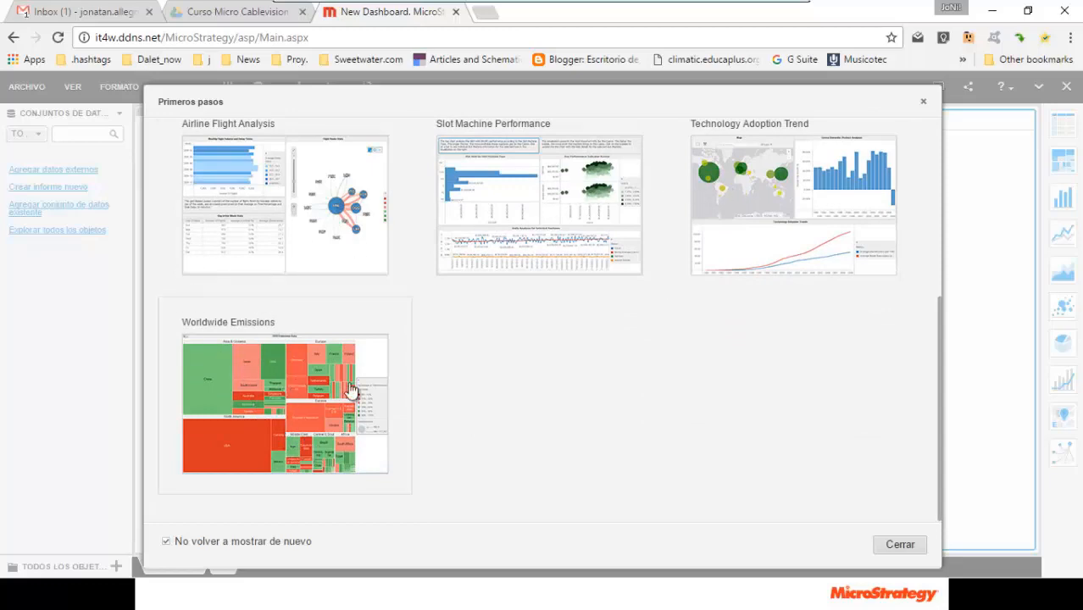
Close the getting-started window, then show and dismiss the dashboard editor's quick tips.
scroll(515, 408, "up", 4)
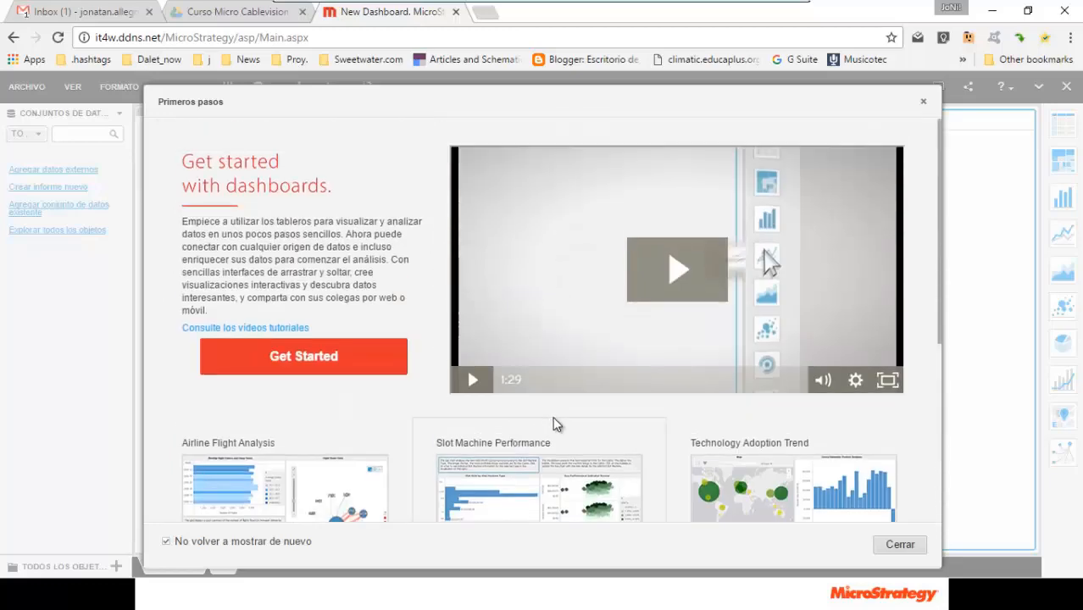
left_click(900, 545)
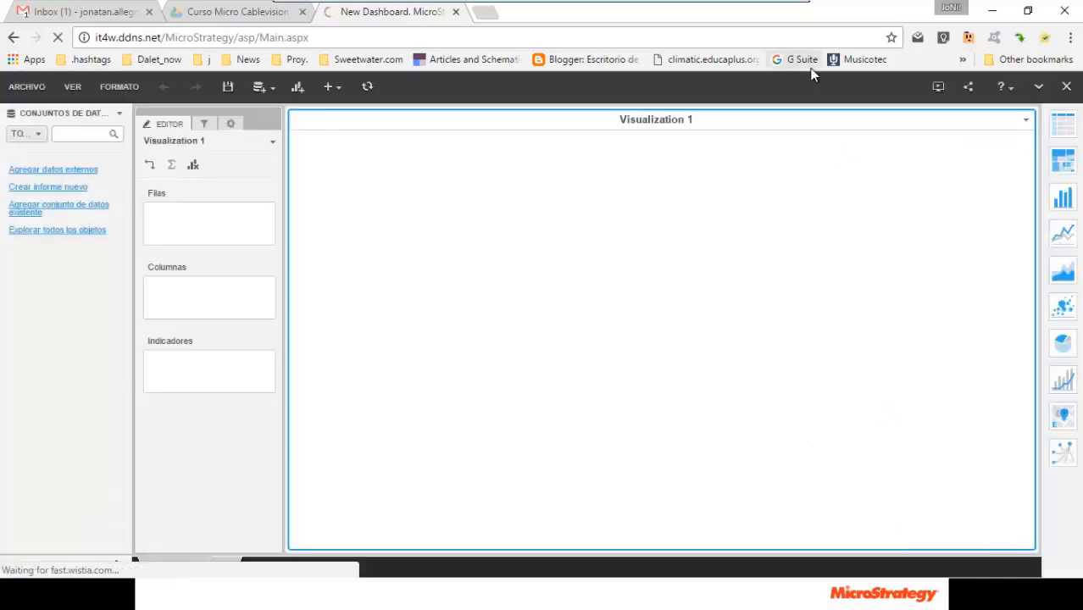
left_click(1012, 86)
left_click(951, 157)
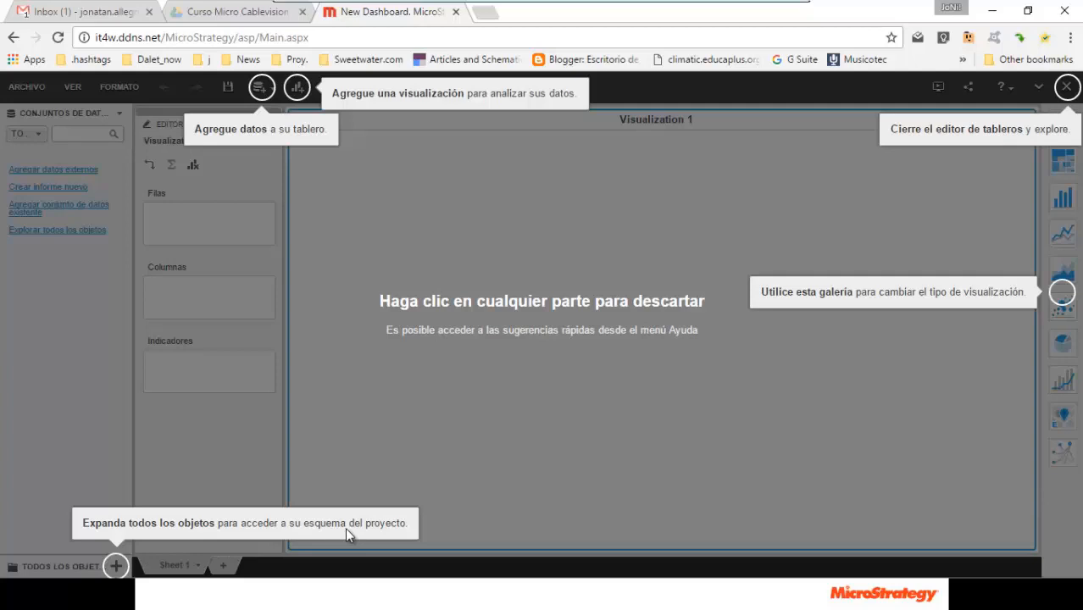
left_click(604, 483)
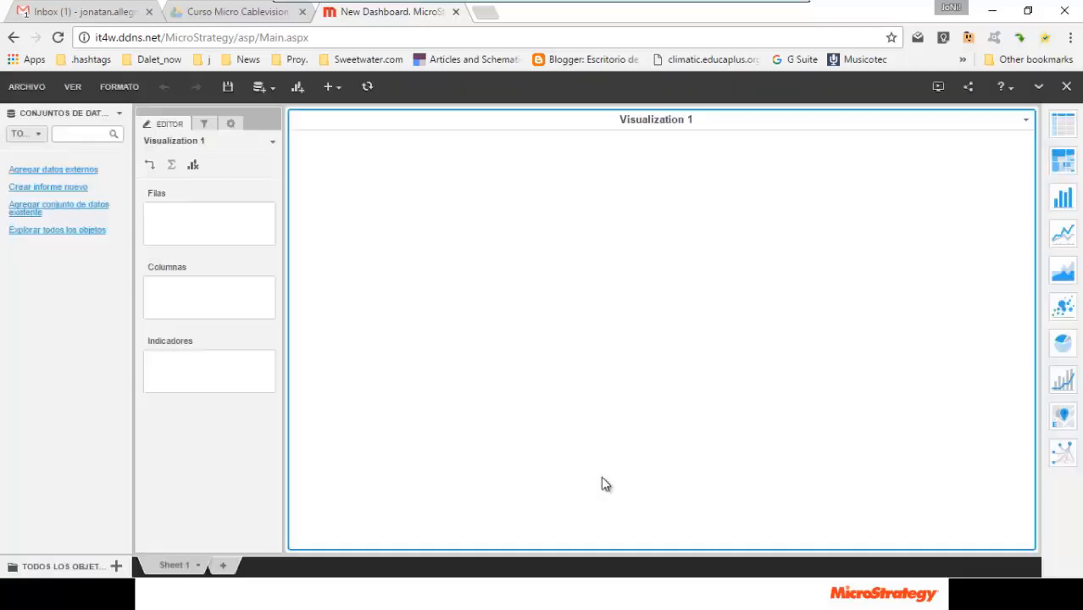
Add the Geography attributes Region, Manager and Call Center to the grid's rows, previewing the grid in presentation mode after adding Region.
left_click(74, 568)
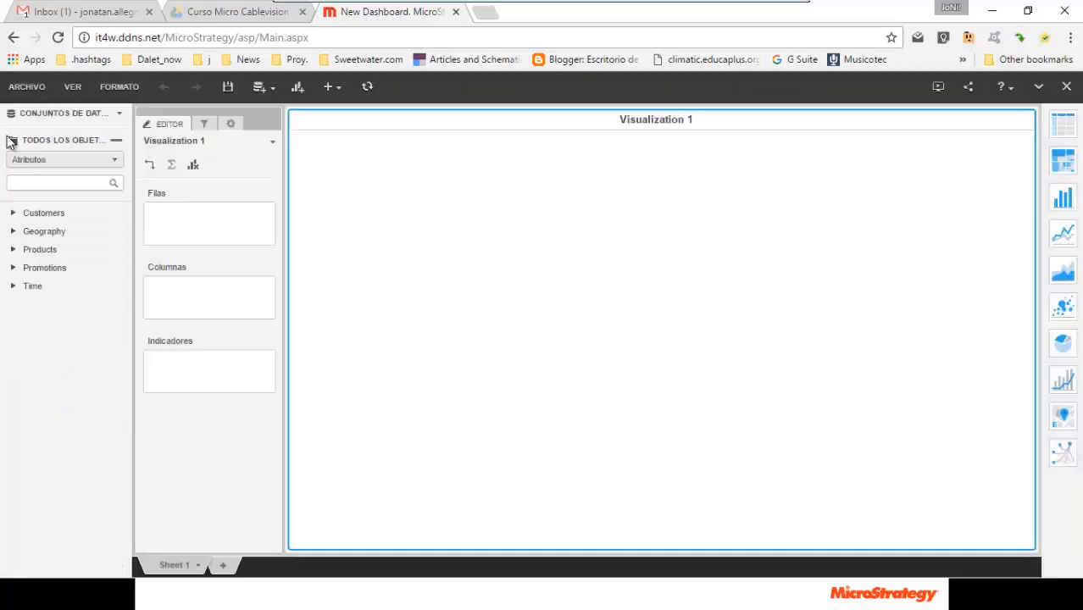
left_click(11, 231)
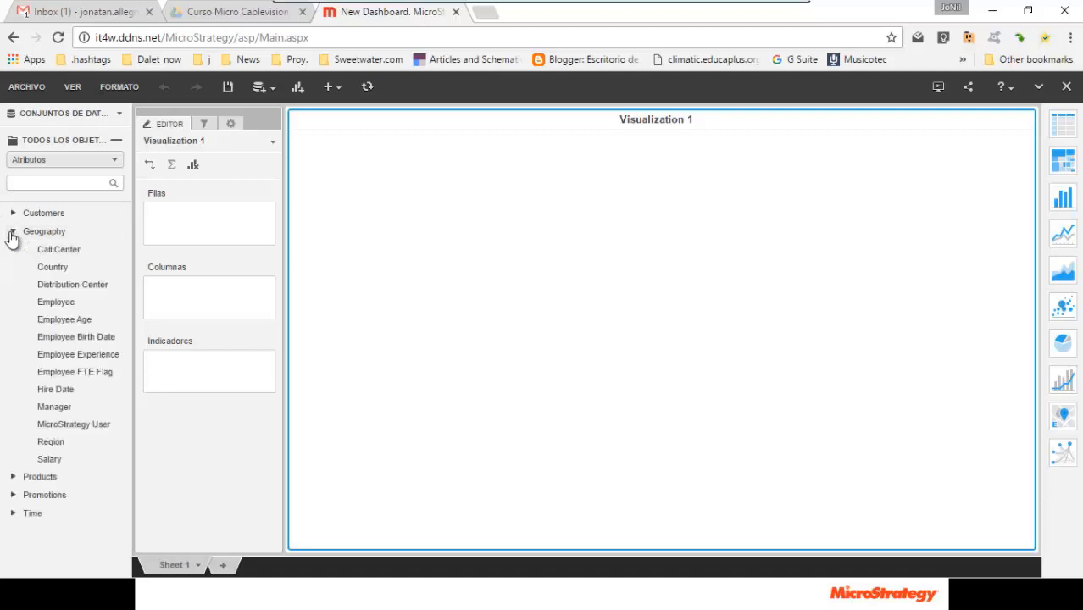
double_click(50, 443)
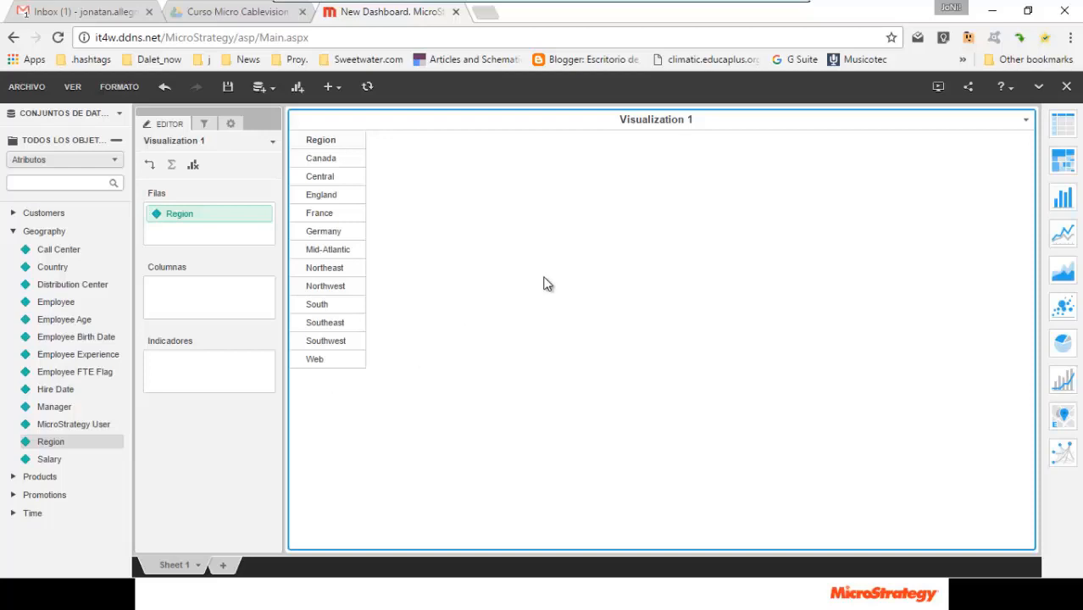
left_click(936, 88)
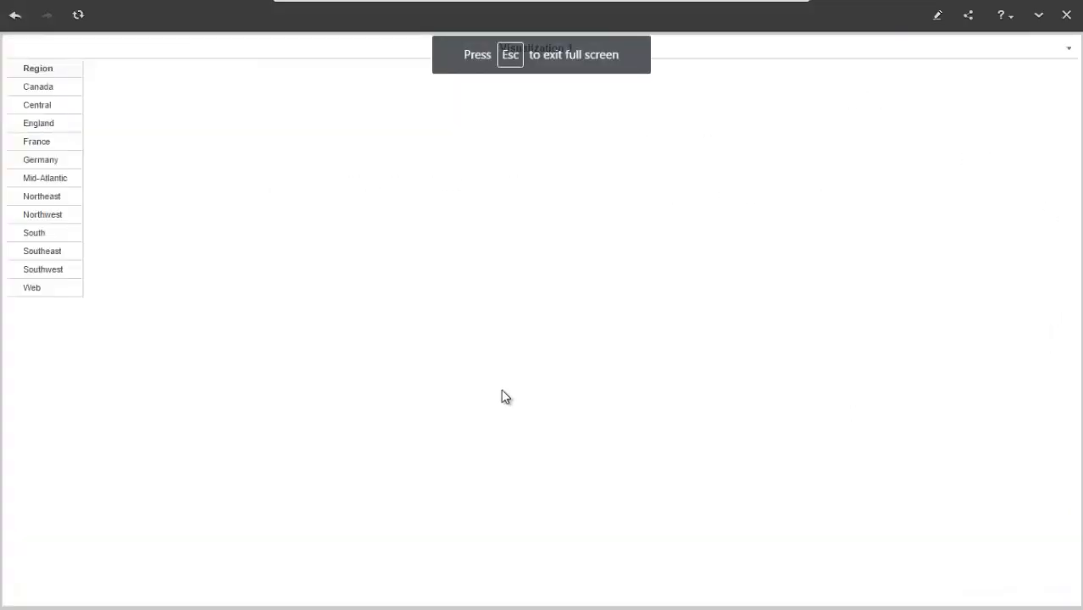
left_click(938, 14)
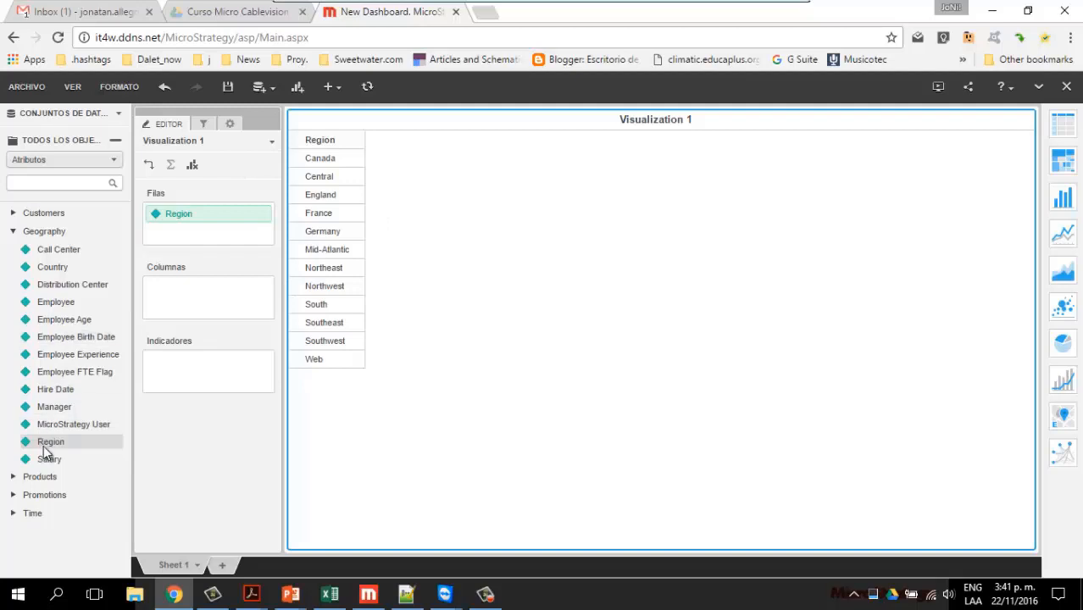
double_click(54, 410)
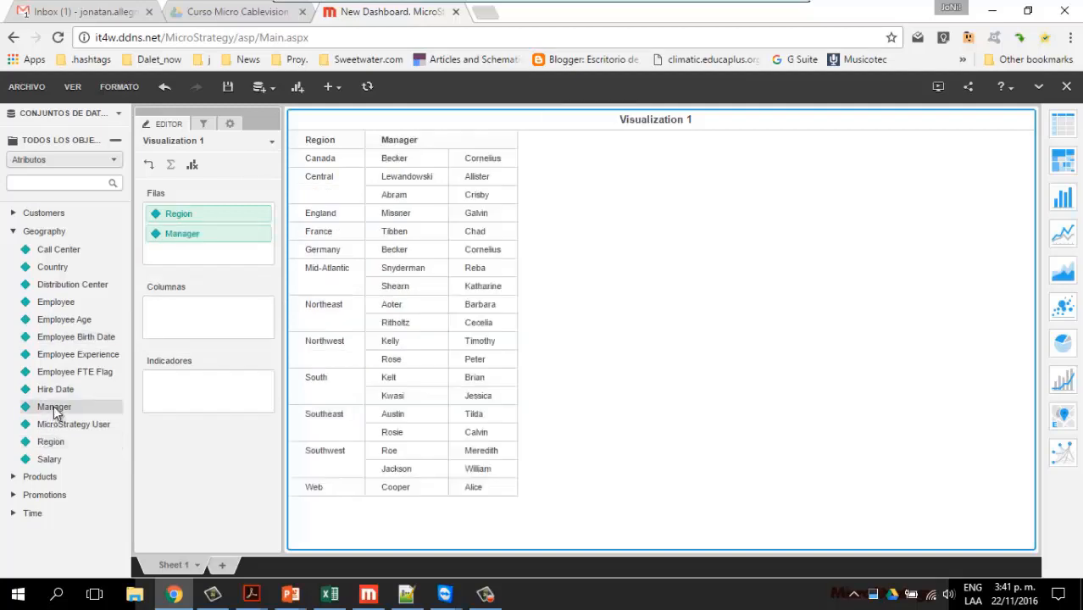
double_click(53, 252)
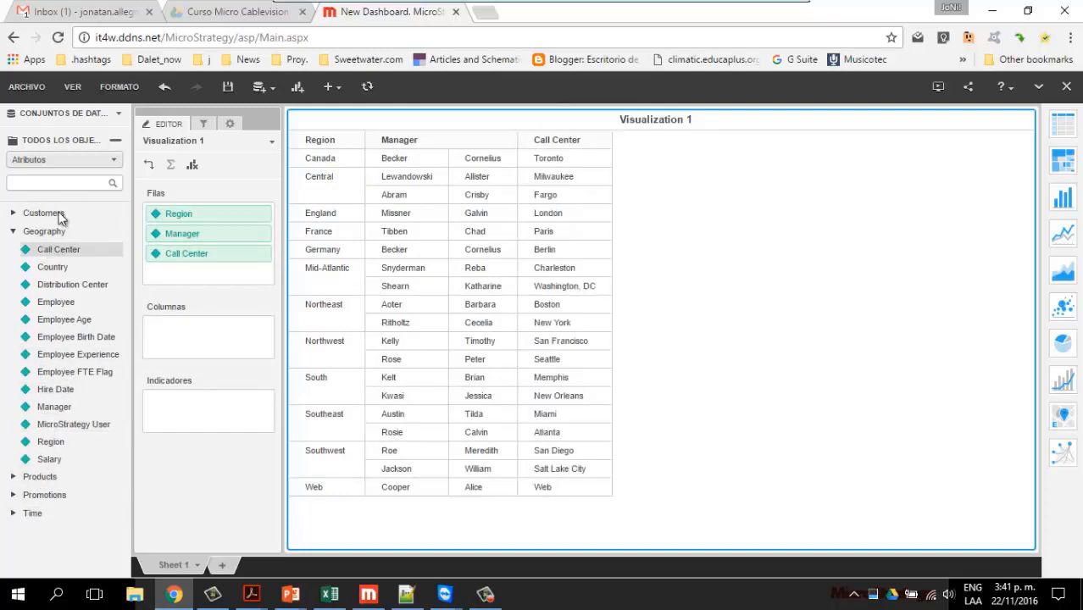
Add Revenue, Cost, Profit Margin and Cost - Subtotals from the personal My Metric Excercises folder, and place Cost - Subtotals before Profit Margin.
left_click(45, 161)
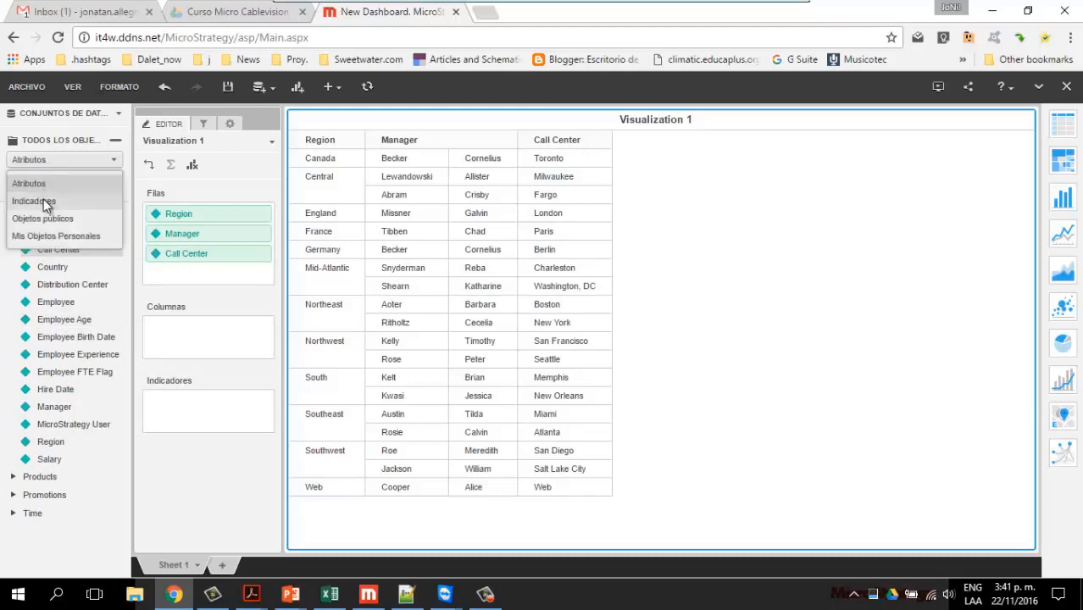
left_click(43, 200)
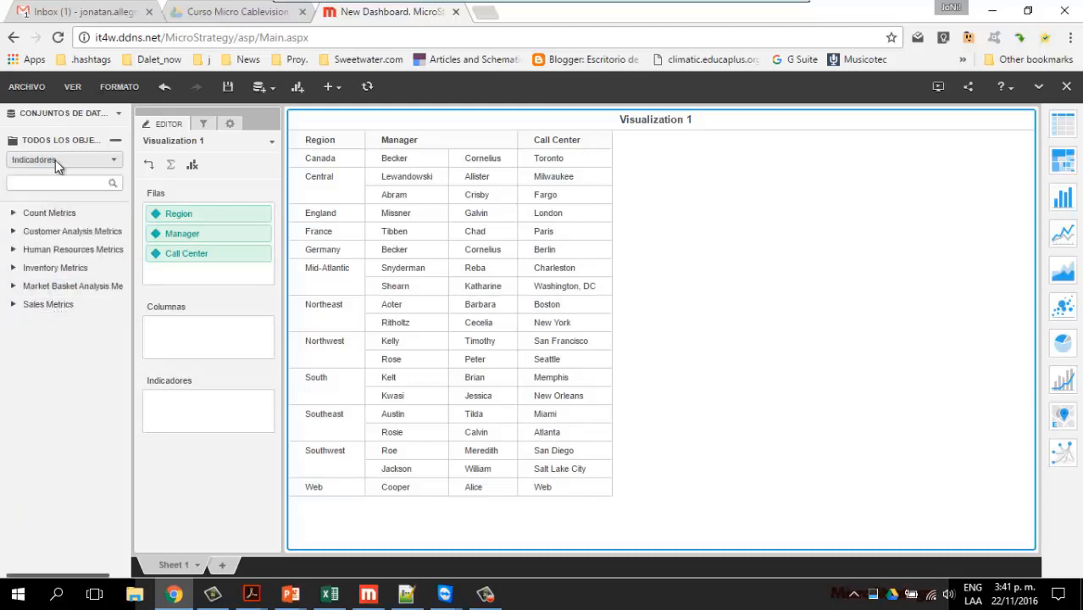
left_click(56, 165)
left_click(50, 235)
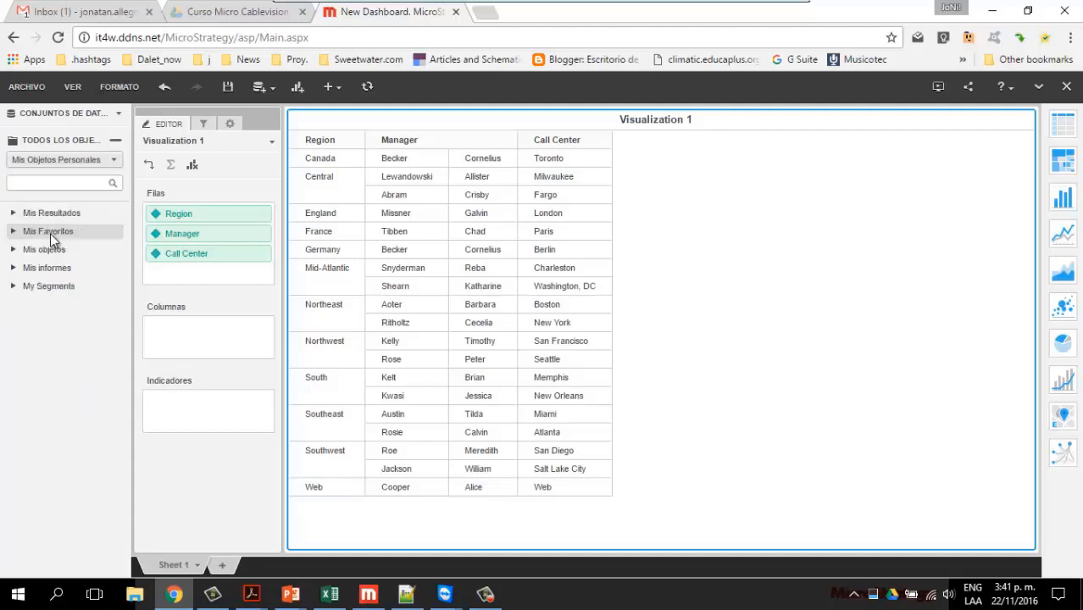
left_click(46, 249)
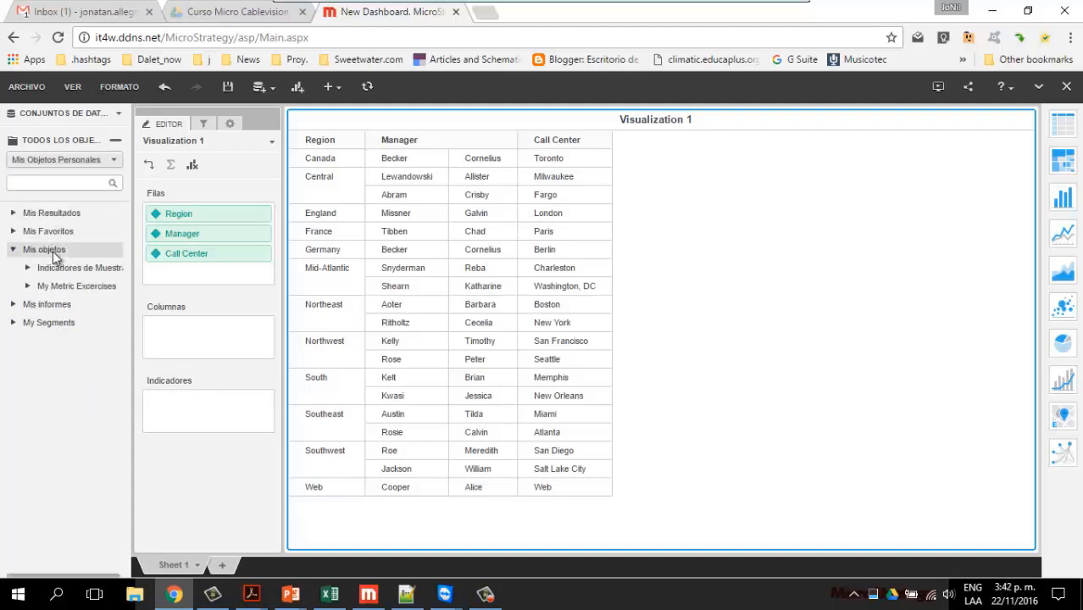
left_click(55, 280)
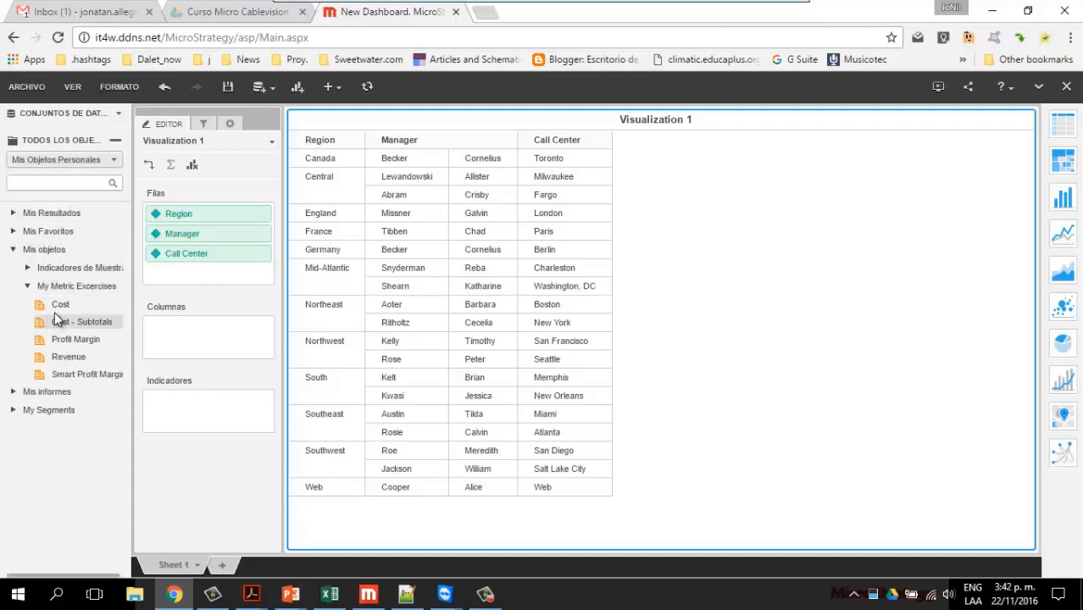
double_click(69, 357)
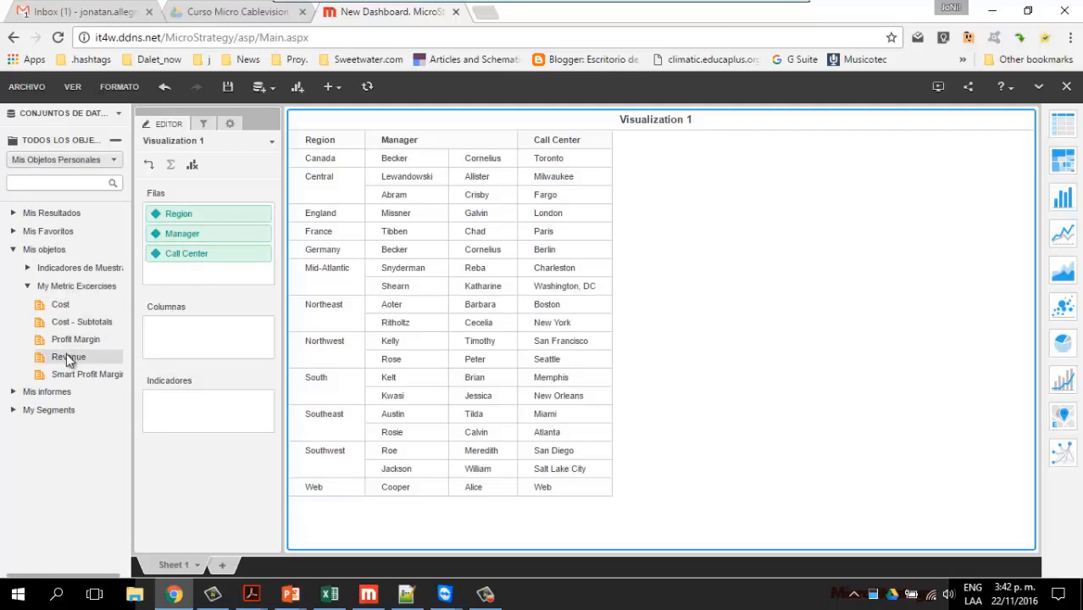
double_click(65, 306)
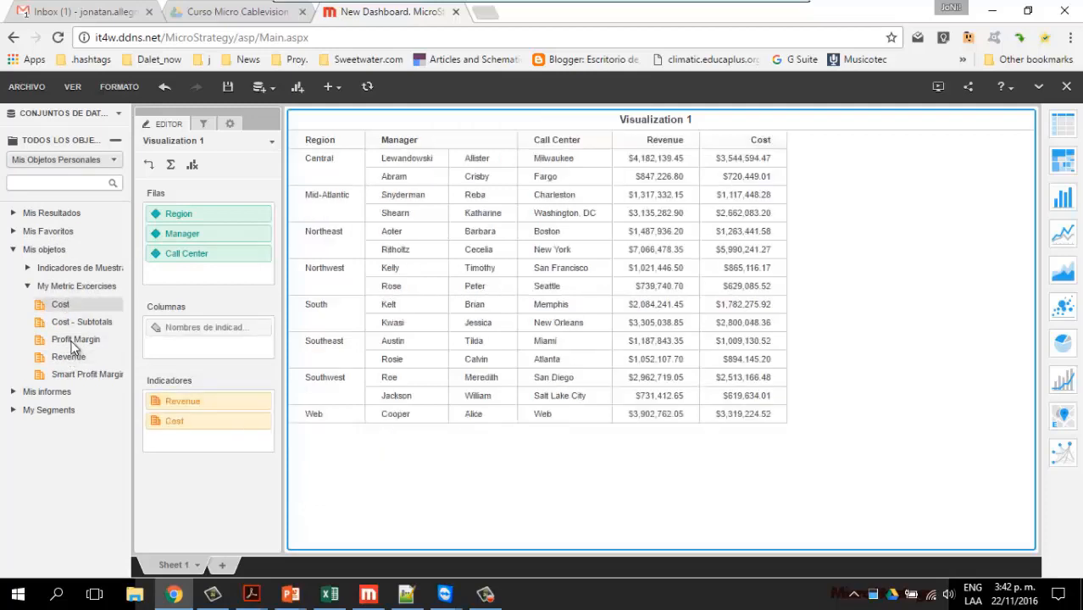
double_click(72, 339)
double_click(64, 322)
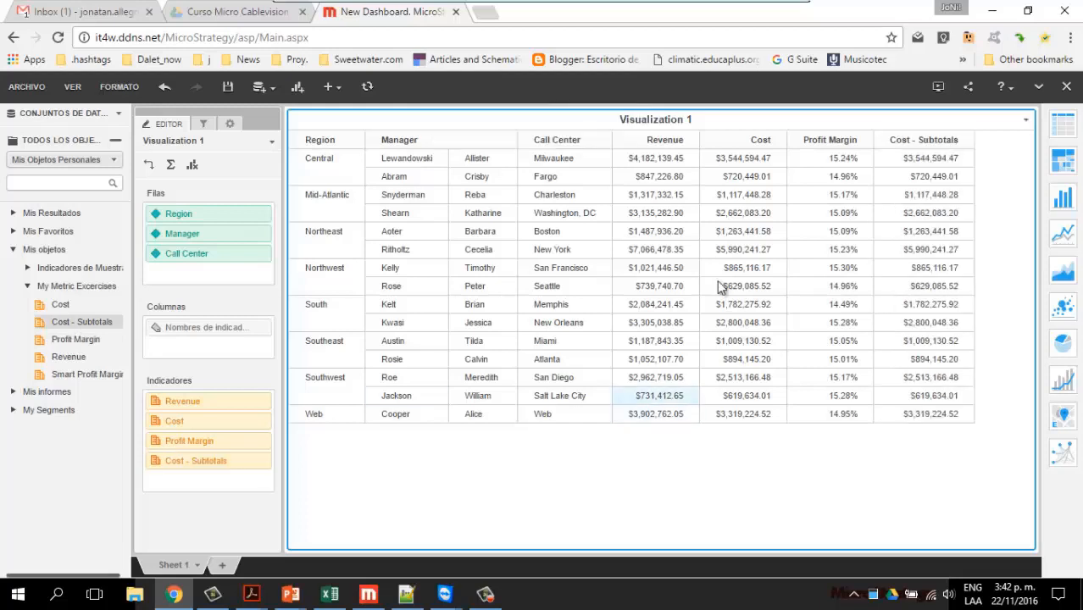
left_click_drag(922, 140, 804, 147)
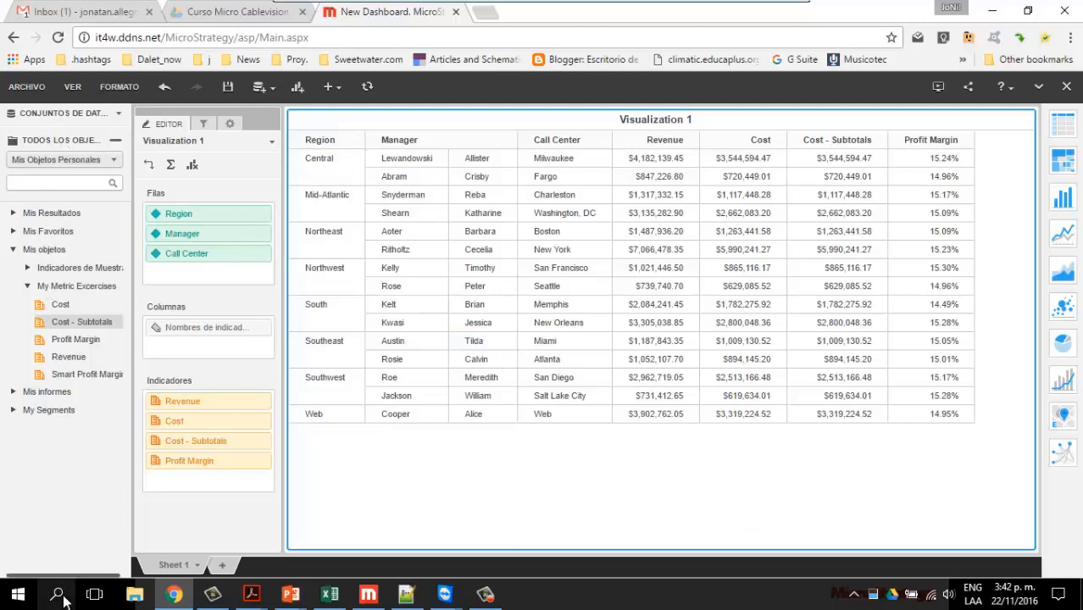
Show the dashboard's datasets and refresh the data twice.
left_click(61, 115)
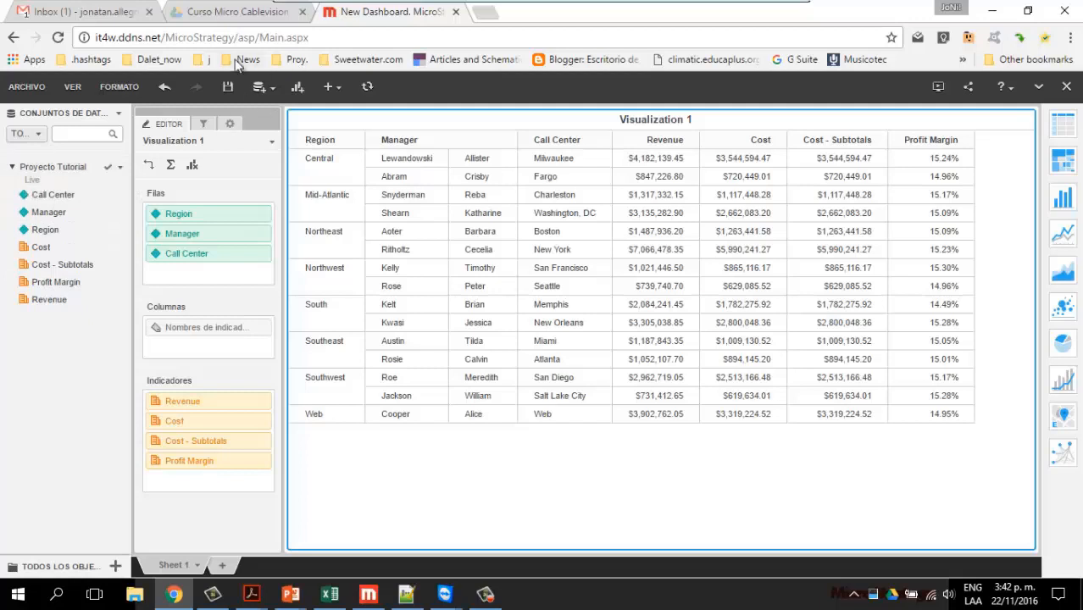
left_click(366, 88)
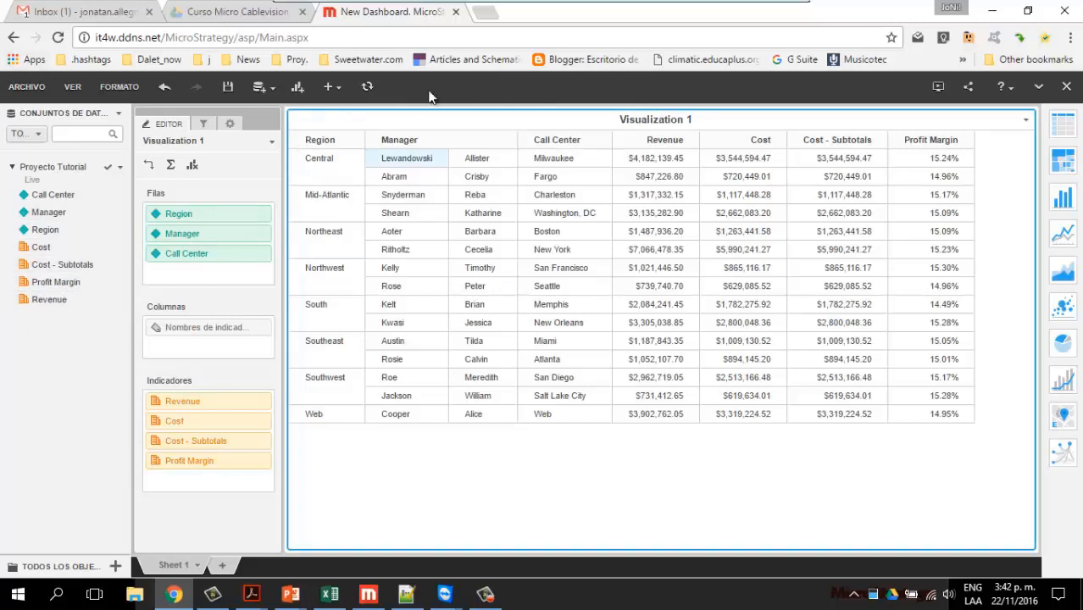
left_click(366, 87)
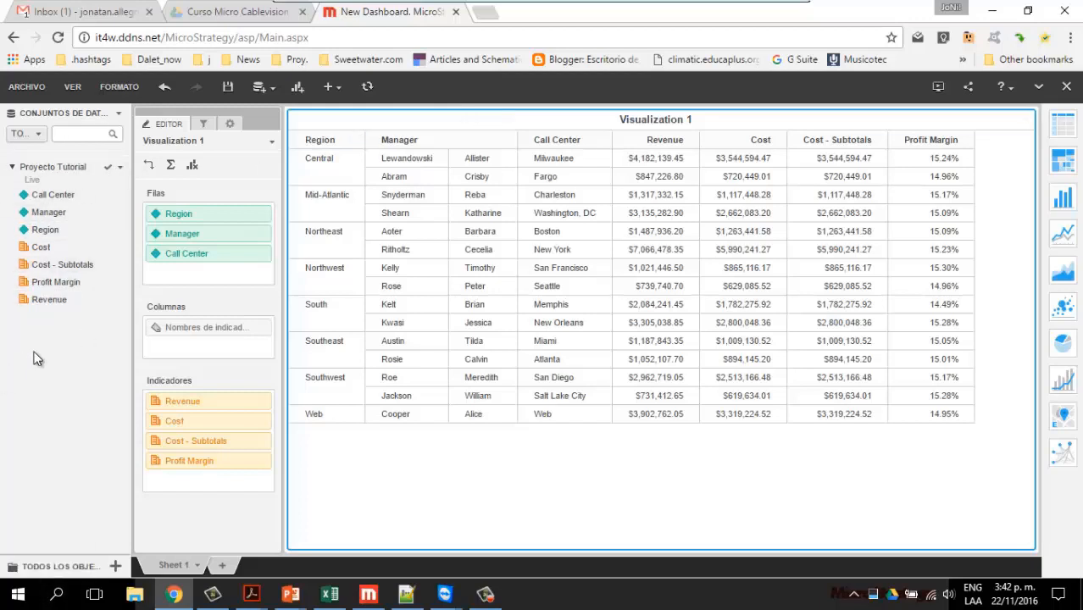
Edit the Proyecto Tutorial dataset and remove the Profit Margin and Cost - Subtotals metrics from it.
left_click(119, 169)
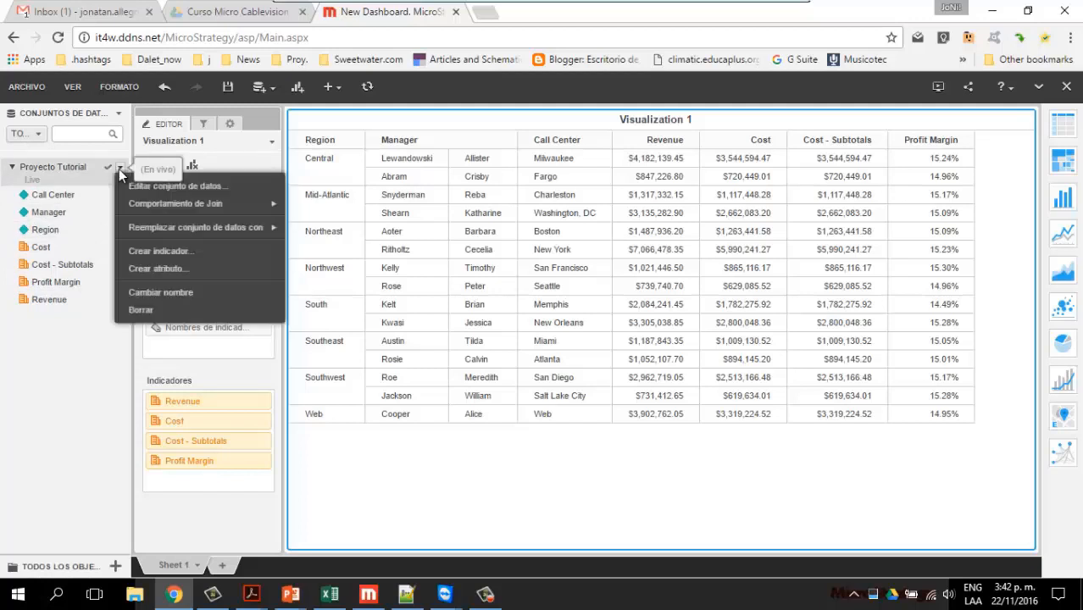
left_click(173, 185)
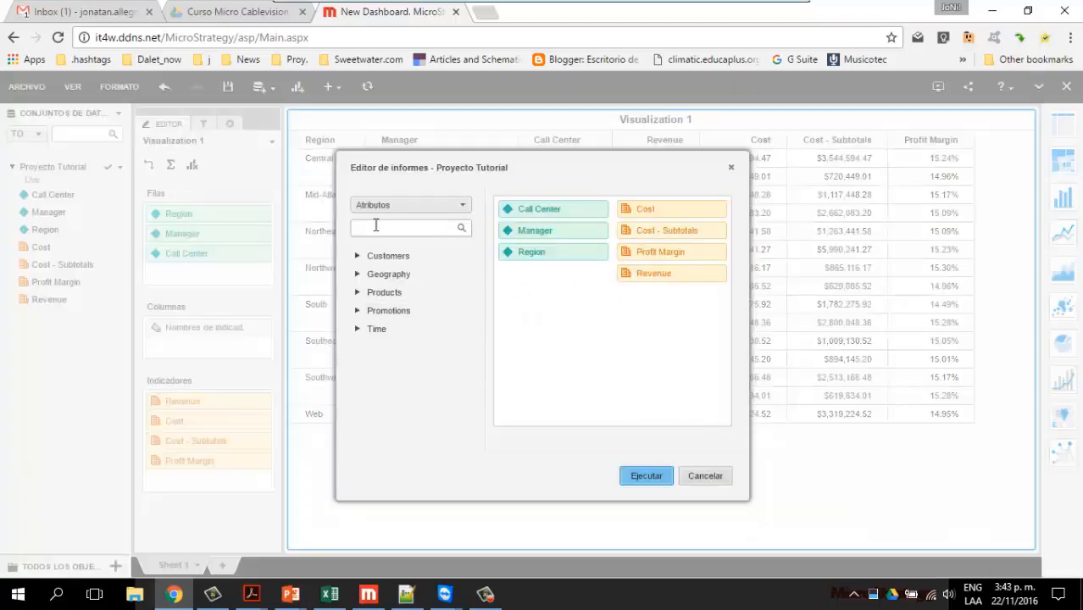
left_click_drag(648, 253, 441, 351)
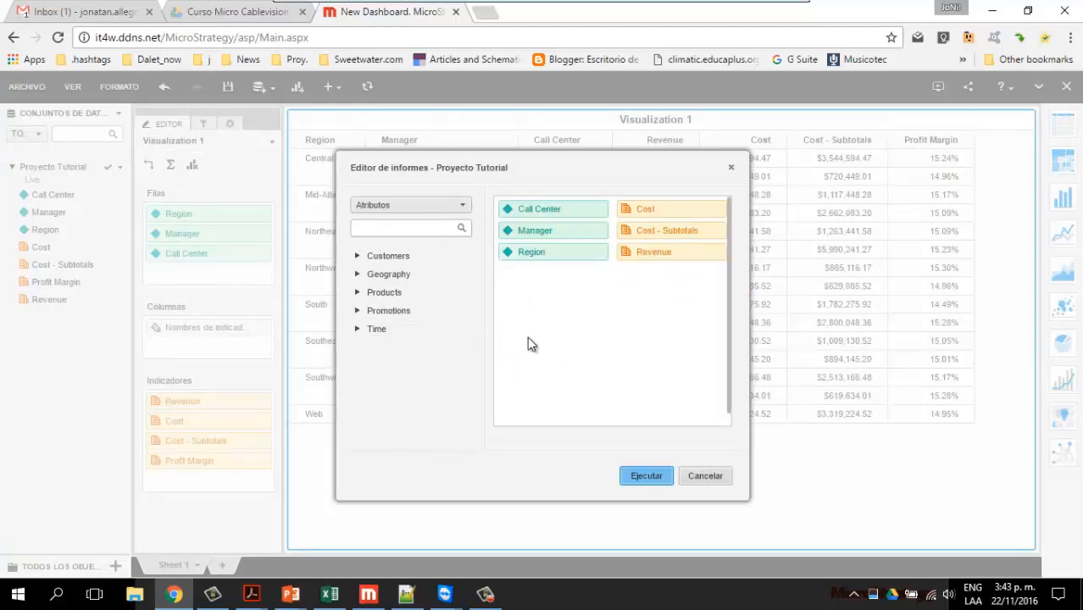
left_click_drag(681, 225, 382, 401)
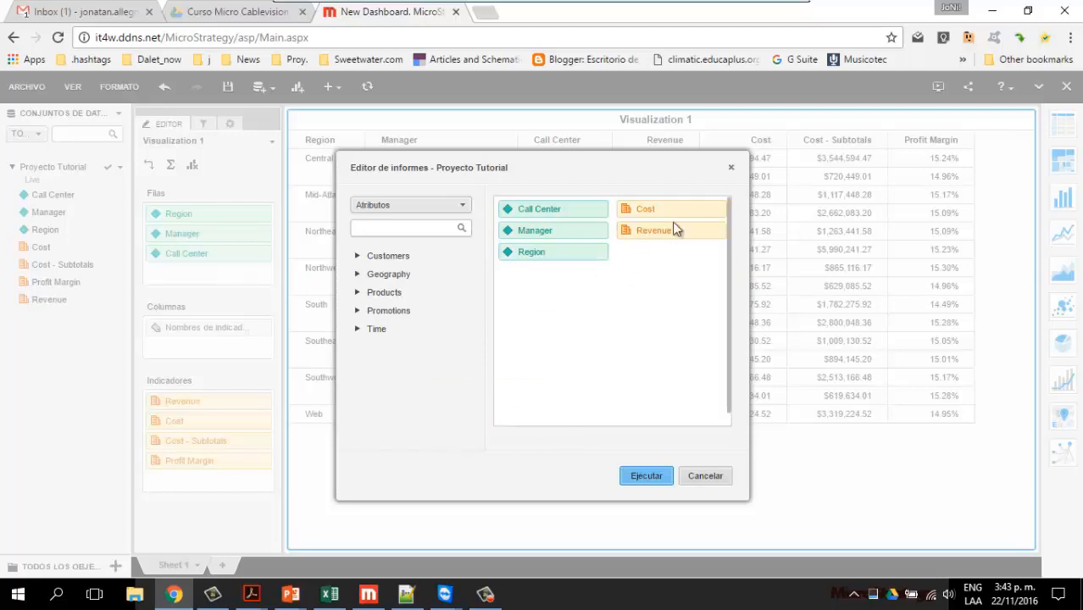
Add the Profit metric from Sales Metrics to the dataset, rerun the report, and add Profit to the grid.
left_click(421, 203)
left_click(392, 245)
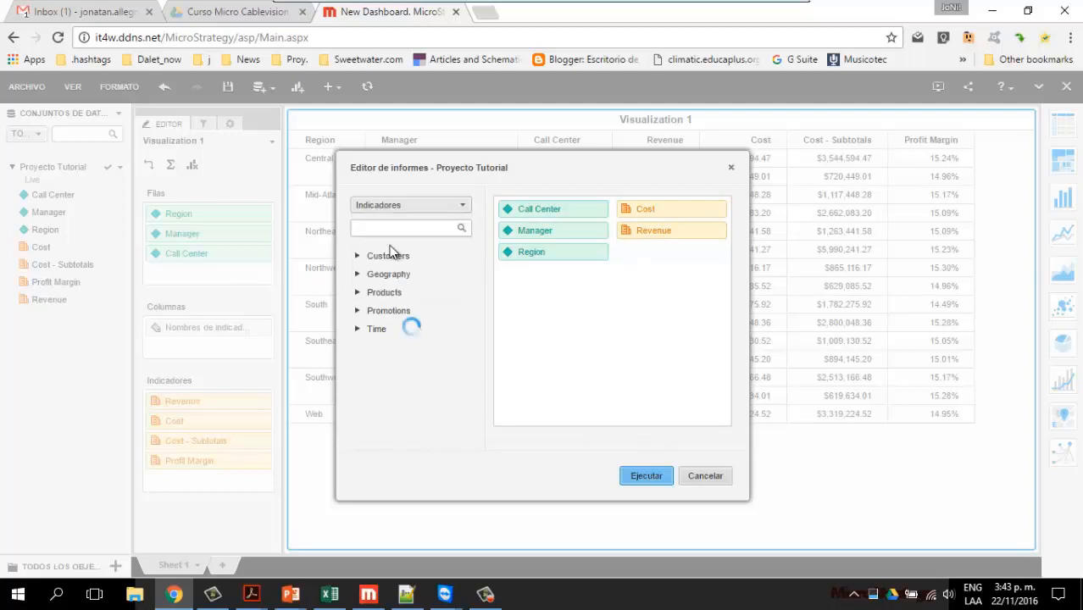
left_click(398, 349)
scroll(399, 354, "down", 5)
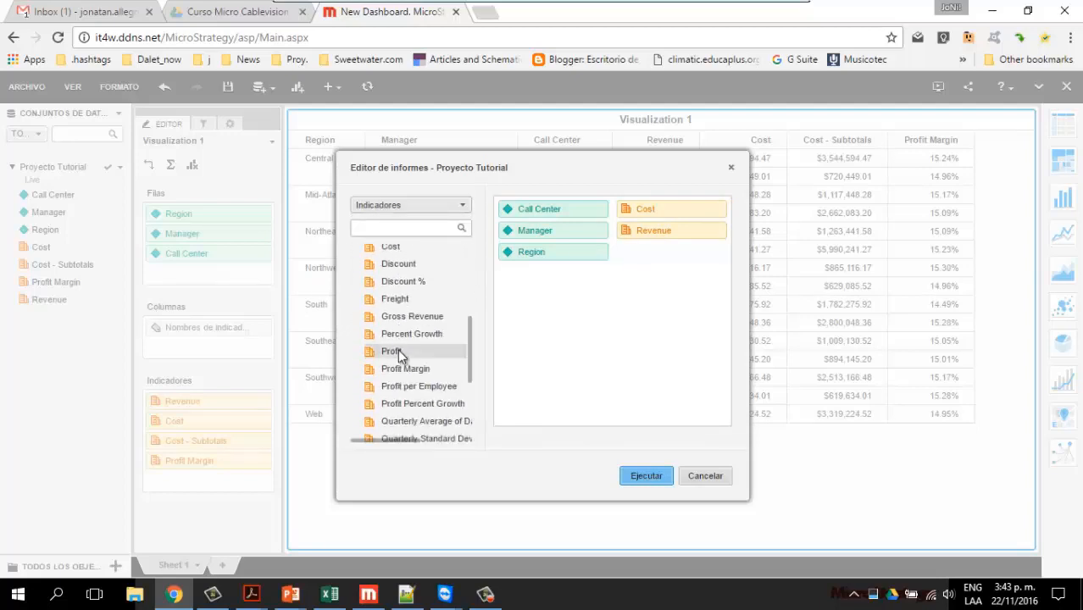
double_click(401, 352)
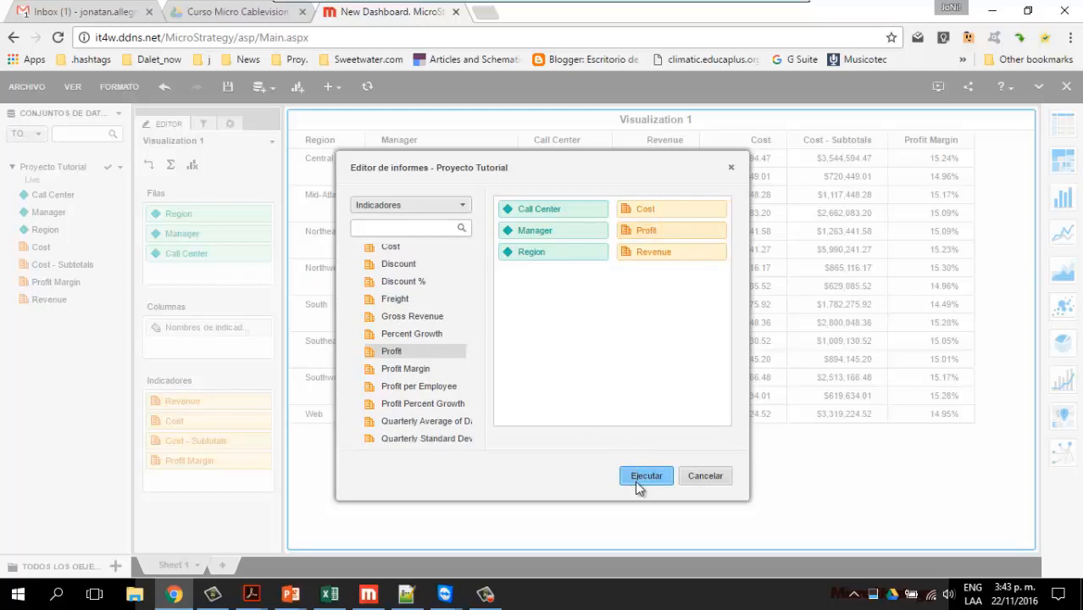
left_click(646, 477)
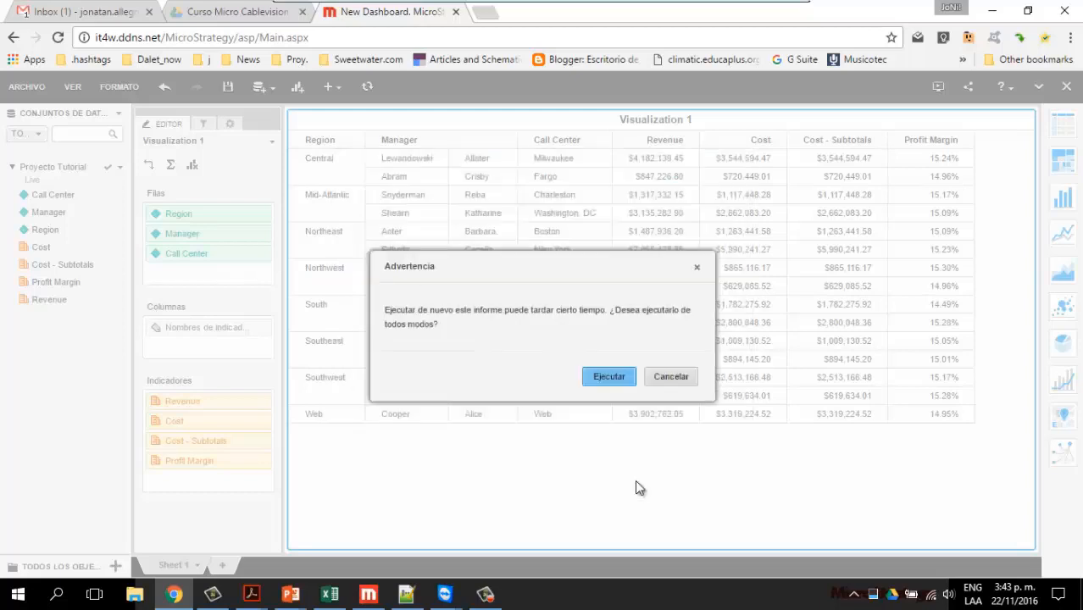
left_click(609, 378)
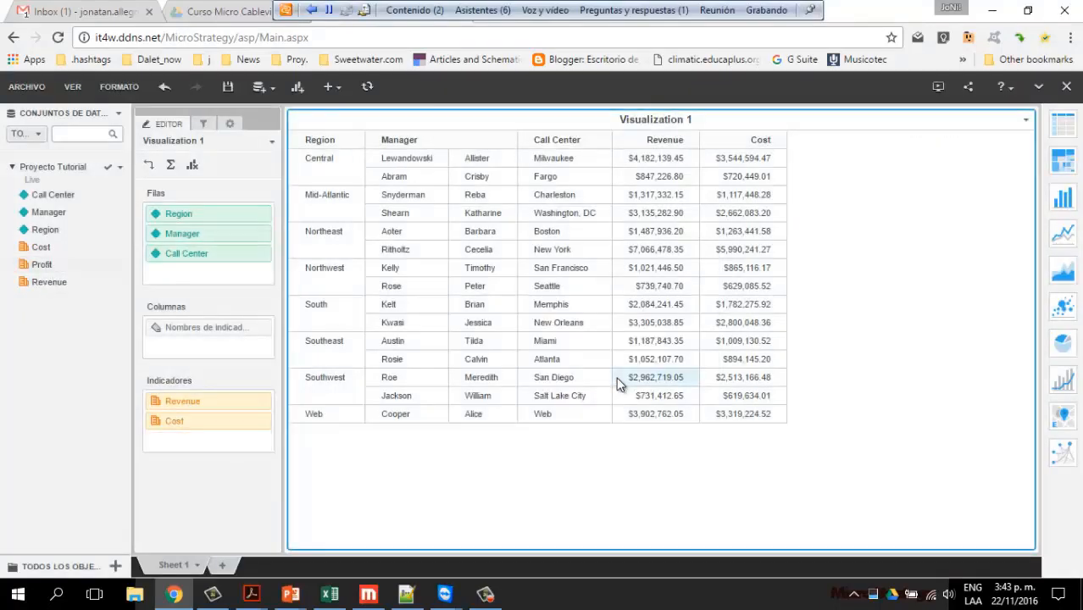
double_click(38, 266)
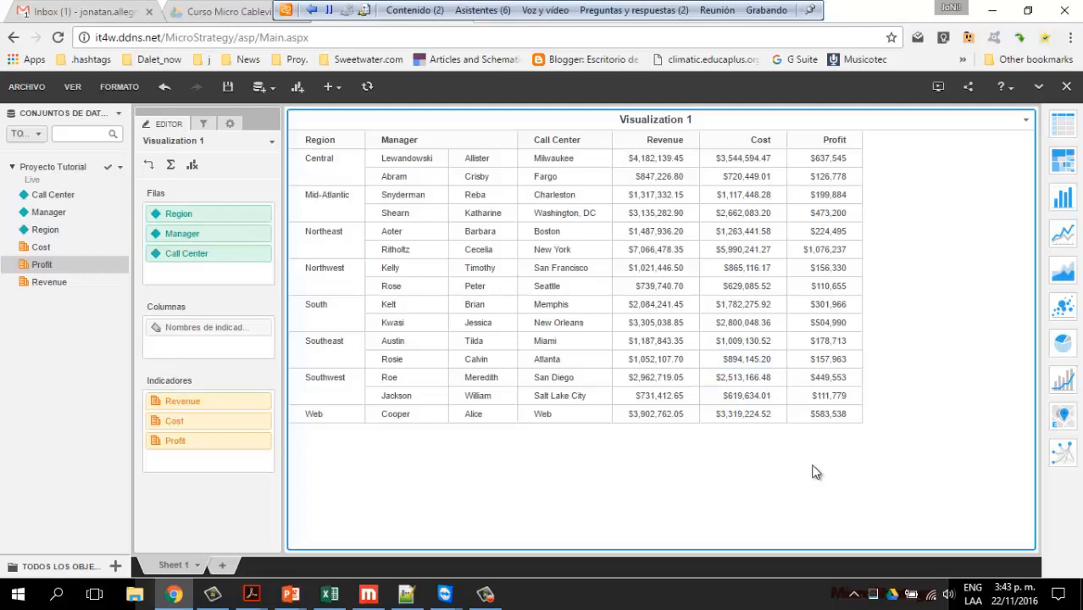
Switch to the online meeting's question management view and read the attendee's question about real-time data updates.
left_click(631, 10)
left_click(717, 48)
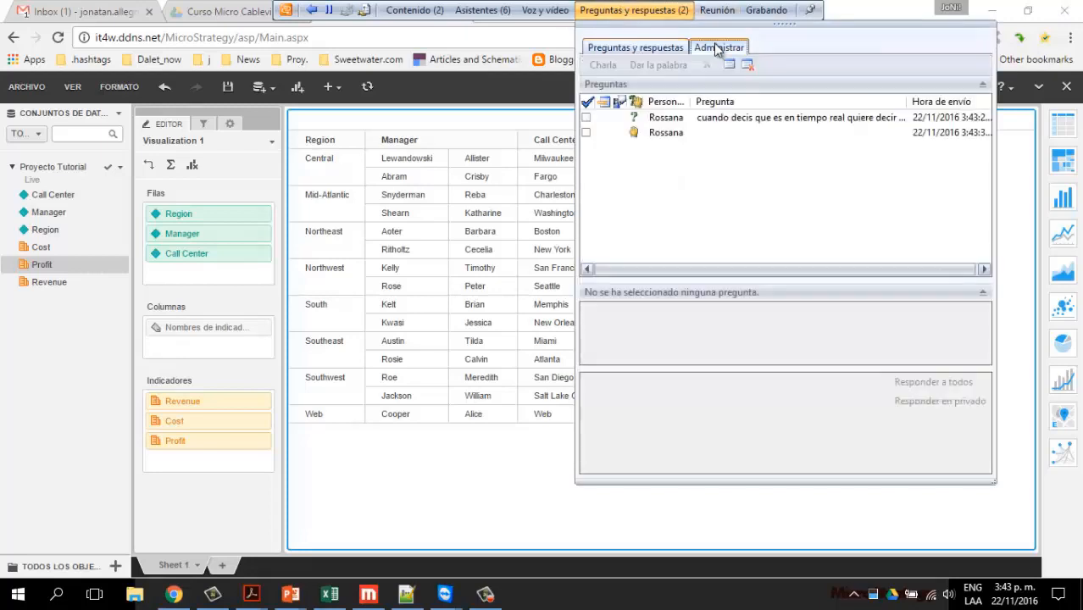
left_click(712, 122)
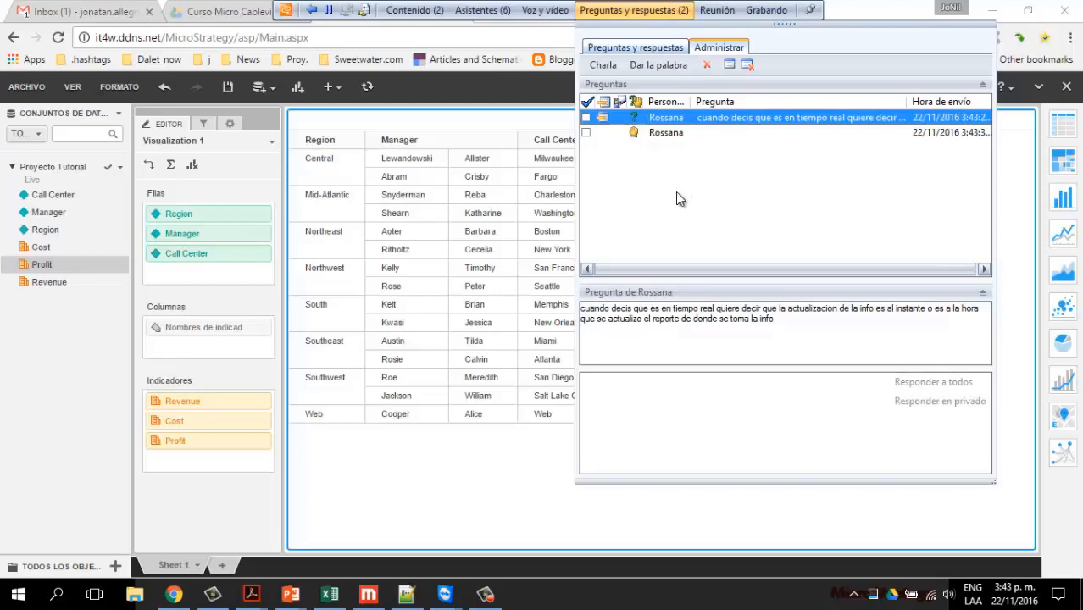
Delete both attendee questions from the online meeting's question list and return to the dashboard.
left_click(704, 68)
left_click(705, 68)
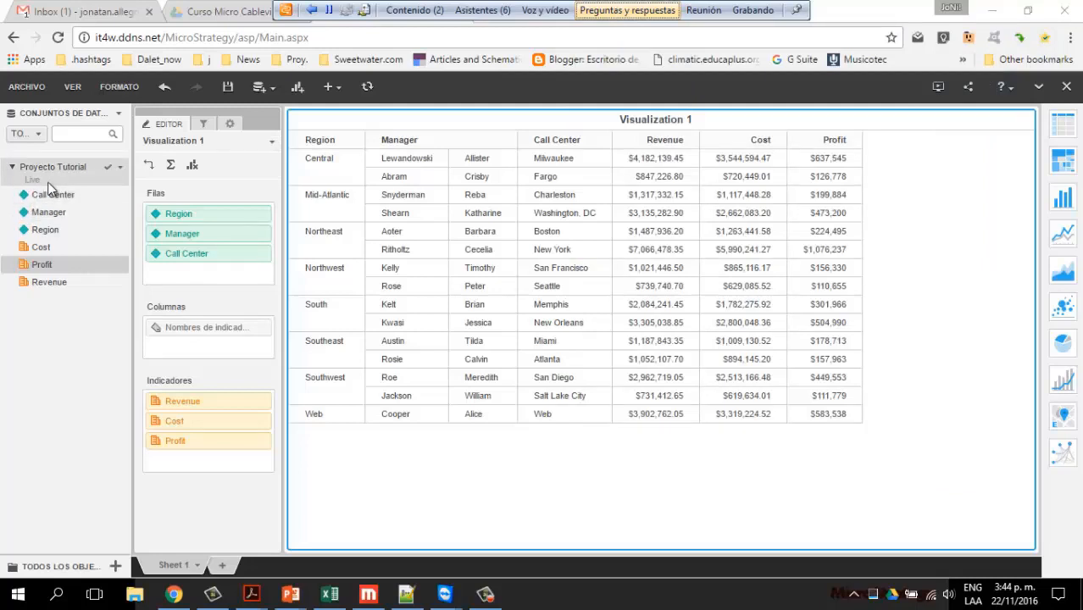
Look at the project's full object list and the available options for adding data to the dashboard.
left_click(52, 567)
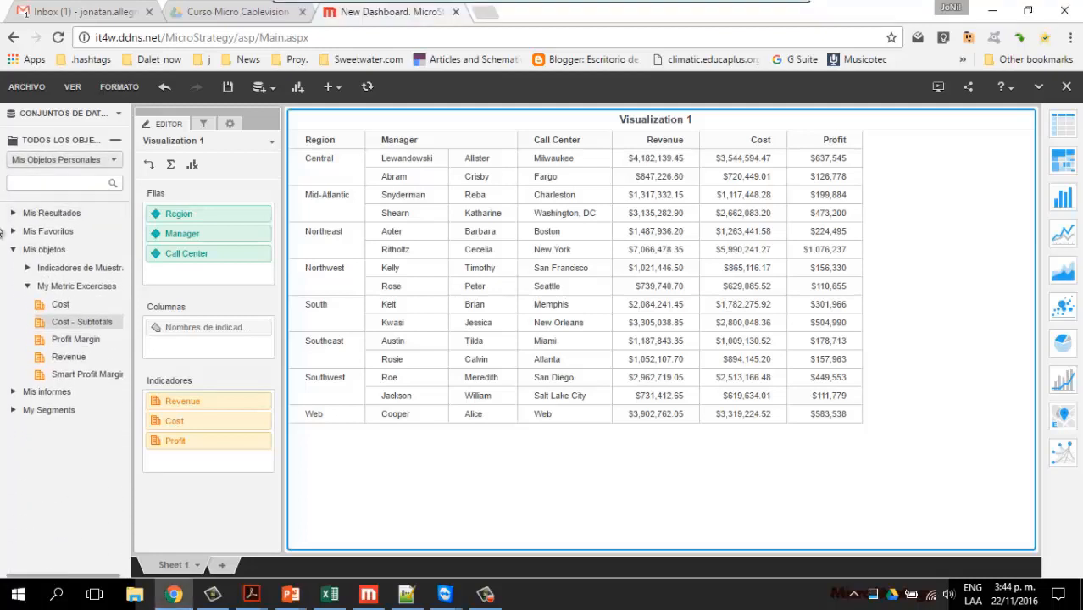
left_click(49, 141)
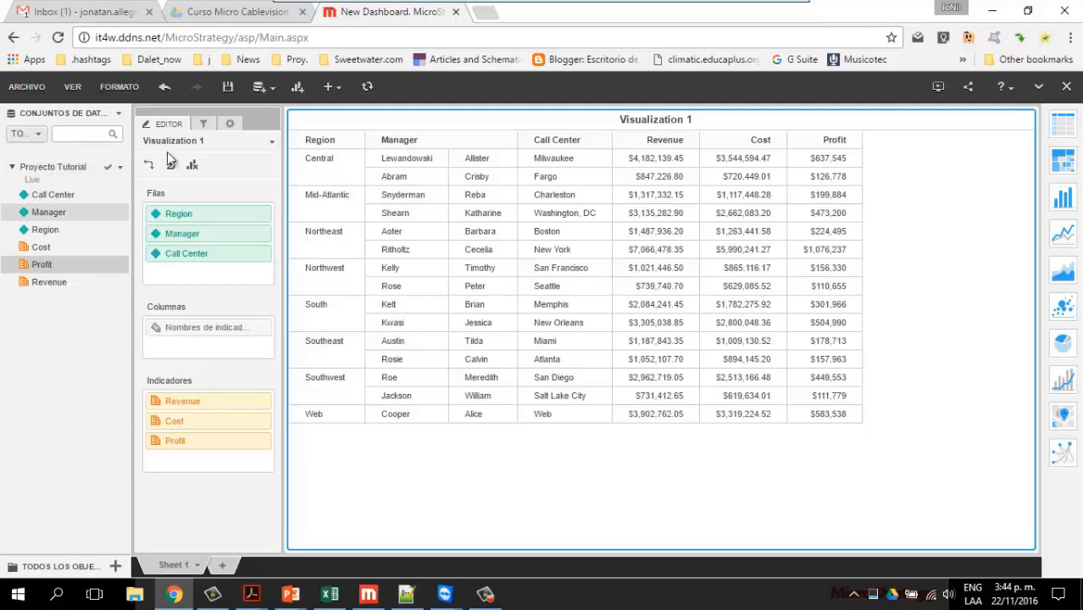
left_click(271, 88)
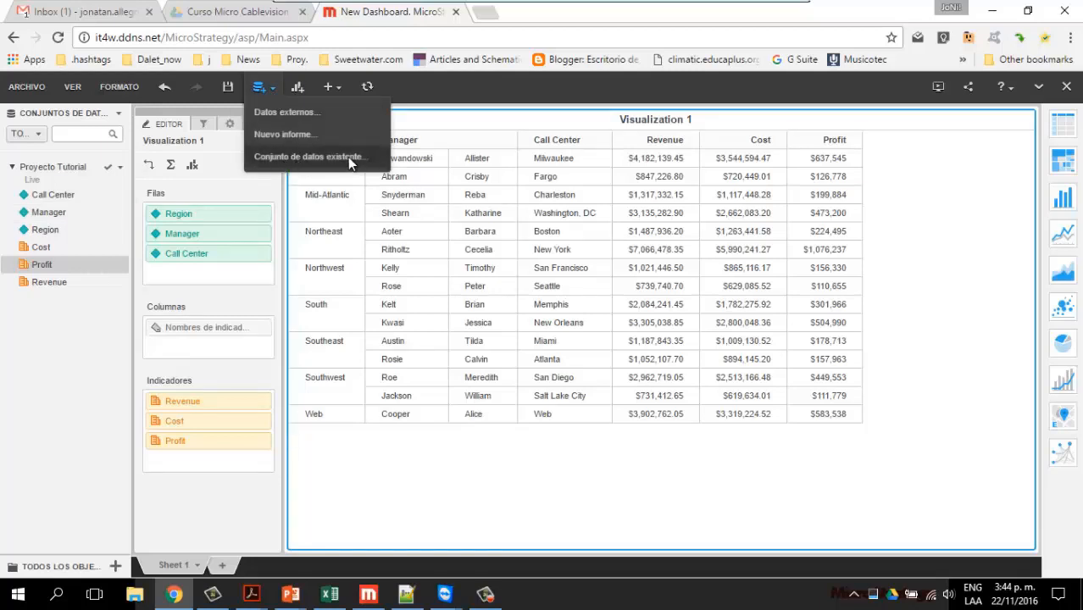
left_click(276, 88)
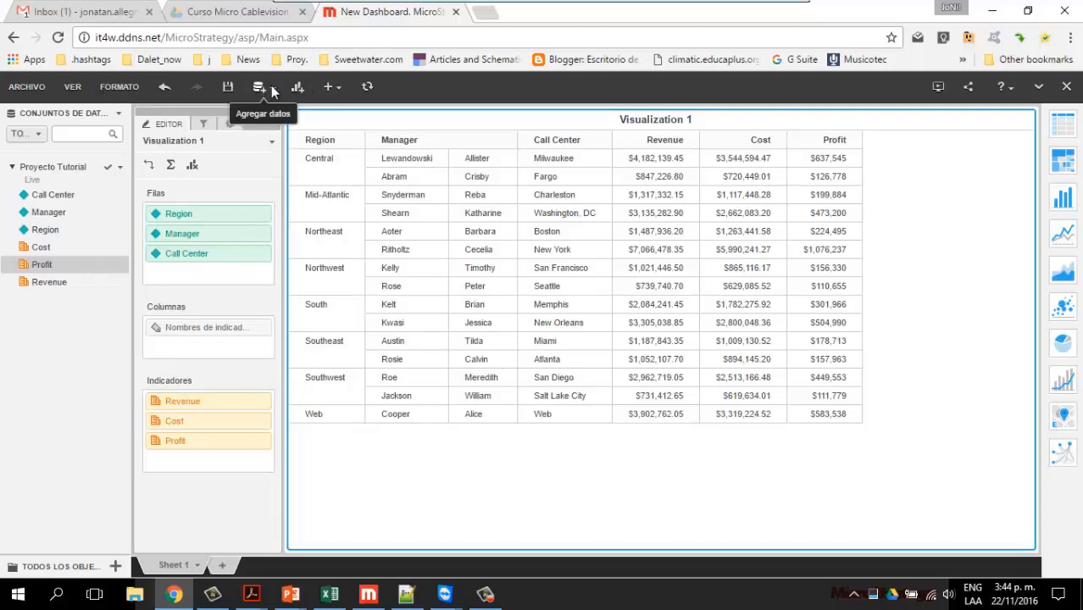
Add the existing Revenue, Costs, and Units Sold by Call Center and Subcategory report from Mis informes as a second dataset.
left_click(271, 89)
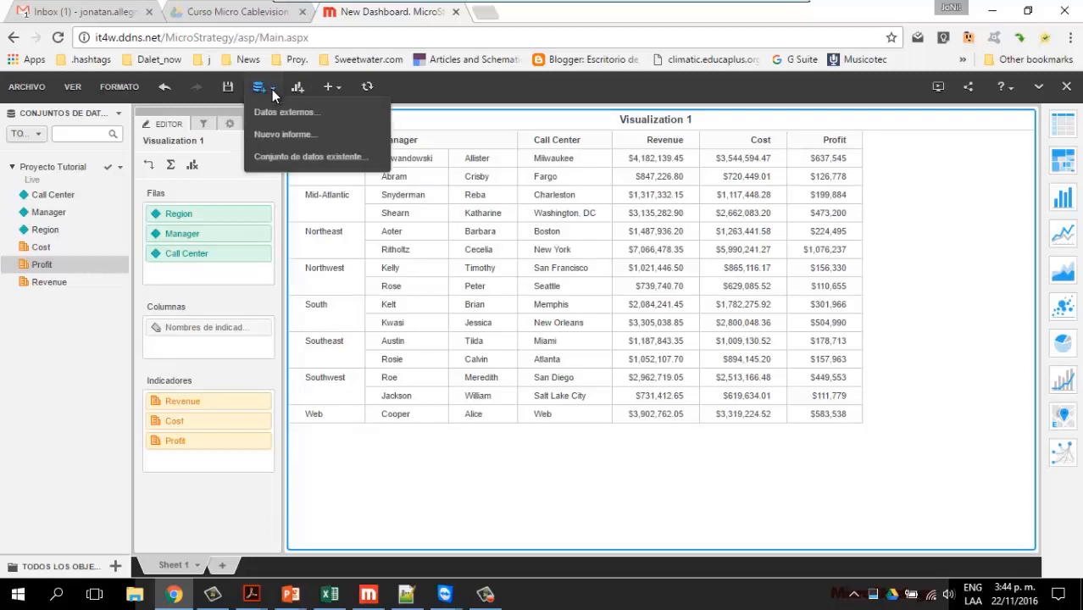
left_click(306, 157)
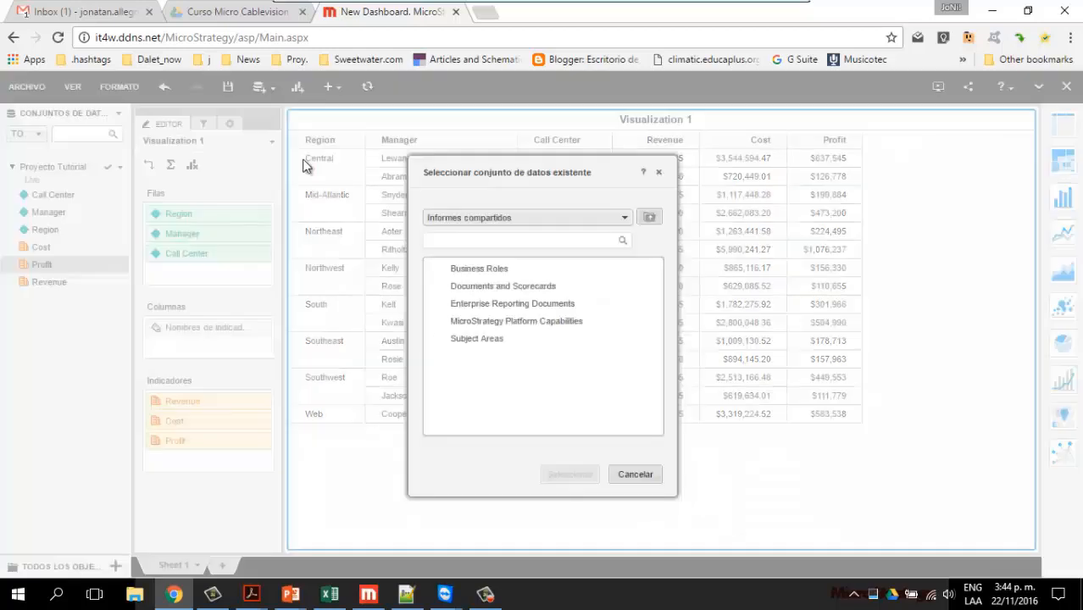
left_click(507, 219)
left_click(476, 257)
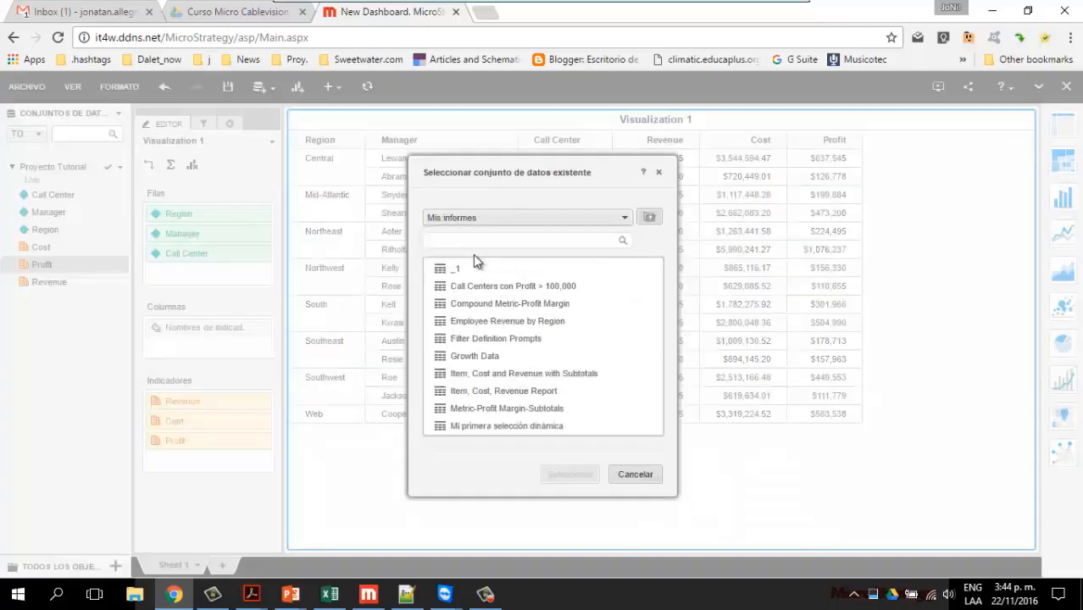
scroll(500, 337, "down", 3)
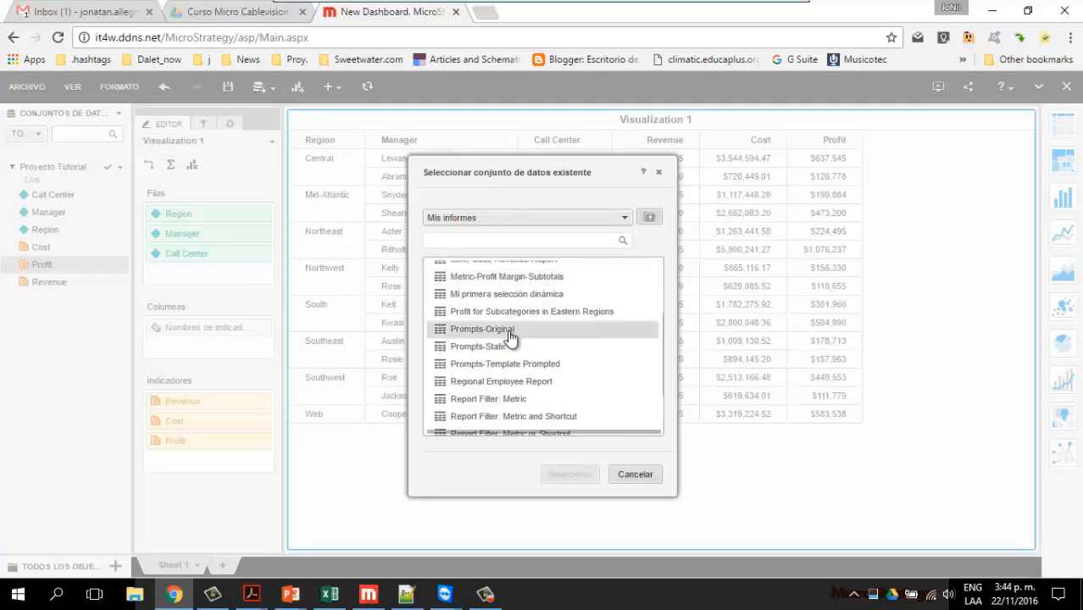
scroll(511, 337, "down", 2)
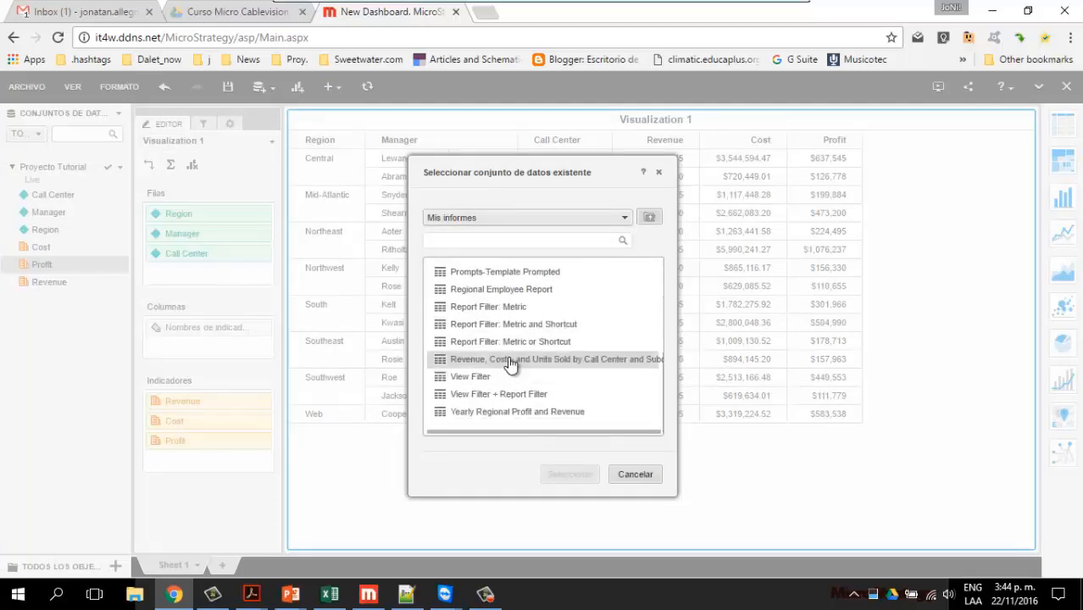
left_click(510, 362)
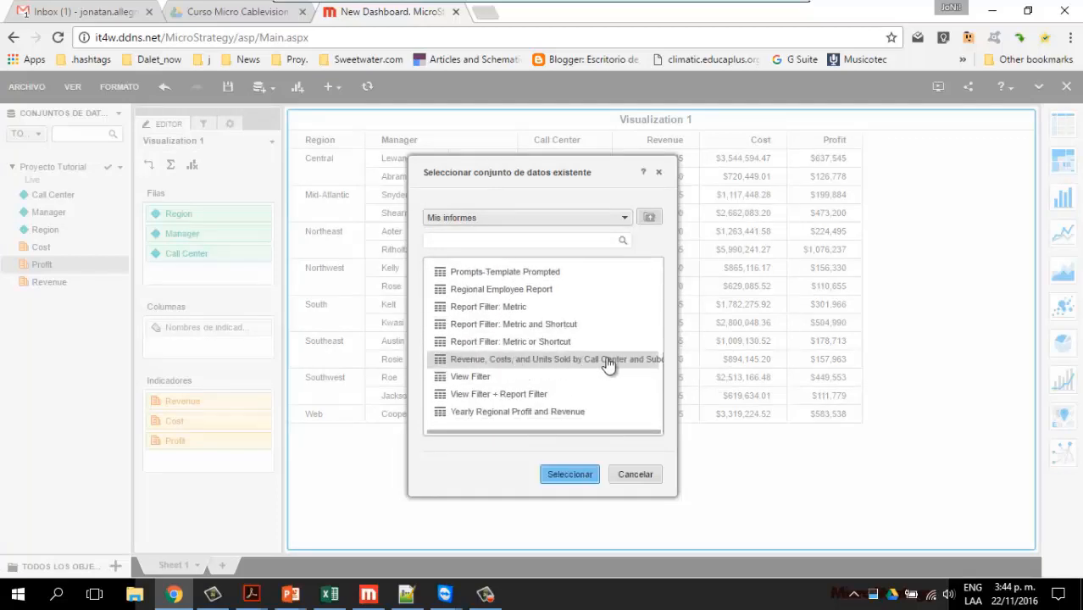
left_click(572, 474)
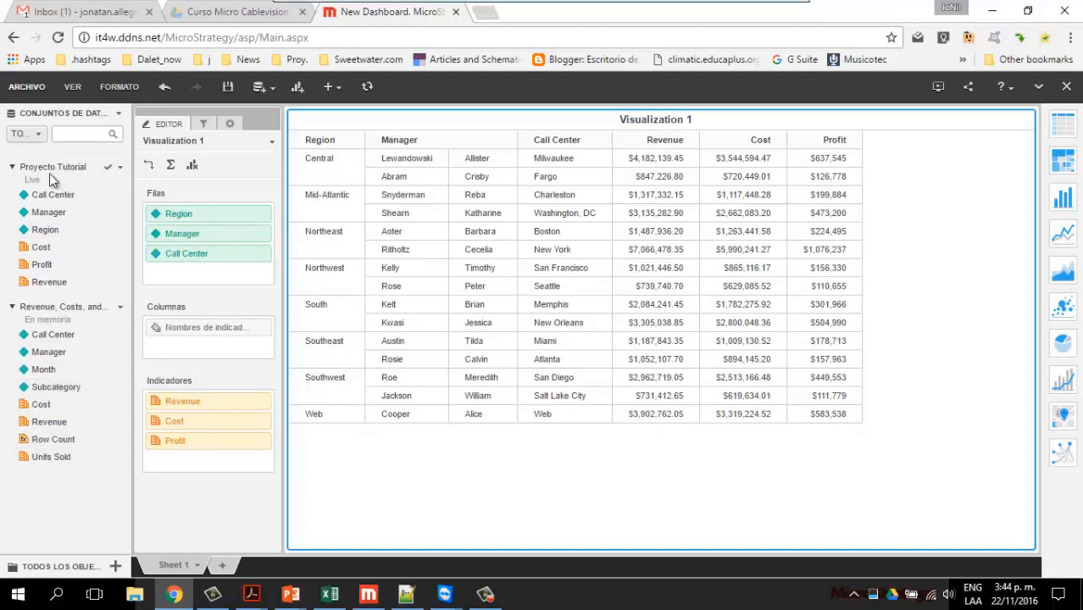
Try to link the second dataset's Call Center attribute to an attribute of another dataset.
right_click(67, 335)
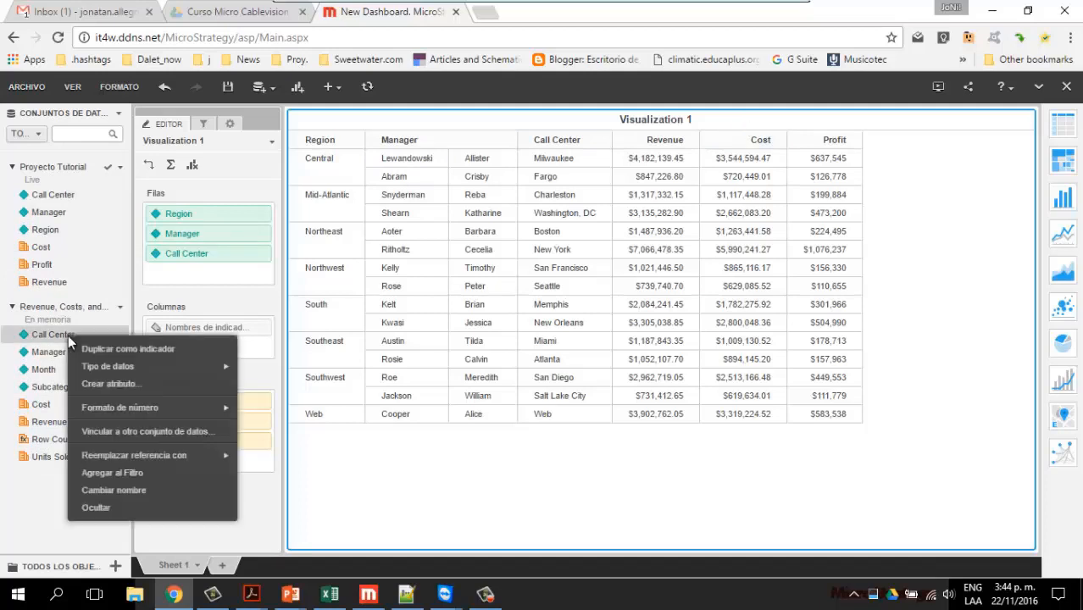
left_click(163, 438)
left_click(558, 283)
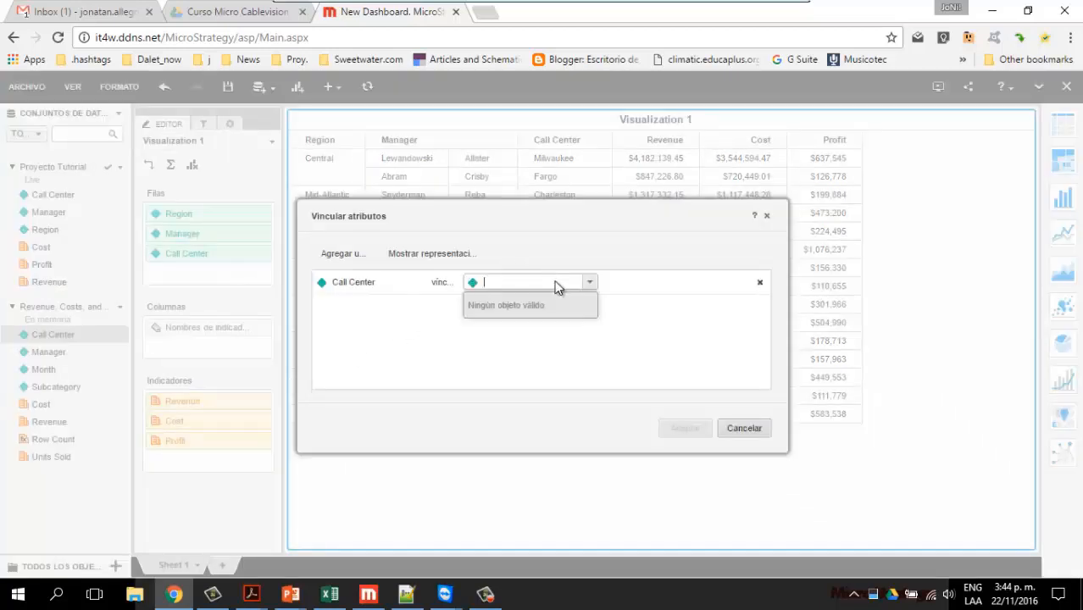
left_click(735, 431)
Widen the datasets panel, check its object filter options, and select Call Center under Proyecto Tutorial.
left_click_drag(132, 269, 181, 263)
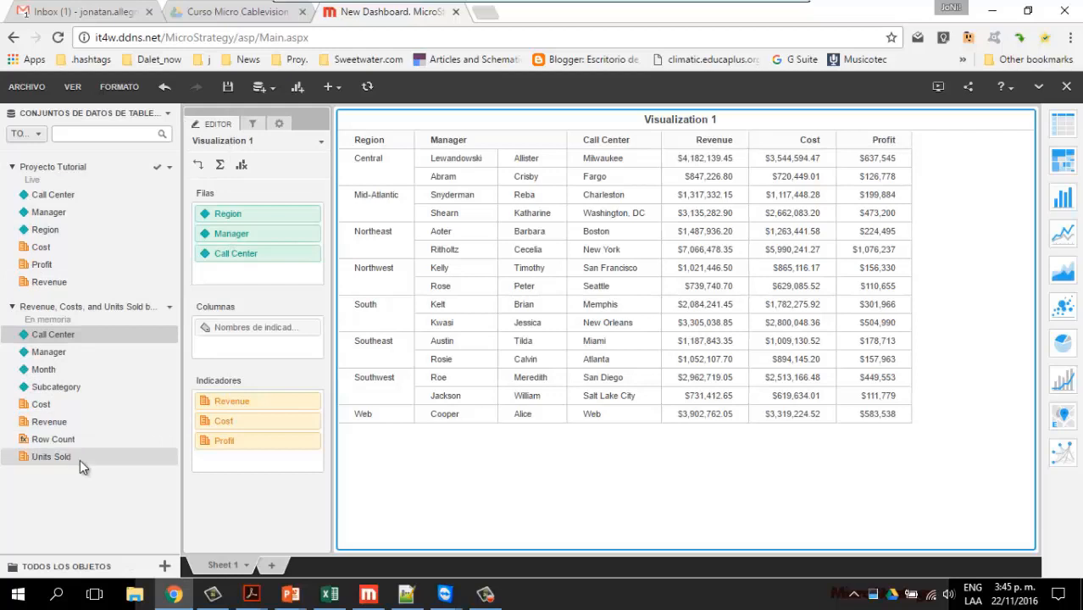
left_click(29, 136)
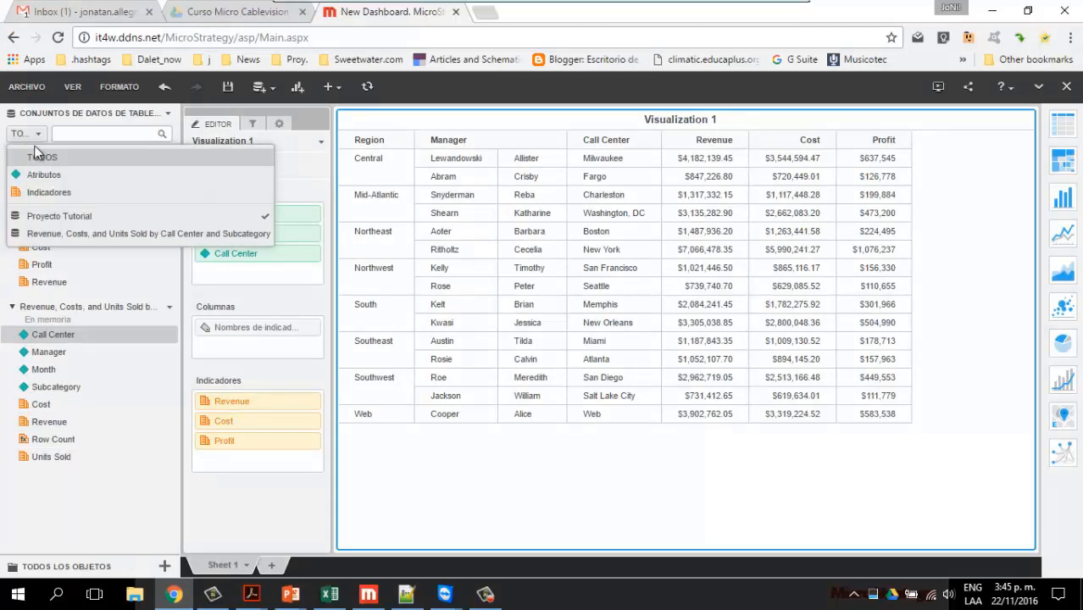
left_click(114, 529)
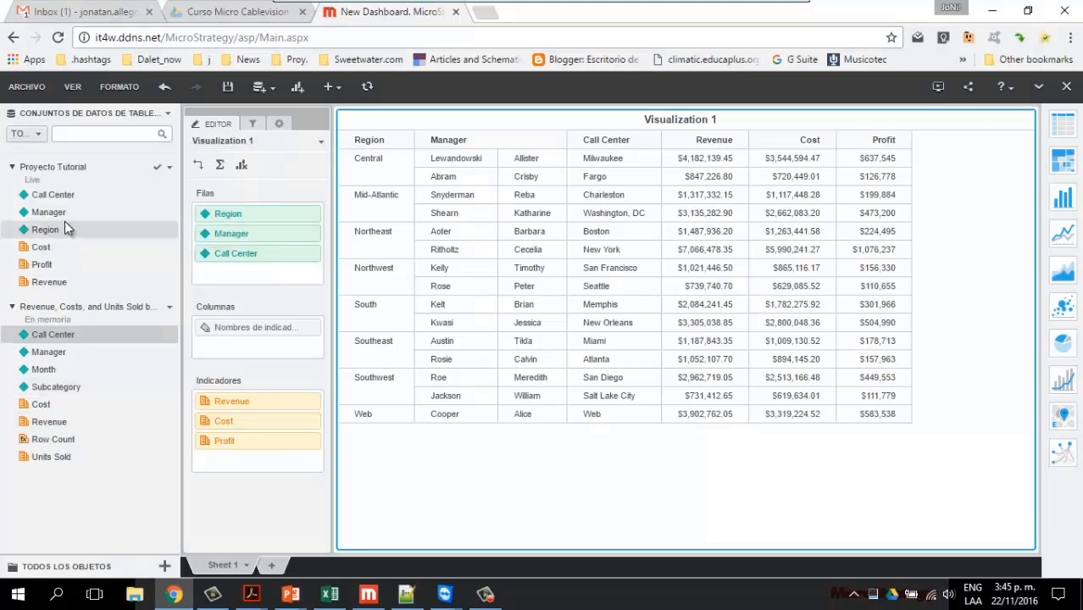
left_click(61, 197)
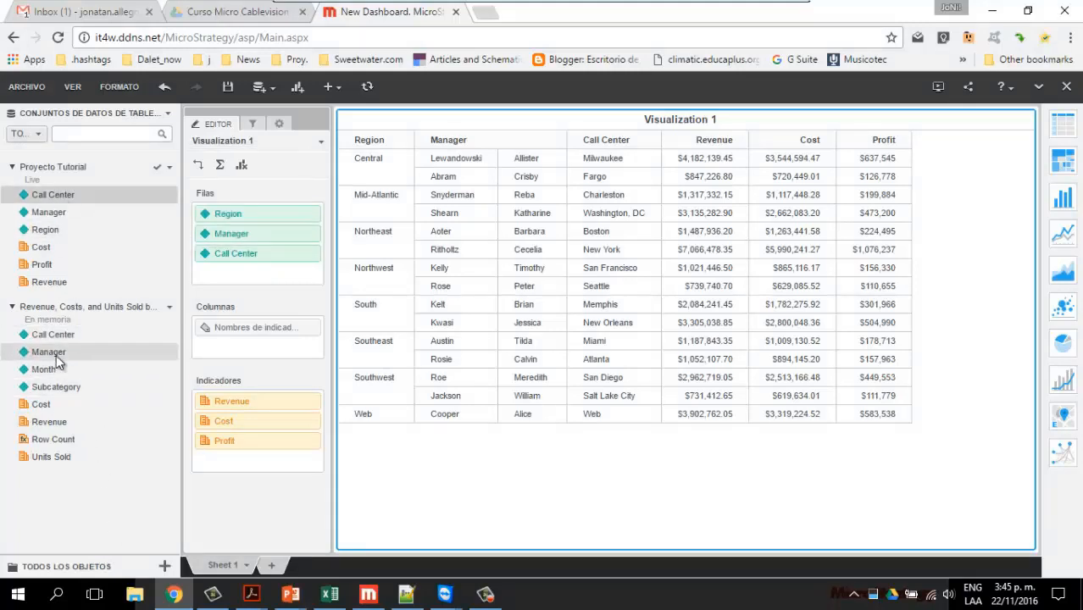
Insert a second visualization with Month and Call Center from the second dataset as rows, placing Month first.
left_click(293, 89)
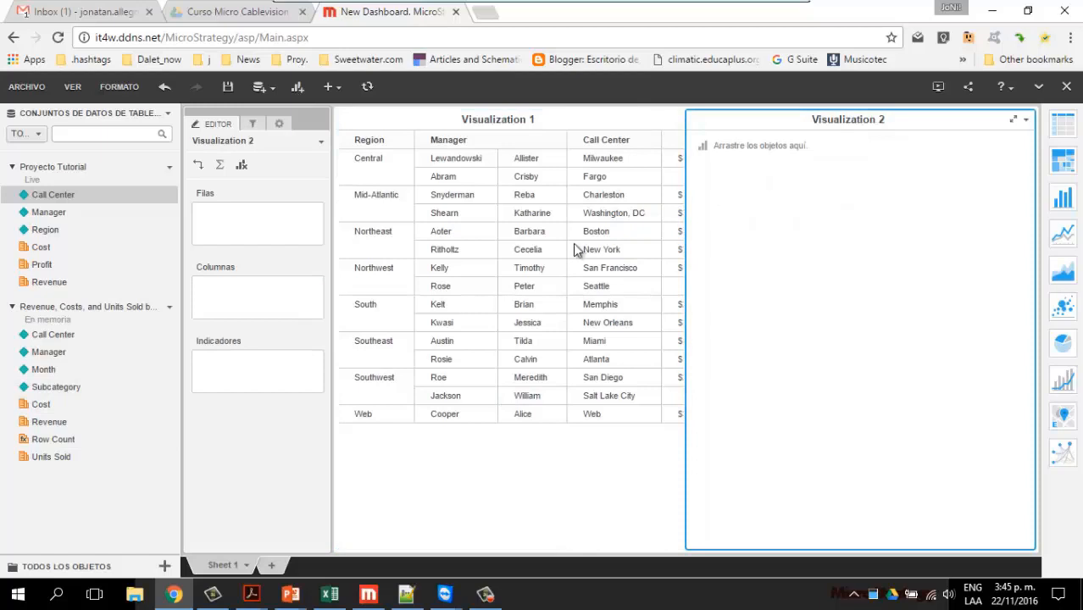
double_click(72, 335)
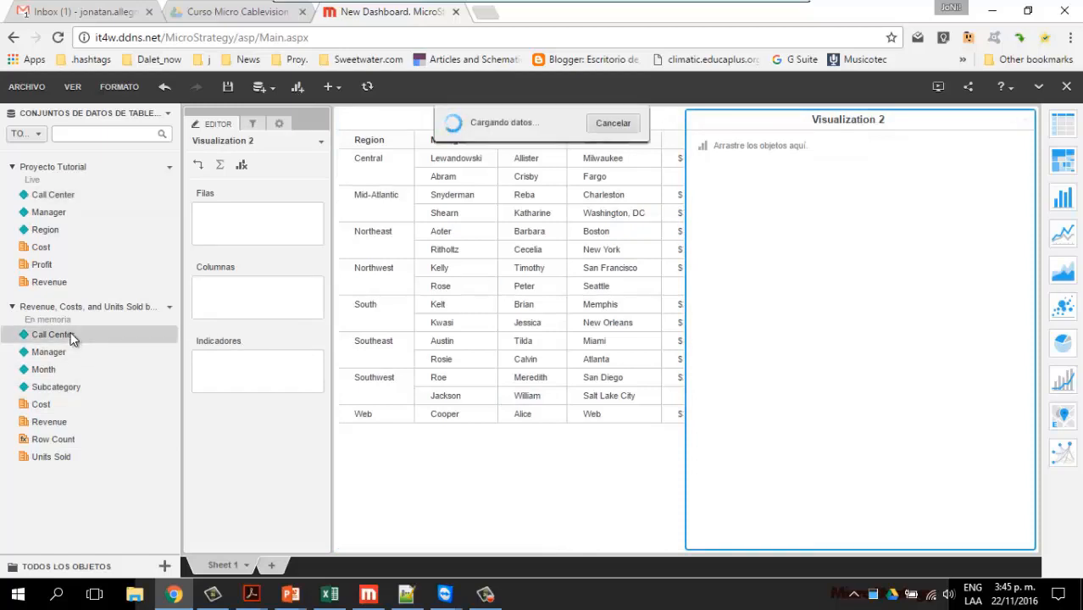
double_click(47, 370)
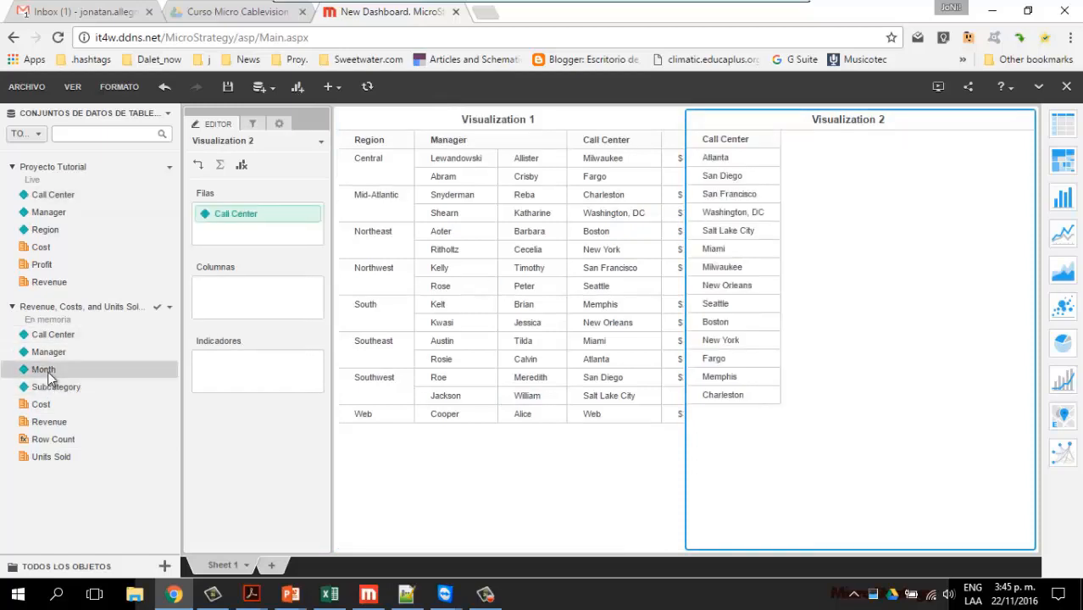
left_click_drag(791, 143, 708, 142)
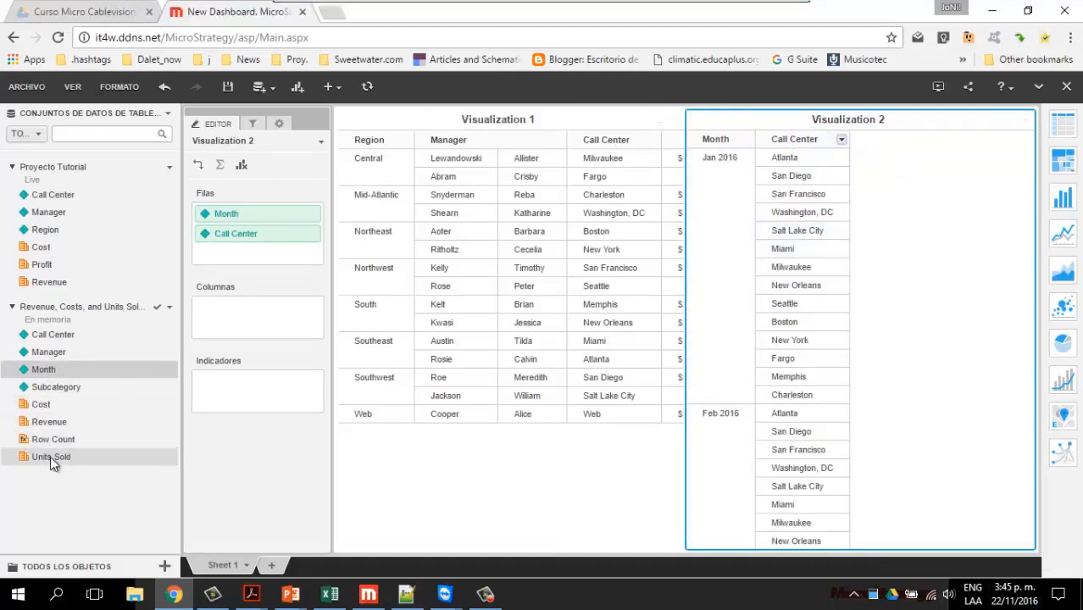
Add the Revenue, Cost and Units Sold metrics from the second dataset to Visualization 2.
double_click(50, 422)
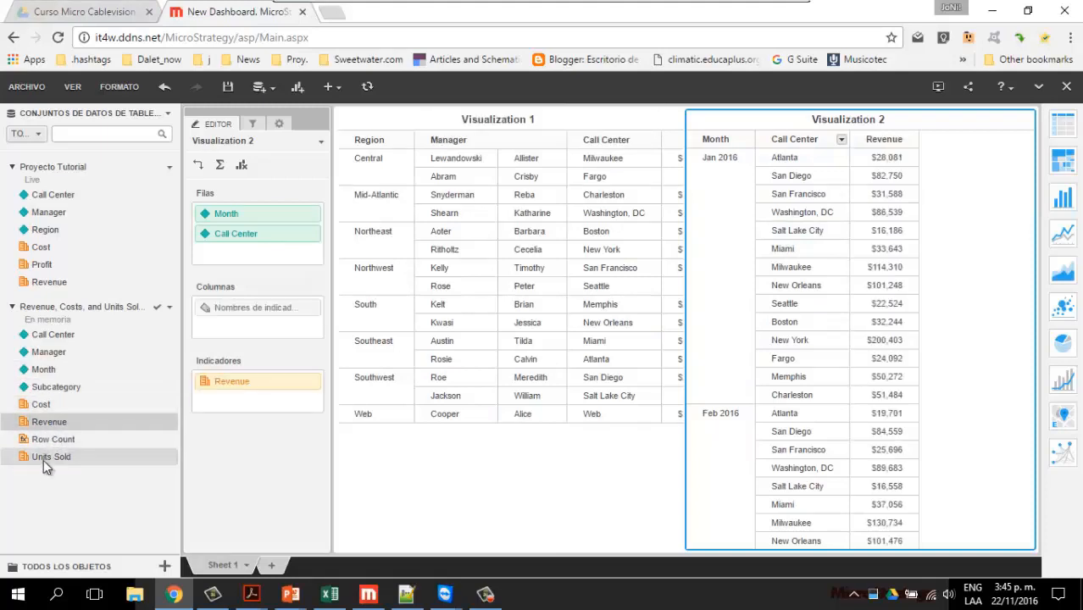
double_click(40, 402)
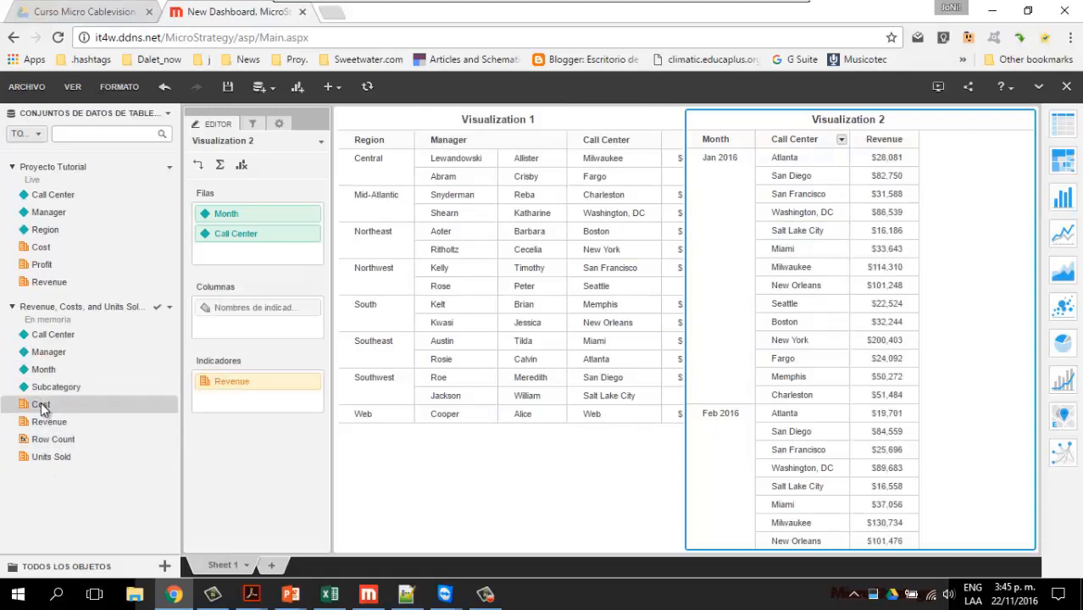
double_click(49, 457)
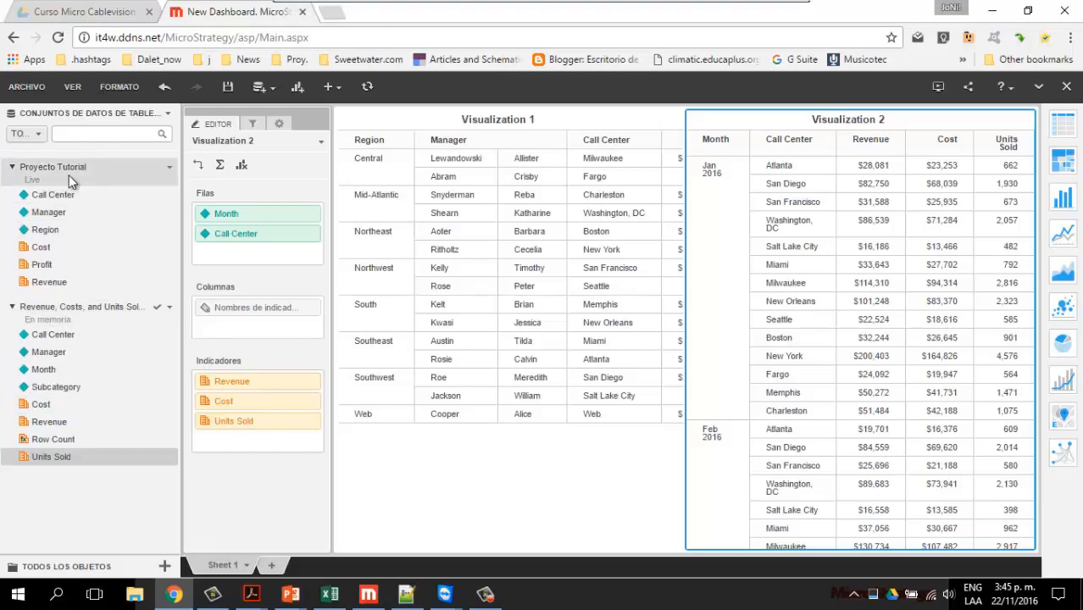
Refresh the dashboard data and select each visualization in turn to show which dataset it uses.
left_click(371, 90)
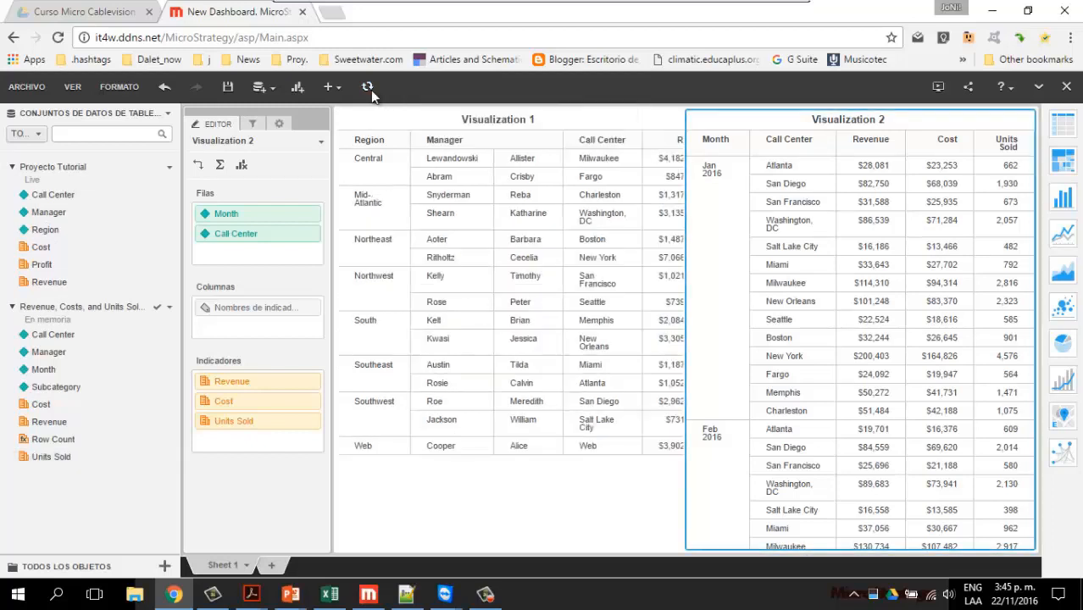
left_click(438, 125)
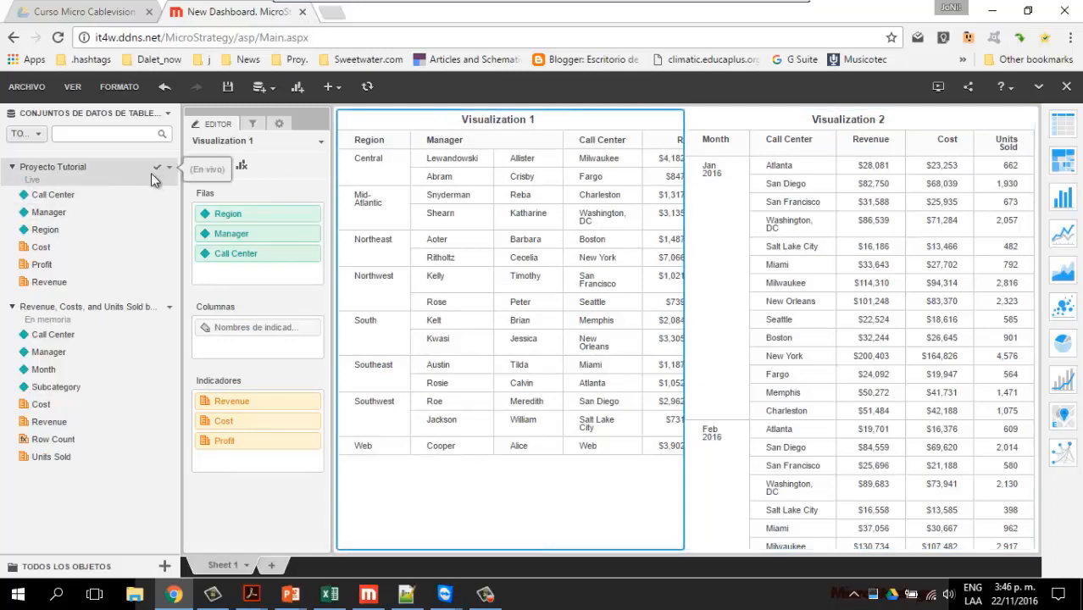
left_click(782, 118)
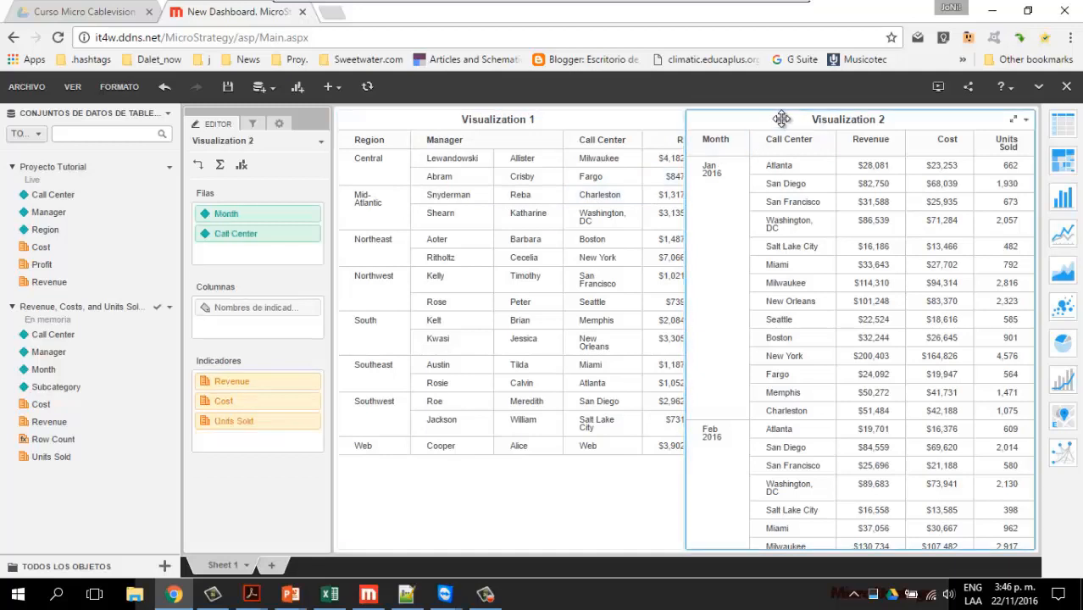
Check the data source setting of Visualization 1 and of Visualization 2.
left_click(675, 120)
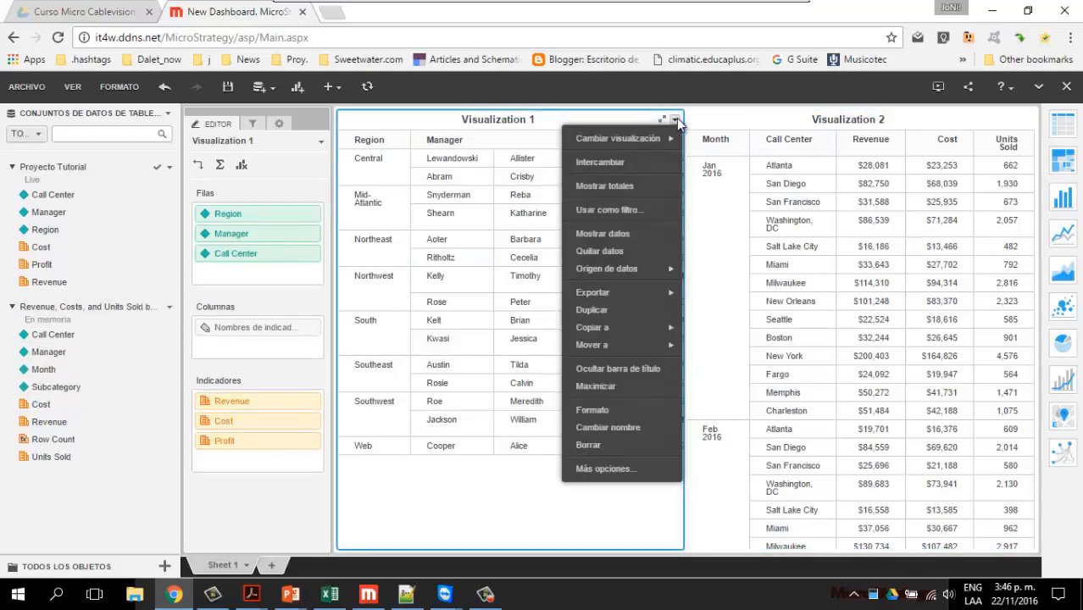
mouse_move(602, 270)
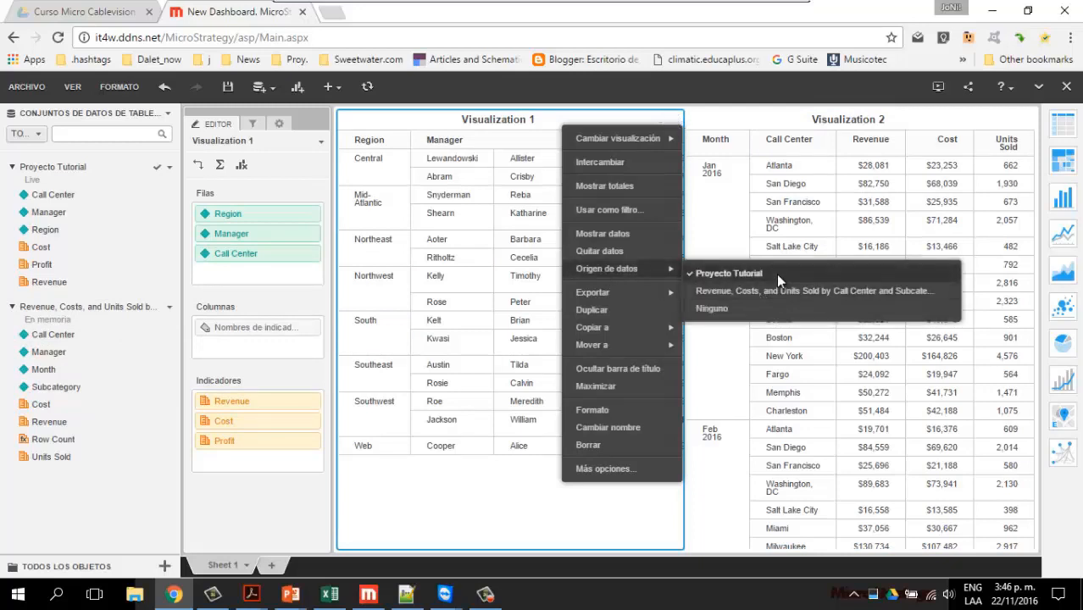
left_click(937, 118)
left_click(1026, 119)
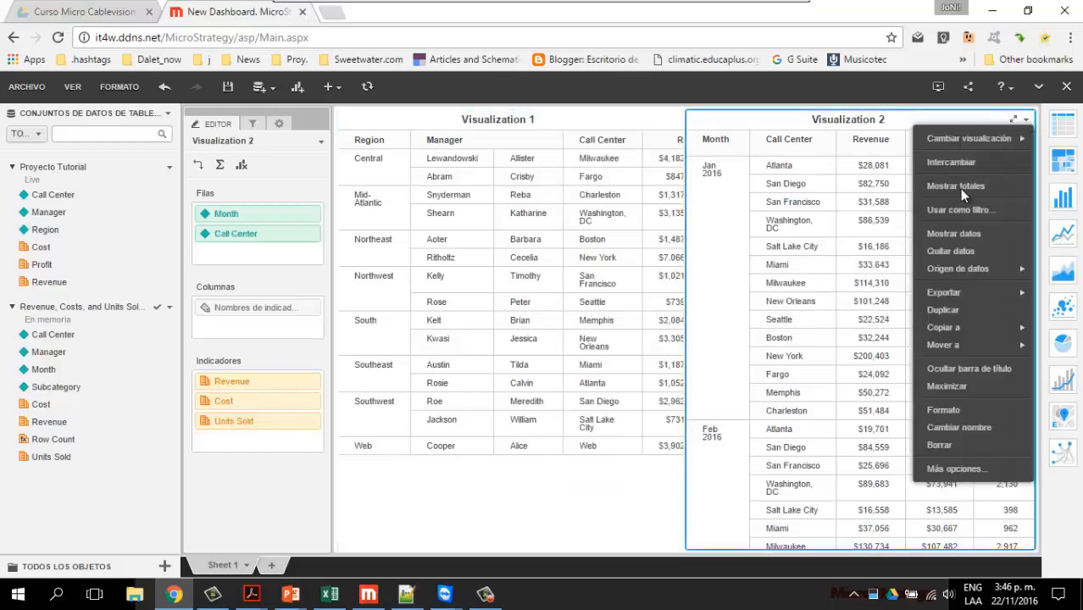
mouse_move(954, 269)
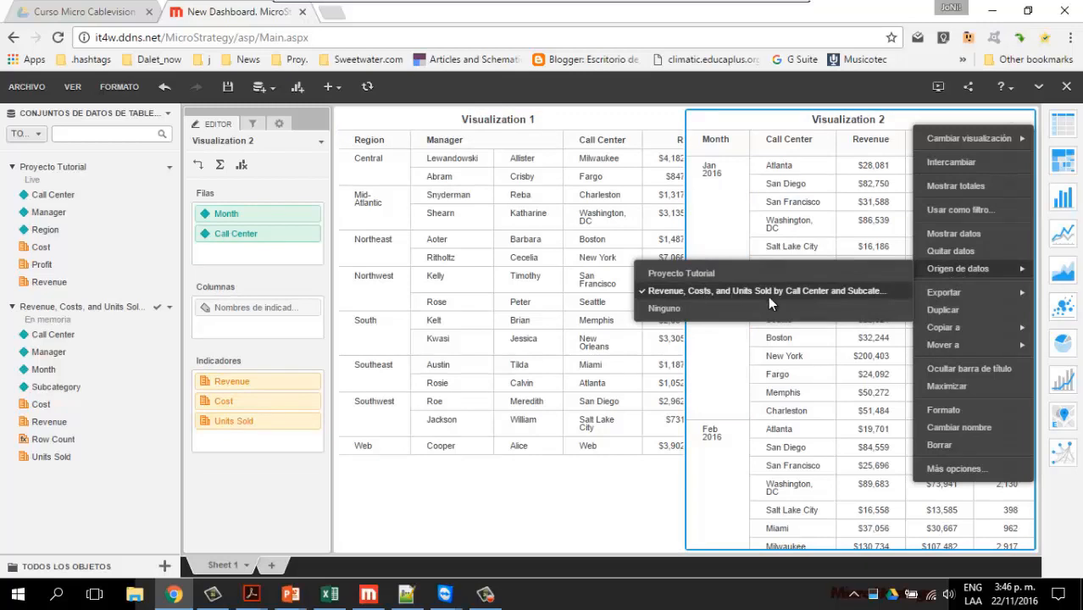
left_click(142, 306)
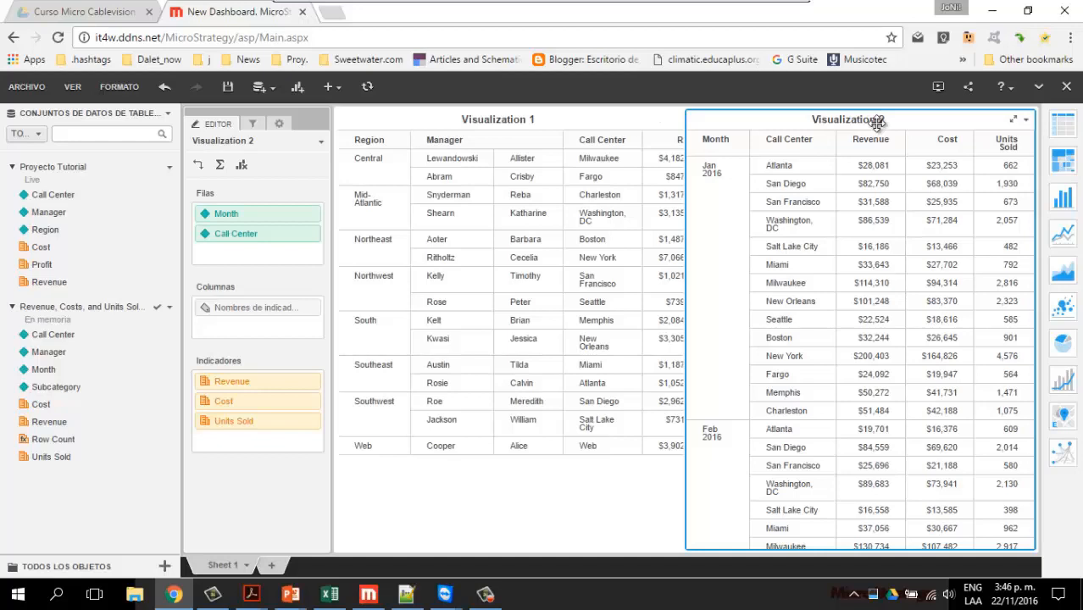
Maximize Visualization 1 to view its full grid and restore the side-by-side layout.
left_click(468, 117)
left_click(666, 119)
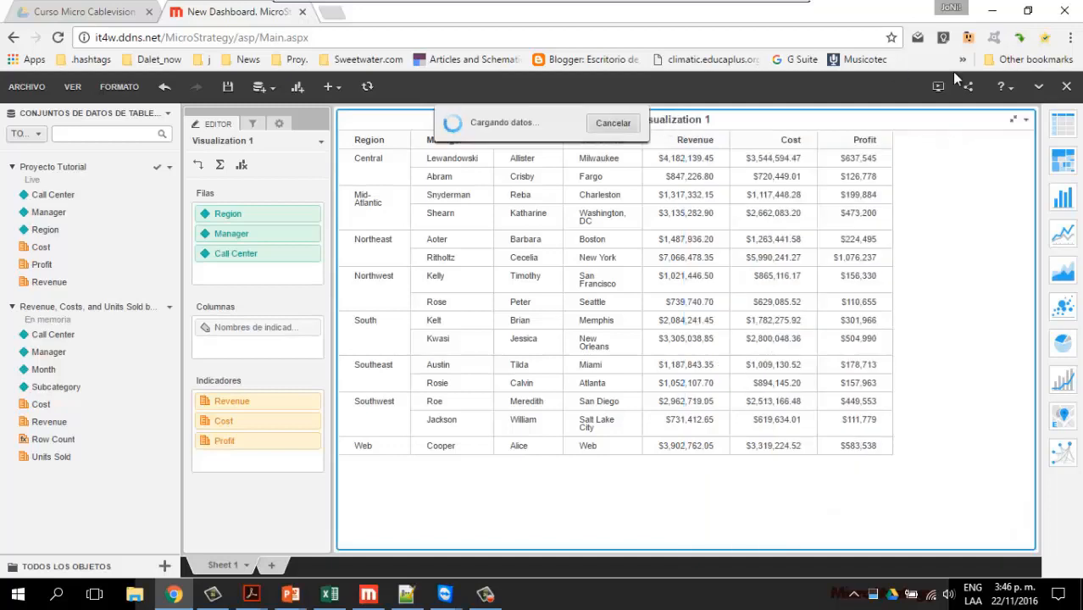
left_click(1022, 122)
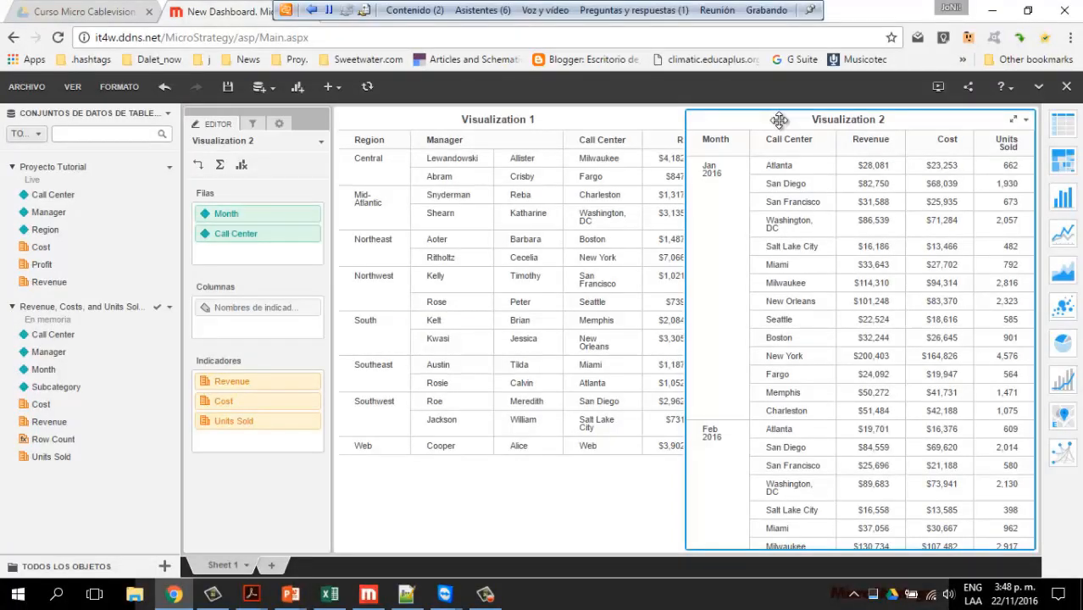
left_click(169, 167)
left_click(245, 185)
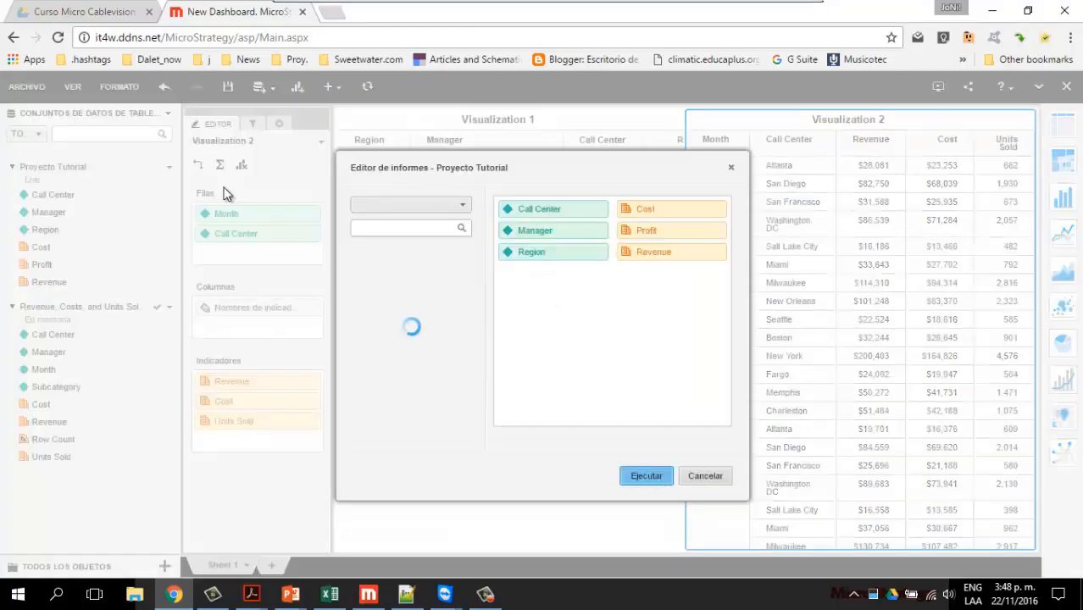
left_click(642, 477)
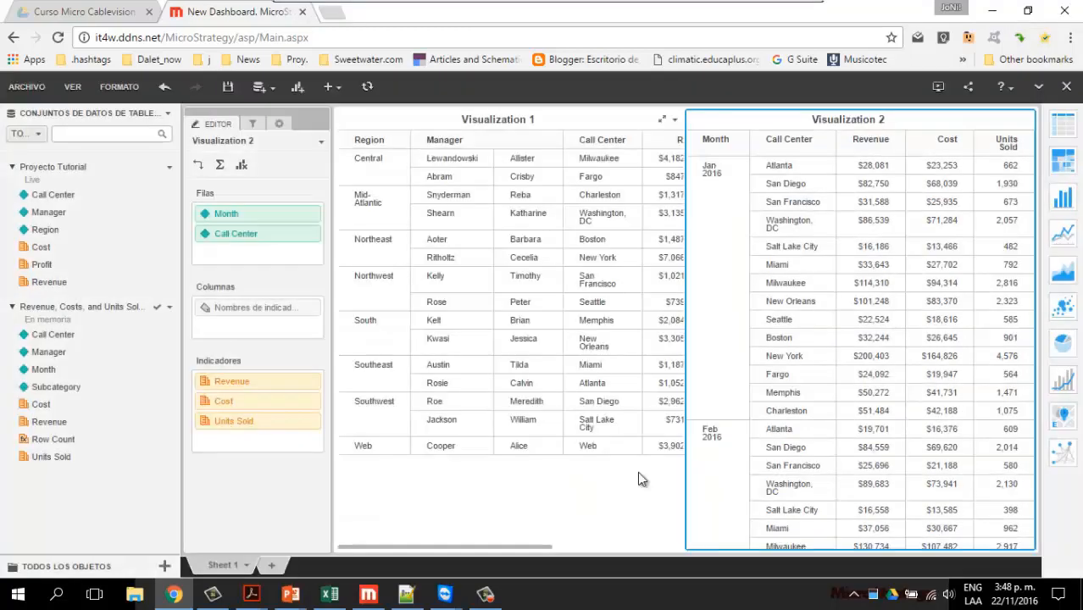
Edit the live Proyecto Tutorial dataset to add the Country attribute from Geography, and run the report again.
left_click(169, 167)
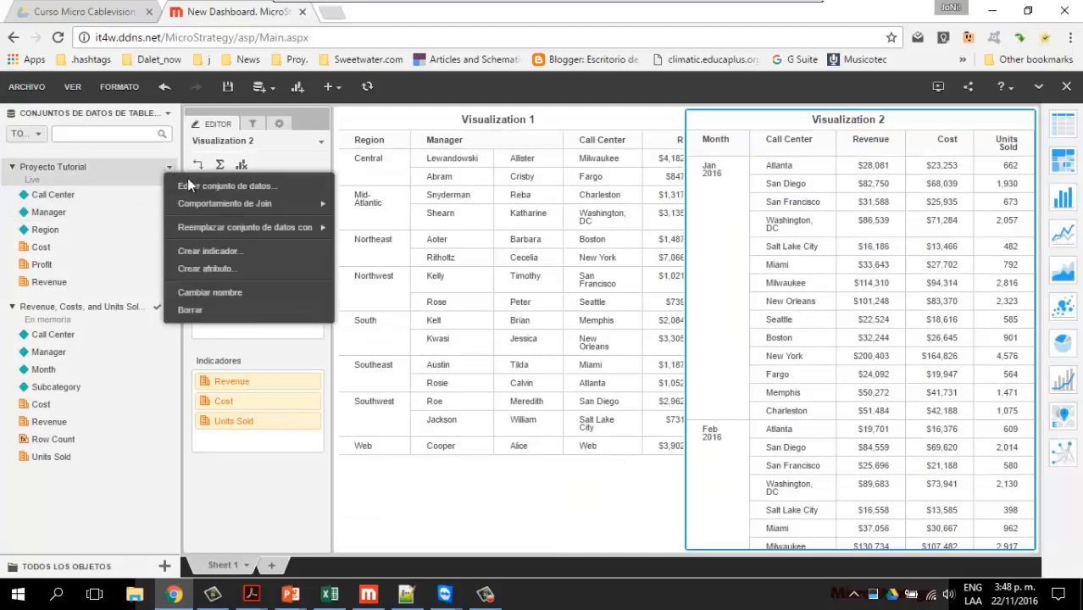
left_click(184, 185)
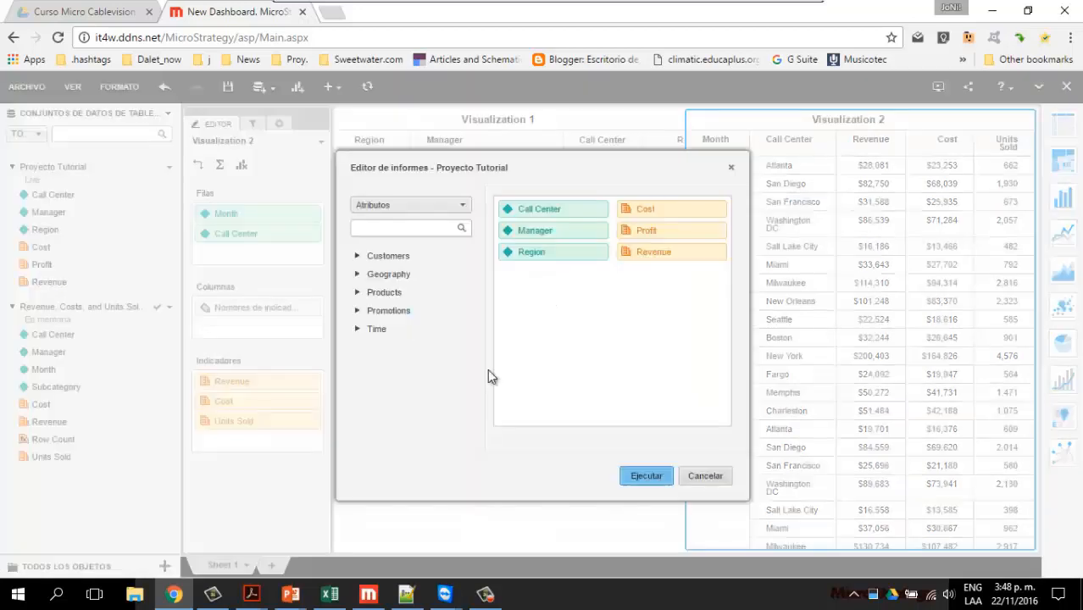
left_click(359, 274)
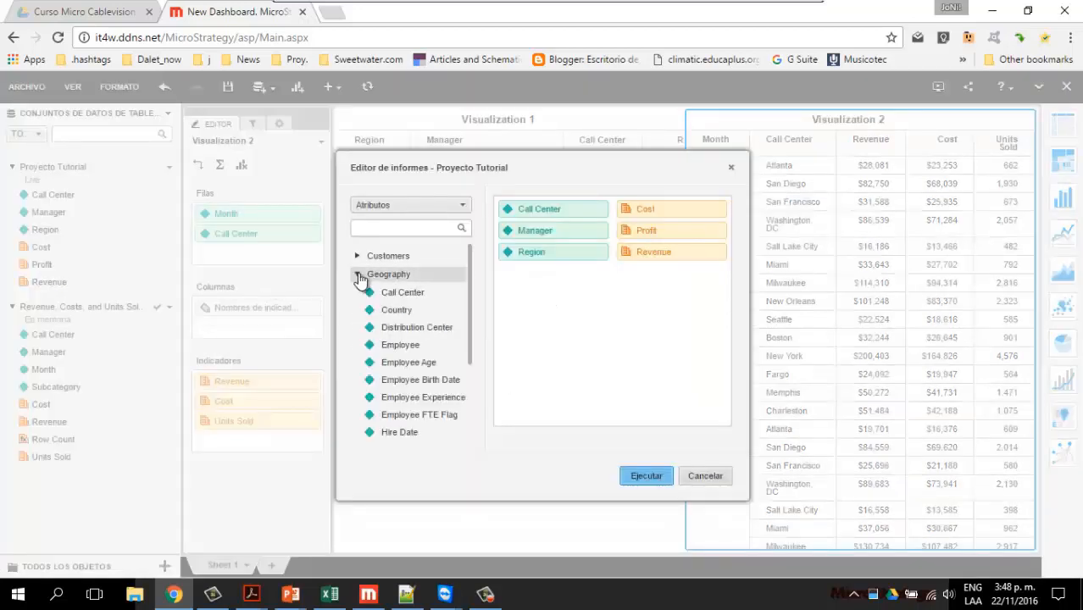
double_click(397, 311)
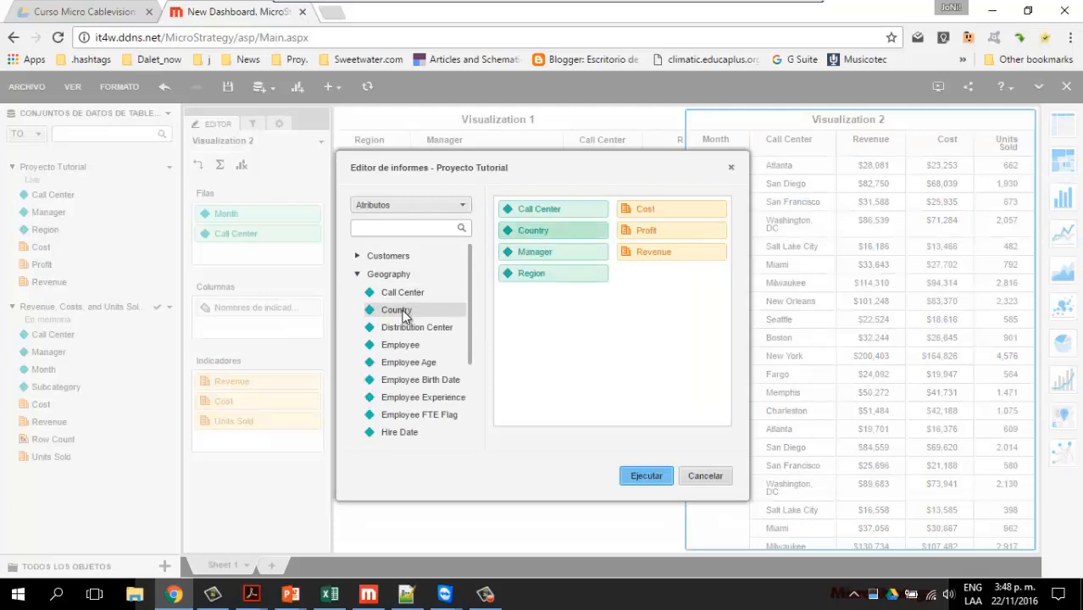
left_click(653, 476)
left_click(397, 311)
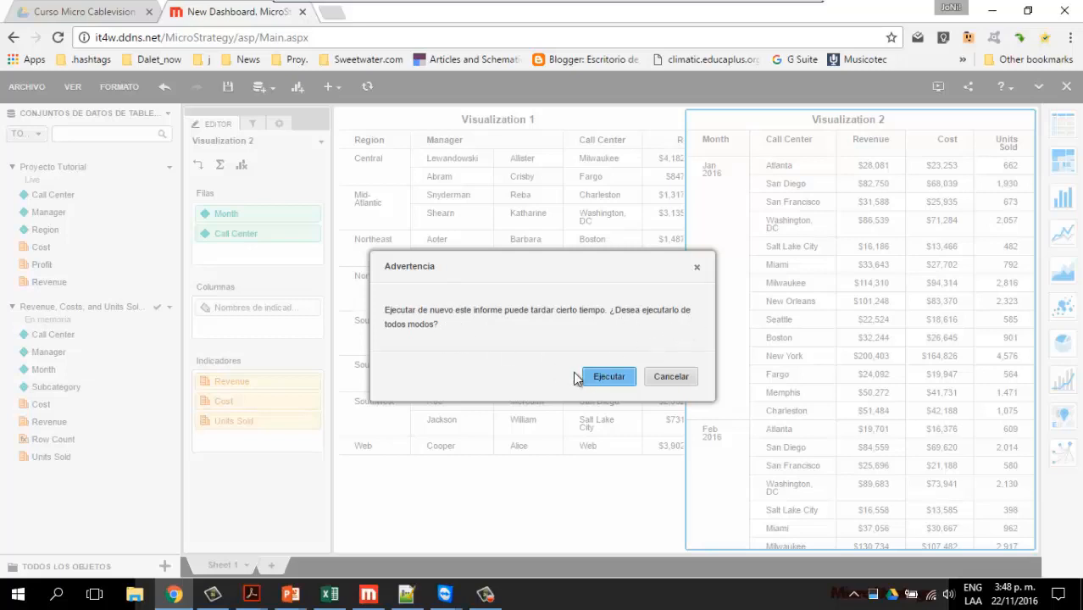
left_click(608, 378)
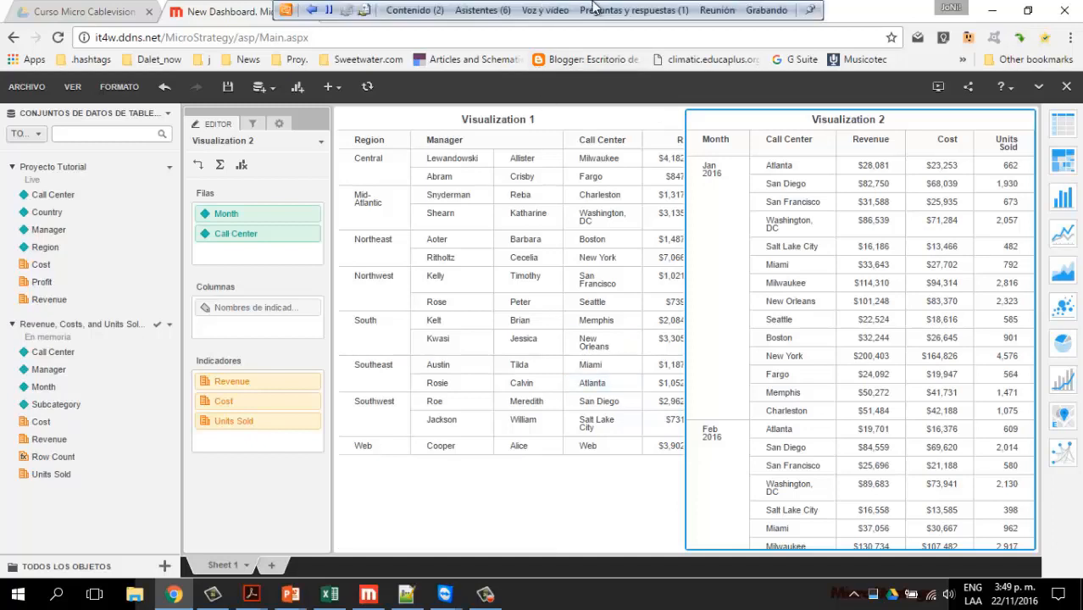
Read the attendee's pending question in the meeting's questions and answers and delete it.
left_click(608, 10)
left_click(717, 118)
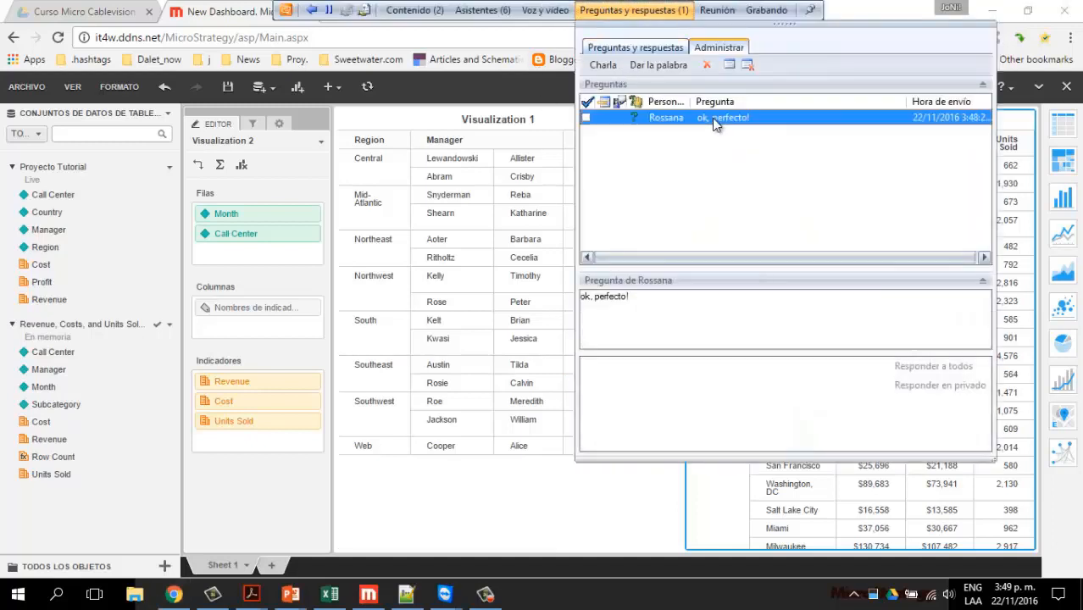
left_click(706, 66)
left_click(627, 10)
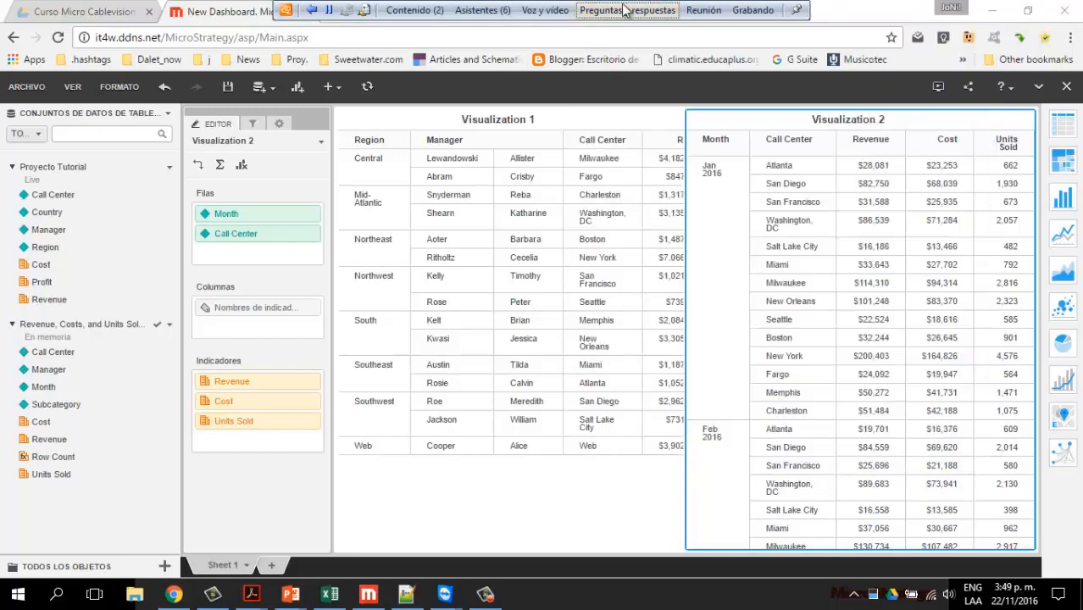
Select Visualization 1 and Visualization 2 in turn to compare their datasets, and look through the list of all project objects.
left_click(548, 118)
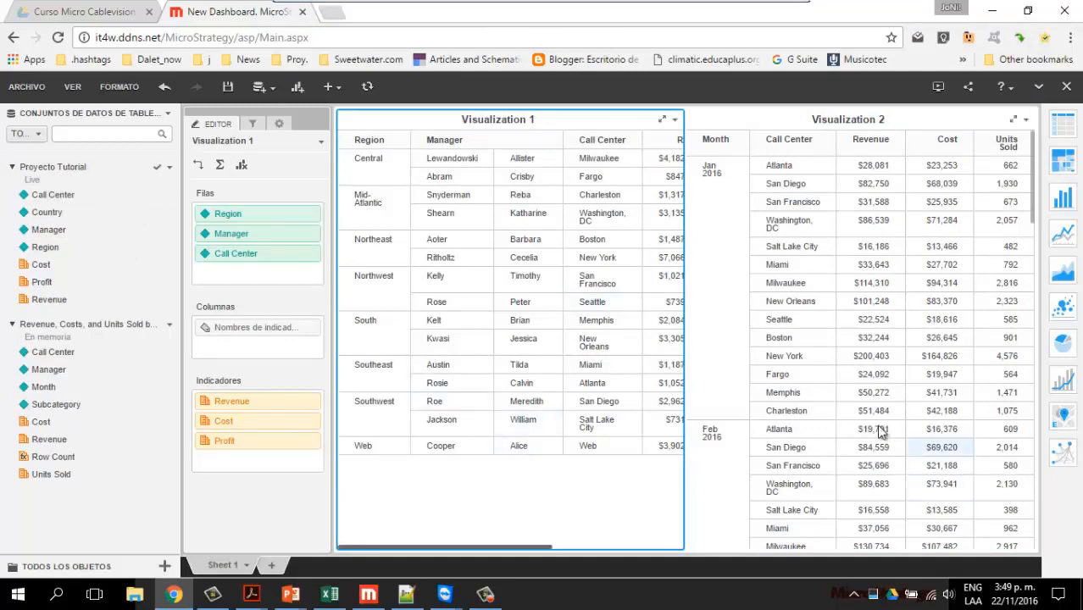
left_click(797, 119)
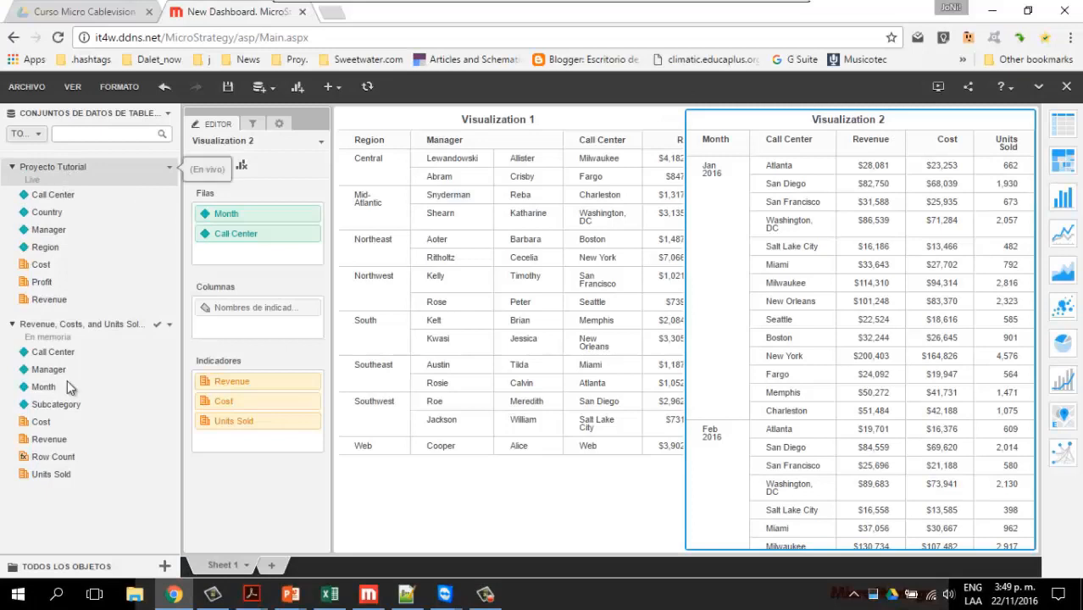
left_click(65, 566)
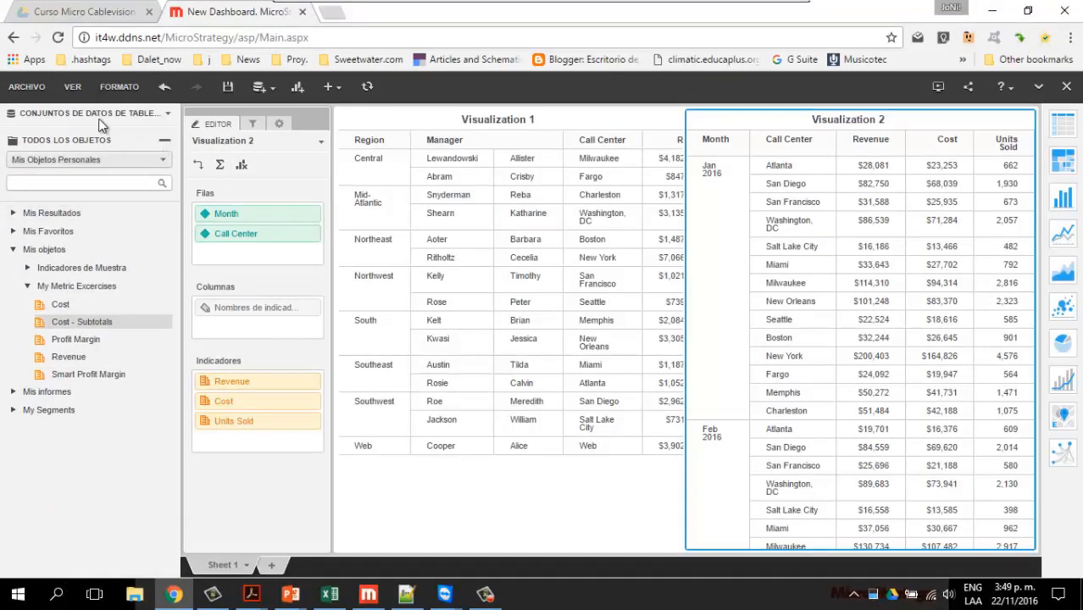
left_click(85, 141)
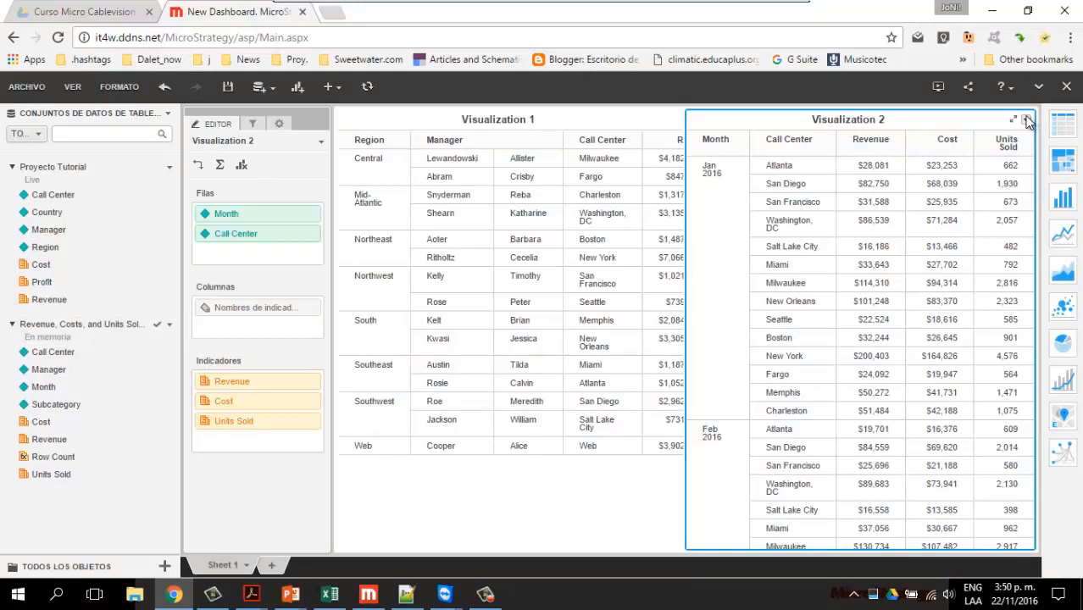
Insert a third visualization as a line chart with Month horizontally and Call Center vertically, both from the in-memory dataset.
left_click(297, 90)
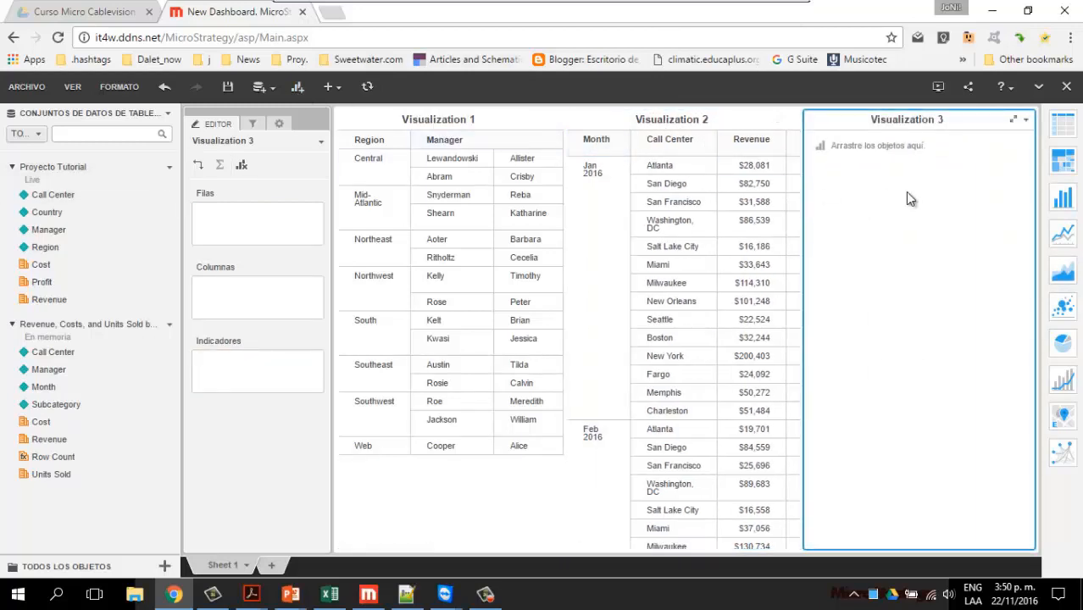
left_click(1070, 239)
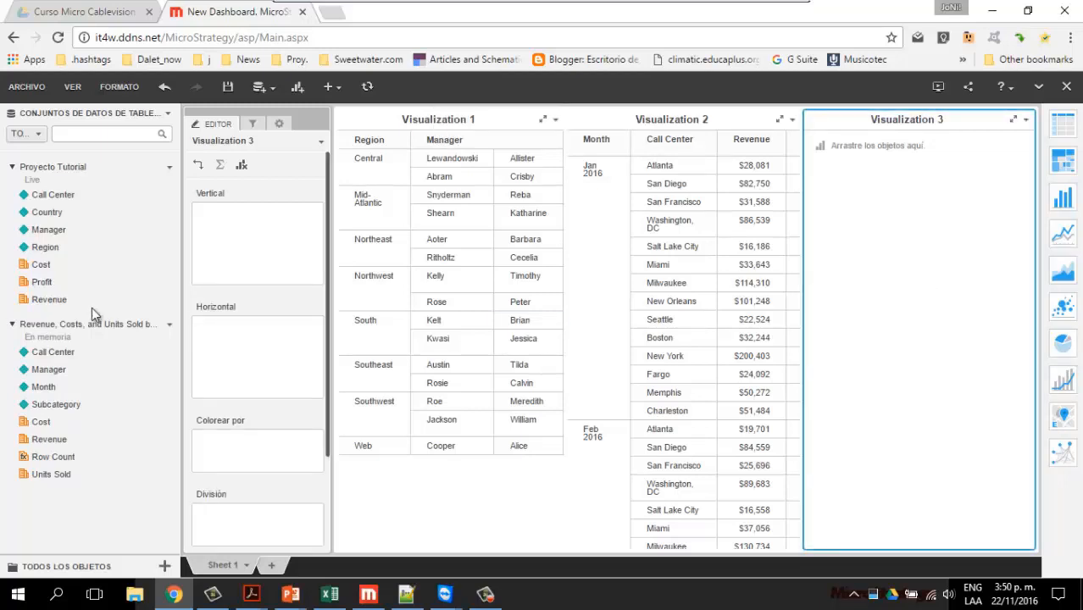
left_click_drag(61, 389, 256, 343)
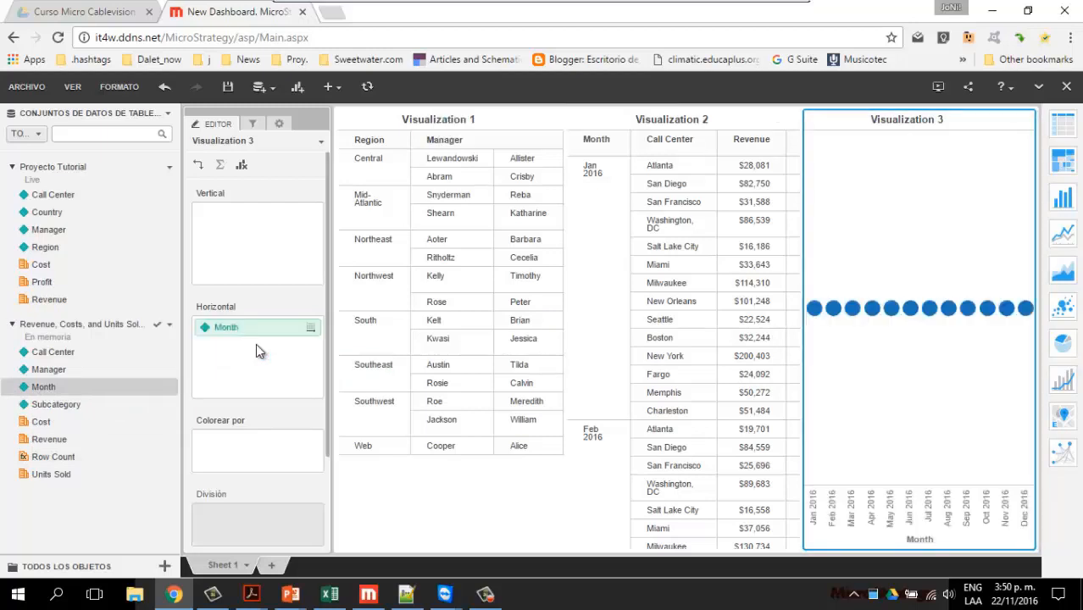
left_click_drag(55, 351, 266, 235)
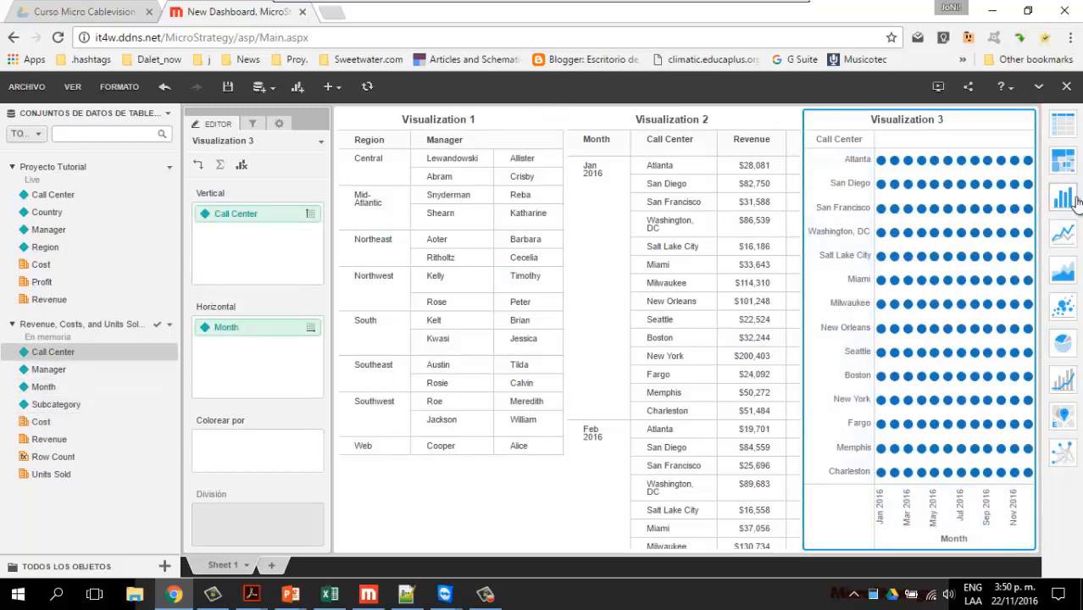
left_click(1066, 242)
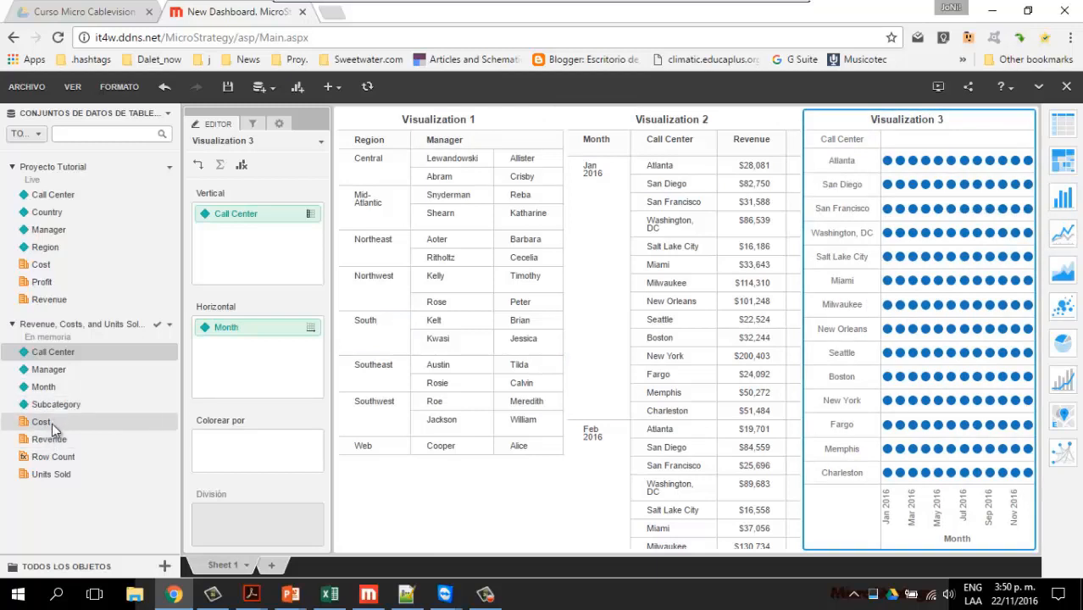
Add the in-memory dataset's Revenue and Units Sold to Visualization 3's vertical axis and color the lines by metric names.
left_click_drag(48, 449, 241, 271)
left_click_drag(47, 476, 281, 260)
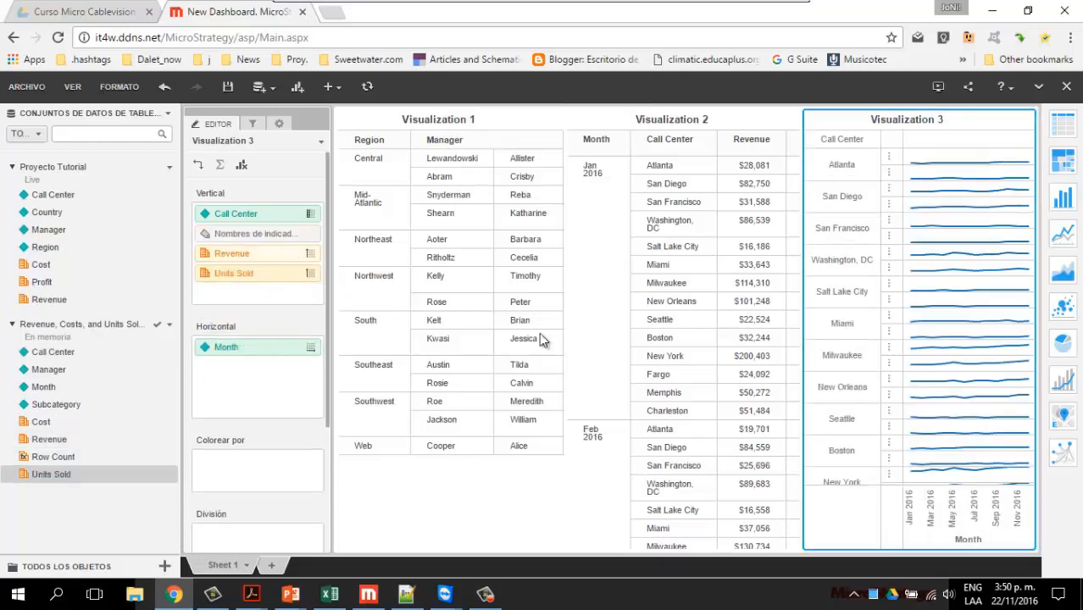
left_click_drag(222, 234, 261, 486)
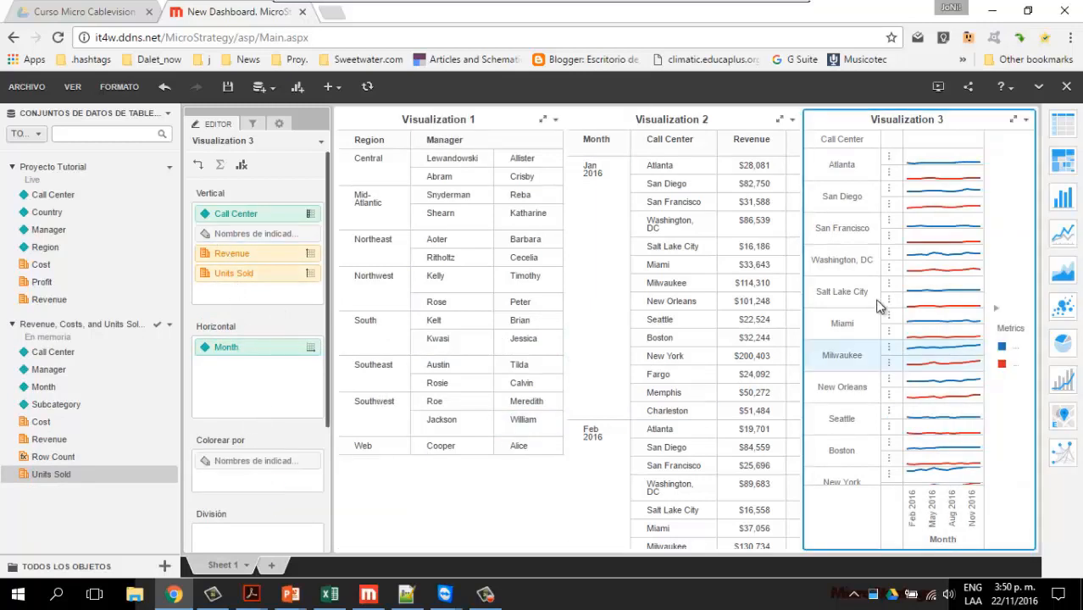
Maximize Visualization 3 and make its call center rows taller.
left_click(1015, 121)
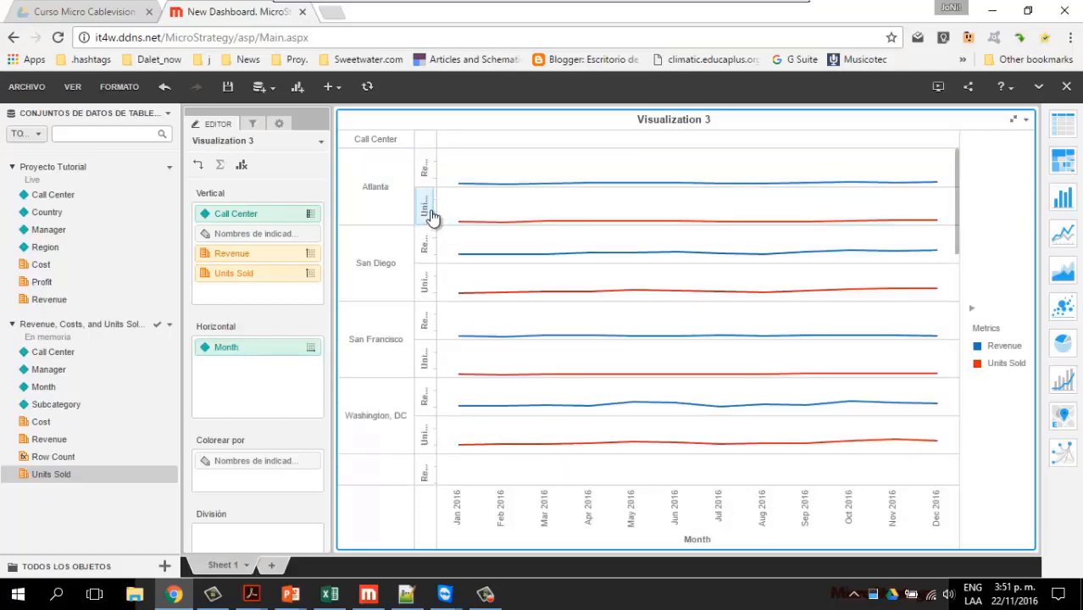
left_click_drag(396, 231, 393, 256)
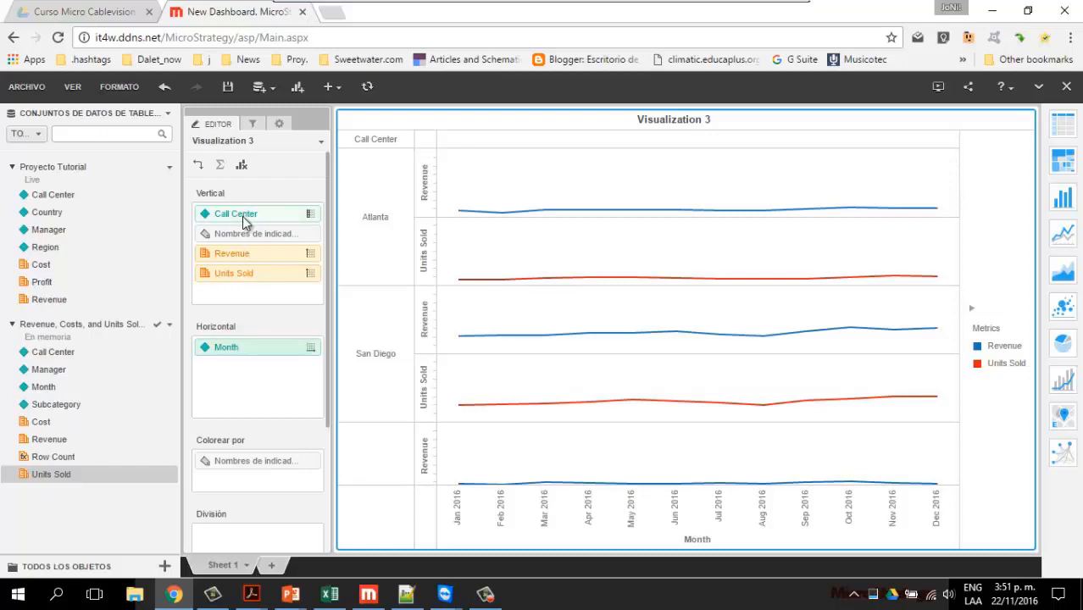
Try Call Center and the metric names on Visualization 3's horizontal axis, with Month in the División zone.
left_click_drag(244, 221, 236, 353)
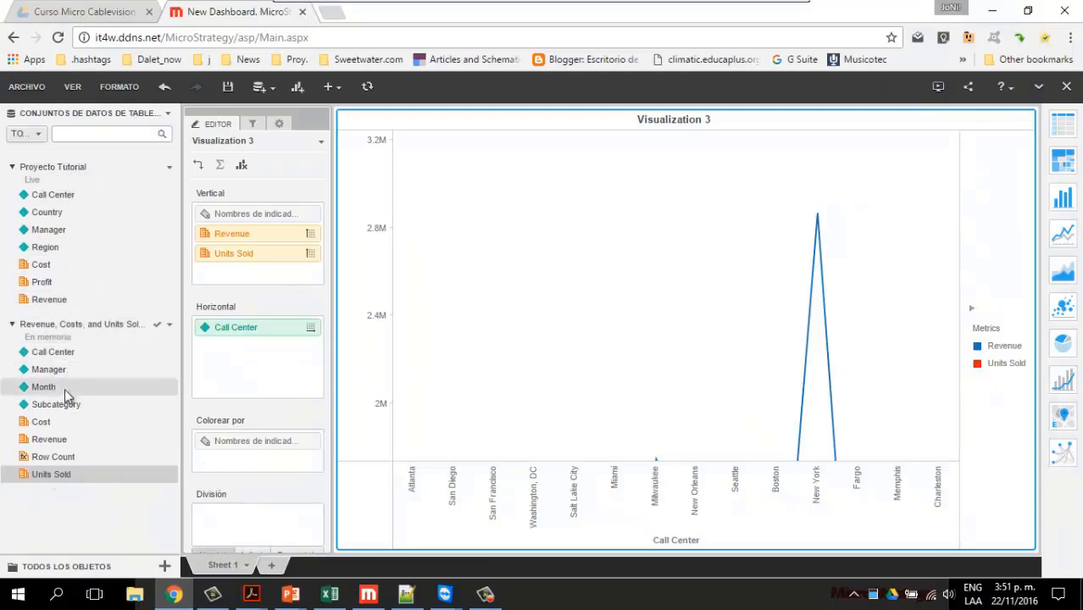
left_click_drag(52, 389, 233, 521)
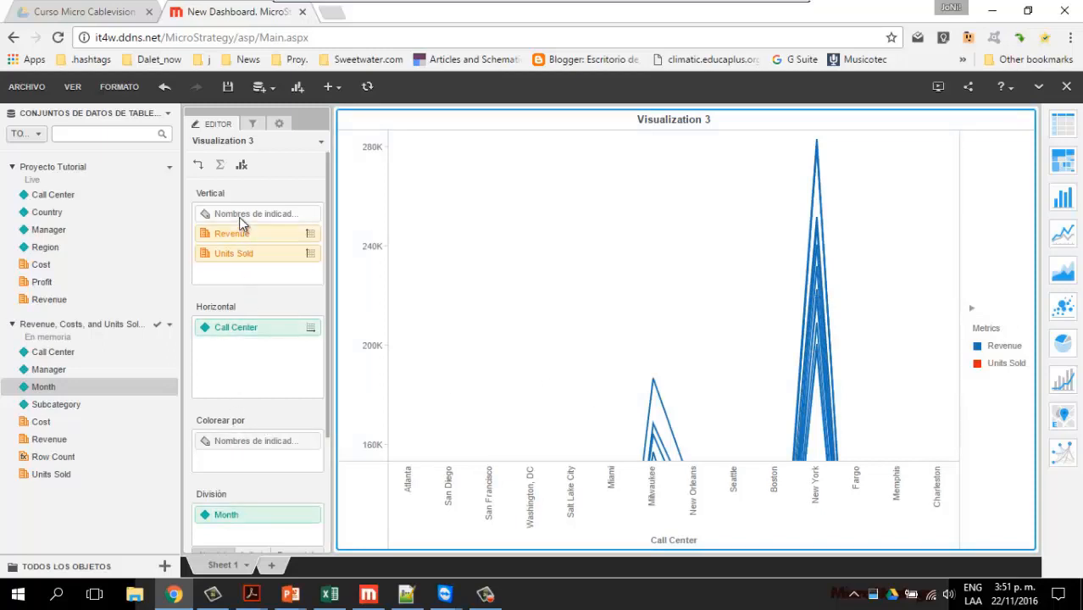
left_click_drag(239, 217, 244, 358)
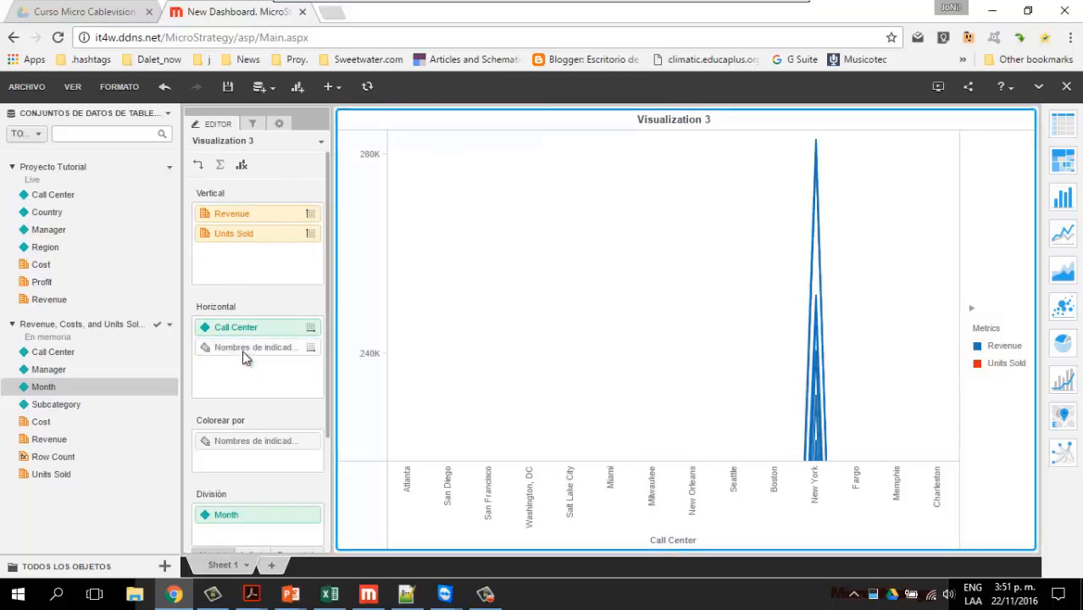
Remove Call Center from Visualization 3 and place Month on the horizontal axis with the metric names back on the vertical axis.
left_click_drag(243, 326, 108, 361)
left_click_drag(243, 518, 245, 213)
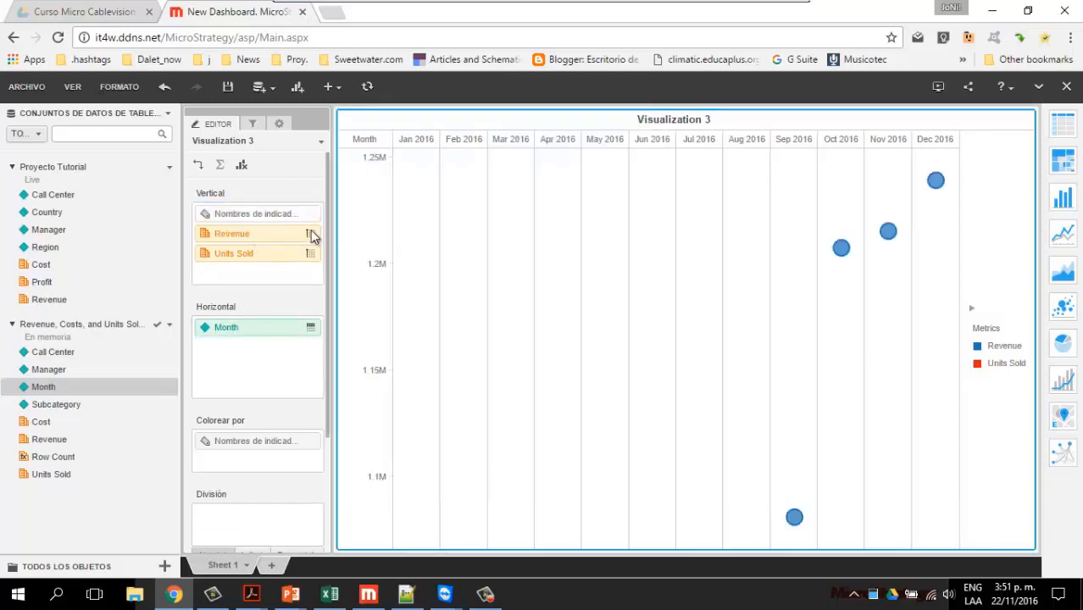
scroll(712, 473, "down", 5)
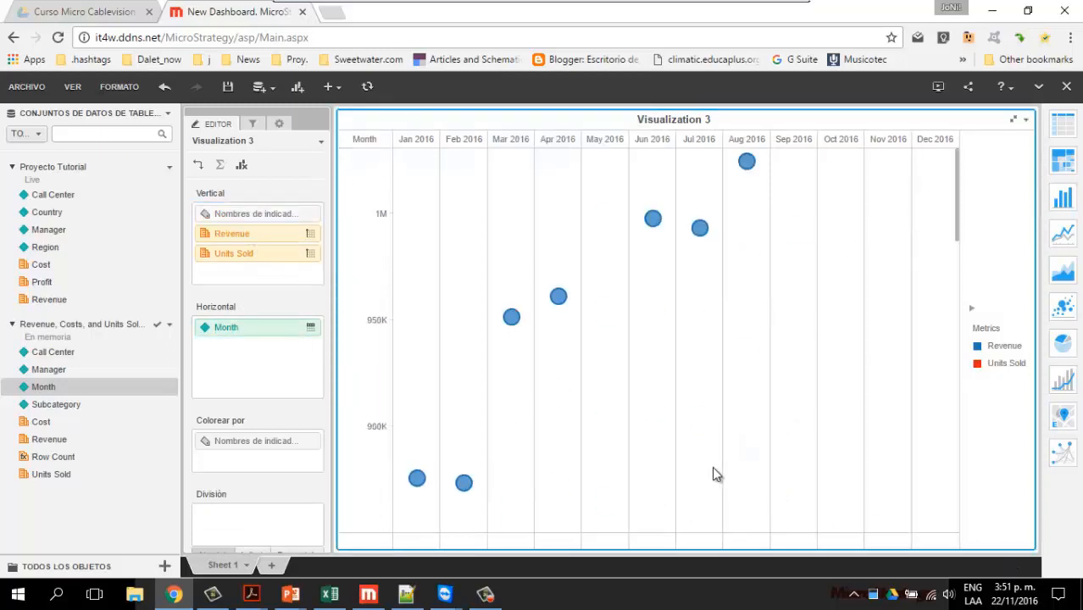
scroll(713, 466, "down", 10)
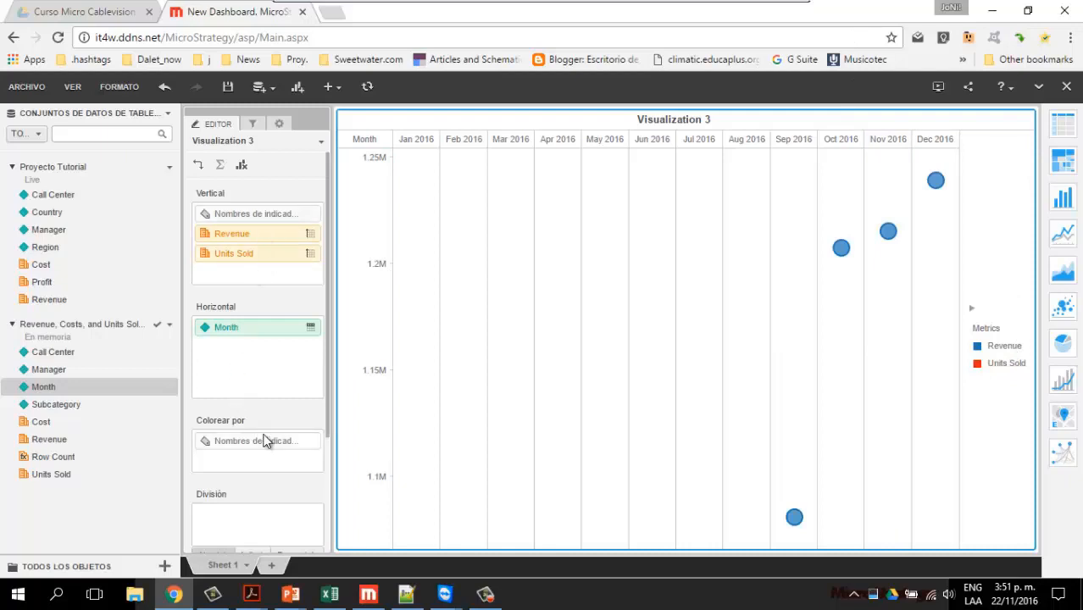
scroll(265, 439, "down", 3)
scroll(266, 437, "up", 3)
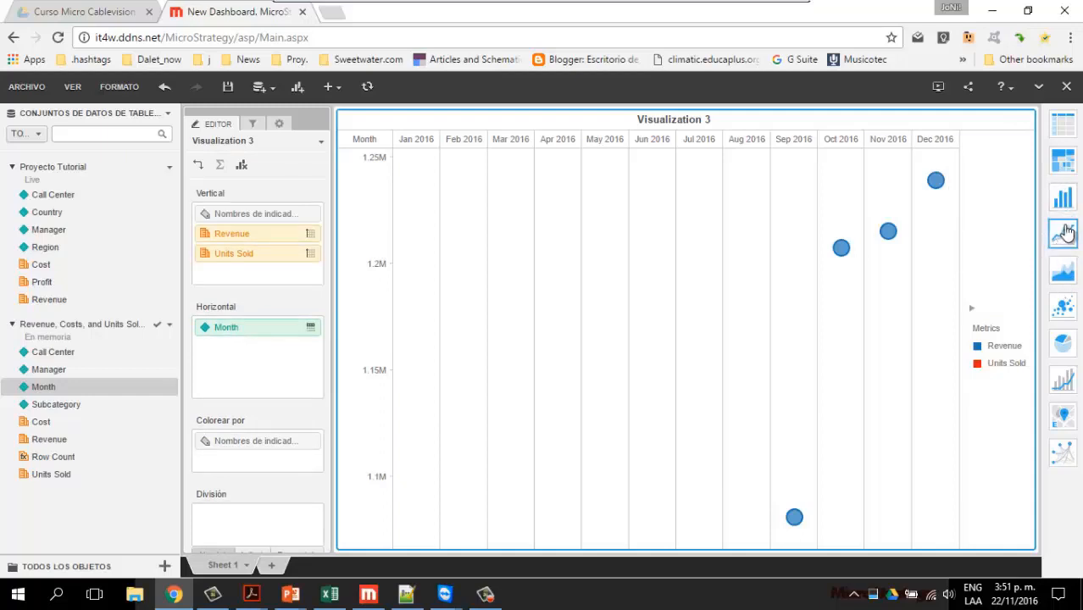
Change Visualization 3 to a bar chart, review its Revenue and Units Sold bars, and restore the three-visualization layout.
left_click(1065, 204)
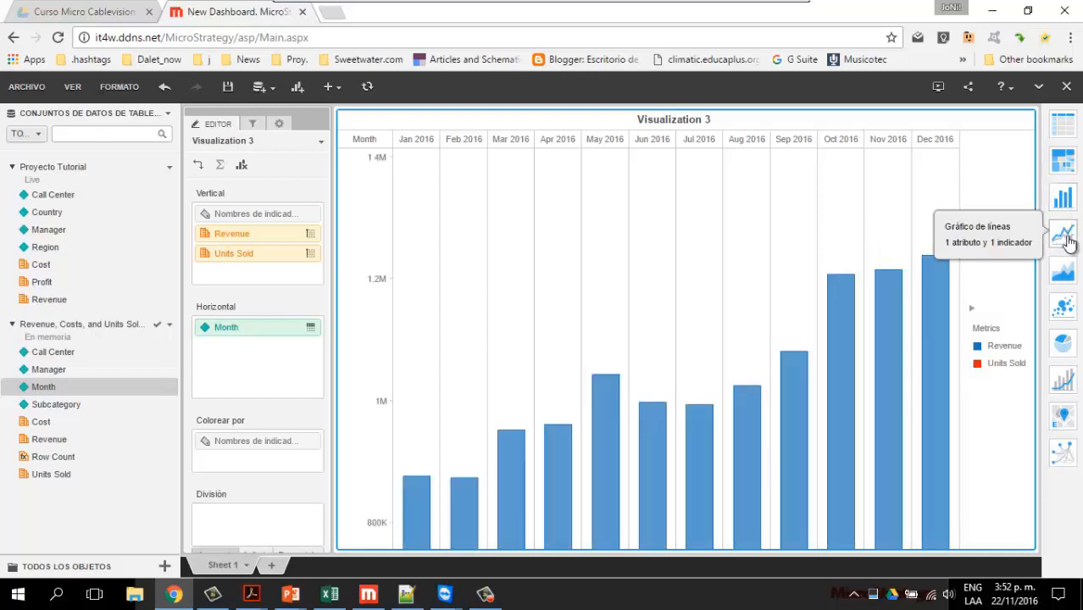
scroll(705, 324, "down", 5)
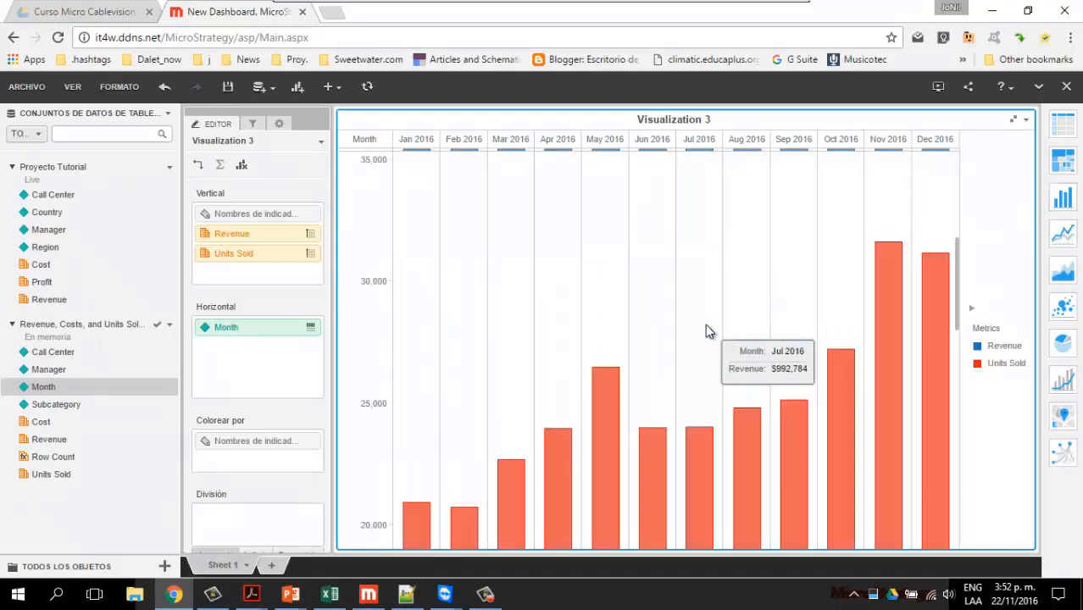
scroll(706, 325, "up", 2)
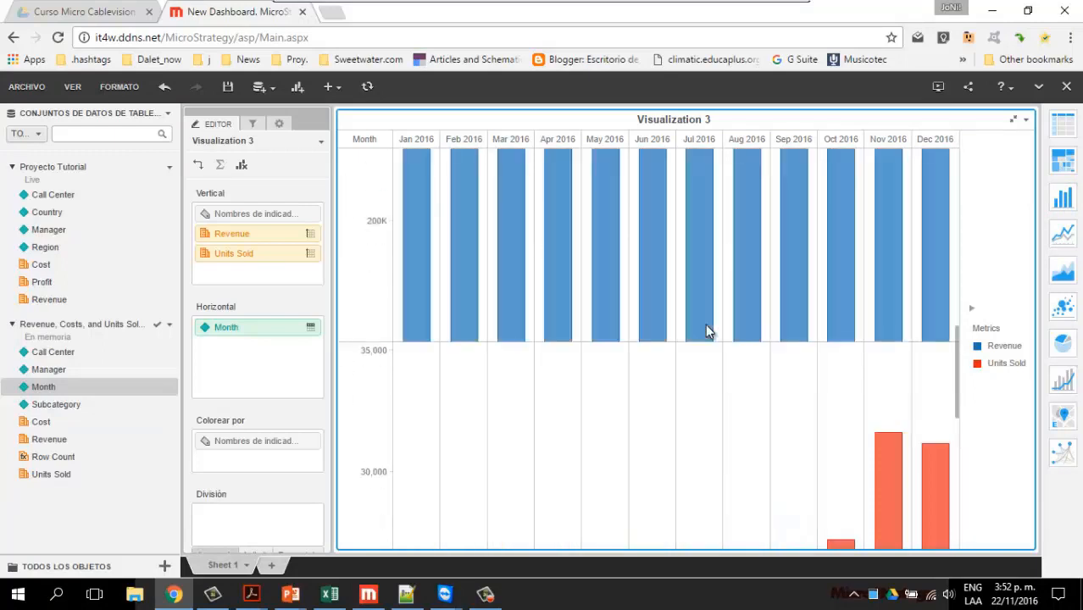
scroll(708, 331, "up", 3)
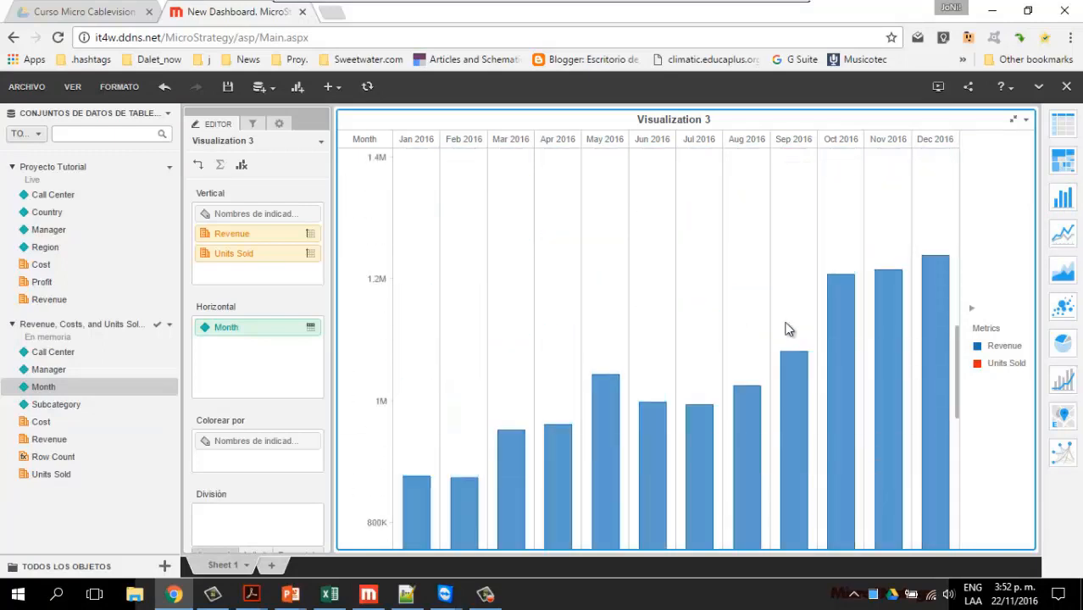
left_click(1015, 120)
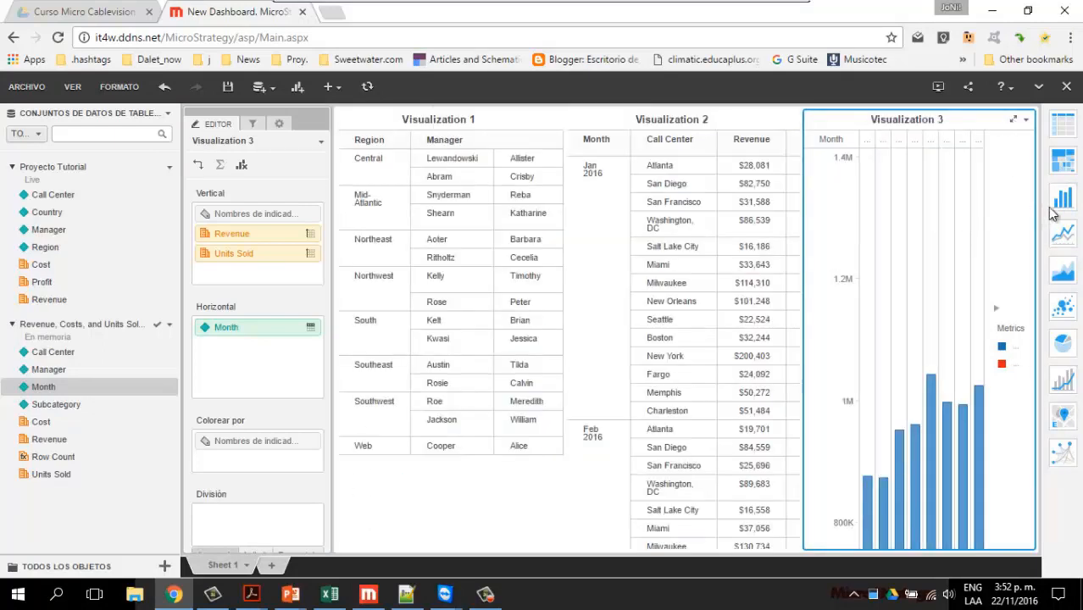
Change Visualization 3 to a line chart, clear its fields, and plot Revenue and Cost vertically against Month horizontally.
left_click(1063, 231)
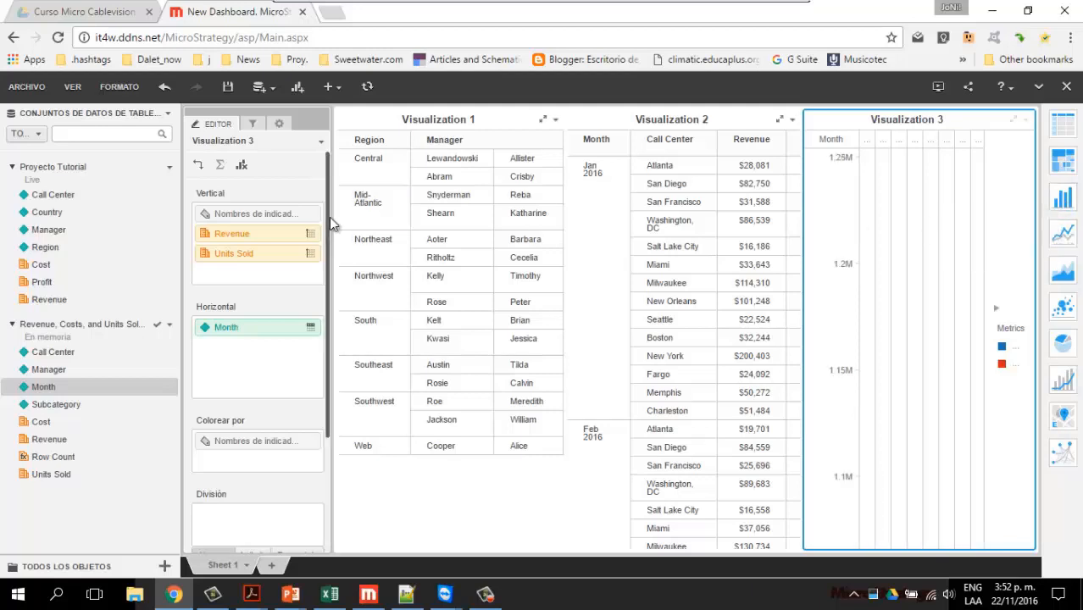
left_click(241, 167)
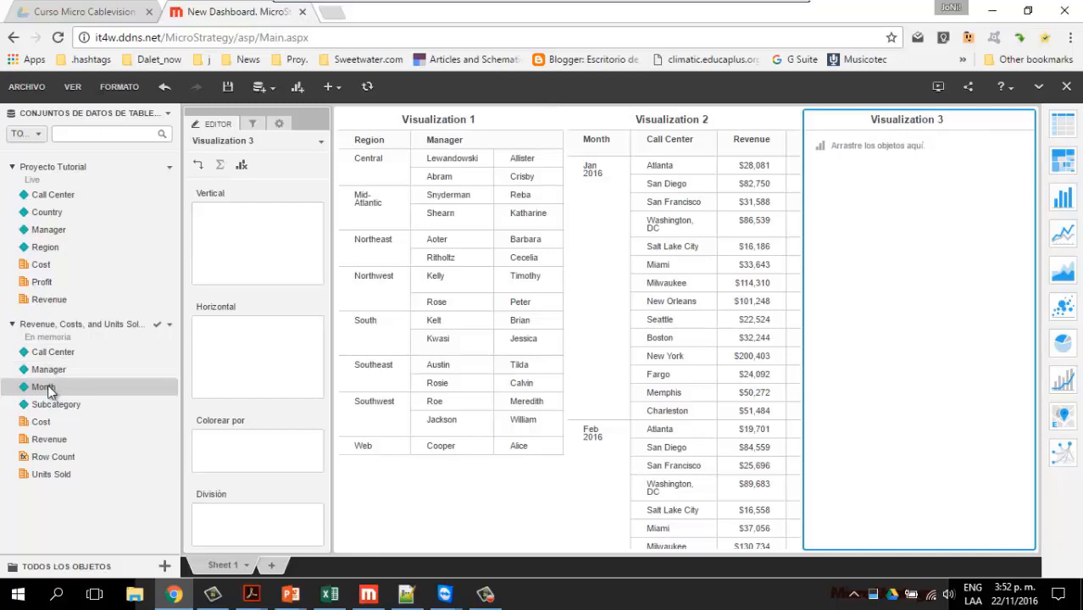
left_click_drag(169, 436, 268, 339)
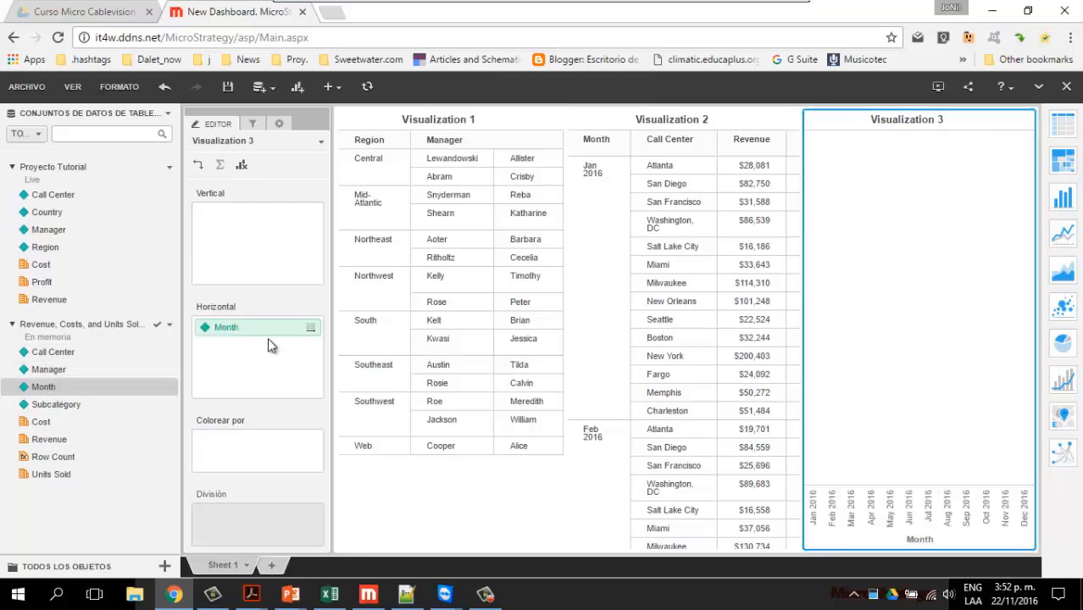
left_click(47, 443)
double_click(46, 443)
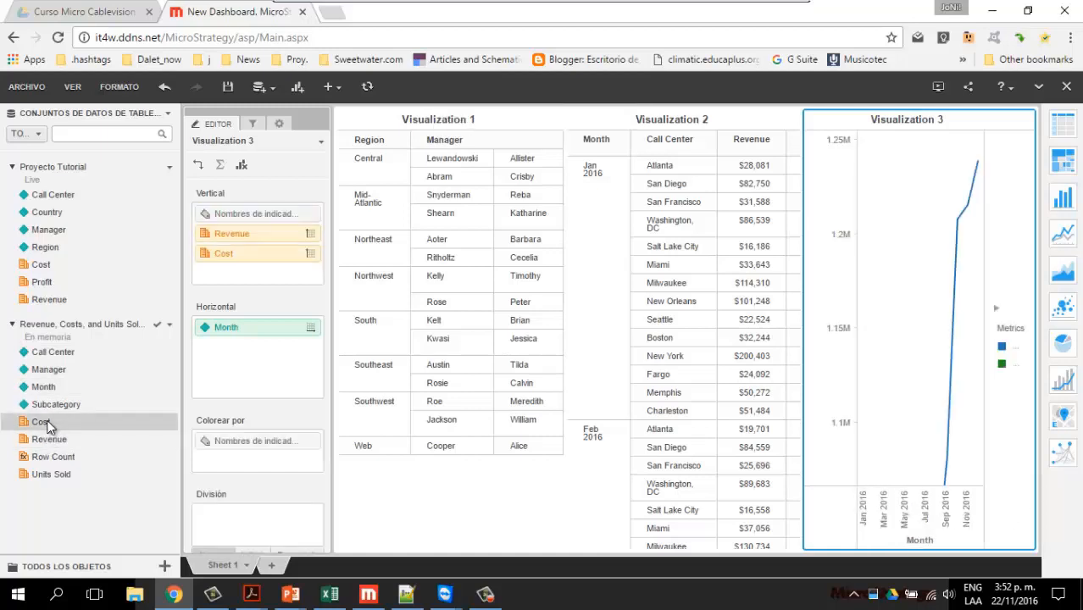
Switch Visualization 3 from a line chart to a grid showing Revenue and Cost by Month.
left_click_drag(243, 216, 242, 443)
left_click_drag(976, 438, 980, 134)
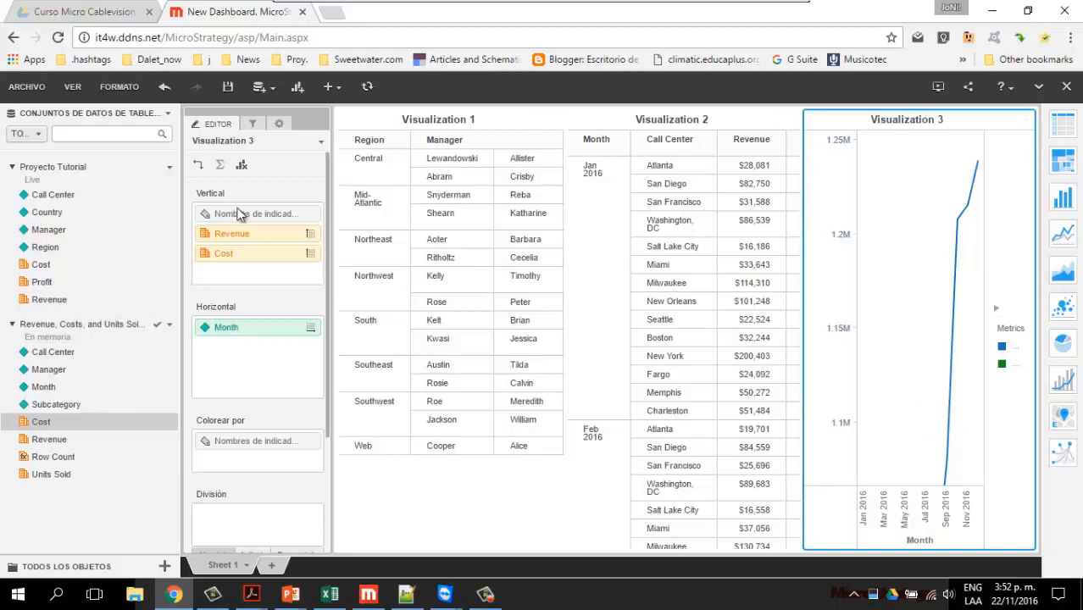
left_click(1065, 126)
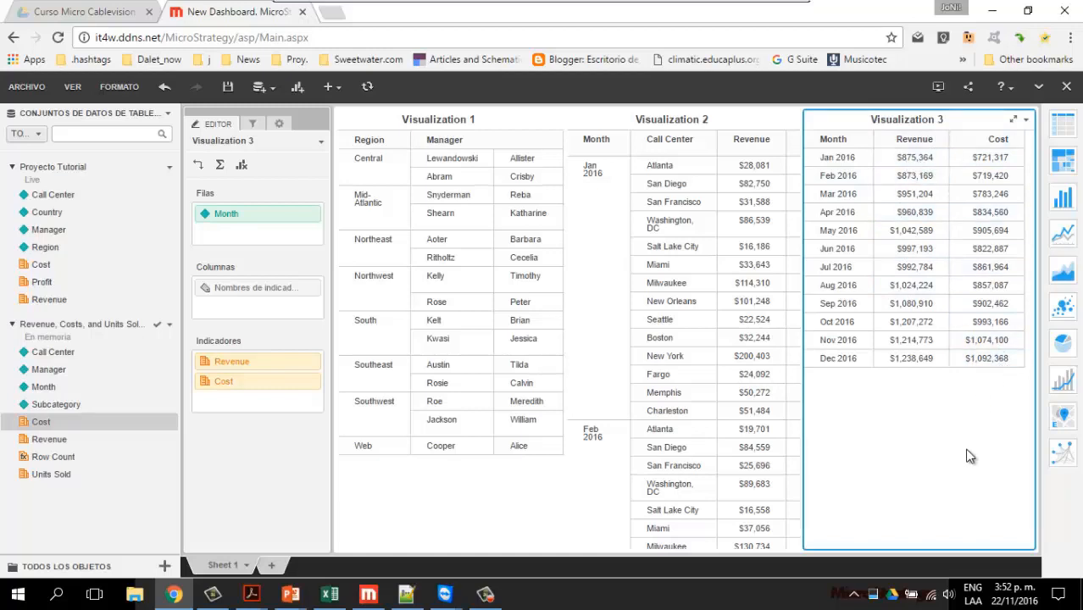
Delete Visualization 3, Visualization 2 and Visualization 1 from Sheet 1.
left_click(1027, 120)
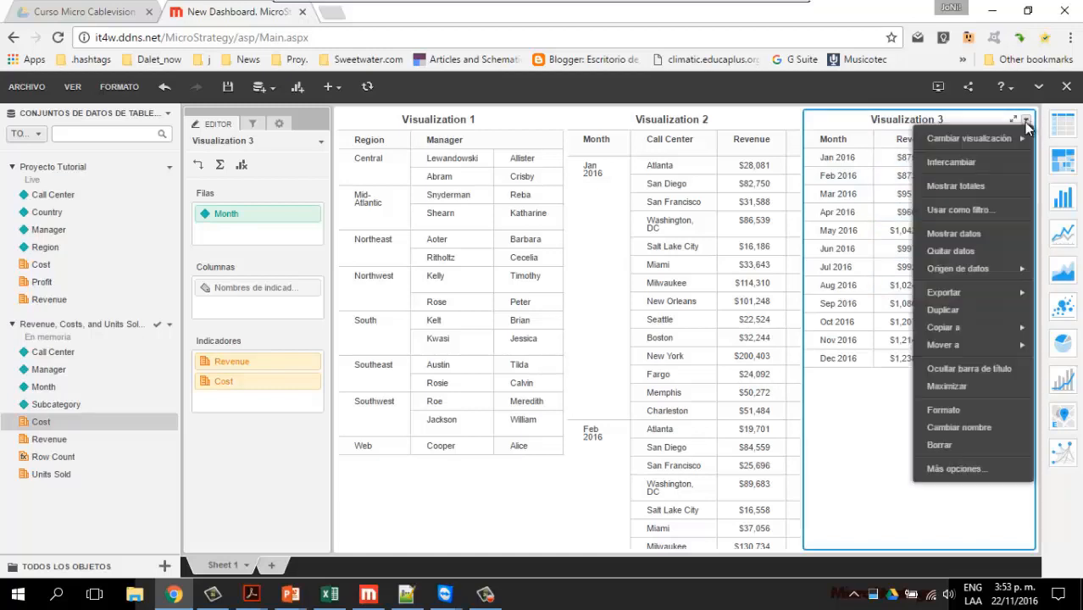
left_click(936, 447)
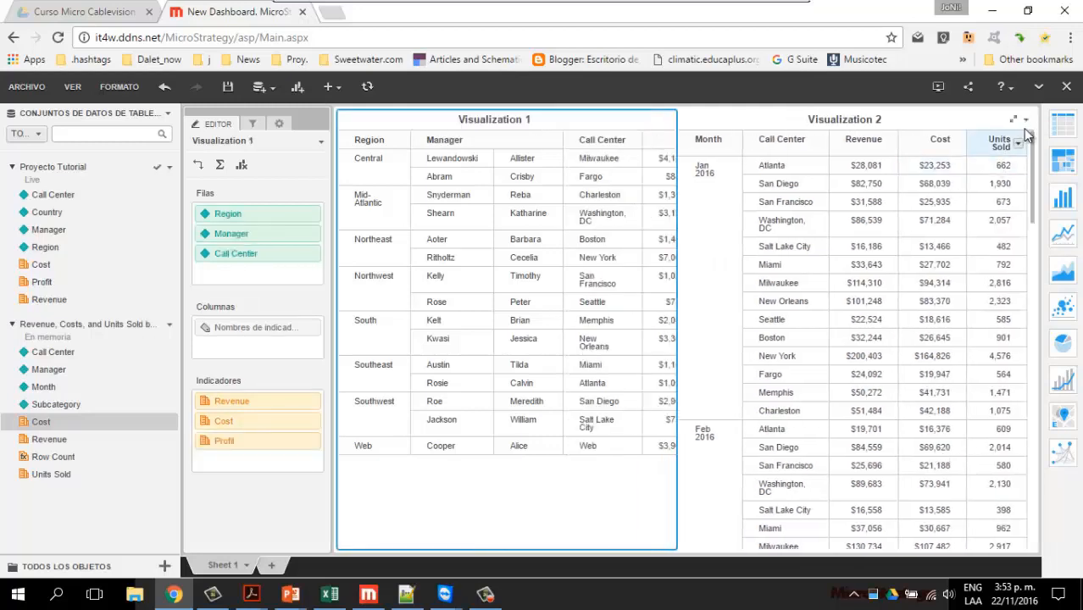
left_click(1026, 121)
left_click(939, 445)
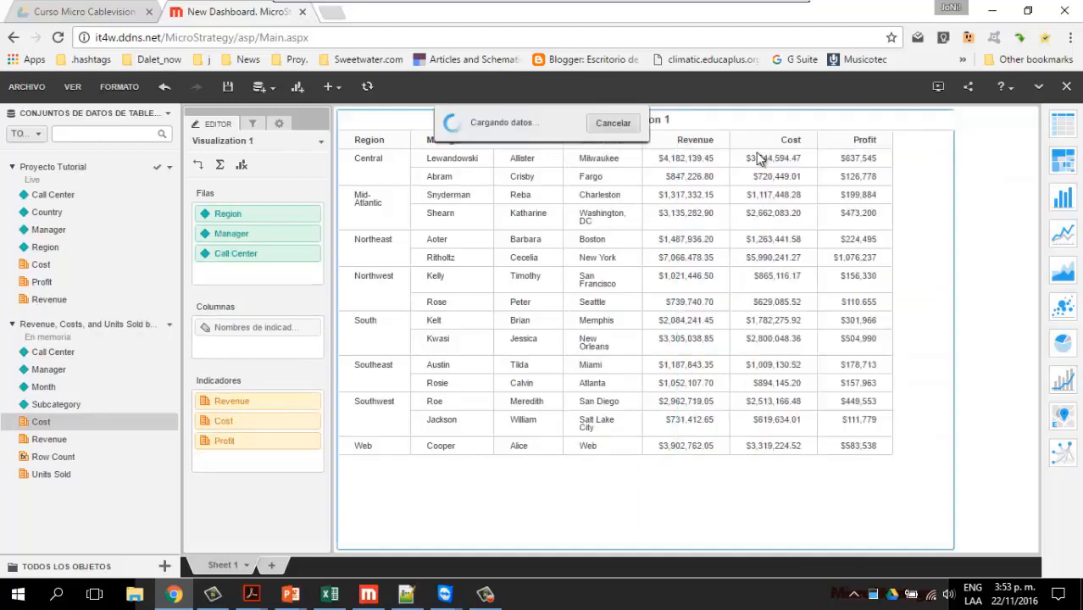
left_click(1025, 120)
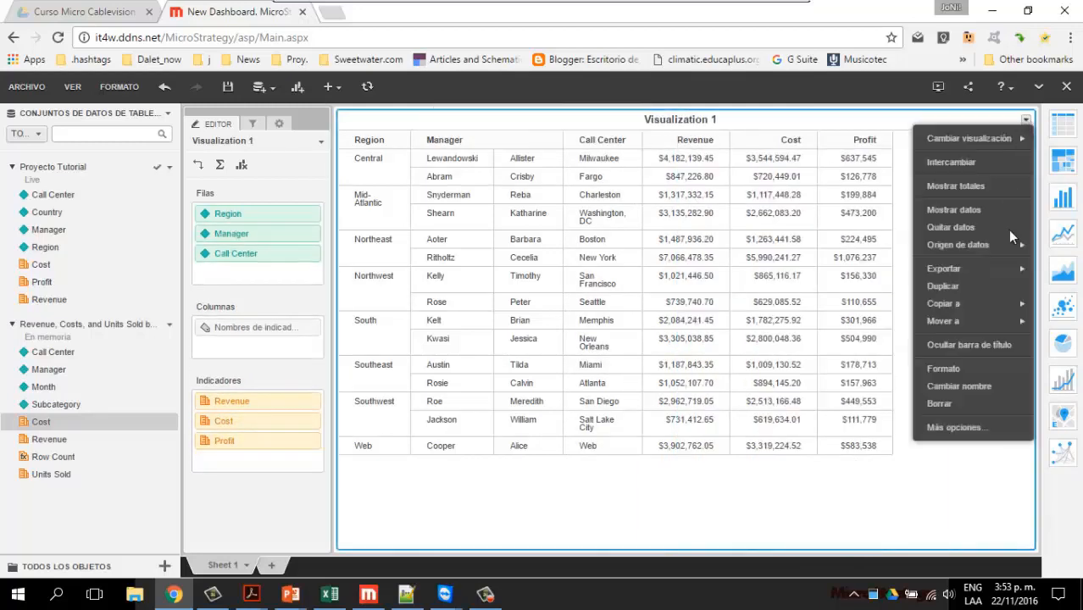
left_click(939, 404)
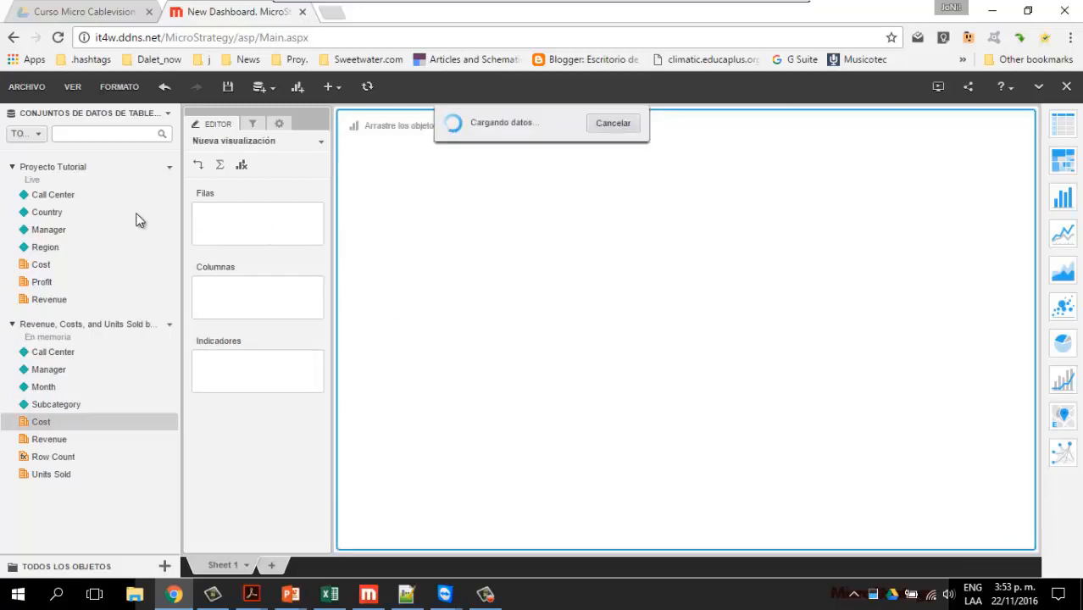
Delete the Proyecto Tutorial dataset and the in-memory Revenue, Costs, and Units Sold dataset from the dashboard.
left_click(169, 168)
left_click(184, 309)
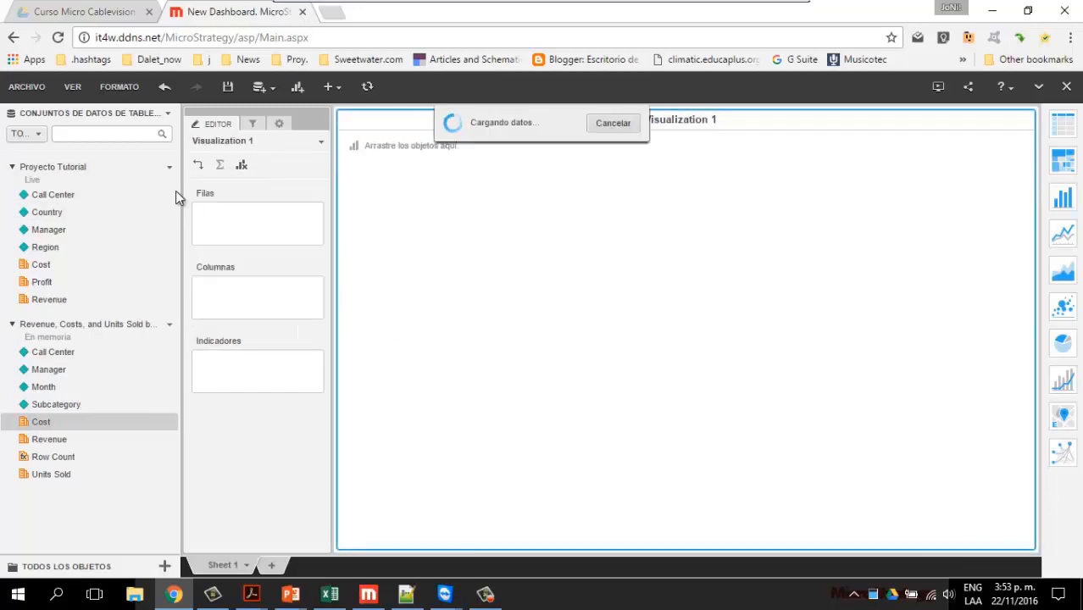
left_click(169, 168)
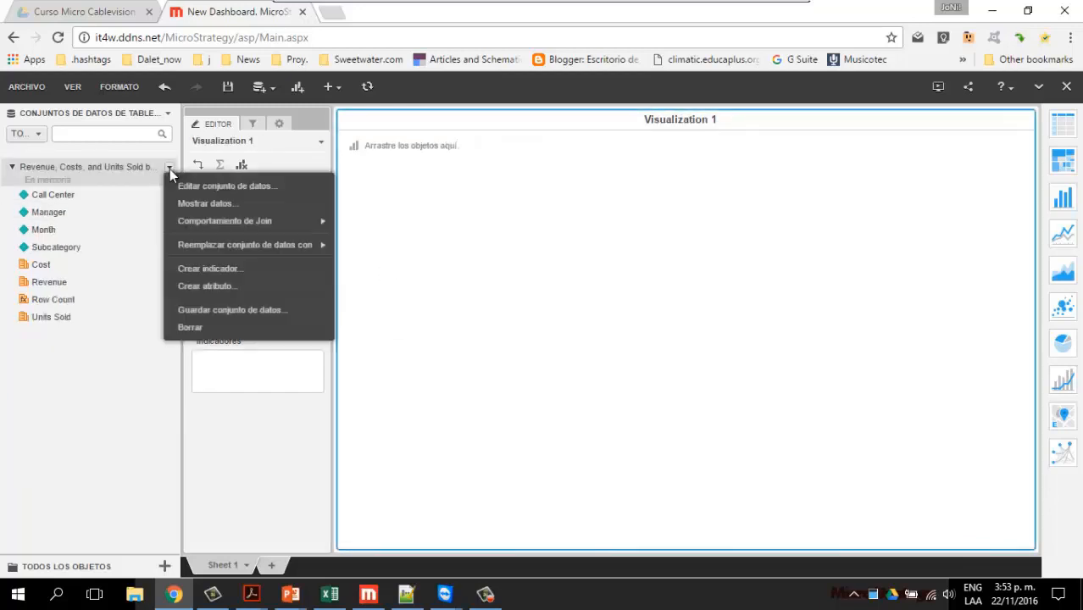
left_click(175, 327)
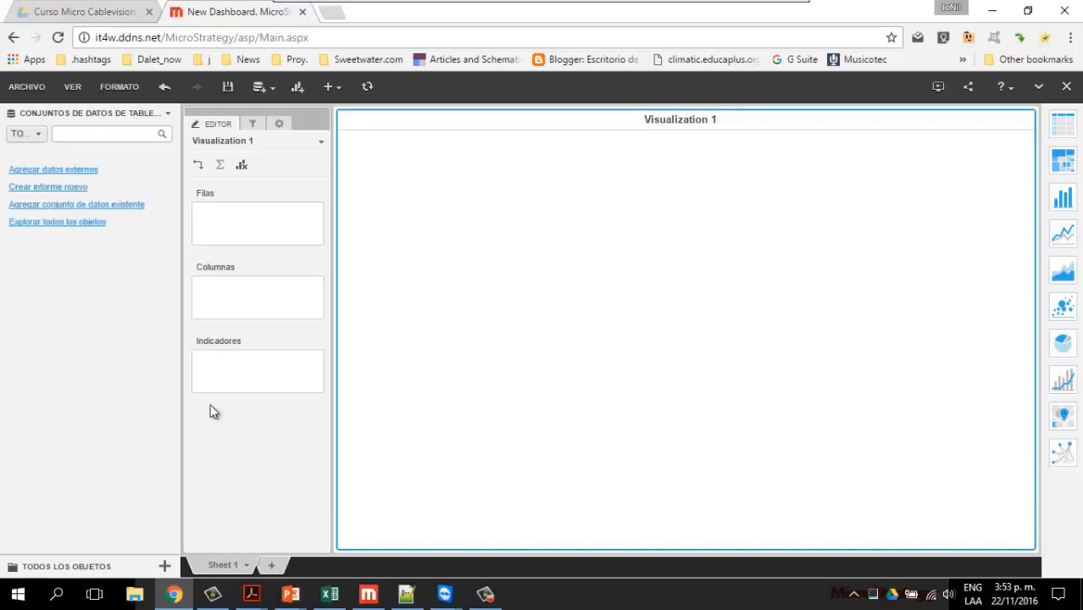
Add the existing dataset Item, Cost, Revenue Report from Mis informes to the dashboard.
left_click(271, 87)
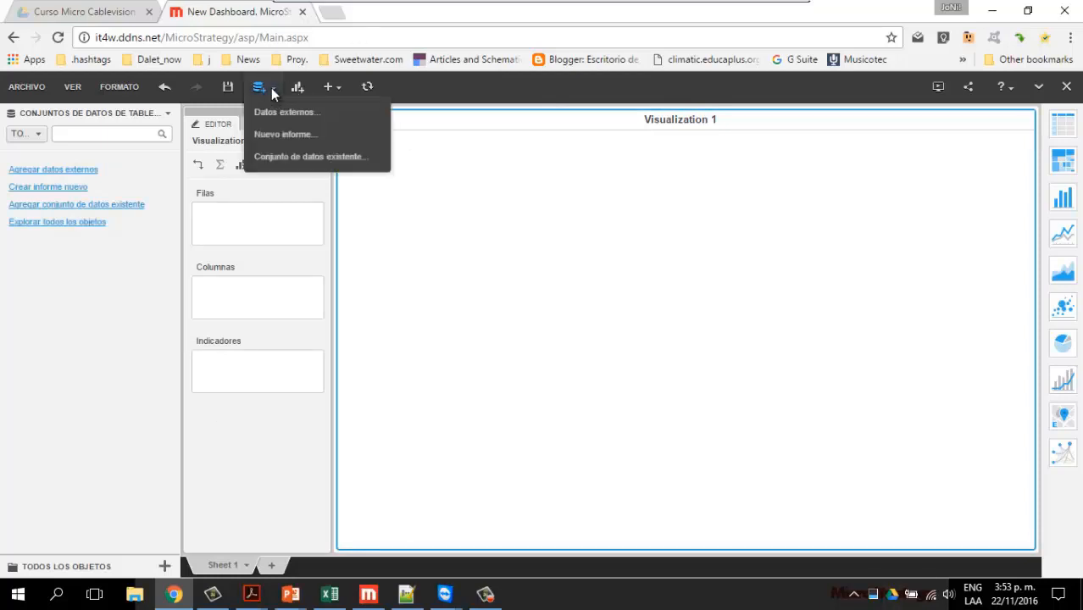
left_click(280, 157)
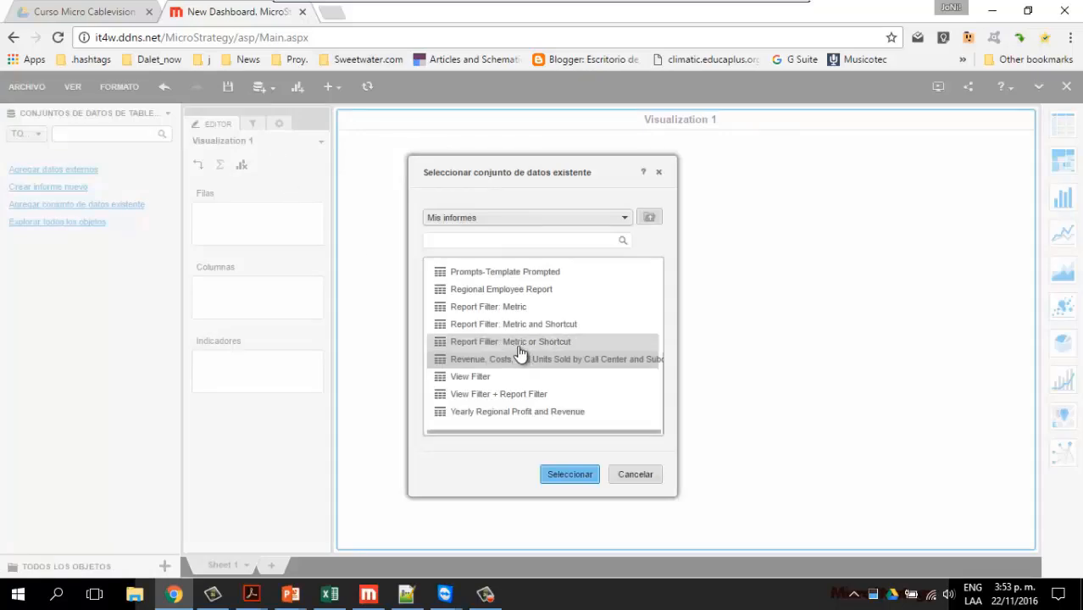
scroll(528, 411, "up", 3)
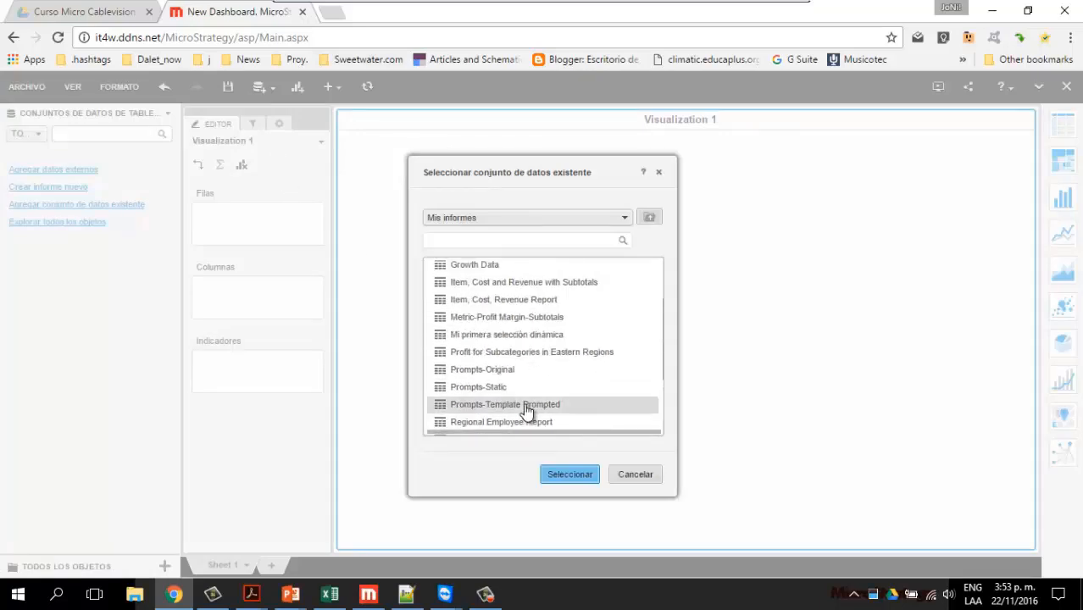
left_click(547, 304)
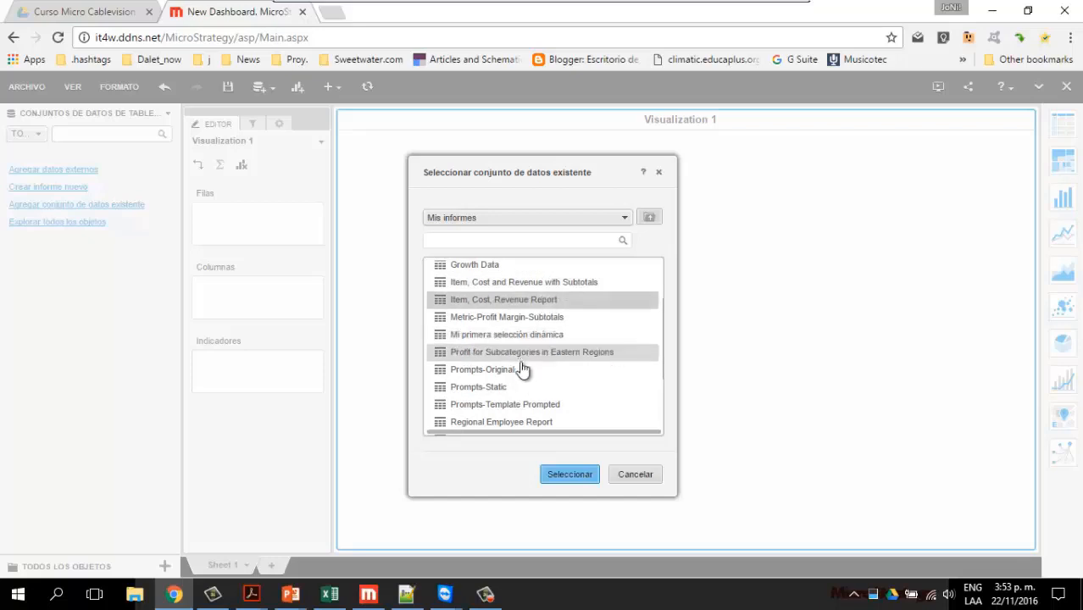
left_click(568, 475)
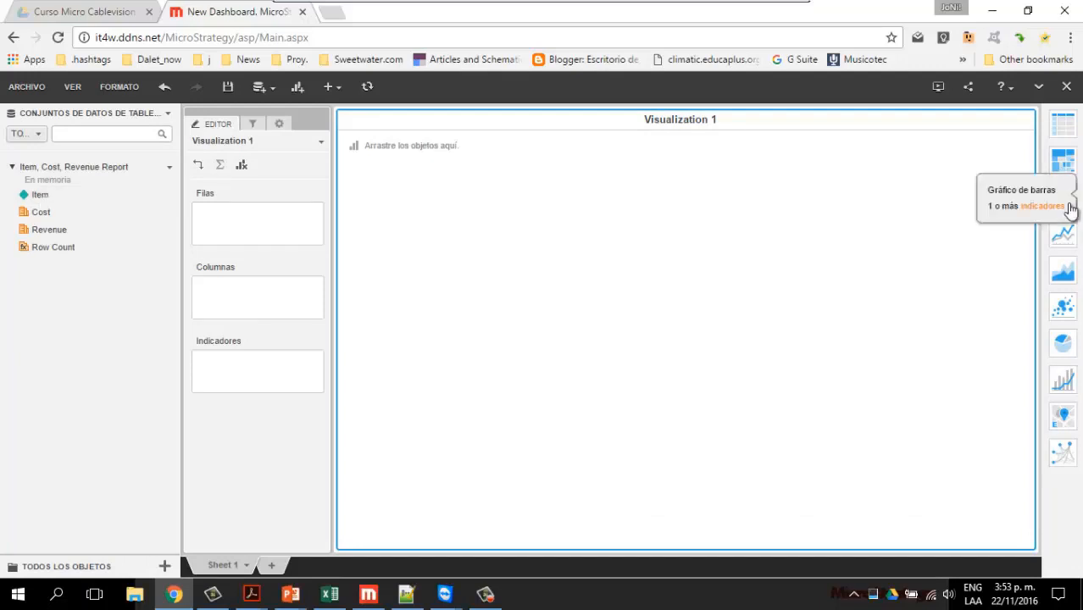
Make Visualization 1 a bubble chart with Revenue on the horizontal axis, Cost on the vertical axis, and Item as the color.
left_click(1063, 307)
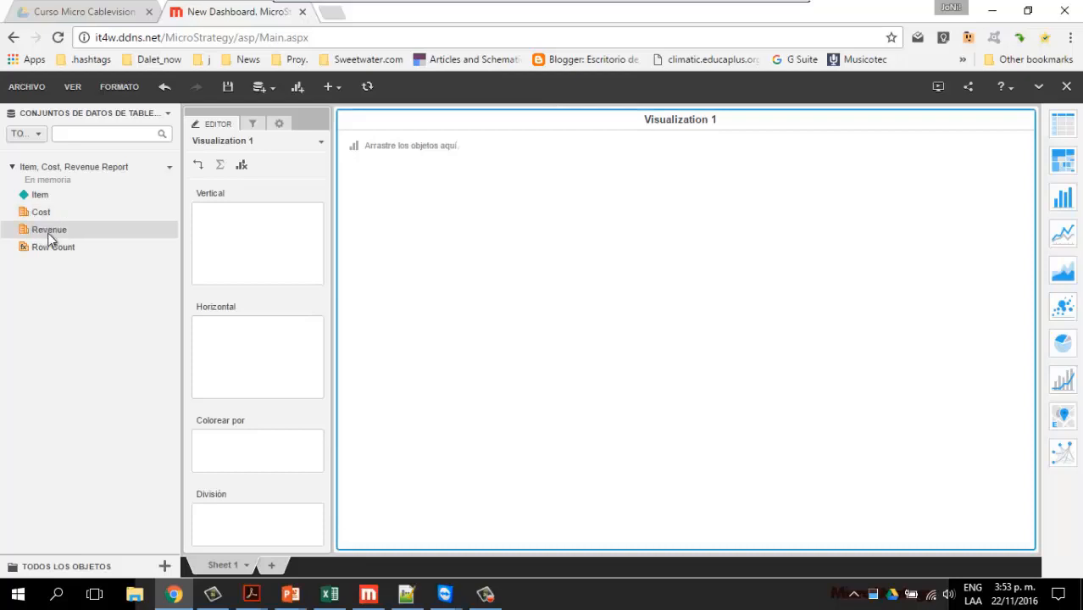
left_click_drag(51, 230, 228, 363)
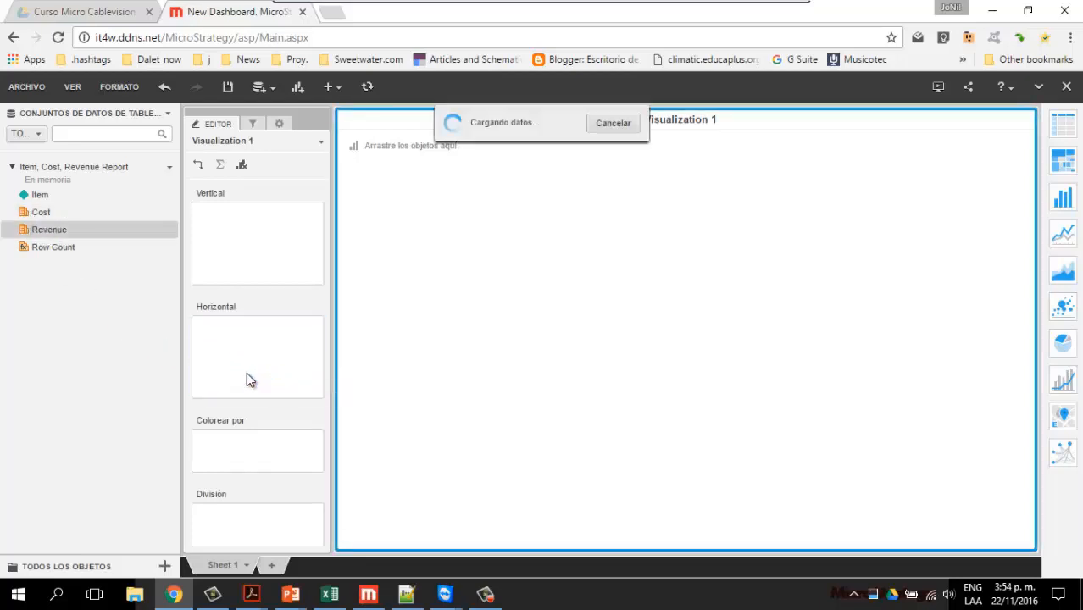
left_click_drag(43, 217, 266, 254)
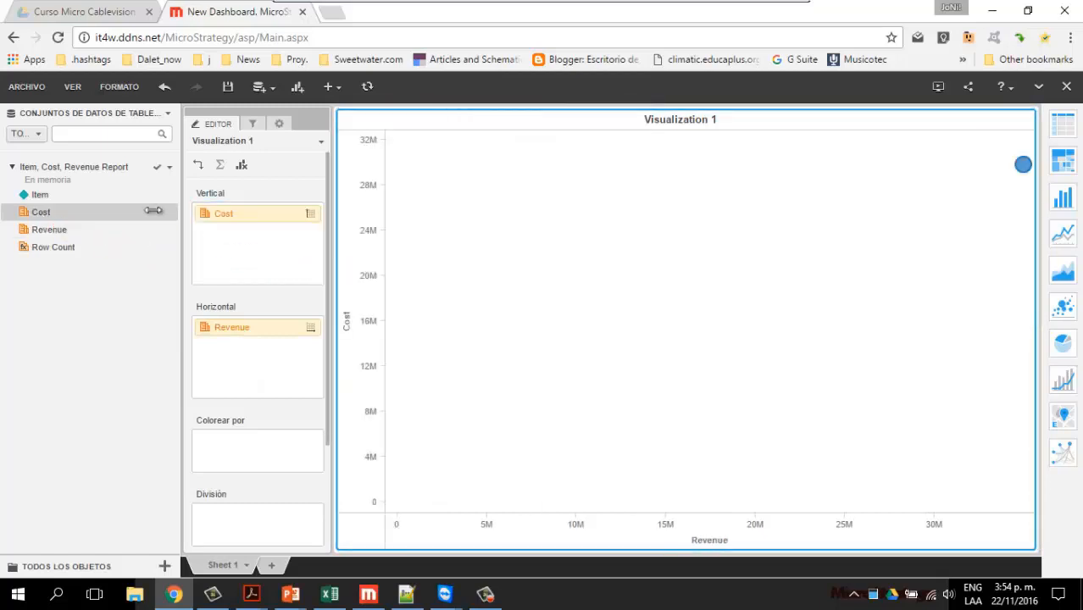
left_click_drag(38, 199, 231, 455)
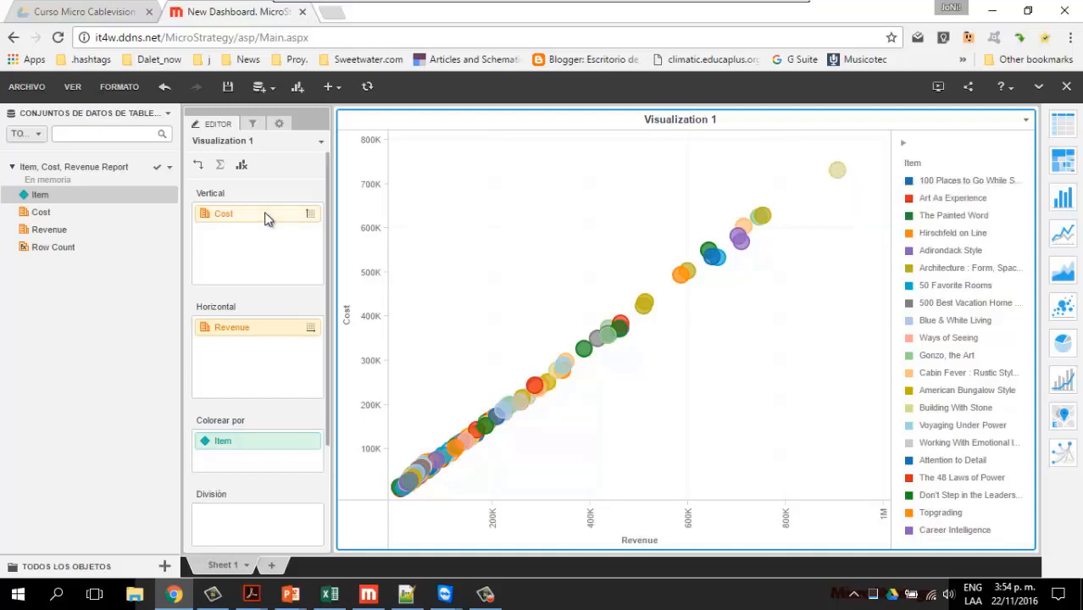
Create a calculated metric in the Item, Cost, Revenue Report dataset that subtracts Cost from Revenue.
right_click(52, 230)
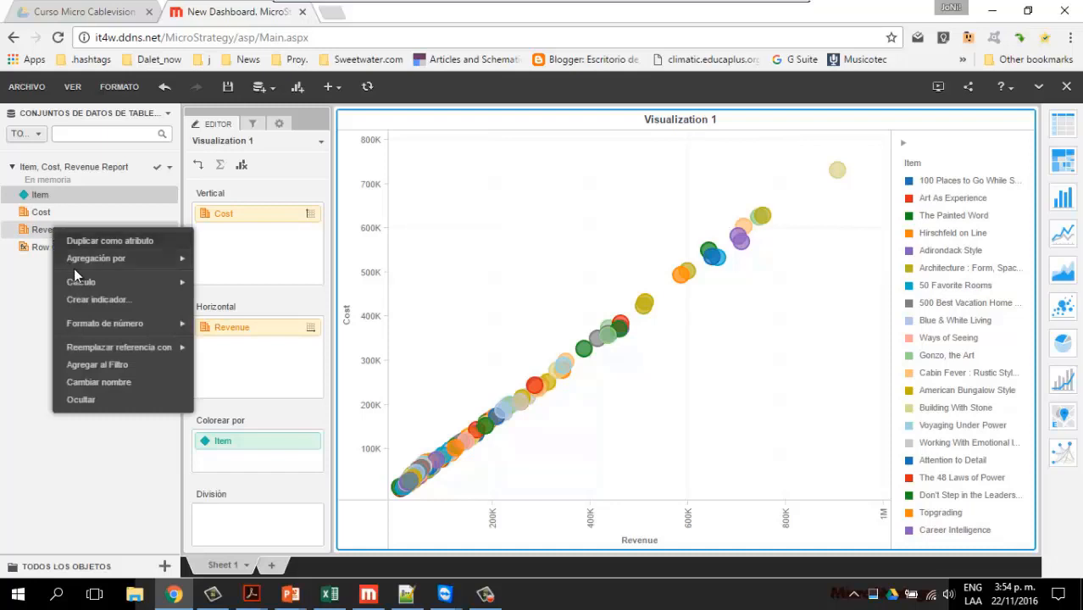
mouse_move(128, 282)
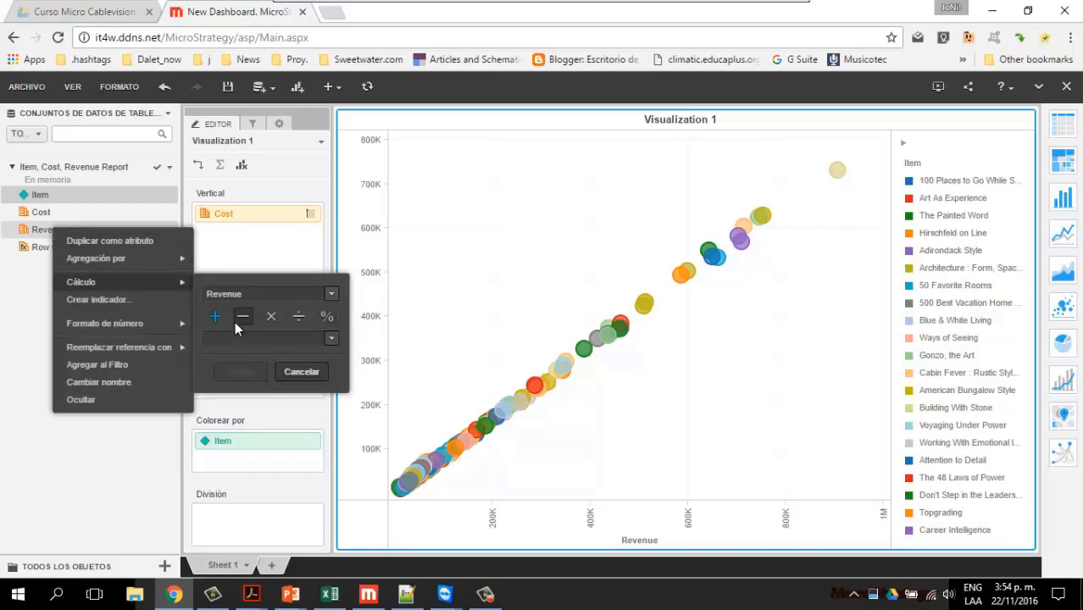
left_click(326, 339)
left_click(254, 358)
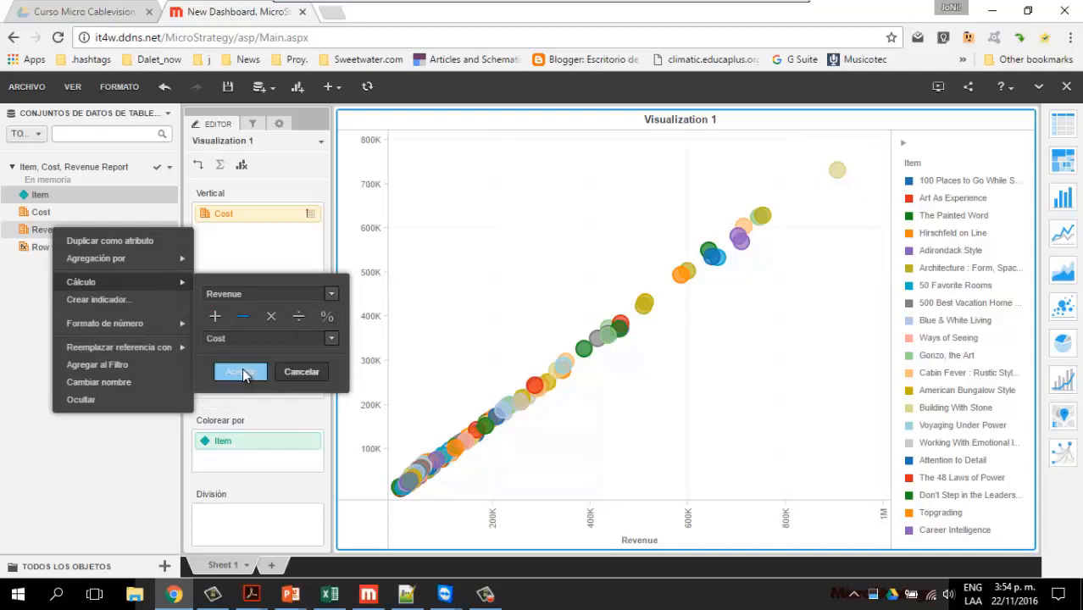
left_click(241, 372)
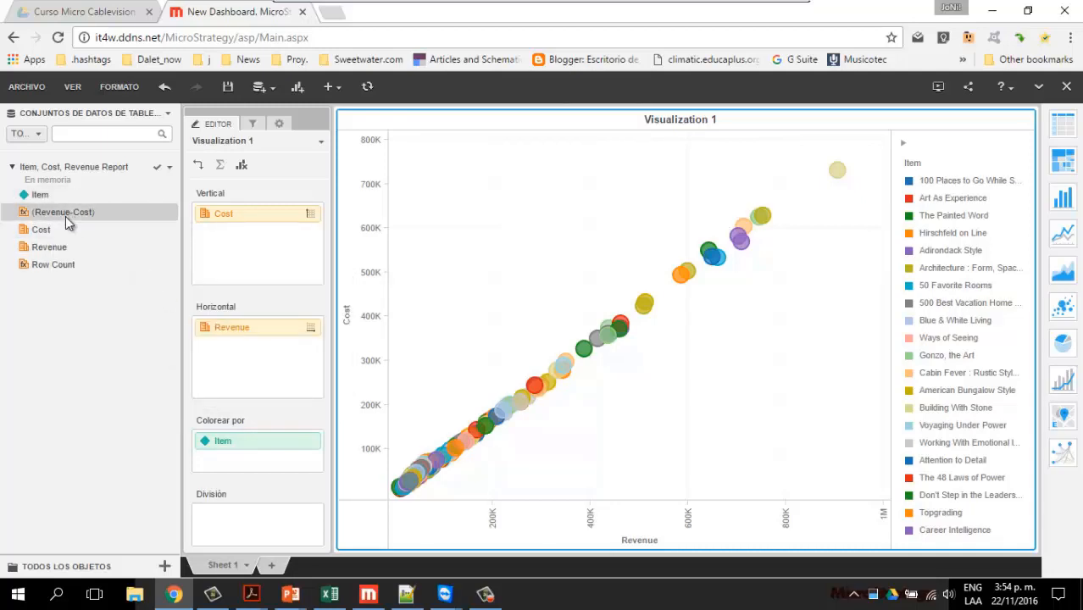
Rename the calculated (Revenue-Cost) metric as Profit.
right_click(68, 216)
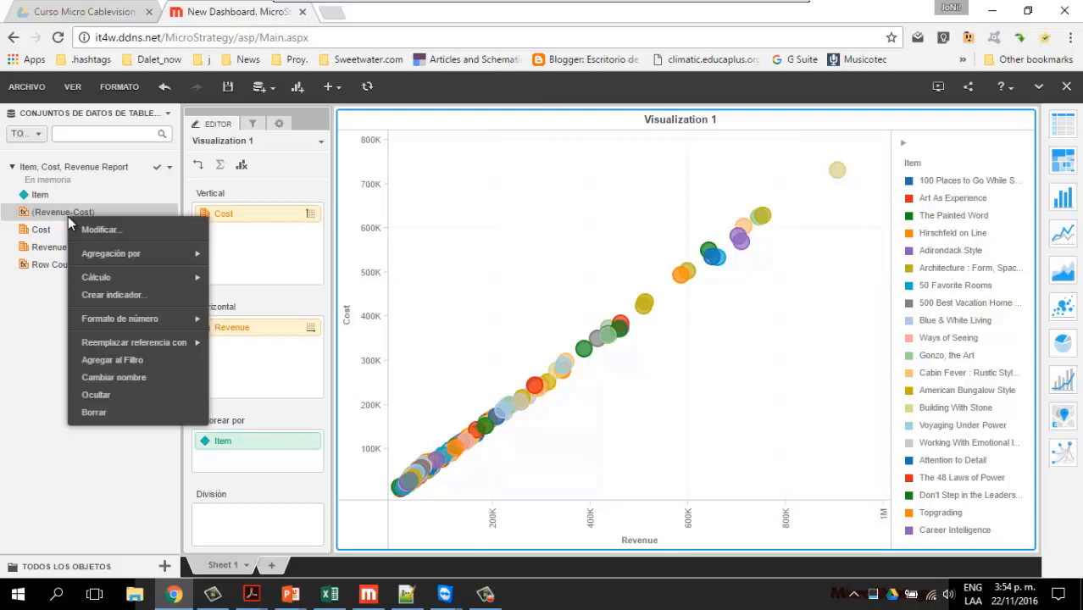
left_click(113, 377)
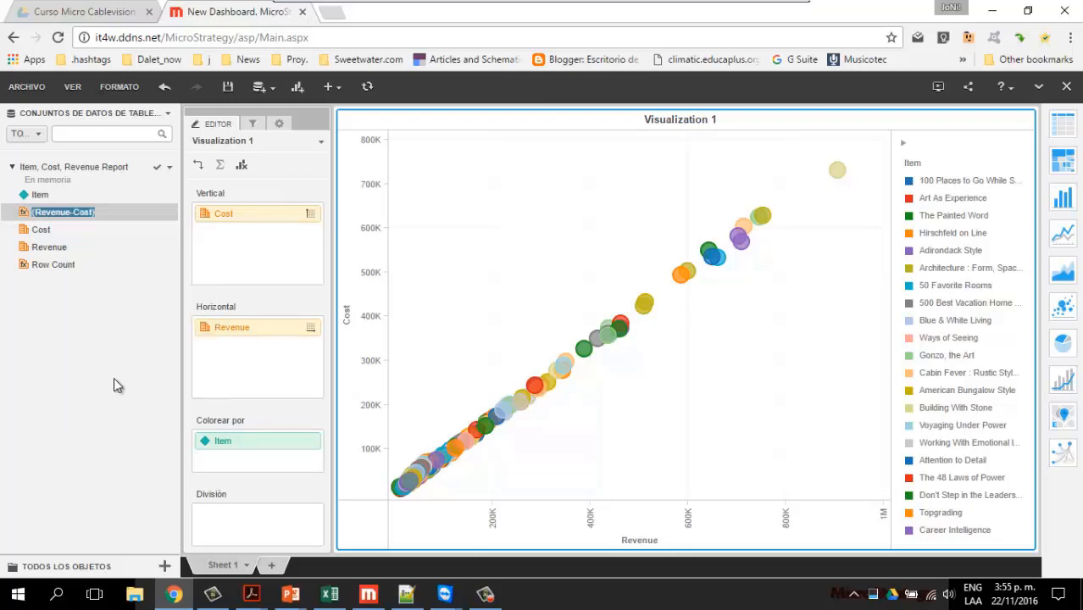
type("Prof")
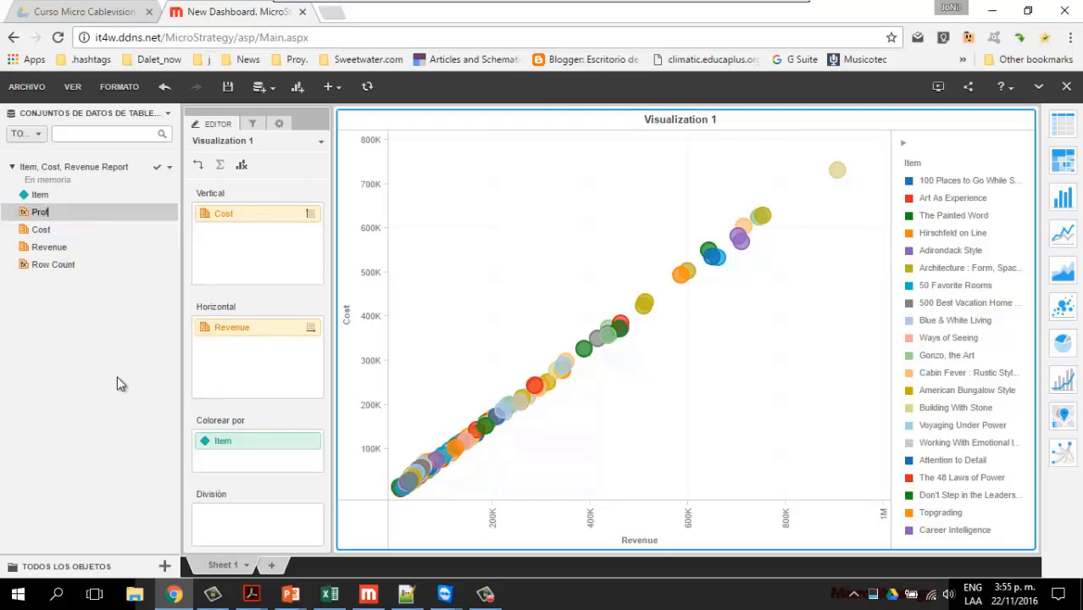
type("it")
key("Return")
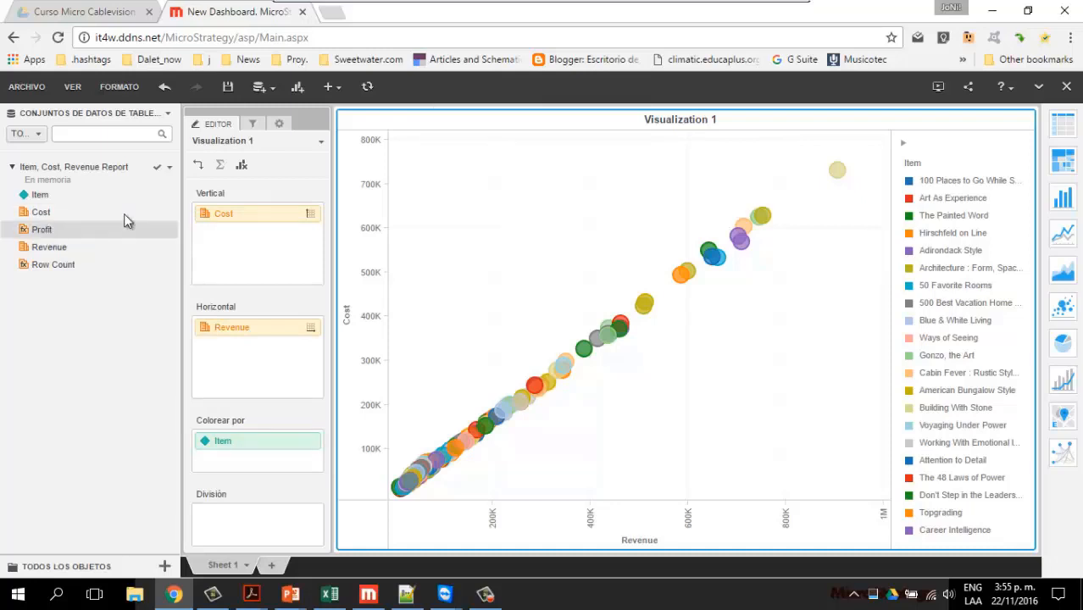
Convert Visualization 1 to a grid and back to a bubble chart, and move Item from División to Colorear por.
left_click(1067, 130)
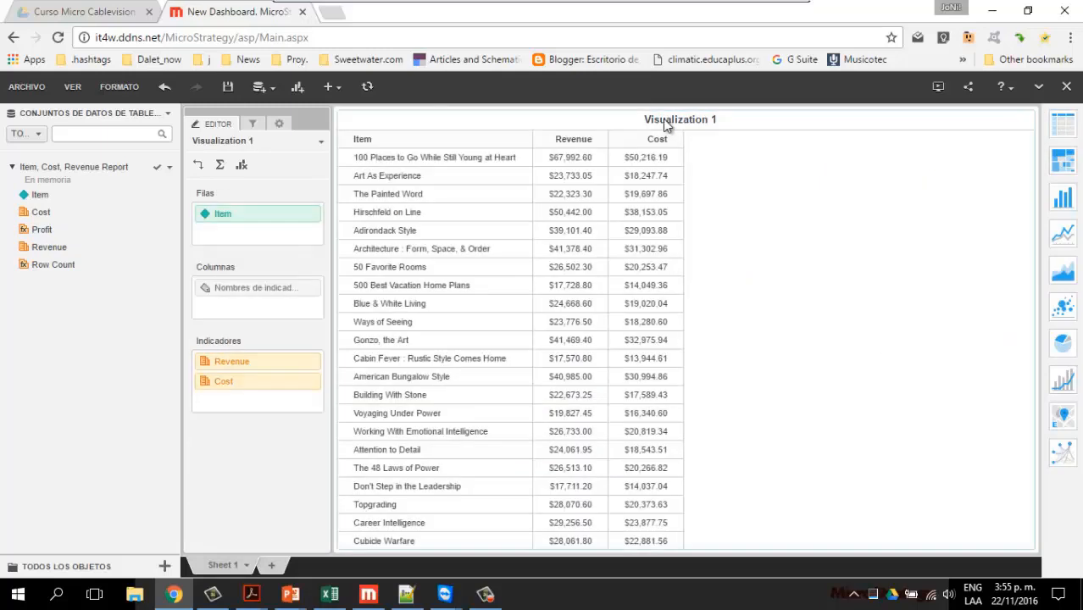
left_click(1072, 316)
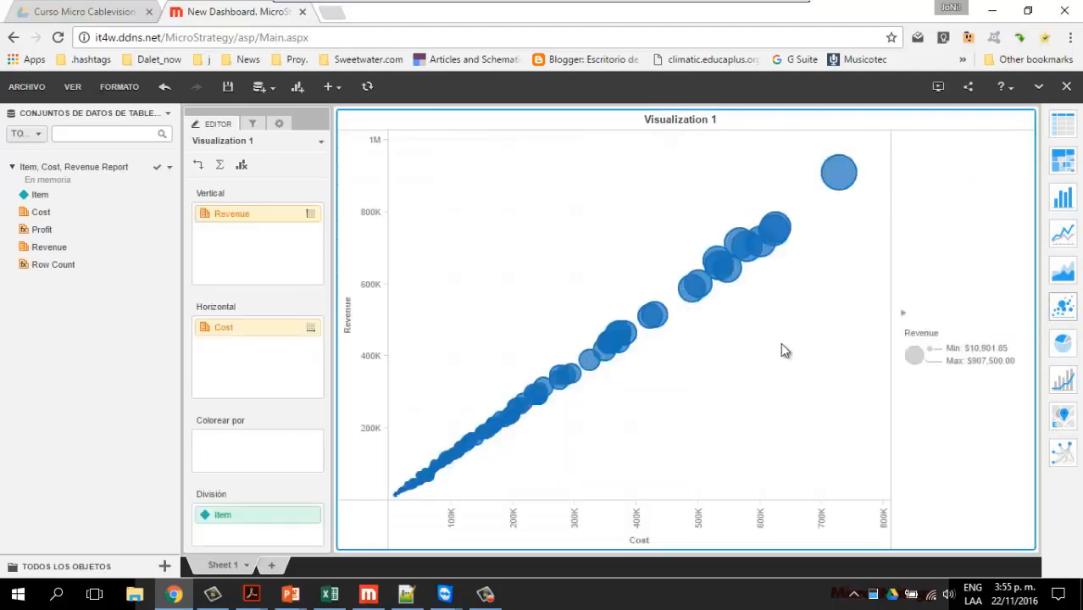
left_click_drag(230, 515, 273, 449)
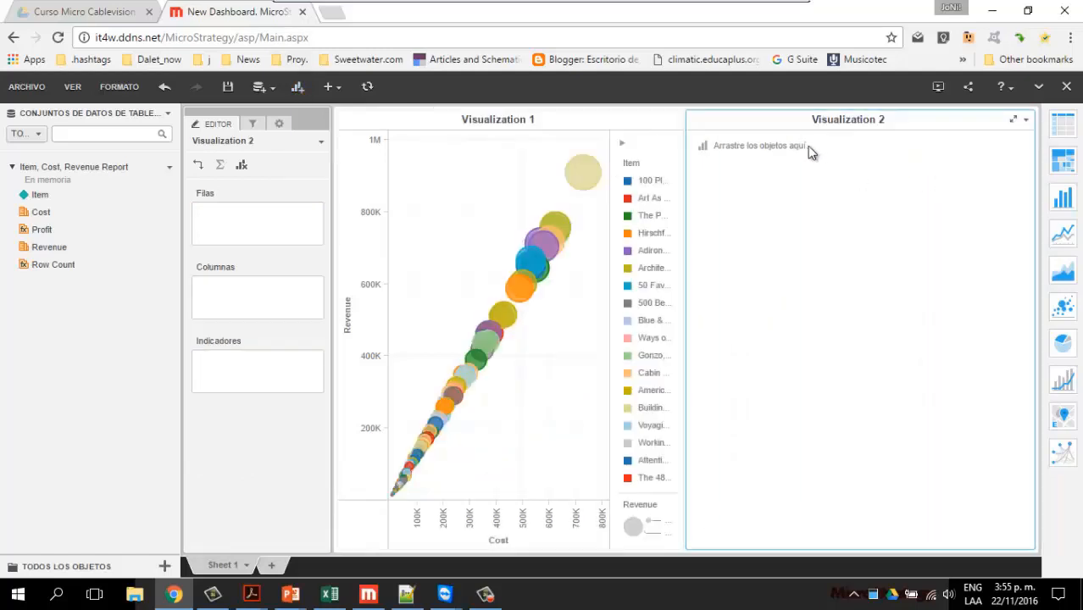
Insert an empty Visualization 2 and place it above Visualization 1 across the full sheet width.
left_click_drag(765, 121, 729, 119)
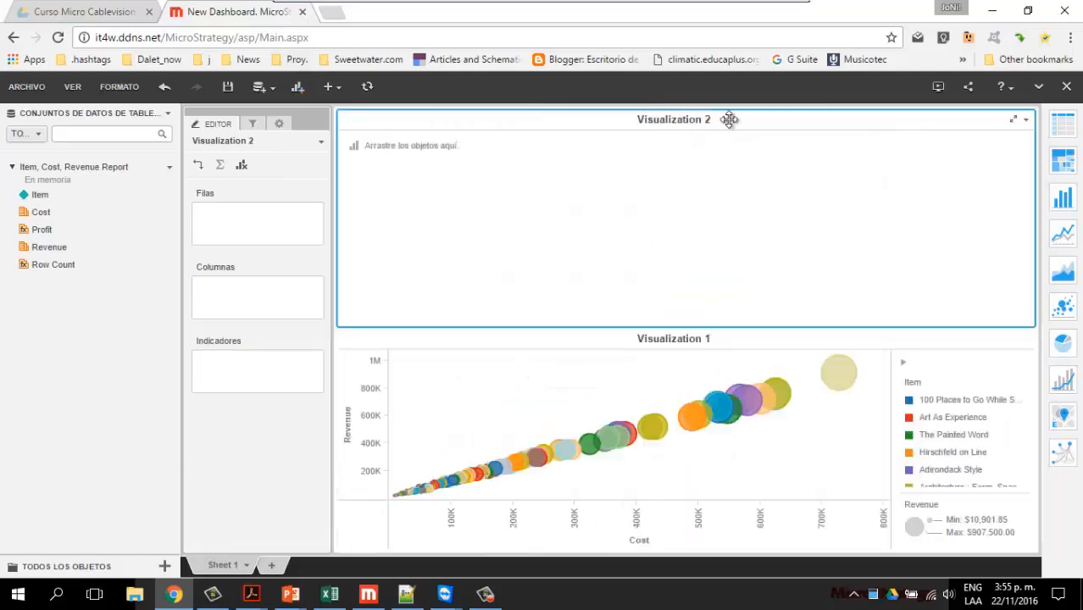
Fill the Visualization 2 grid with Item as rows and Revenue, Cost and Profit as metrics, placing Revenue first.
double_click(40, 196)
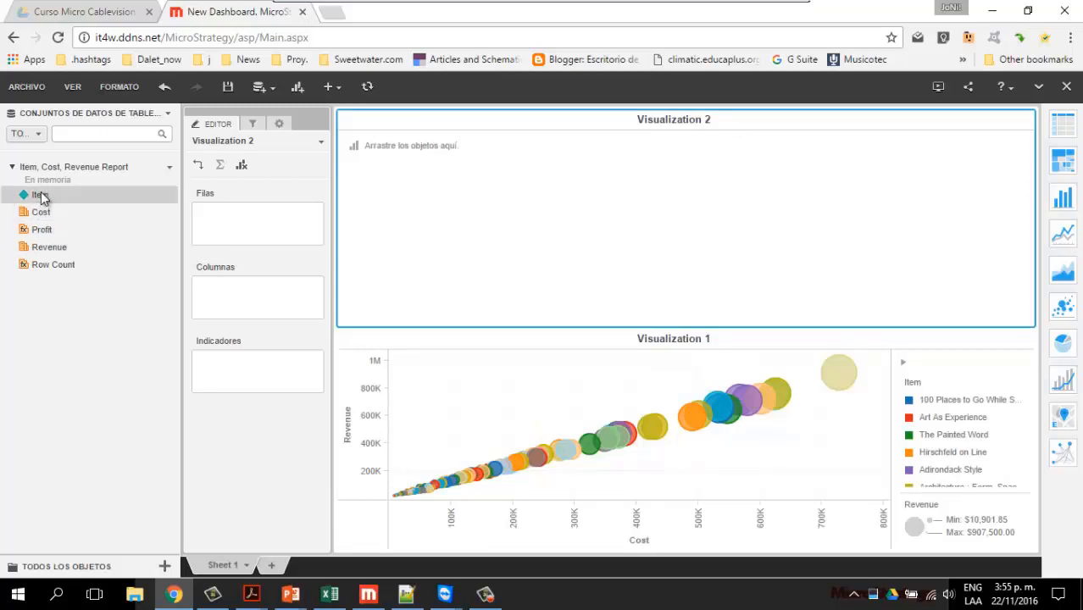
double_click(42, 214)
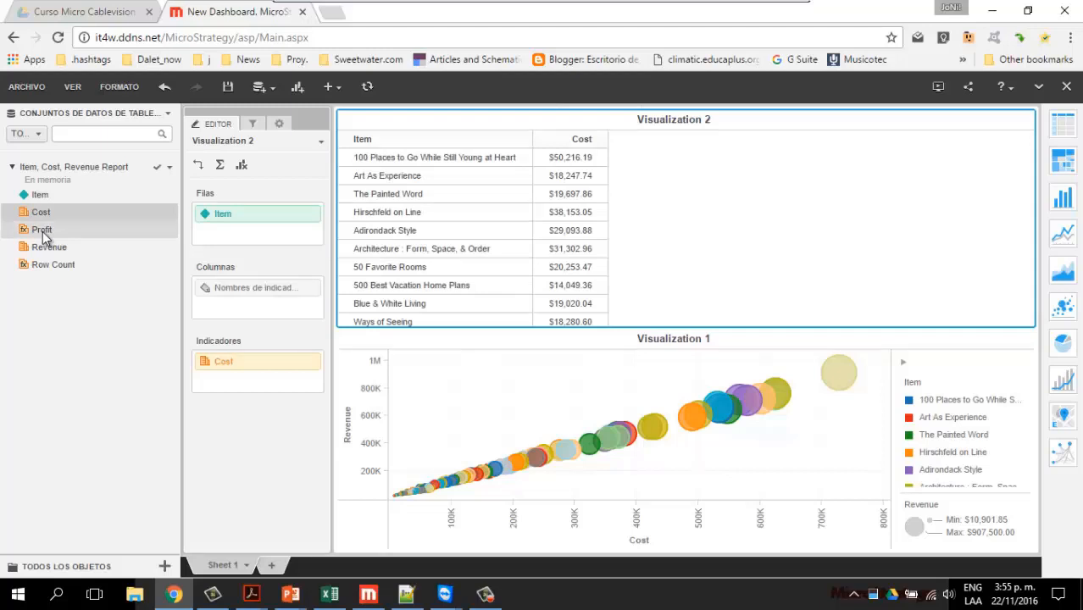
left_click_drag(146, 245, 564, 246)
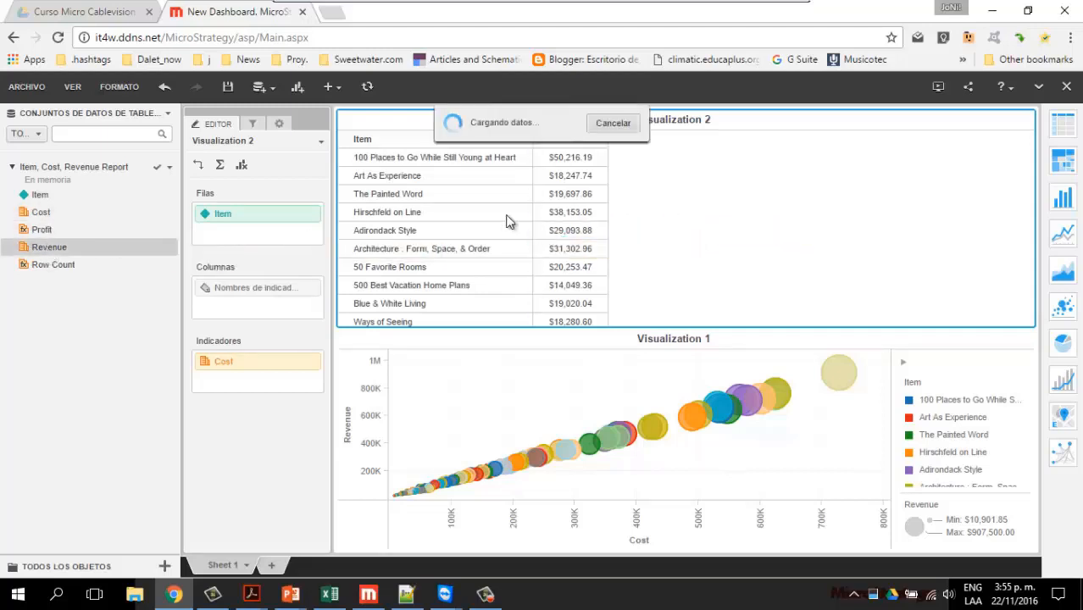
double_click(42, 231)
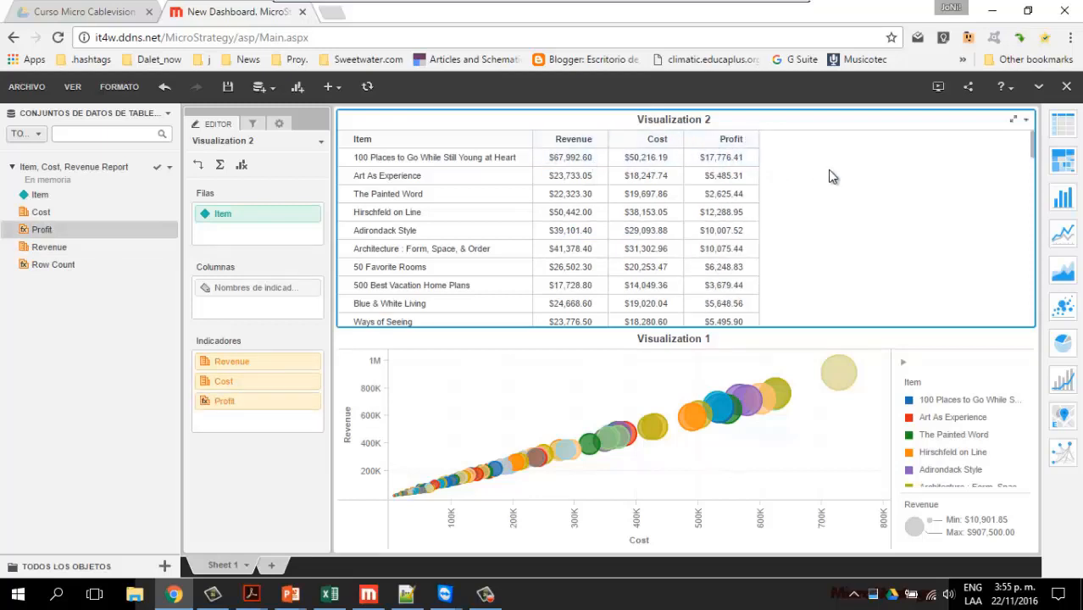
Sort the Visualization 2 grid by Revenue in descending order and check the first item's Revenue and Profit cells.
left_click(599, 141)
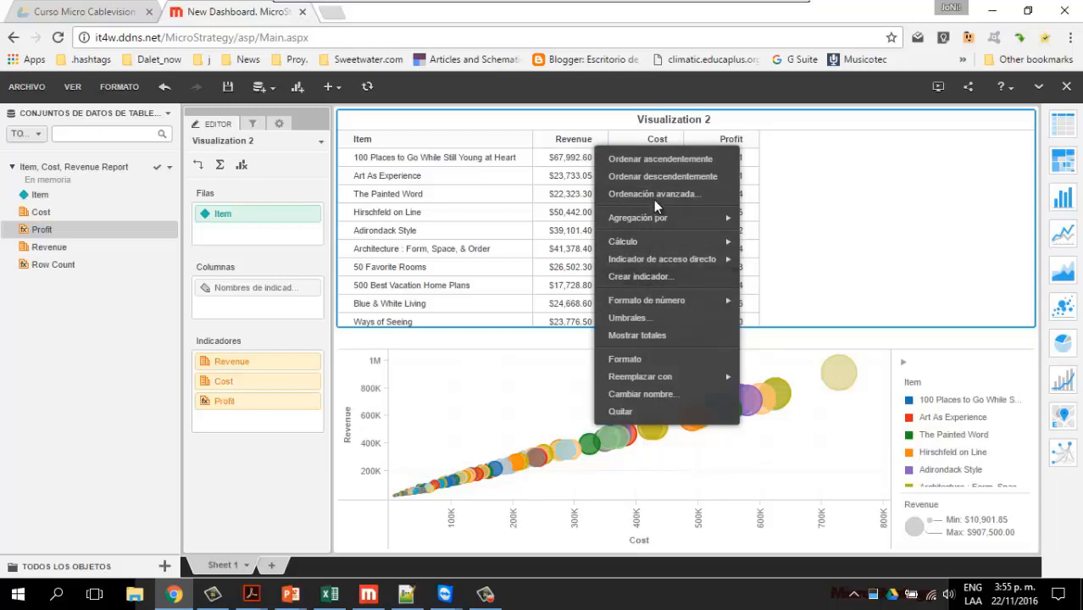
left_click(658, 178)
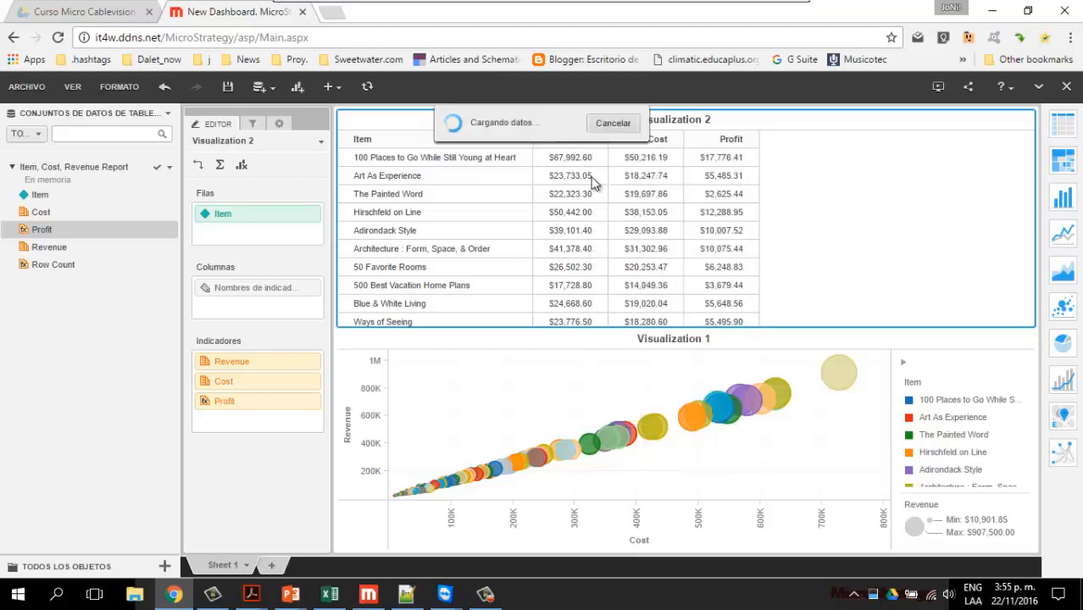
left_click(365, 161)
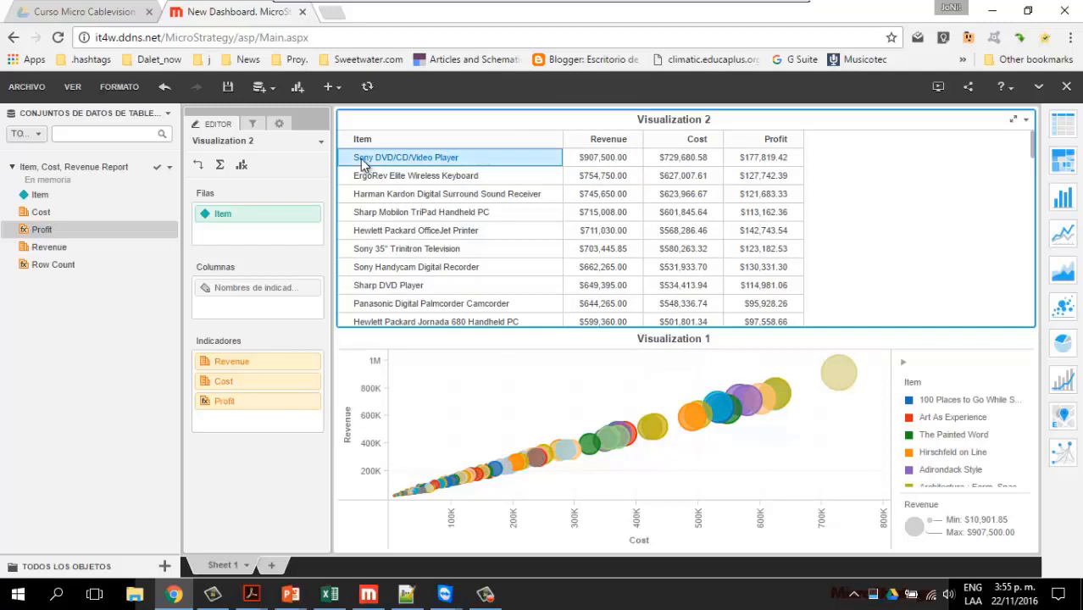
left_click(617, 158)
left_click(752, 162)
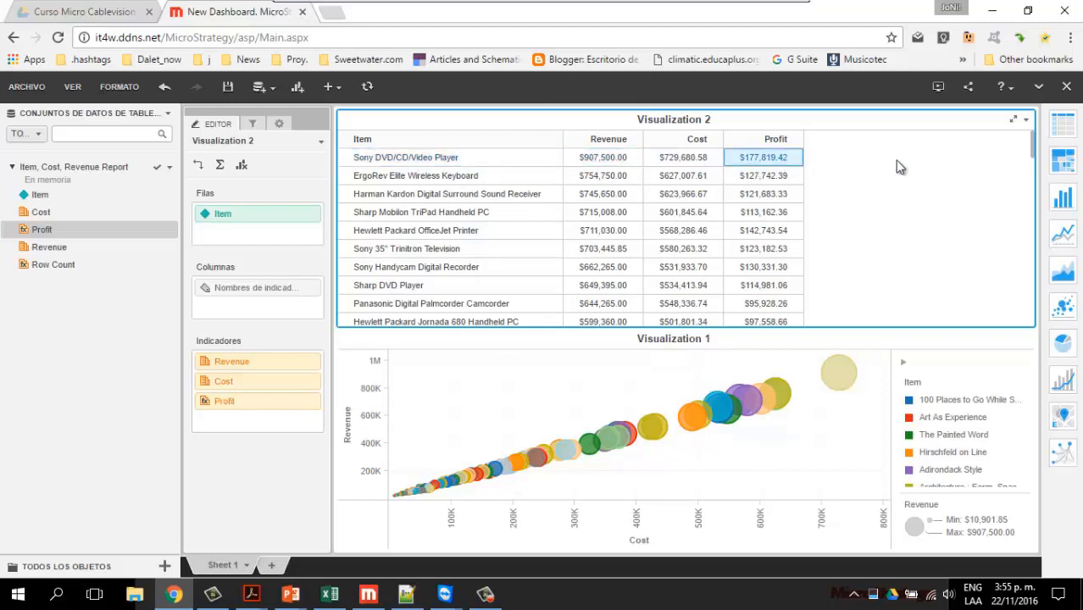
Size the bubbles of Visualization 1 by Profit instead of Revenue.
mouse_move(843, 379)
left_click(851, 343)
scroll(280, 437, "down", 2)
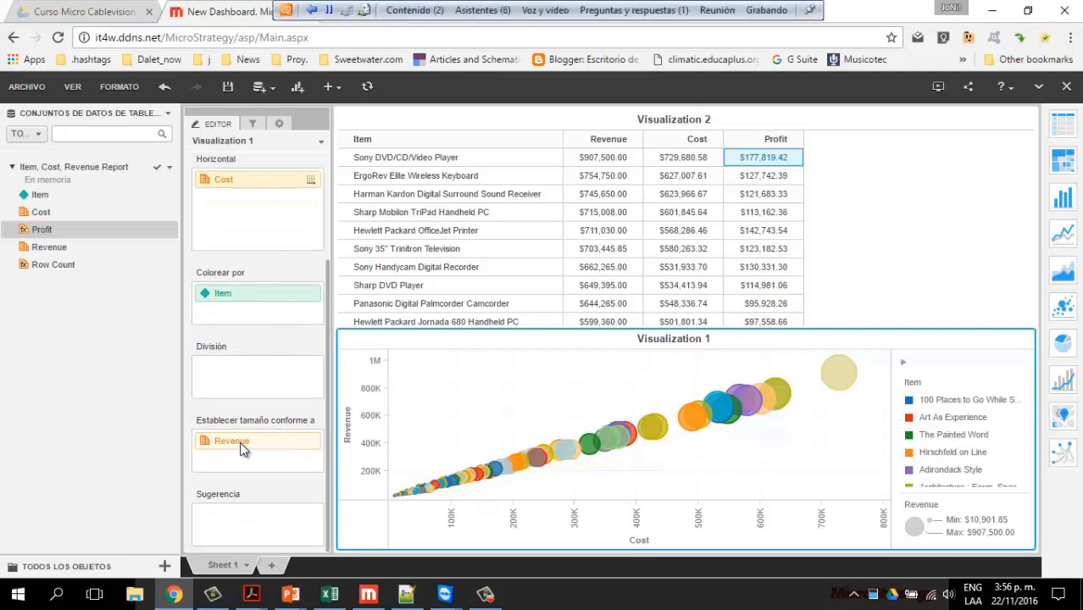
left_click_drag(178, 423, 234, 445)
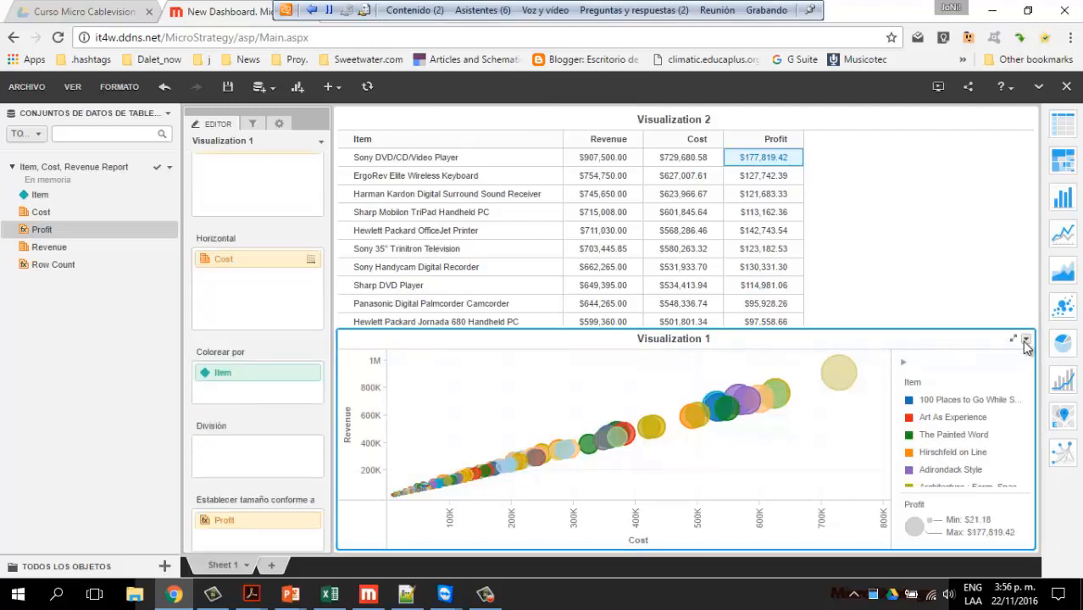
Maximize Visualization 1 and examine the item details of small, medium and large bubbles.
left_click(1012, 339)
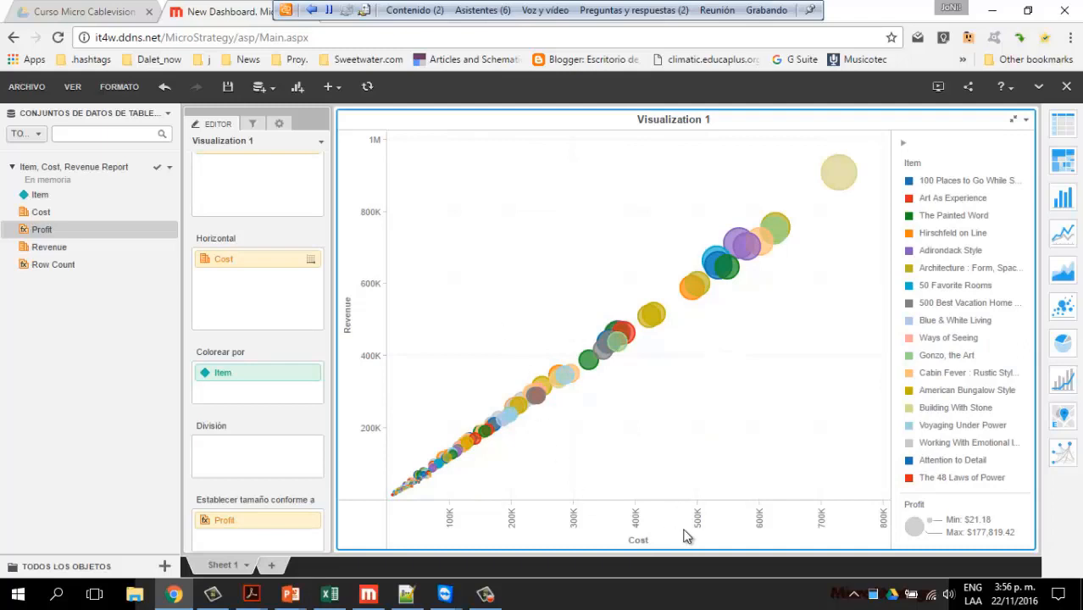
mouse_move(843, 172)
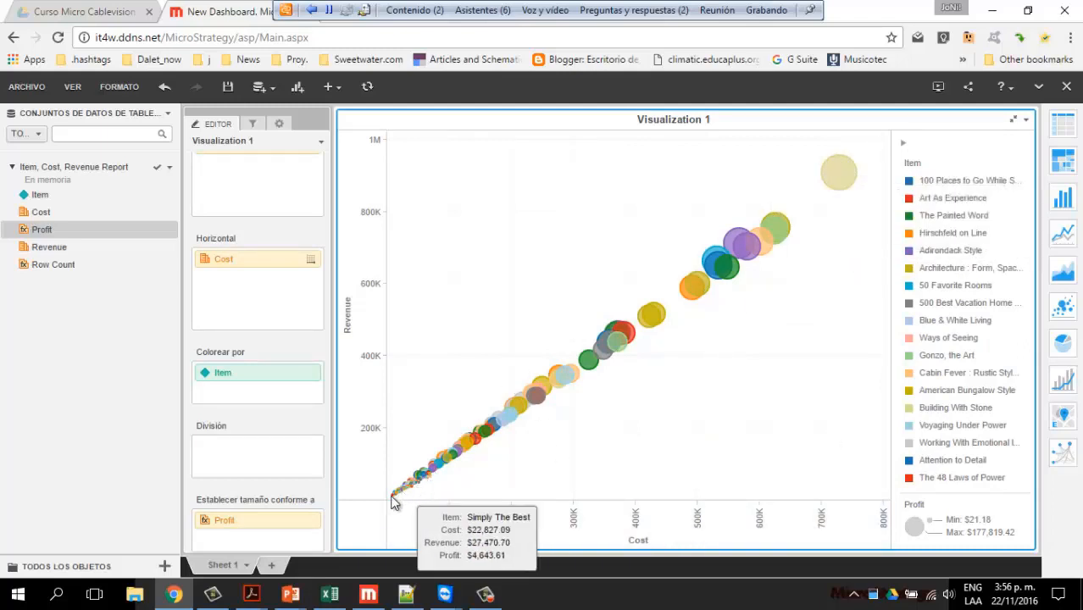
mouse_move(535, 409)
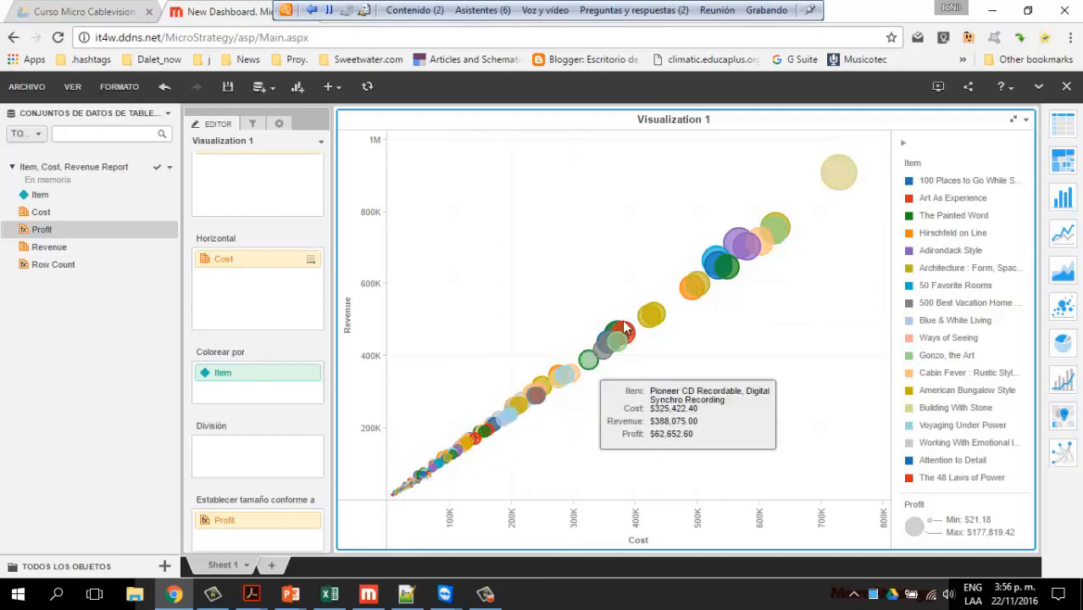
mouse_move(785, 229)
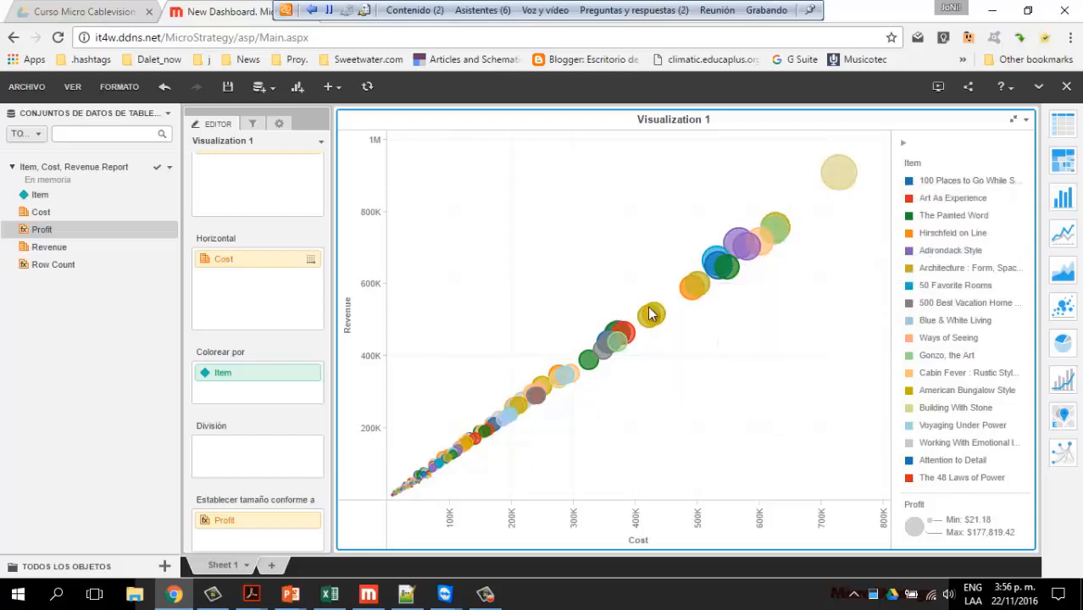
Read the attendee's question in the meeting's Q&A pane about showing the grid and chart together, and close the pane.
left_click(647, 12)
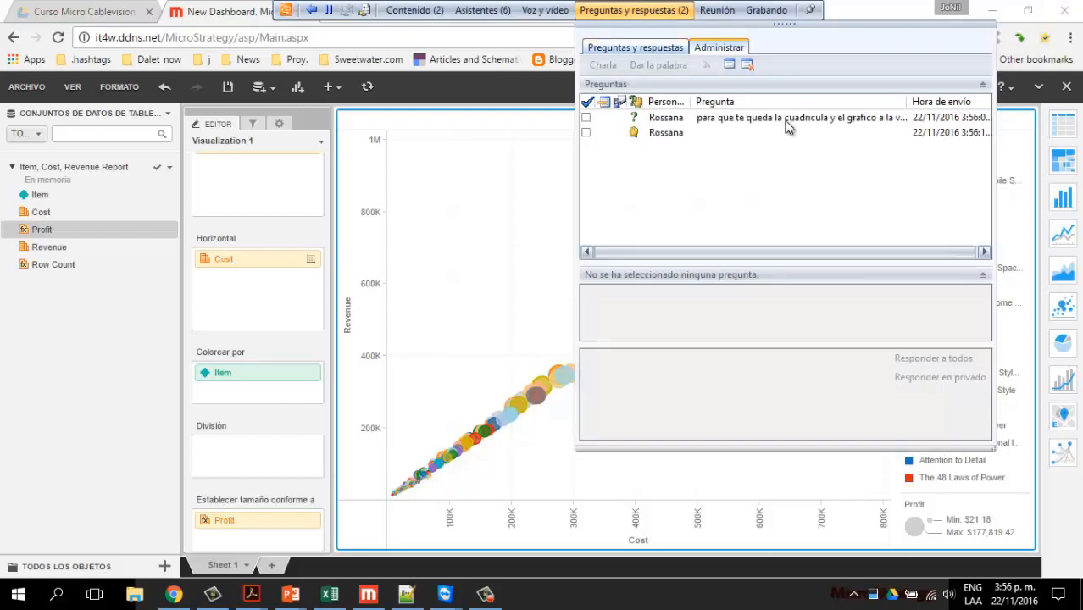
left_click(787, 119)
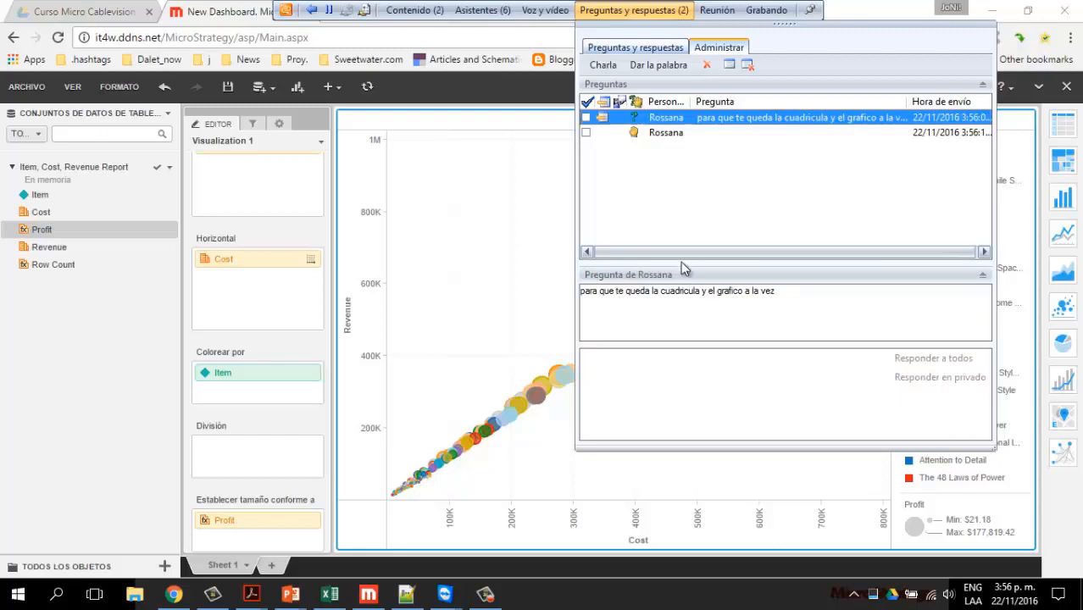
left_click(630, 12)
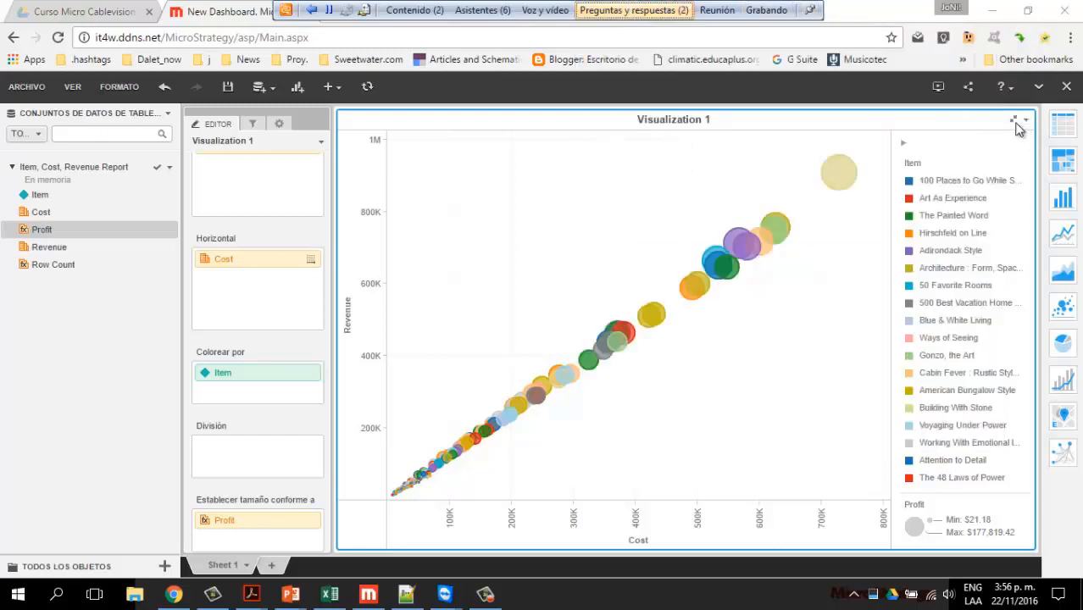
Restore Visualization 1 to its normal size and delete Visualization 2.
left_click(1014, 121)
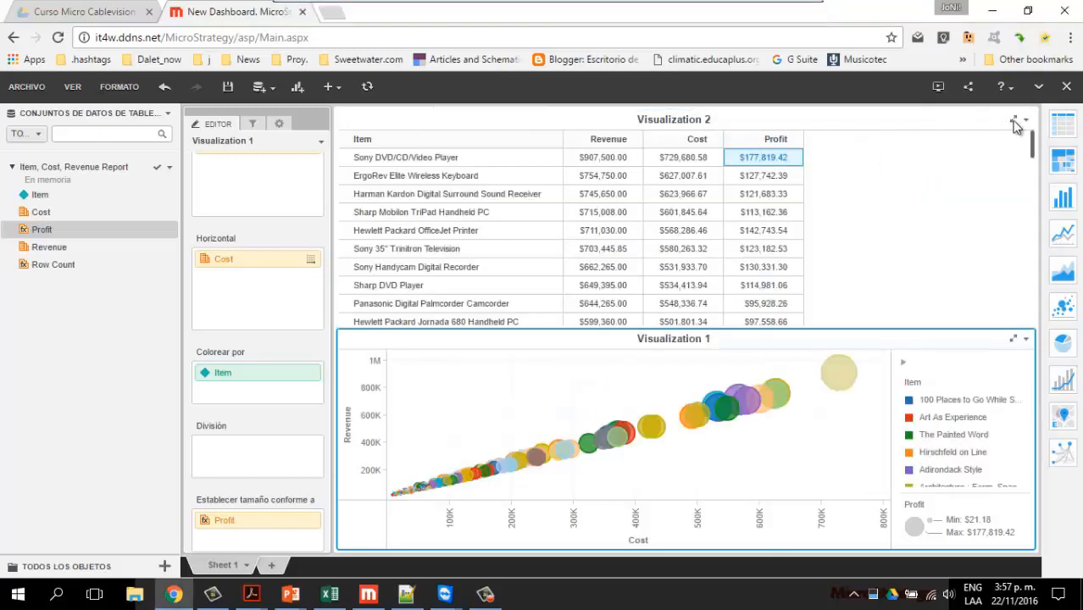
left_click(1025, 121)
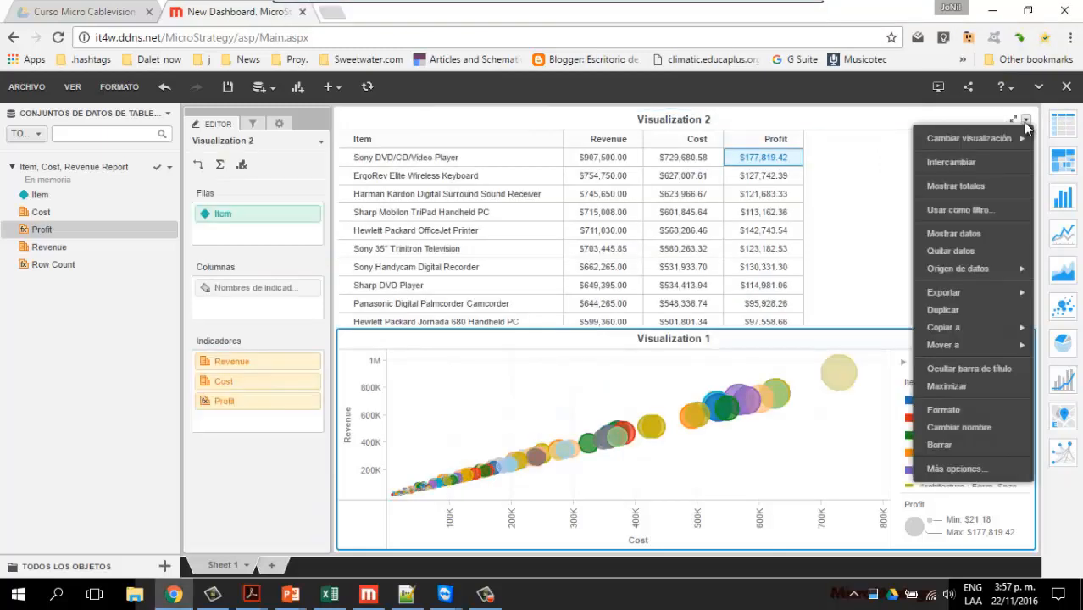
left_click(936, 445)
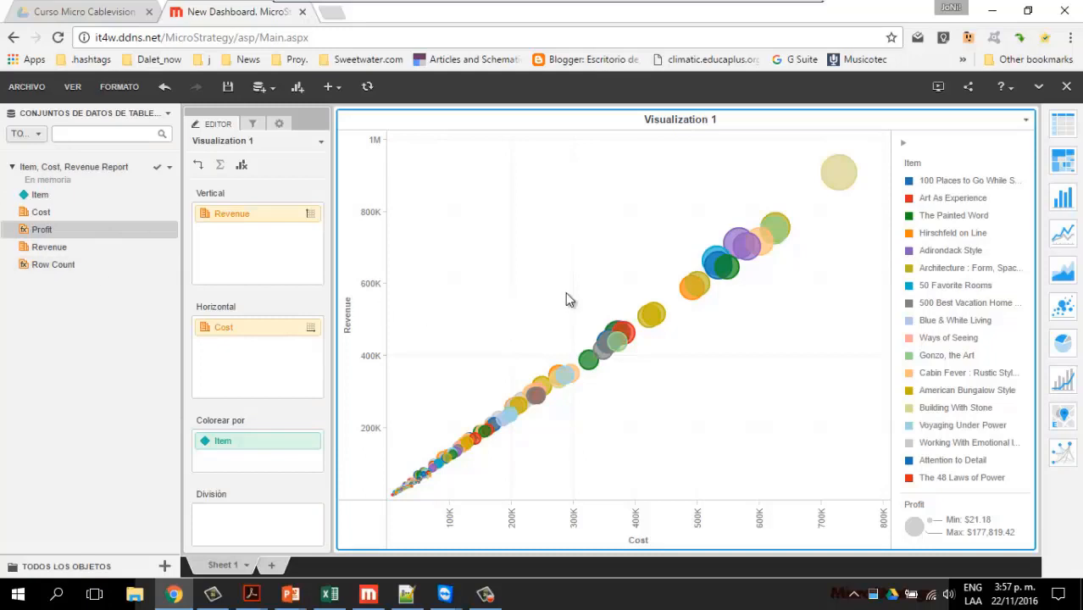
Insert a new empty visualization and place it above Visualization 1 across the full sheet width.
left_click(296, 87)
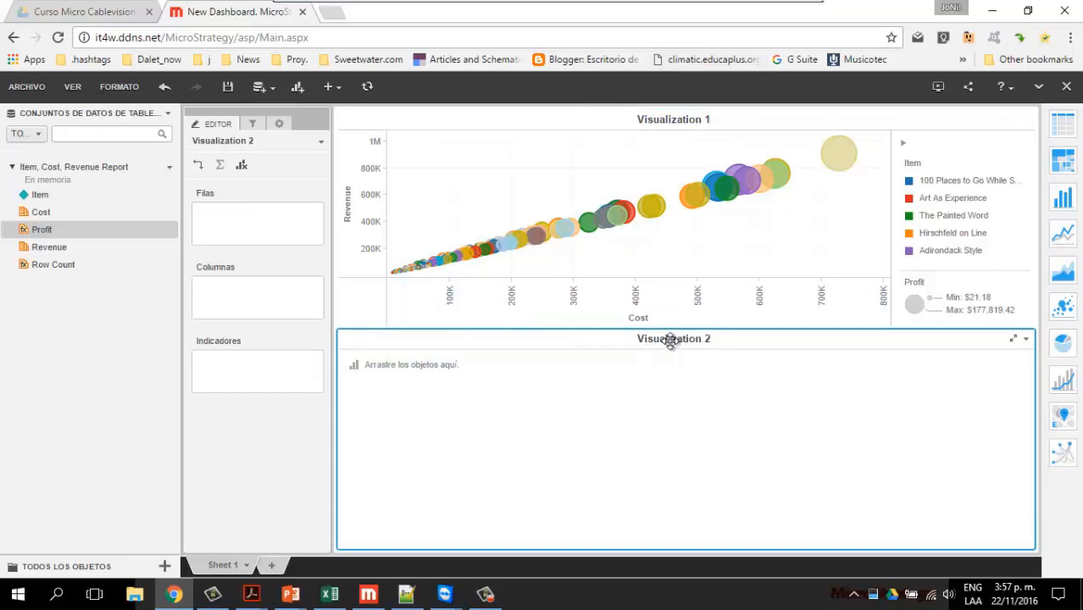
left_click_drag(673, 341, 769, 116)
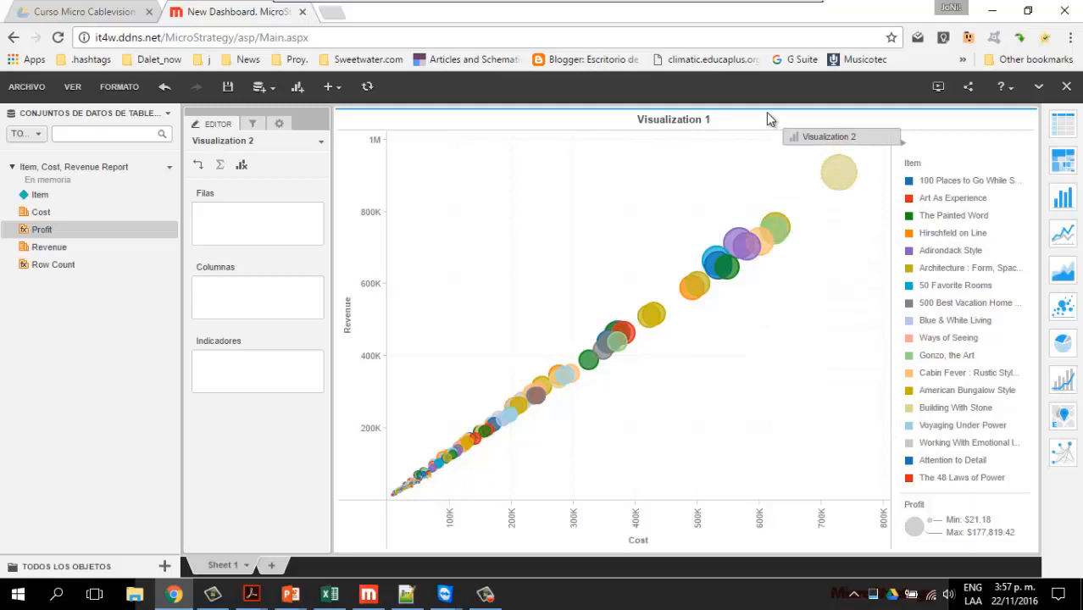
left_click_drag(769, 117, 768, 116)
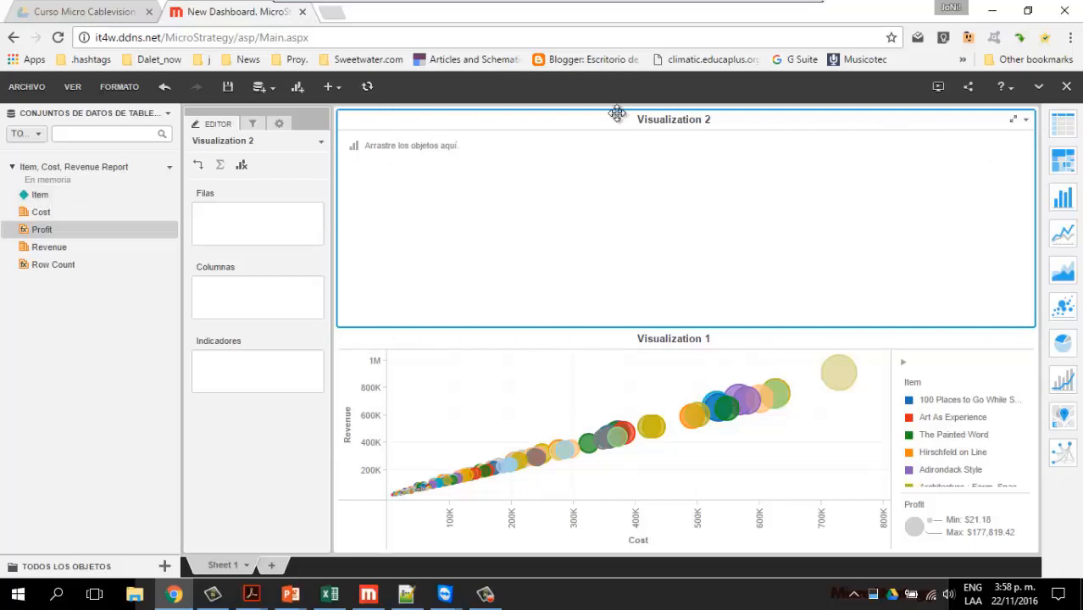
Fill the new Visualization 2 grid with Item as rows and Revenue, Cost and Profit as metrics, in that order.
double_click(38, 196)
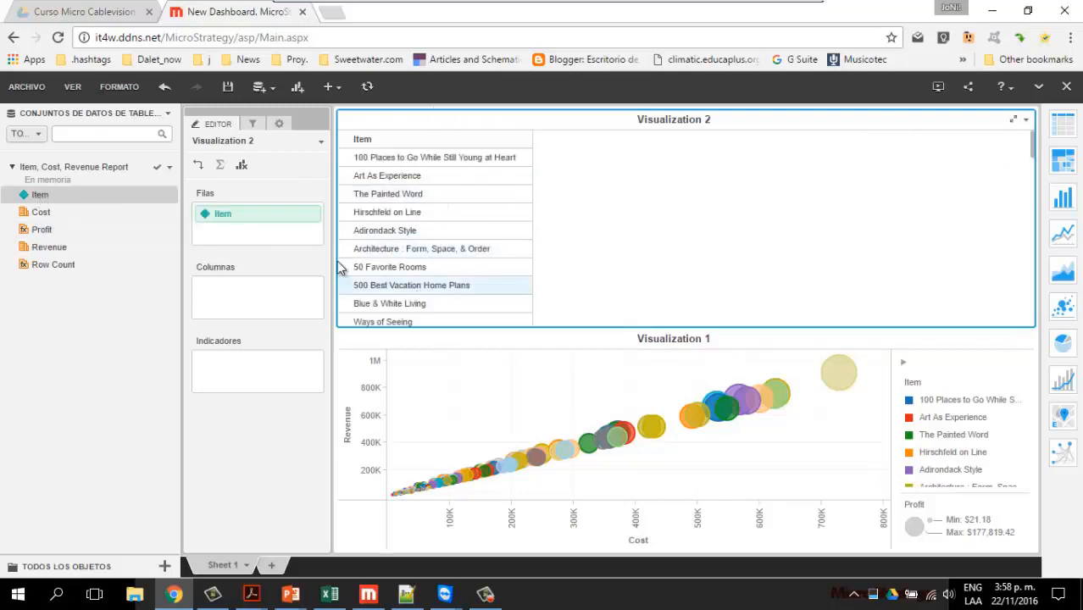
left_click(46, 251)
double_click(45, 249)
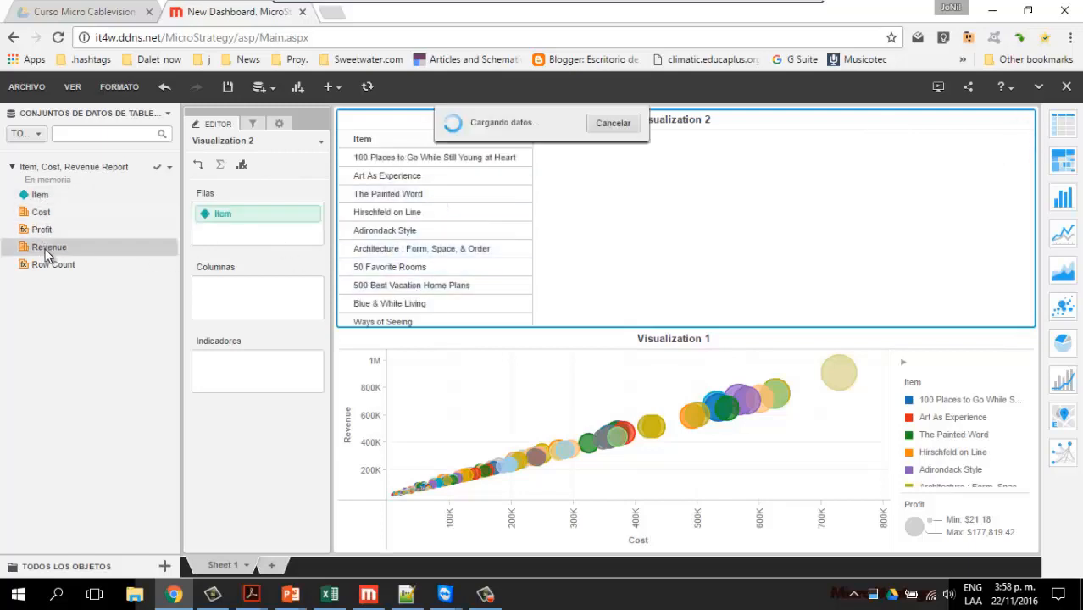
double_click(44, 217)
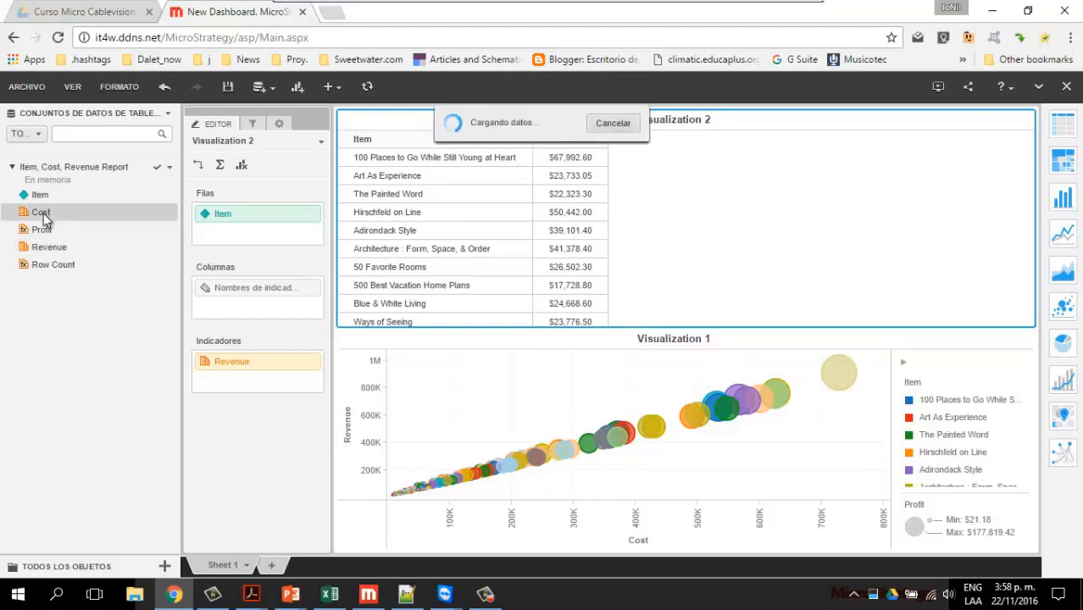
double_click(43, 230)
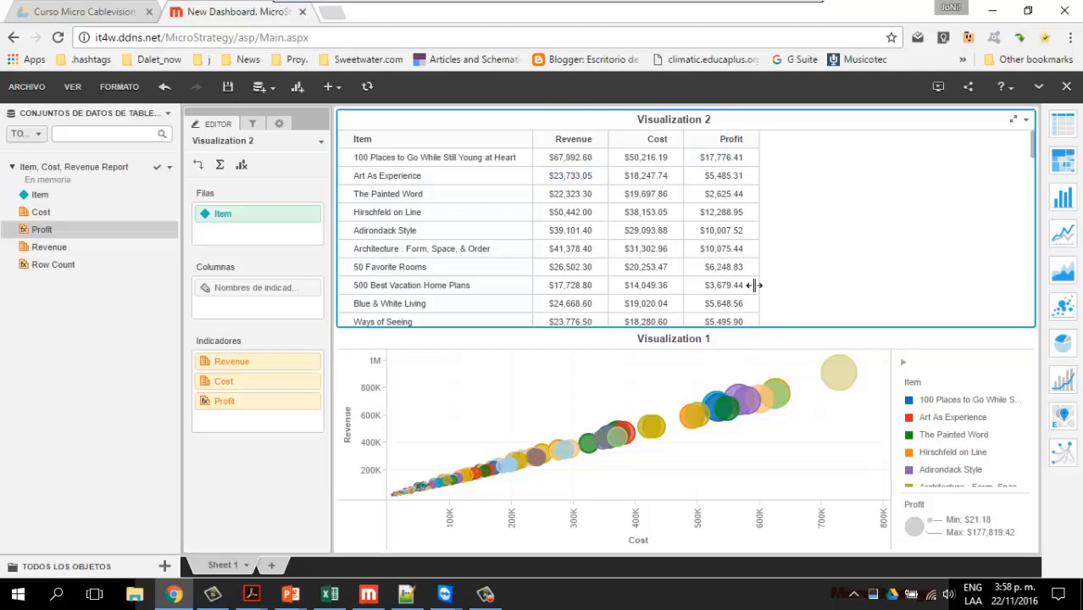
Examine the item details of several Visualization 1 bubbles and highlight the one with the highest Revenue.
left_click(751, 343)
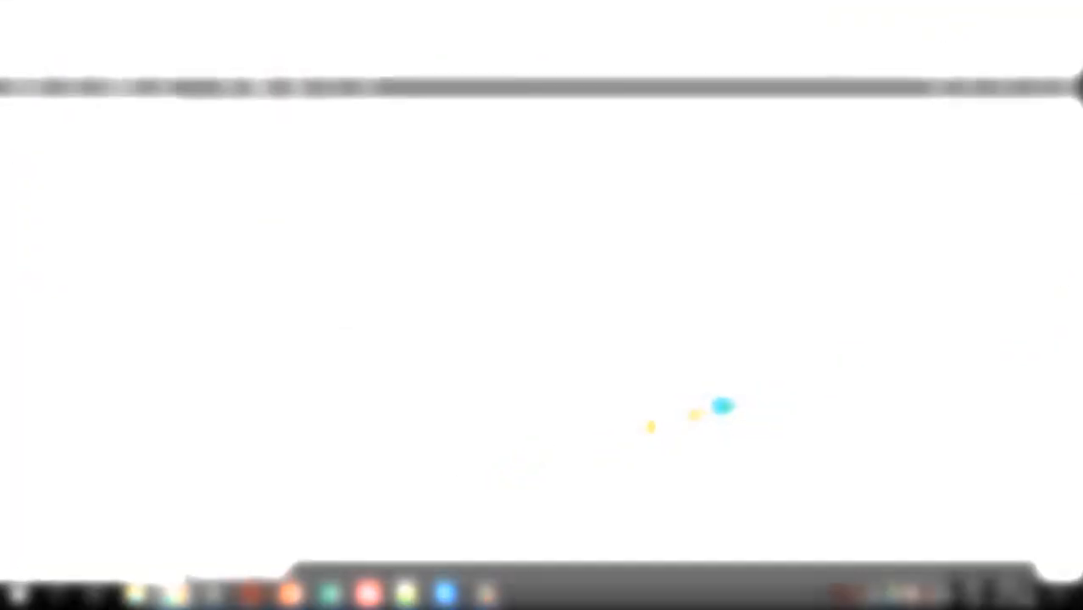
left_click(768, 118)
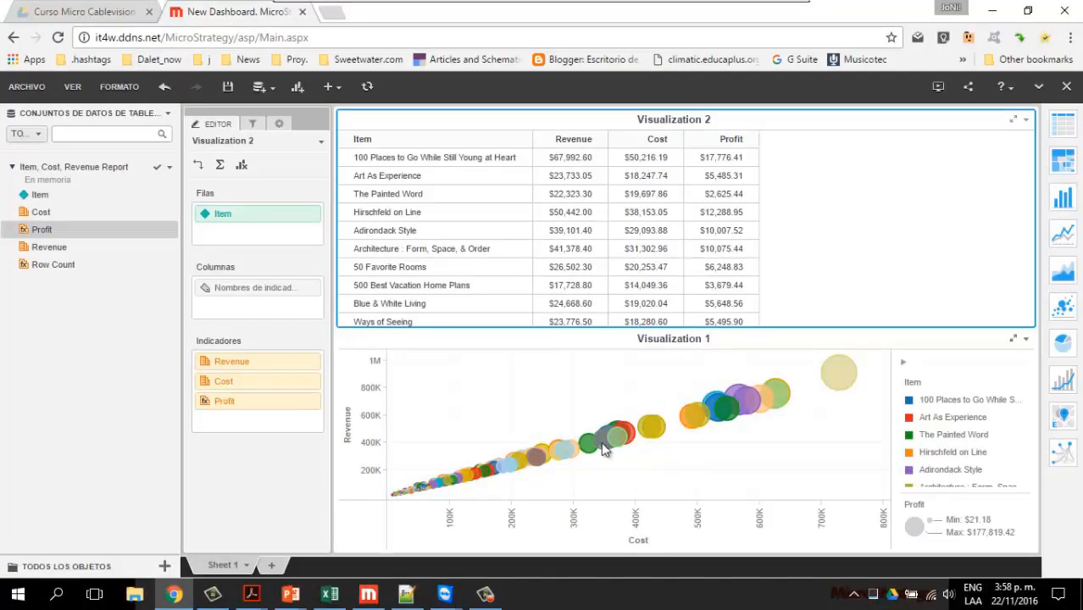
mouse_move(434, 483)
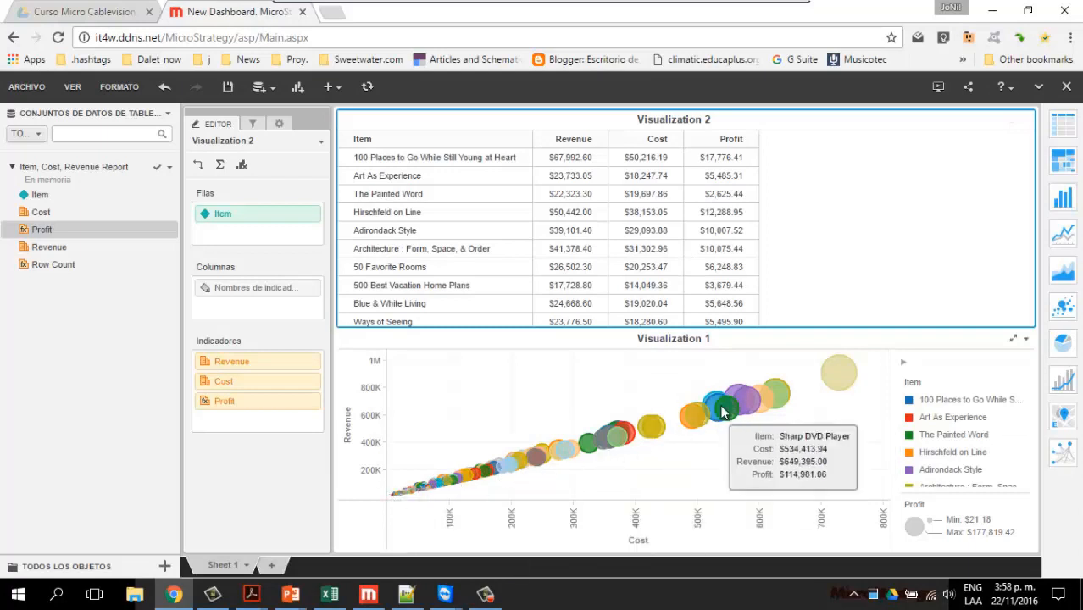
mouse_move(787, 400)
mouse_move(845, 371)
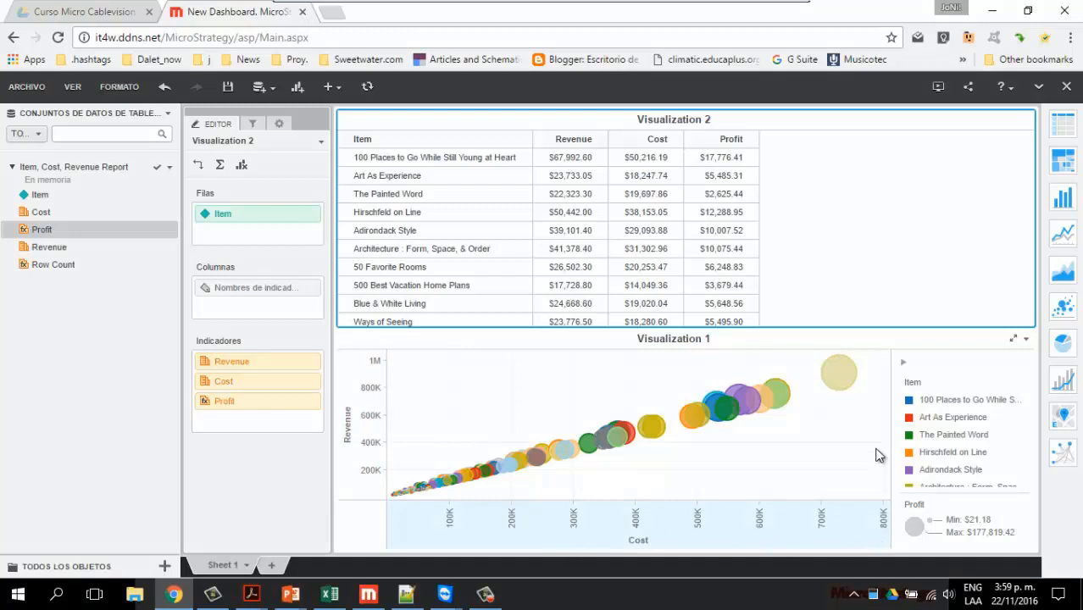
left_click(843, 382)
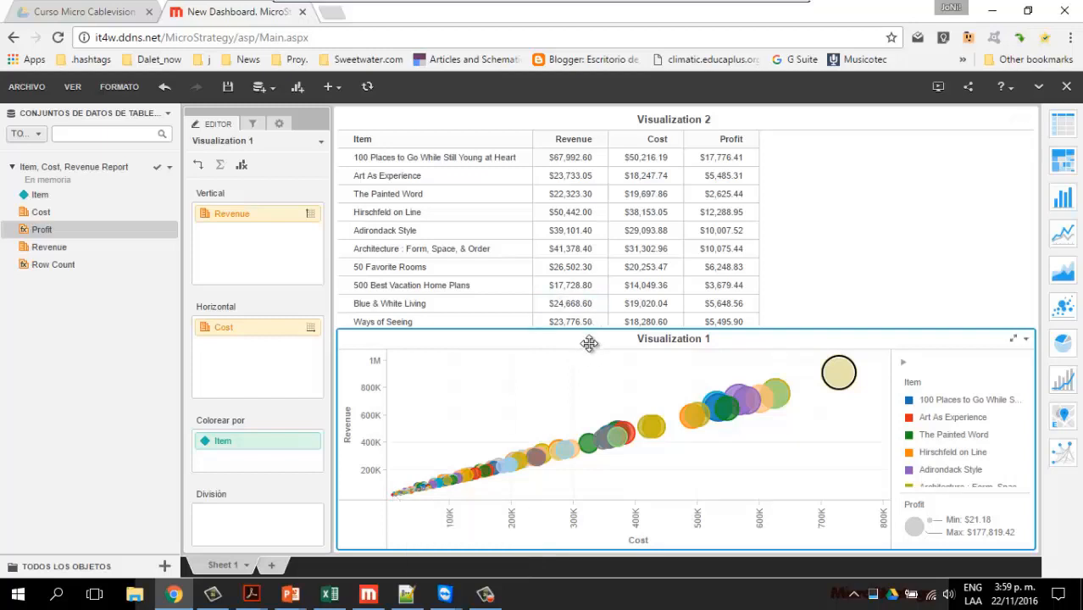
Place Visualization 1 above Visualization 2, box-select its bubbles from mid-range up to the second highest, and clear the selection.
left_click(693, 322)
left_click_drag(695, 335, 701, 119)
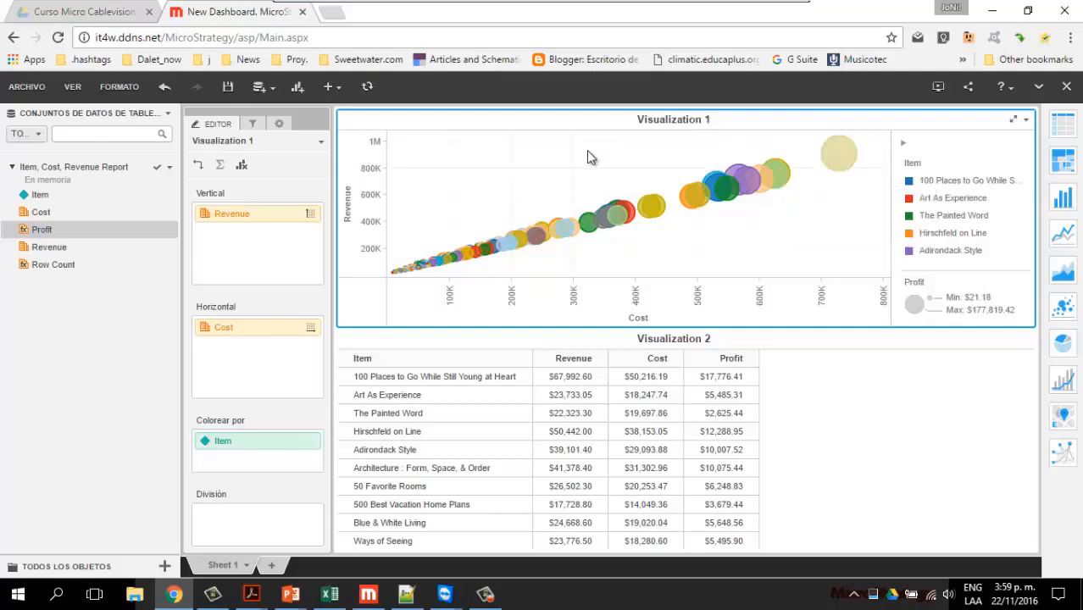
left_click_drag(551, 145, 774, 256)
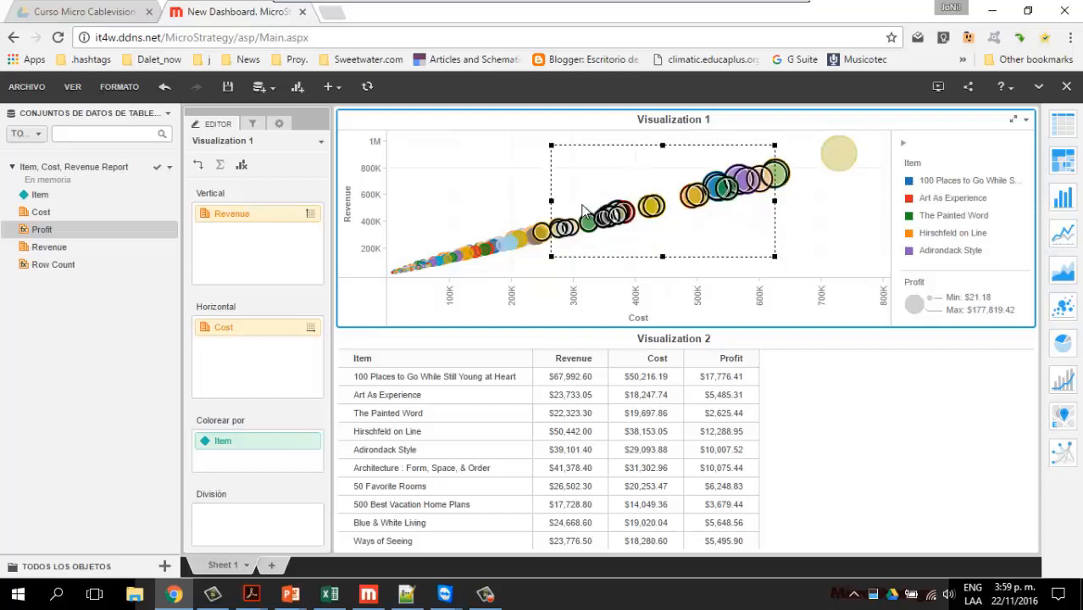
left_click(828, 230)
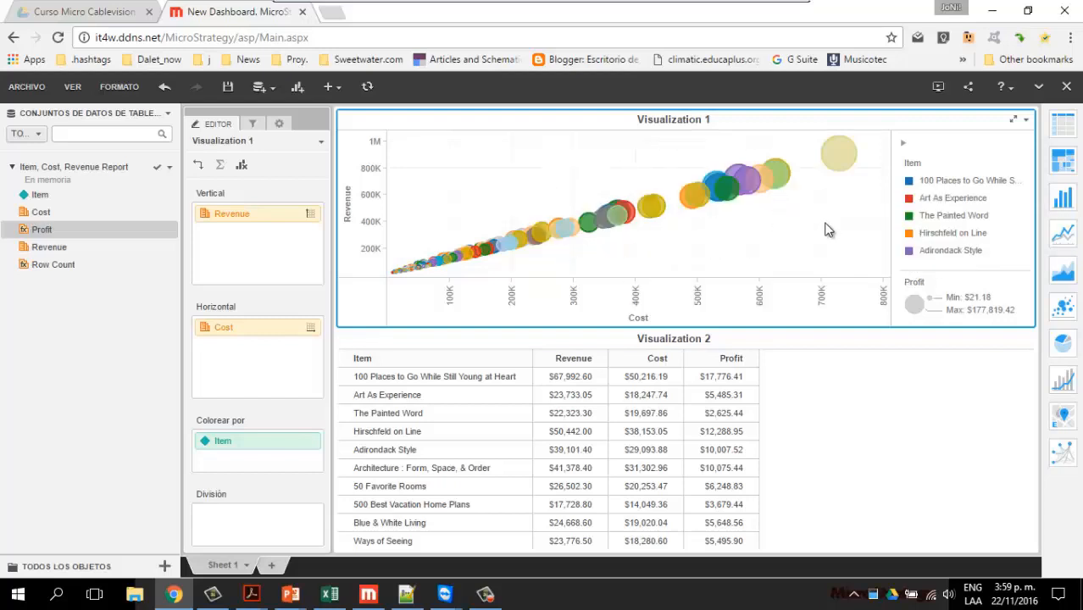
Try selections in both visualizations: box-select lower Visualization 1 bubbles, highlight single items in Visualization 2, and box-select the mid-range to highest bubbles.
left_click_drag(430, 211, 536, 276)
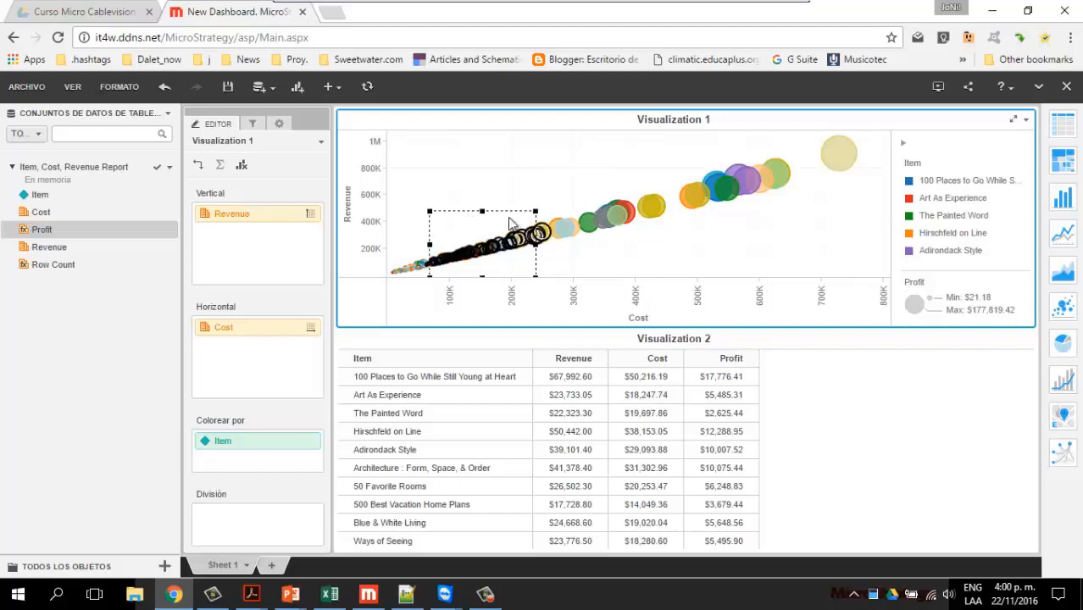
left_click(487, 179)
left_click(446, 377)
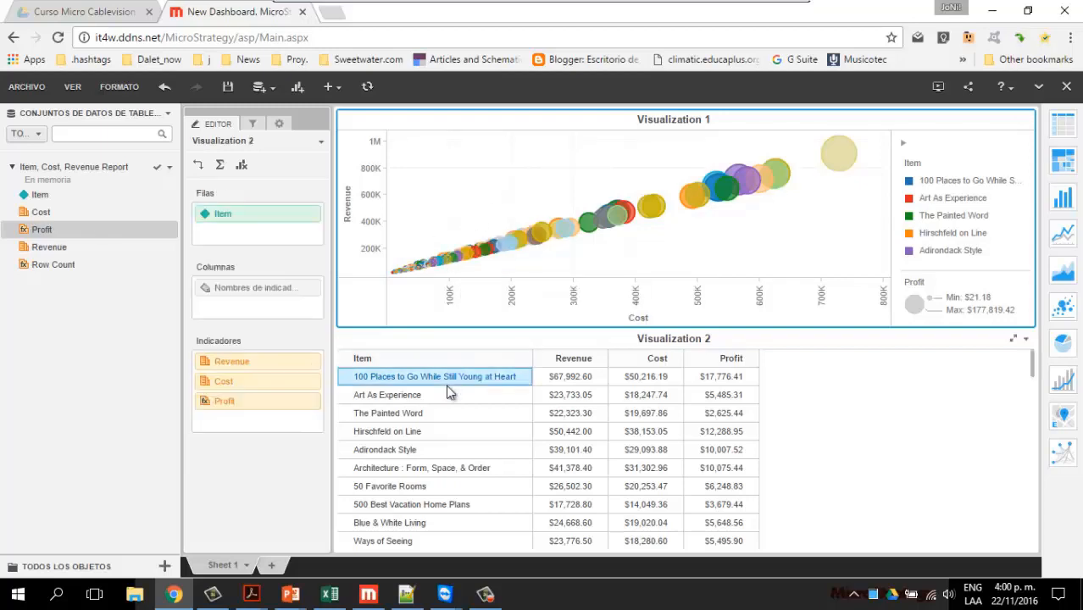
left_click(445, 414)
left_click(447, 192)
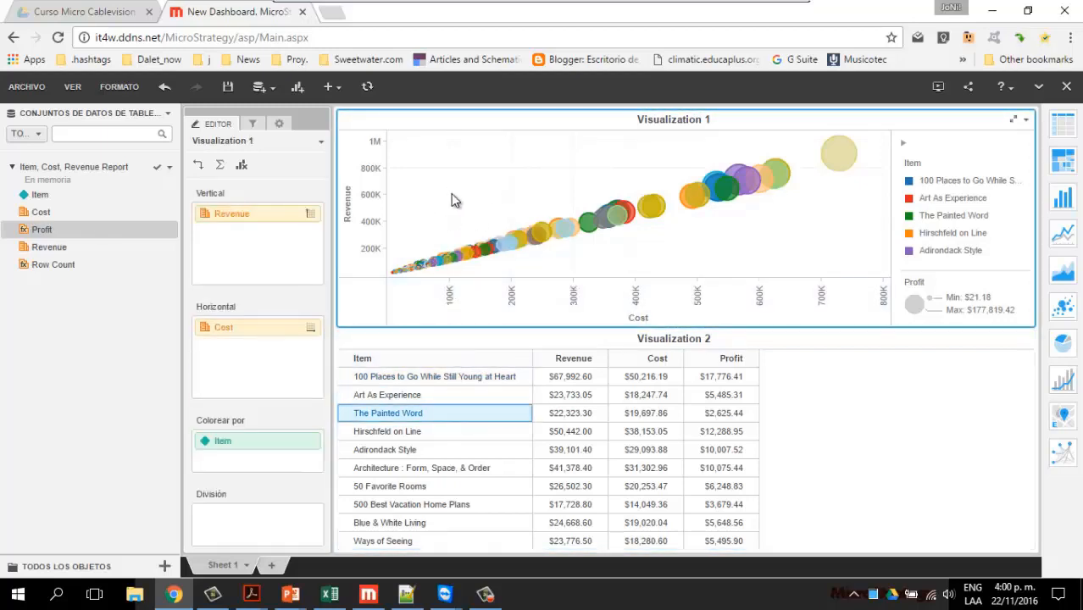
left_click(922, 485)
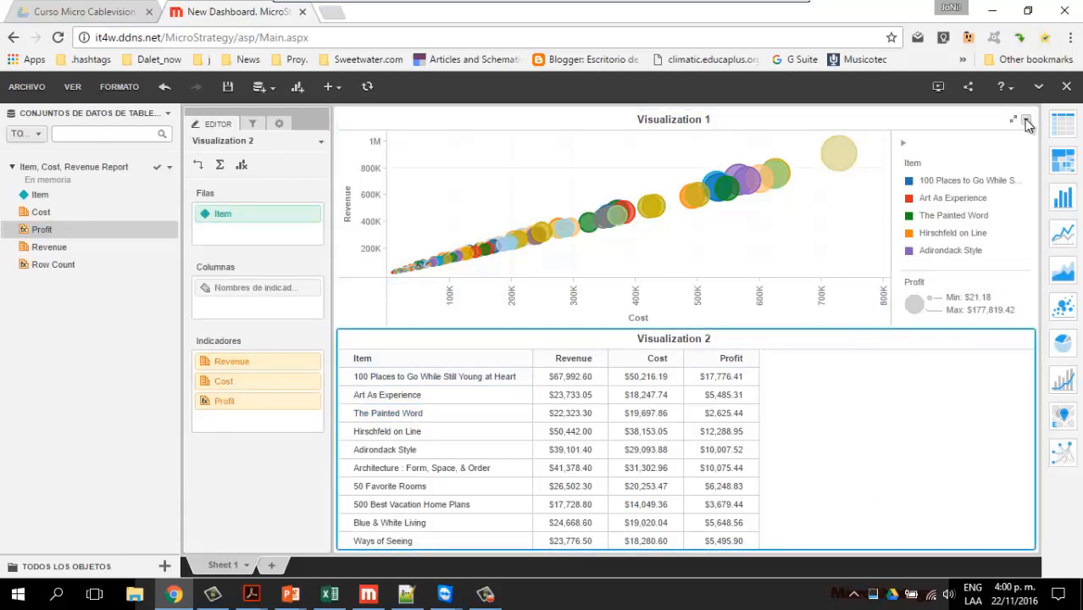
left_click(838, 120)
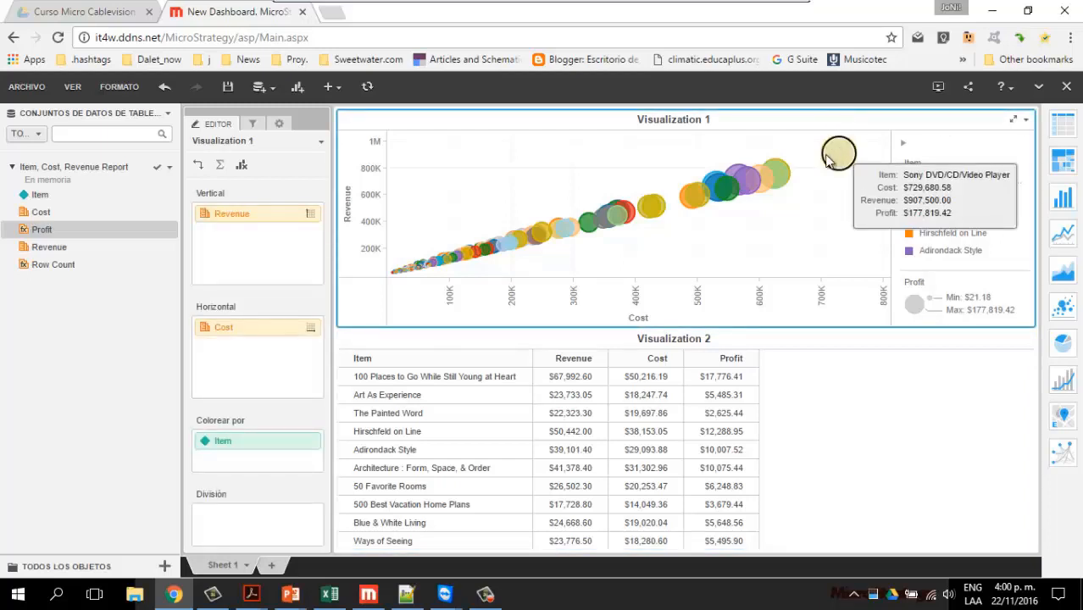
left_click_drag(592, 142, 873, 265)
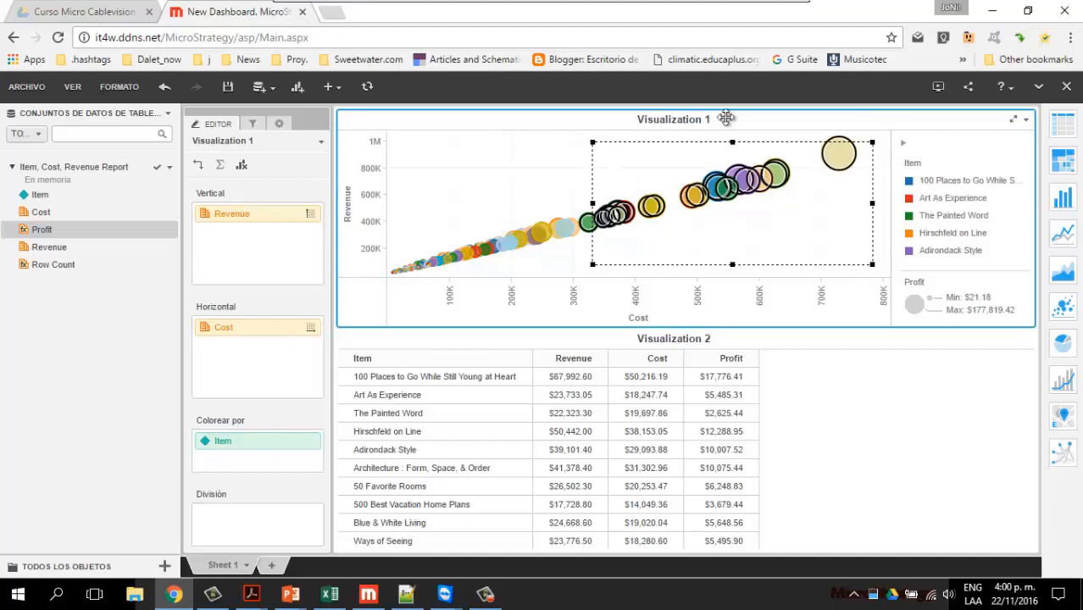
Rename Visualization 1 as "Revenue vs. Cost vs. Profit".
left_click(734, 341)
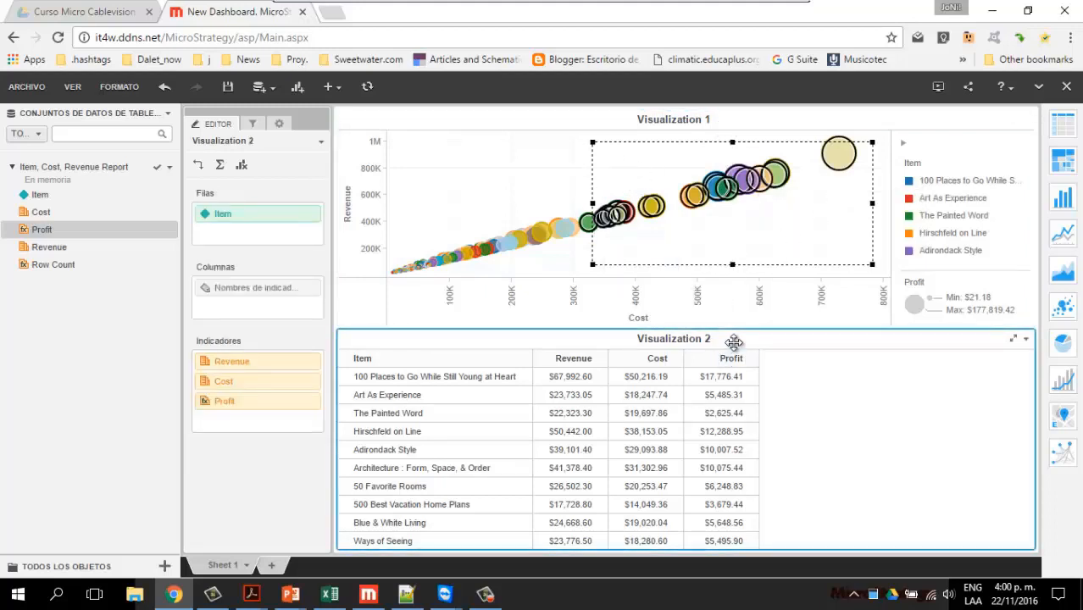
left_click(742, 119)
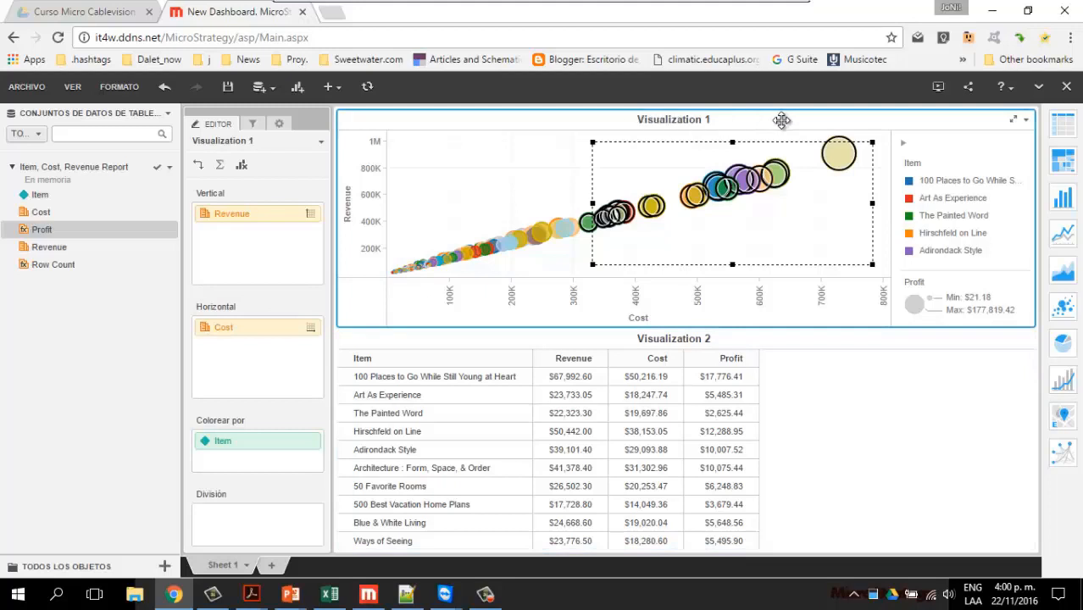
double_click(782, 121)
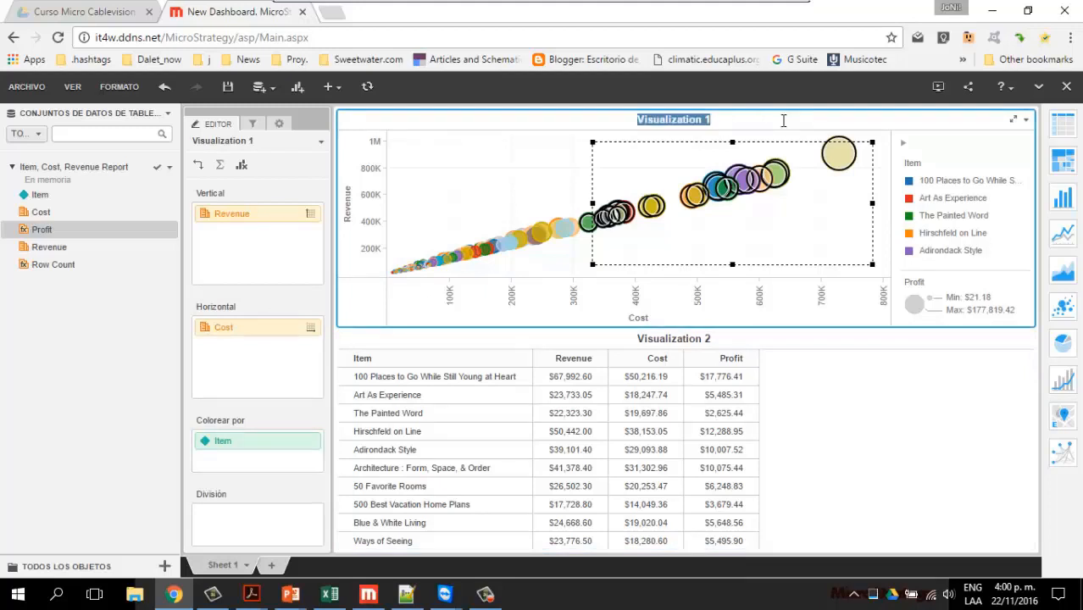
type("Revenue ")
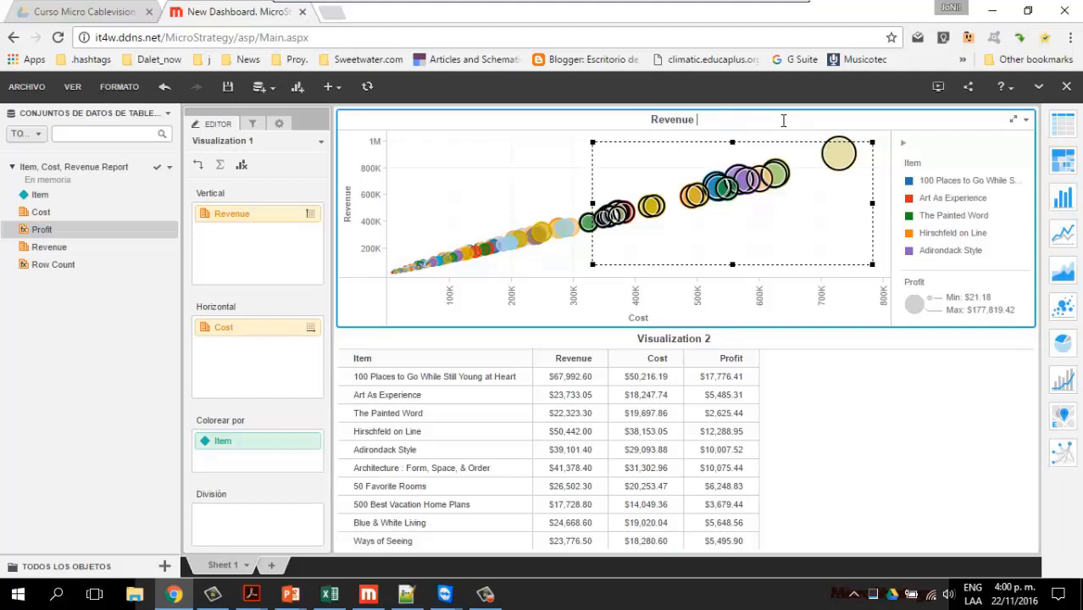
type("vs. Cost")
key("Return")
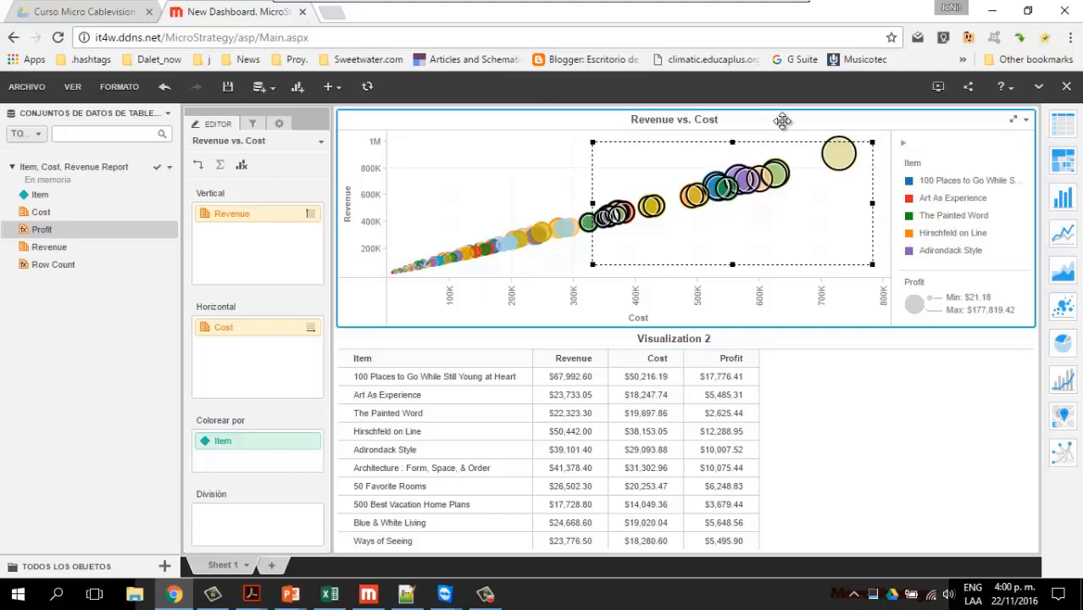
double_click(784, 122)
left_click(783, 121)
type("vs. Profit")
key("Return")
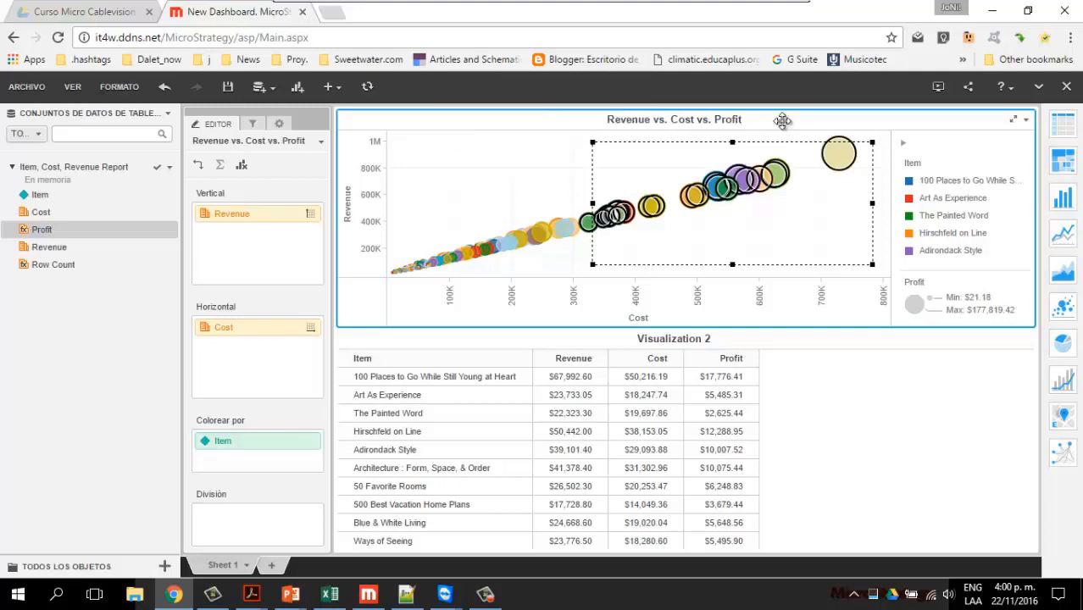
Rename the Visualization 2 grid as "Detalle".
double_click(709, 340)
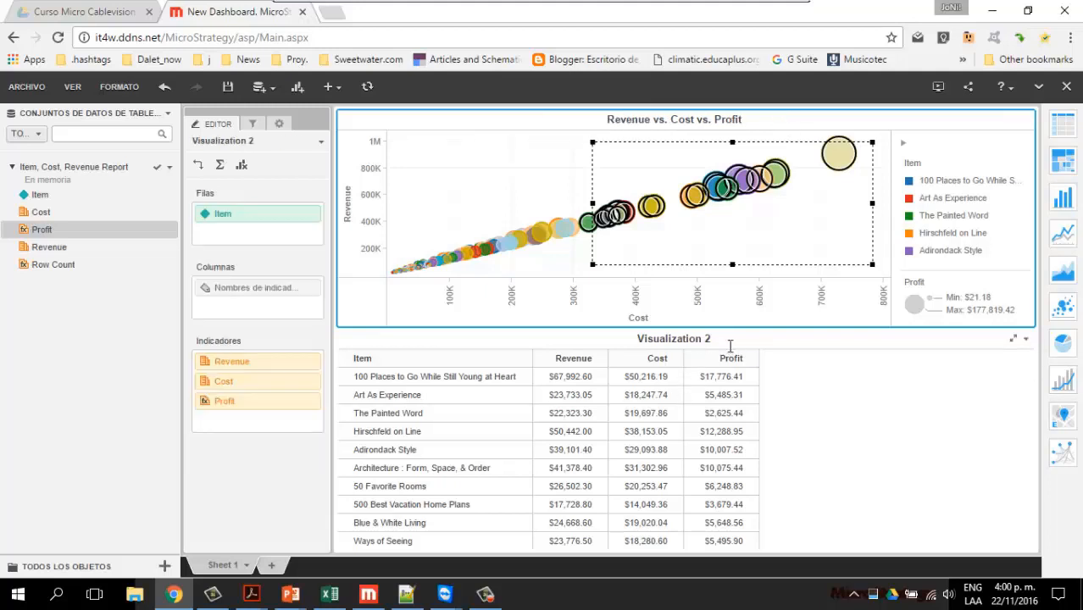
type("Detalle")
key("Return")
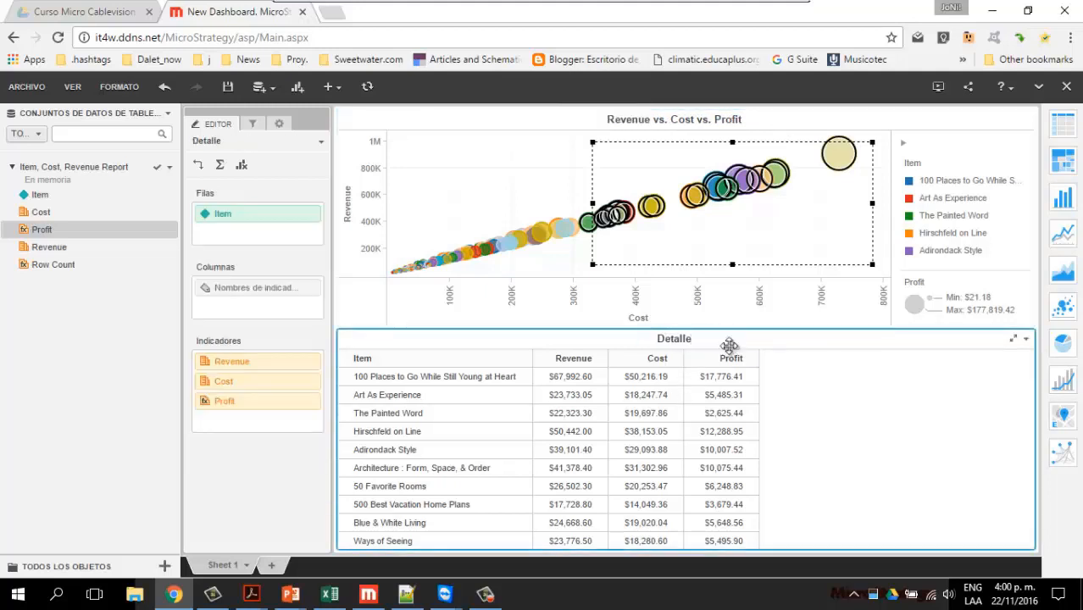
Use the Revenue vs. Cost vs. Profit chart as a filter targeting Detalle, with Filtro as the action on selected data.
left_click(903, 190)
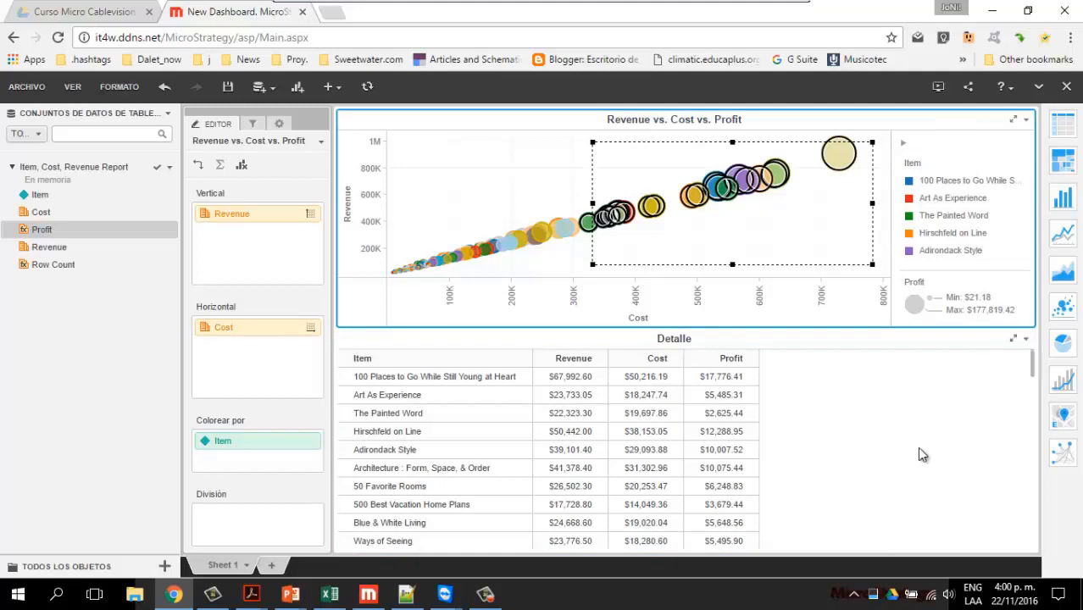
left_click(1027, 121)
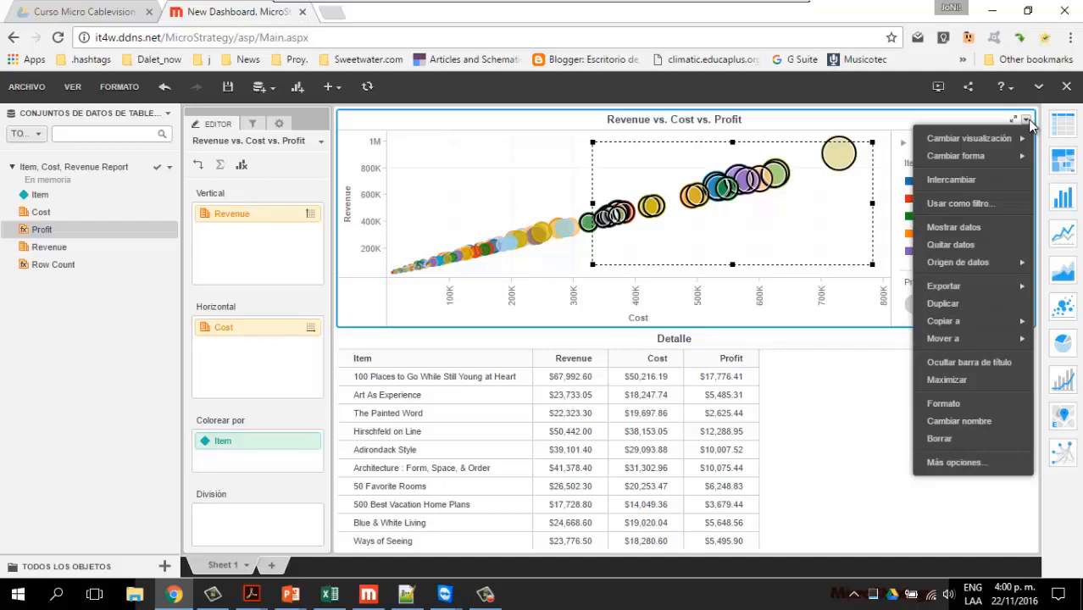
left_click(981, 205)
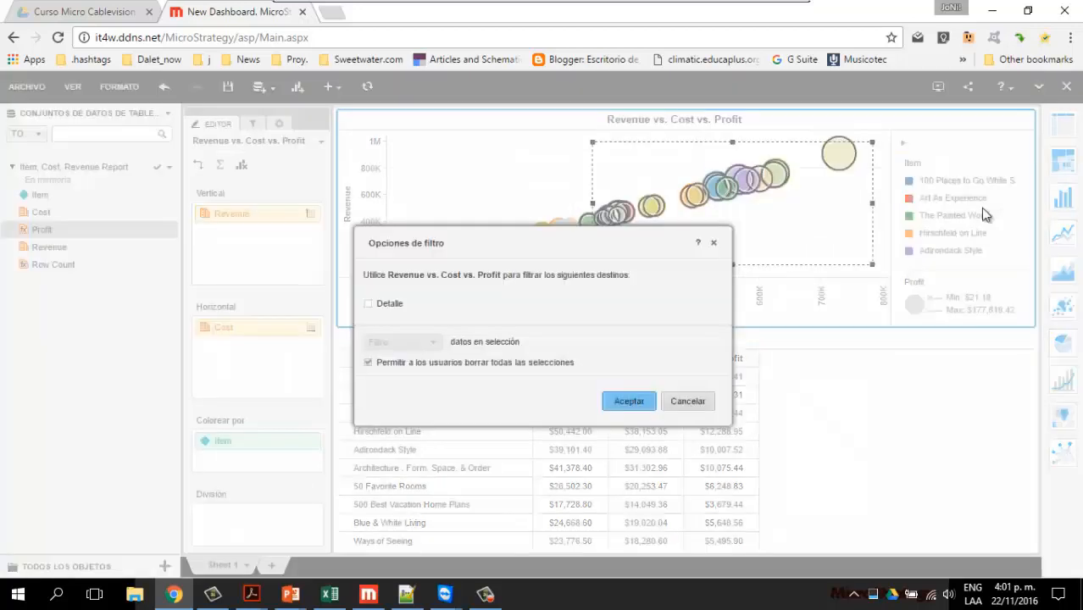
left_click(369, 305)
left_click(381, 343)
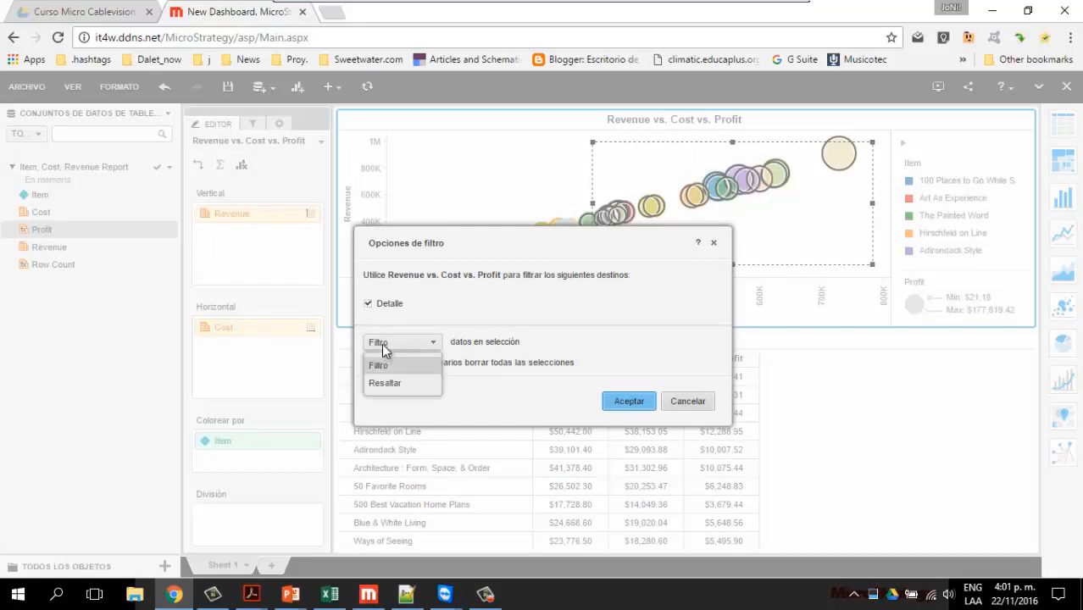
left_click(399, 364)
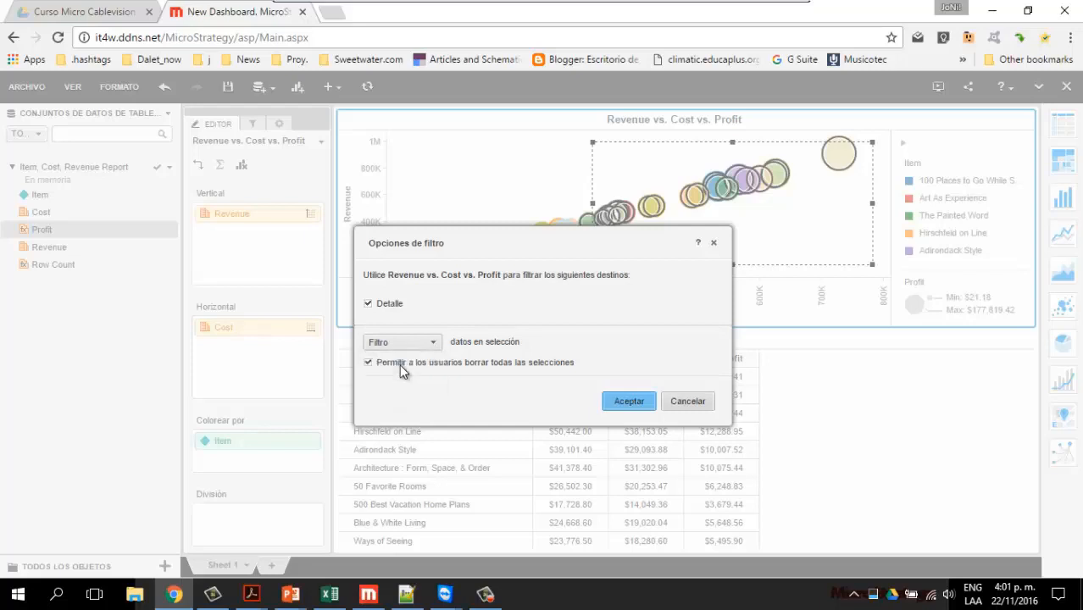
left_click(629, 401)
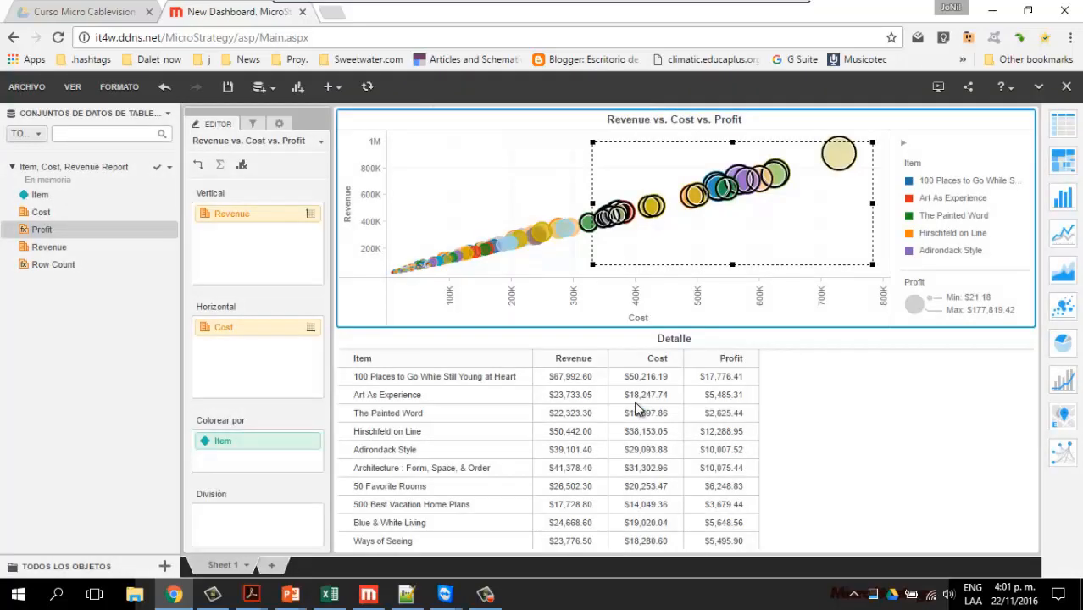
Filter Detalle by the highest-Revenue bubble, replace that with a box selection of bubbles up to about 70K Cost, and review the listed items.
left_click(358, 302)
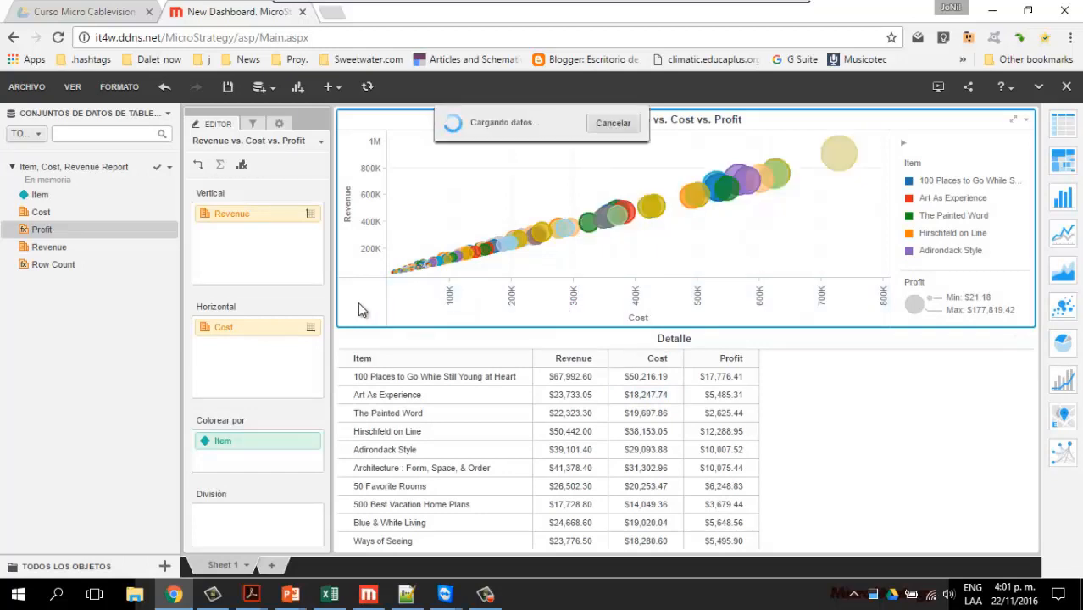
left_click(833, 159)
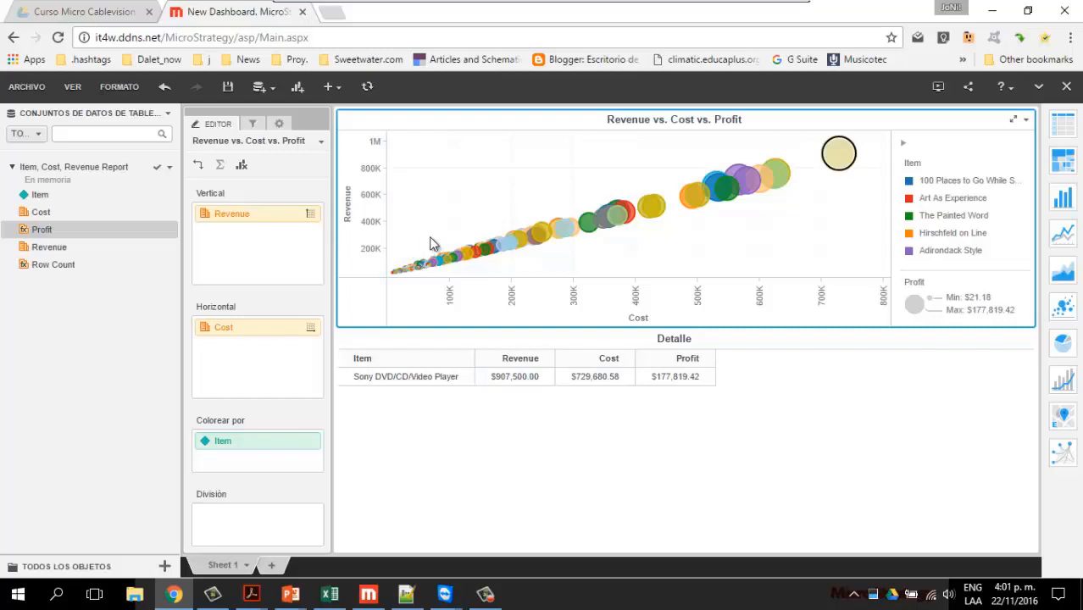
left_click_drag(430, 237, 382, 292)
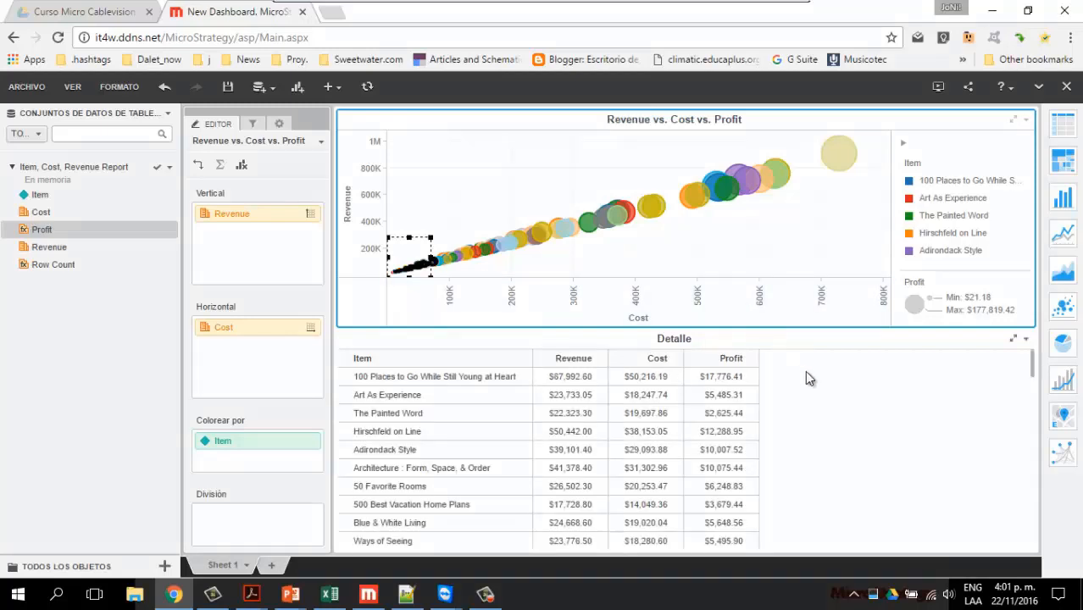
scroll(806, 395, "down", 10)
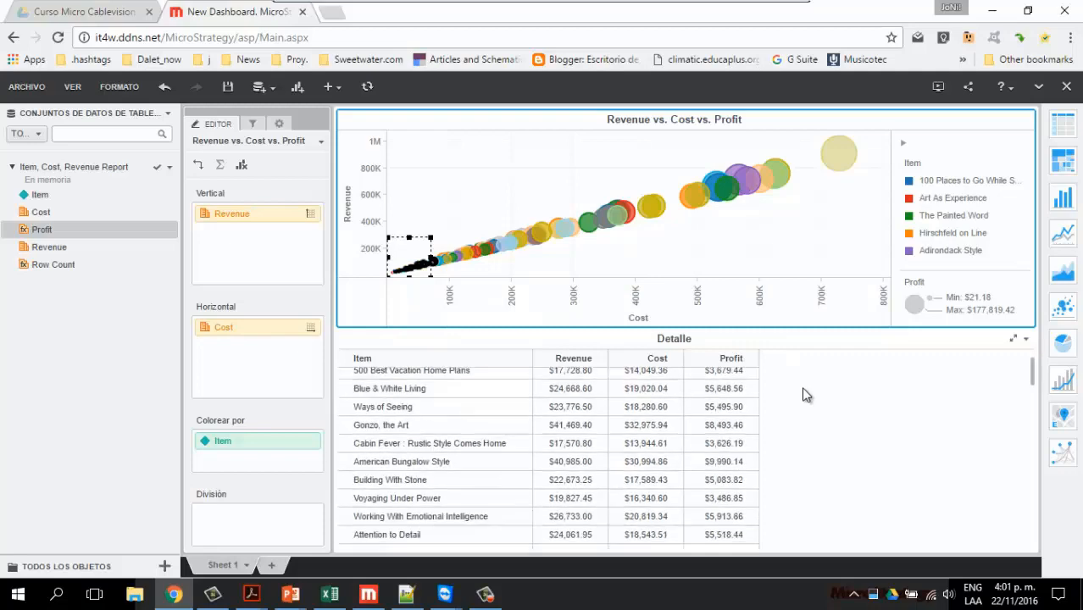
scroll(805, 395, "down", 8)
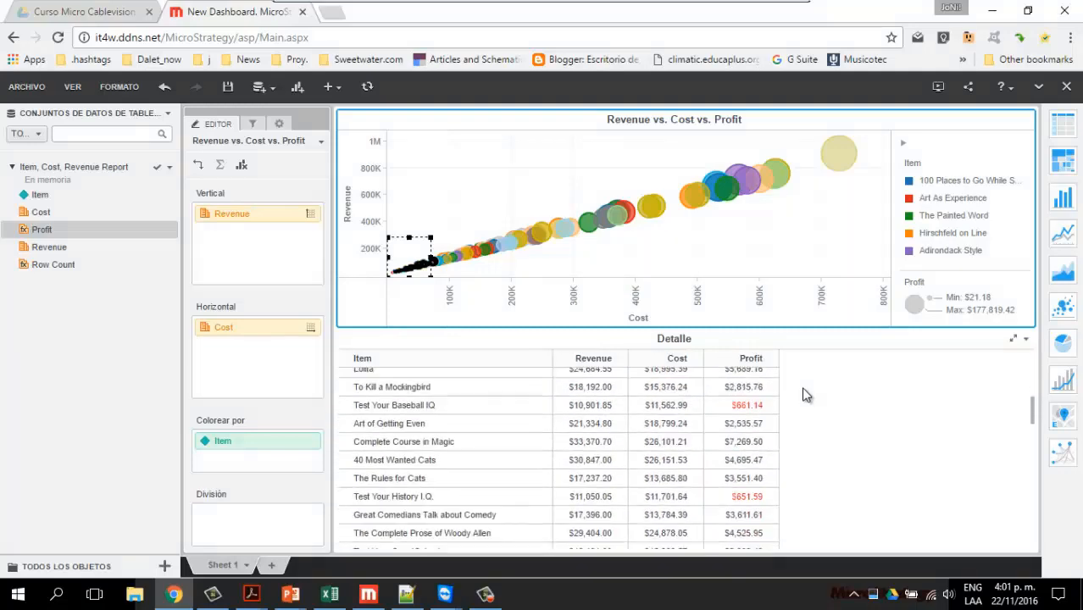
scroll(805, 395, "up", 5)
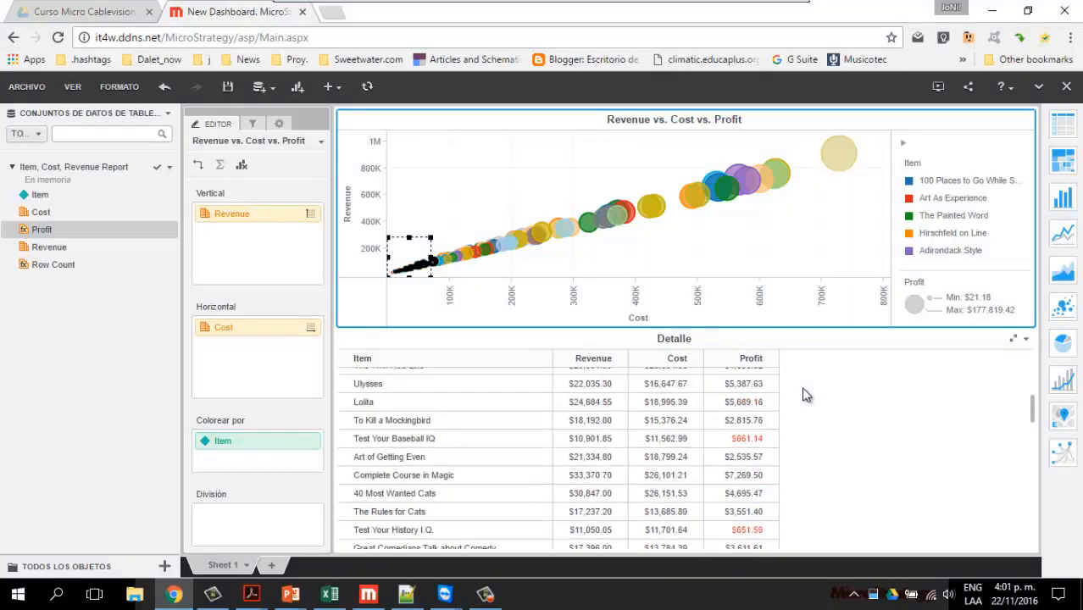
scroll(806, 395, "down", 2)
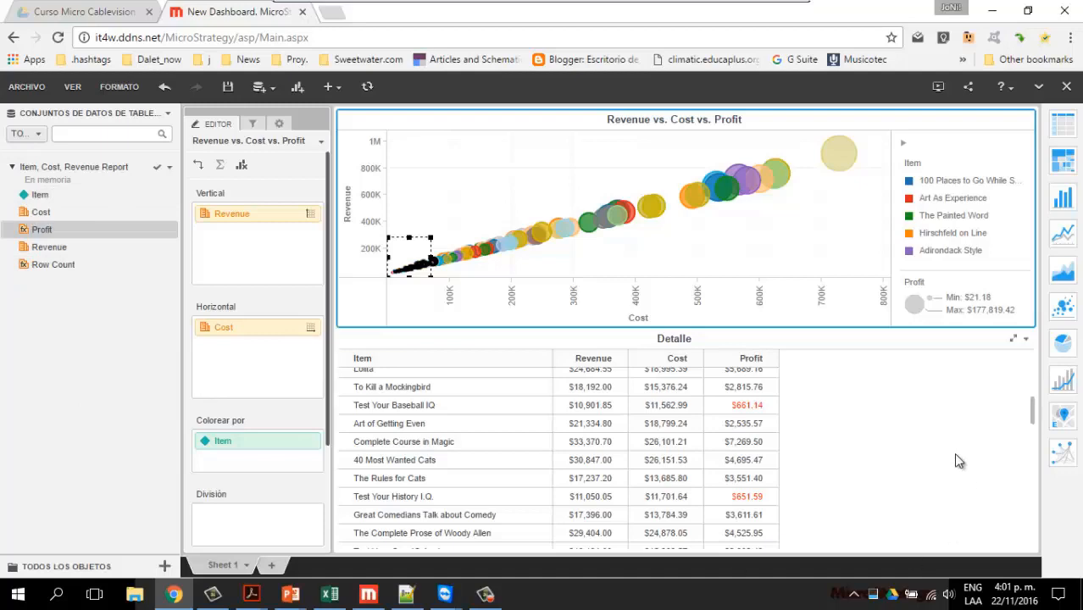
scroll(912, 430, "down", 6)
scroll(914, 433, "up", 8)
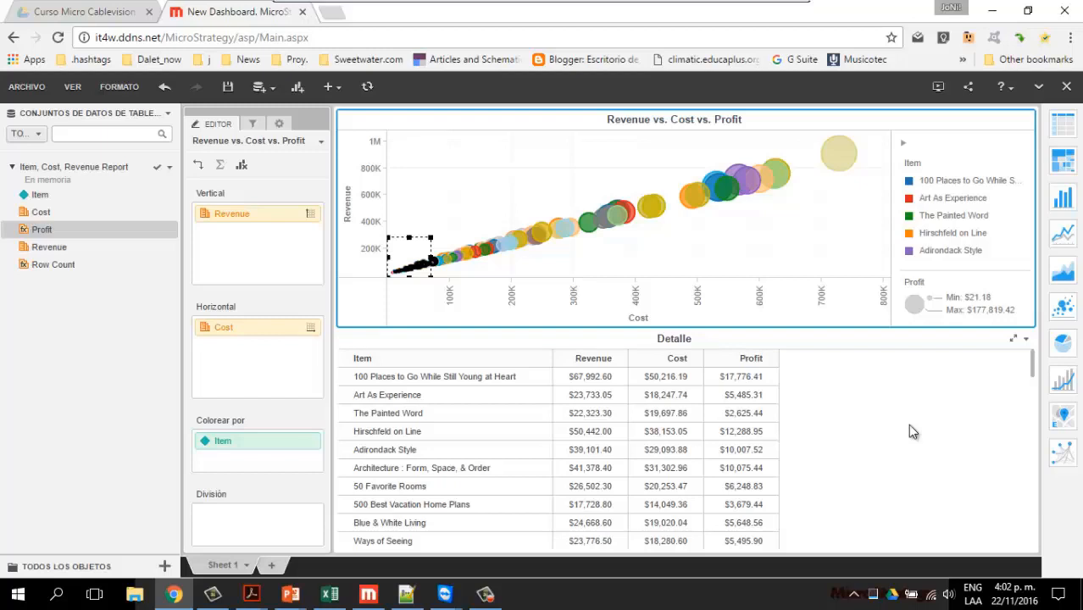
Insert a new empty visualization and place it beside the bubble chart and Detalle grid, spanning the full sheet height.
left_click(901, 341)
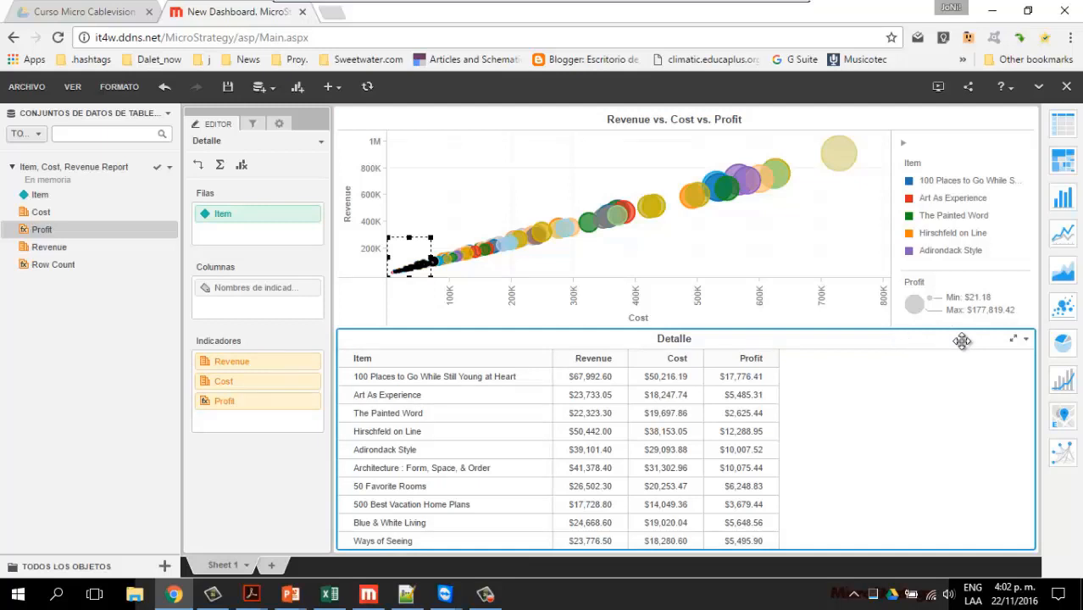
left_click(297, 88)
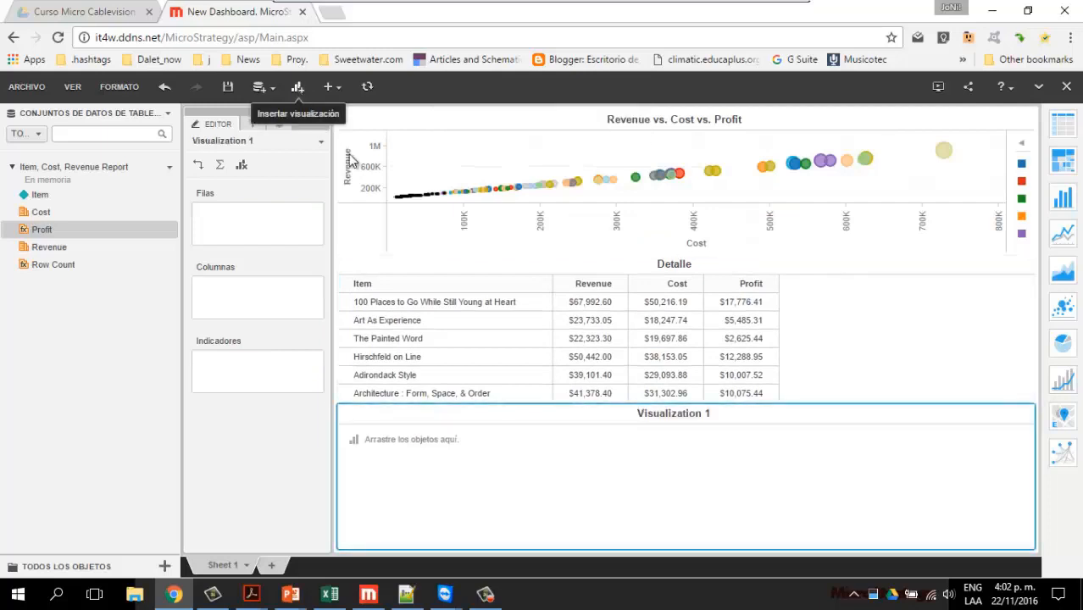
left_click_drag(683, 418, 1032, 346)
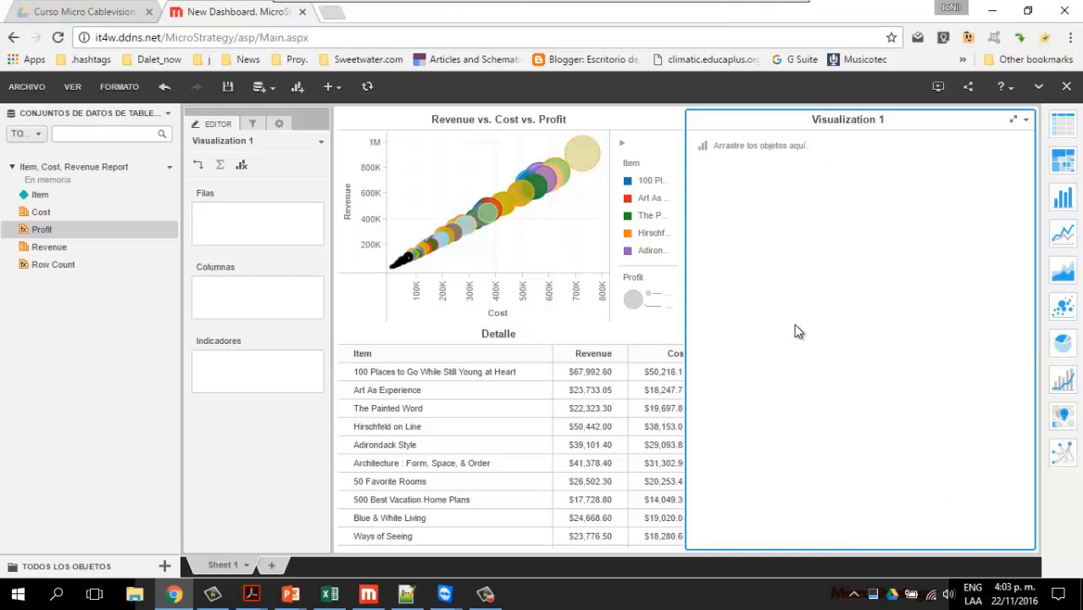
Change the new empty visualization to a pie chart with Item as División and Cost under Colorear por.
left_click(1062, 348)
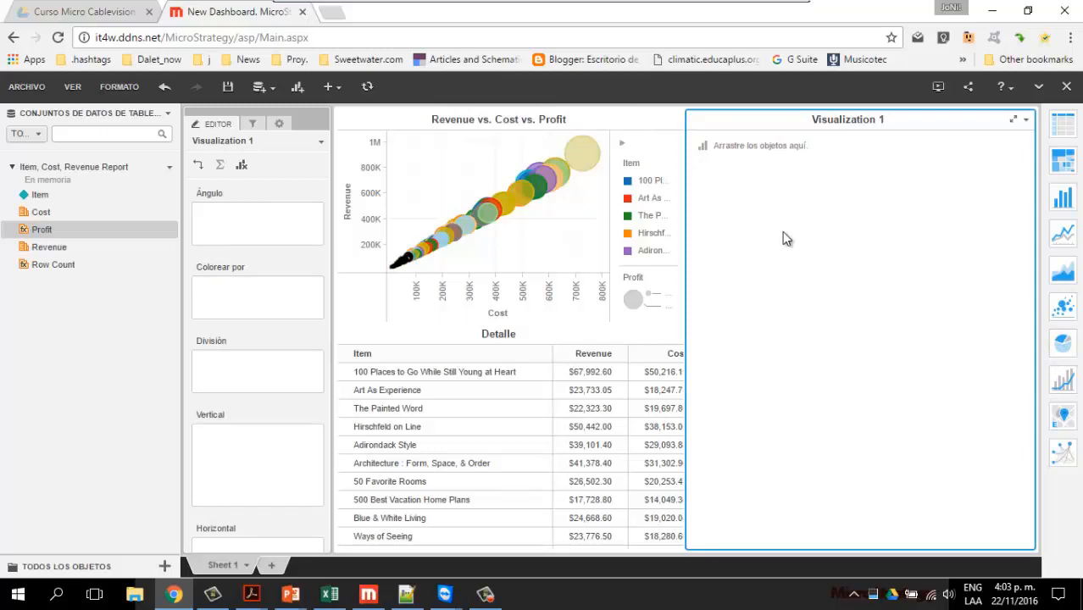
left_click_drag(37, 198, 265, 378)
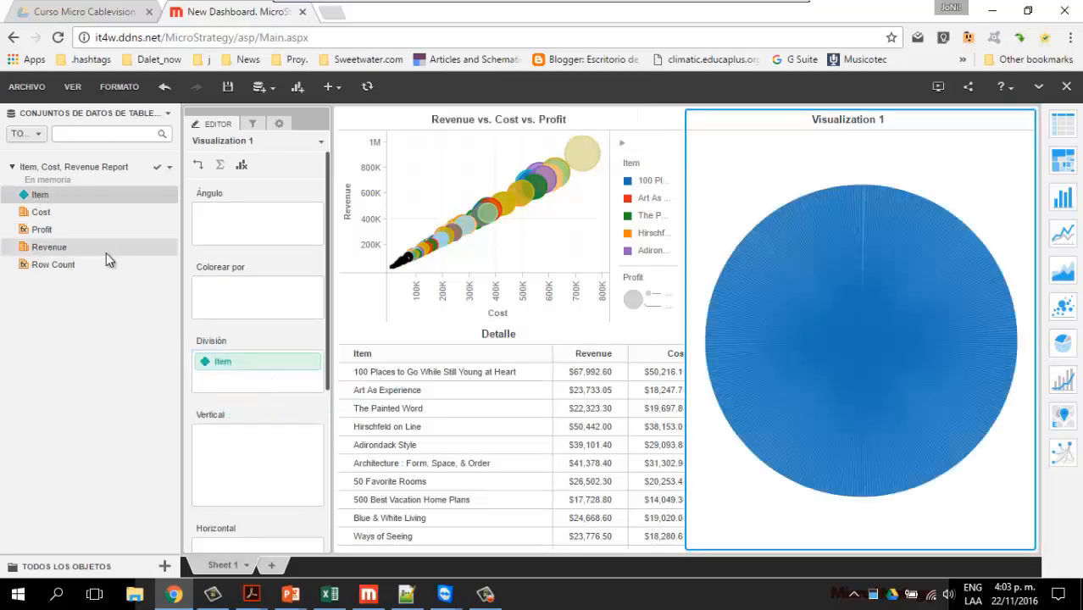
left_click_drag(39, 213, 258, 227)
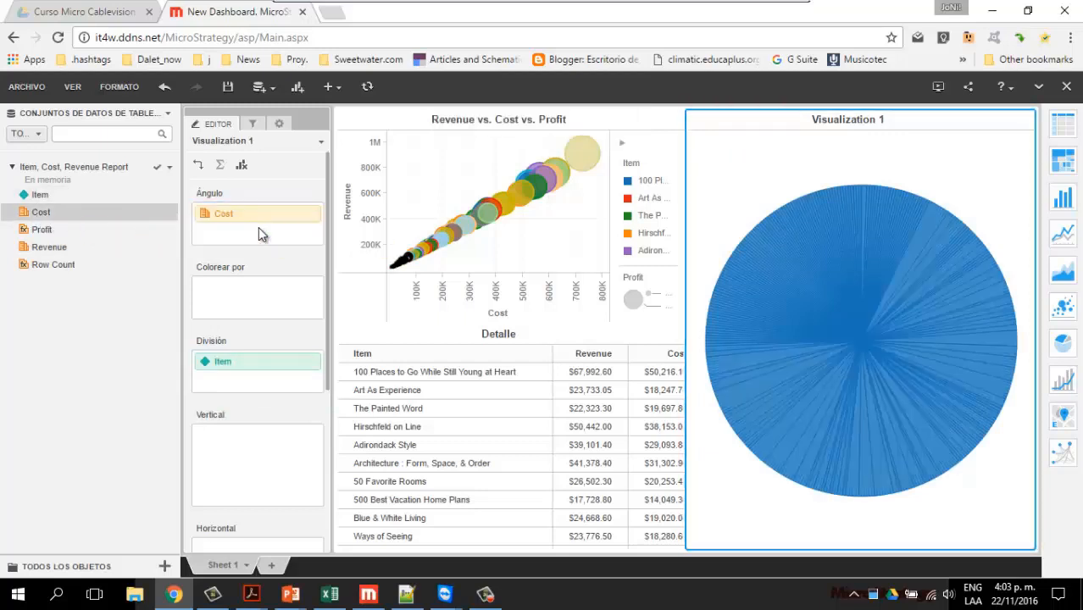
left_click_drag(239, 218, 242, 303)
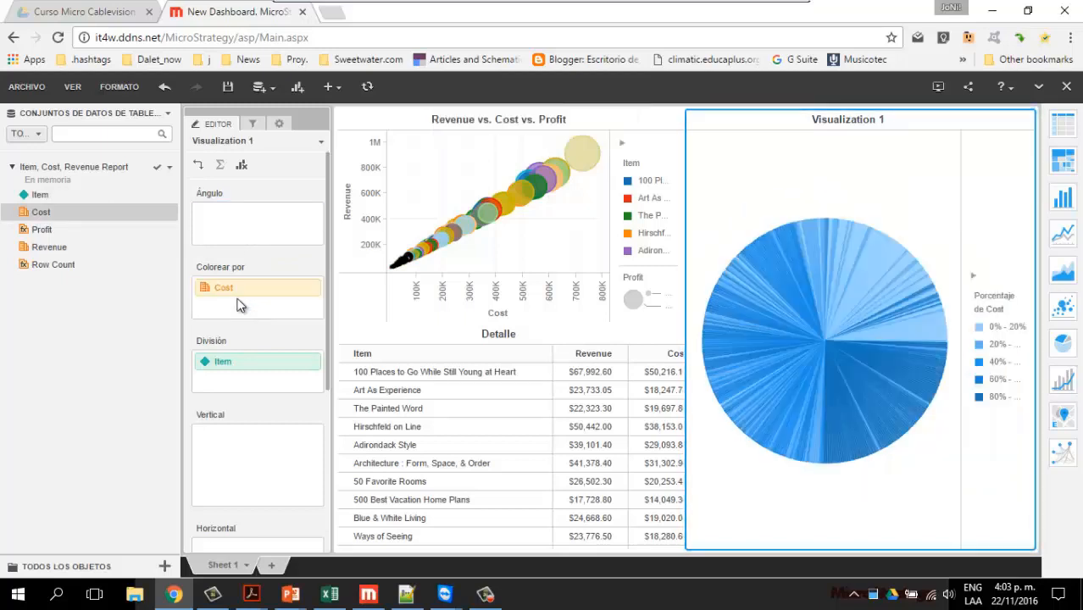
Move Cost to Ángulo and Item to Colorear por in the pie chart.
left_click_drag(238, 296, 249, 217)
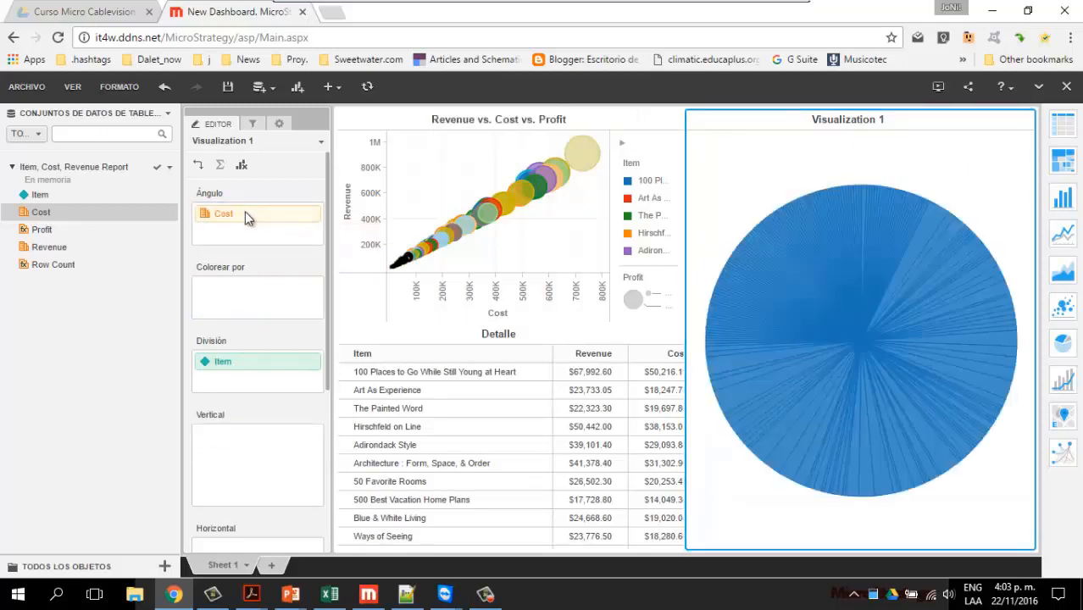
left_click_drag(237, 367, 245, 307)
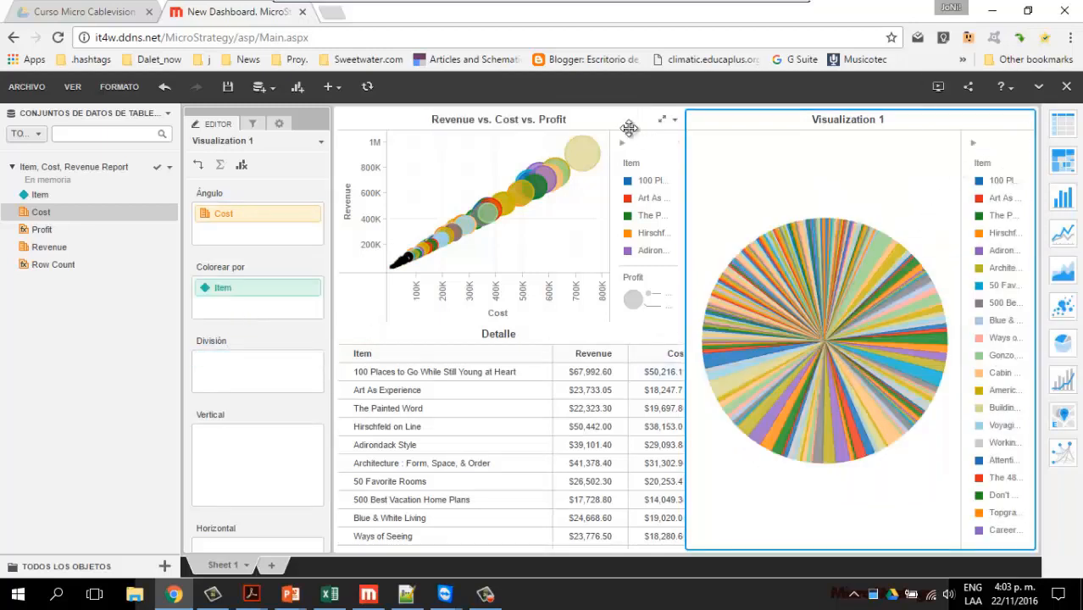
left_click(603, 125)
left_click(757, 119)
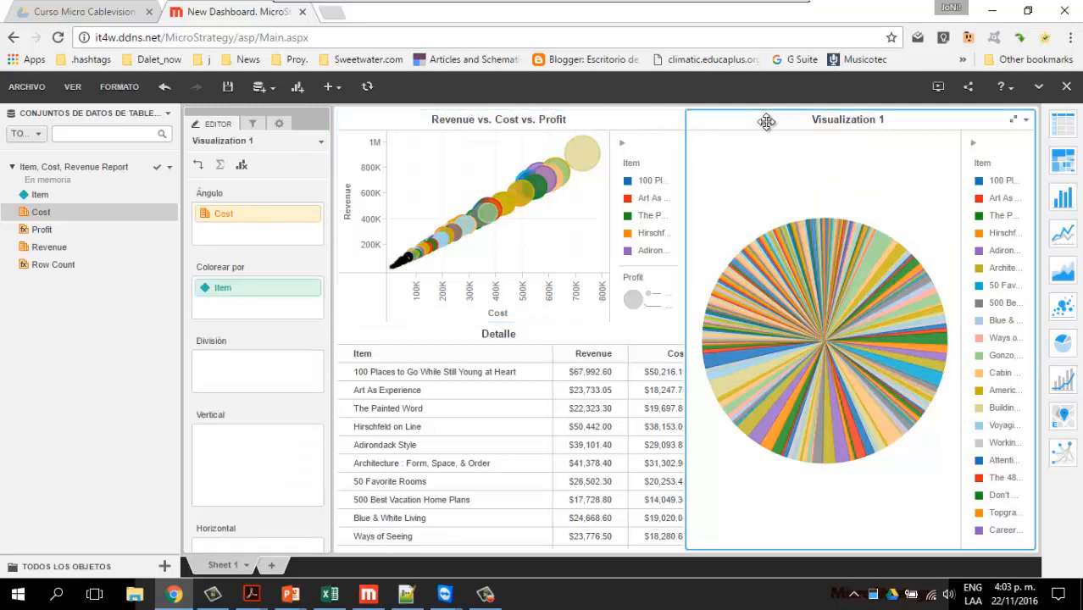
Add the pie chart, Visualization 1, as a target of the Revenue vs. Cost vs. Profit filter, alongside Detalle.
left_click(675, 121)
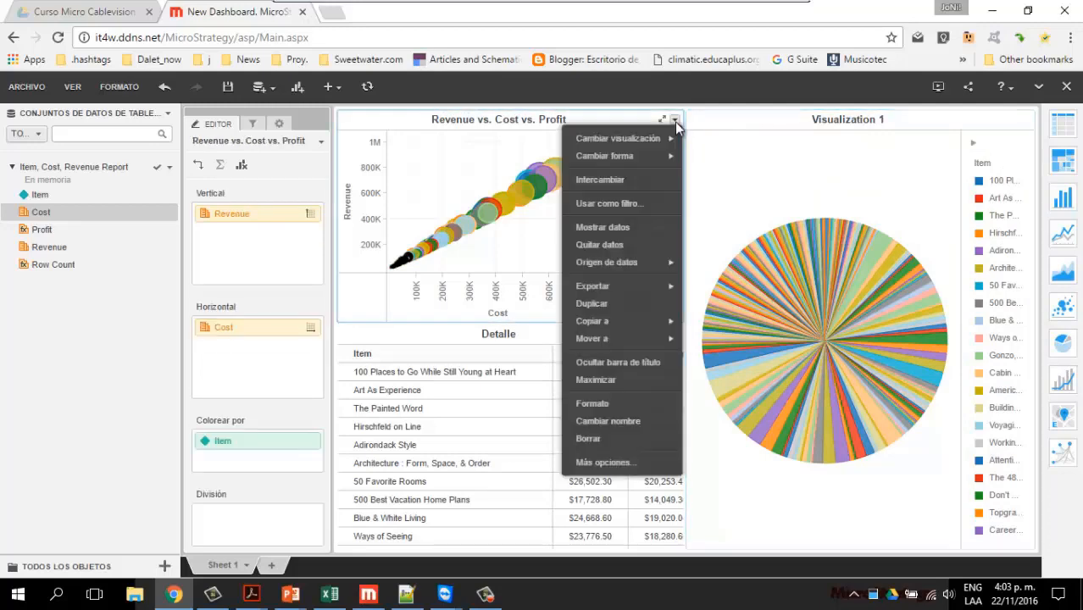
left_click(608, 204)
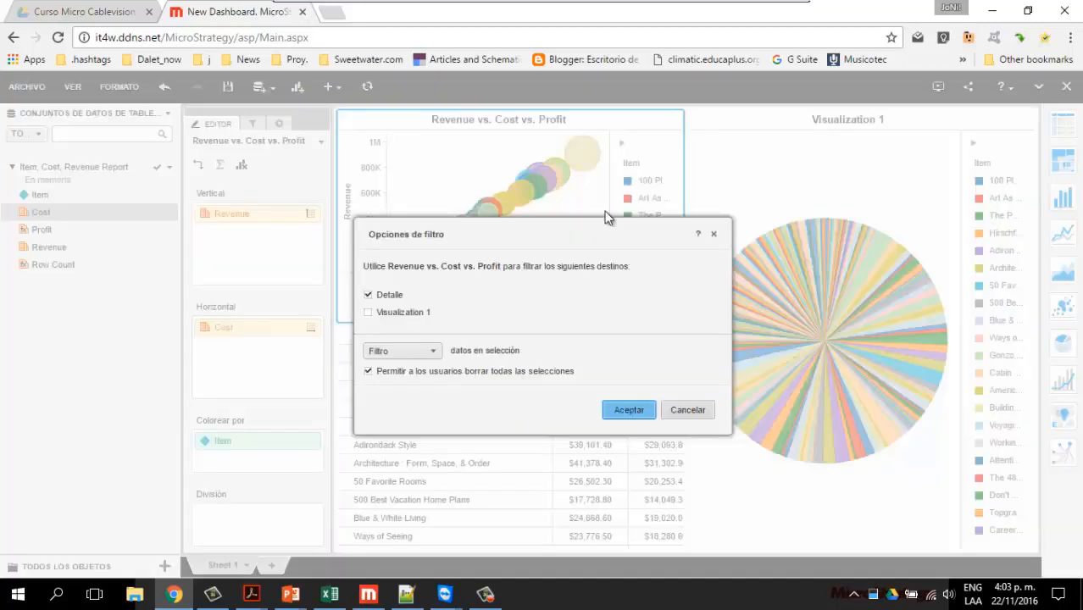
left_click(617, 409)
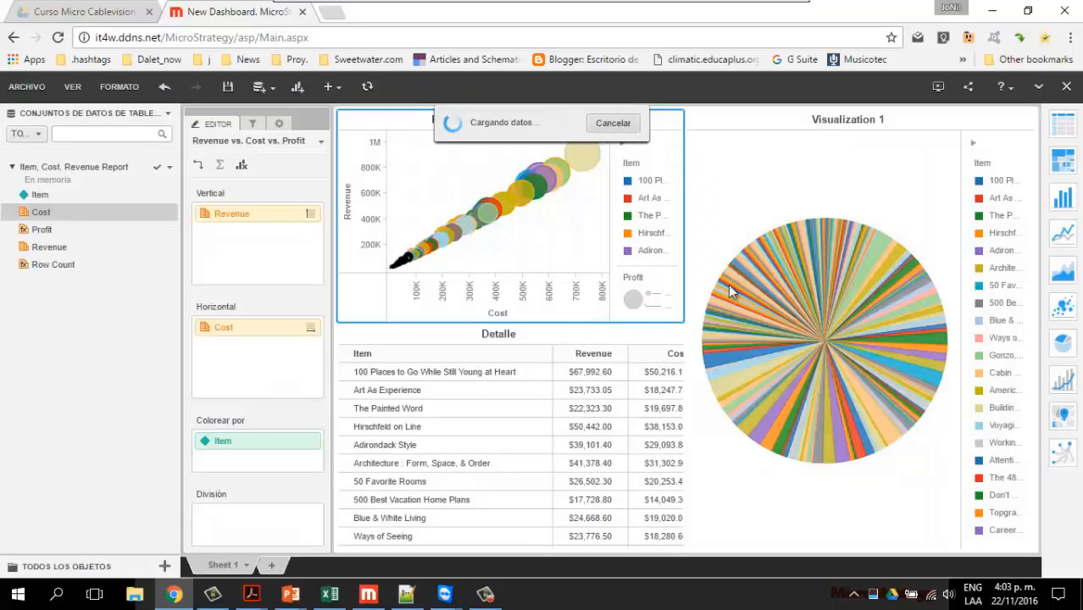
Rename the pie chart "Proporción de Ganancia" and replace Cost with Profit in its Ángulo.
double_click(900, 121)
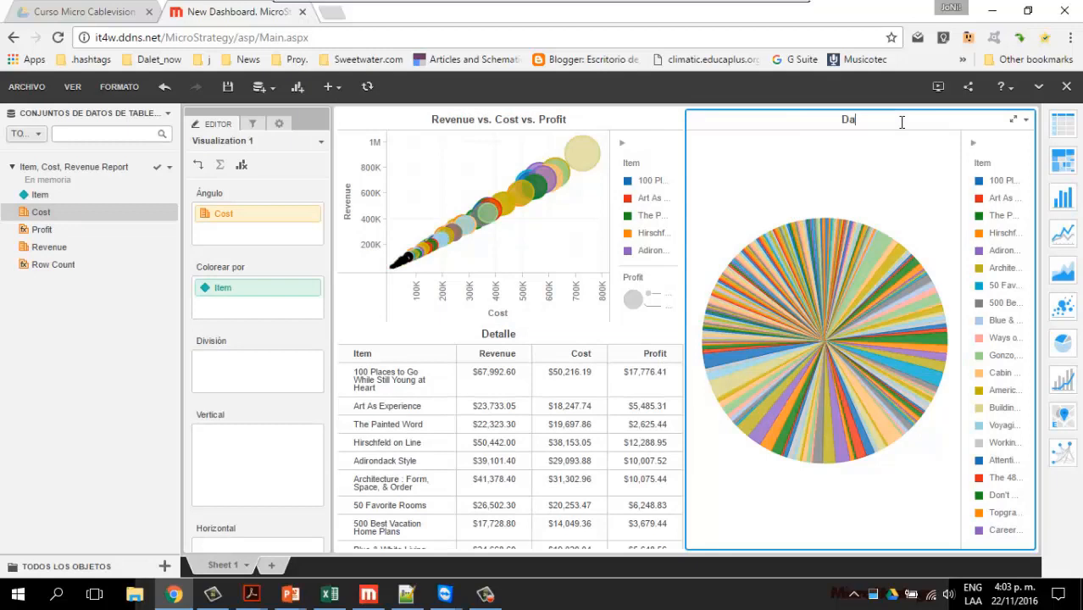
key("BackSpace")
key("BackSpace")
key("BackSpace")
type("Proporció")
type("n de ")
type("Cost")
key("BackSpace")
key("BackSpace")
key("BackSpace")
key("BackSpace")
type("Ganancia")
key("Return")
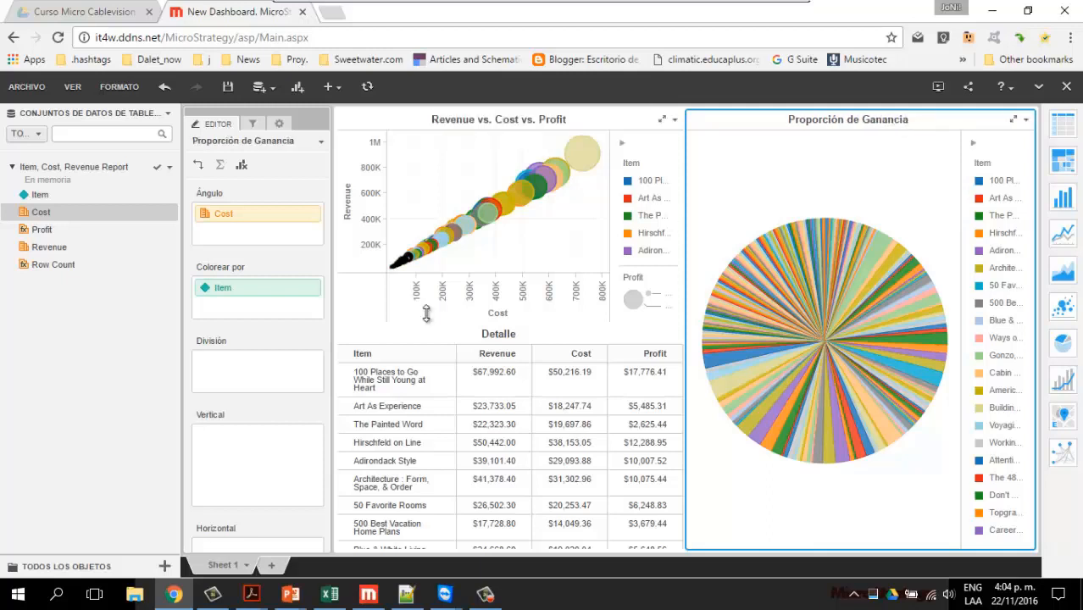
left_click_drag(41, 229, 246, 219)
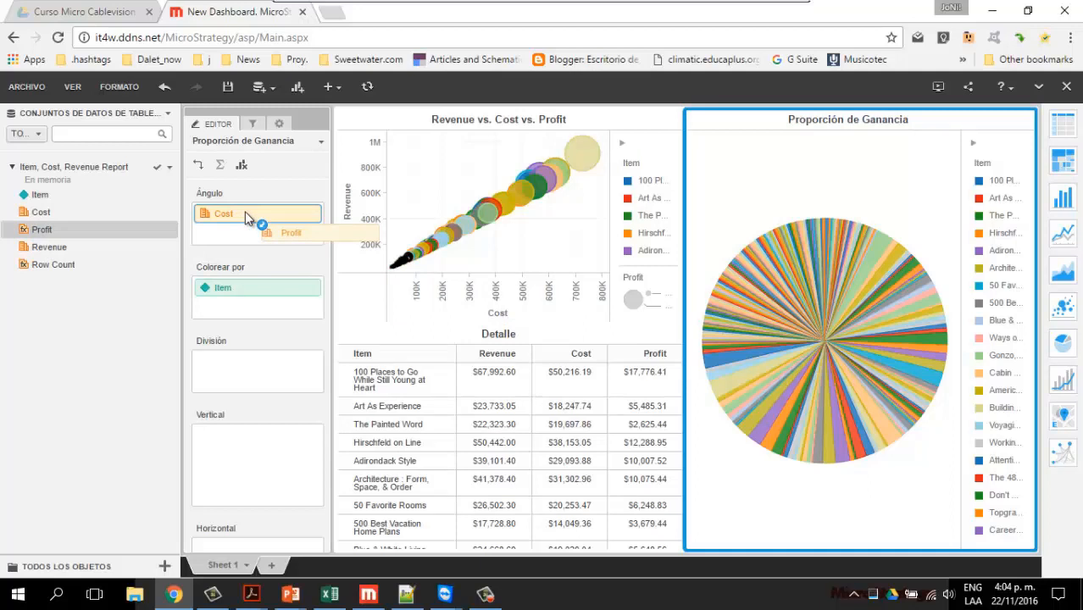
left_click_drag(245, 212, 245, 211)
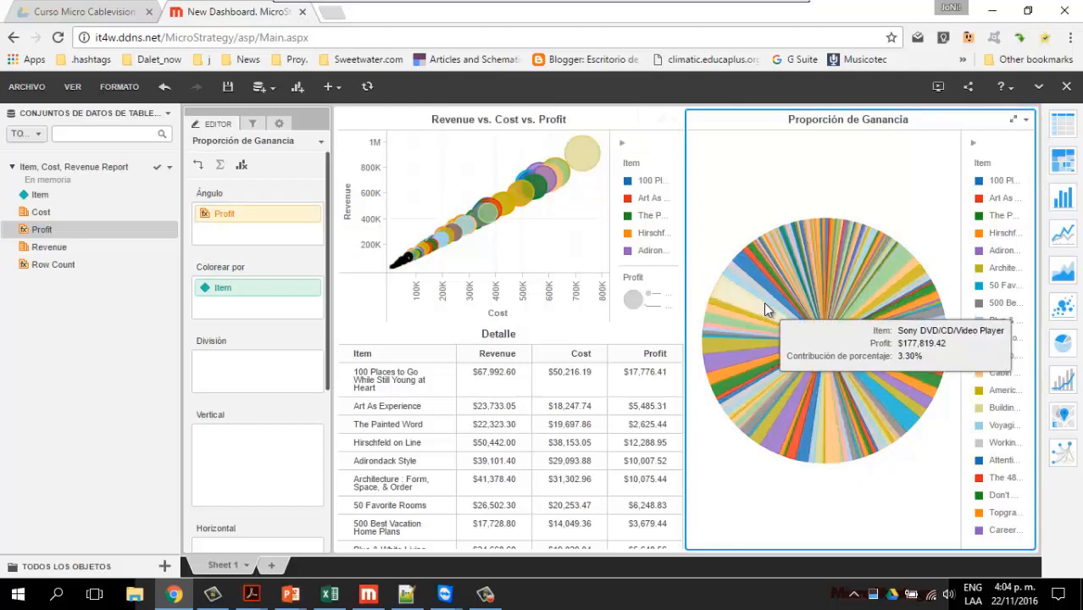
Test the filter by box-selecting successive groups of bubbles, ending with the highest-Revenue ones, and inspect the pie slices' contributions.
left_click_drag(395, 237, 429, 262)
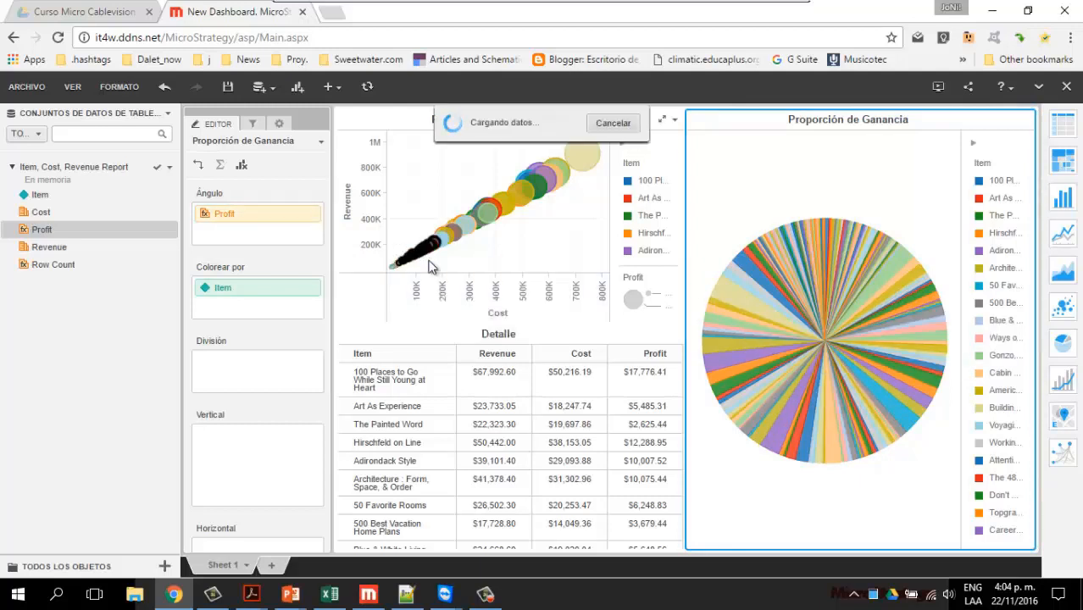
left_click(521, 197)
left_click_drag(500, 167, 540, 197)
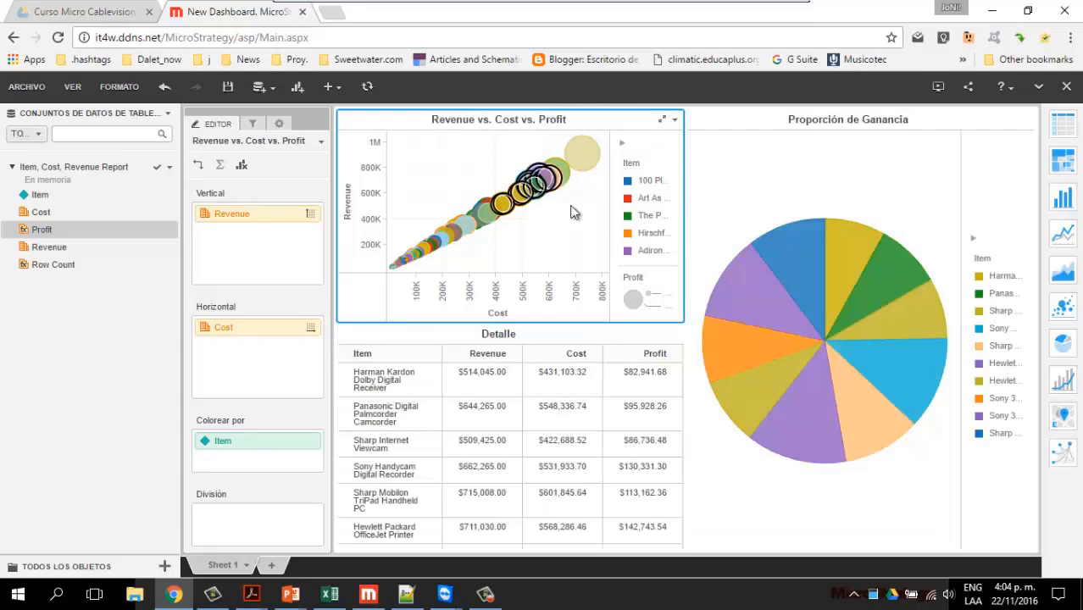
mouse_move(897, 373)
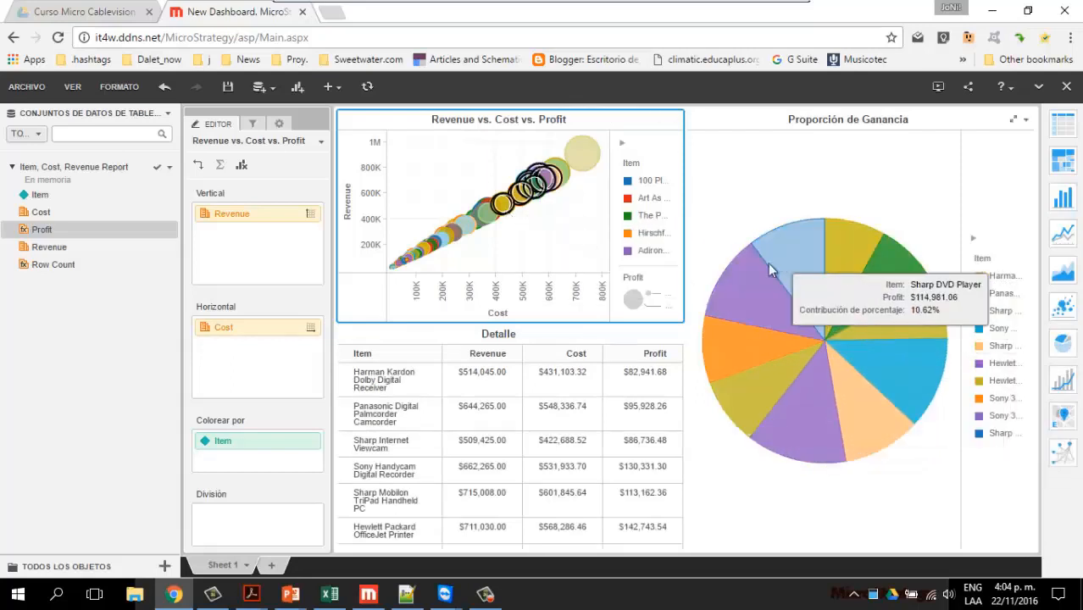
mouse_move(873, 359)
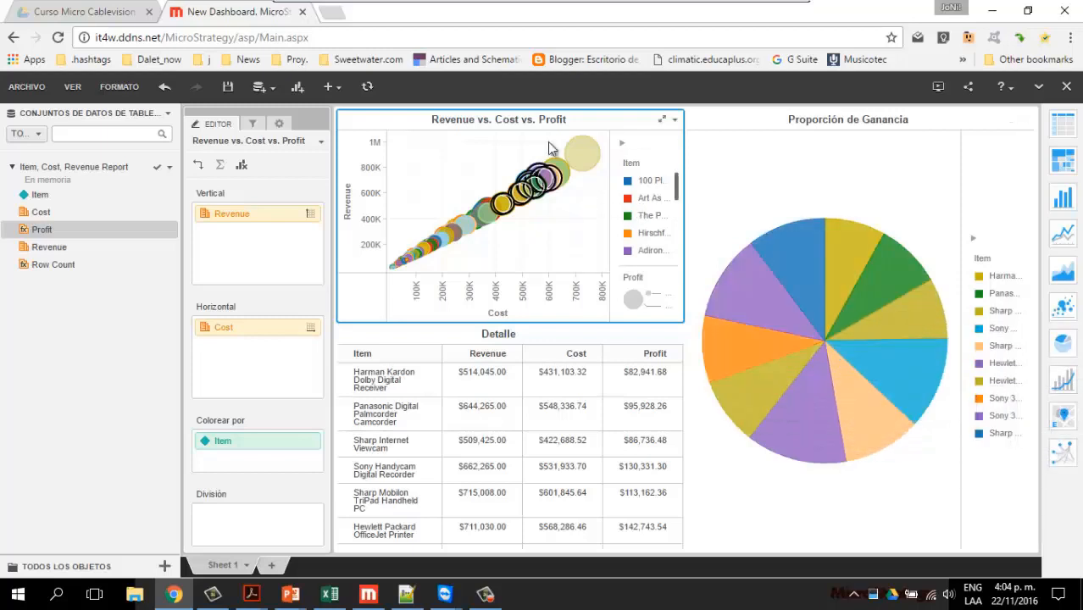
left_click_drag(602, 137, 551, 202)
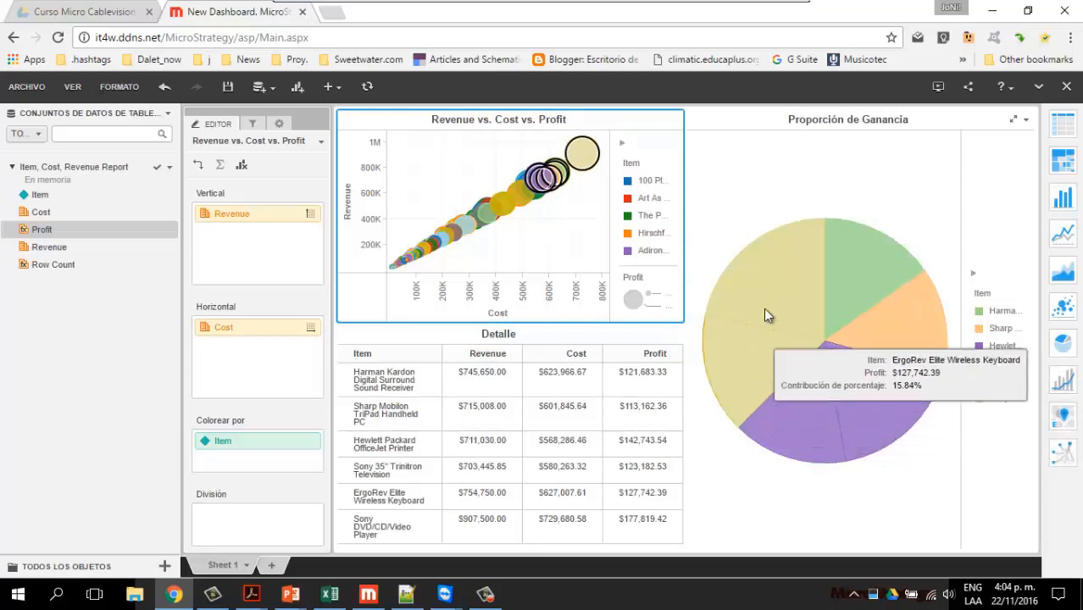
left_click(782, 119)
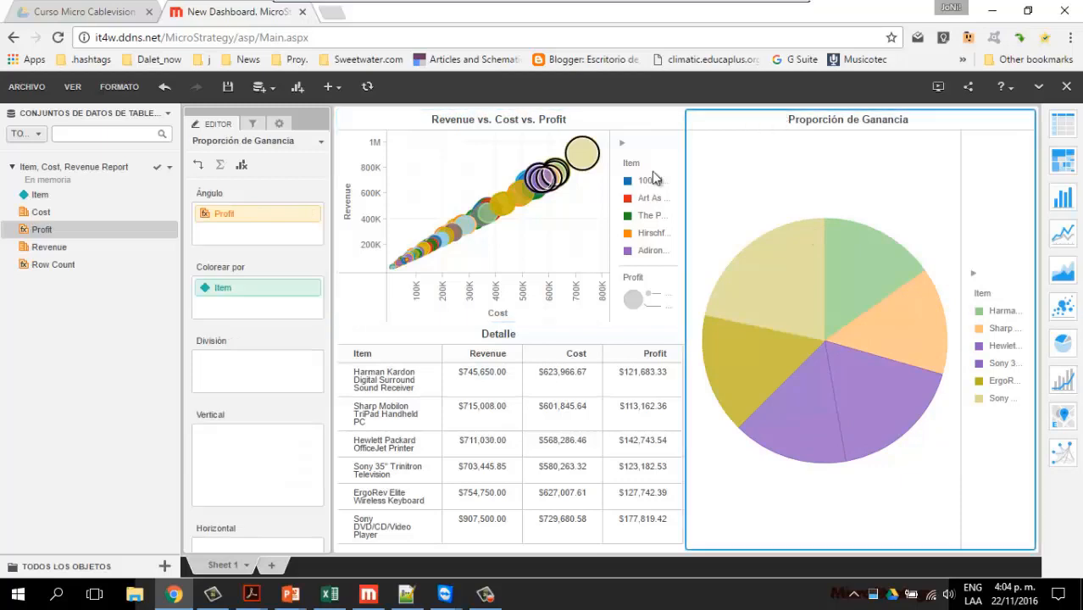
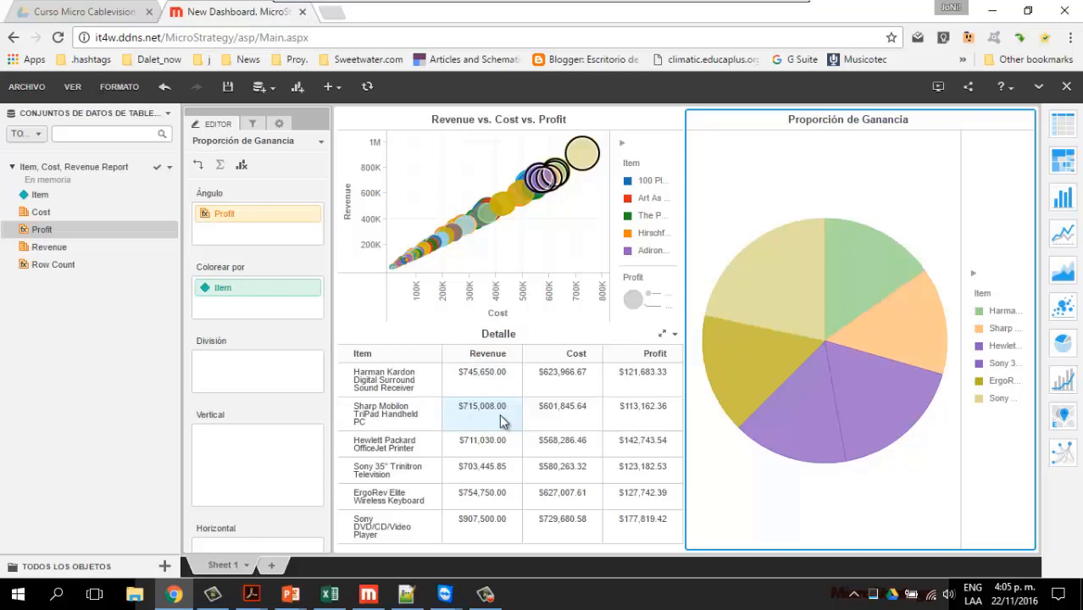
In presentation mode, replace the bubble selection with a box selection of bubbles from about 180K to 325K Cost.
left_click(939, 87)
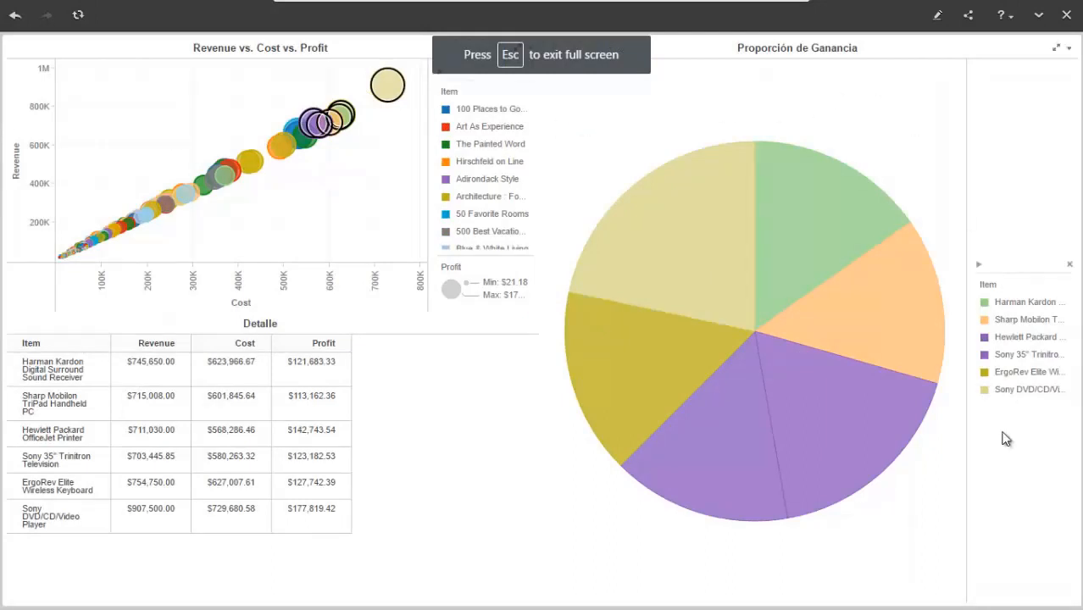
left_click(358, 232)
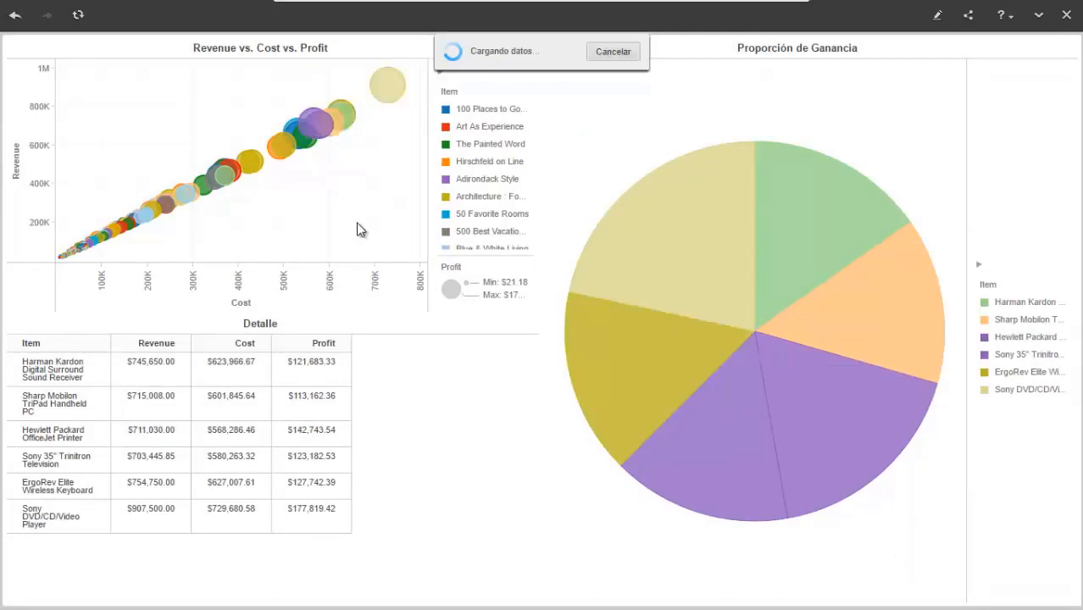
left_click(36, 399)
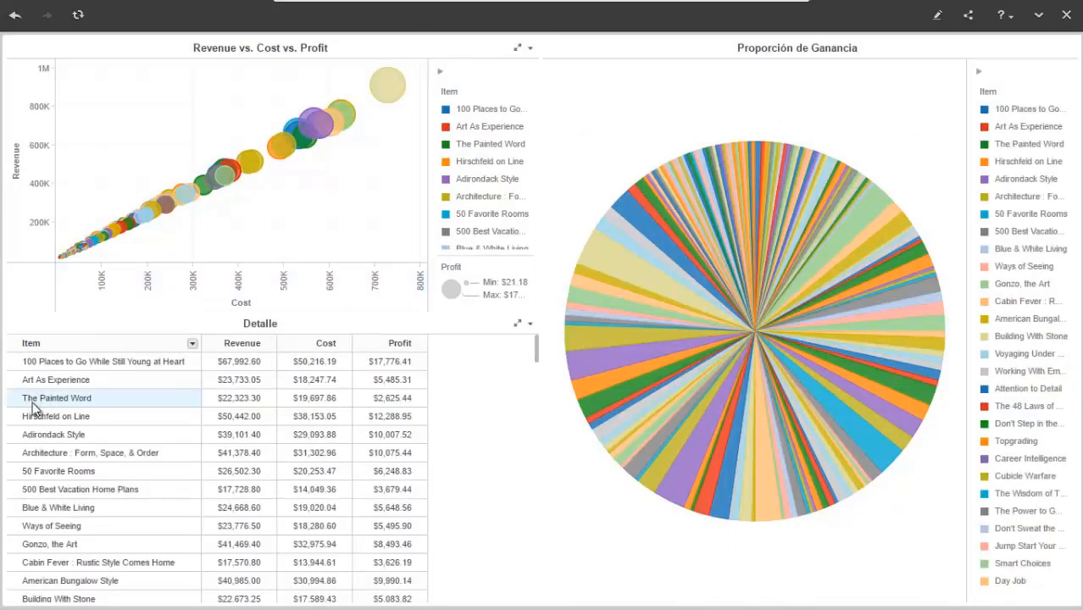
left_click_drag(124, 170, 195, 219)
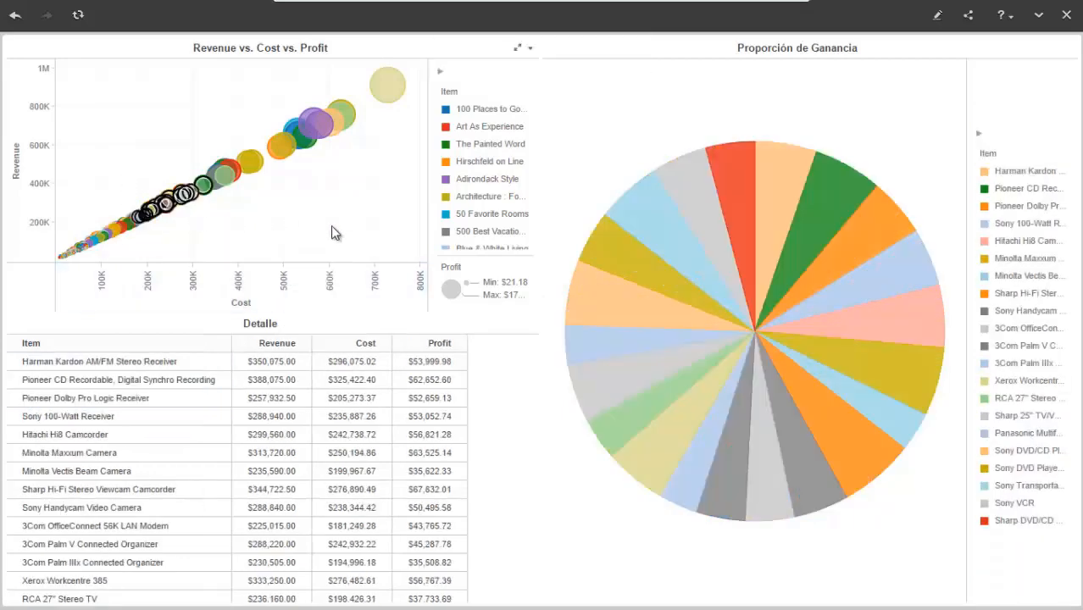
Show the data behind the Revenue vs. Cost vs. Profit chart and review the highlighted rows for the selected bubbles.
left_click(530, 50)
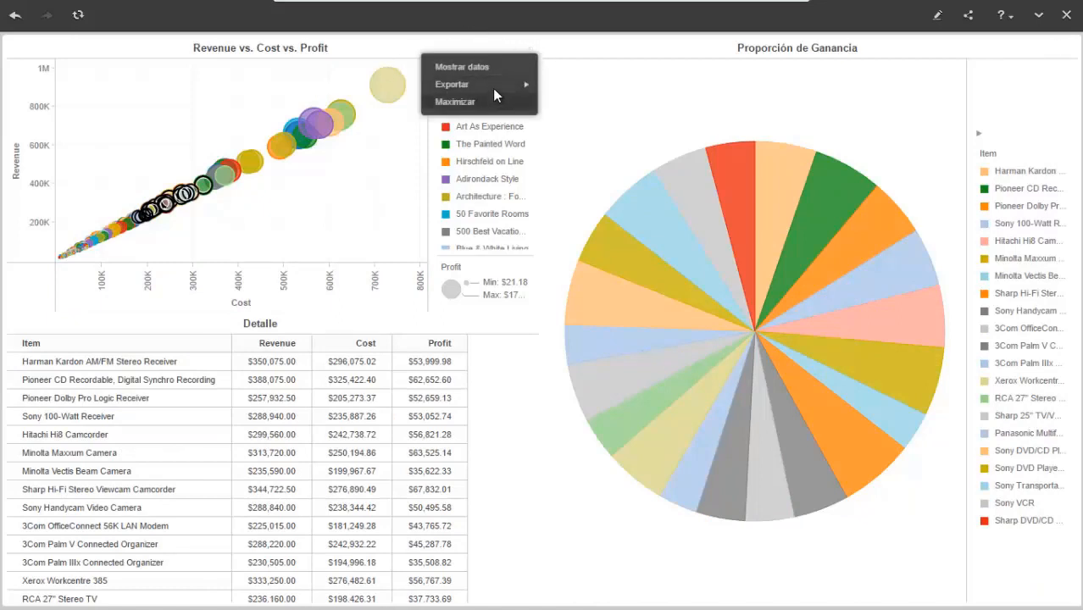
mouse_move(491, 83)
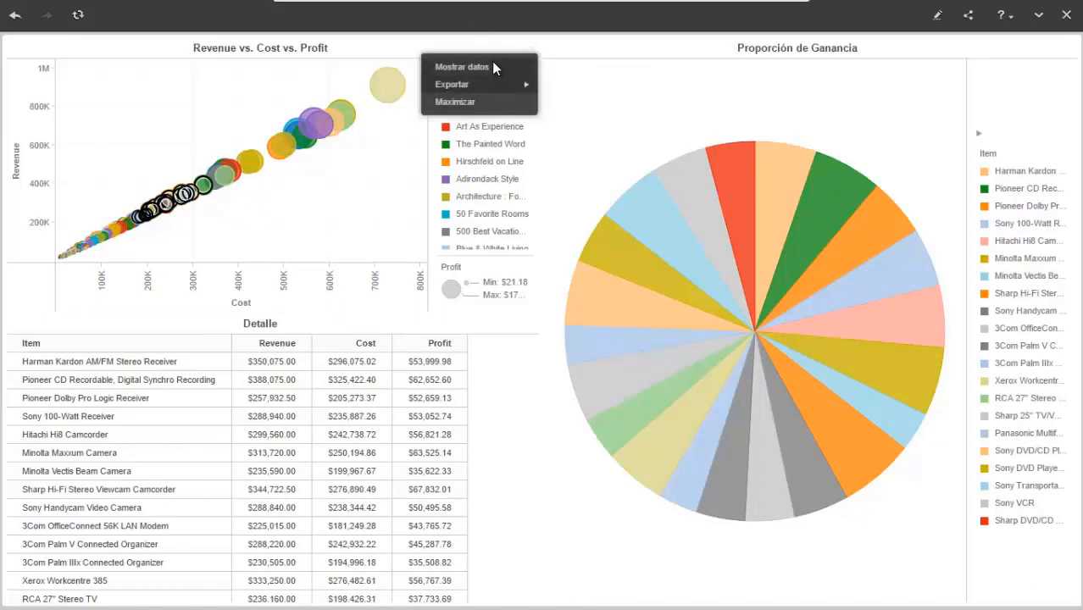
left_click(354, 49)
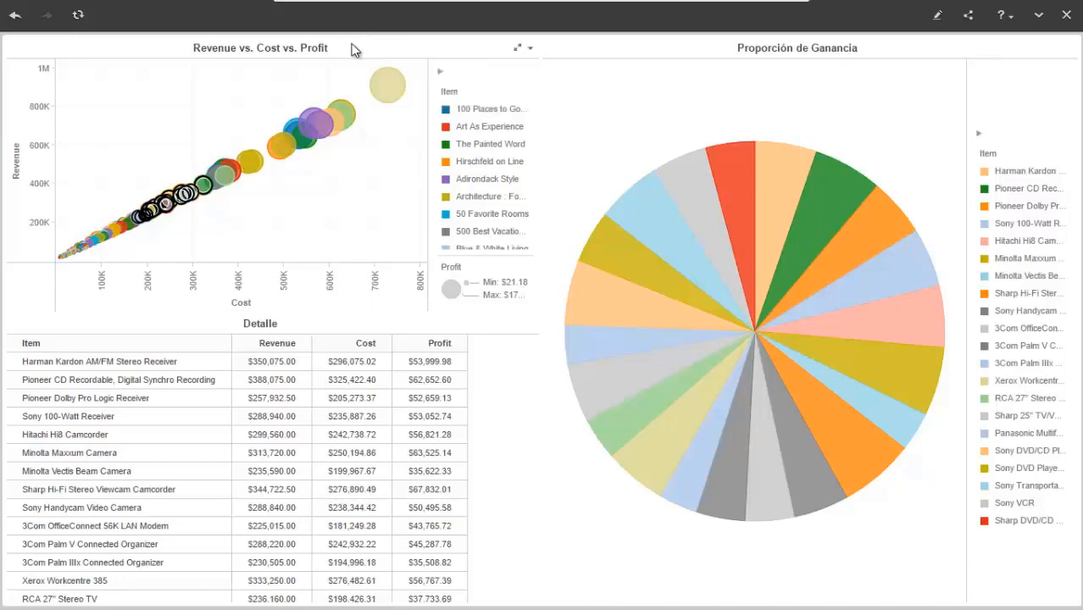
left_click(529, 50)
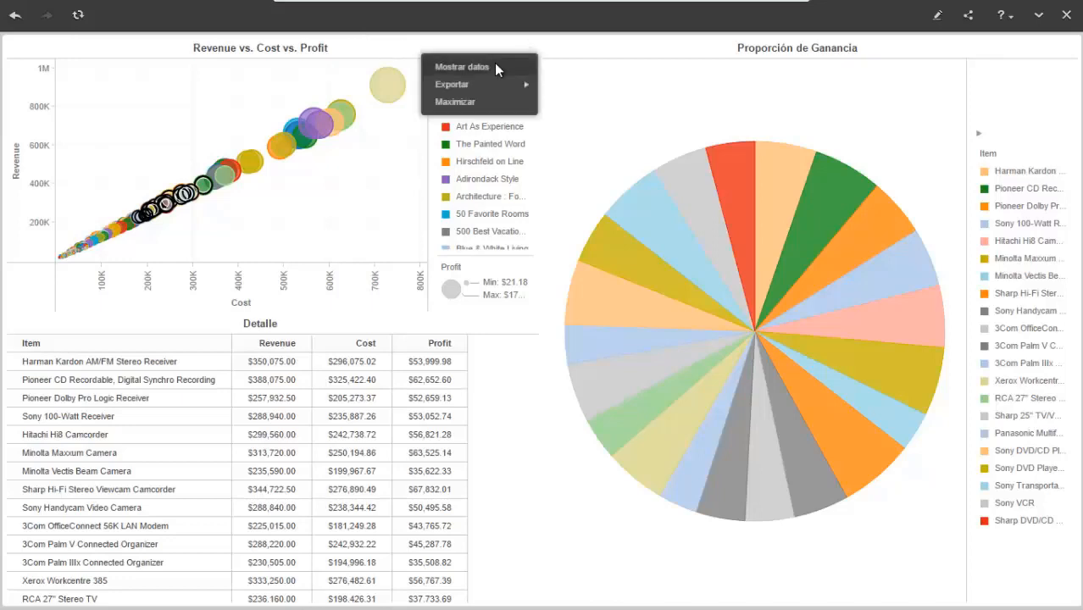
left_click(493, 66)
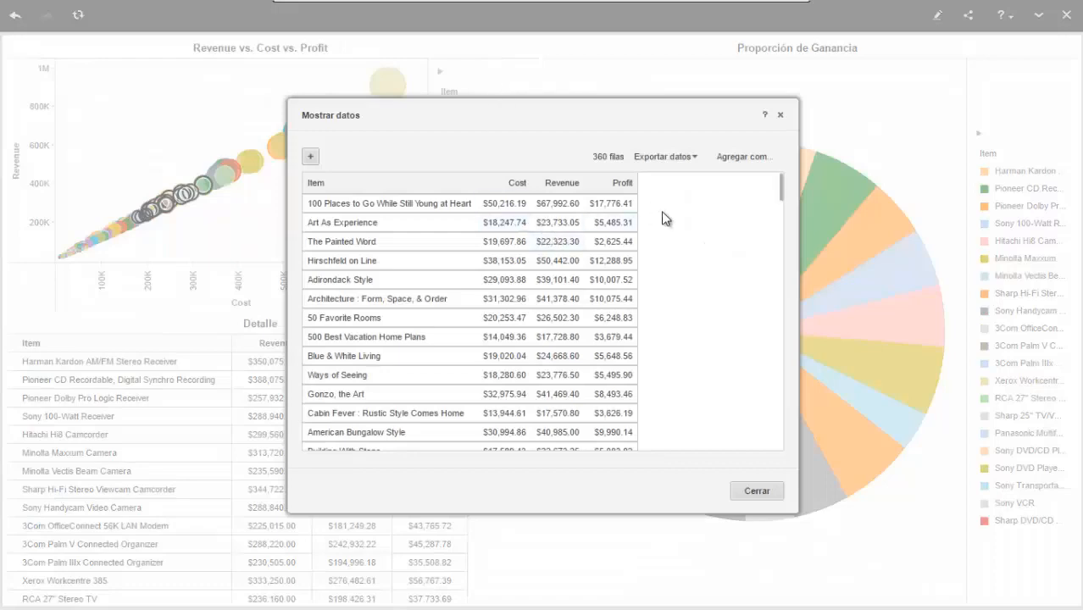
scroll(693, 209, "down", 15)
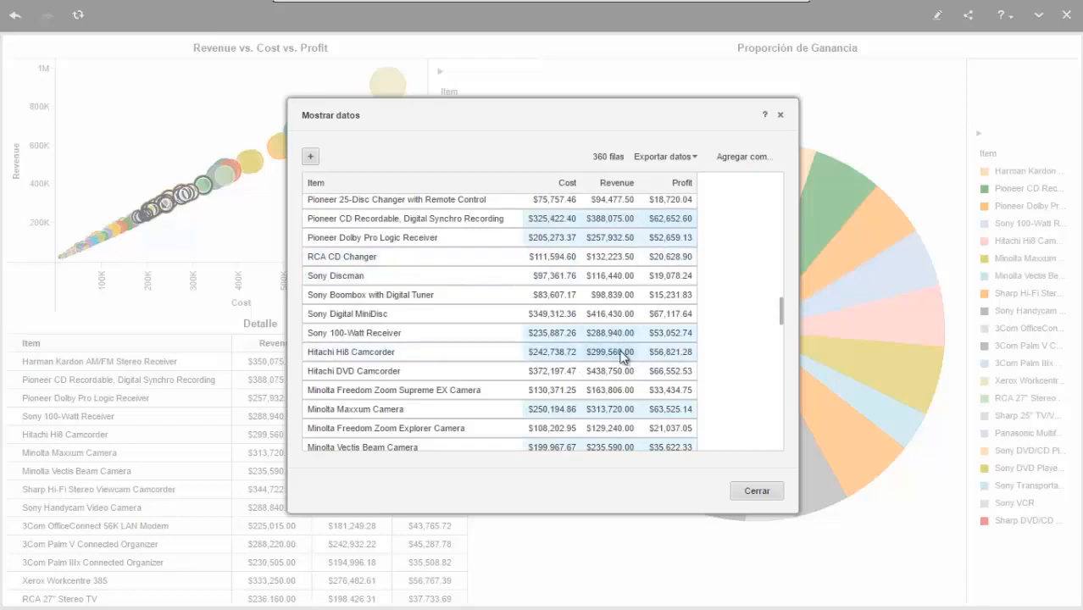
scroll(593, 346, "down", 8)
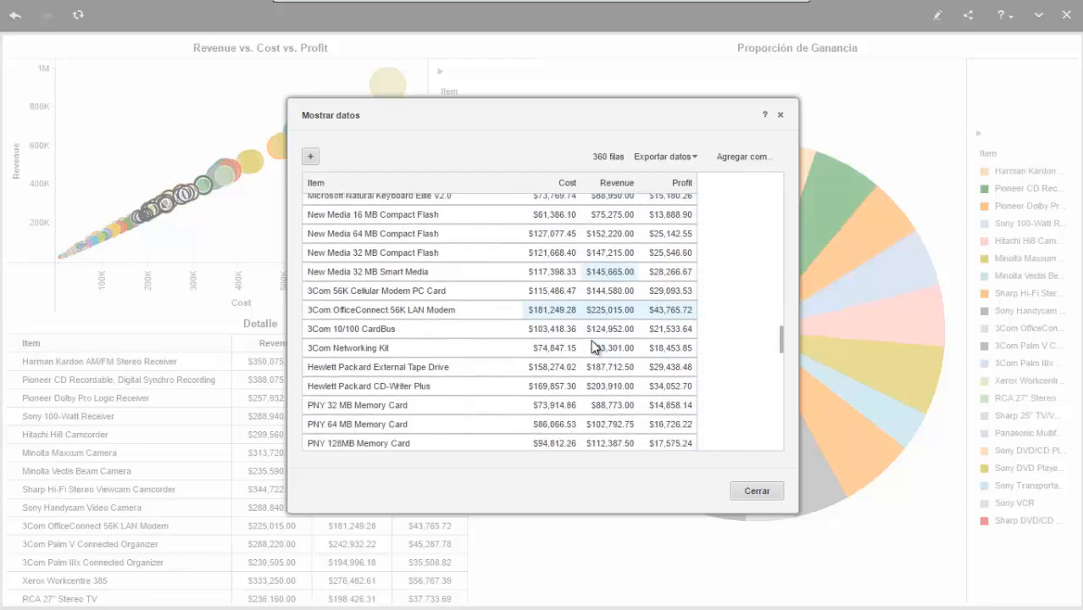
scroll(592, 346, "down", 3)
scroll(592, 346, "up", 10)
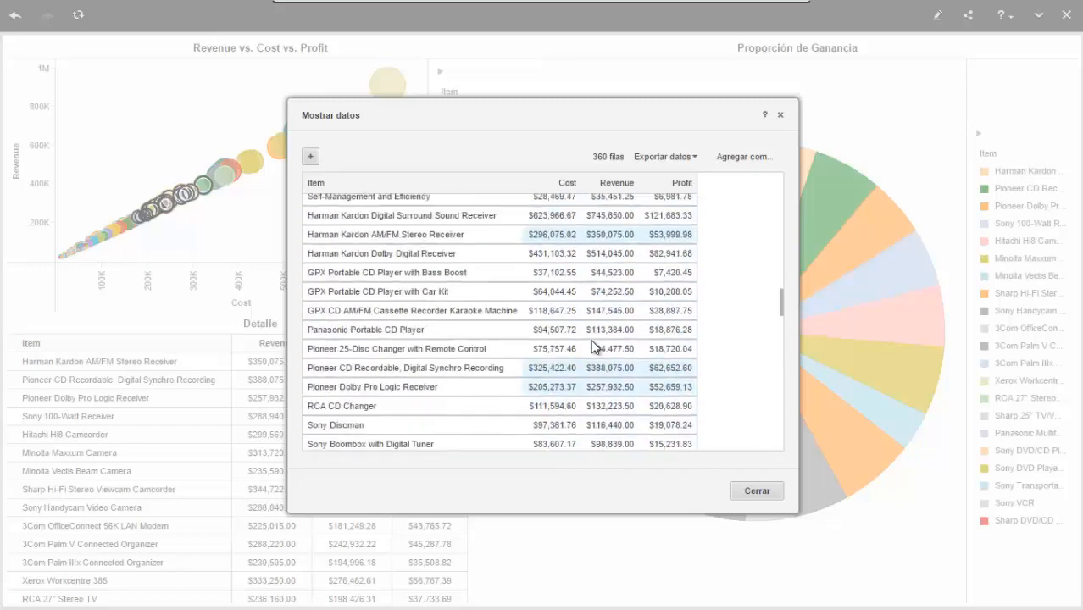
Export the chart's data to Excel and open the downloaded New Dashboard.xlsx.
left_click(683, 158)
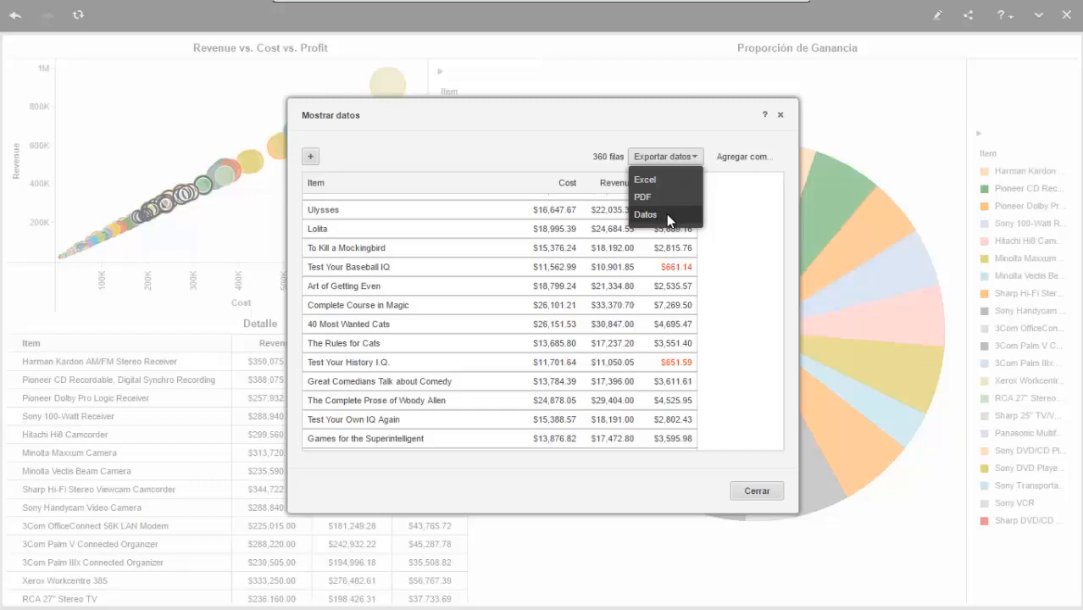
left_click(657, 179)
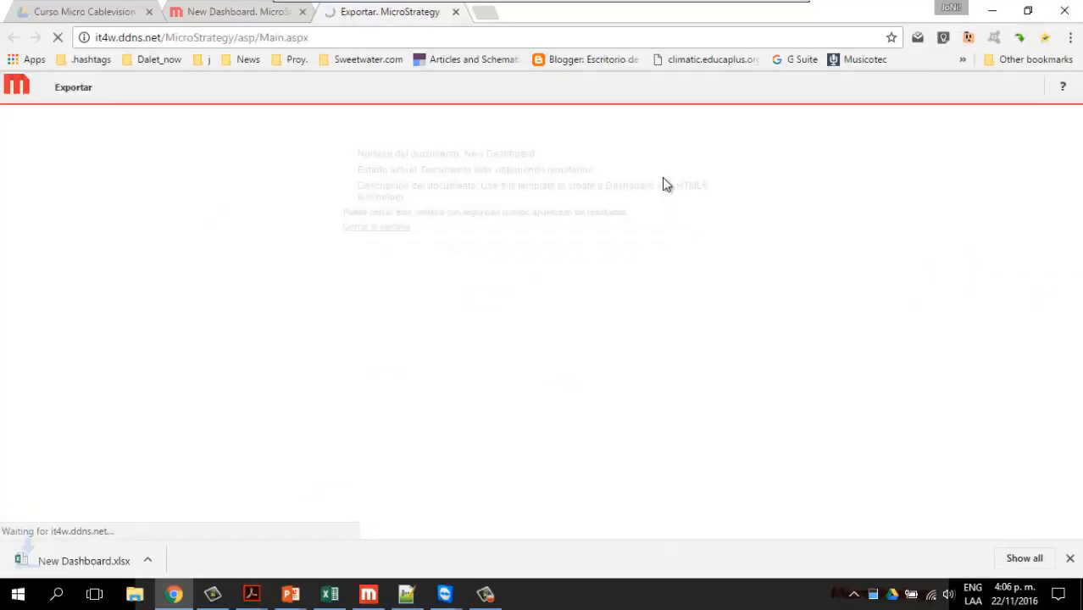
left_click(89, 563)
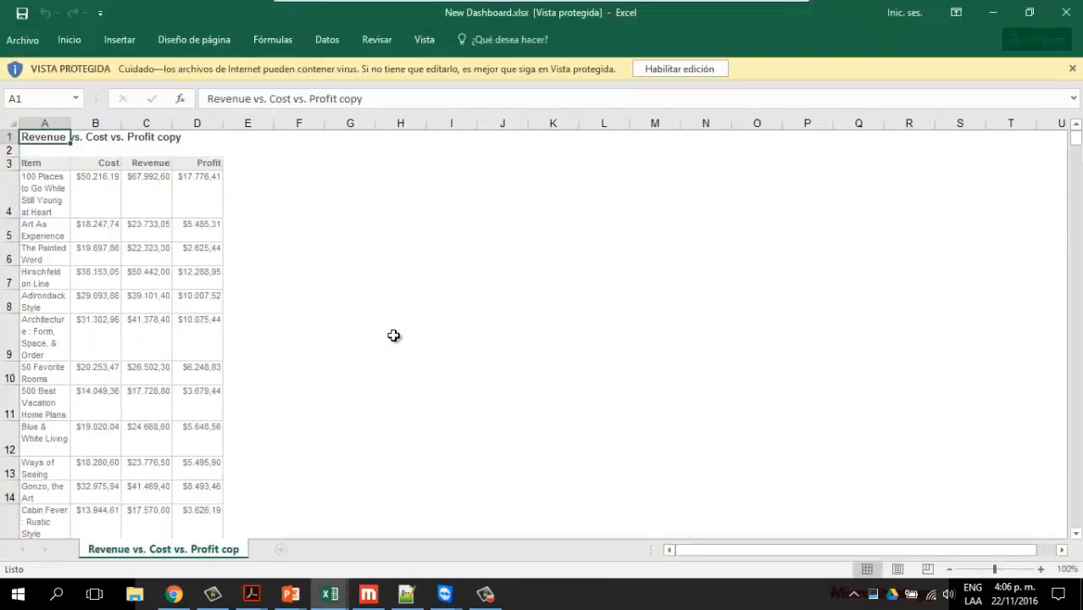
Review the exported rows and widen all the worksheet's columns equally to make the item names easier to read.
scroll(393, 336, "down", 5)
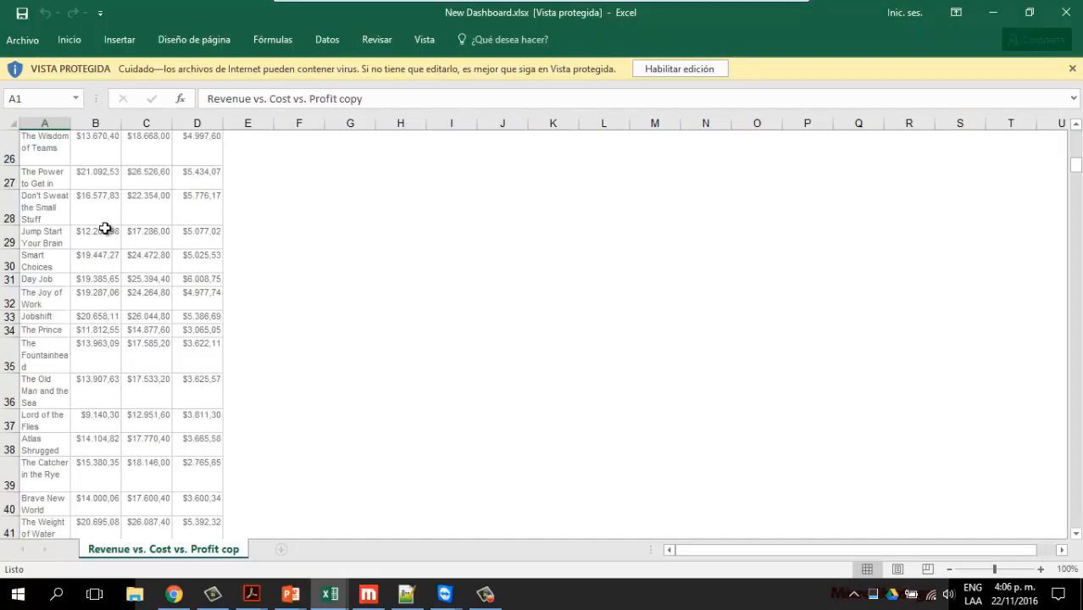
scroll(105, 227, "up", 5)
left_click(12, 125)
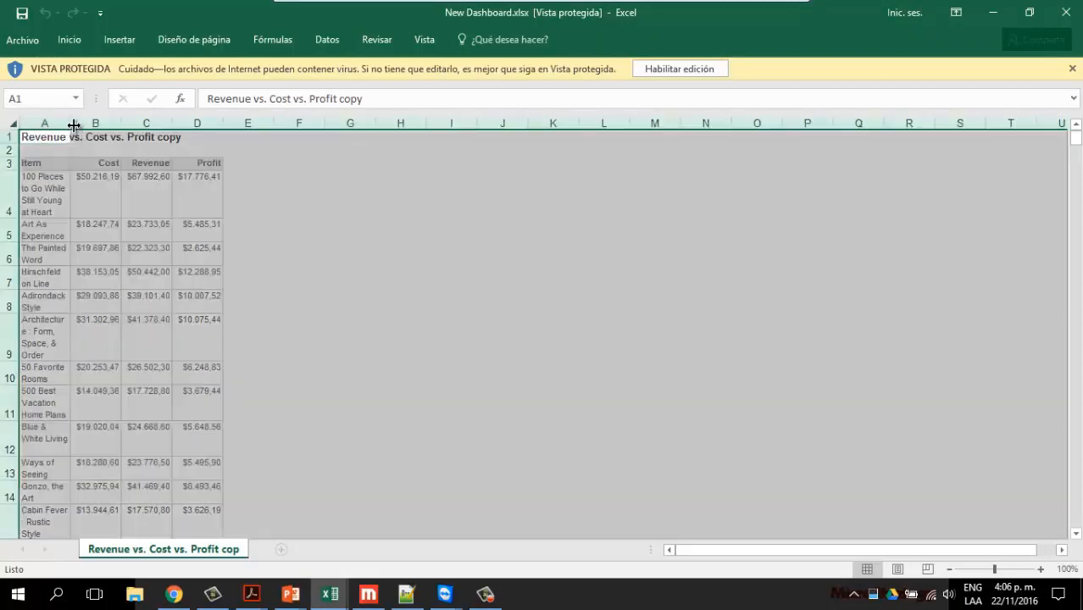
double_click(101, 122)
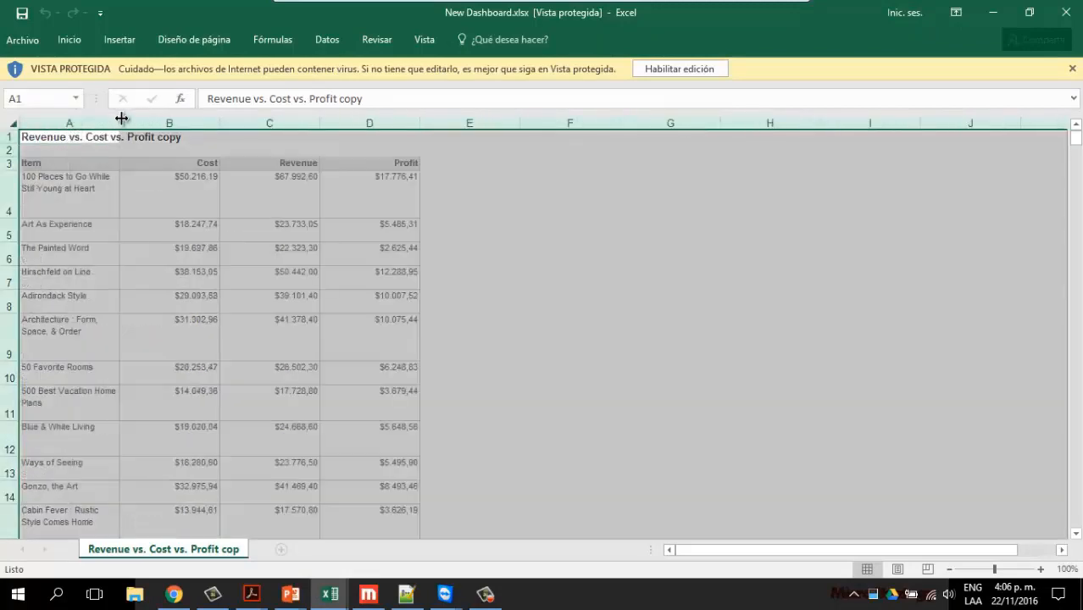
Fit the heights of all worksheet rows to their contents and return to the dashboard's data view.
double_click(15, 168)
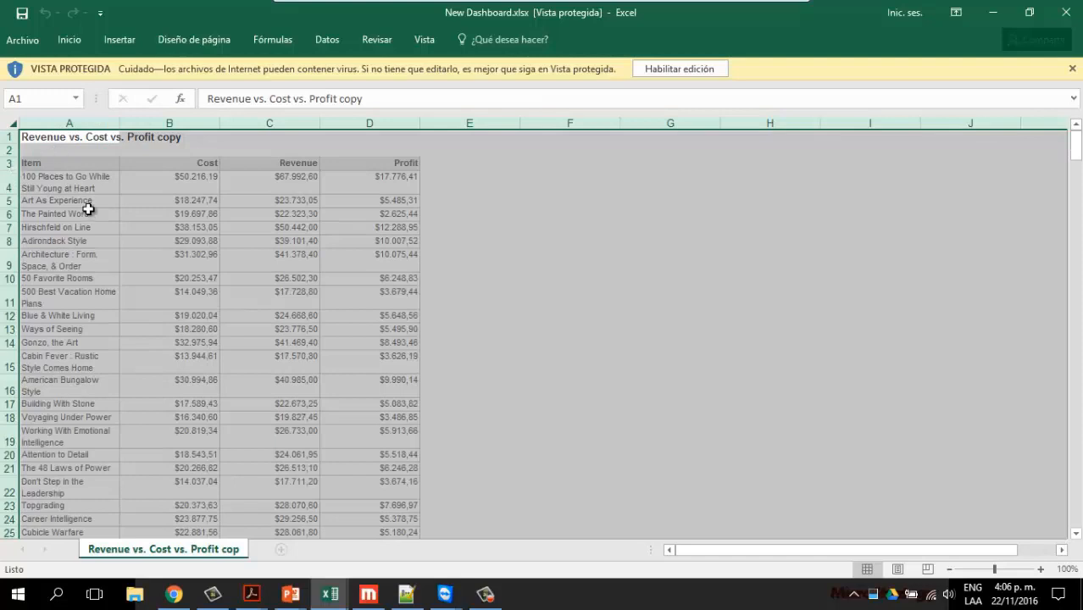
left_click(71, 138)
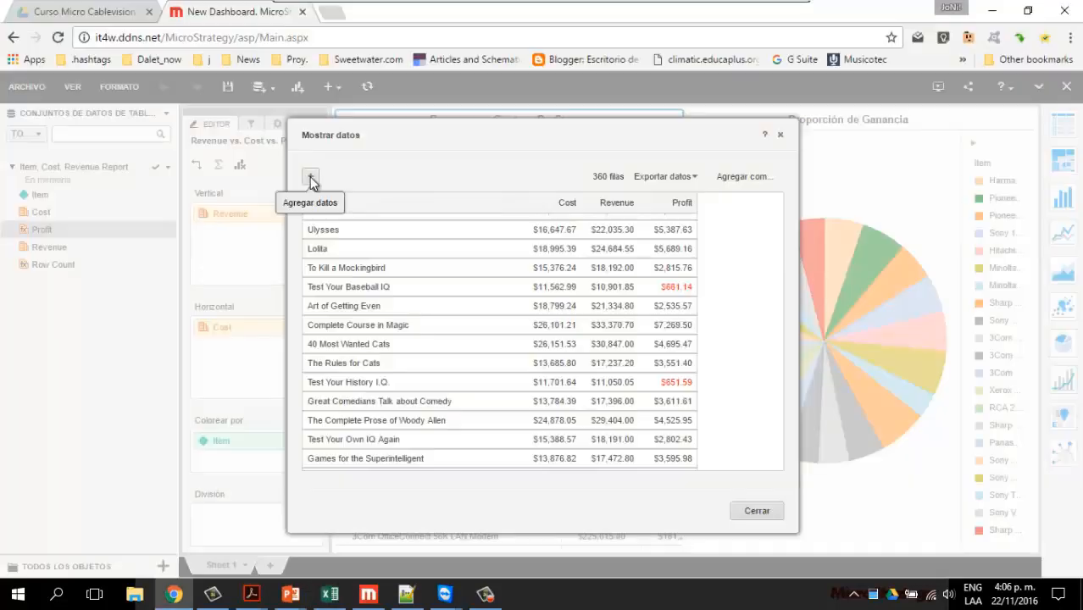
Check which other attributes and metrics can be added to the displayed data, then close the data view without adding any.
left_click(310, 176)
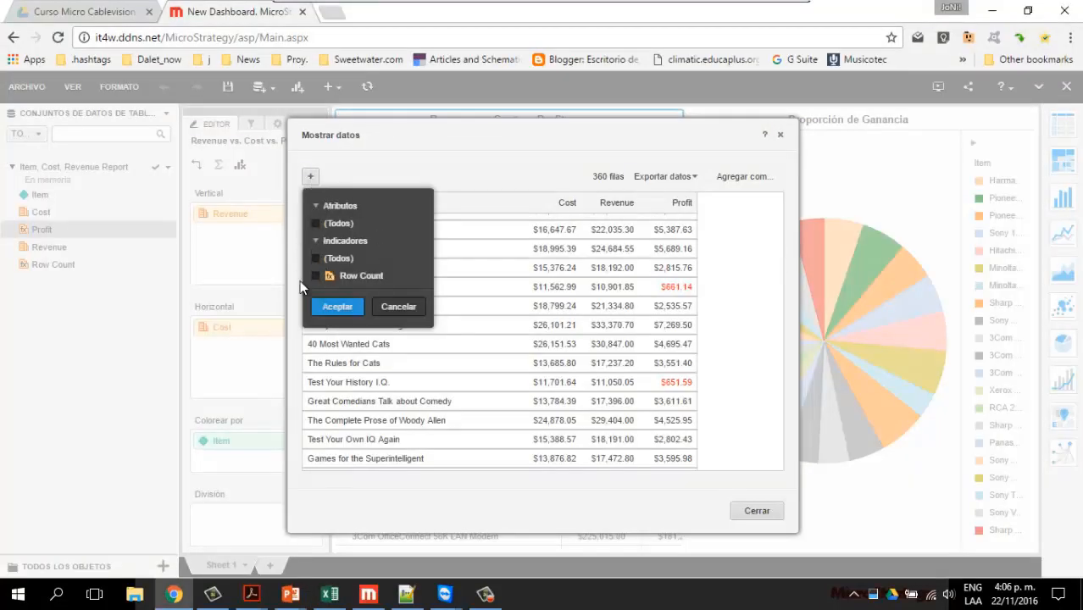
left_click(406, 307)
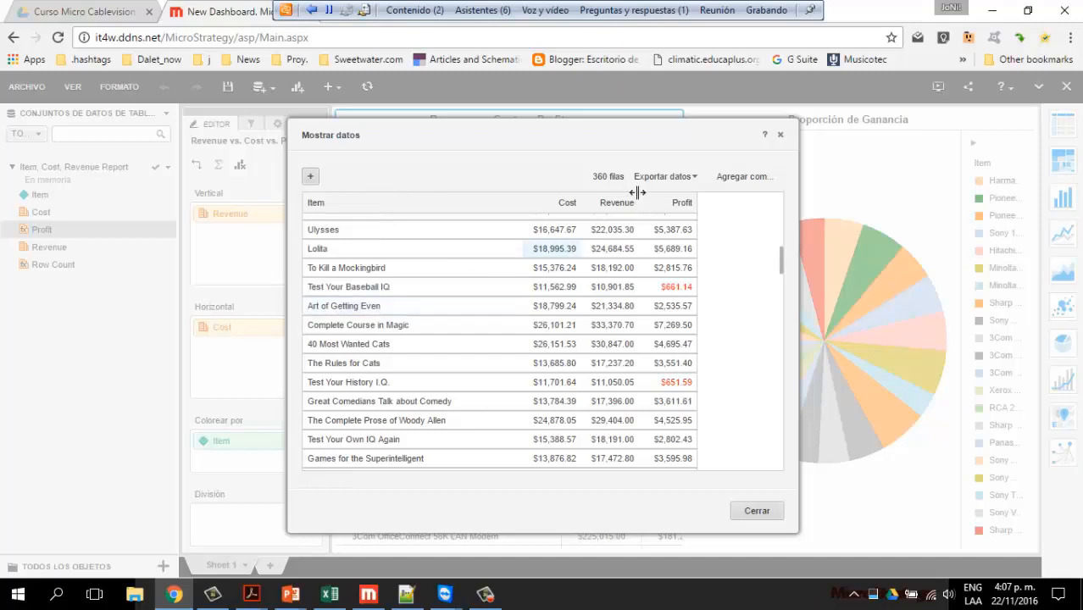
left_click(695, 178)
left_click(780, 135)
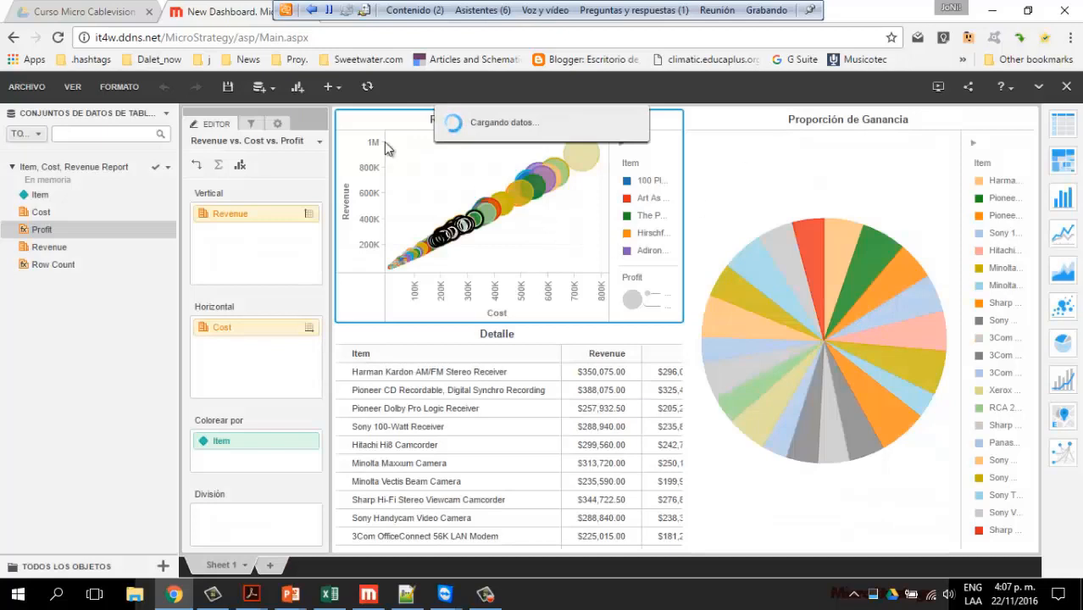
Read the meeting attendee's full question in the Q&A list, then return to the dashboard.
left_click(643, 10)
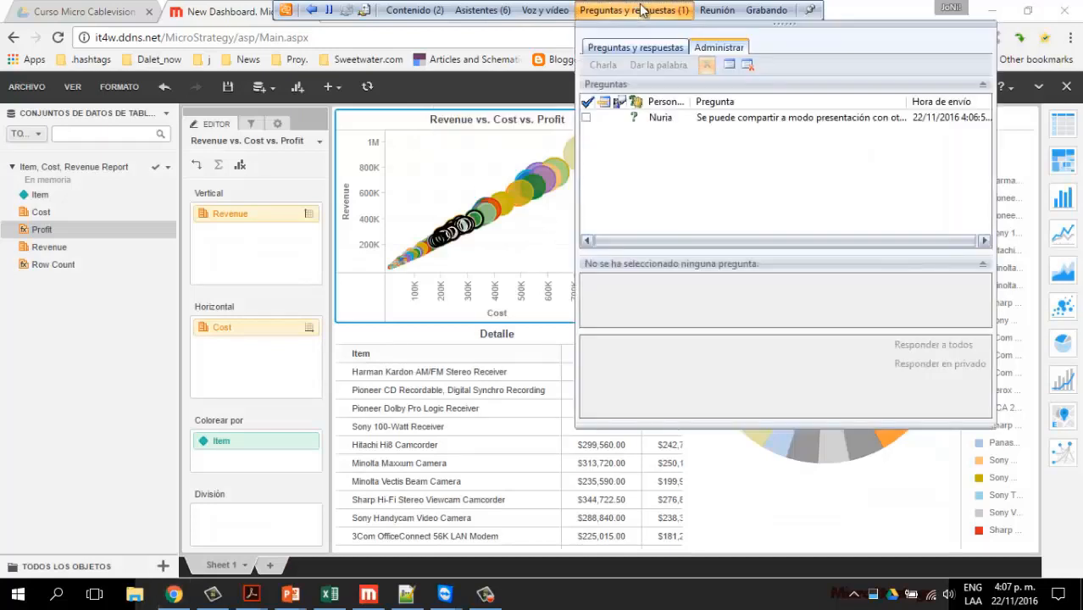
left_click(754, 120)
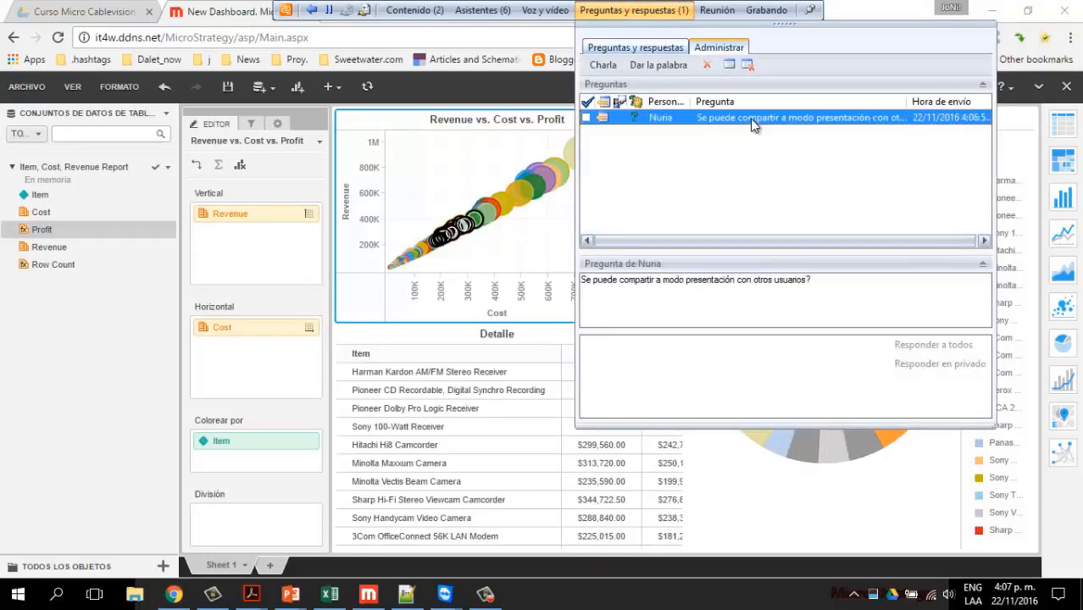
left_click(497, 123)
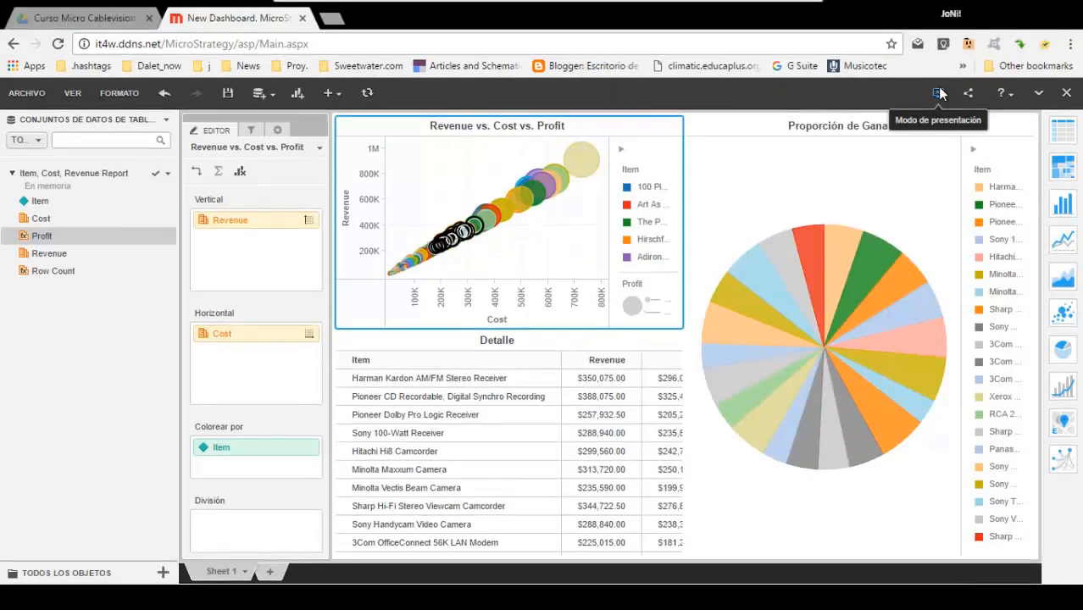
Try to share the unsaved dashboard from presentation mode, then return to editing.
left_click(939, 87)
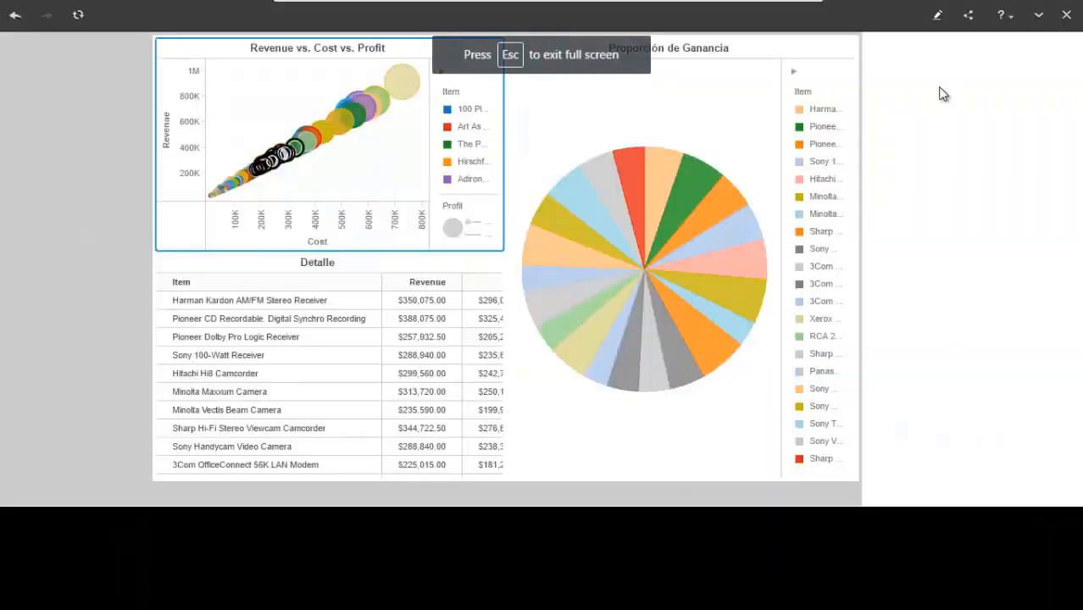
left_click(971, 16)
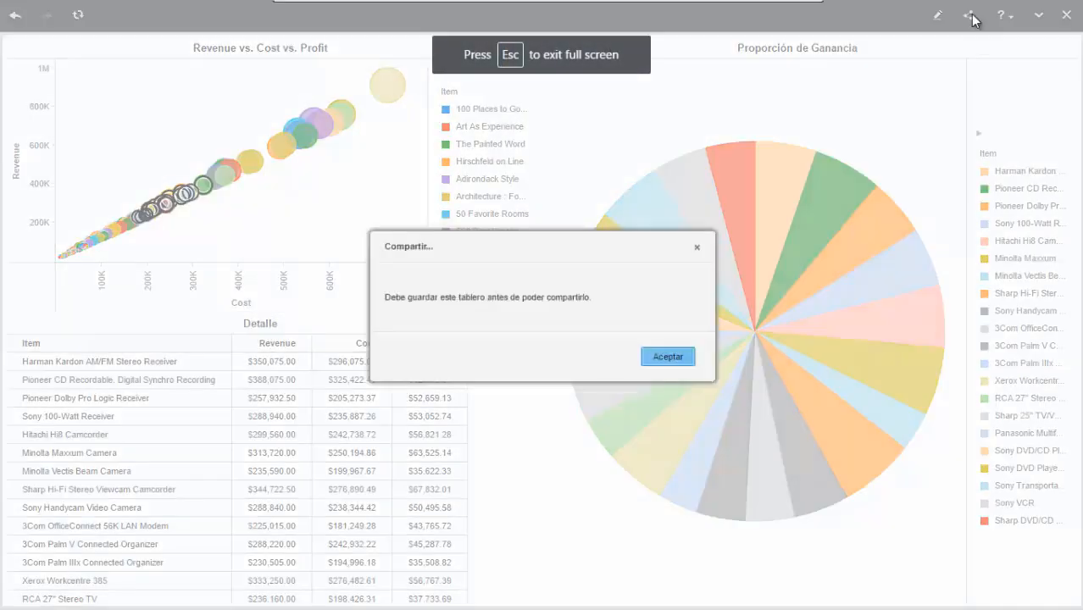
left_click(668, 357)
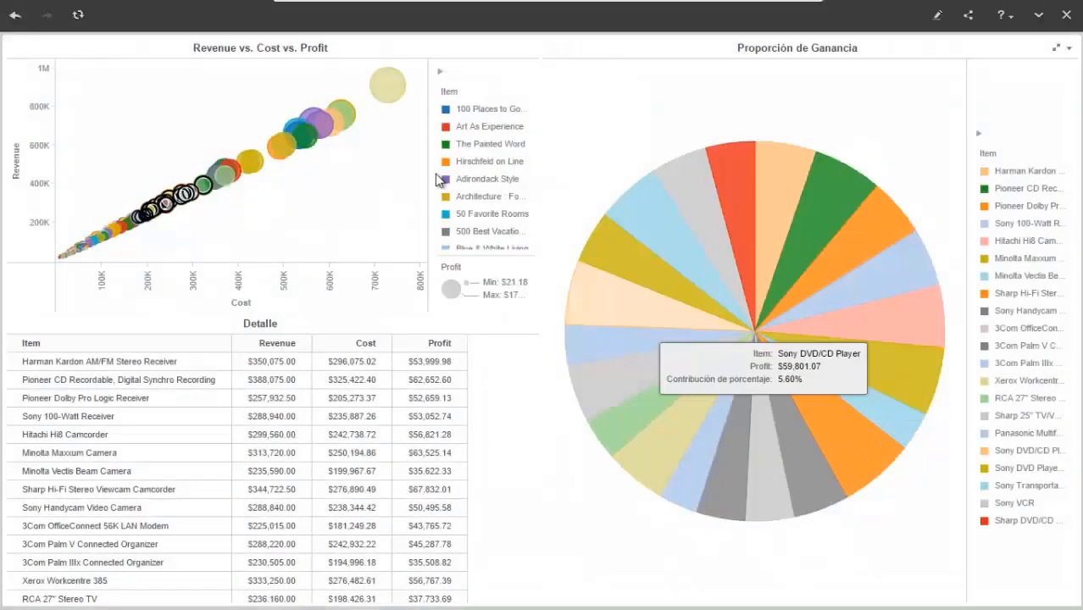
left_click(937, 16)
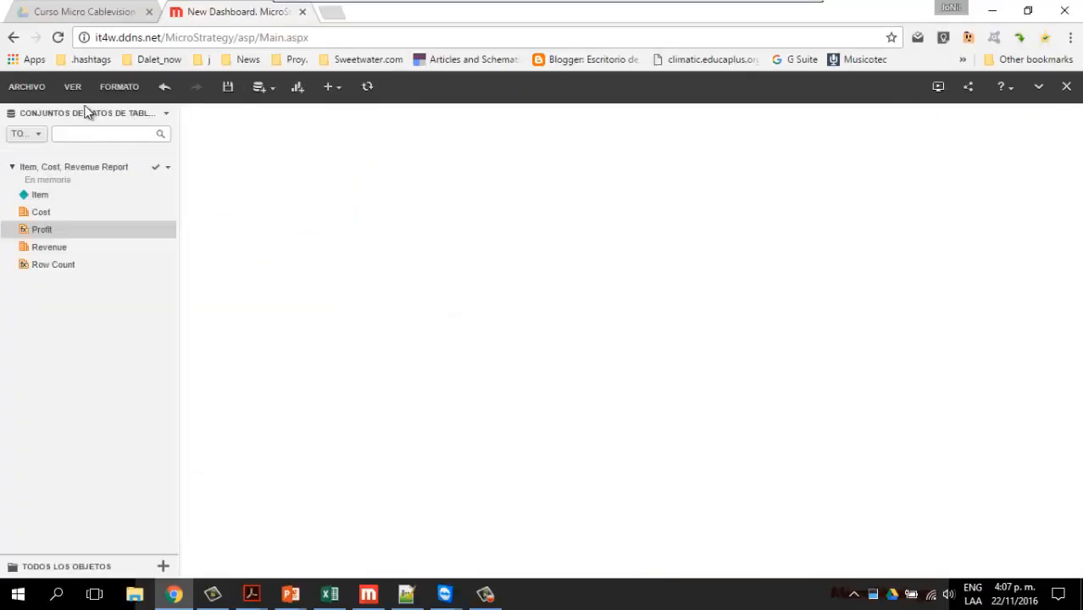
Save the dashboard as Tablero 1 in Mis informes and run the newly saved copy.
left_click(227, 86)
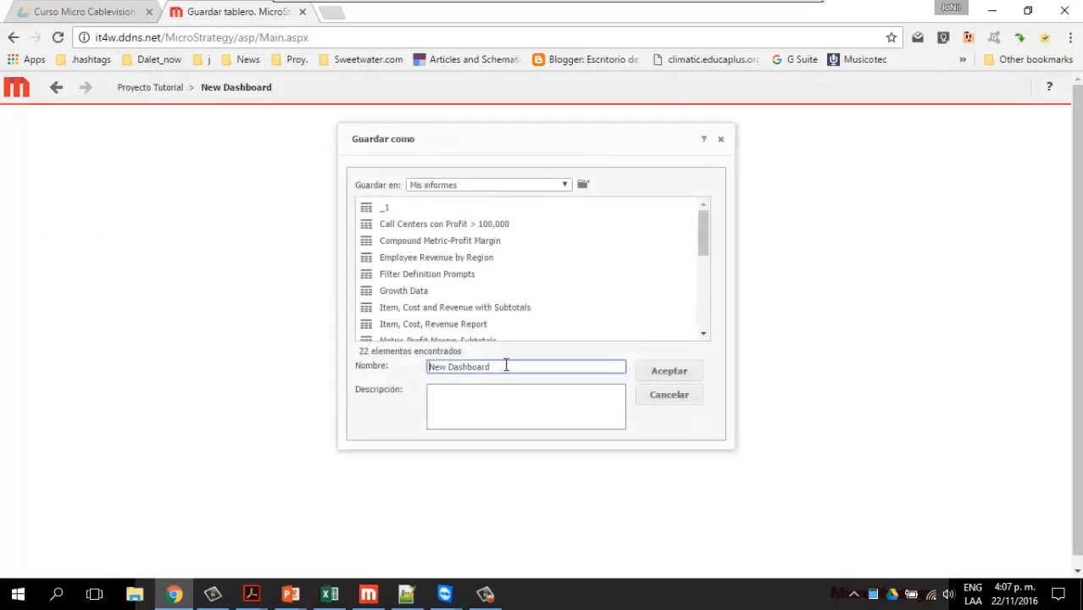
left_click_drag(506, 365, 406, 368)
type("Tabler")
left_click(648, 372)
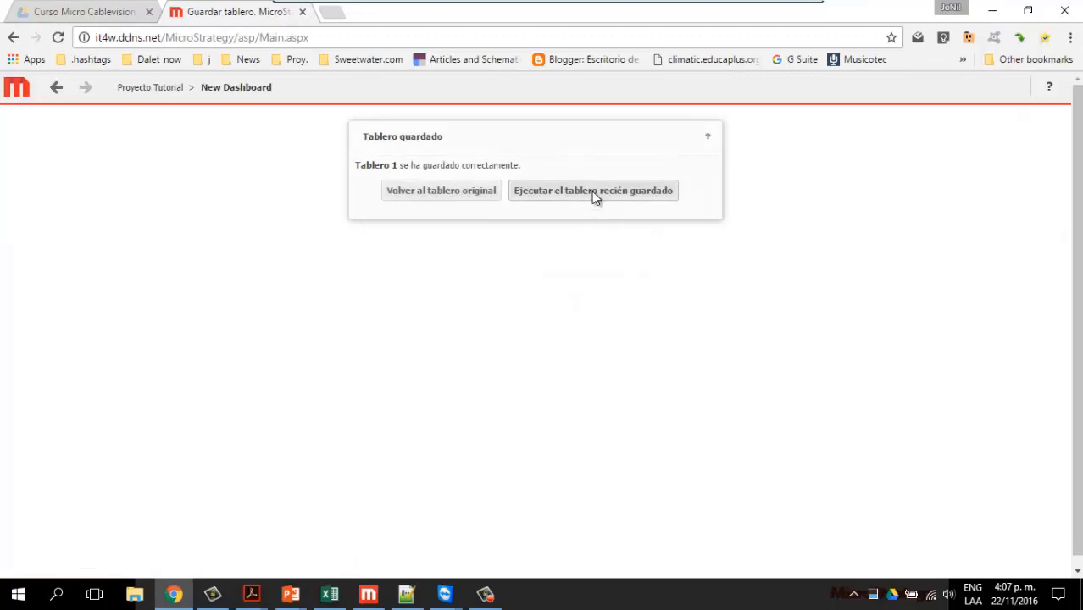
left_click(596, 194)
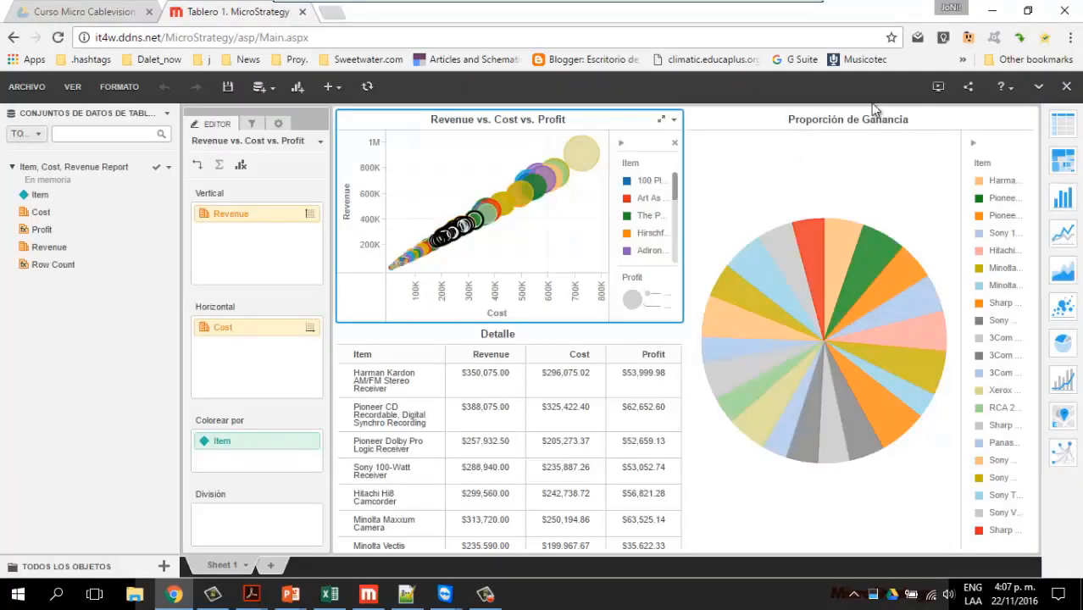
Open the sharing settings of Tablero 1 and remove the Public / Guest group from the access list.
left_click(968, 86)
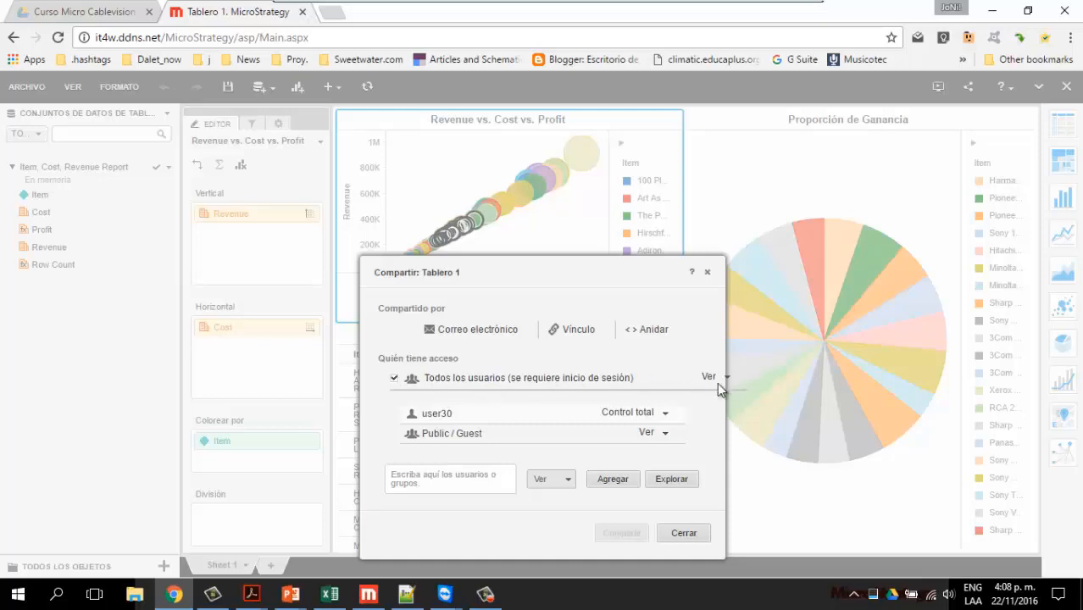
left_click(666, 433)
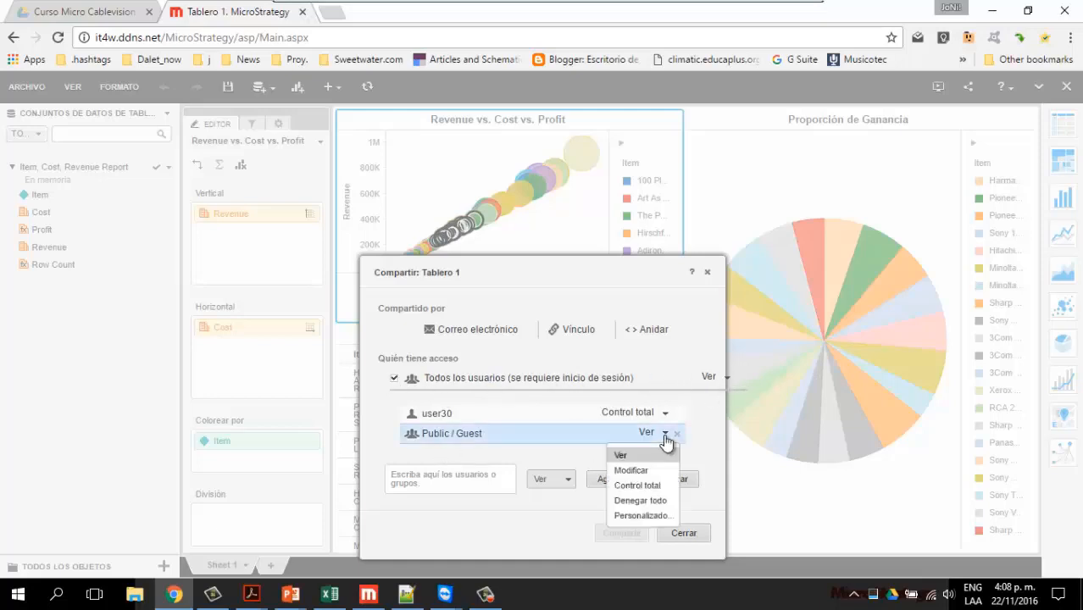
left_click(677, 434)
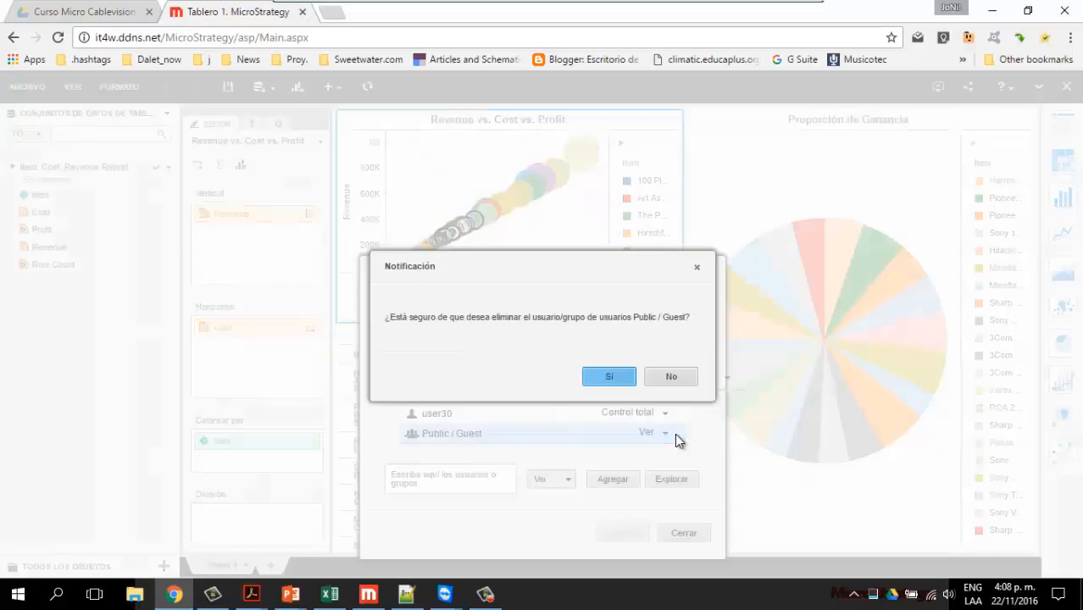
left_click(610, 376)
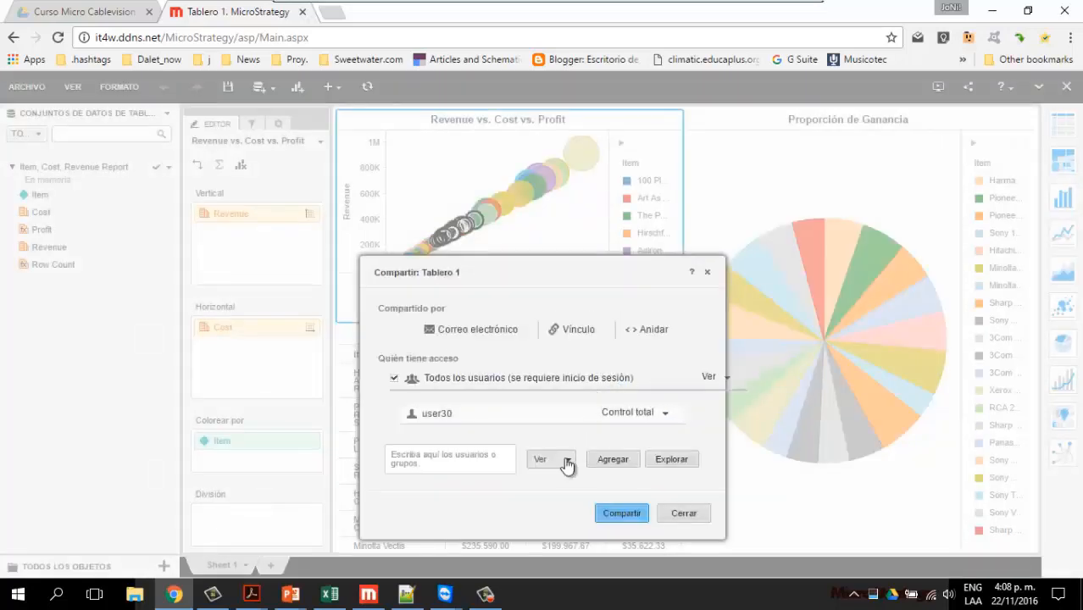
Give user29 Control total access to the dashboard.
left_click(463, 465)
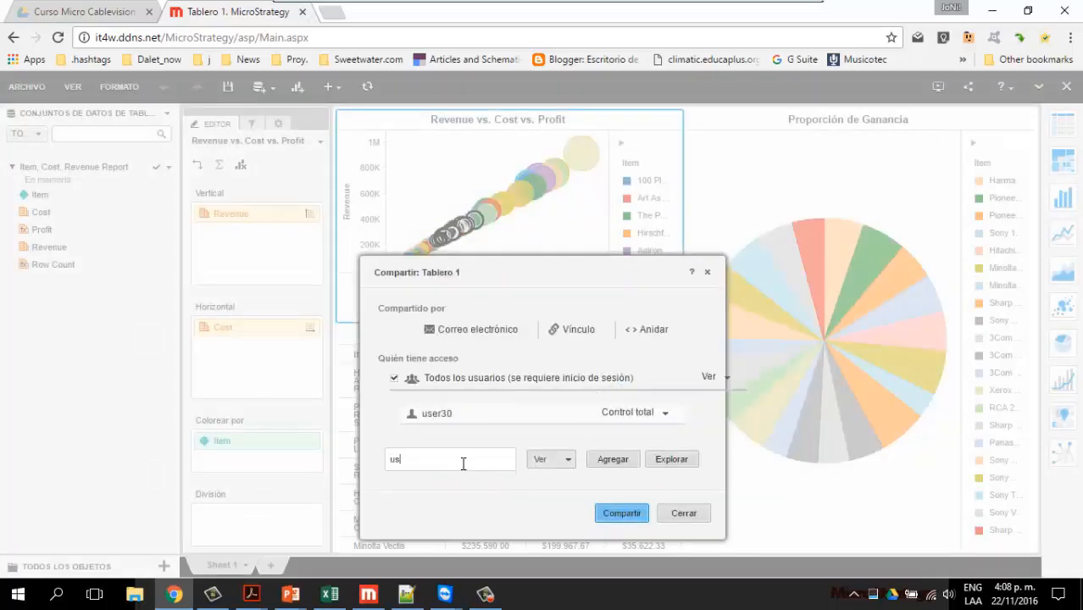
type("user29")
key("Return")
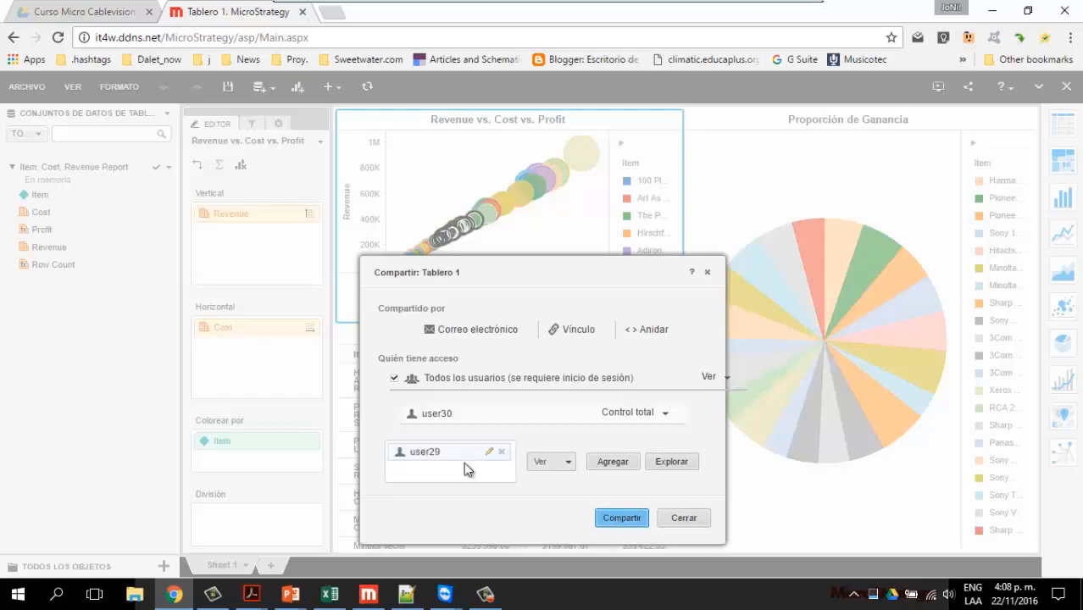
left_click(534, 472)
left_click(557, 510)
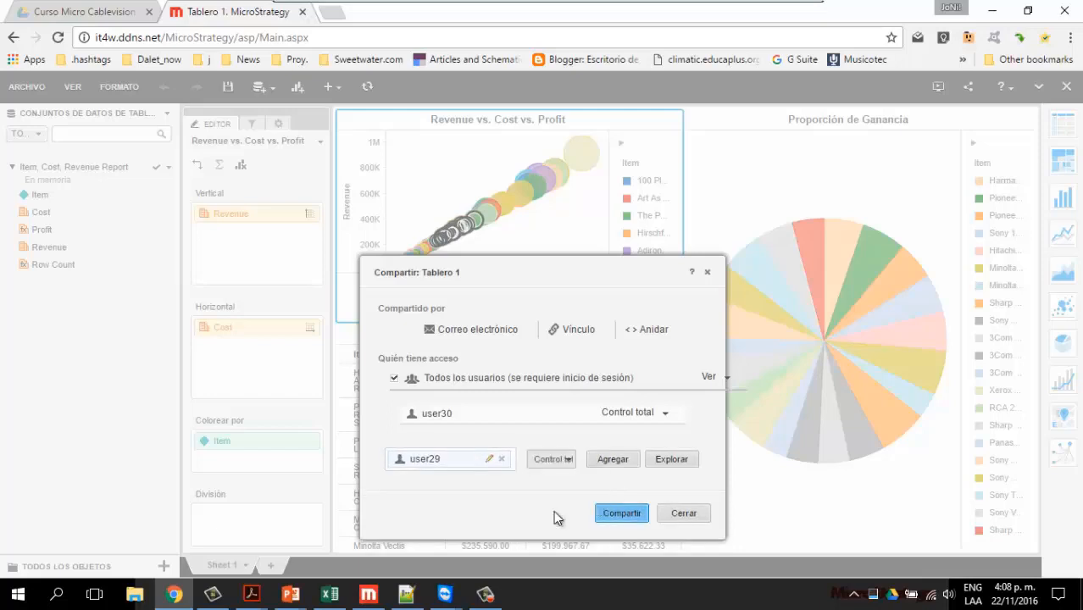
left_click(611, 463)
Try to enter user28 as another user with access, then discard the entry.
left_click(449, 487)
type("user2")
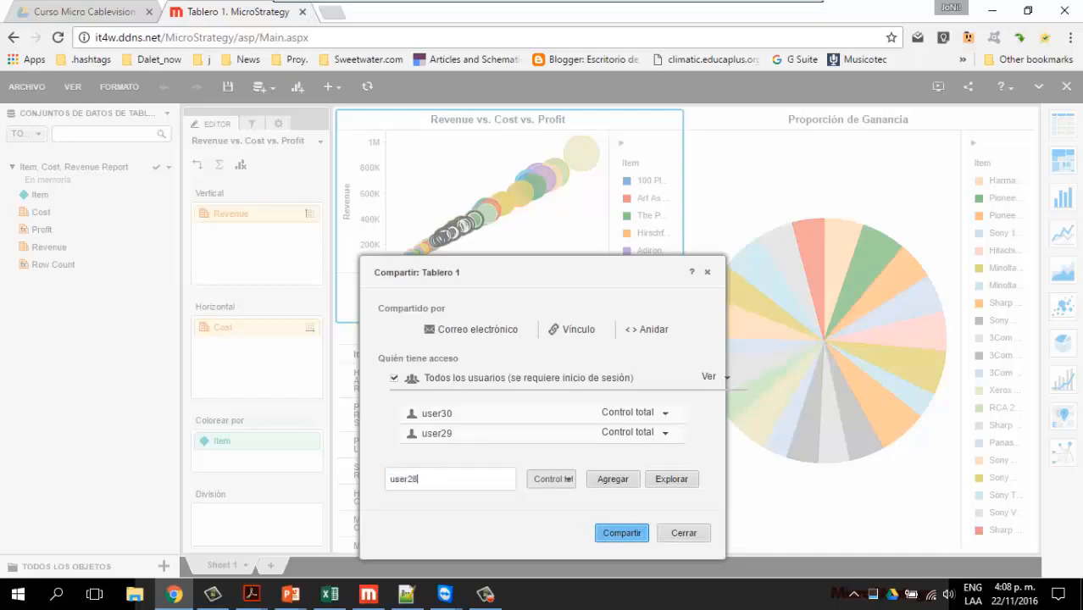
type("8")
key("Return")
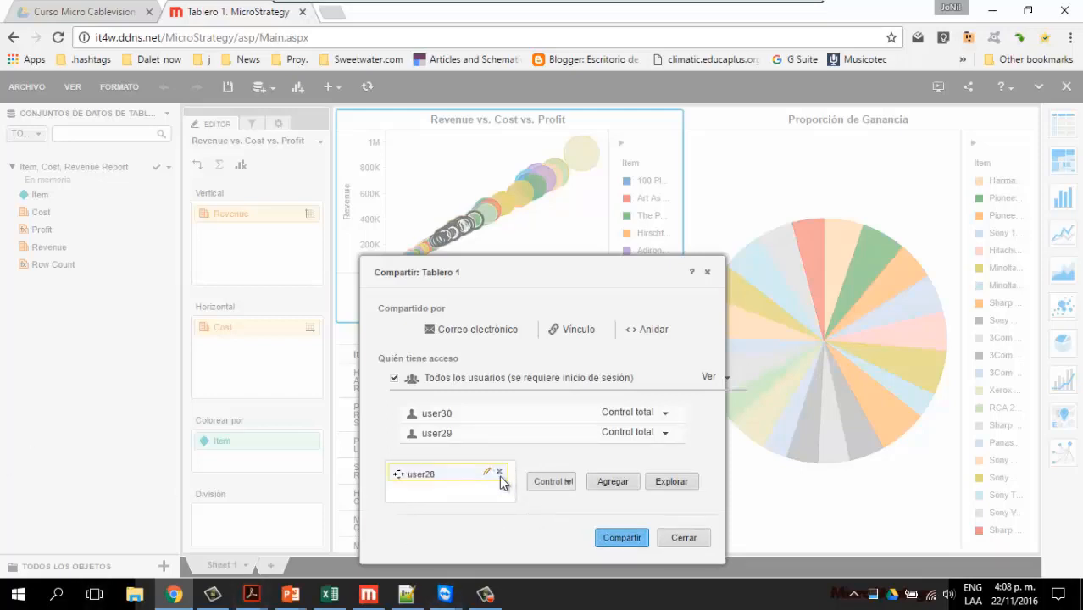
left_click(500, 474)
Try to add cablevision to the access list with the Ver permission.
left_click(499, 479)
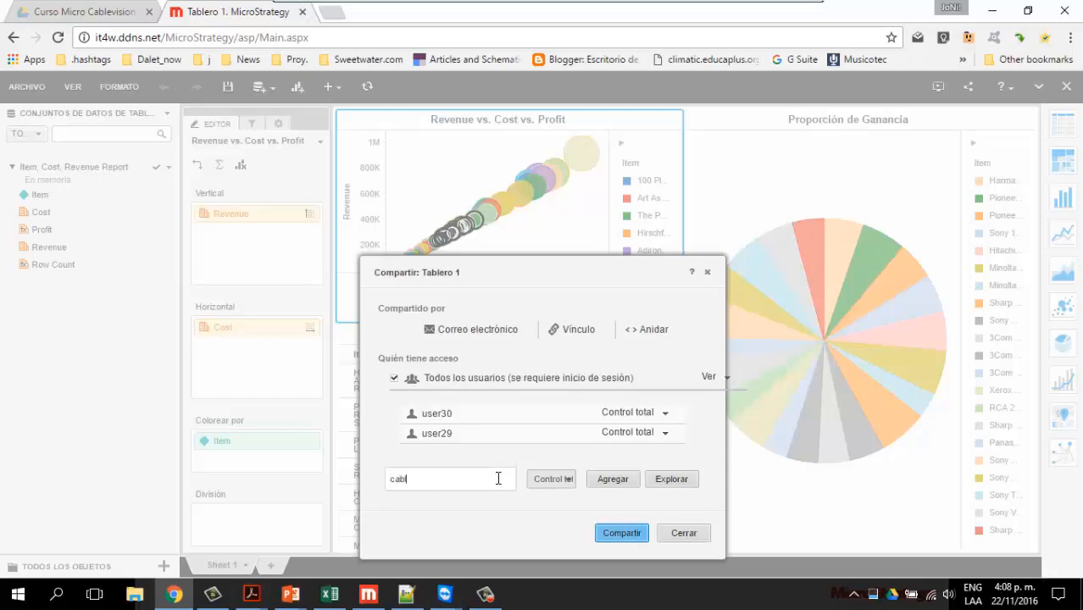
type("cablevision")
left_click(552, 480)
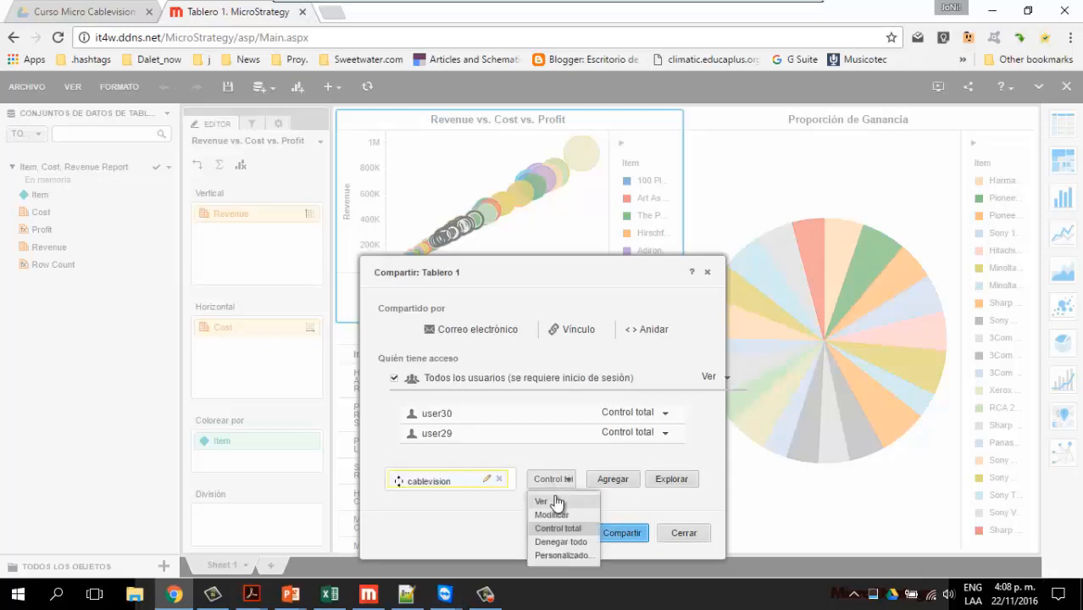
left_click(556, 502)
left_click(623, 480)
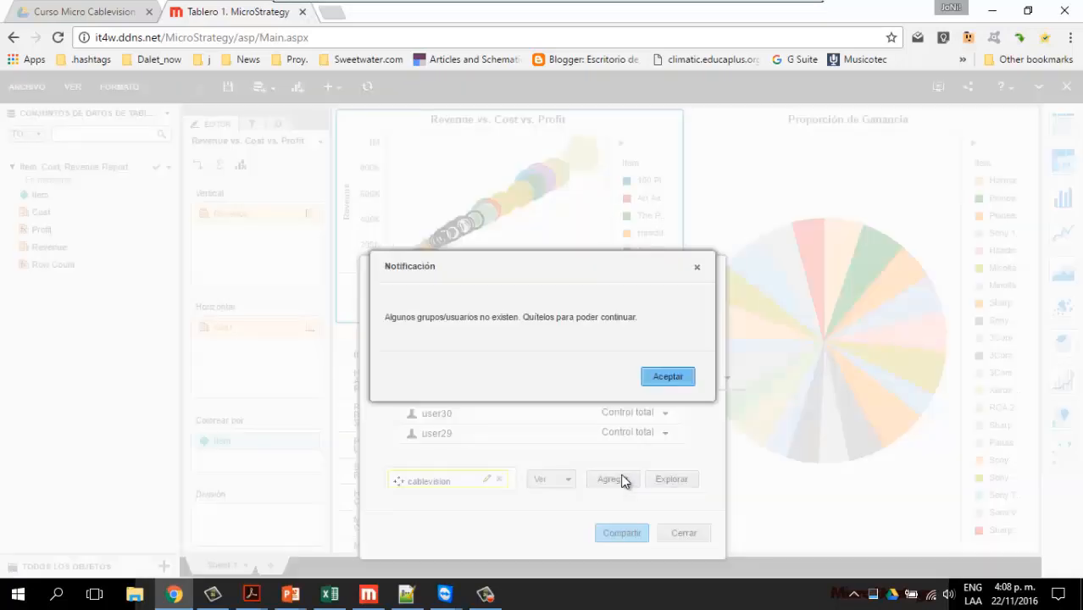
left_click(680, 378)
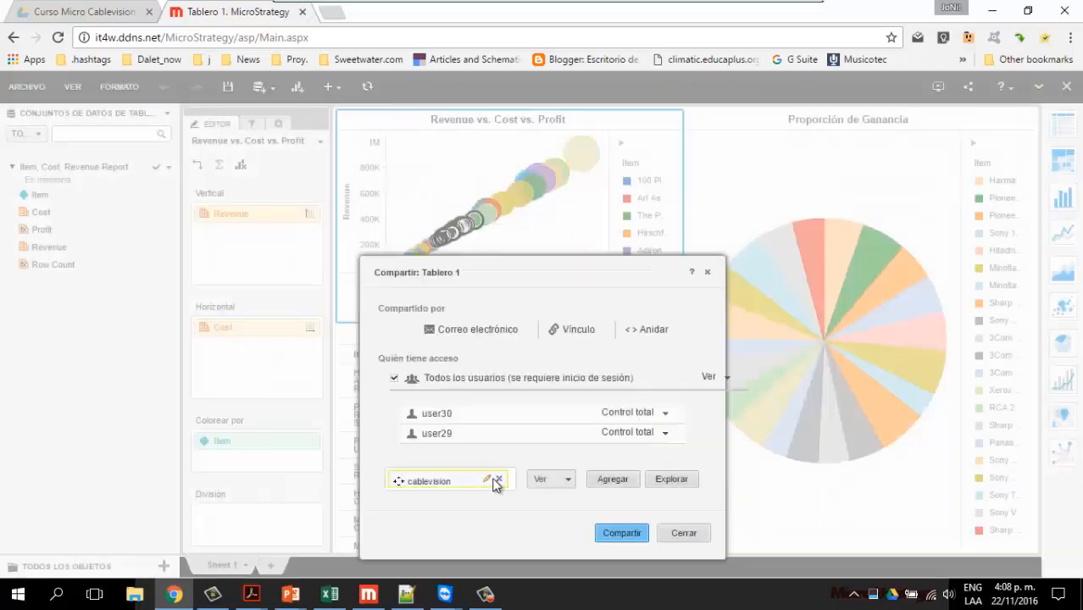
Correct the unresolved entry so that it refers to the Cablevision user group.
left_click(487, 479)
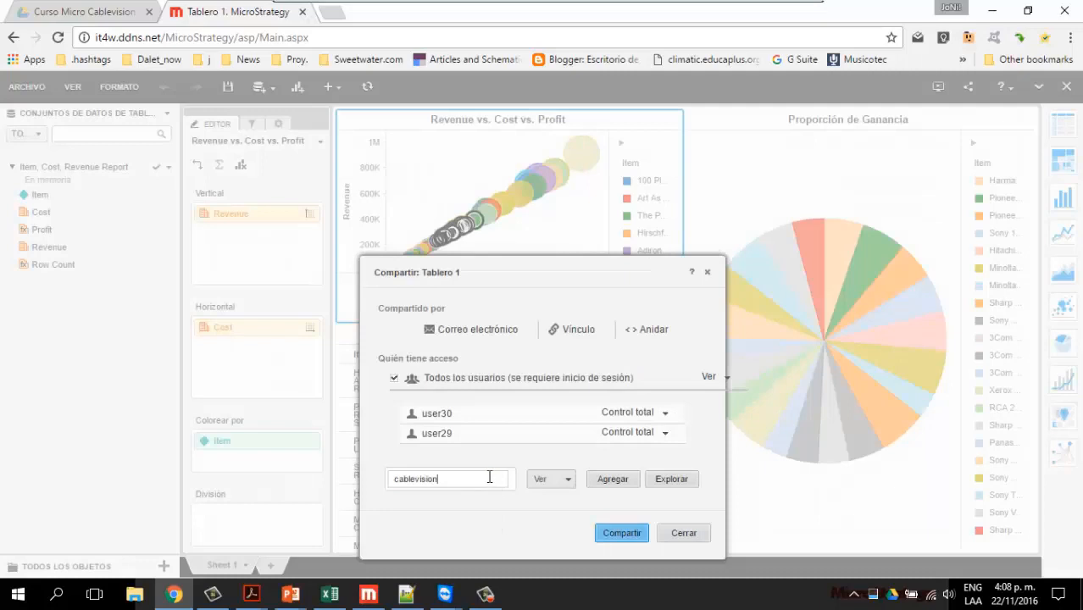
left_click(533, 480)
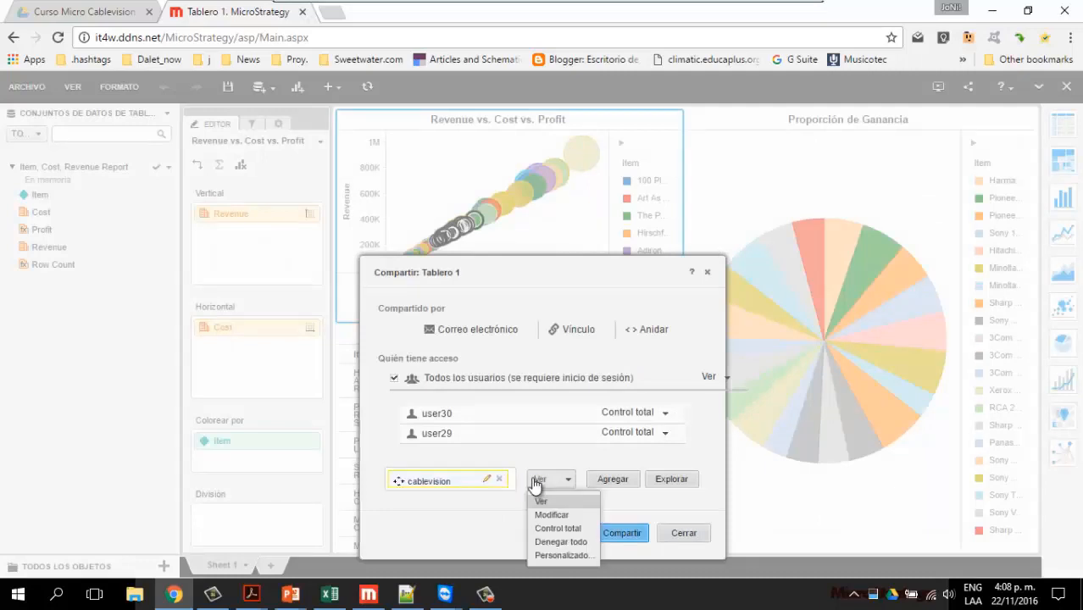
left_click(458, 500)
left_click(395, 480)
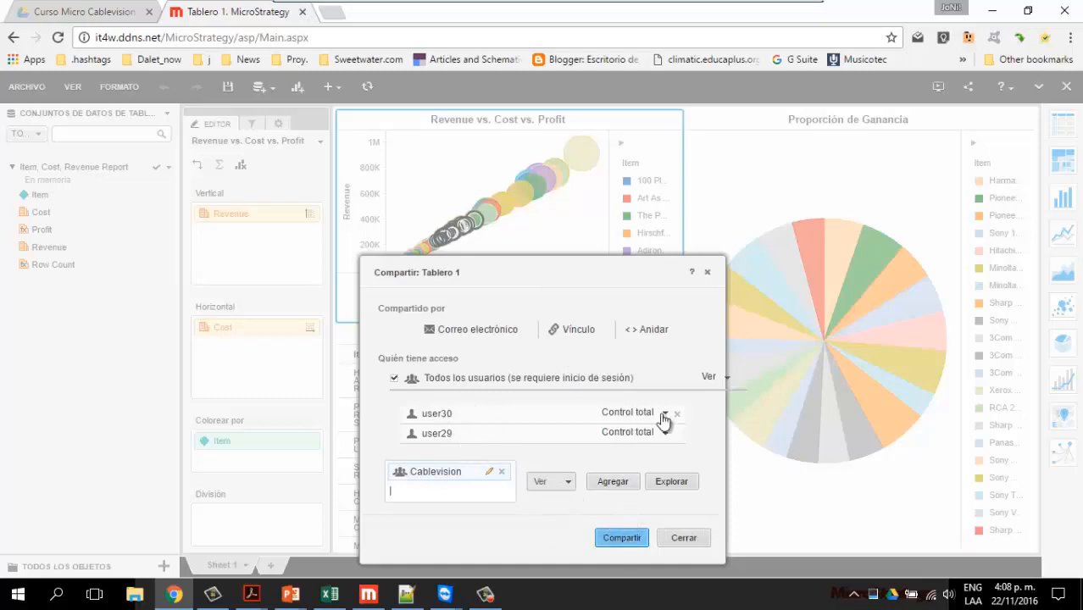
Withdraw access from all logged-in users and share the dashboard with only the listed users and the Cablevision group.
left_click(394, 379)
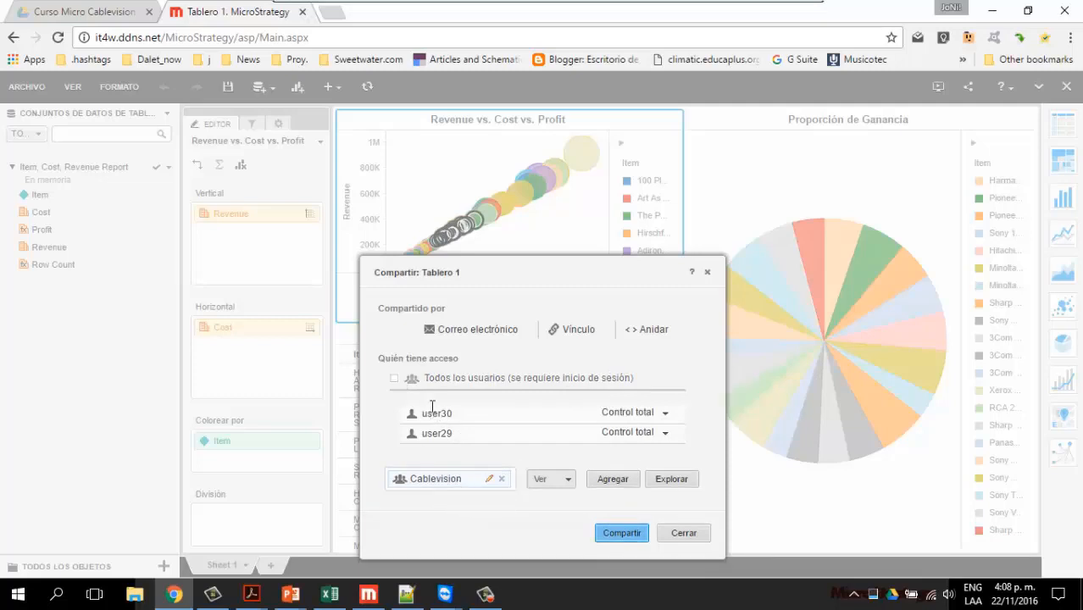
left_click(612, 533)
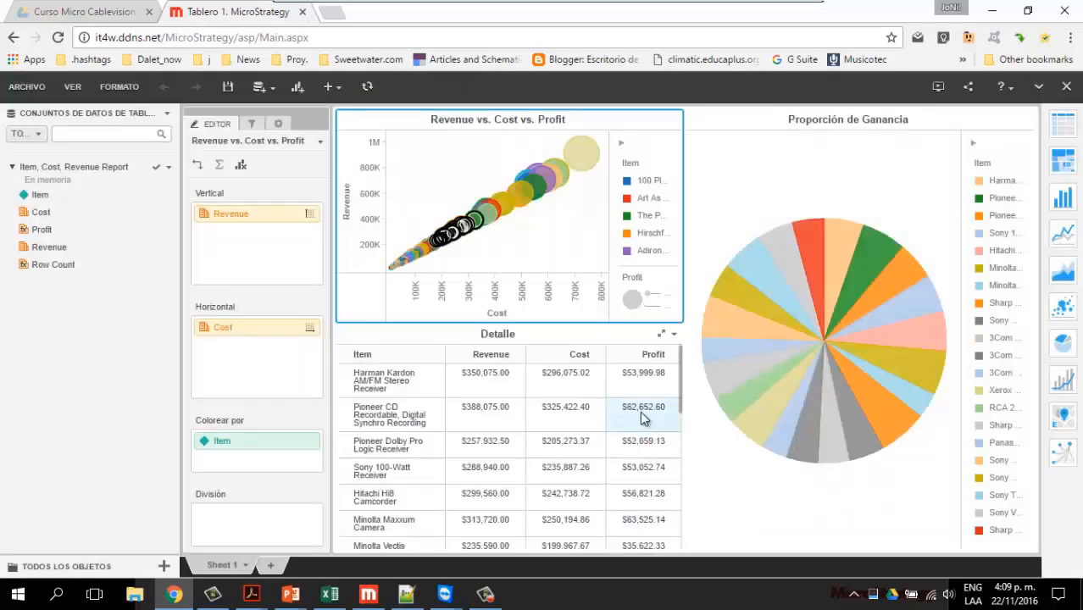
Show Tablero 1 in presentation mode and open its sharing settings to check who has access.
left_click(938, 86)
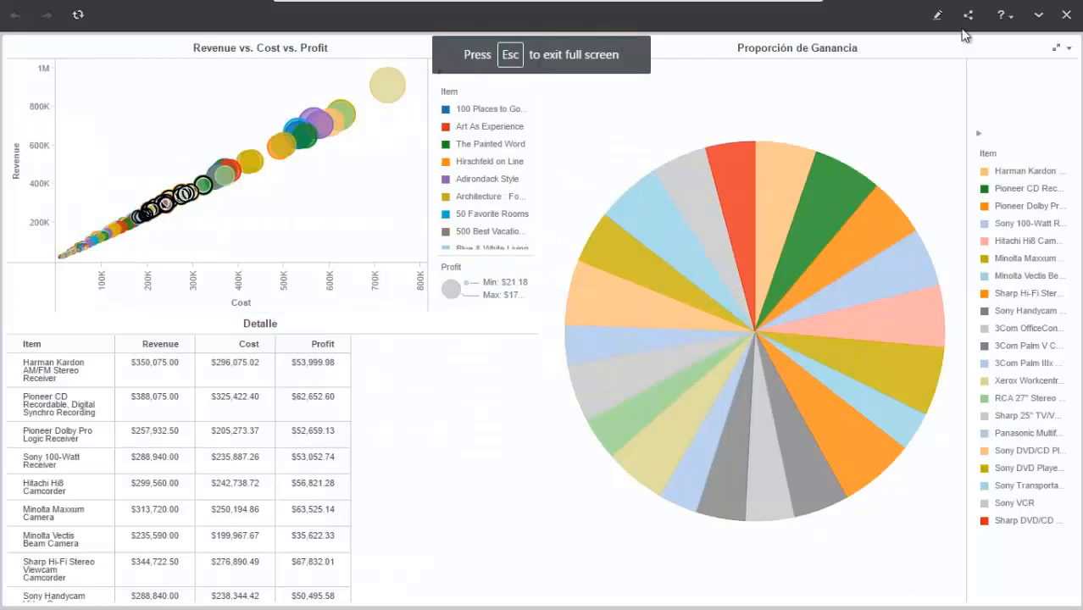
left_click(969, 17)
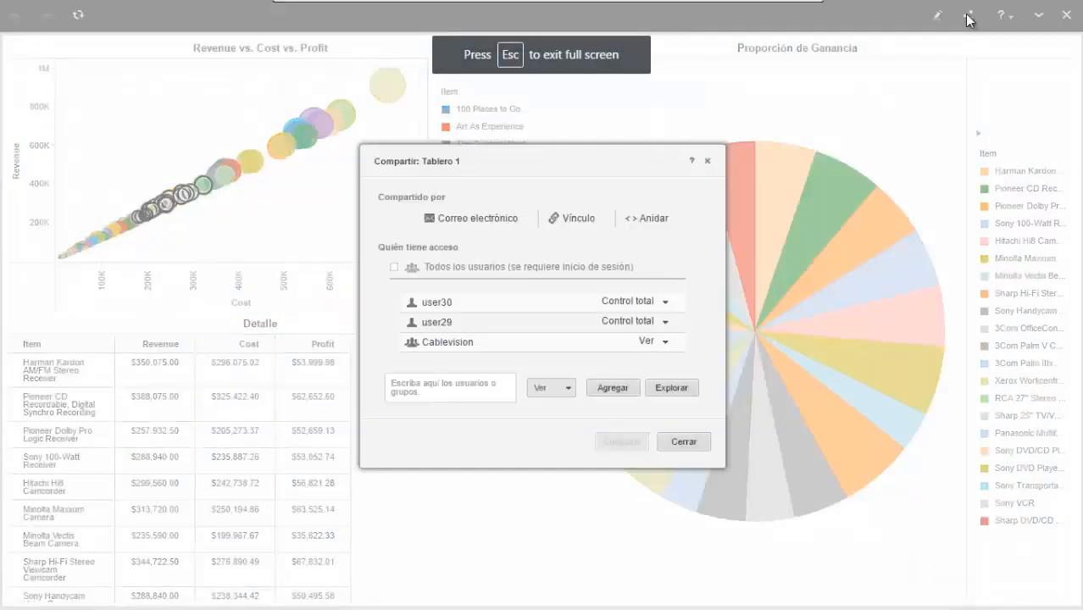
Get the sharing link of Tablero 1 and enter it in a new incognito browser window.
left_click(577, 222)
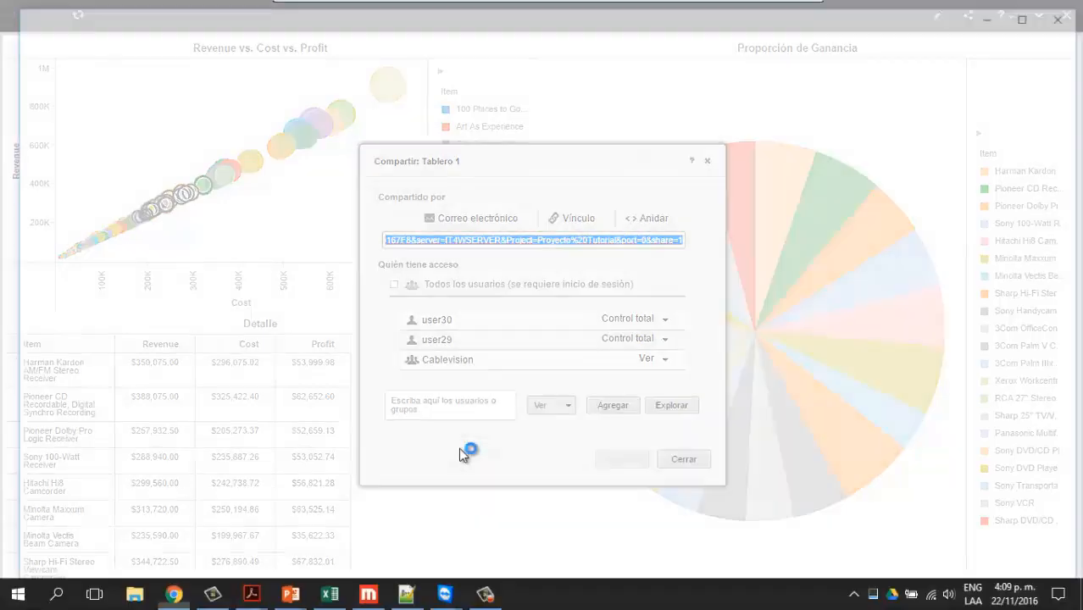
key("ctrl+shift+n")
key("ctrl+v")
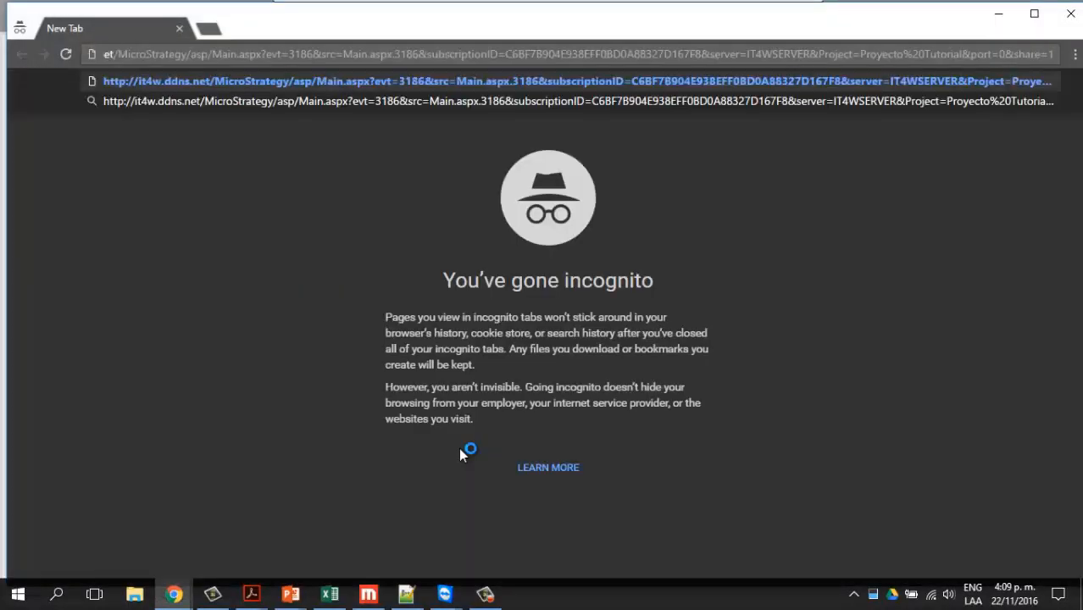
Load the shared link and log in to Proyecto Tutorial with the shared user's username and account password.
key("Return")
type("user29")
key("Tab")
type("*")
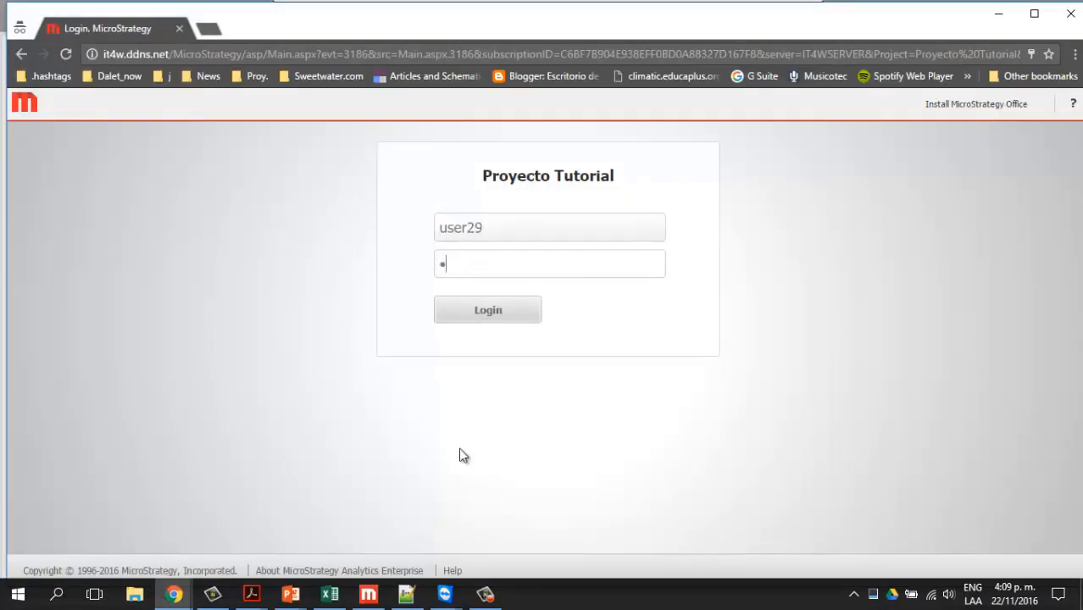
left_click(497, 317)
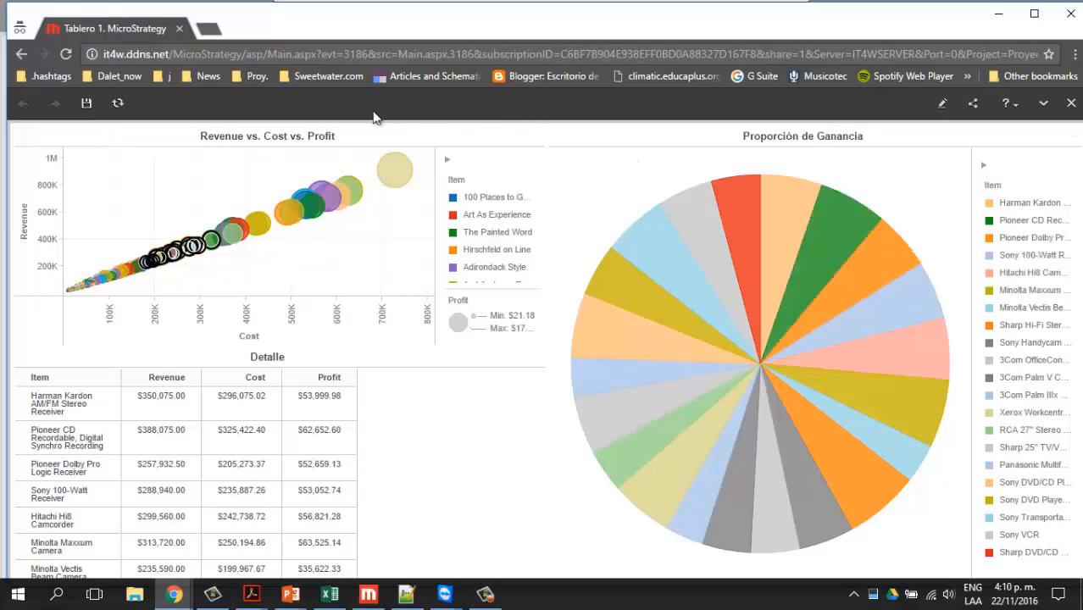
Open Tablero 1 for editing and insert a new visualization placed beneath the Proporción de Ganancia chart.
left_click(943, 103)
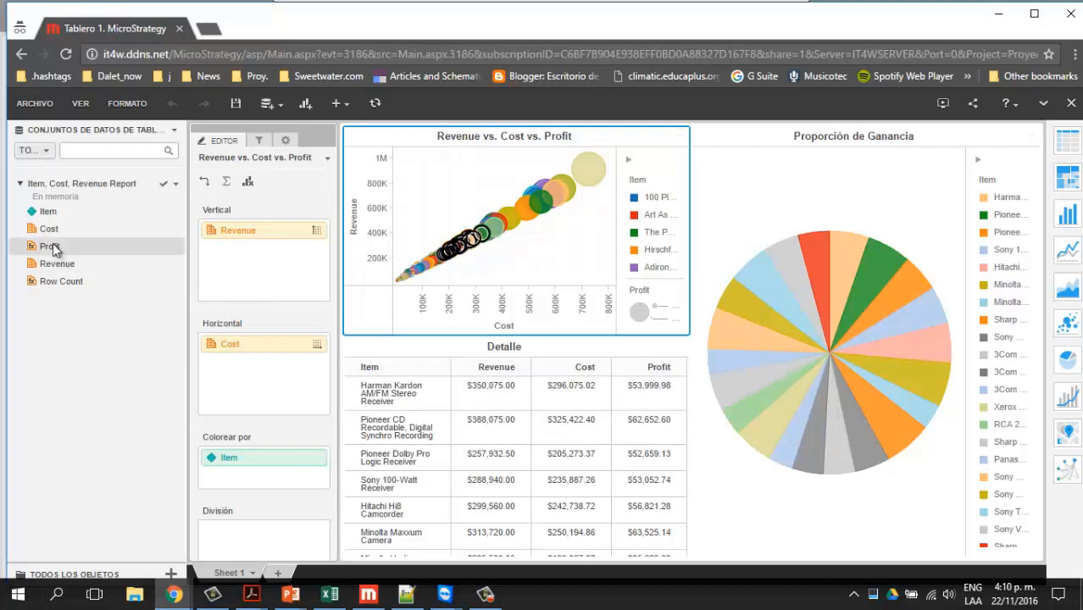
mouse_move(571, 197)
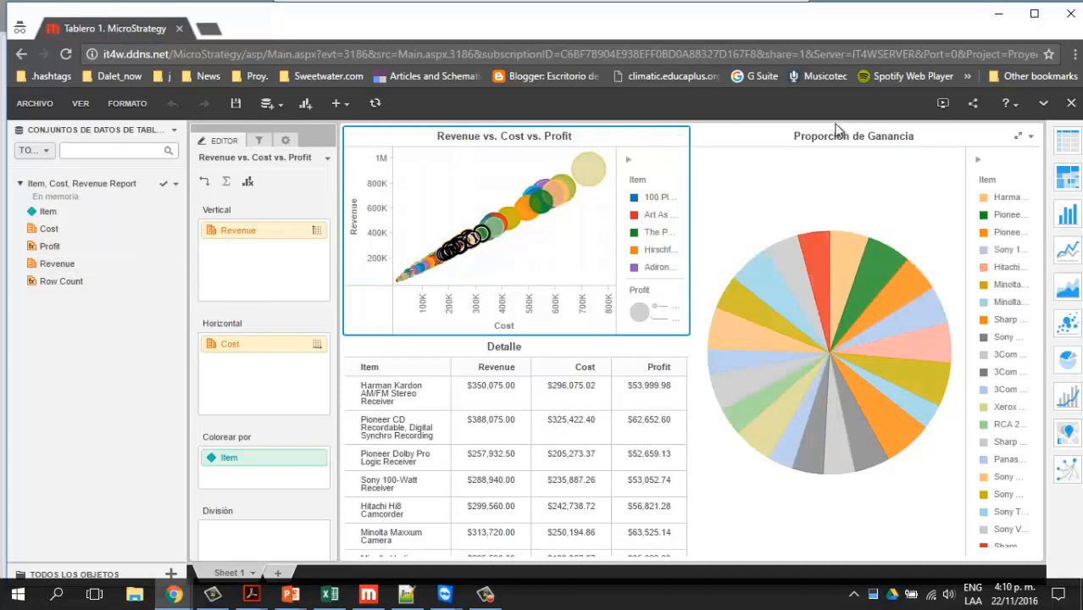
left_click(307, 104)
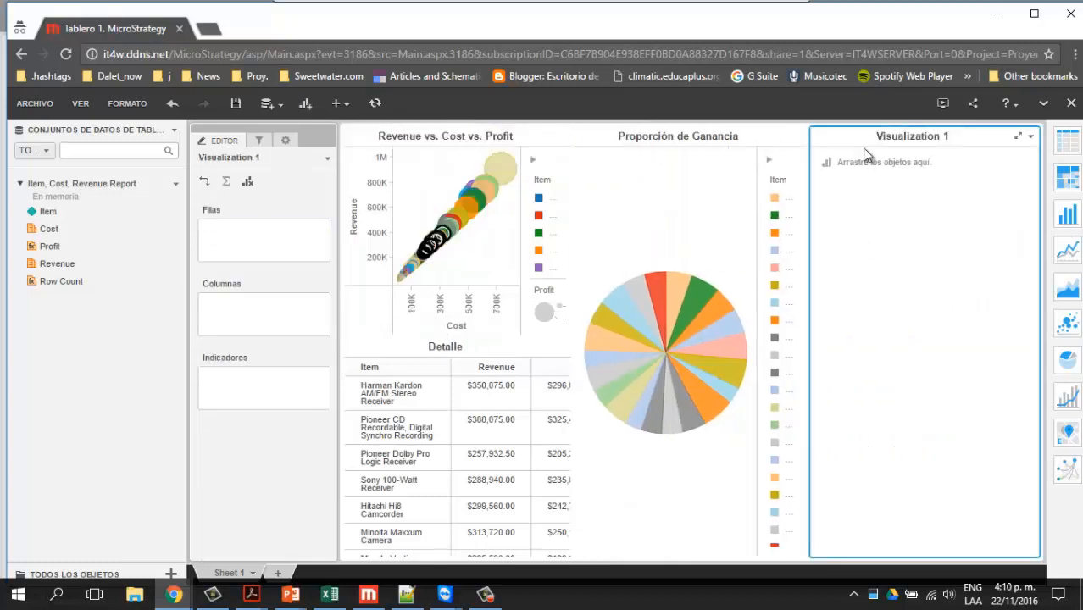
left_click_drag(831, 137, 790, 546)
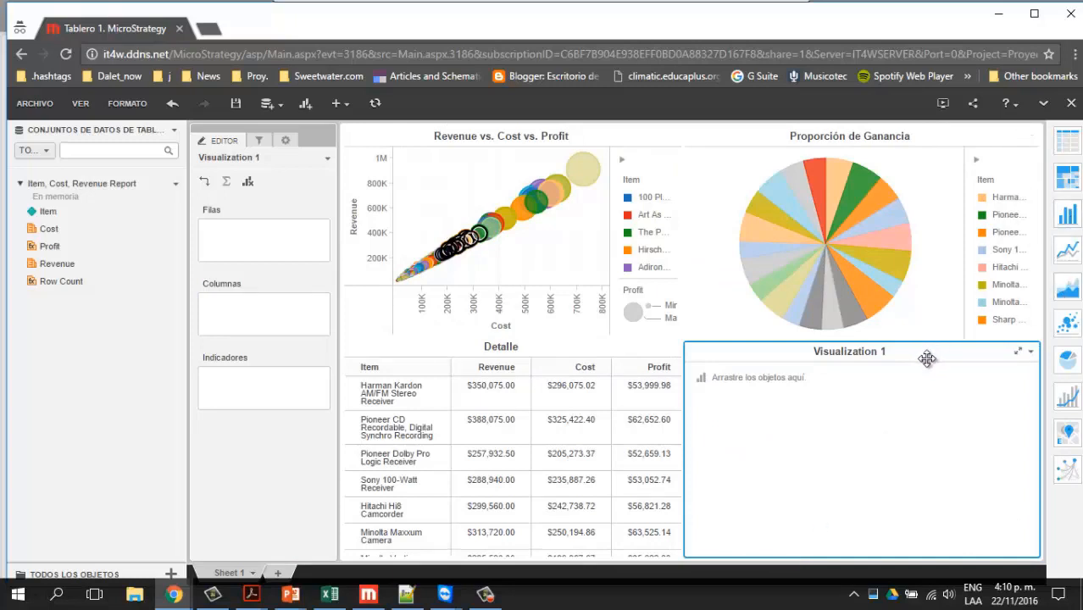
Turn Visualization 1 into a bar chart with Cost on the vertical axis, coloured by Item, and inspect it enlarged.
left_click(1070, 216)
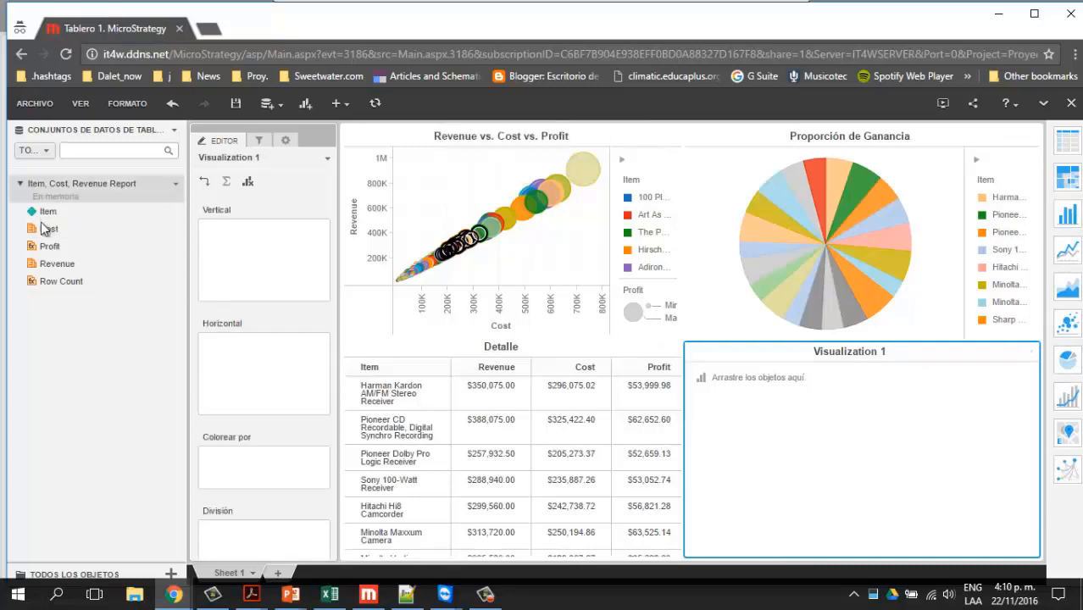
left_click_drag(48, 212, 265, 380)
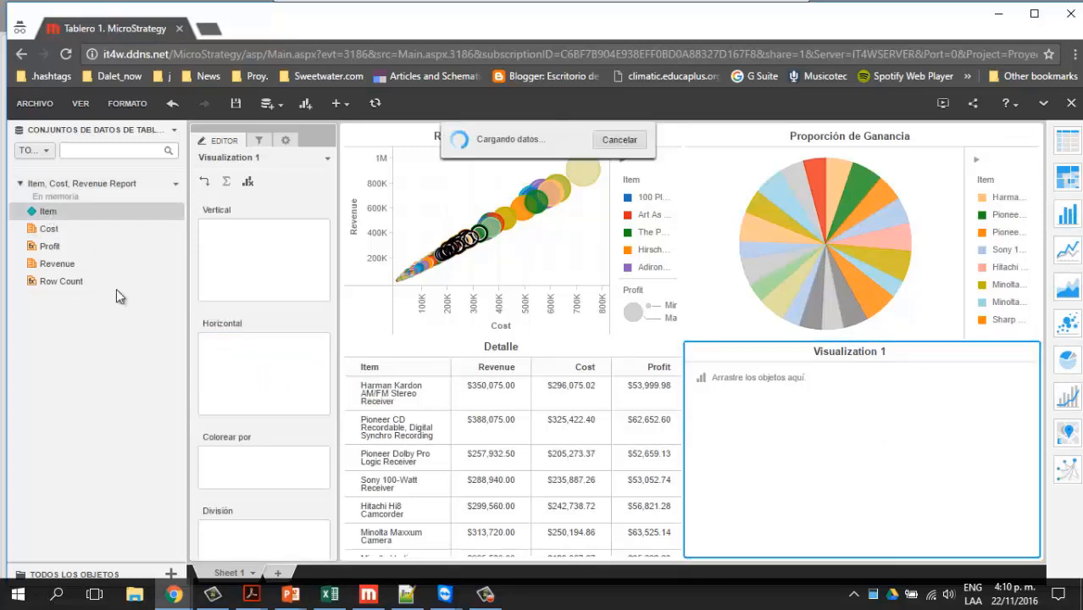
left_click_drag(190, 241, 238, 232)
left_click_drag(231, 342, 235, 463)
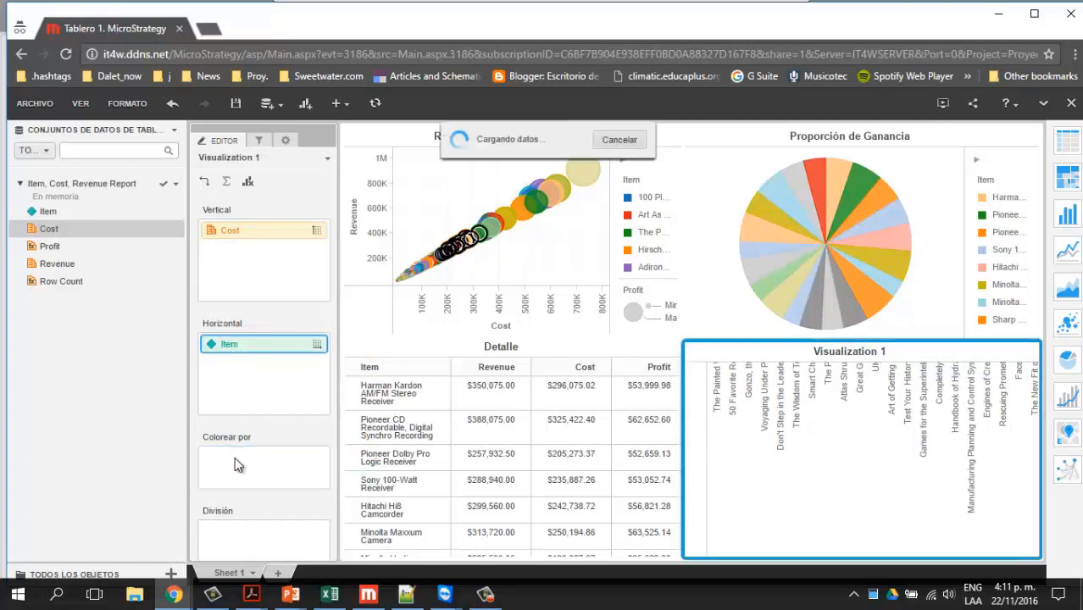
left_click(1018, 352)
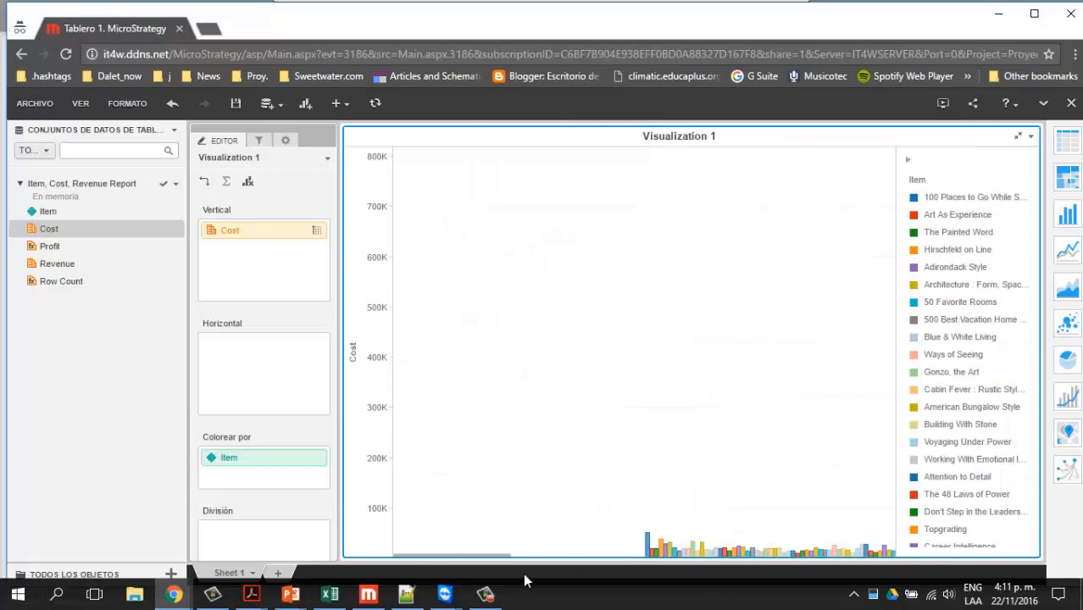
left_click_drag(606, 582, 761, 553)
left_click_drag(481, 544, 381, 552)
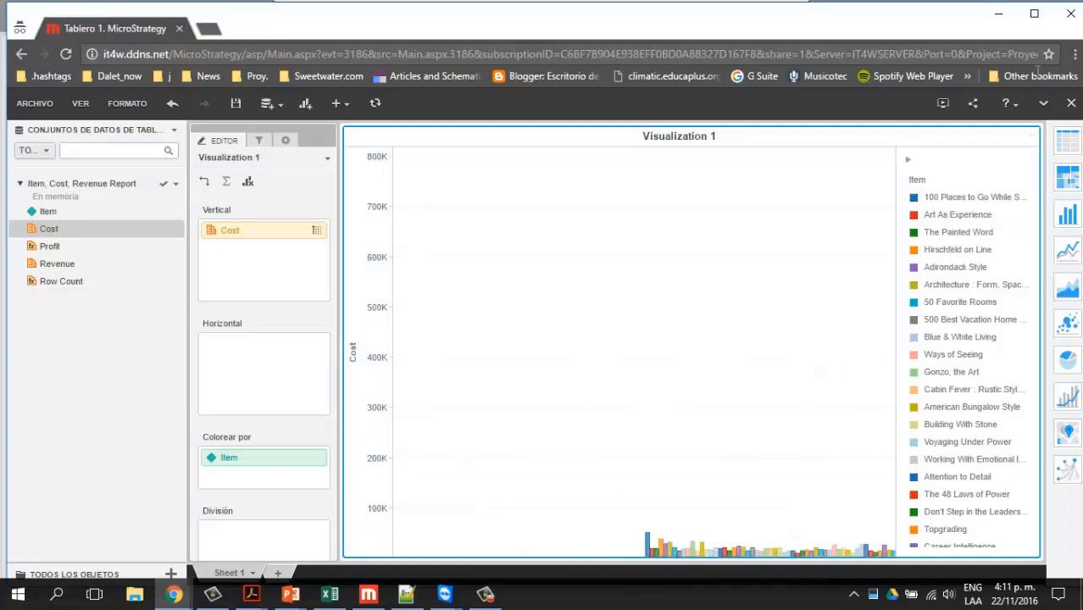
left_click(1020, 137)
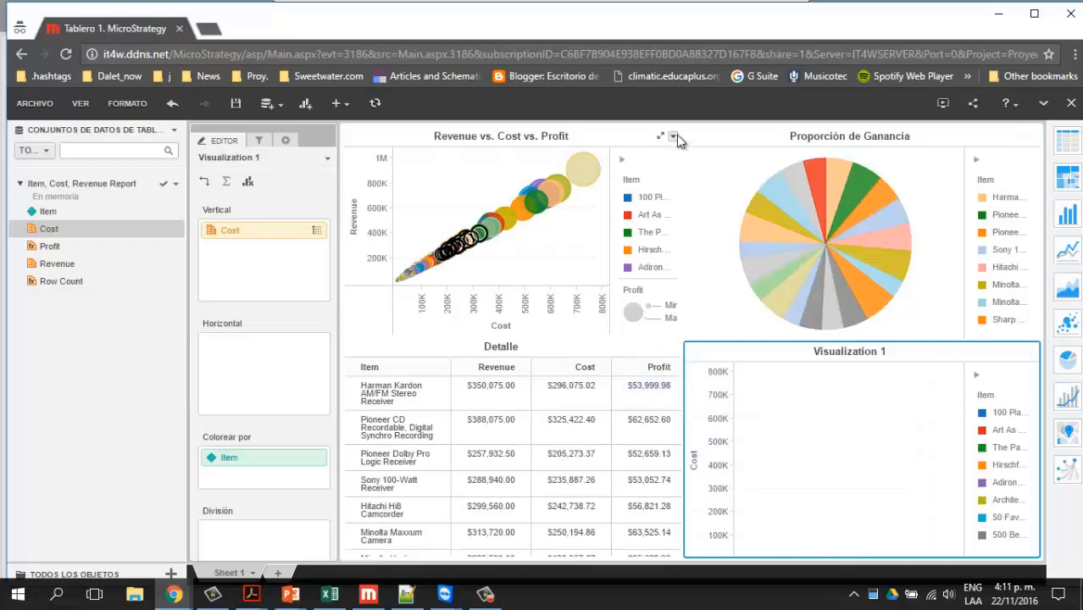
Add Visualization 1 to the targets that the Revenue vs. Cost vs. Profit chart filters.
left_click(674, 137)
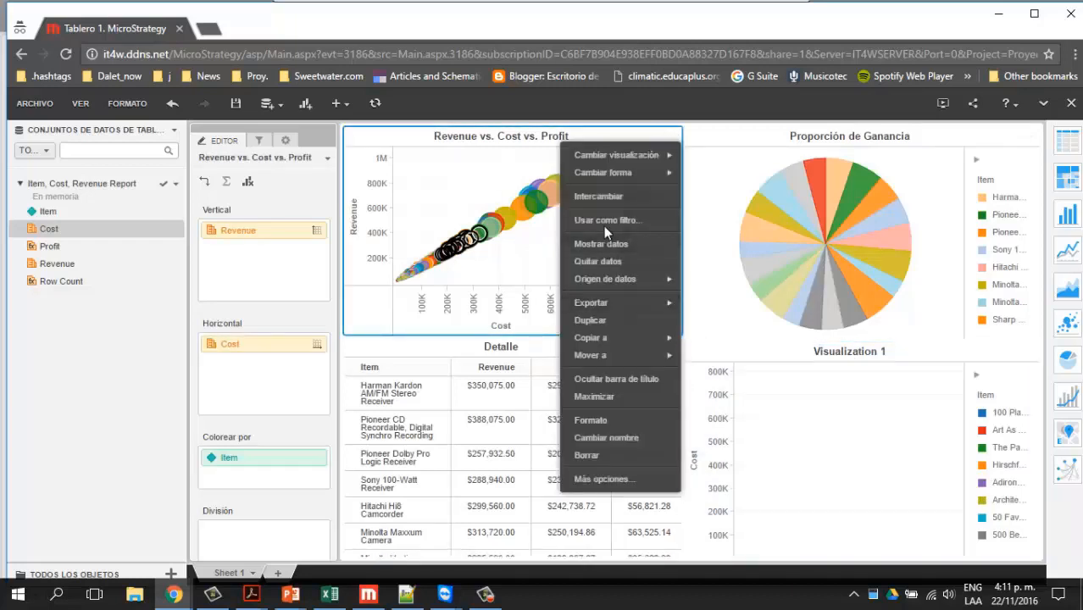
left_click(605, 231)
left_click(411, 334)
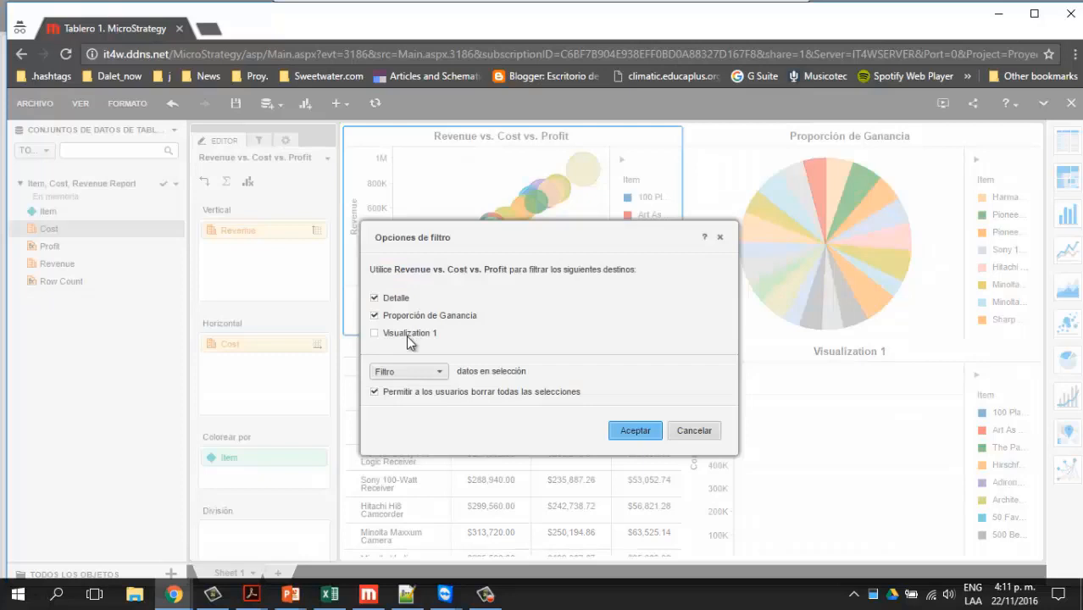
key("Return")
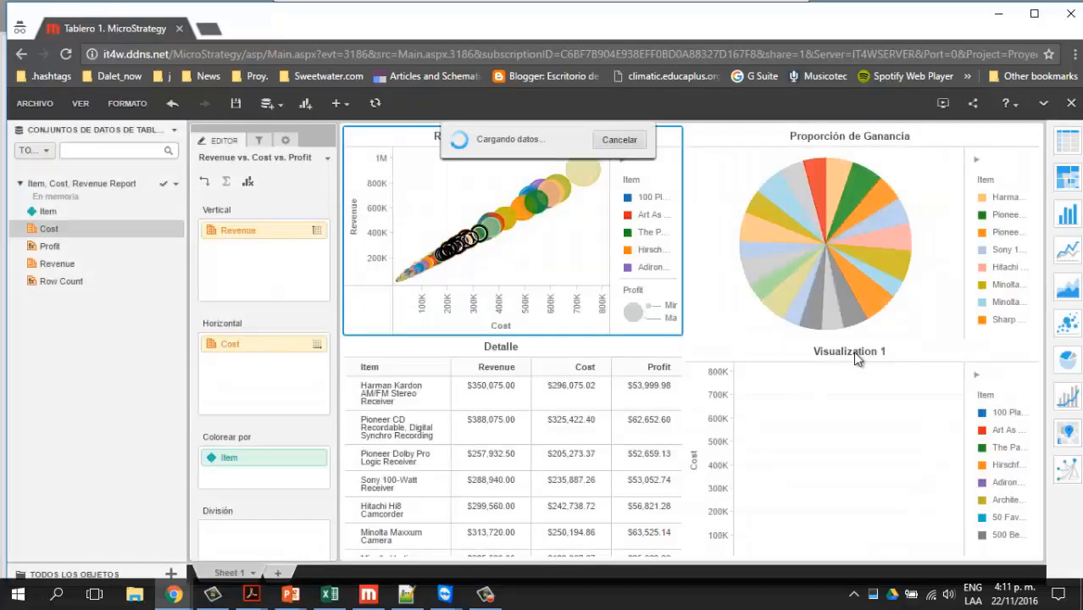
Rename Visualization 1 as "Items mas caros".
double_click(853, 351)
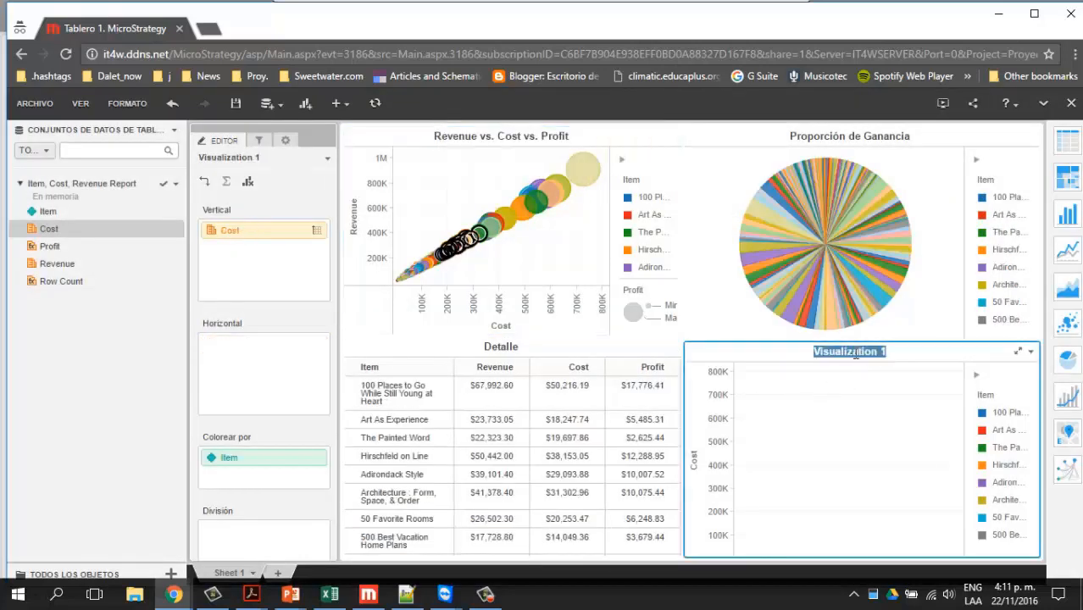
type("Items más car")
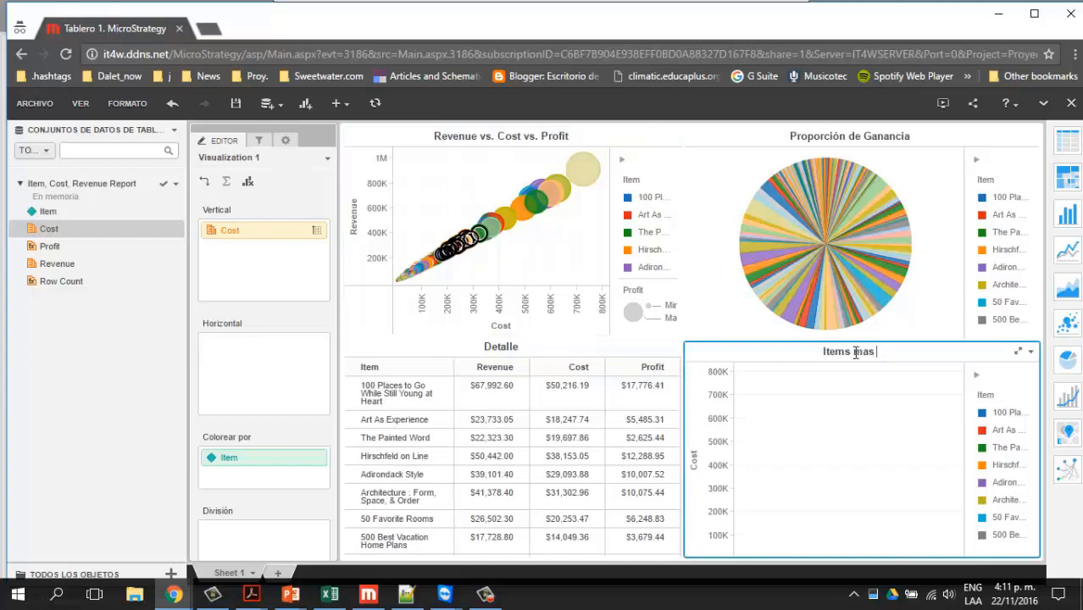
type("os")
key("Return")
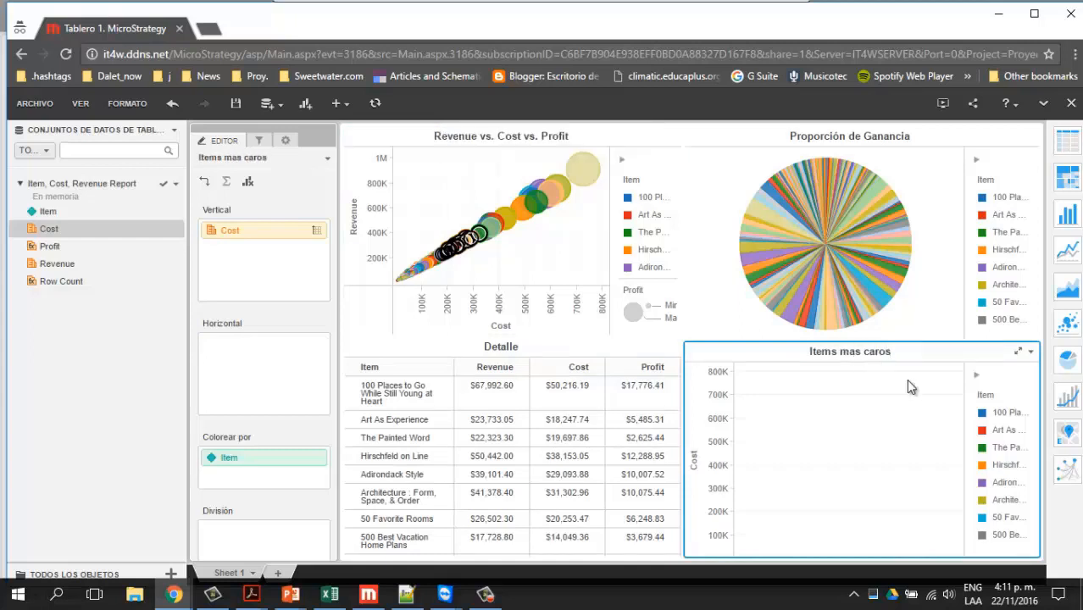
Sort the bars of Items mas caros by Cost in descending order and look through them.
left_click(1031, 351)
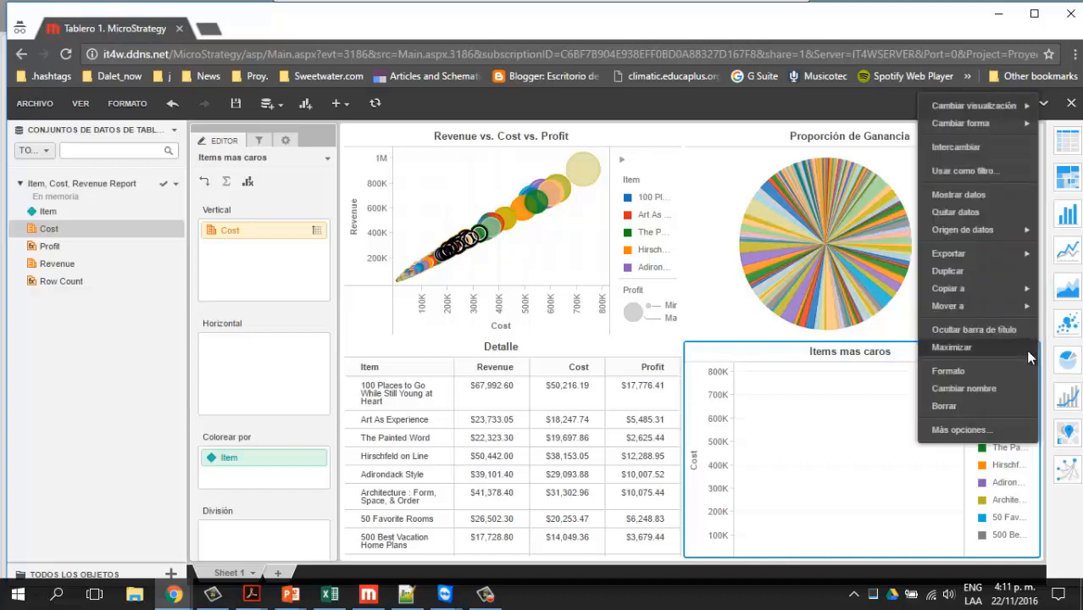
left_click(834, 353)
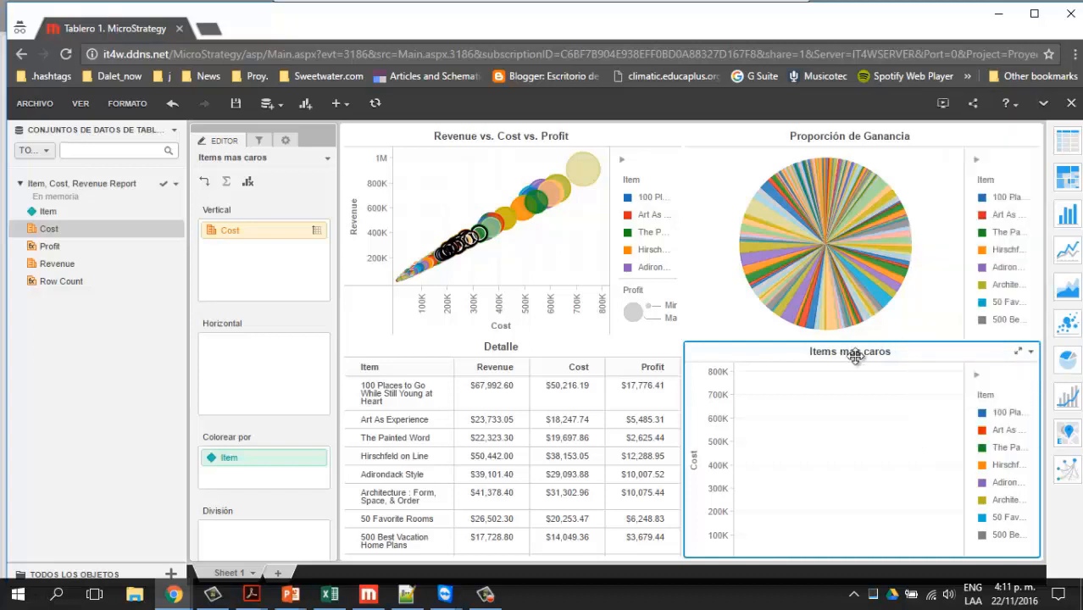
left_click(1030, 355)
left_click(769, 272)
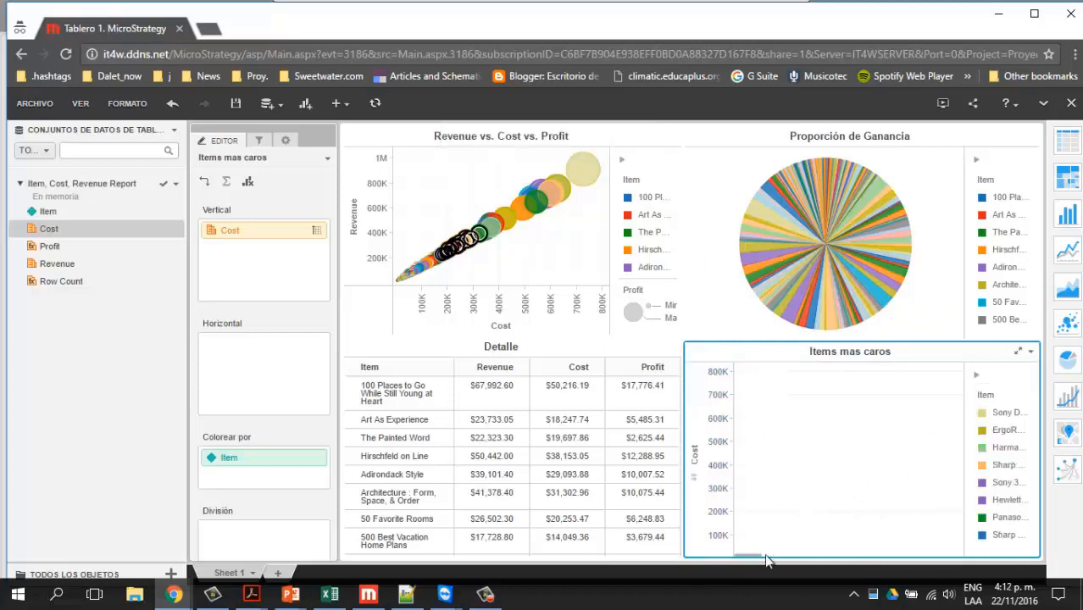
left_click_drag(765, 558, 856, 557)
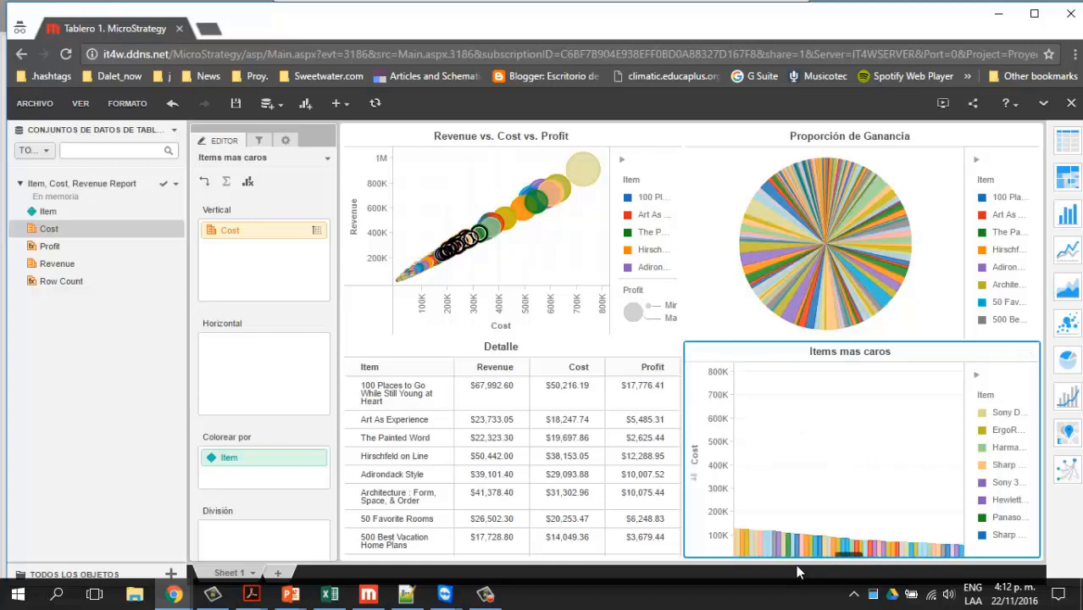
left_click(750, 556)
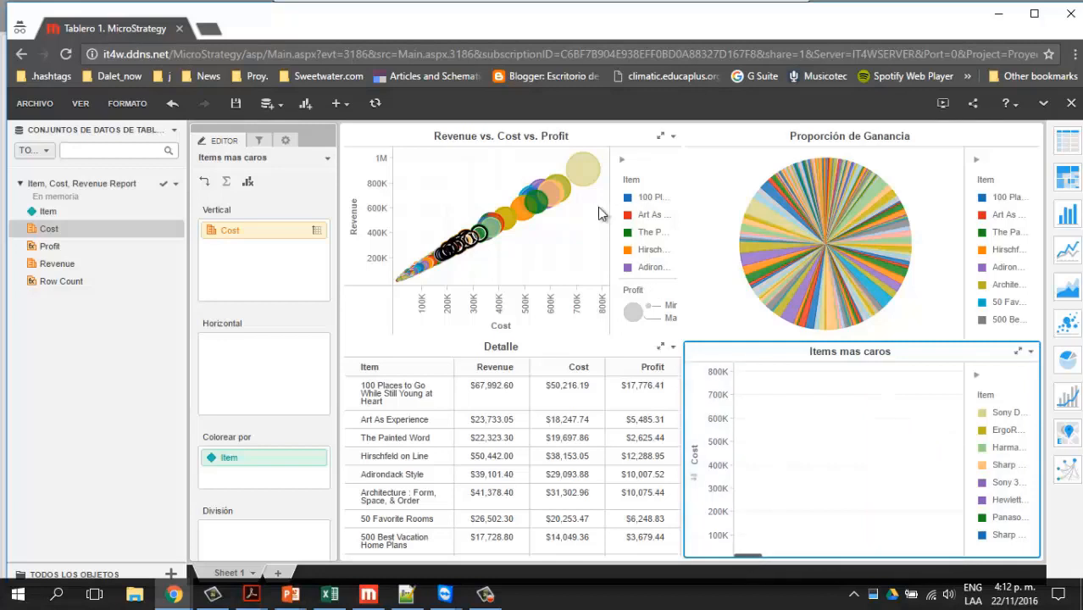
Test the bubble chart filter on the largest bubble, filter by the bubble cluster just below it, and save Tablero 1.
left_click(467, 210)
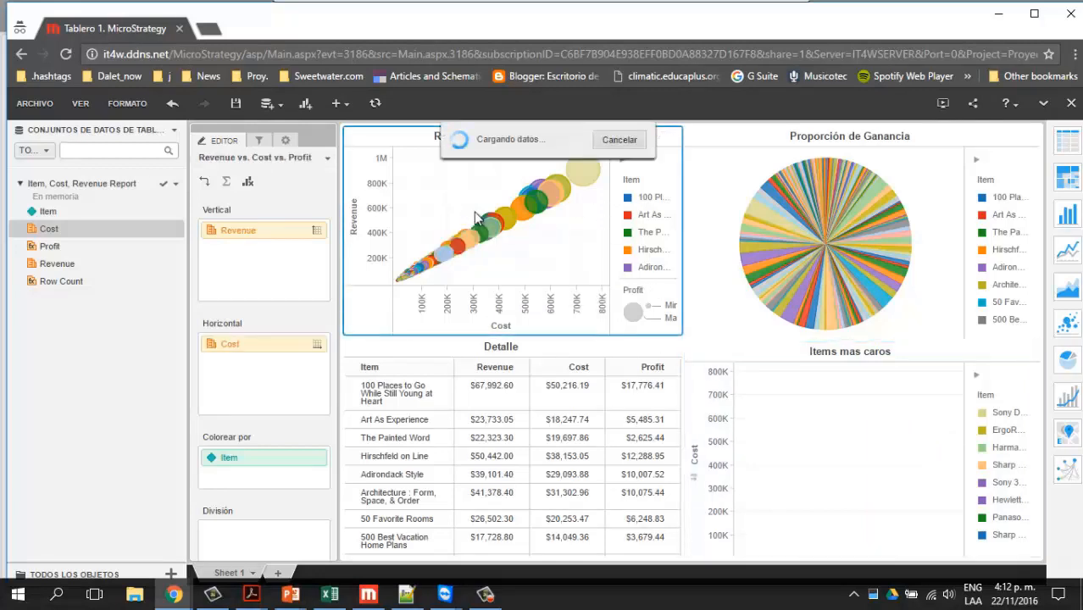
left_click(587, 169)
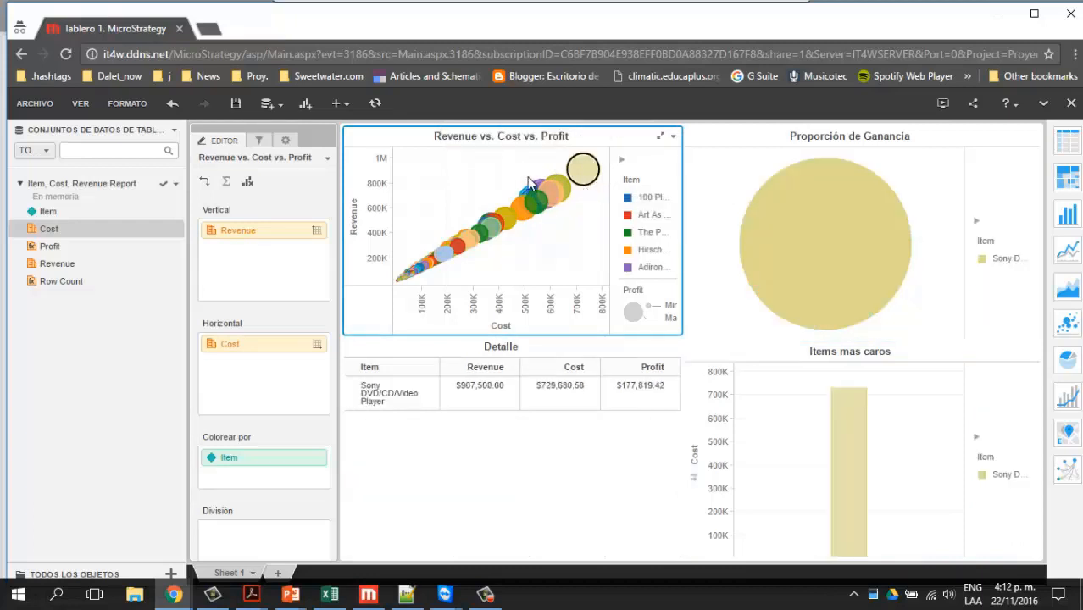
left_click(560, 200)
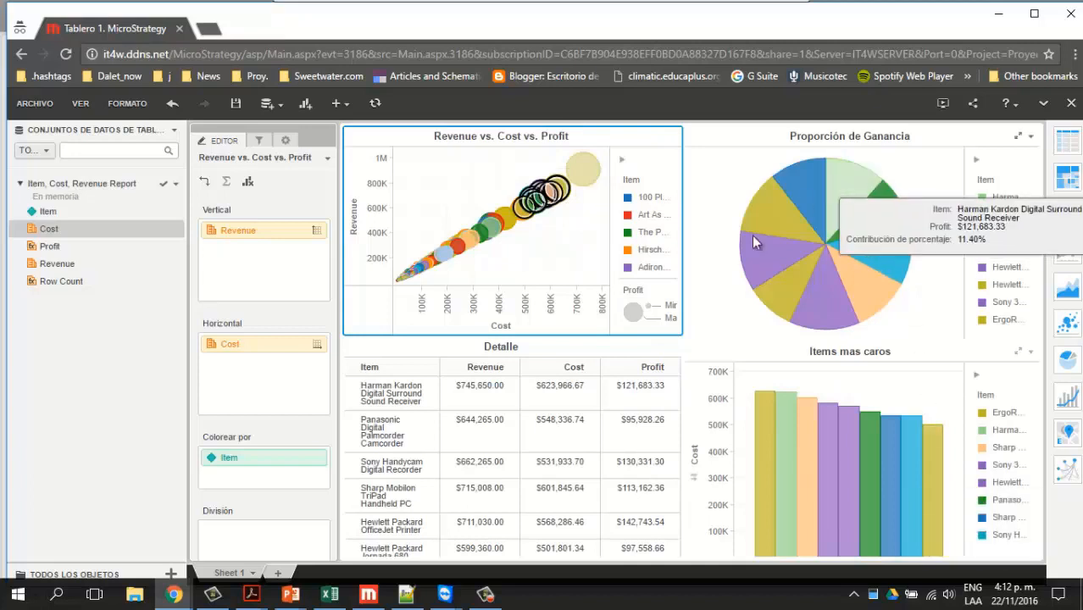
left_click(236, 106)
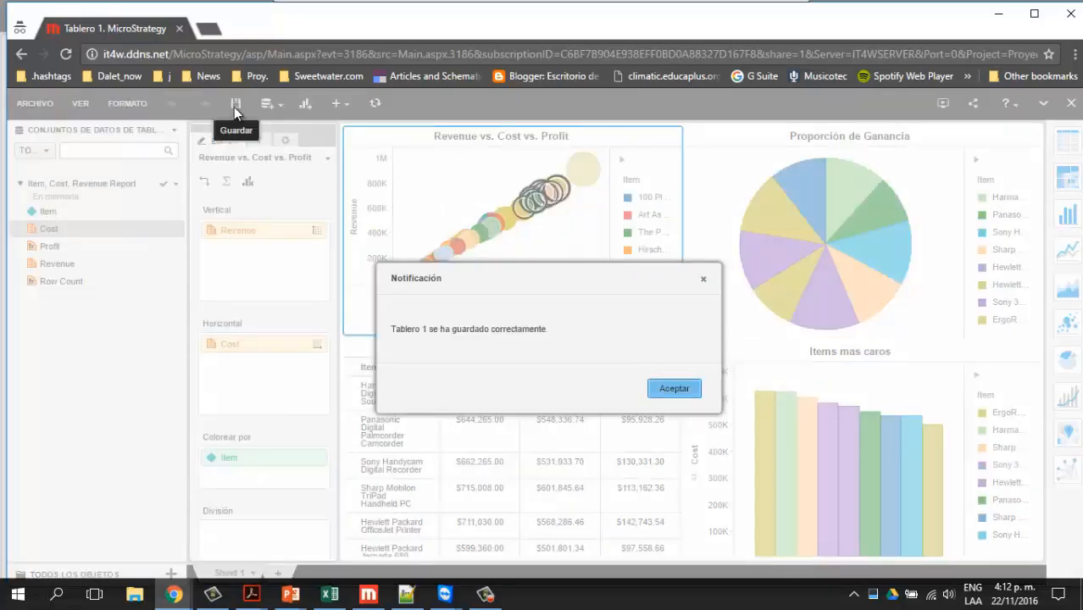
left_click(674, 389)
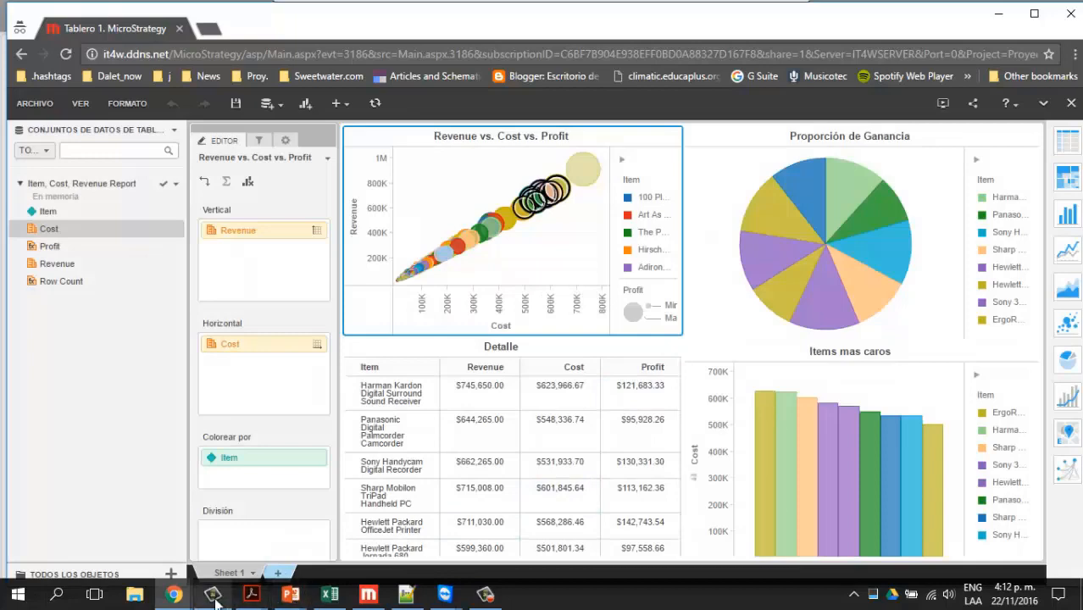
Return to the original presentation window, close the sharing settings, and refresh Tablero 1 to check the other user's changes.
mouse_move(174, 596)
left_click(130, 533)
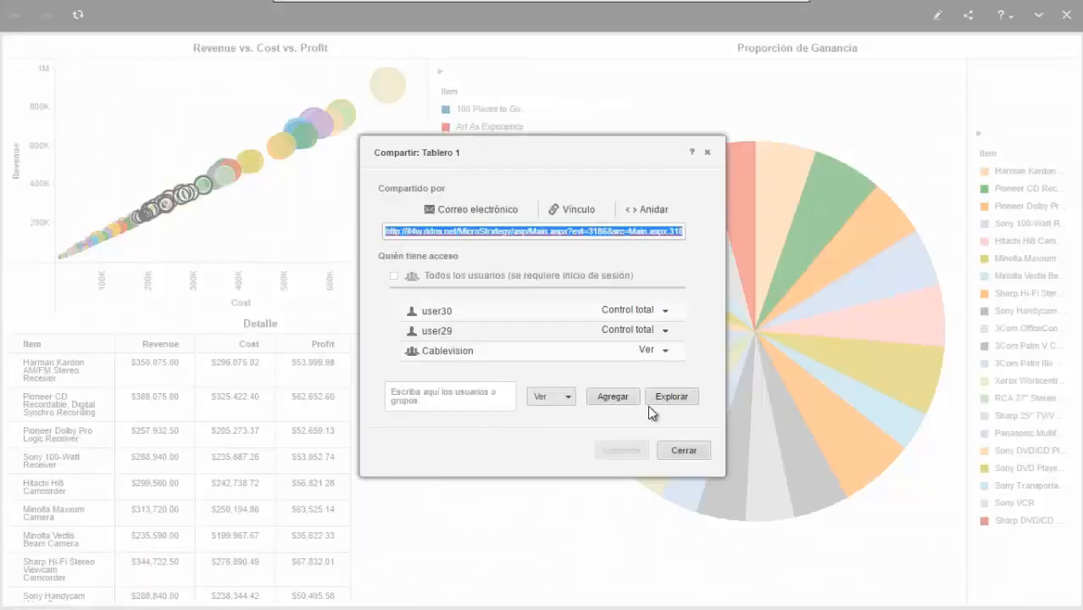
left_click(683, 451)
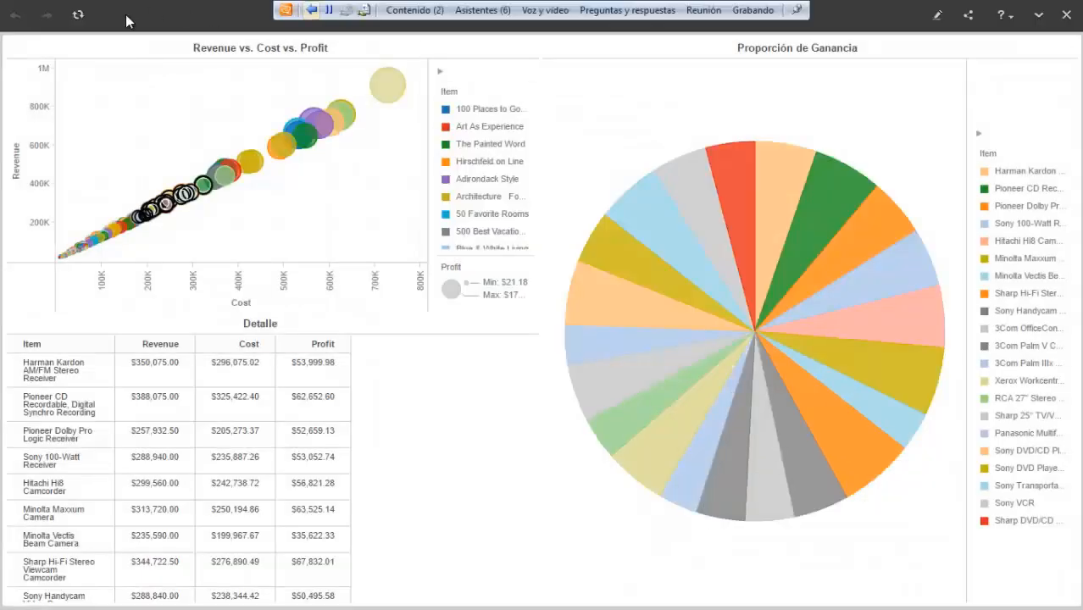
left_click(81, 16)
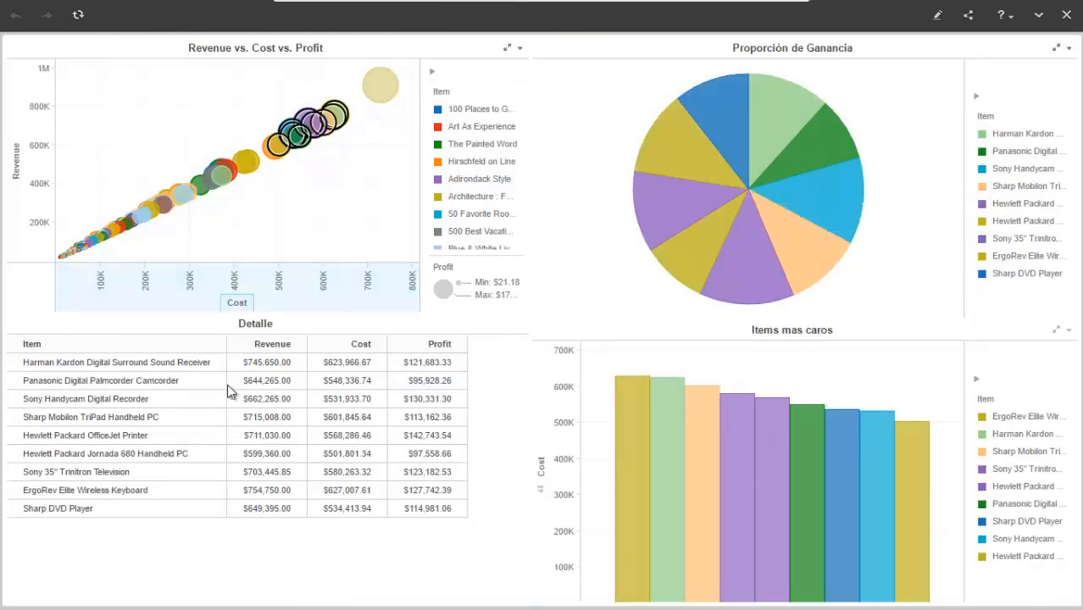
mouse_move(671, 216)
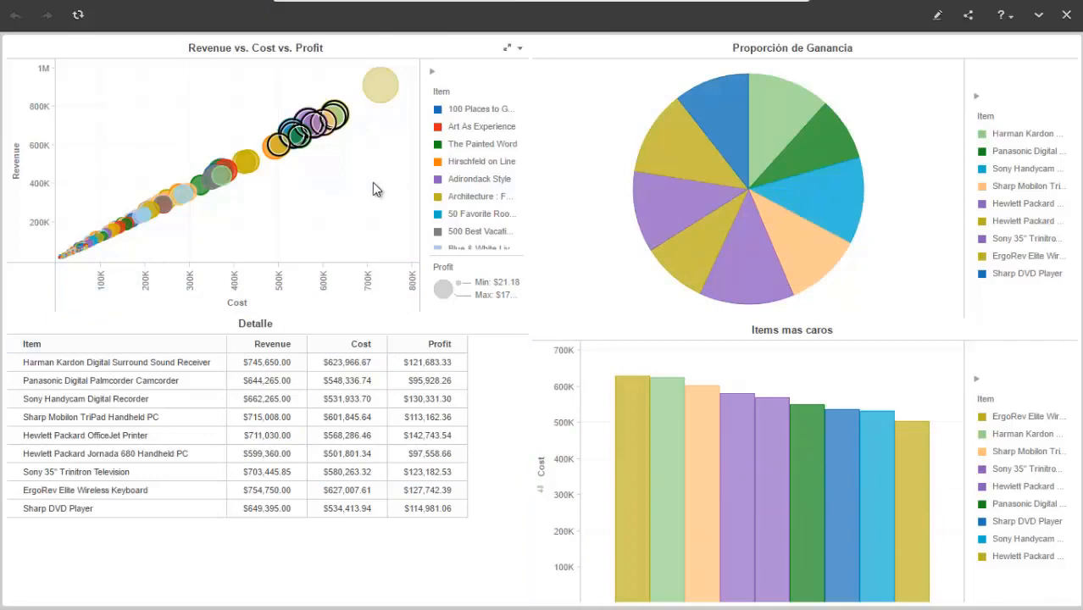
mouse_move(731, 467)
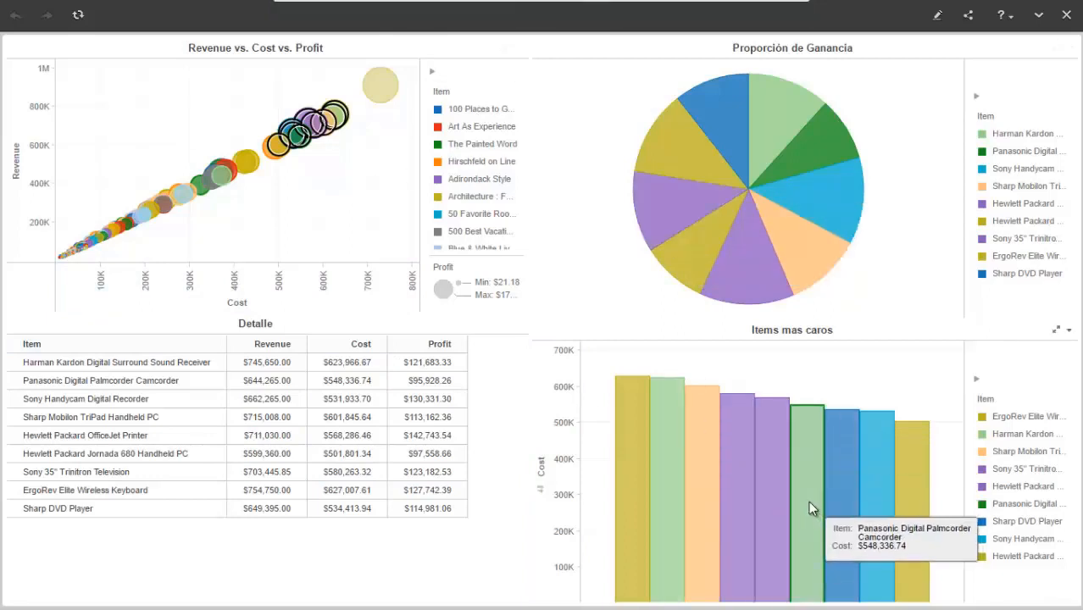
Switch to the other user's browser window, close Tablero 1, and log out of that session.
mouse_move(907, 487)
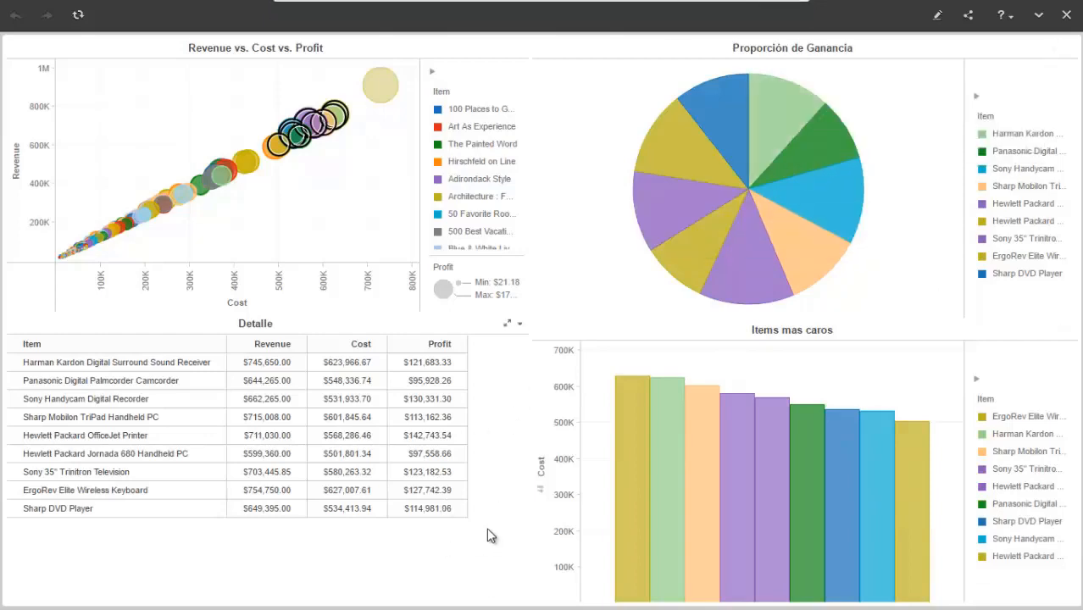
key("alt+Tab")
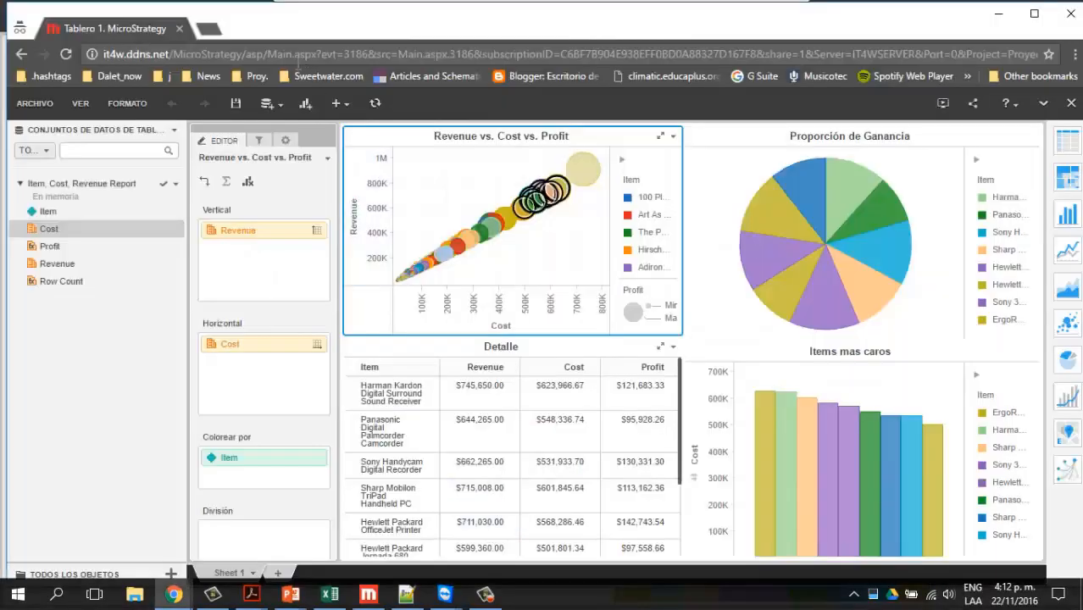
left_click(1072, 103)
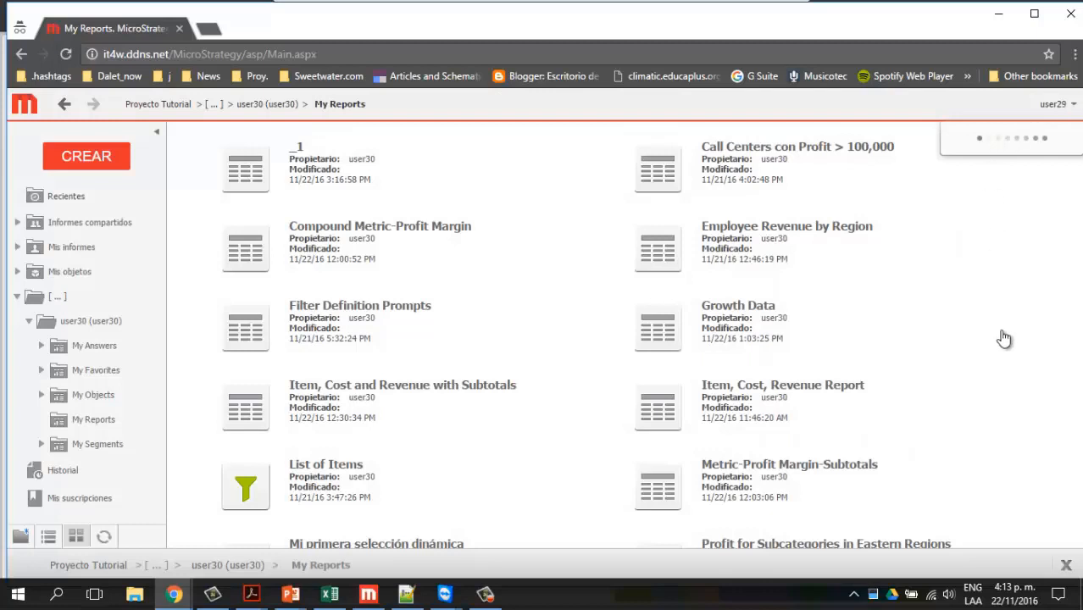
left_click(998, 256)
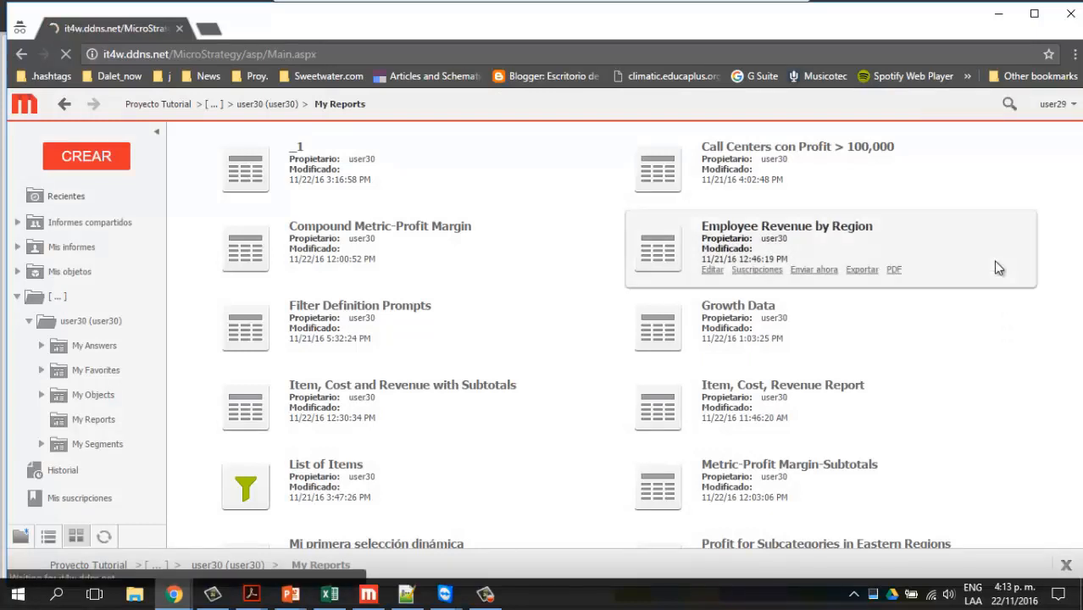
Reopen the shared Tablero 1 link and log in as user28 with the account password.
left_click(548, 199)
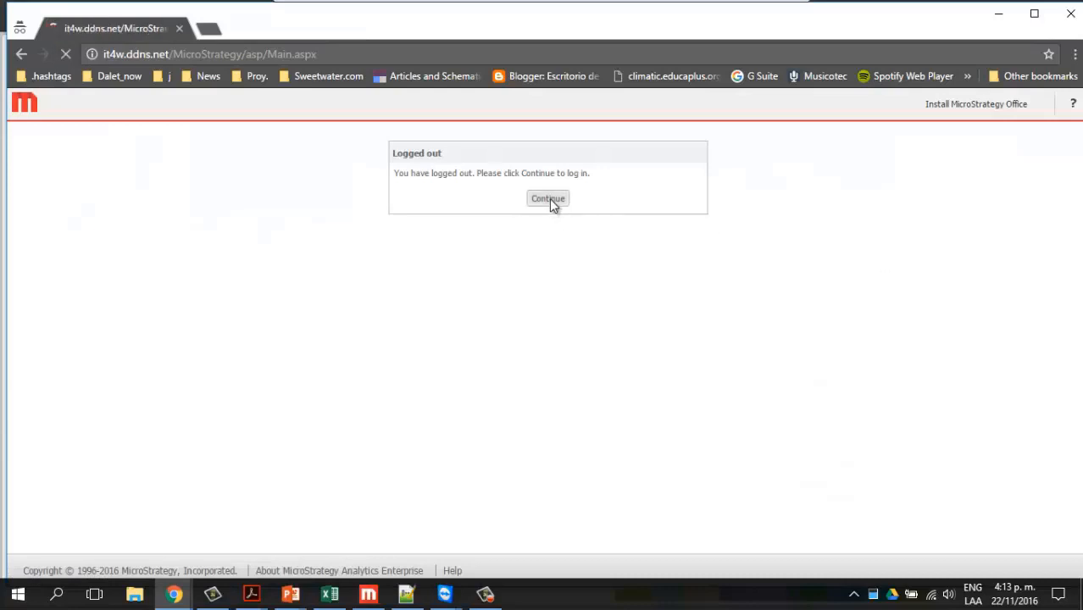
type("user28")
key("Tab")
type("***")
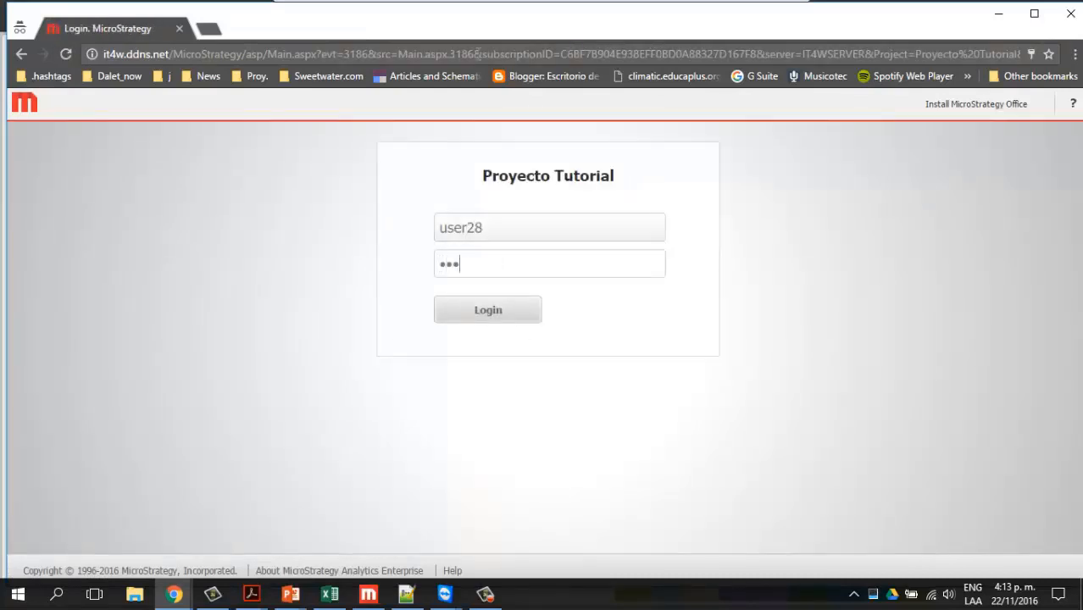
key("Return")
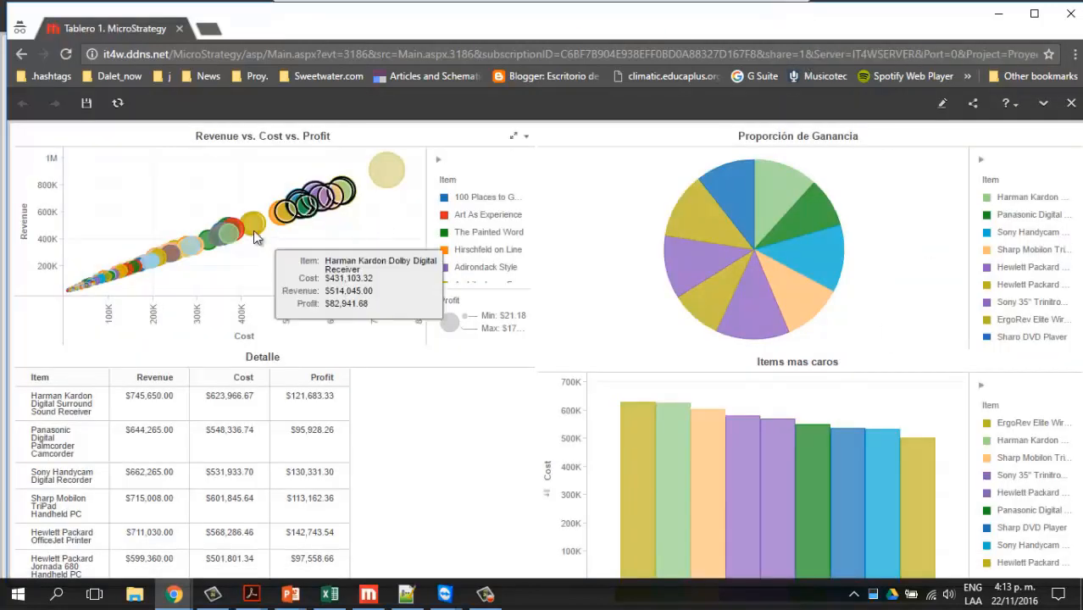
Filter the dashboard by the middle bubble cluster in Revenue vs. Cost vs. Profit and try to save Tablero 1.
left_click(353, 235)
left_click_drag(200, 202, 251, 241)
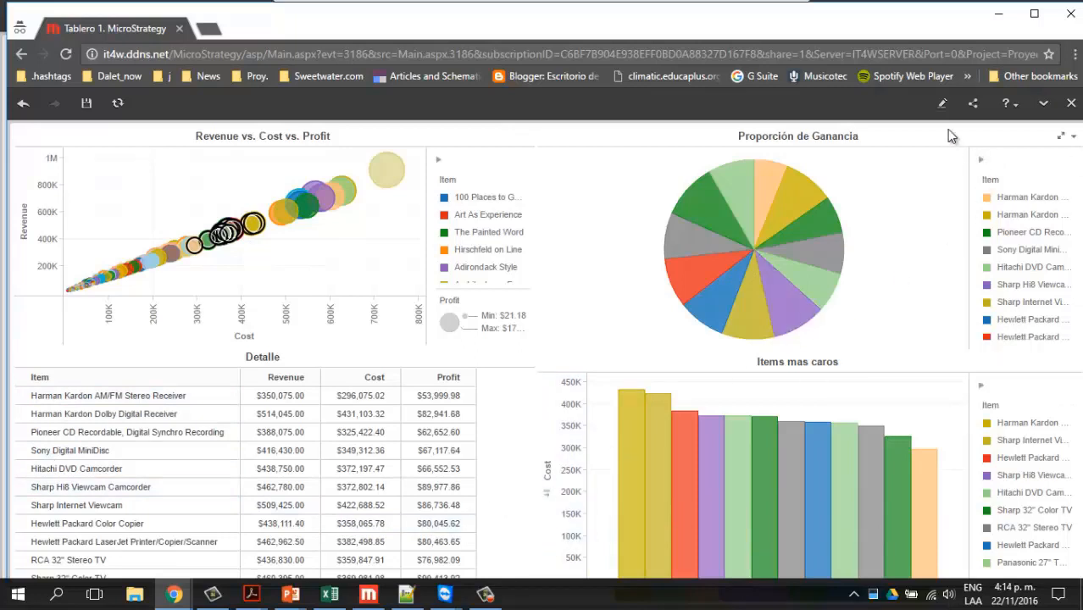
left_click(84, 102)
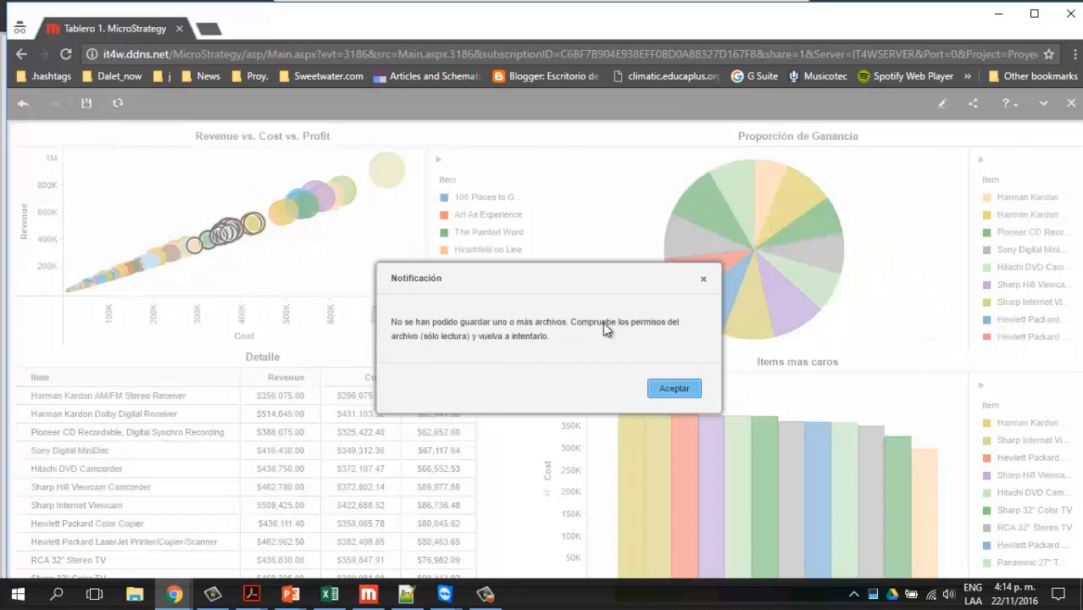
left_click(674, 390)
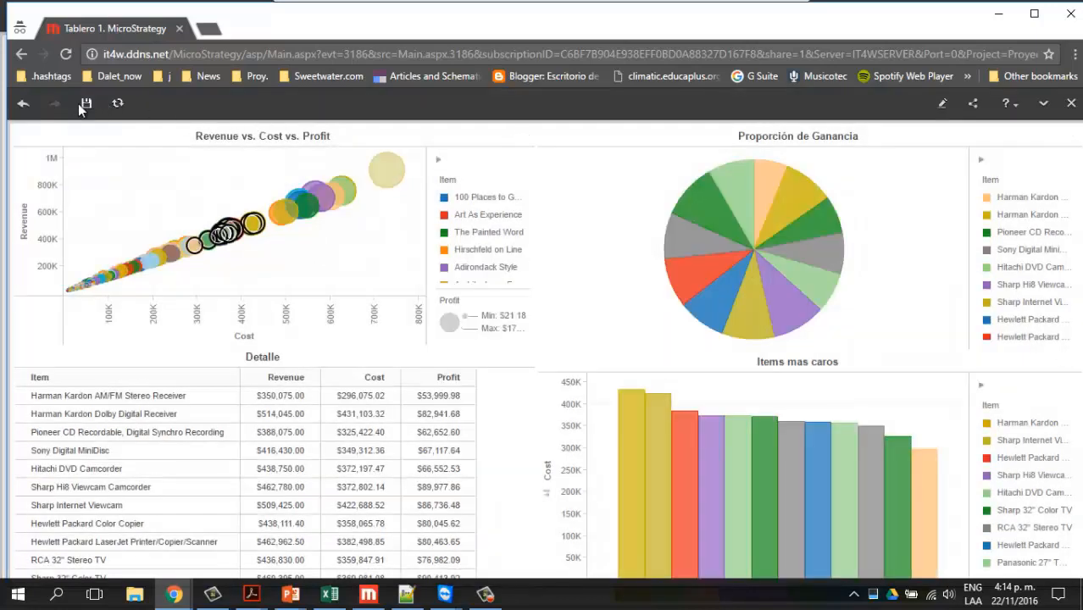
Edit the dashboard, save it as a separate copy named Tablero 1, and open the newly saved copy.
left_click(943, 104)
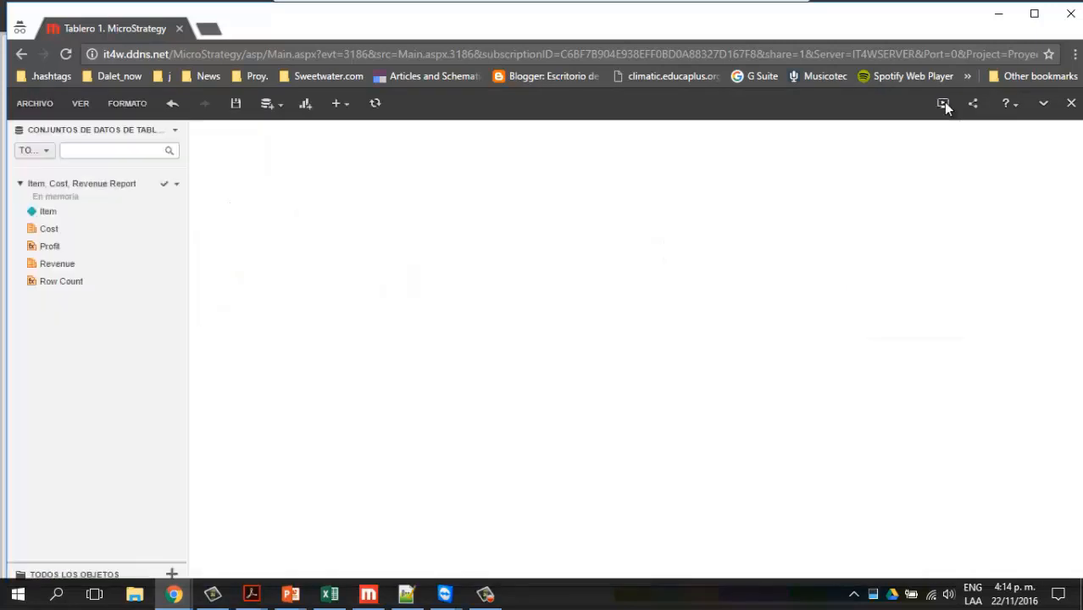
left_click(35, 102)
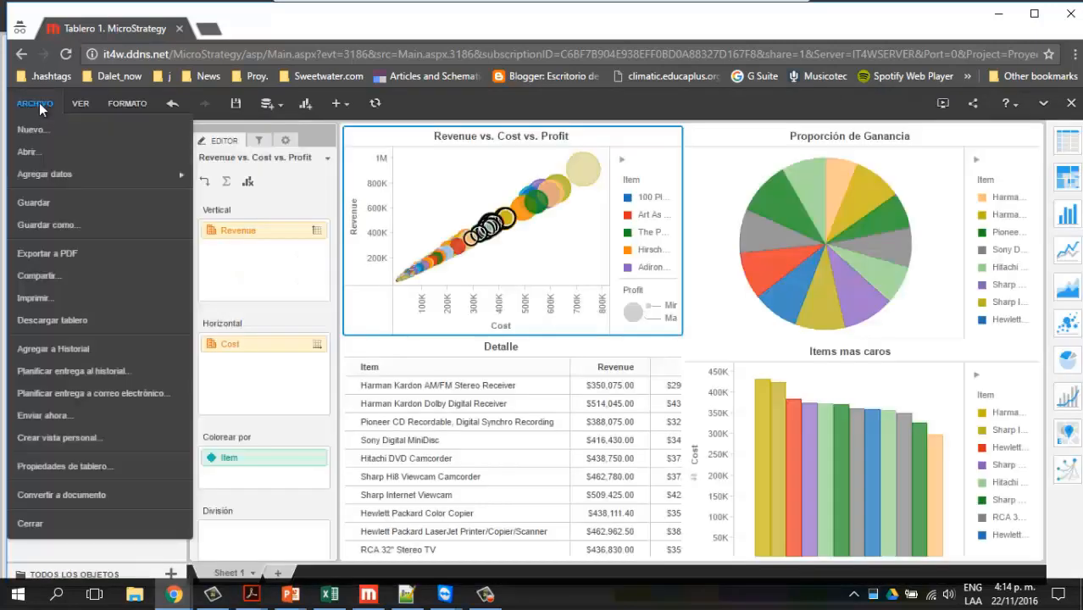
left_click(68, 224)
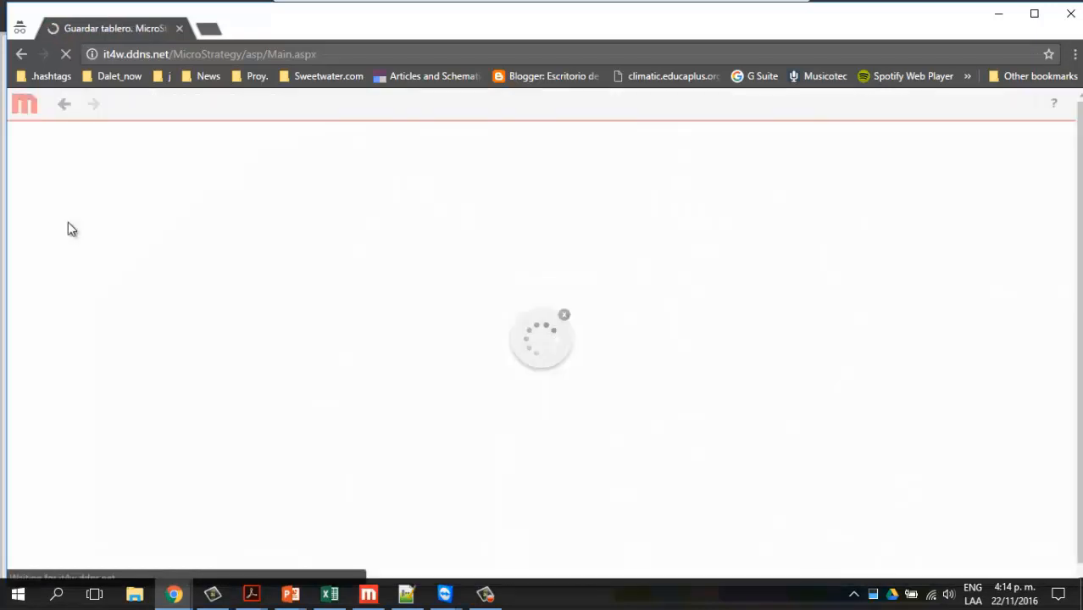
left_click(702, 392)
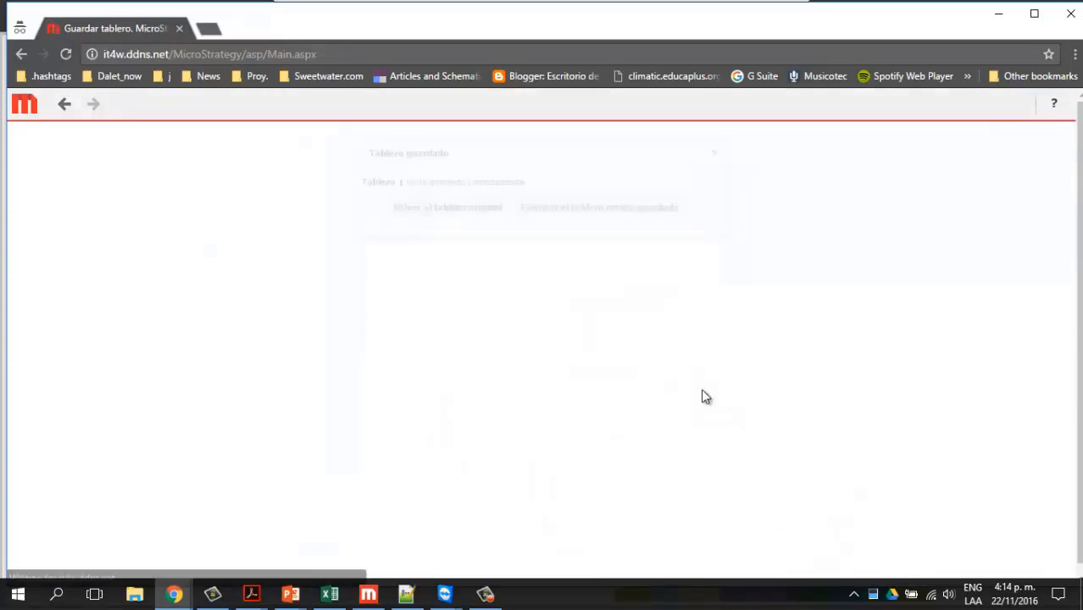
left_click(595, 212)
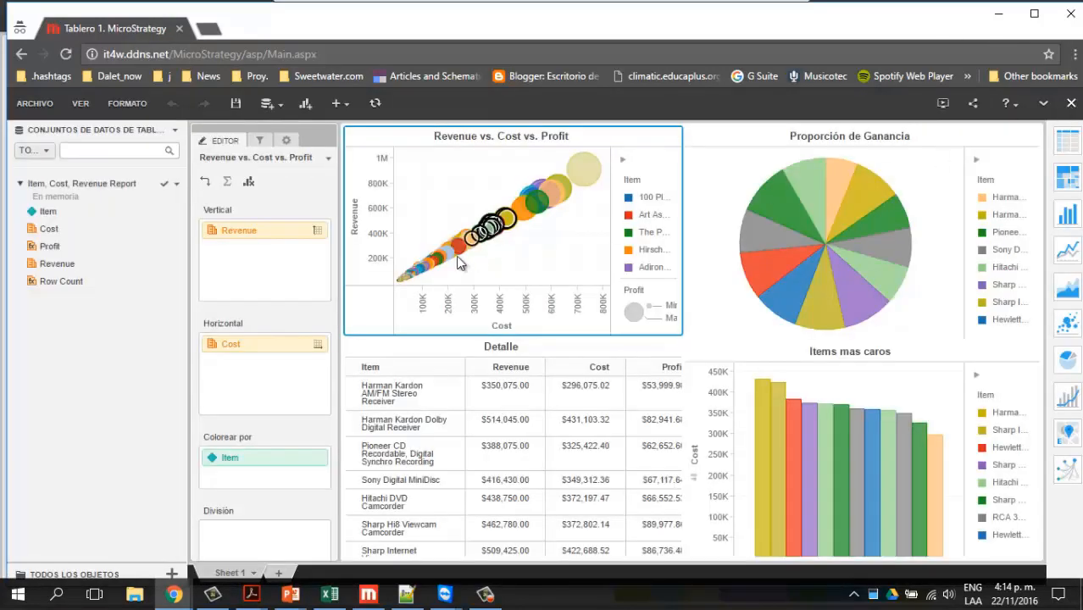
Close the copy and check it in Mis informes, then log out of user28 and close the private browser window.
left_click(1071, 103)
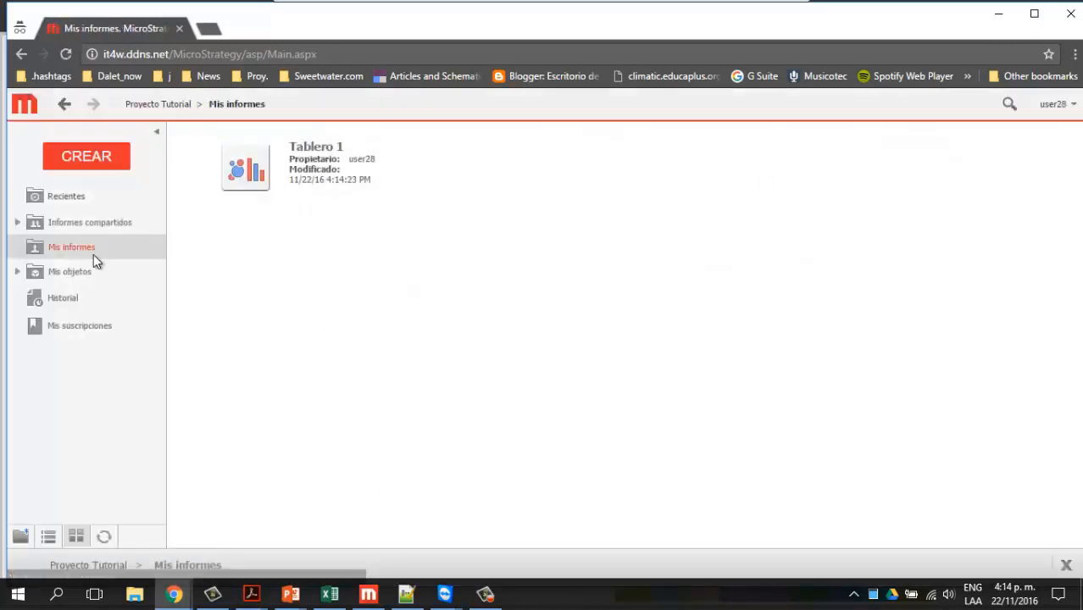
left_click(82, 250)
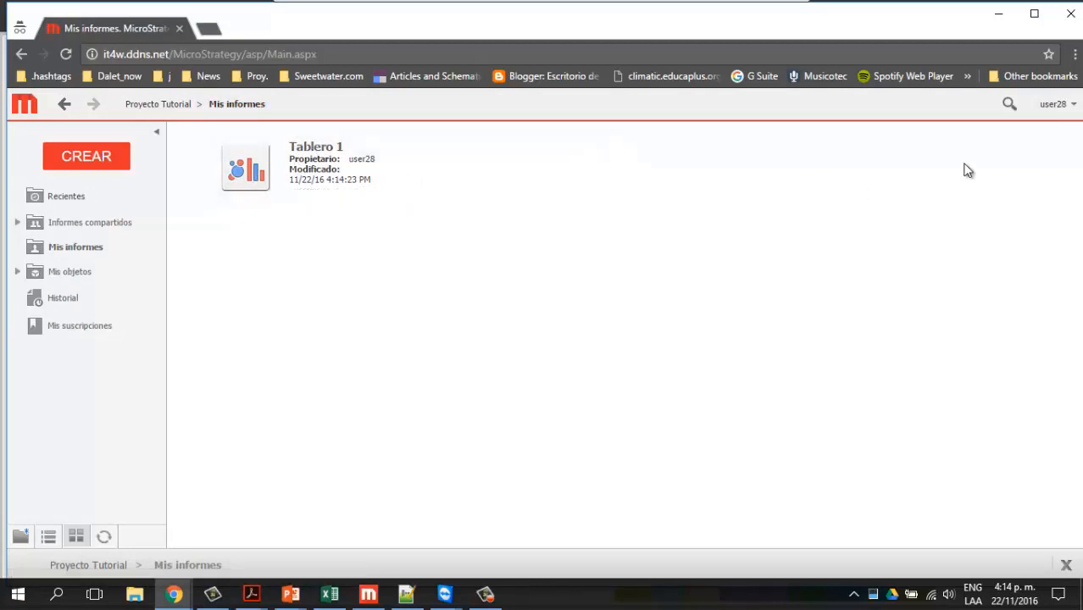
left_click(1073, 108)
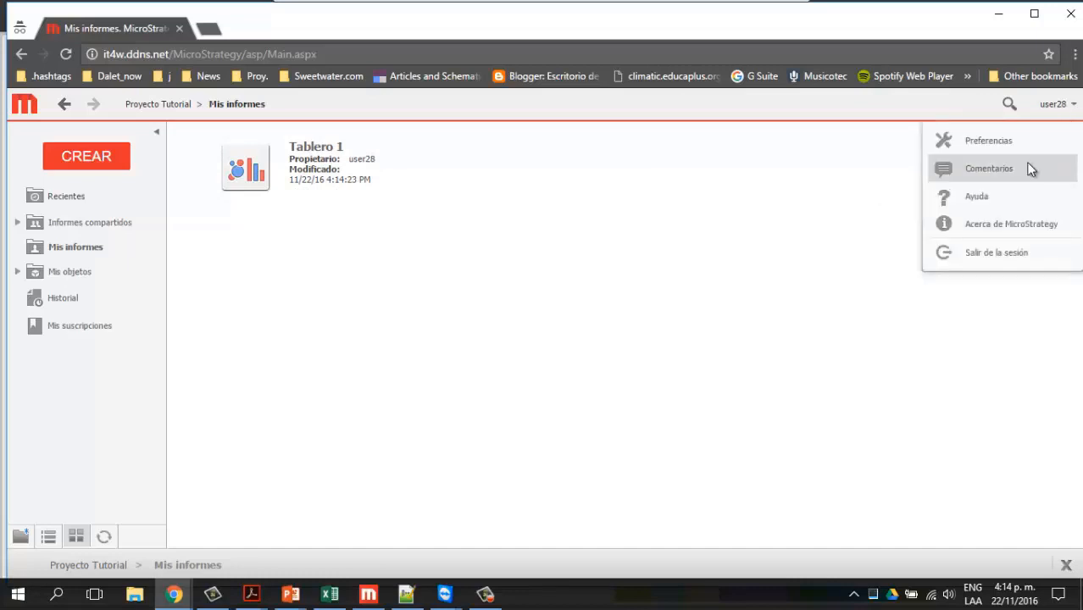
left_click(1023, 261)
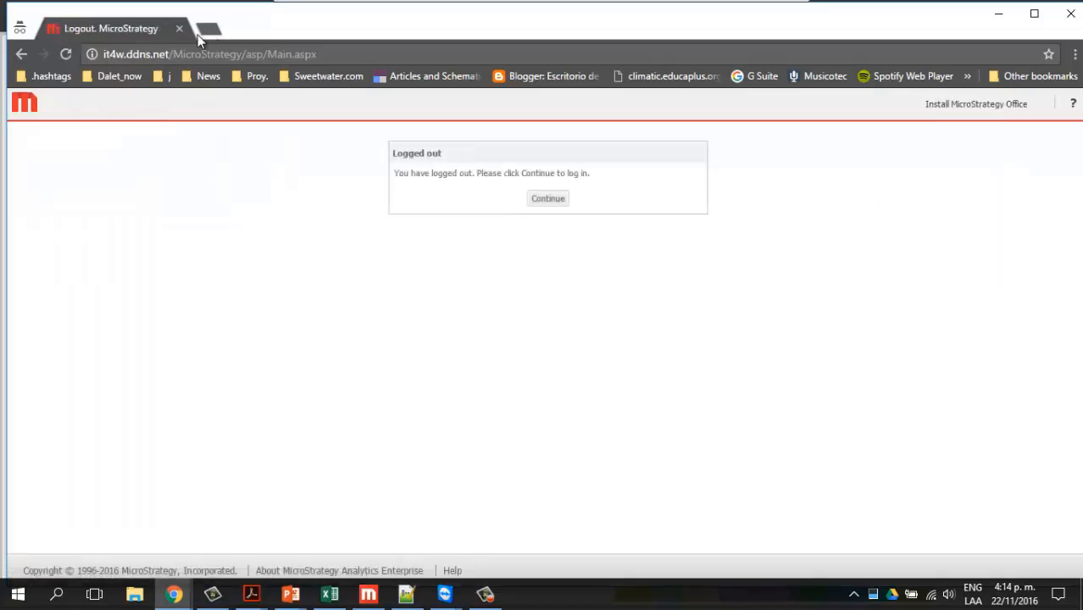
left_click(179, 28)
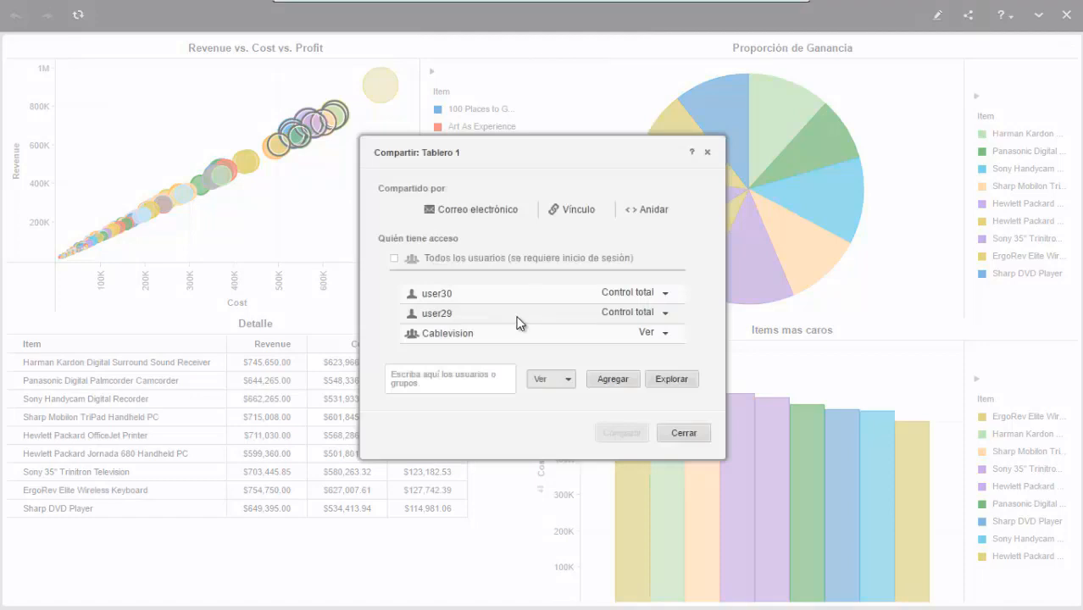
Remove user29 from the users with access to Tablero 1 and apply the new sharing settings.
left_click(666, 314)
left_click(678, 314)
left_click(678, 313)
left_click(621, 360)
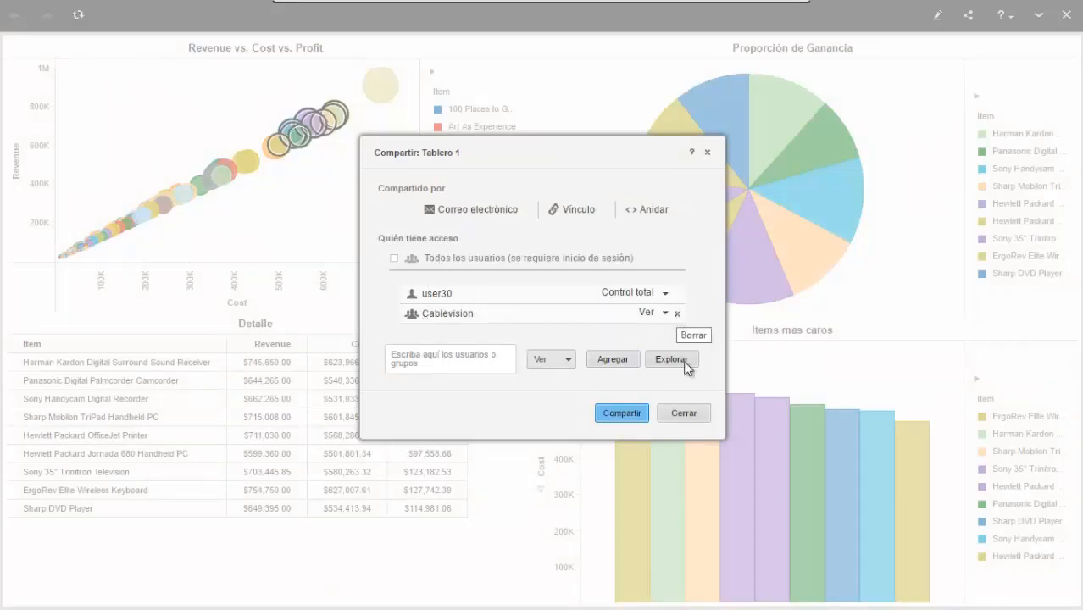
left_click(636, 413)
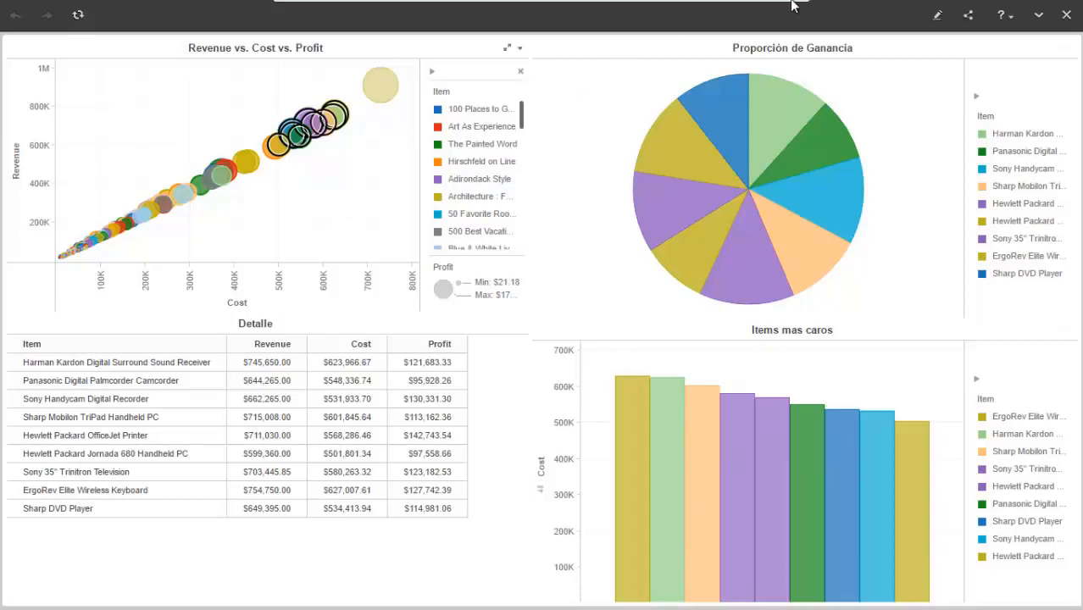
Switch Tablero 1 to editing mode, preview it in full-screen presentation mode, and return to the editor.
left_click(938, 17)
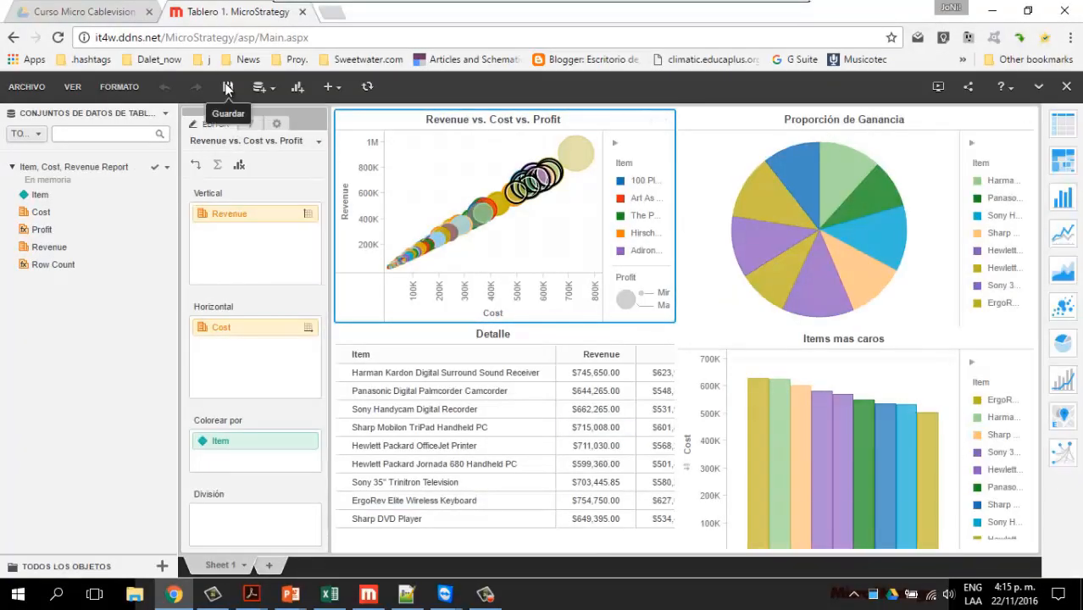
left_click(939, 88)
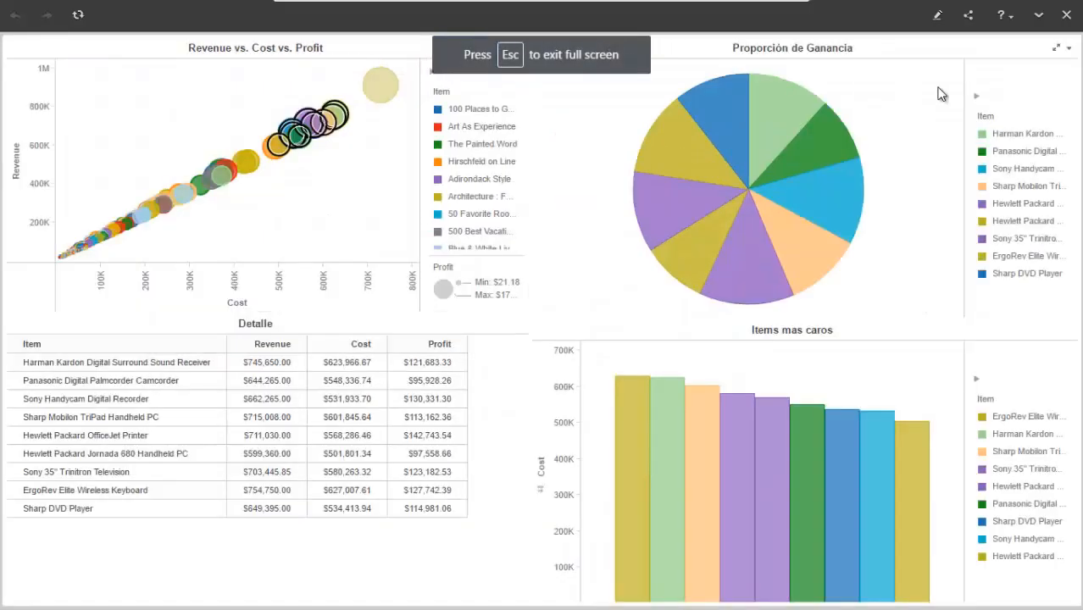
key("Escape")
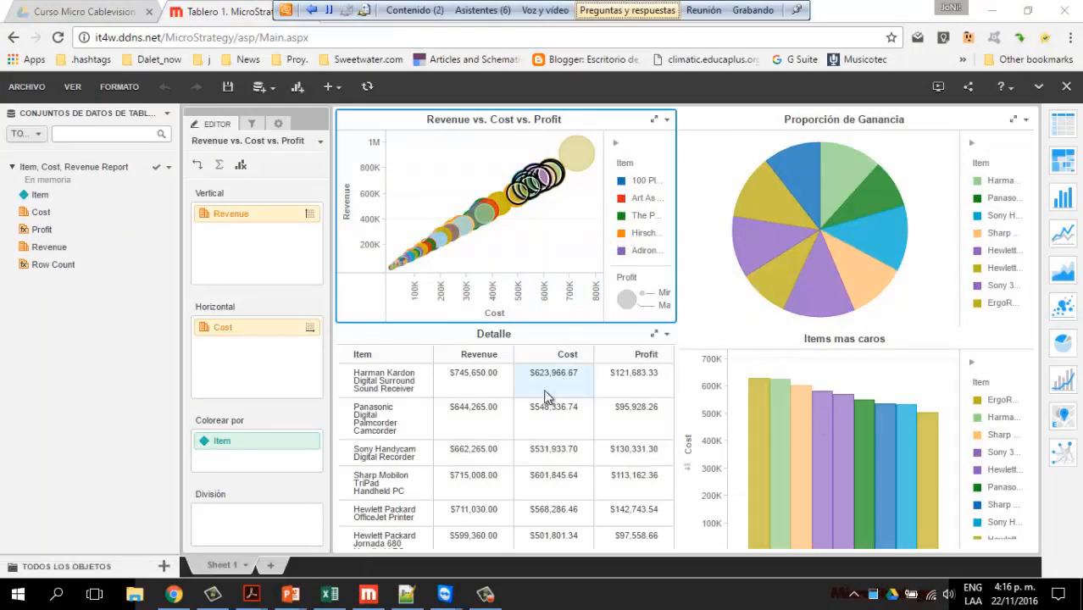
Maximize the Detalle visualization and restore it to the layout, then close Tablero 1 without saving.
mouse_move(879, 278)
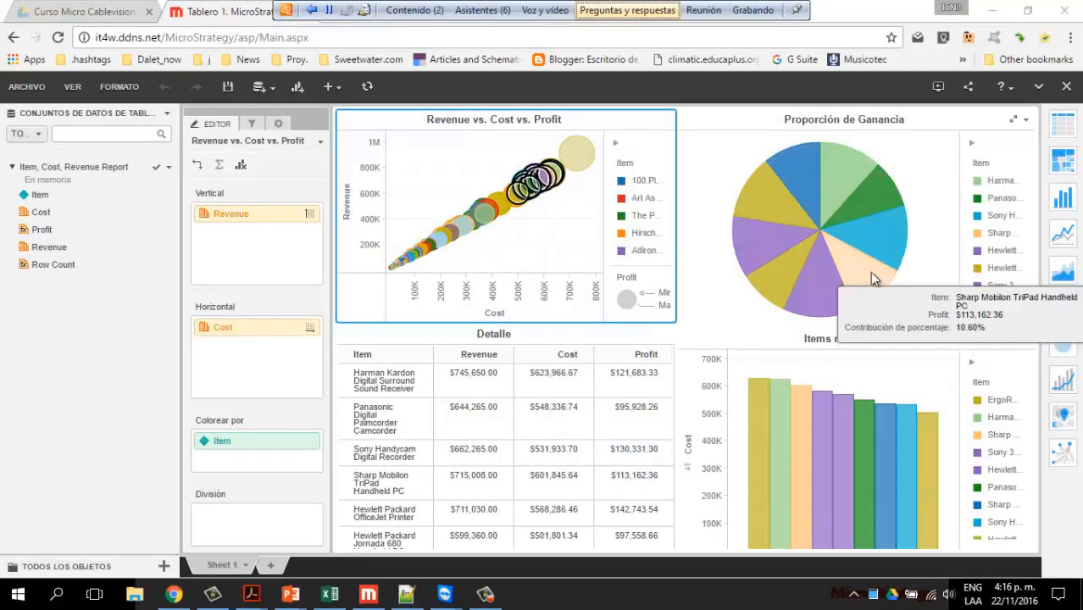
mouse_move(760, 412)
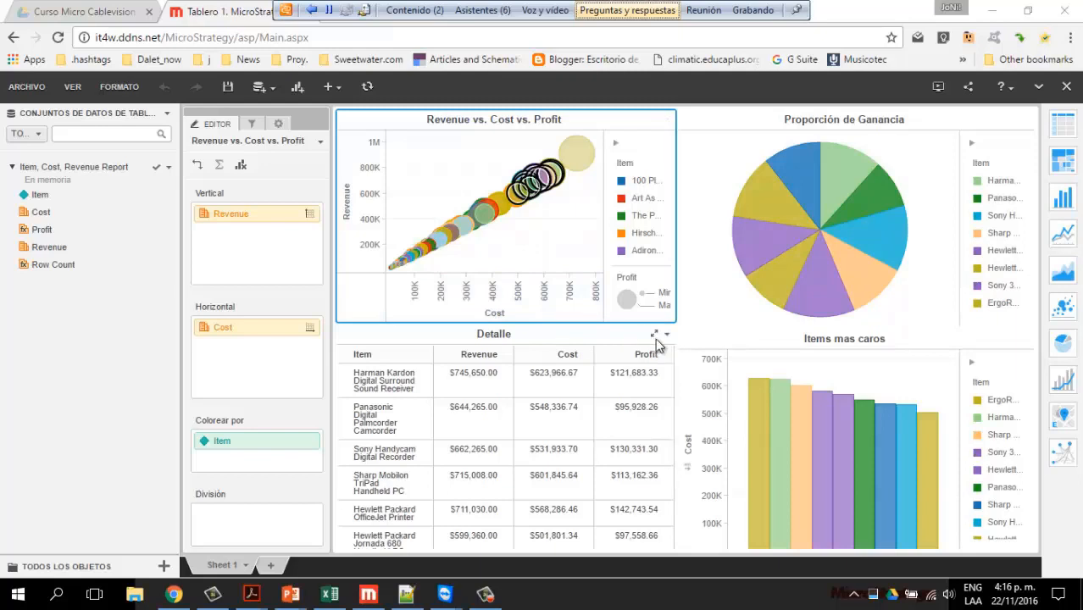
left_click(655, 336)
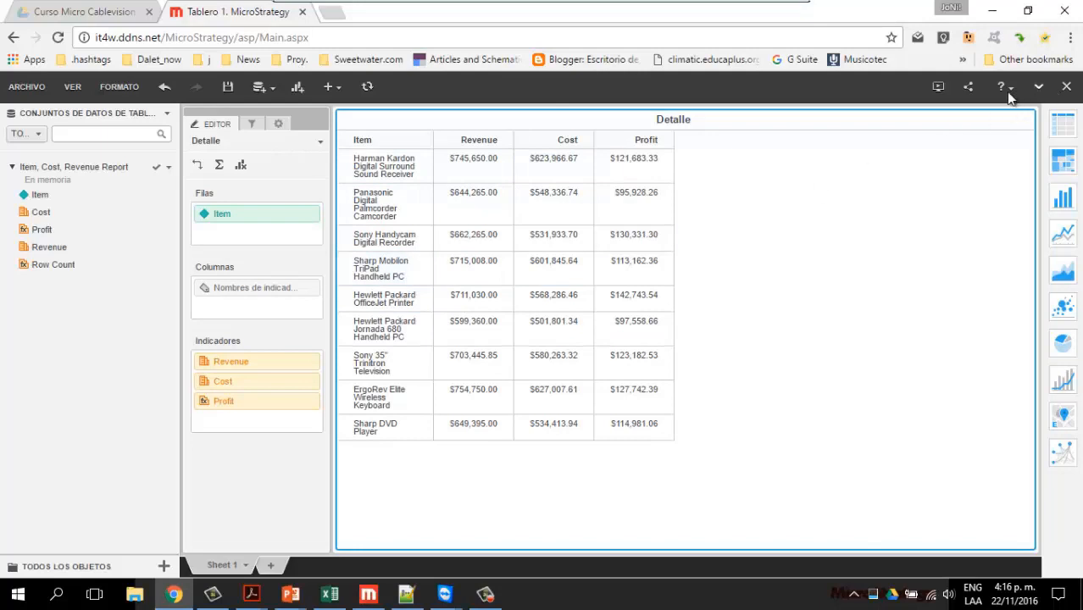
left_click(1021, 121)
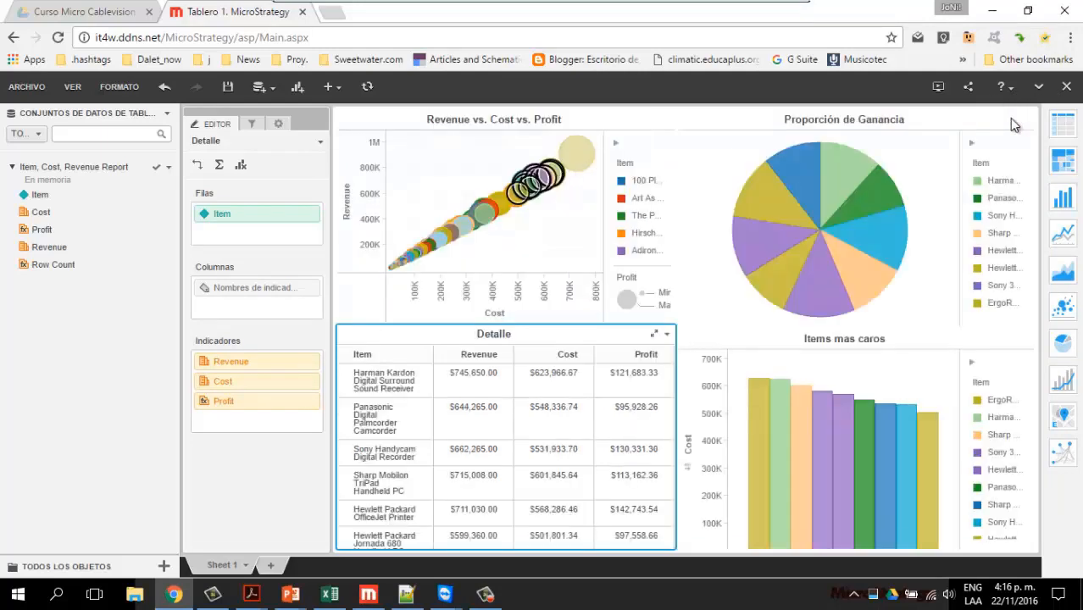
left_click(1067, 88)
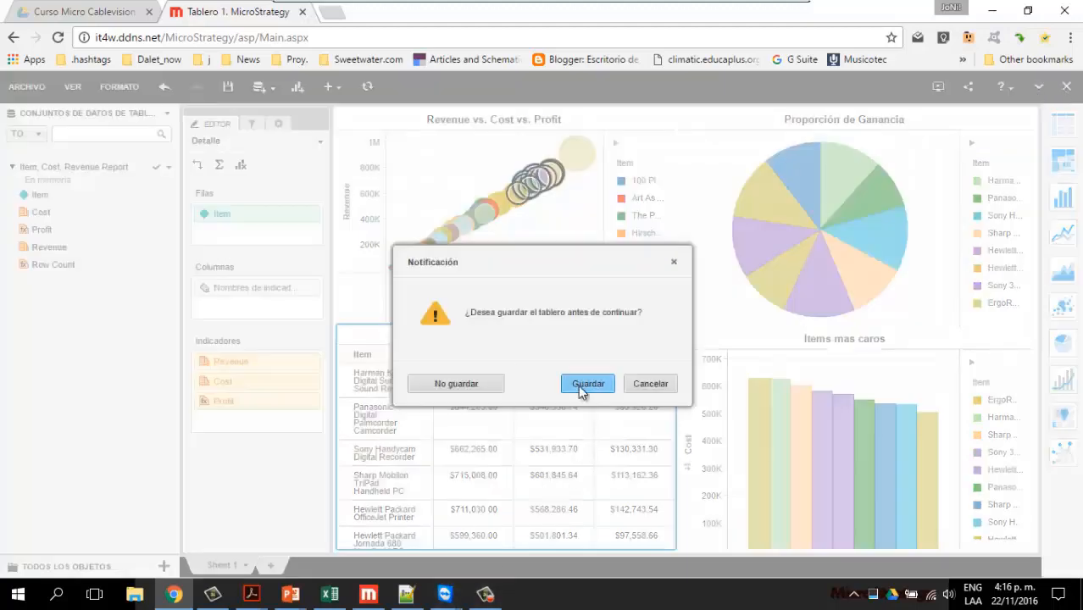
left_click(487, 384)
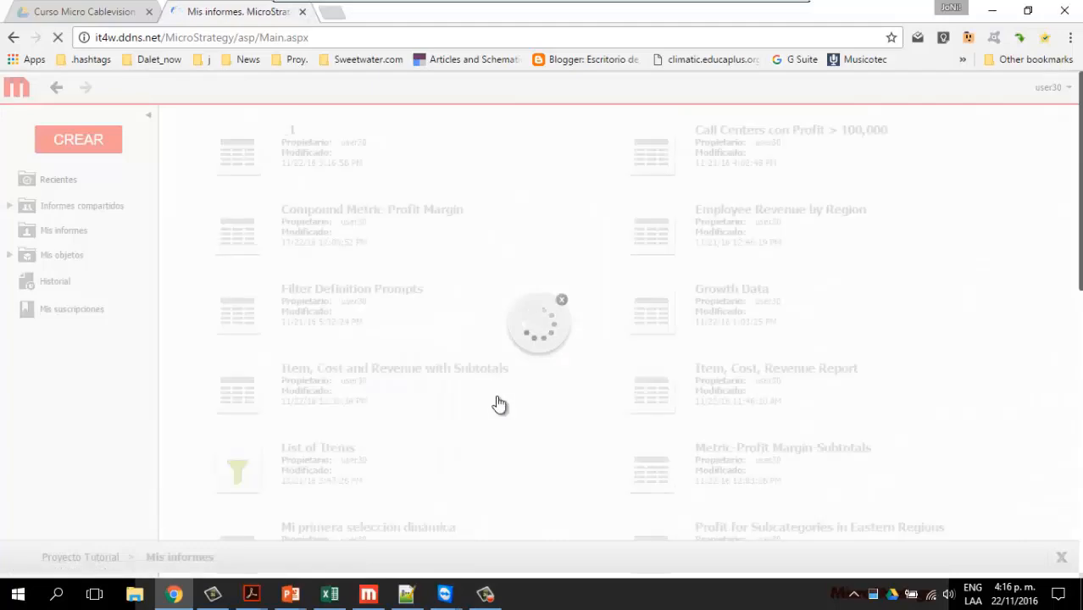
Create a new dashboard and open the selection of external data sources for it.
left_click(76, 140)
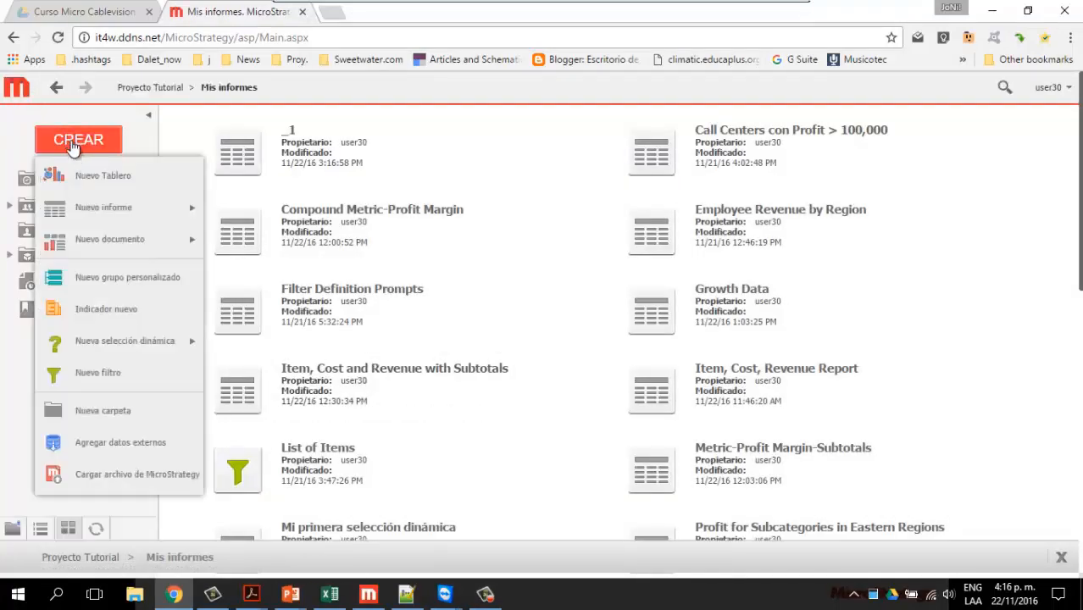
left_click(100, 178)
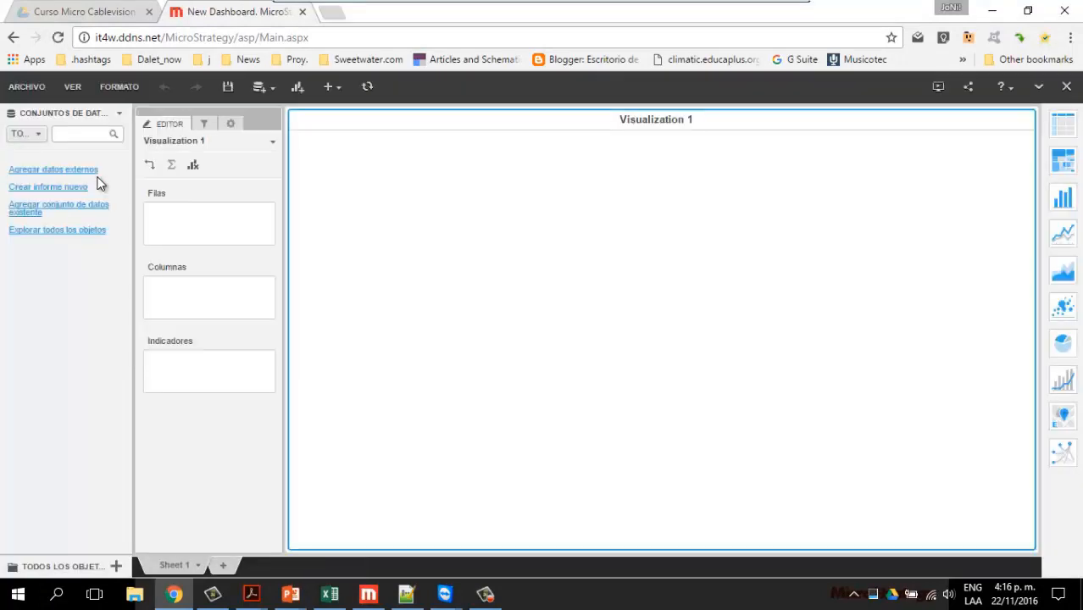
left_click(272, 88)
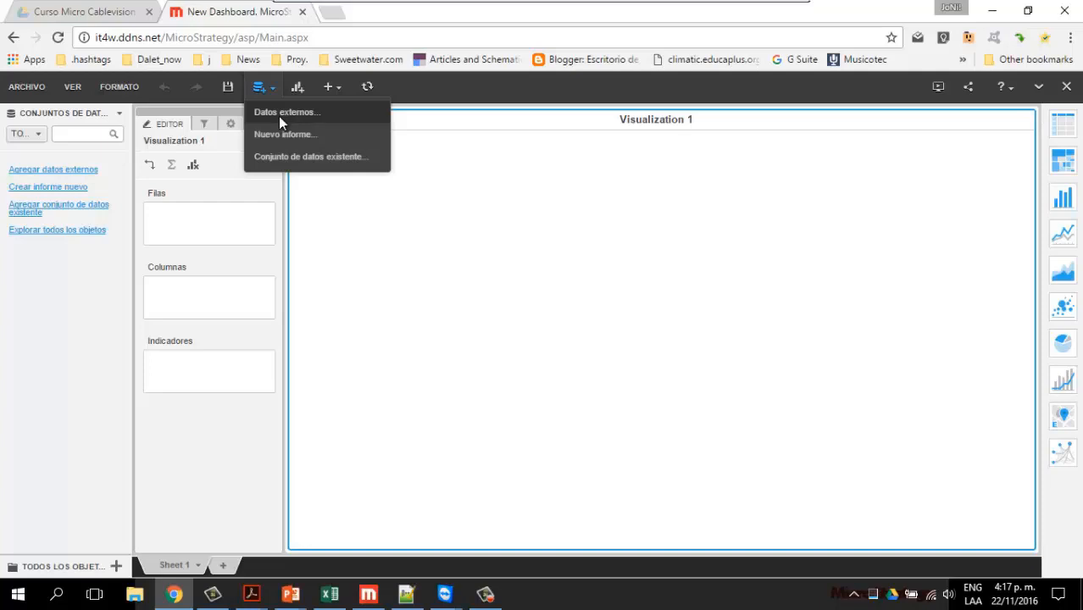
left_click(282, 115)
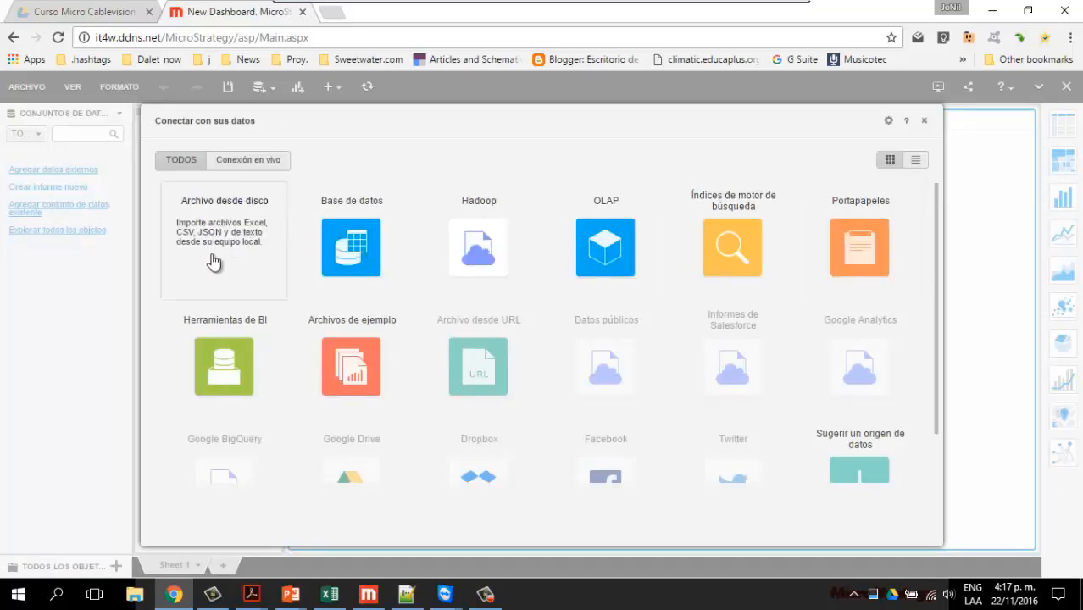
Choose a file from disk as the data source and open the selection of files to upload.
left_click(357, 254)
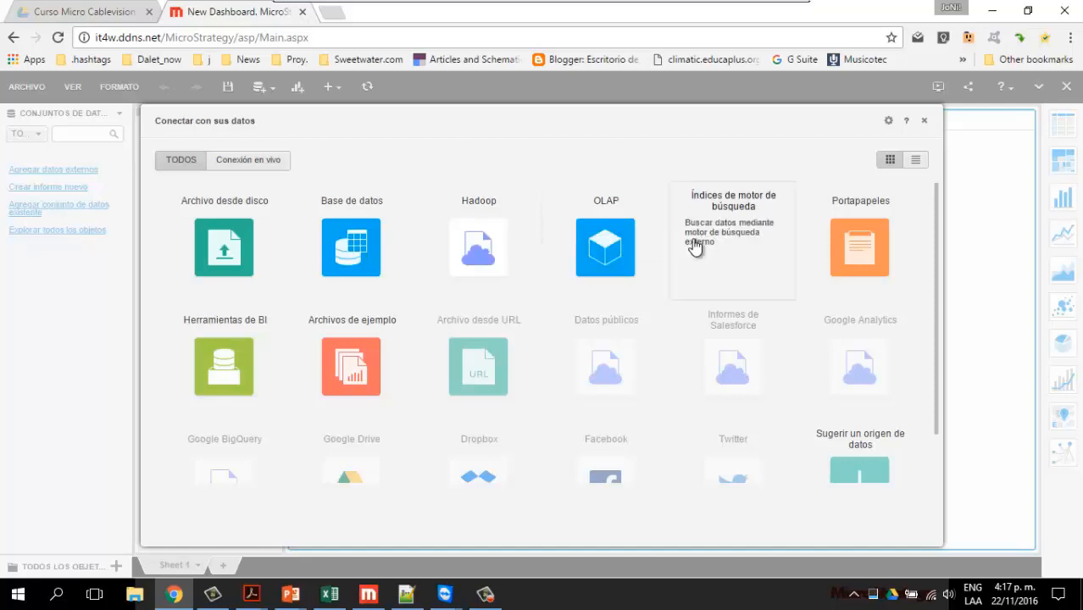
scroll(667, 344, "down", 1)
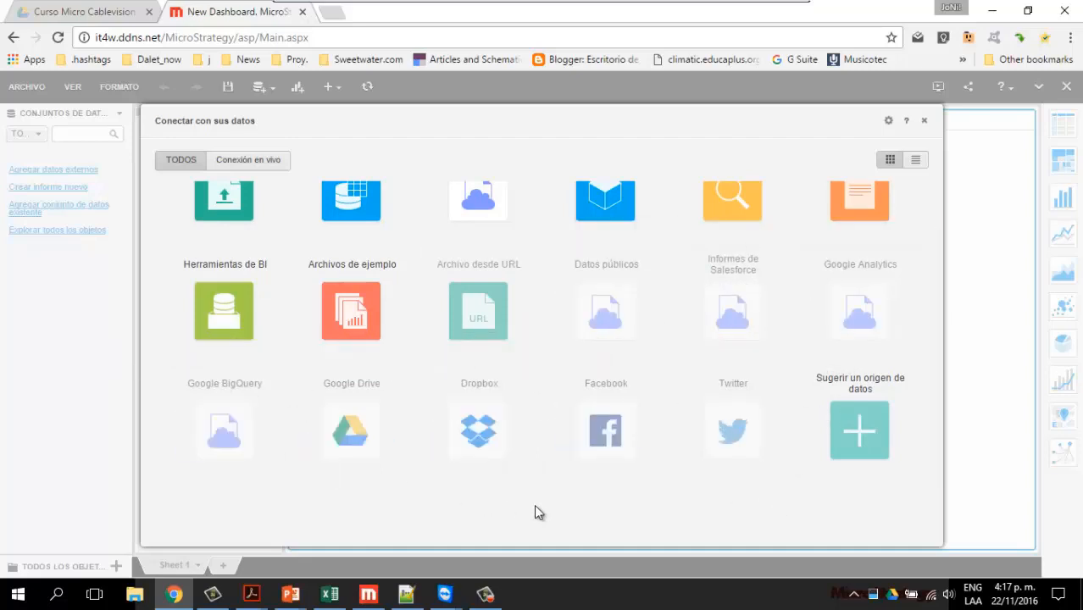
scroll(585, 339, "up", 1)
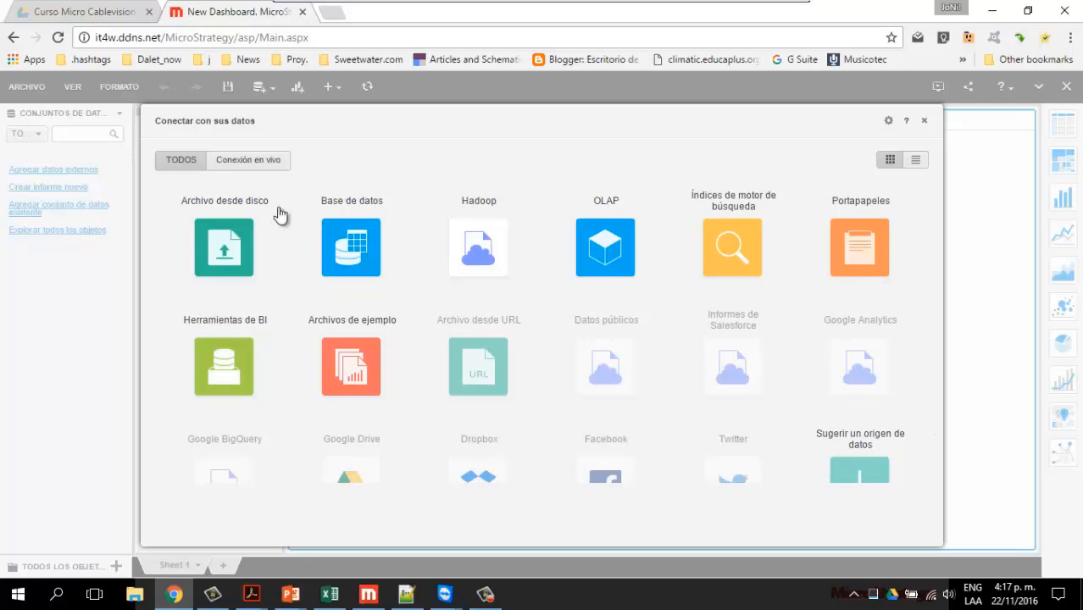
left_click(224, 243)
left_click(549, 426)
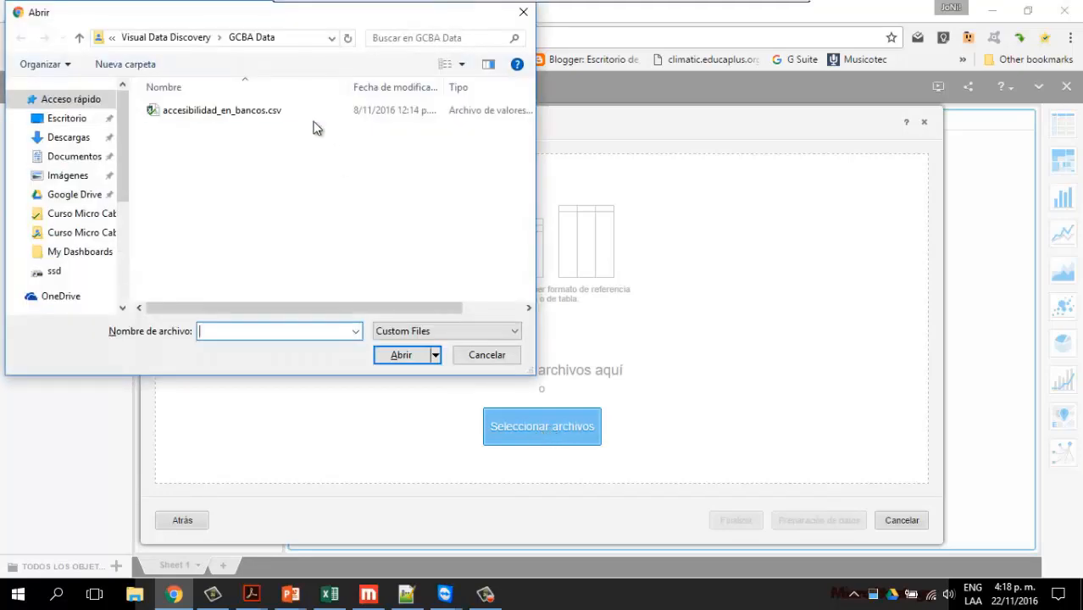
Add accesibilidad_en_bancos.csv from the GCBA Data folder inside Visual Data Discovery to the files to upload.
left_click(184, 38)
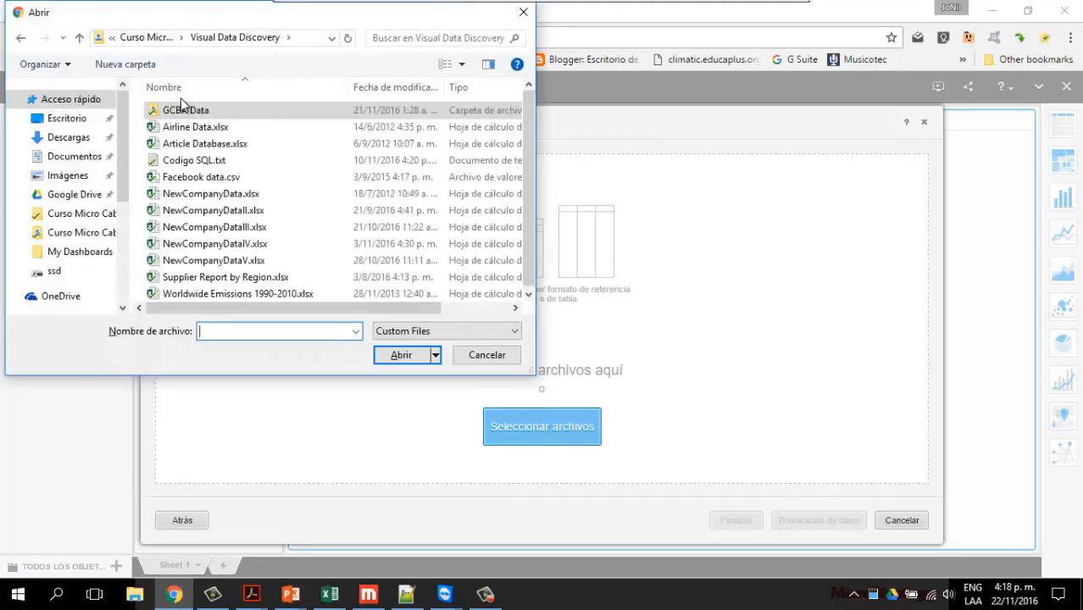
left_click(140, 37)
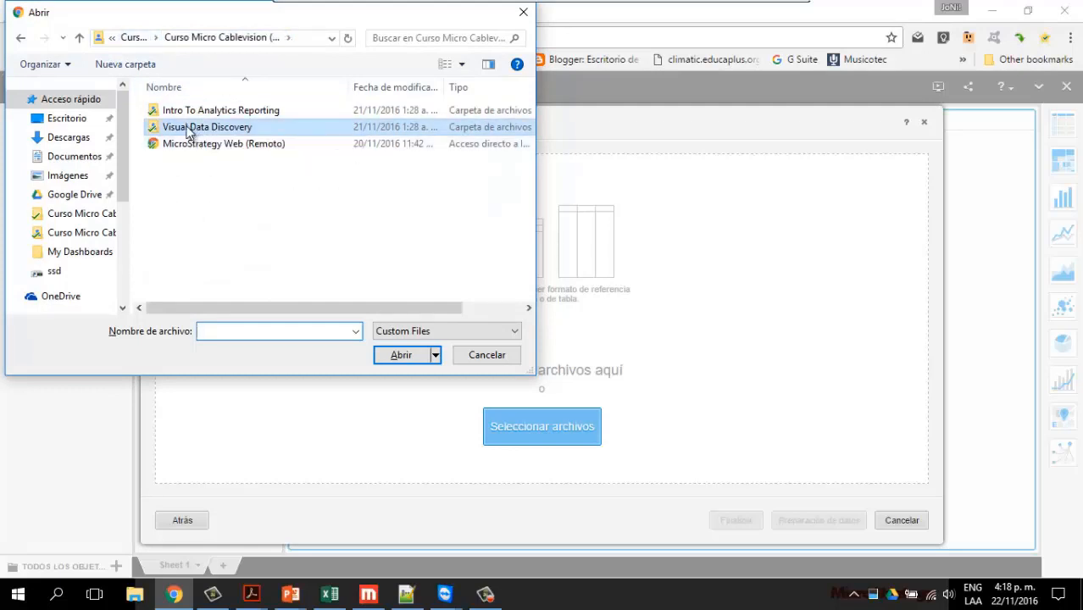
double_click(188, 127)
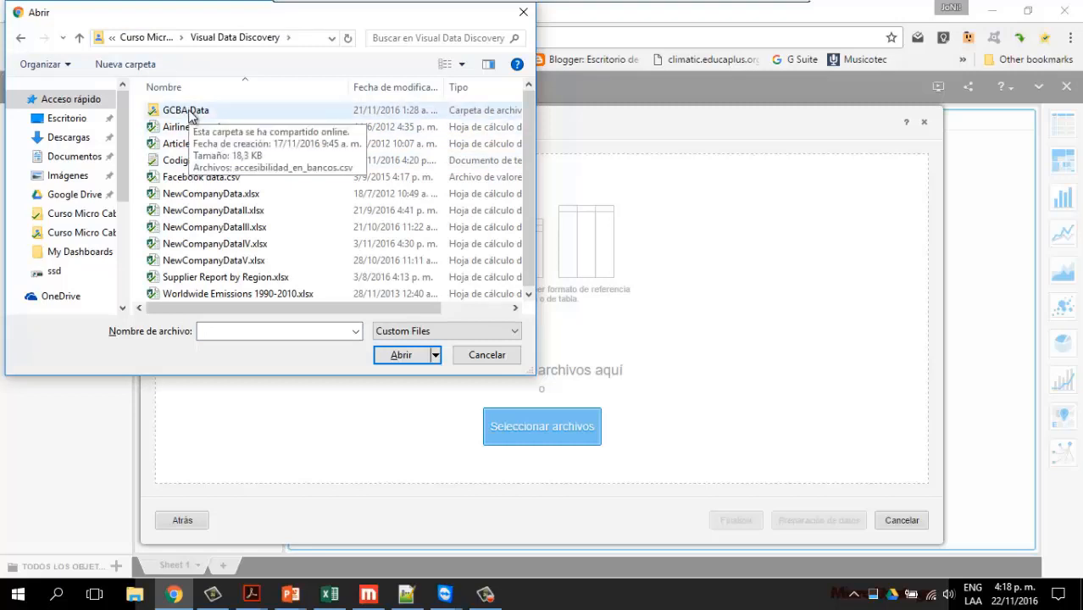
double_click(189, 114)
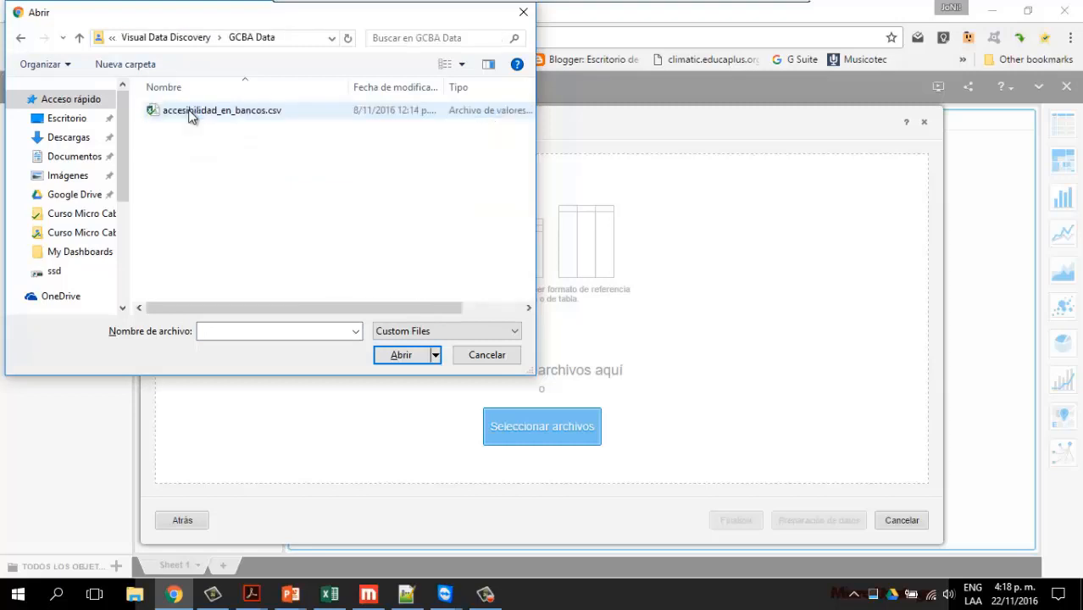
left_click(262, 114)
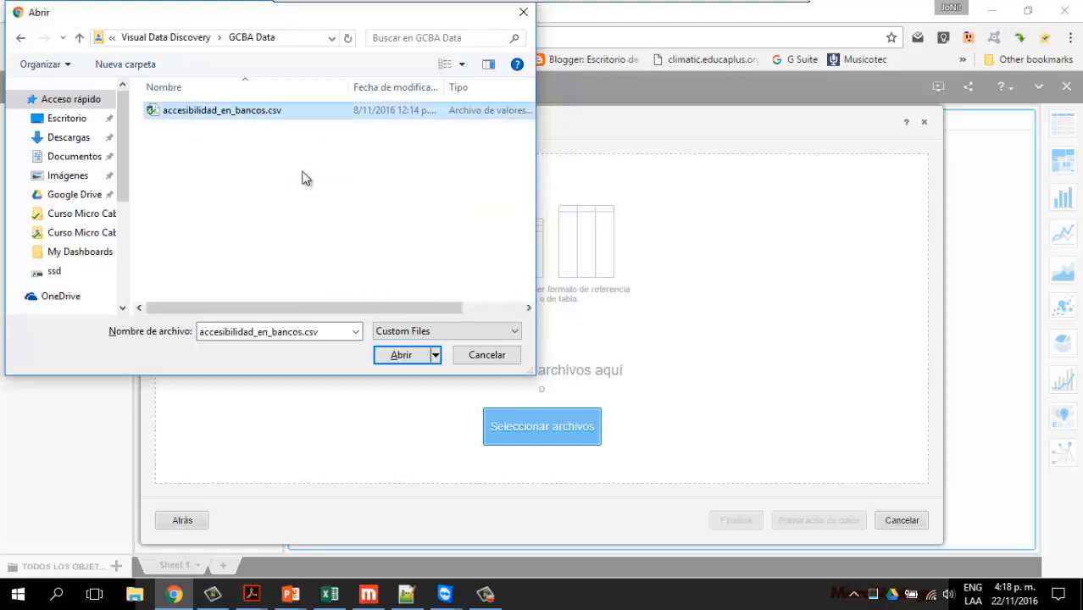
left_click(399, 356)
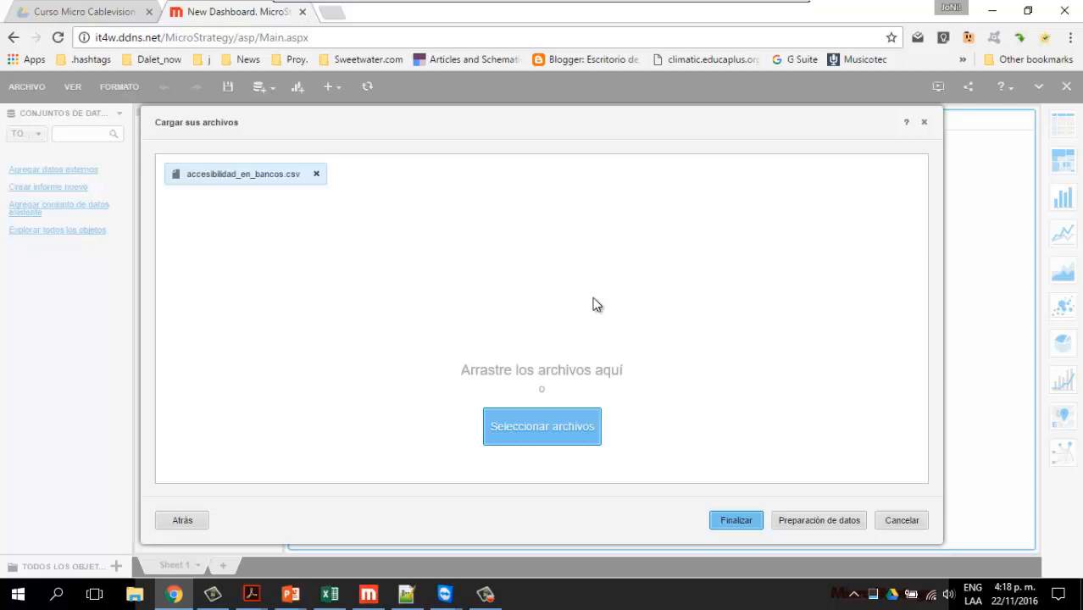
Open data preparation for accesibilidad_en_bancos.csv and review the attributes recognized in its table.
left_click(841, 523)
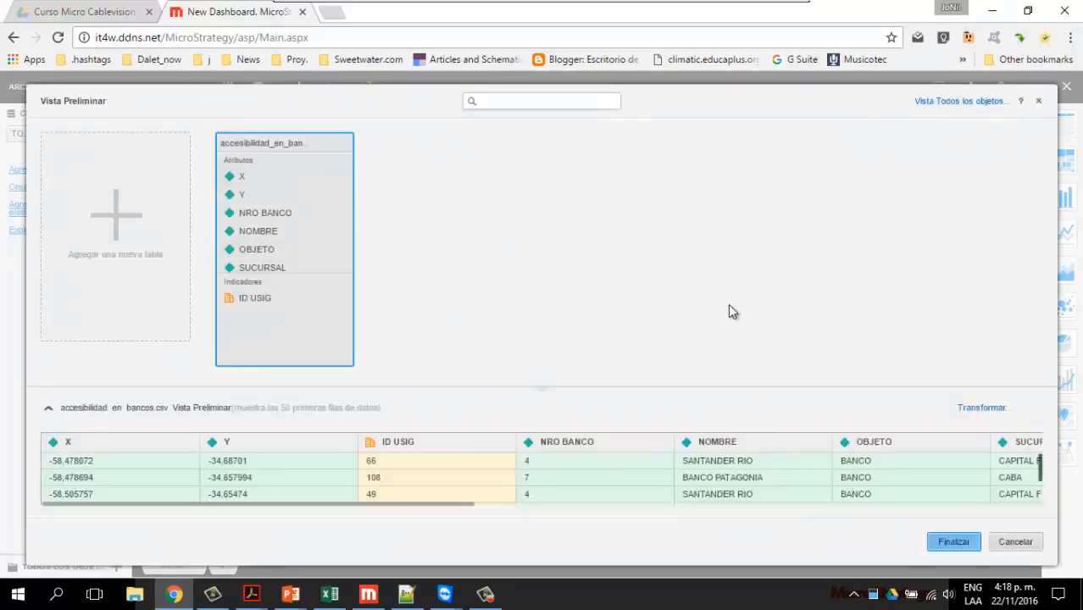
scroll(298, 280, "down", 1)
scroll(298, 281, "down", 2)
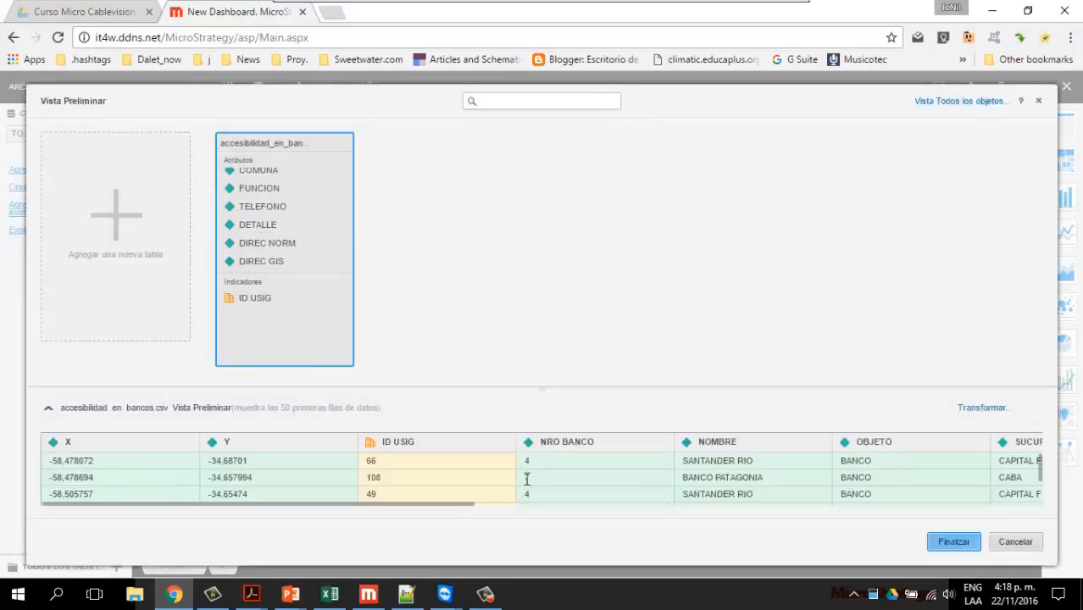
scroll(293, 227, "up", 3)
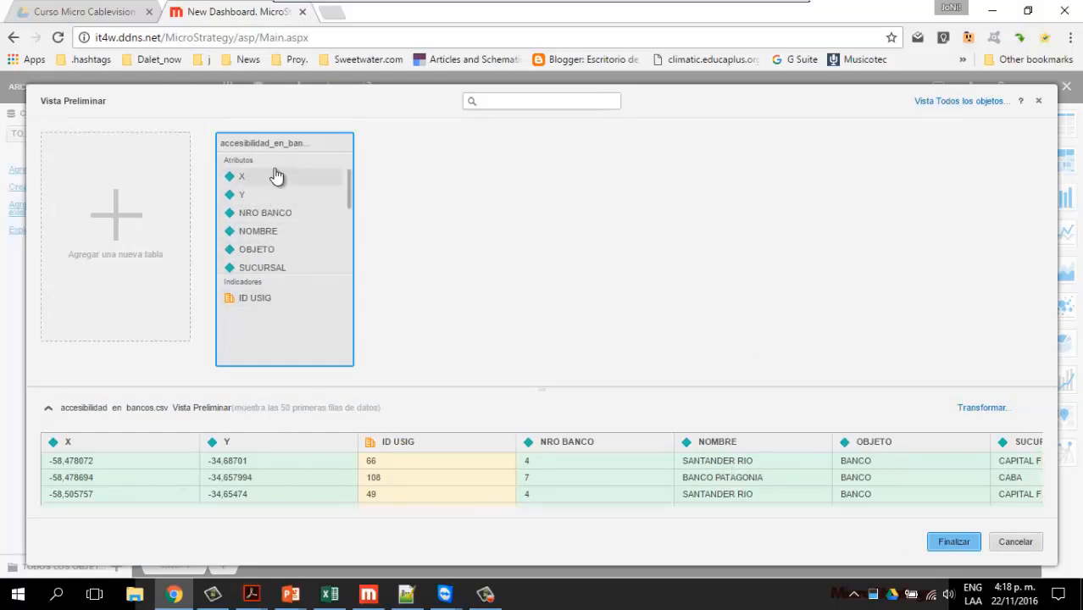
Convert the ID USIG metric of the accesibilidad_en_bancos table into an attribute.
scroll(296, 231, "down", 1)
scroll(295, 230, "down", 3)
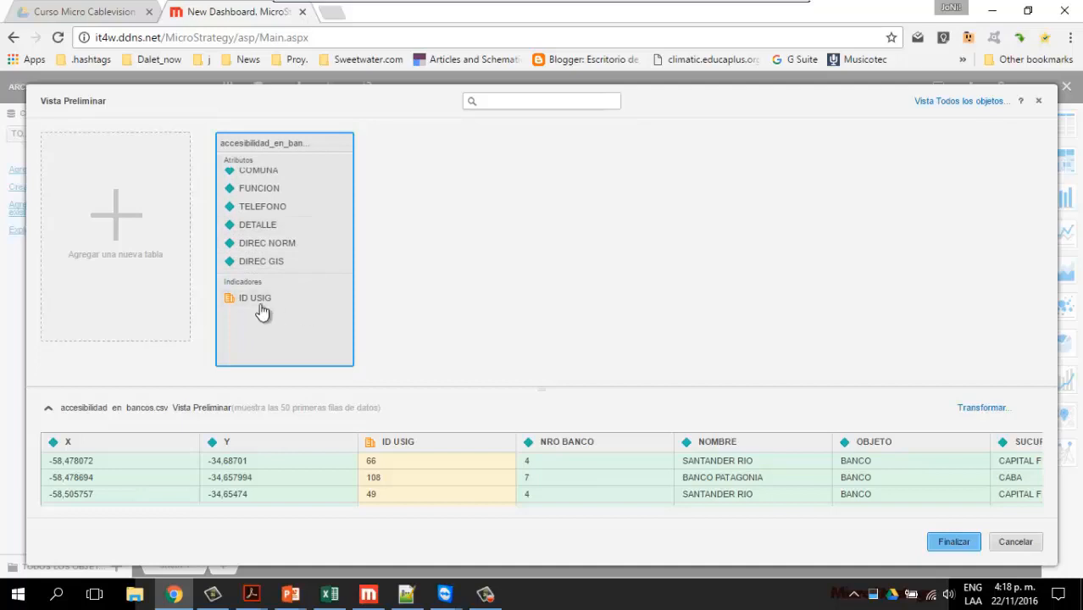
scroll(301, 255, "up", 4)
scroll(307, 236, "down", 4)
scroll(309, 235, "up", 4)
scroll(310, 235, "down", 4)
right_click(262, 303)
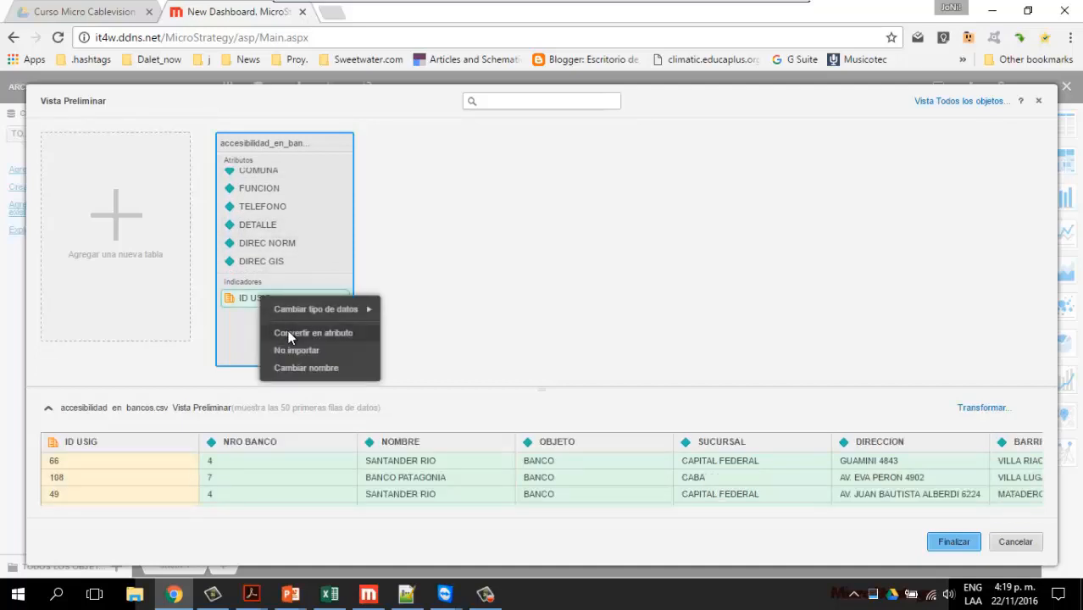
left_click(289, 334)
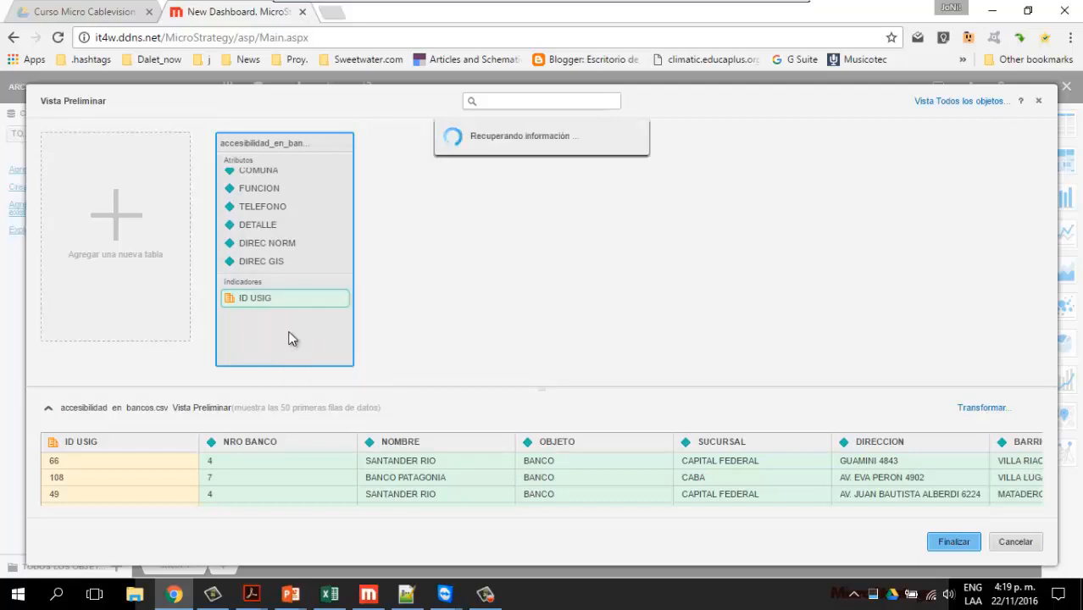
Convert the ID USIG attribute back into a metric.
scroll(285, 258, "down", 1)
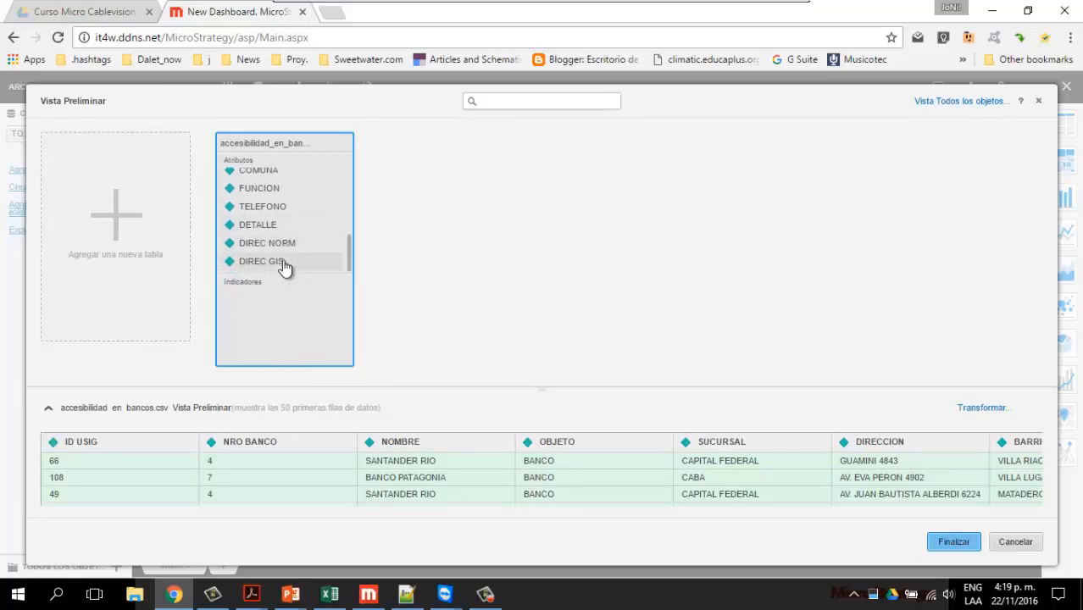
scroll(286, 266, "up", 5)
right_click(269, 214)
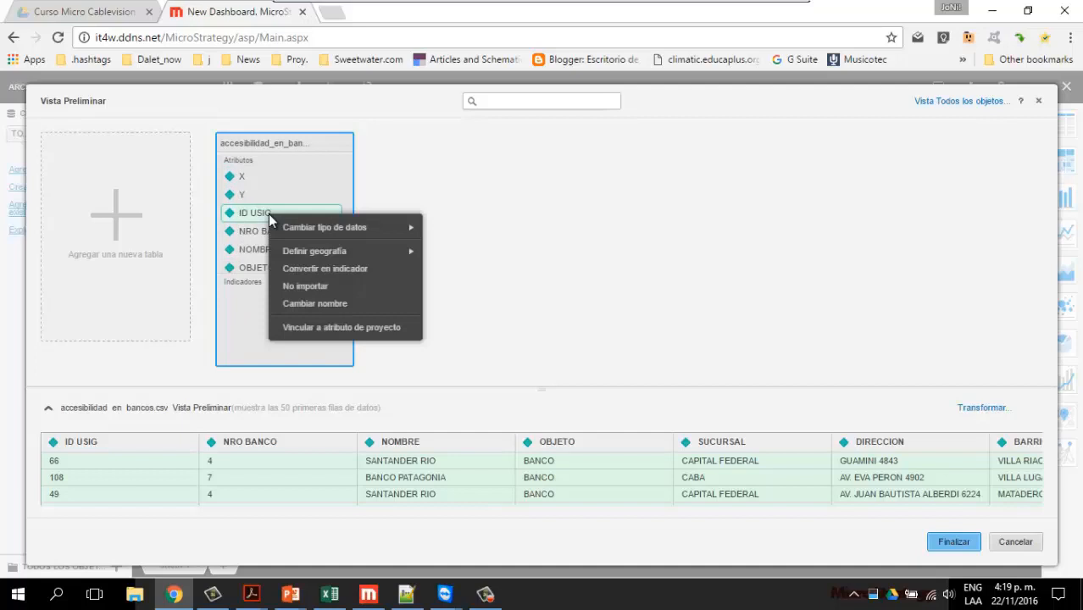
left_click(333, 271)
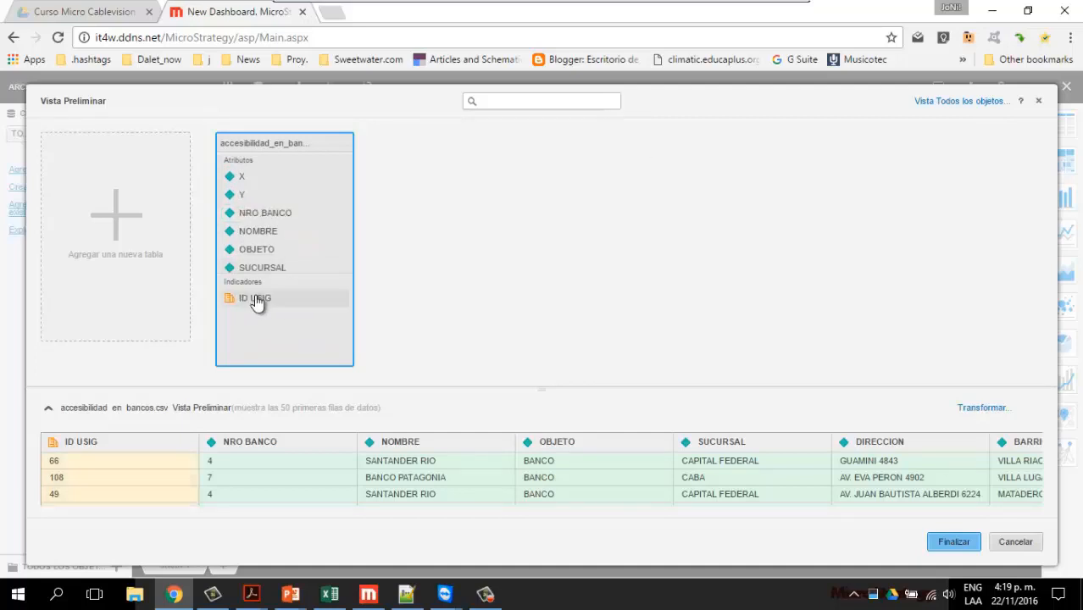
Move ID USIG from the metrics to the attributes and preview the Y and X columns.
left_click_drag(259, 301, 304, 202)
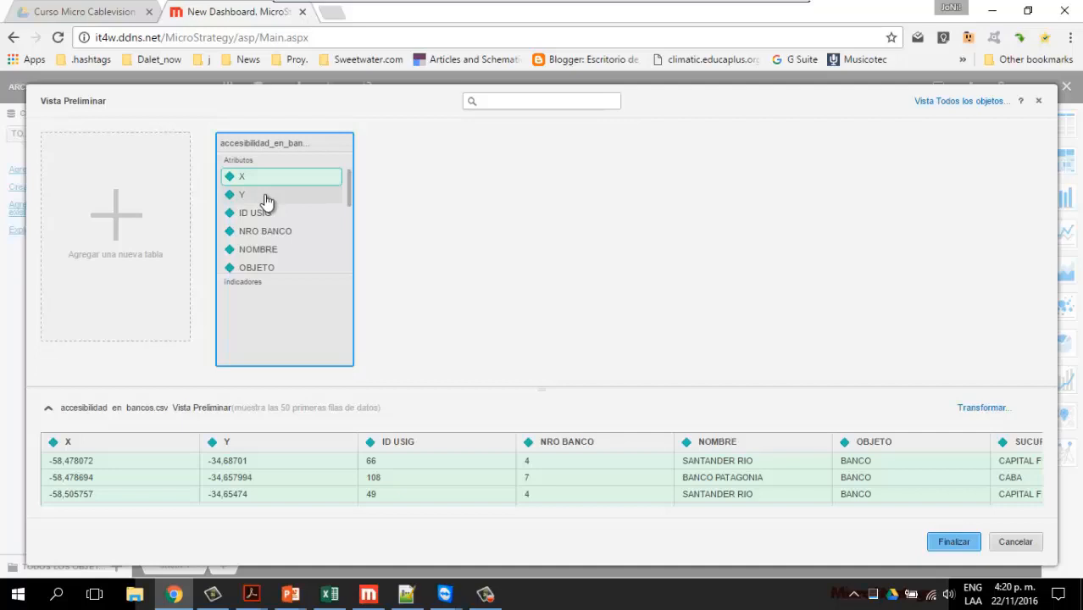
left_click(265, 199)
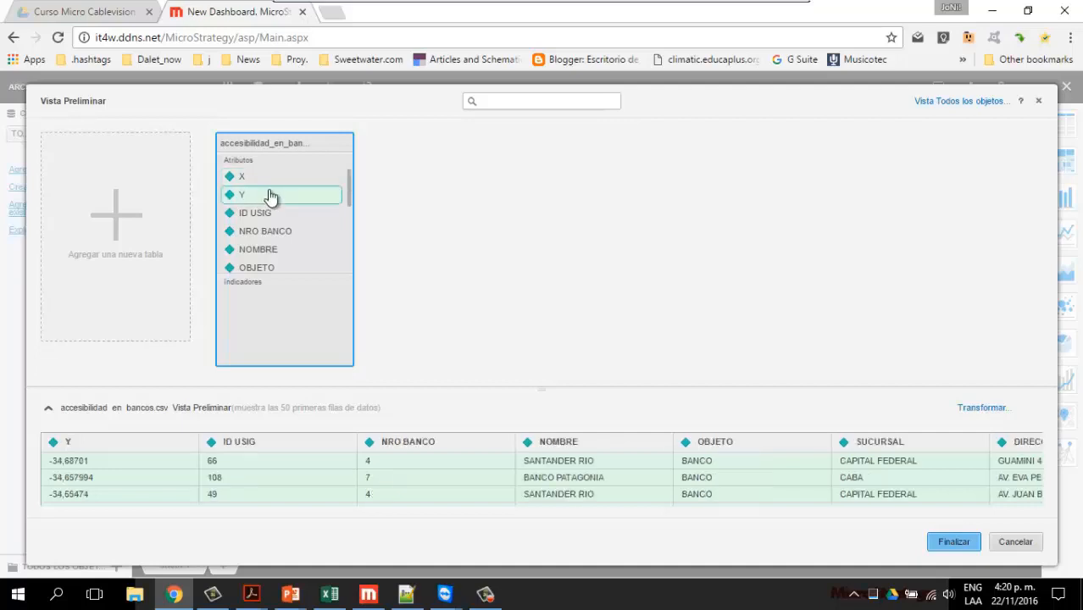
left_click(270, 185)
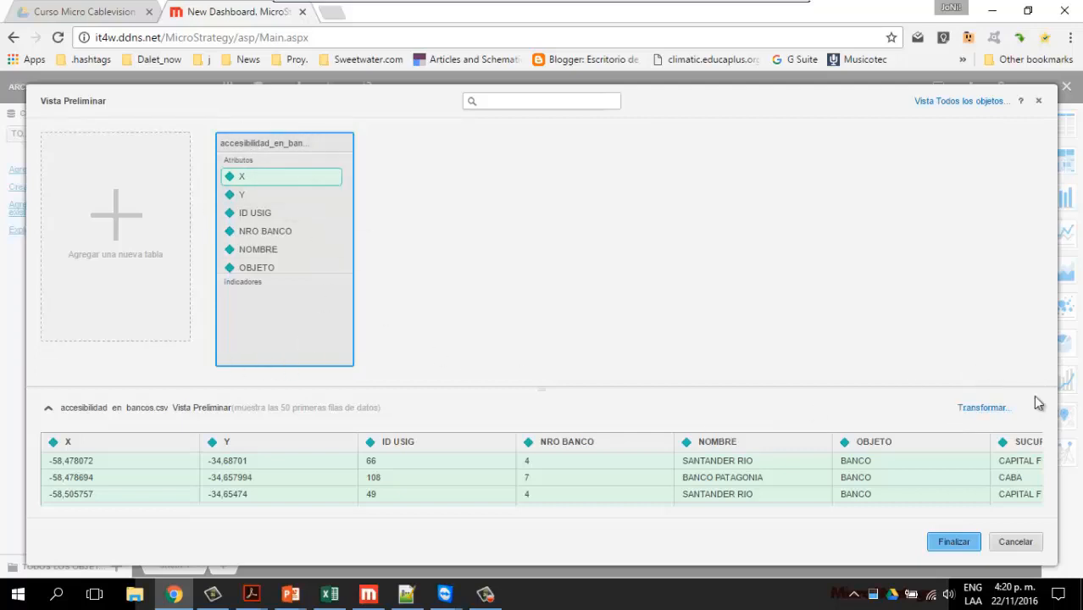
Open the table's data transformation and replace "," with "." within the cells of the X column.
left_click(985, 409)
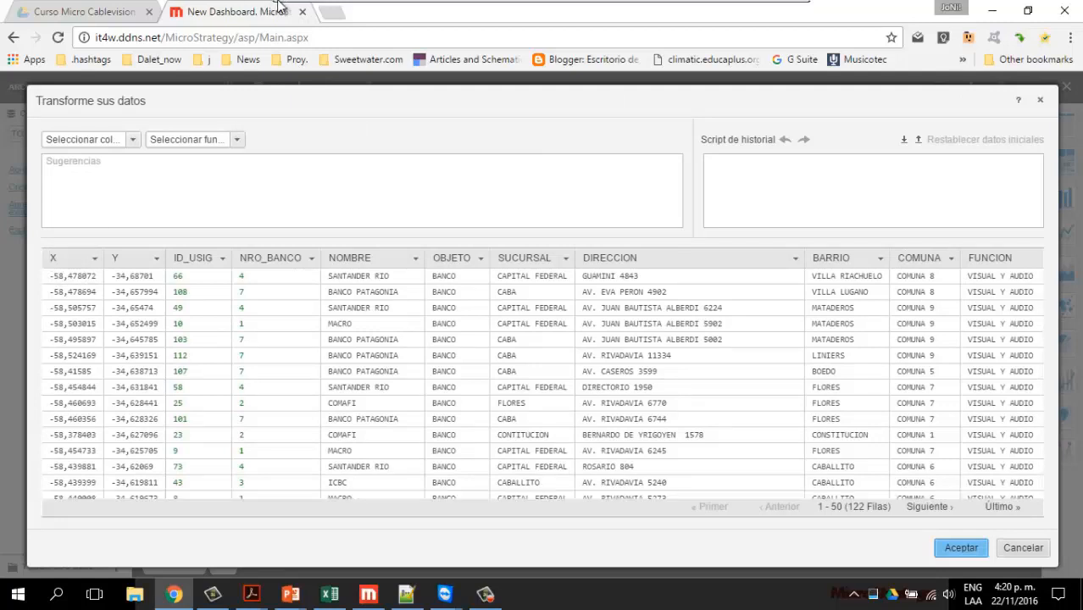
left_click(48, 263)
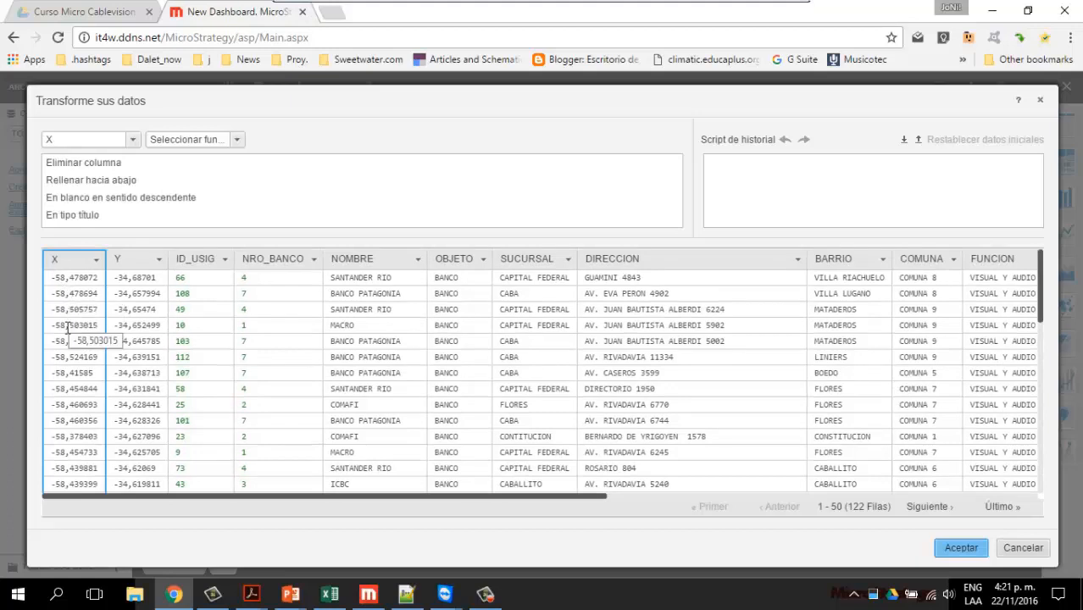
left_click(229, 144)
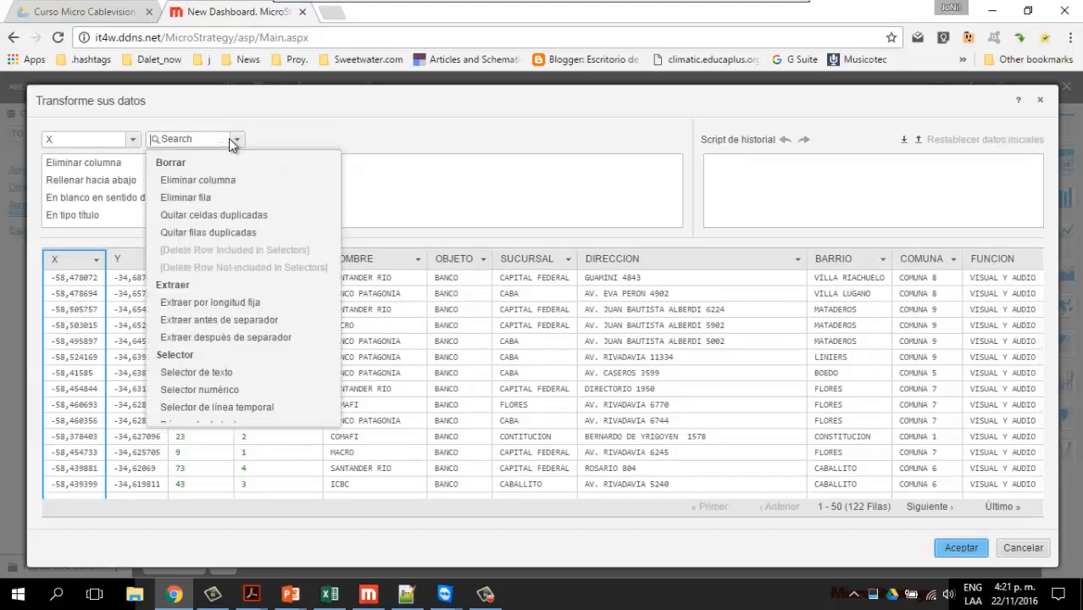
scroll(239, 246, "down", 3)
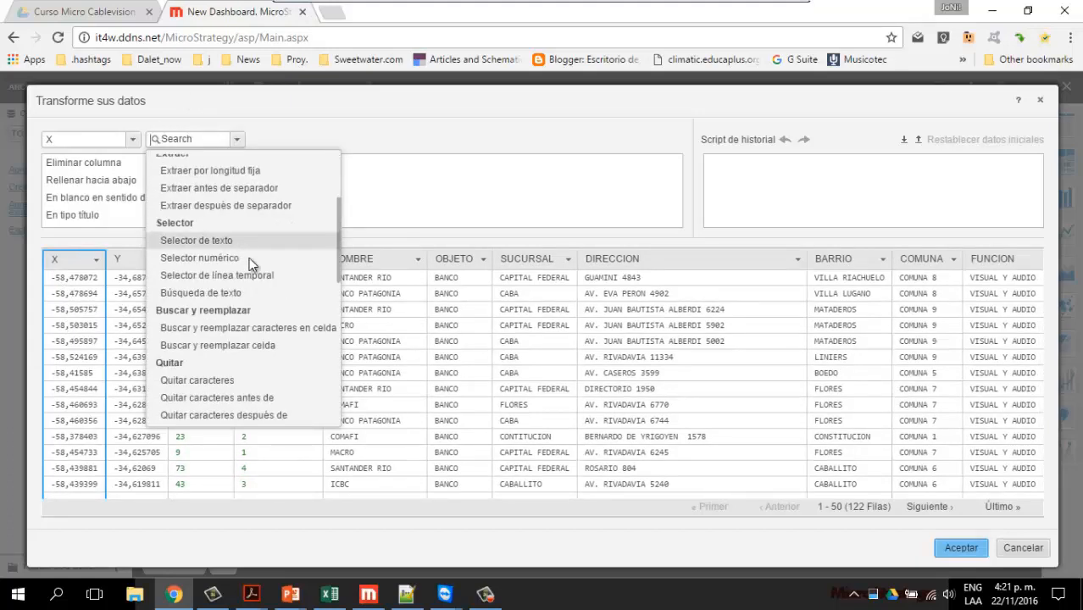
left_click(308, 337)
left_click(280, 140)
type(",")
left_click(306, 139)
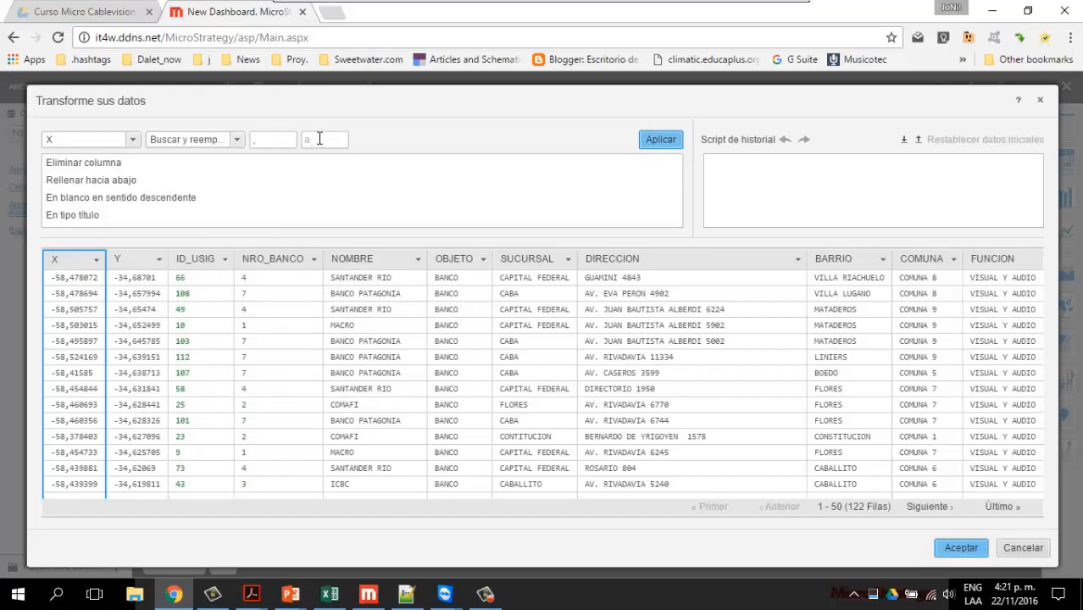
type(".")
left_click(648, 140)
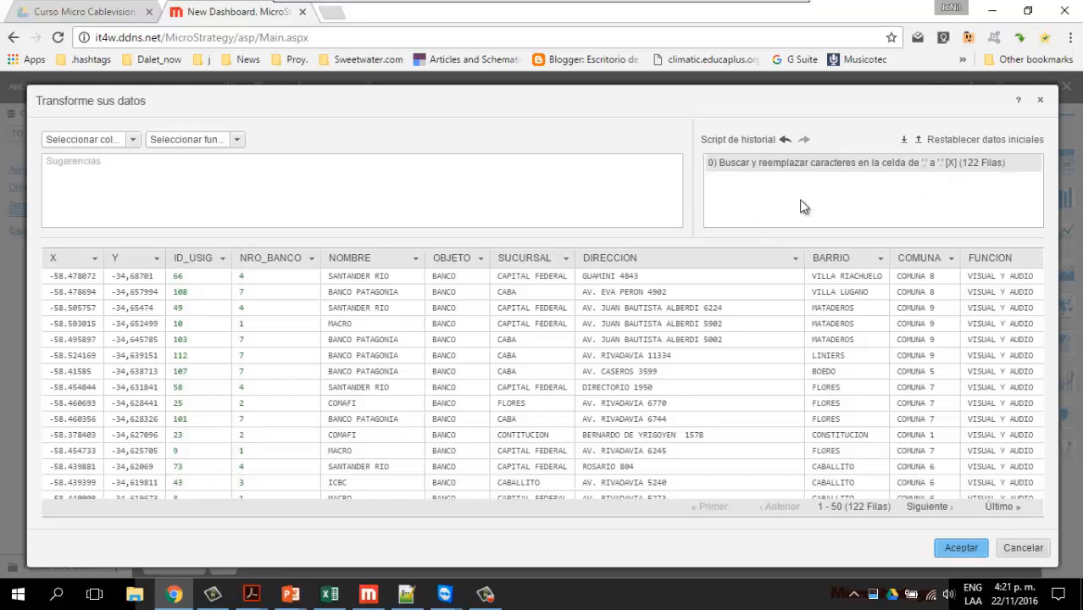
Replace the character "," with "." within the cells of the Y column.
left_click(108, 273)
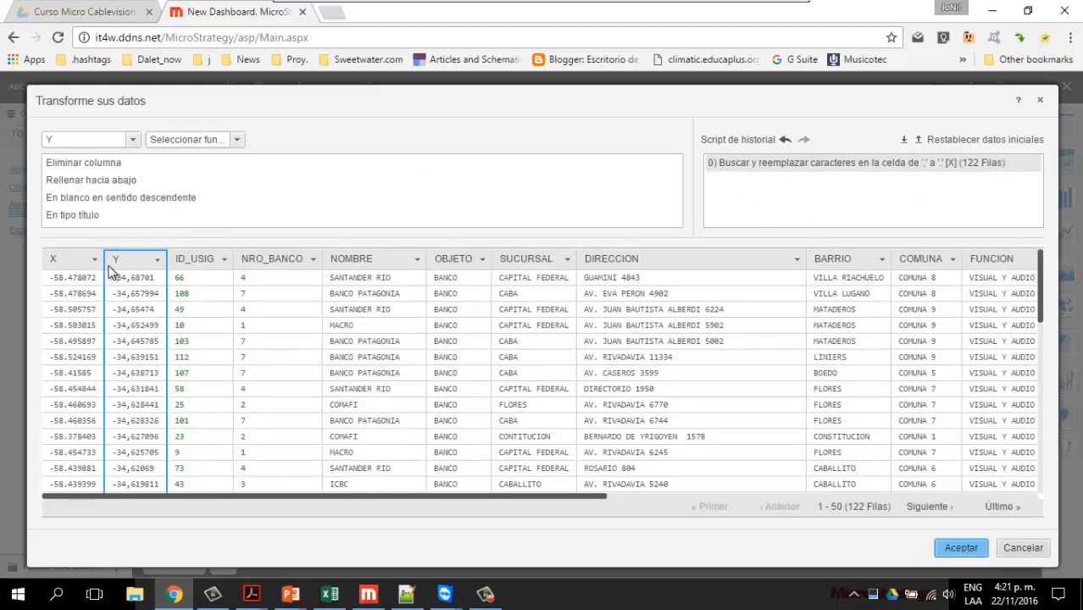
left_click(245, 145)
scroll(254, 212, "down", 5)
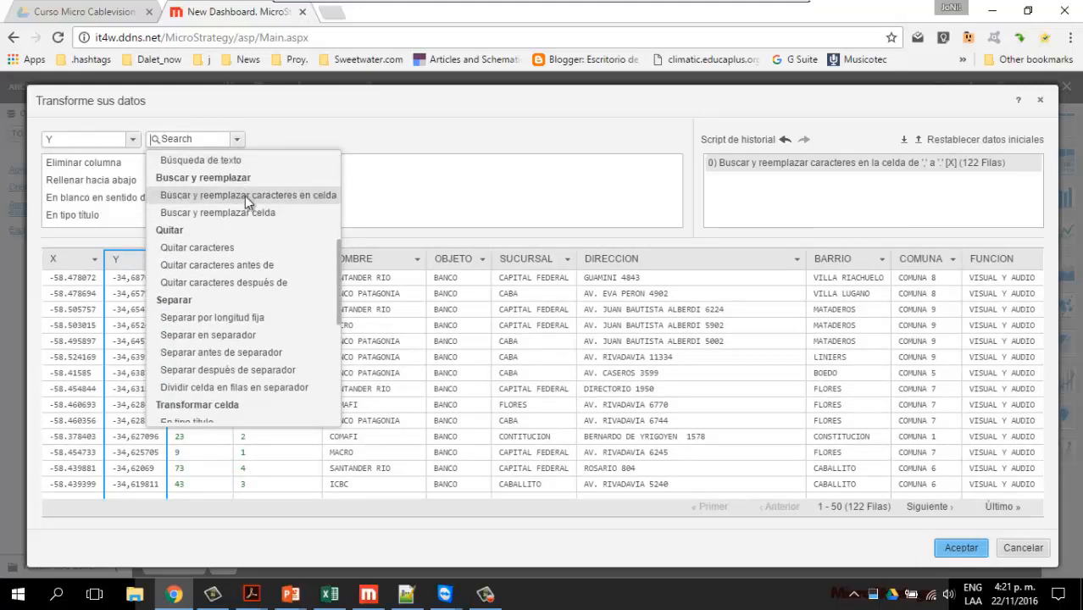
left_click(285, 196)
left_click(256, 140)
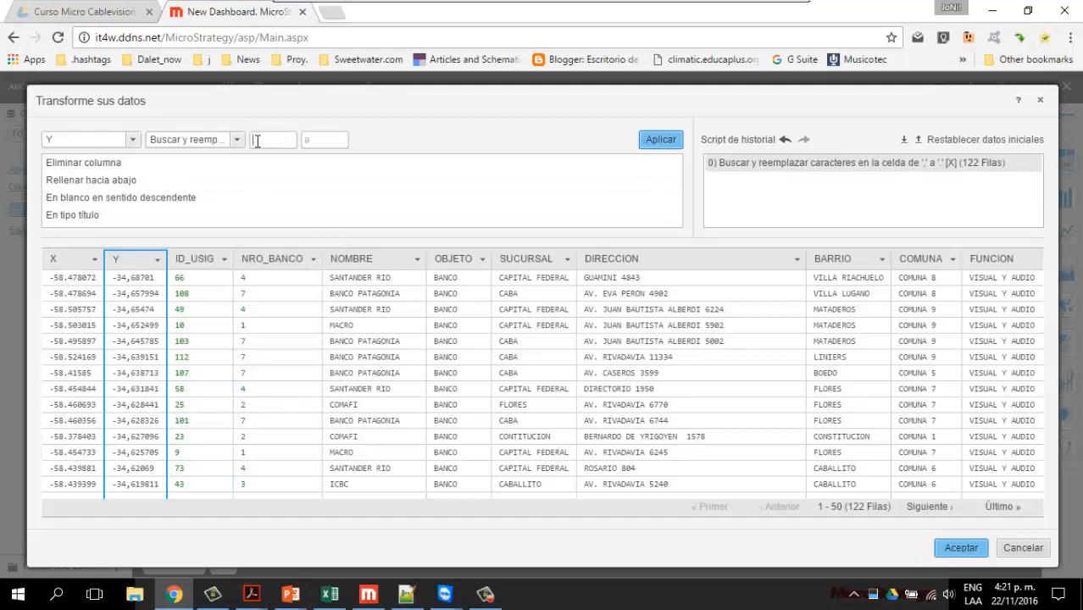
type(",")
left_click(328, 143)
type(".")
left_click(674, 143)
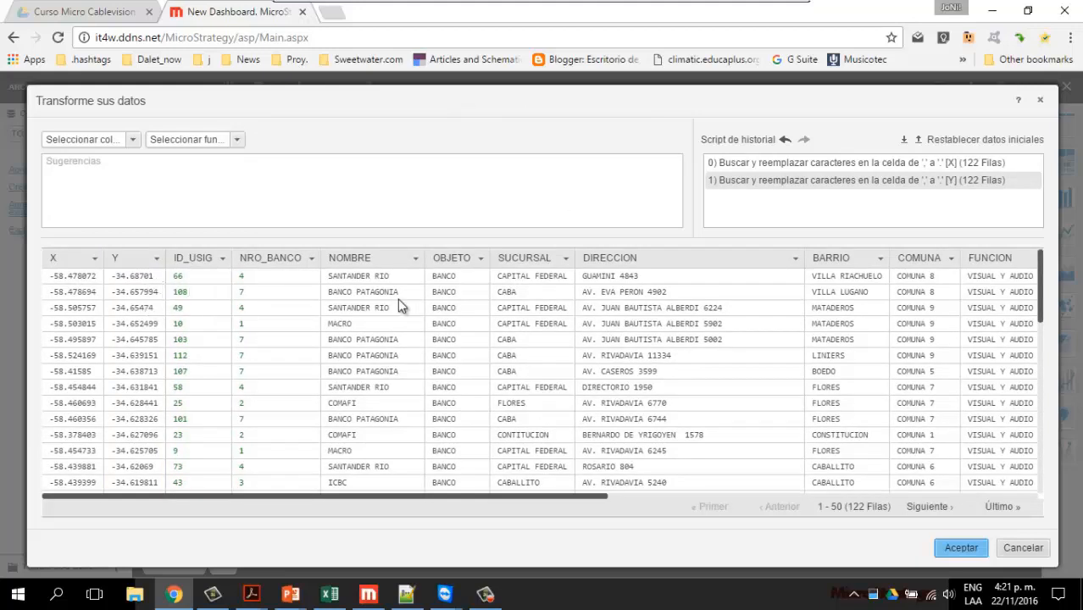
Transform the cells of the NOMBRE column to title case (En tipo título).
left_click(327, 262)
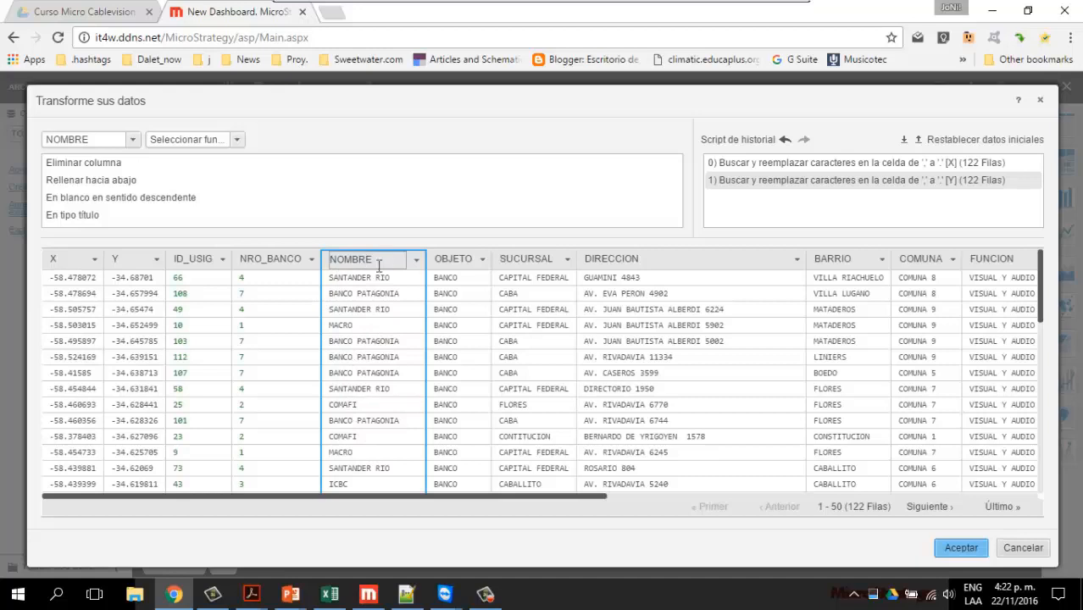
left_click(239, 145)
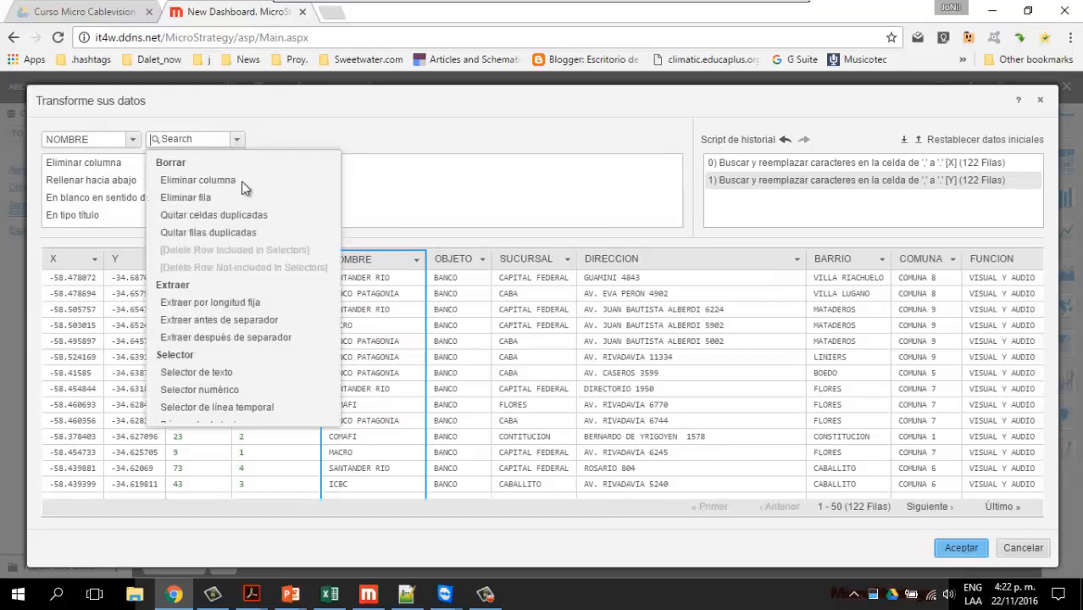
scroll(273, 315, "down", 3)
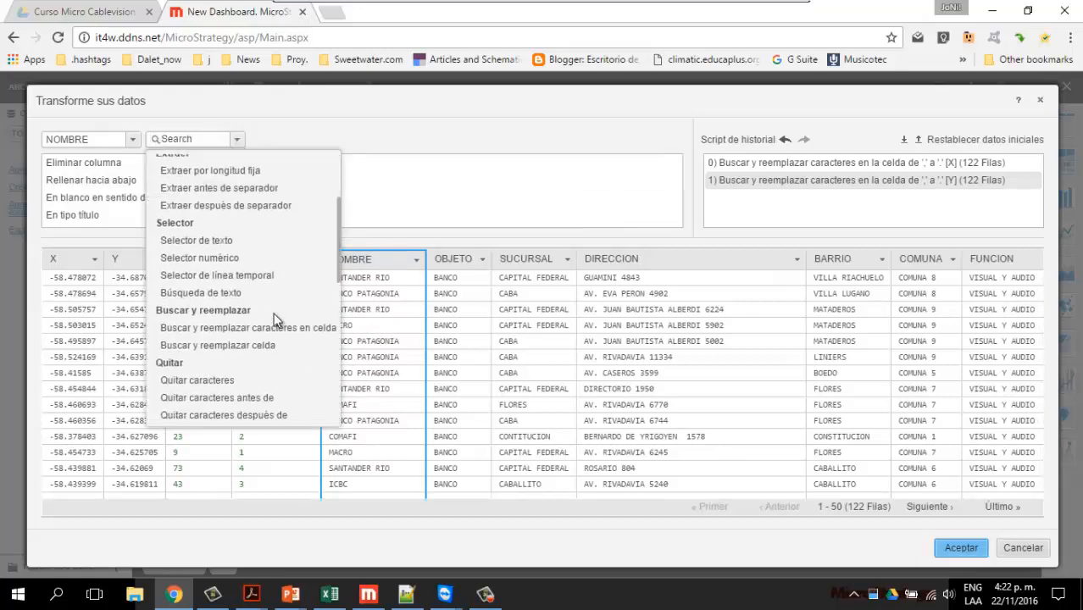
scroll(273, 318, "down", 3)
scroll(273, 313, "down", 3)
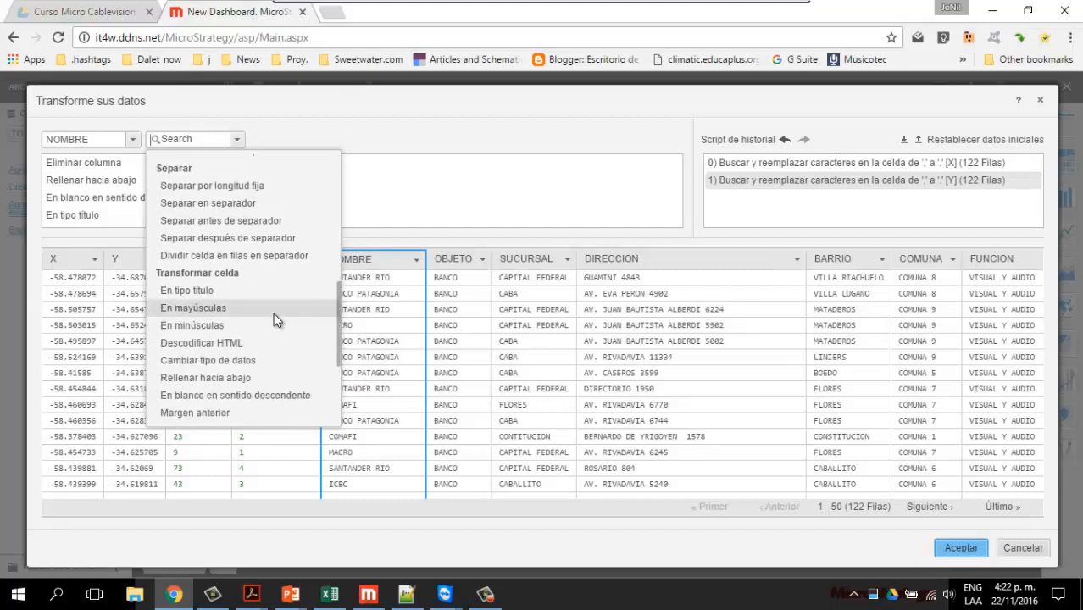
left_click(217, 290)
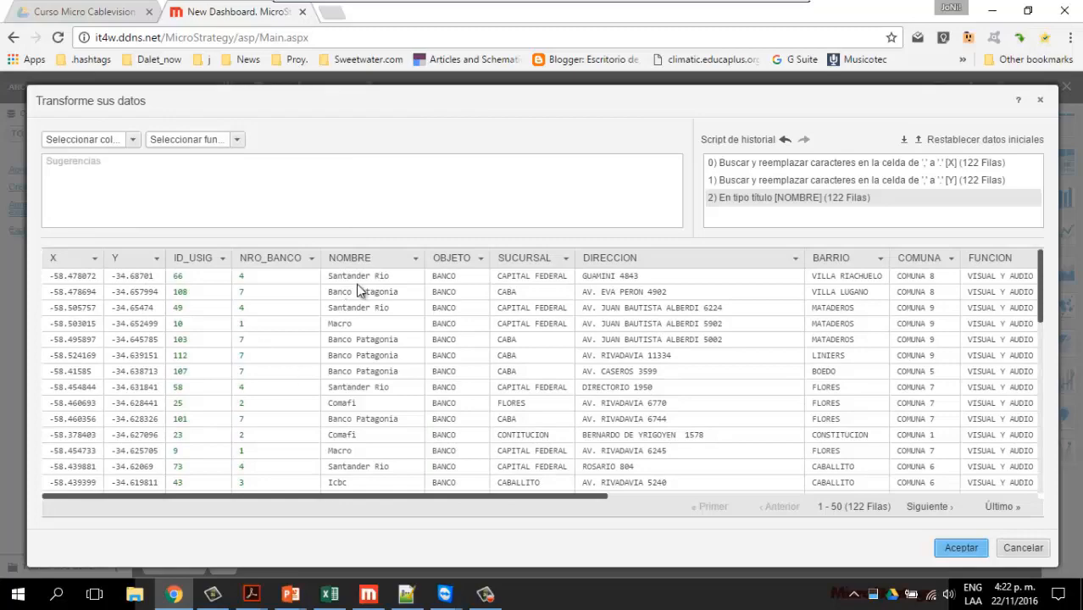
Review the rows of the transformed table and accept the data transformations.
scroll(386, 410, "down", 3)
scroll(387, 407, "down", 8)
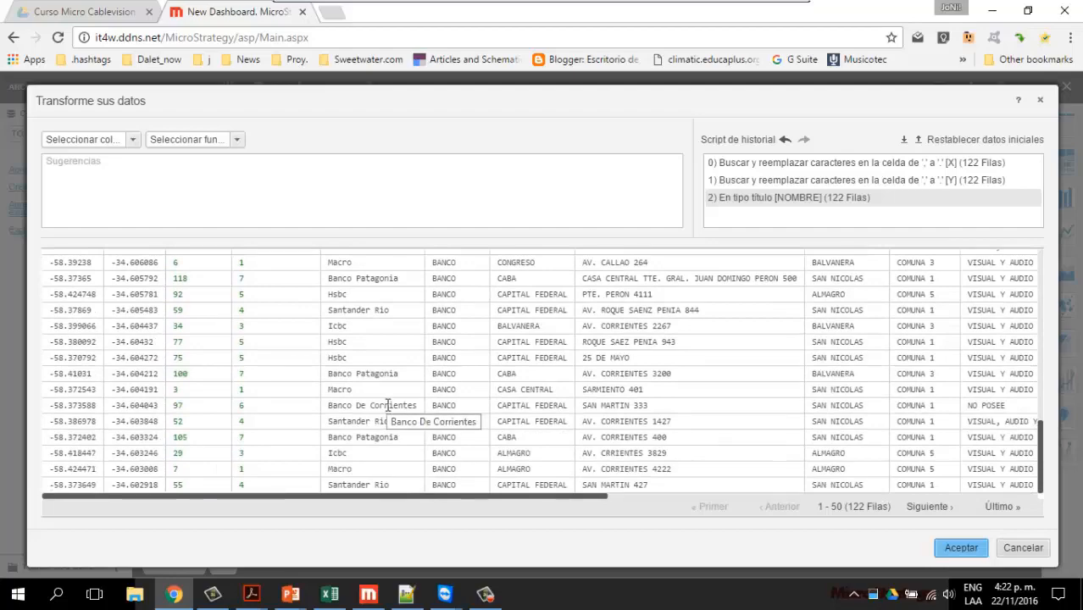
scroll(387, 405, "up", 10)
scroll(388, 405, "up", 5)
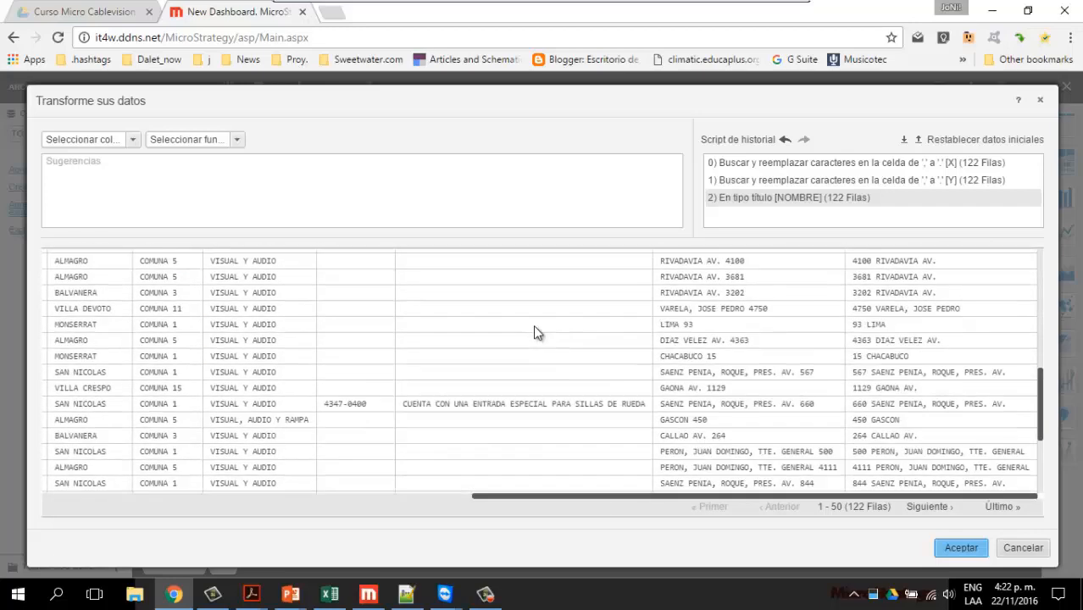
scroll(533, 332, "down", 3)
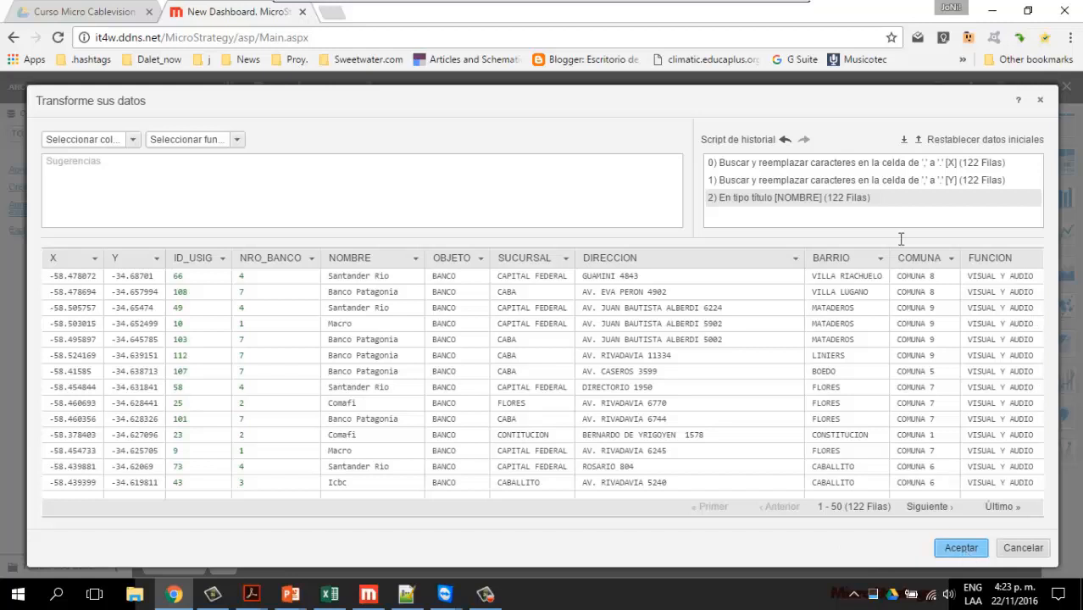
left_click(972, 547)
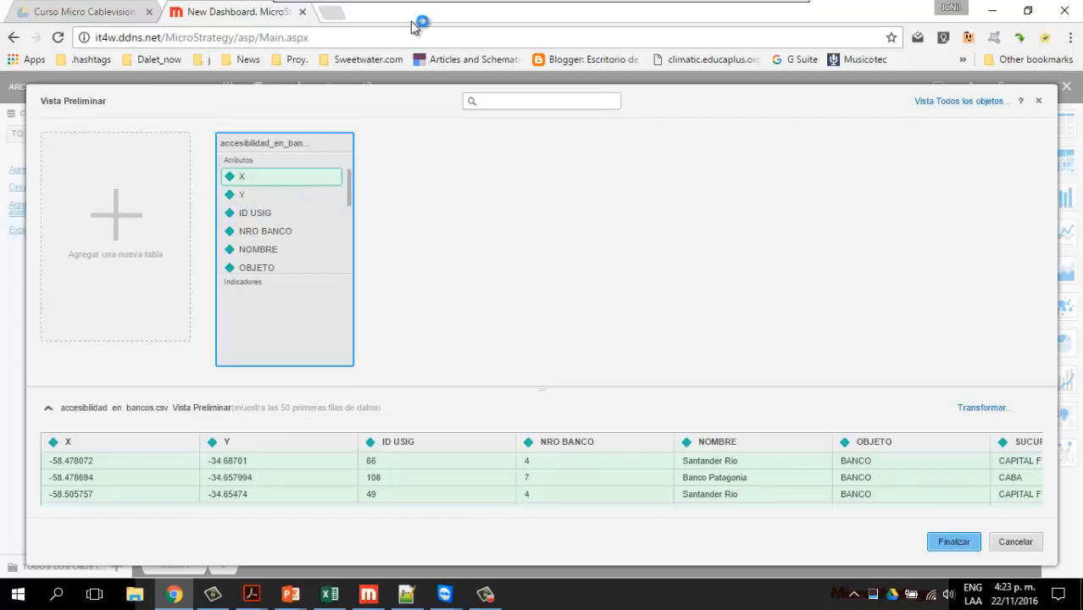
Define the geography of the X attribute as Longitud.
mouse_move(500, 9)
right_click(266, 176)
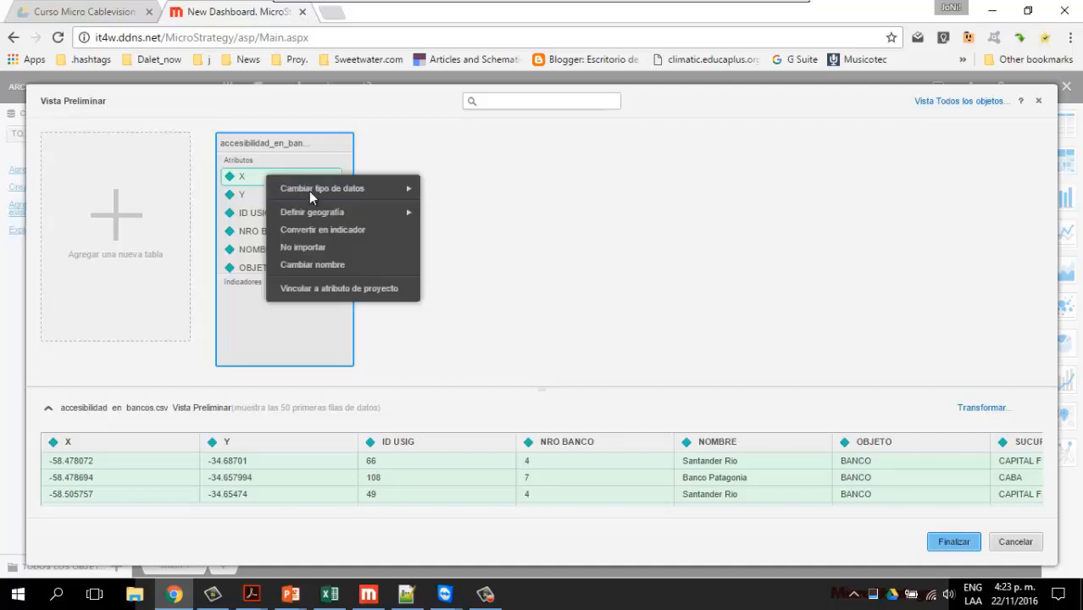
mouse_move(342, 219)
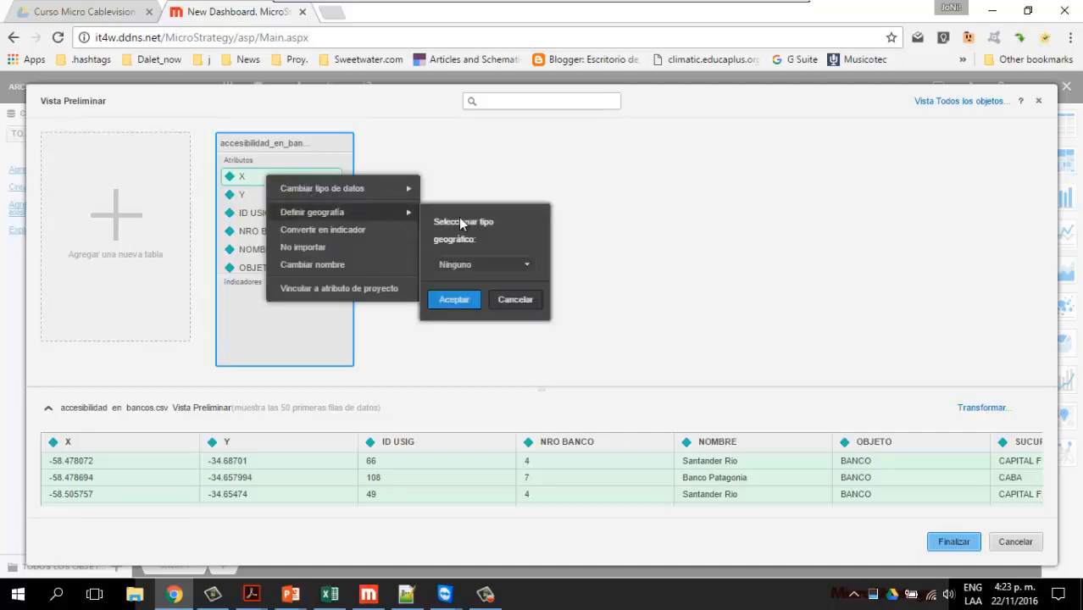
left_click(526, 266)
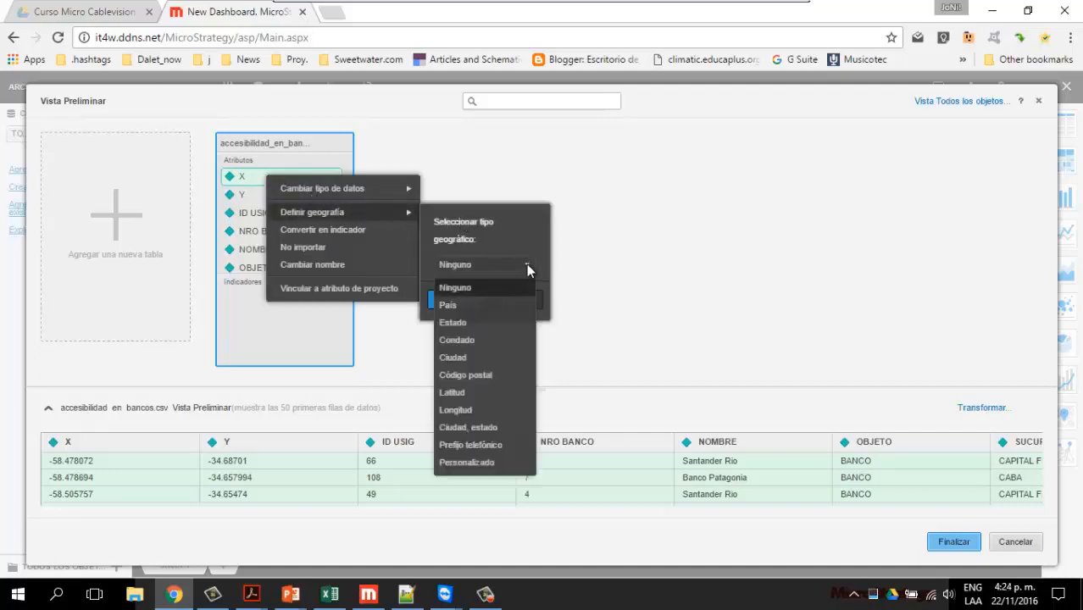
left_click(501, 412)
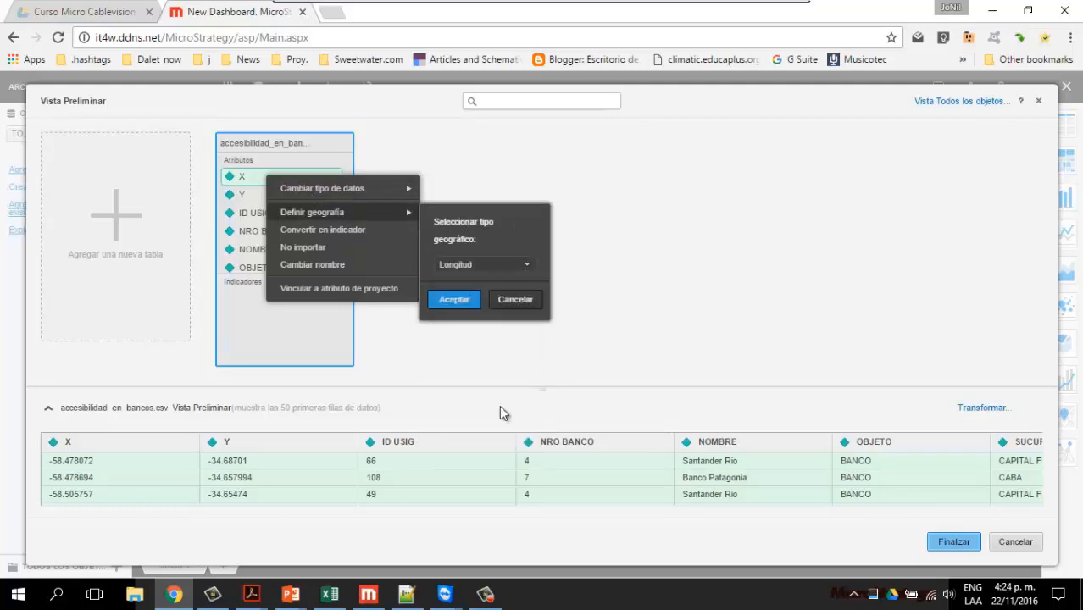
left_click(528, 265)
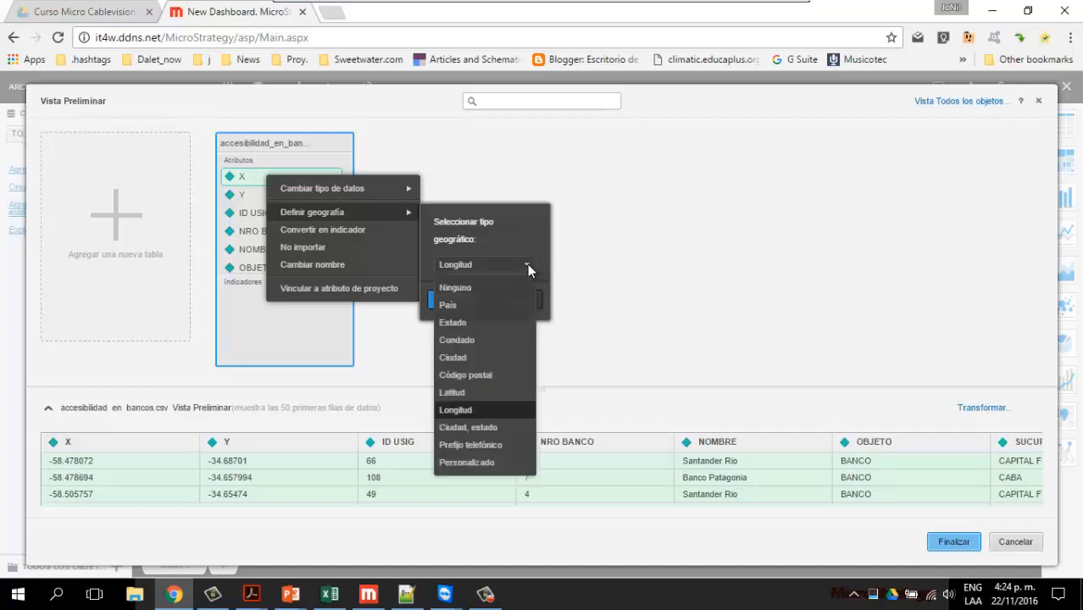
left_click(428, 285)
left_click(449, 300)
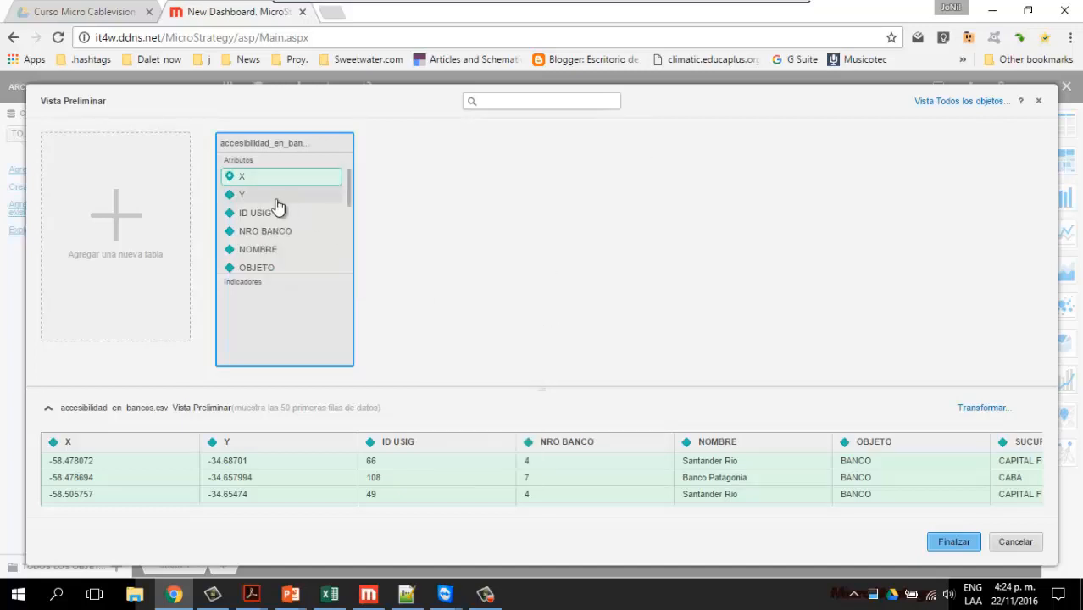
Define the geography of the Y attribute as Latitud.
right_click(251, 198)
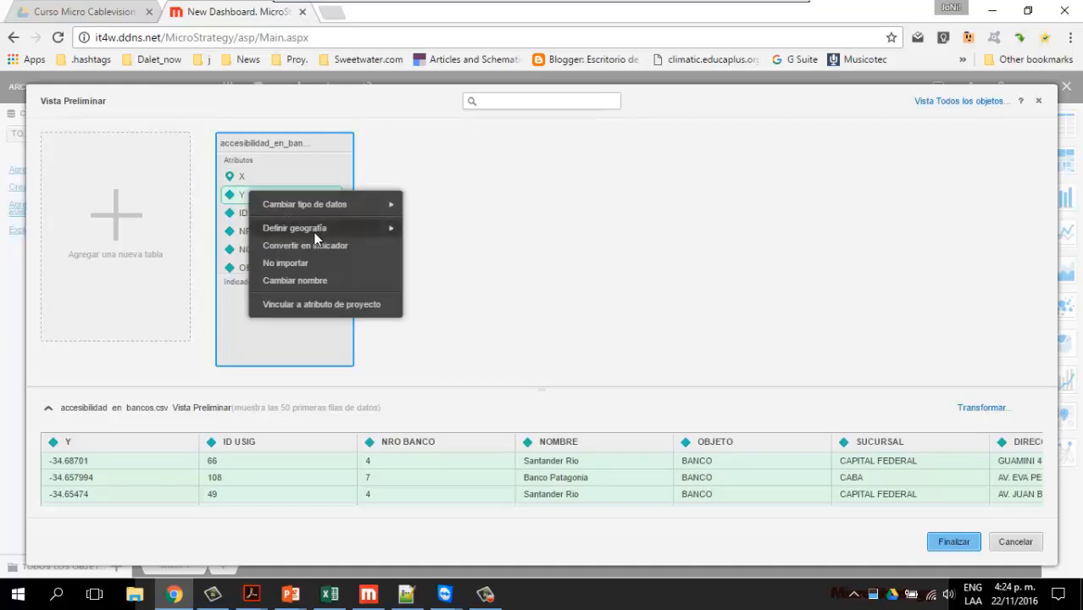
mouse_move(395, 231)
left_click(486, 279)
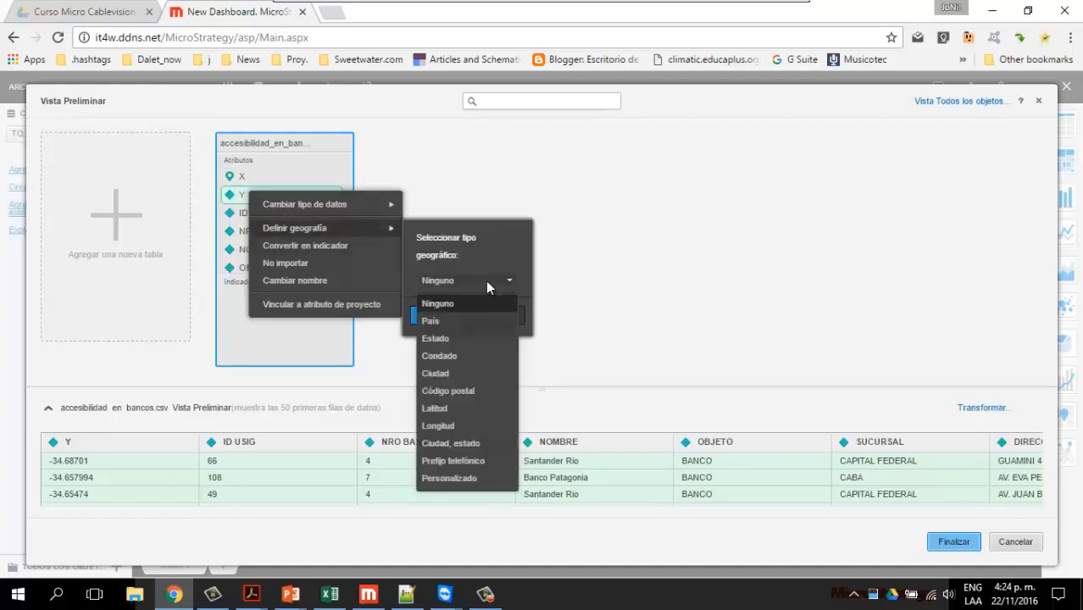
left_click(455, 412)
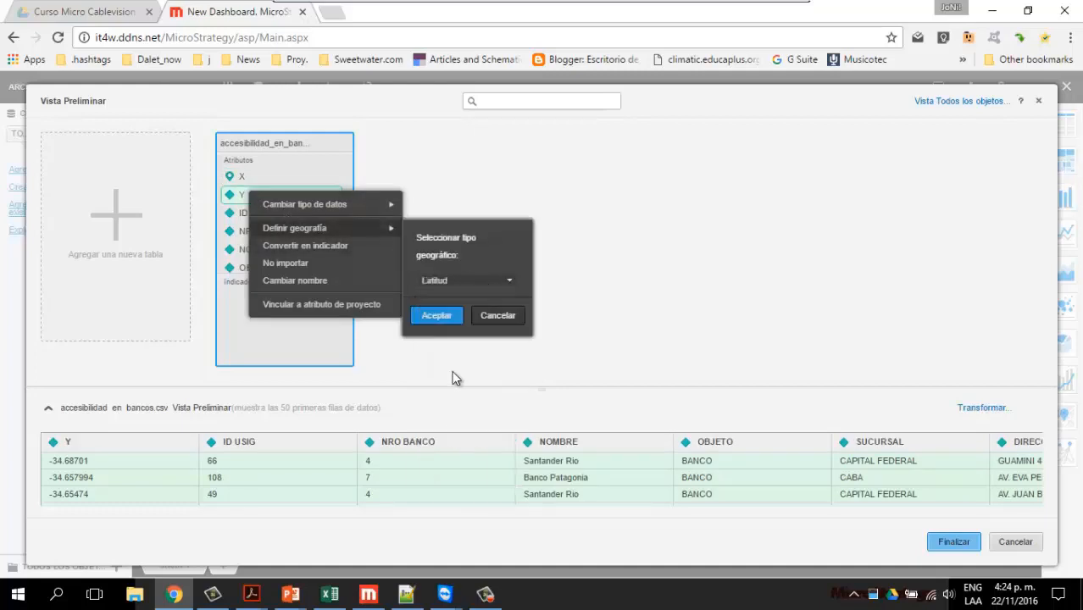
left_click(444, 314)
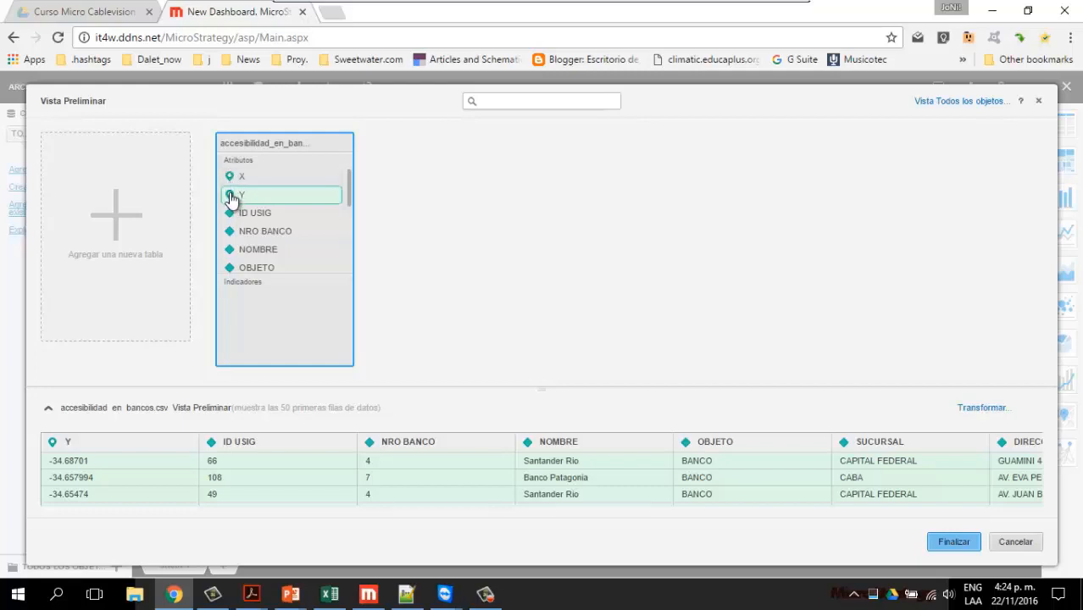
Look through the attribute list of the accesibilidad_en_bancos table and finalize the import into the dashboard.
scroll(279, 277, "down", 5)
scroll(282, 273, "up", 5)
left_click_drag(283, 272, 271, 237)
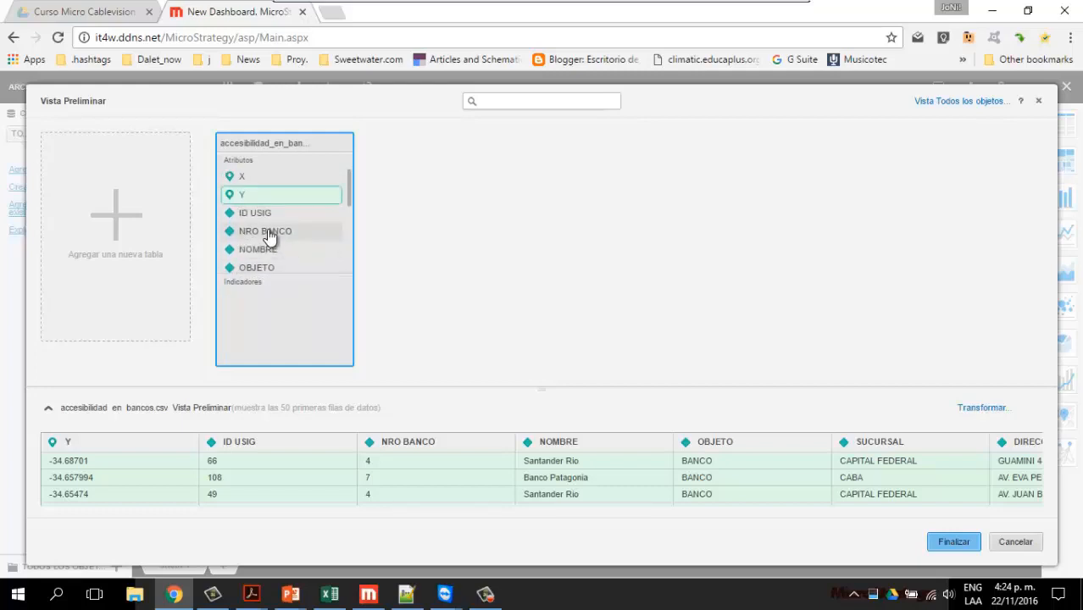
left_click(941, 547)
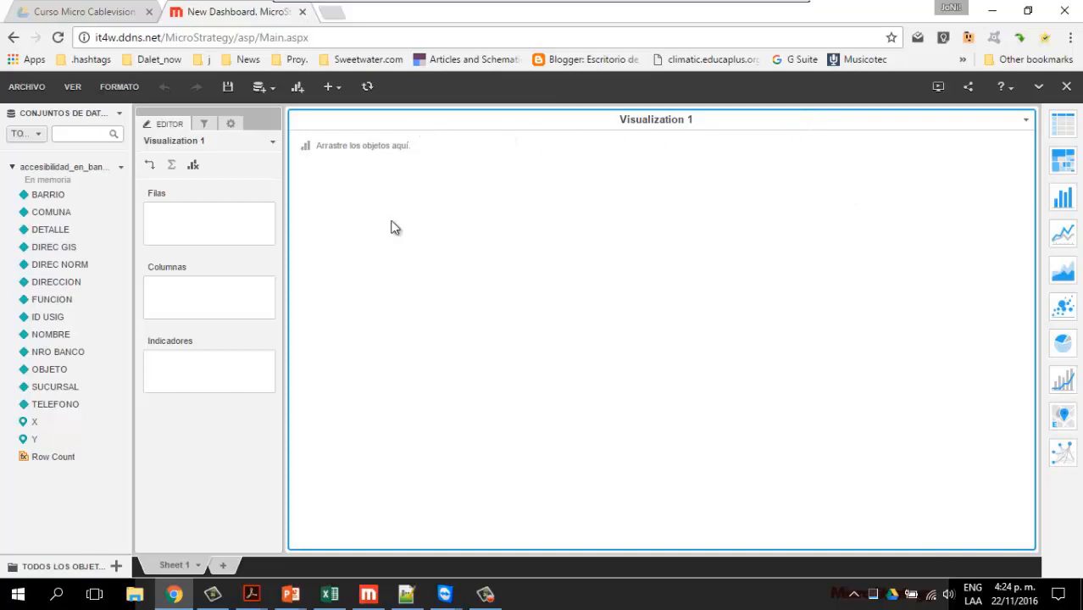
Turn Visualization 1 into an ESRI map with Y as Latitud and X as Longitud.
left_click(1063, 418)
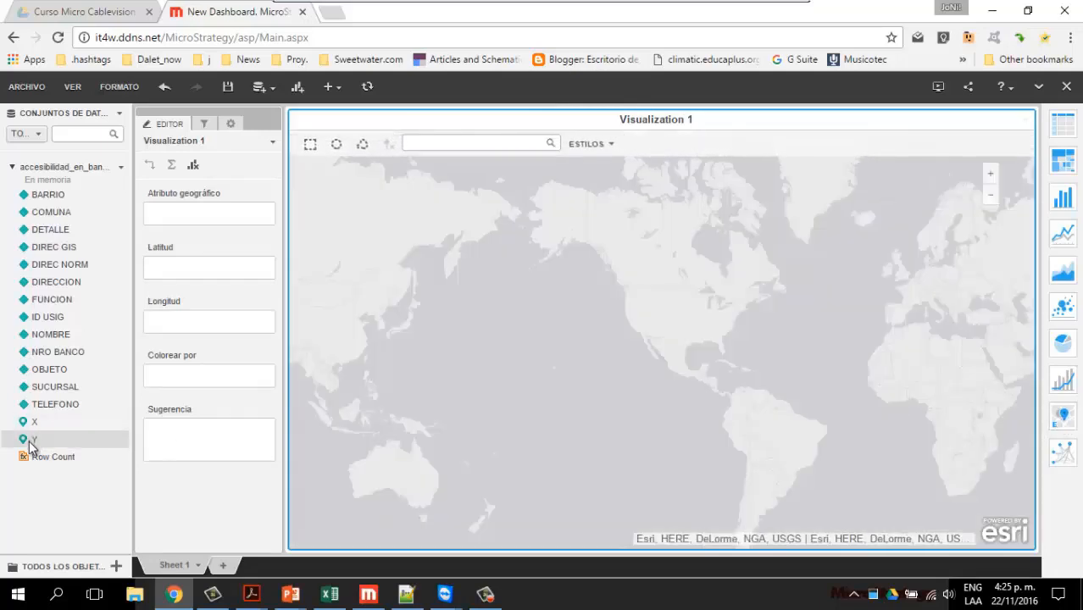
left_click_drag(29, 441, 174, 271)
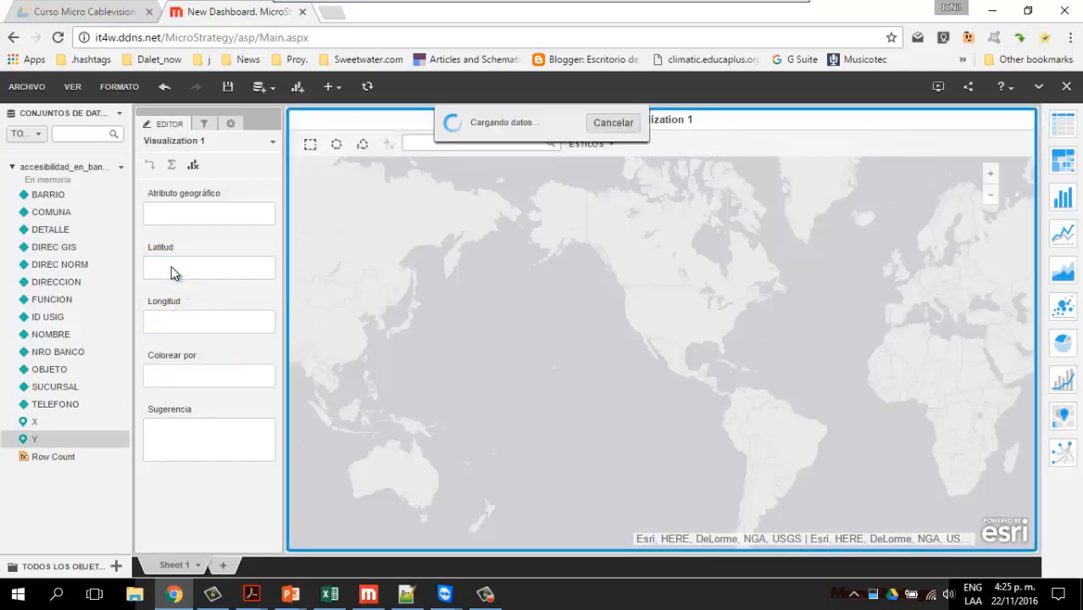
left_click_drag(34, 424, 166, 331)
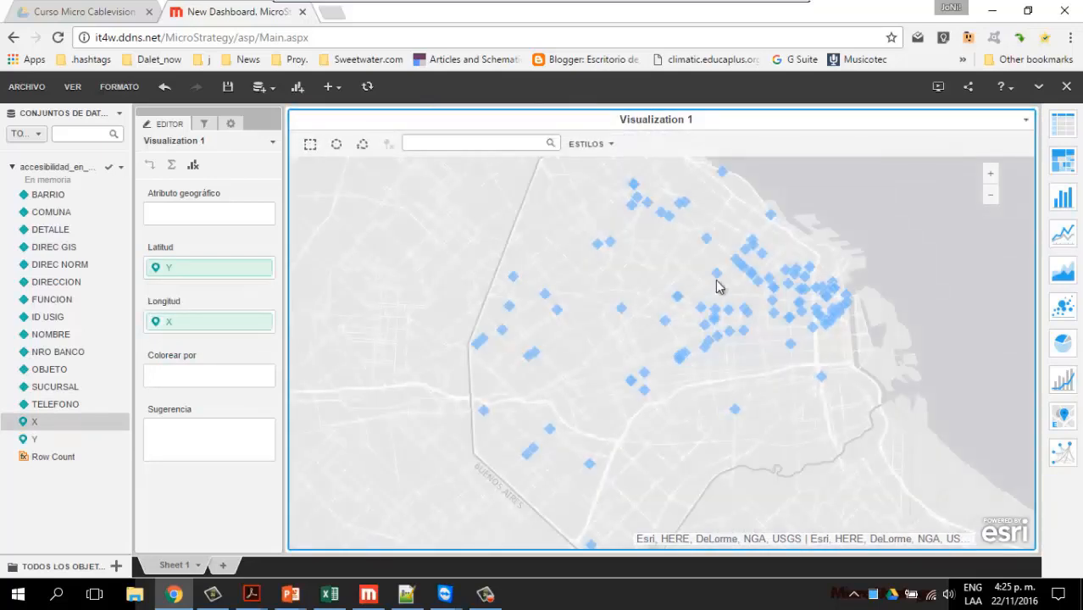
mouse_move(736, 175)
mouse_move(476, 351)
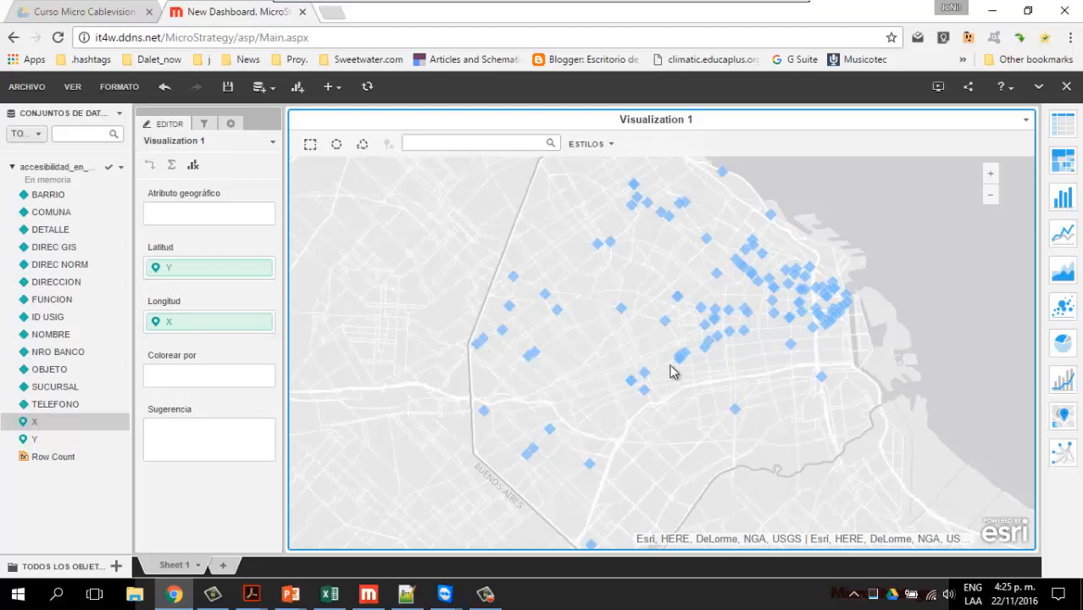
mouse_move(834, 324)
Duplicate the NRO BANCO attribute as an indicator in the dataset.
left_click_drag(85, 356, 202, 386)
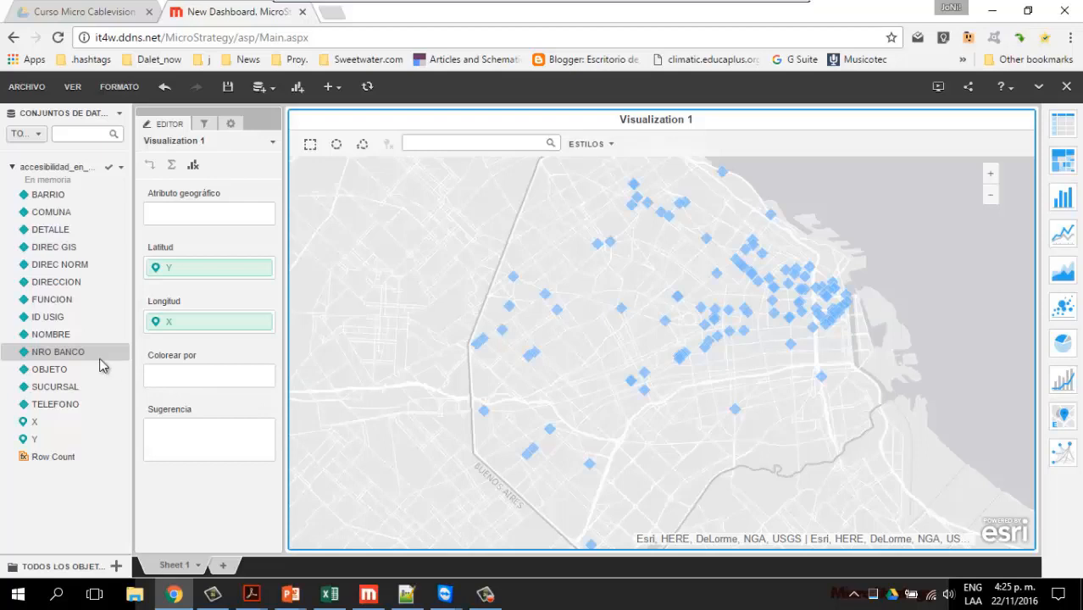
right_click(47, 353)
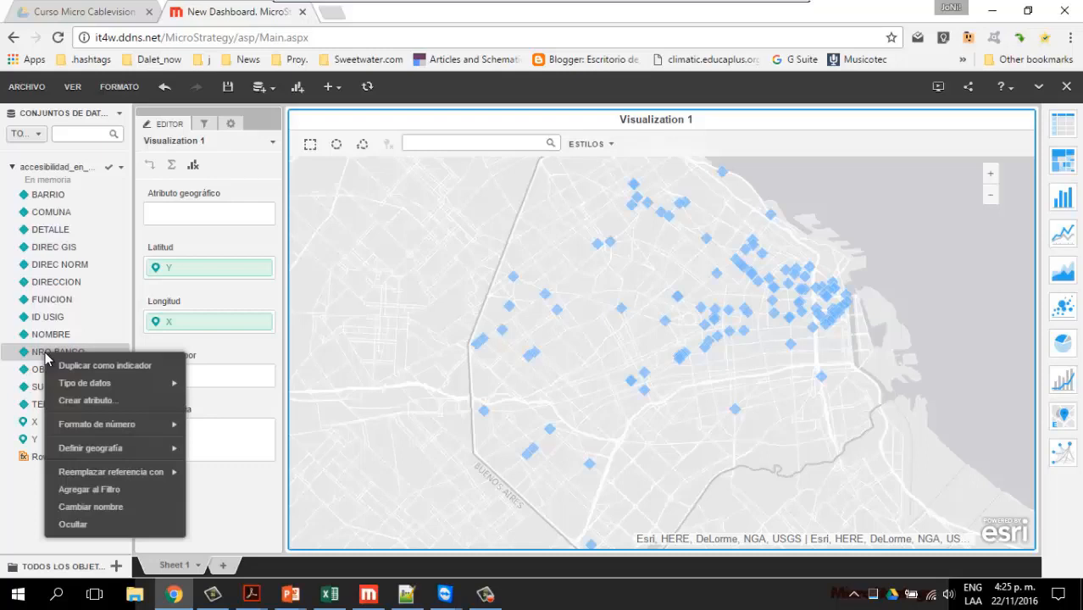
left_click(95, 364)
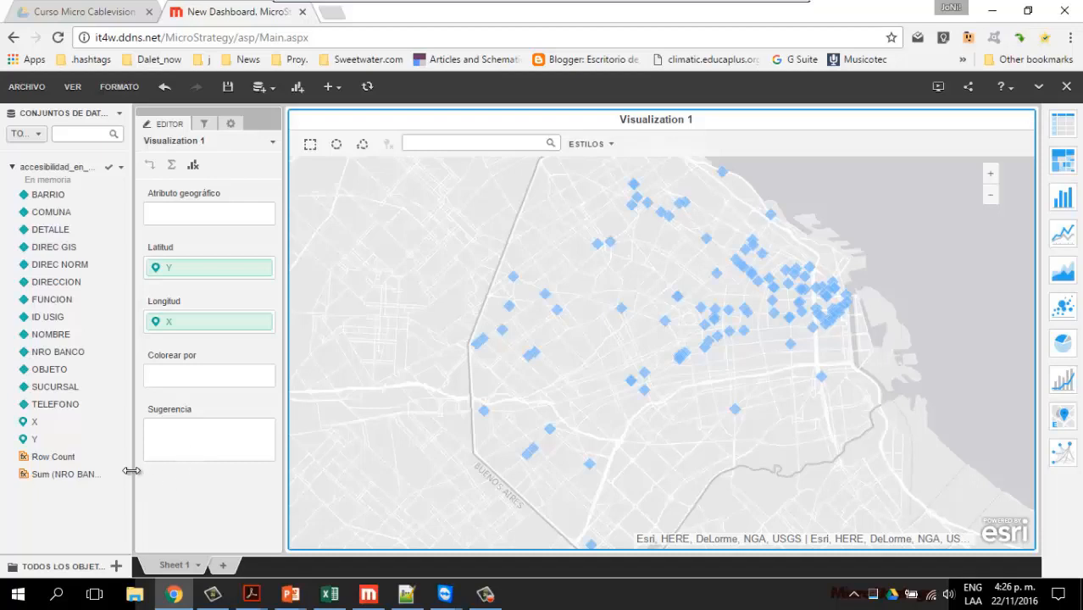
Color the map points by the Sum (NRO BANCO) indicator and check the details of one point.
right_click(51, 480)
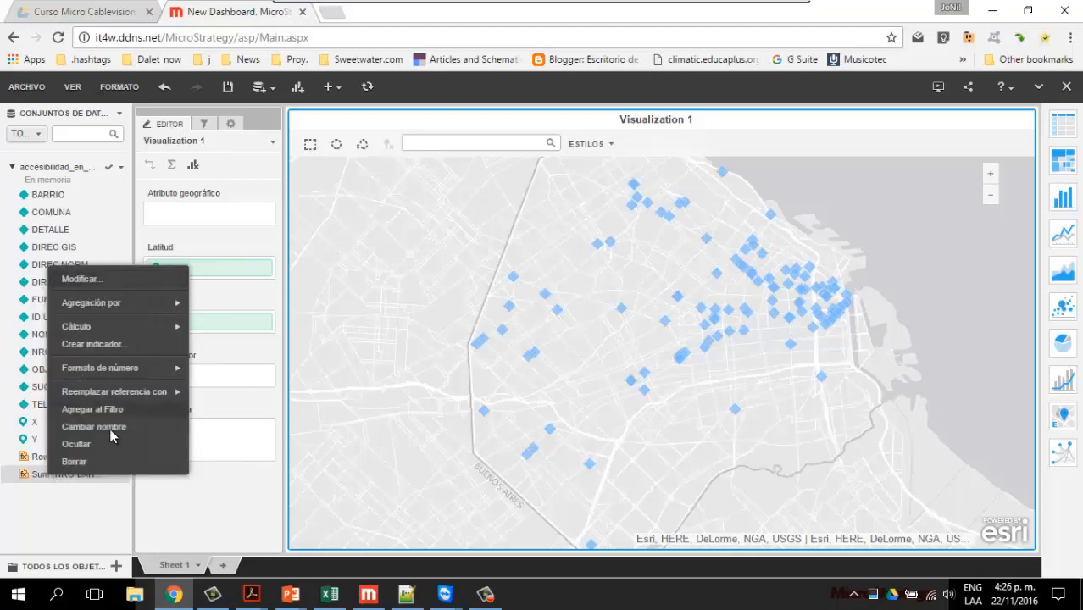
left_click_drag(43, 475, 183, 378)
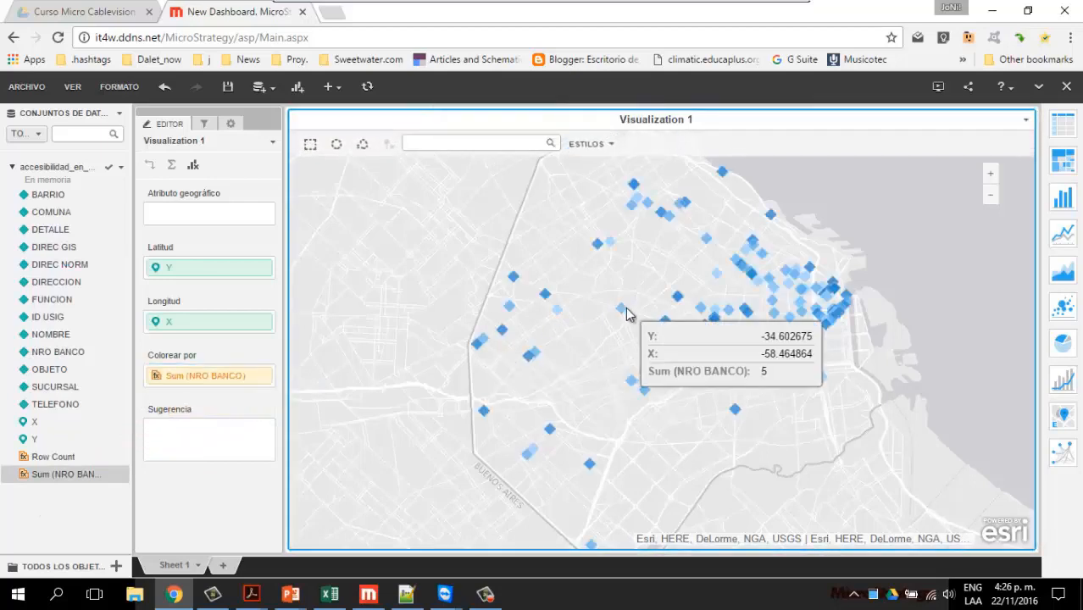
mouse_move(622, 309)
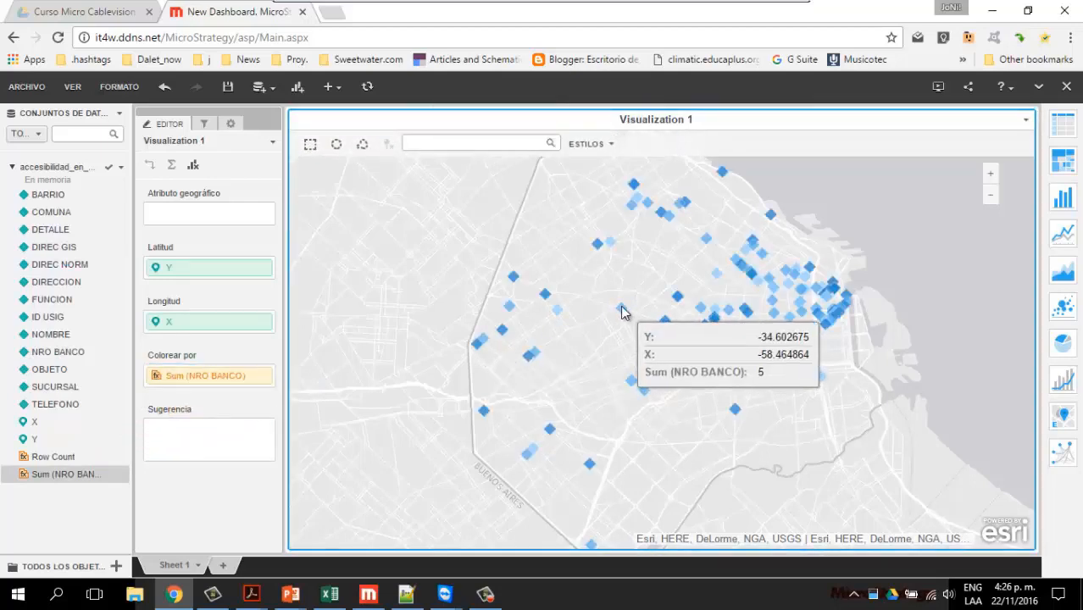
right_click(210, 381)
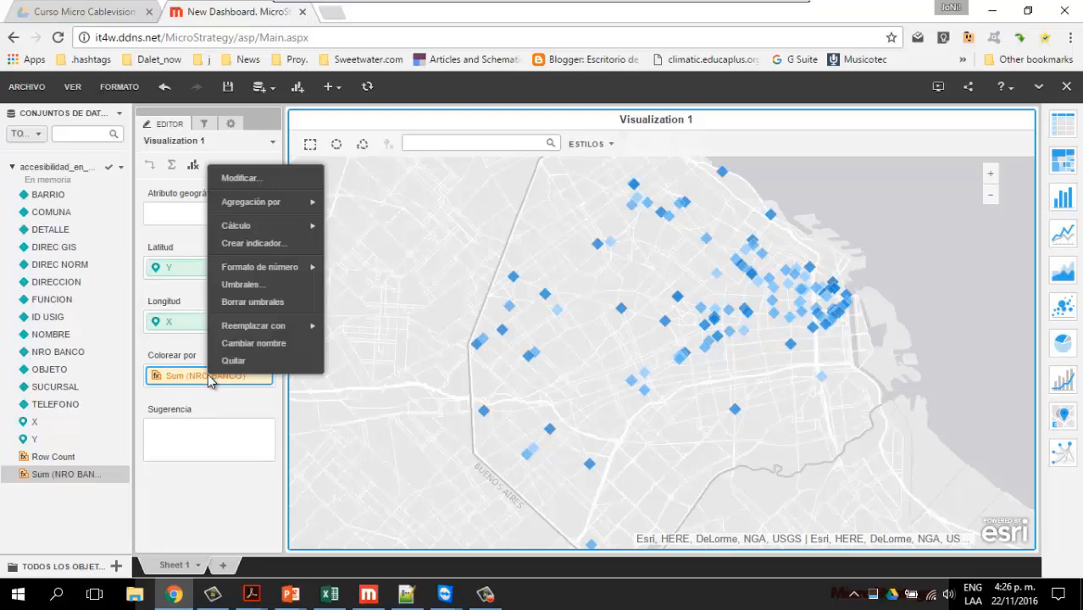
left_click(251, 343)
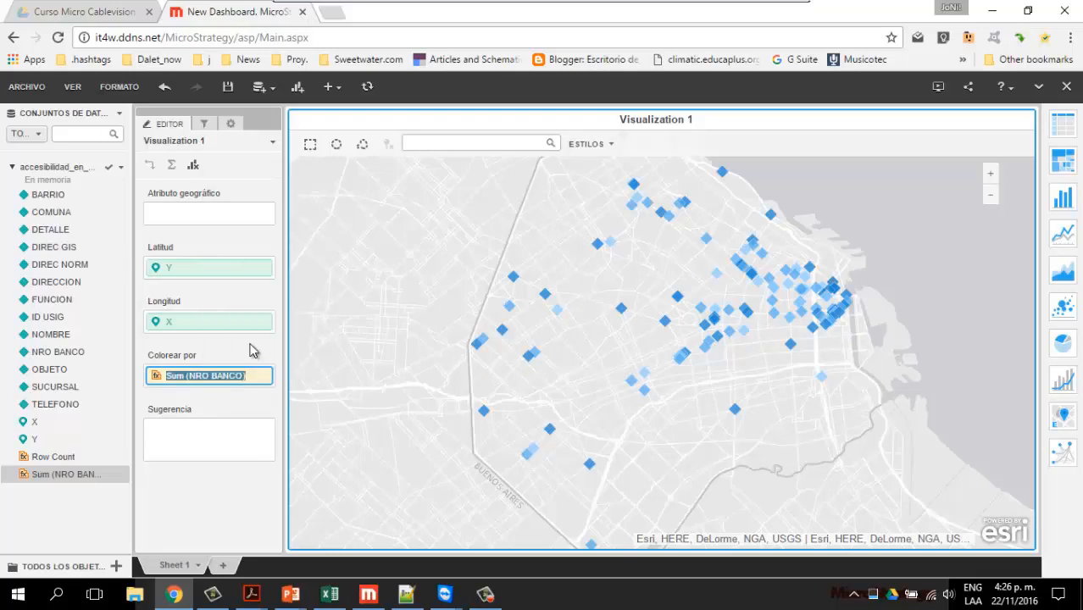
left_click(62, 474)
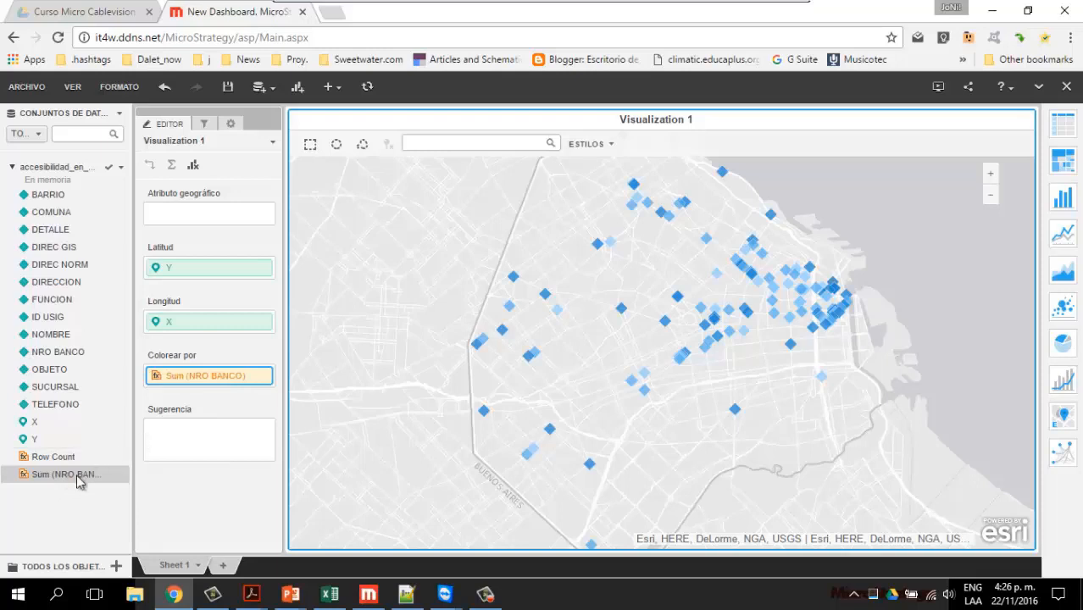
Rename the Sum (NRO BANCO) indicator in the dataset as "Cod. de Banco" and check its label on the map points.
right_click(77, 477)
left_click(98, 428)
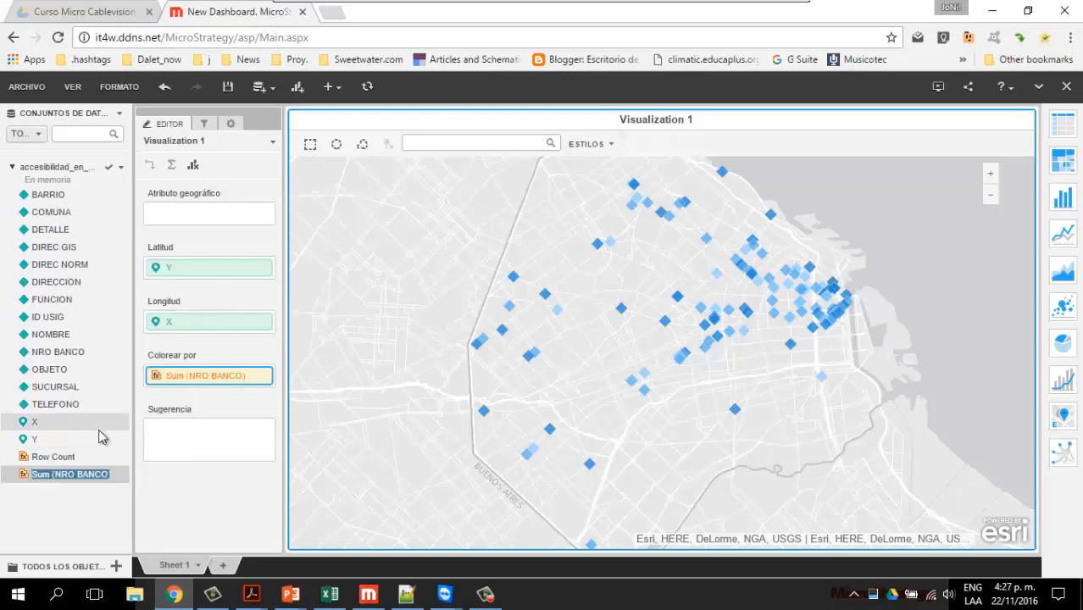
type("Nro. de Banco")
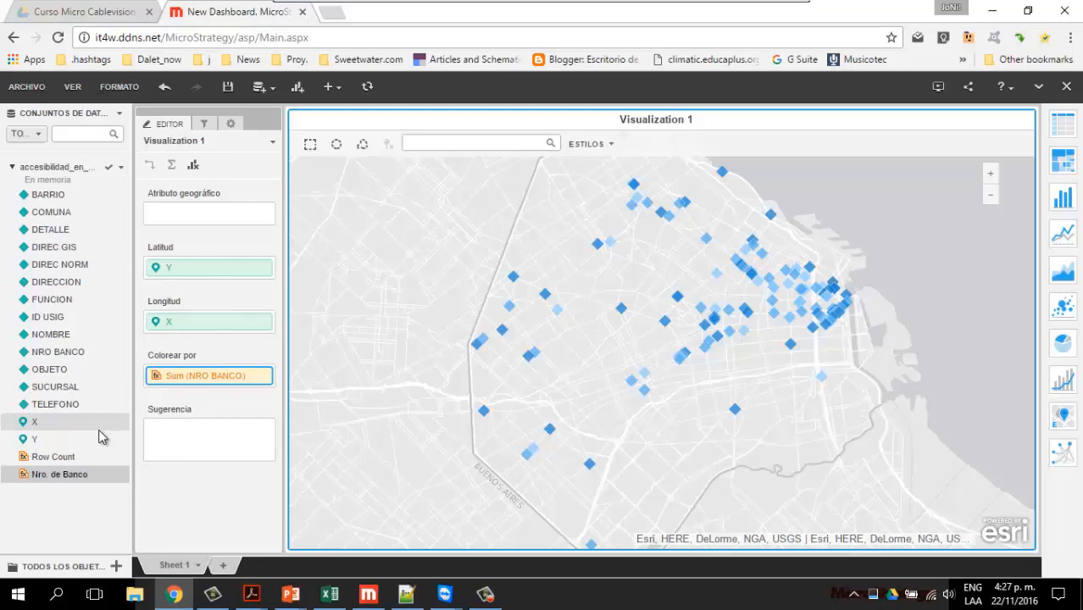
key("ctrl+shift+Left")
key("ctrl+shift+Left")
key("ctrl+shift+Left")
type("Cod. de Banco")
key("Return")
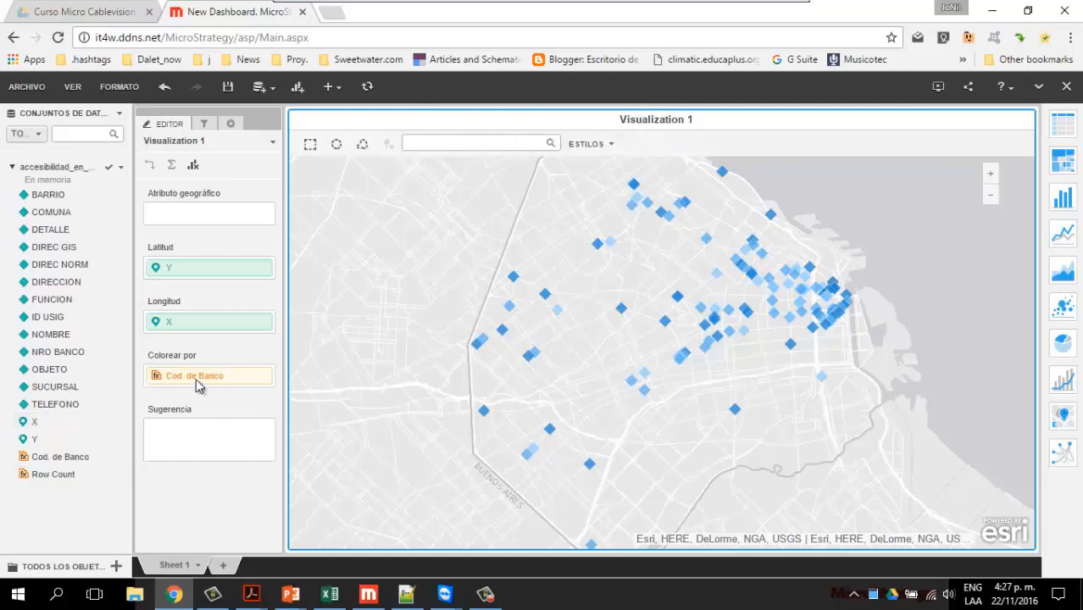
mouse_move(667, 329)
mouse_move(623, 311)
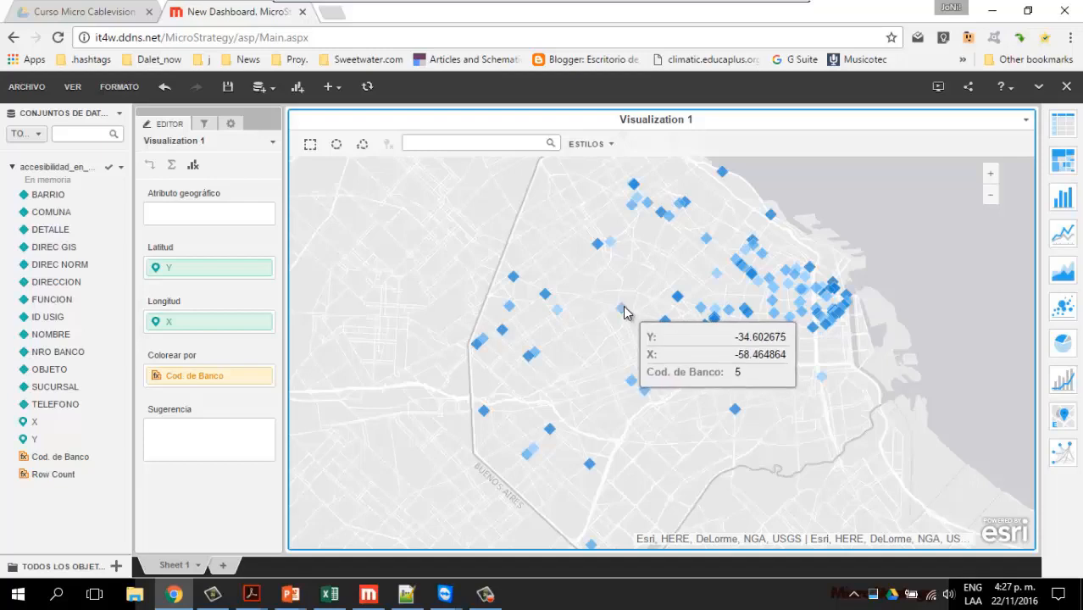
mouse_move(823, 318)
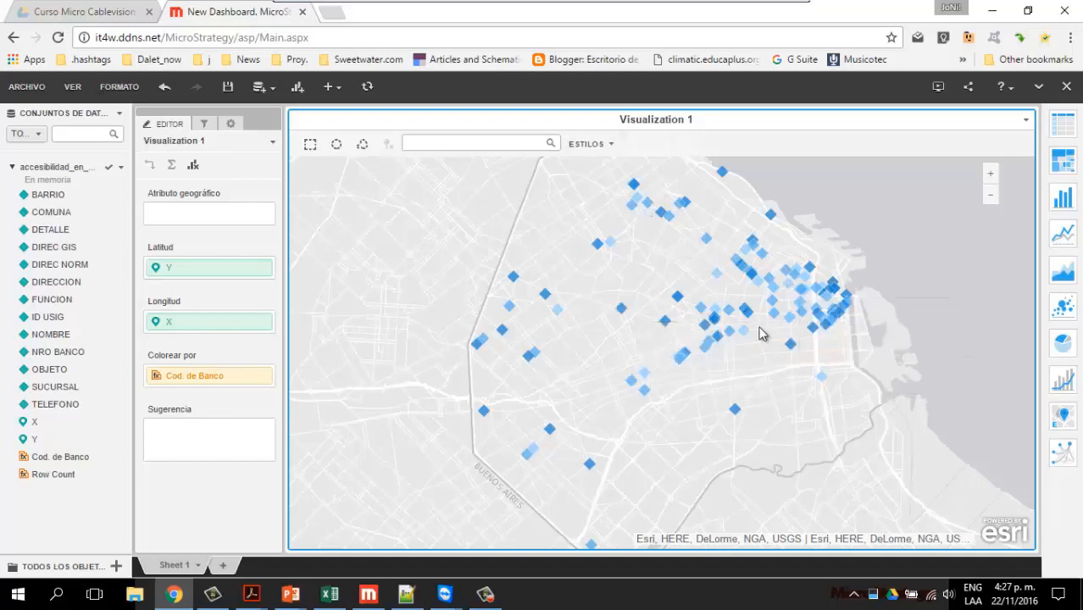
Base the color thresholds of Cod. de Banco on Valor and use the Rojo-Naranja-Verde color scheme.
right_click(219, 384)
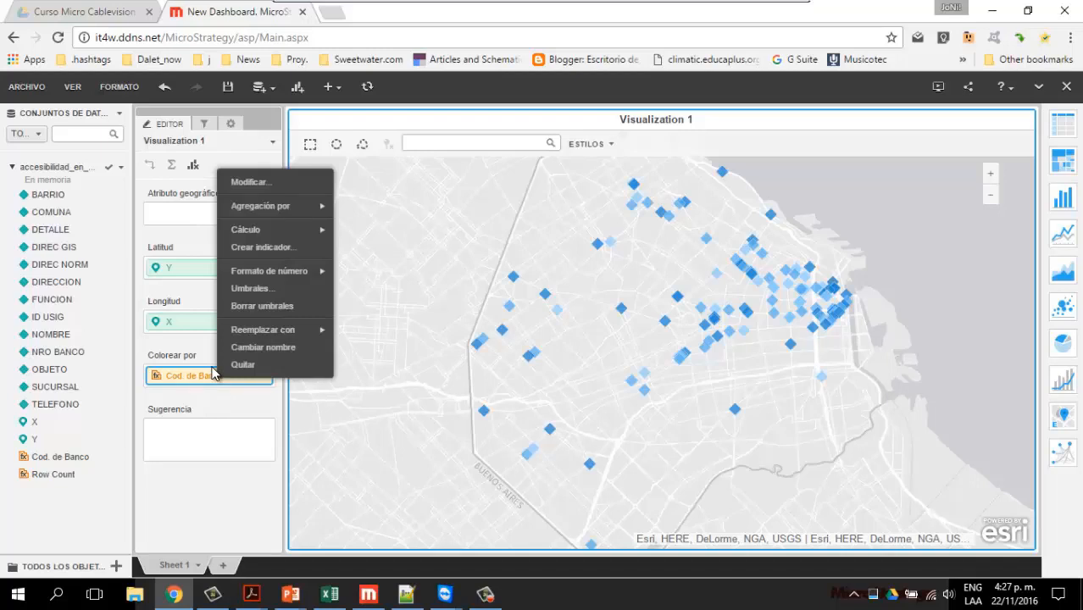
left_click(245, 289)
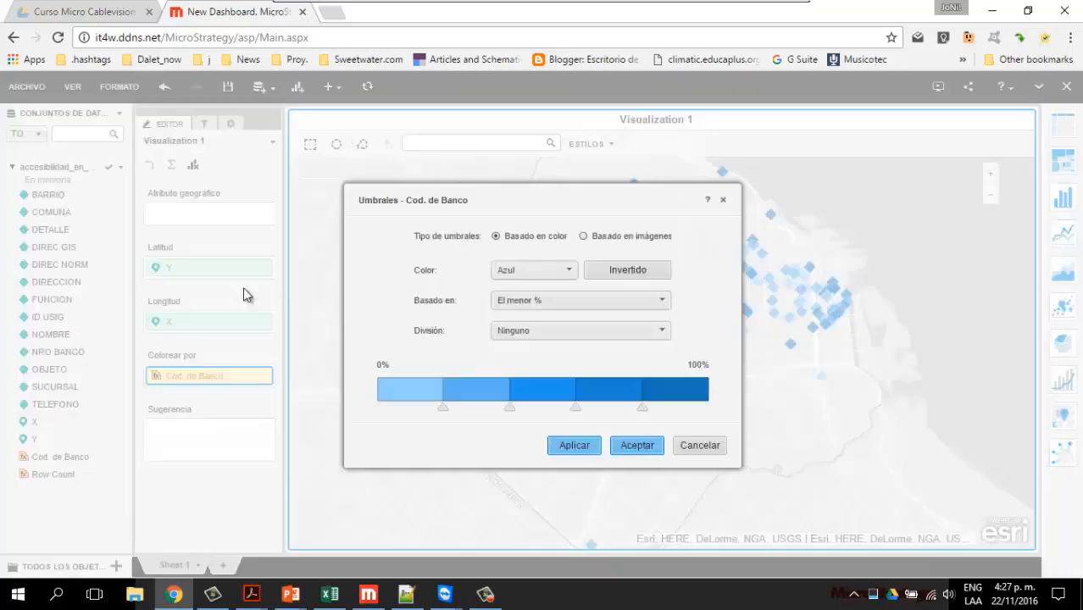
left_click(530, 301)
left_click(521, 321)
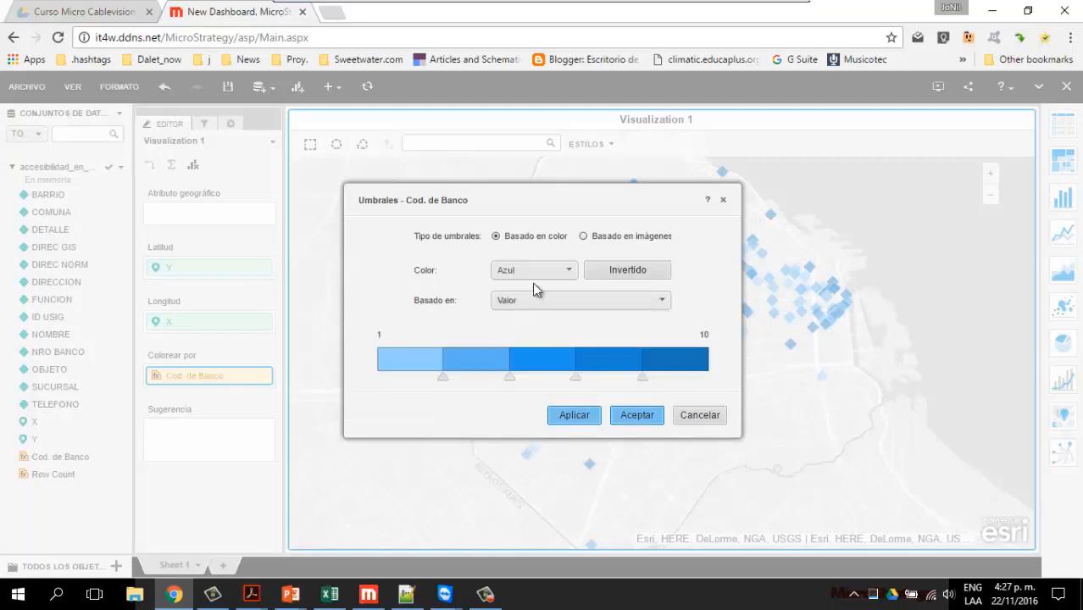
left_click(550, 268)
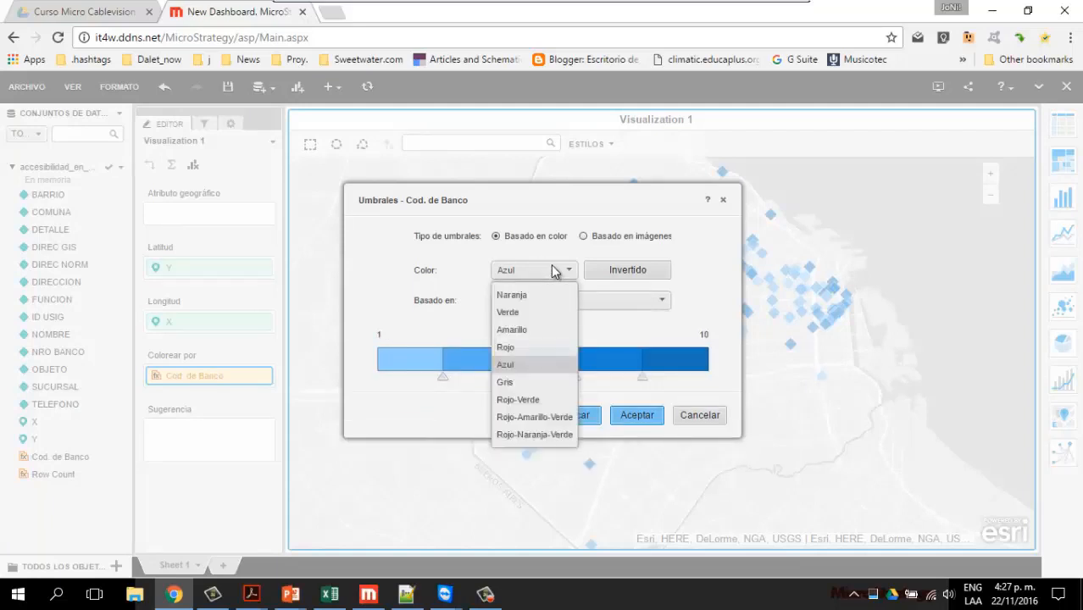
left_click(536, 434)
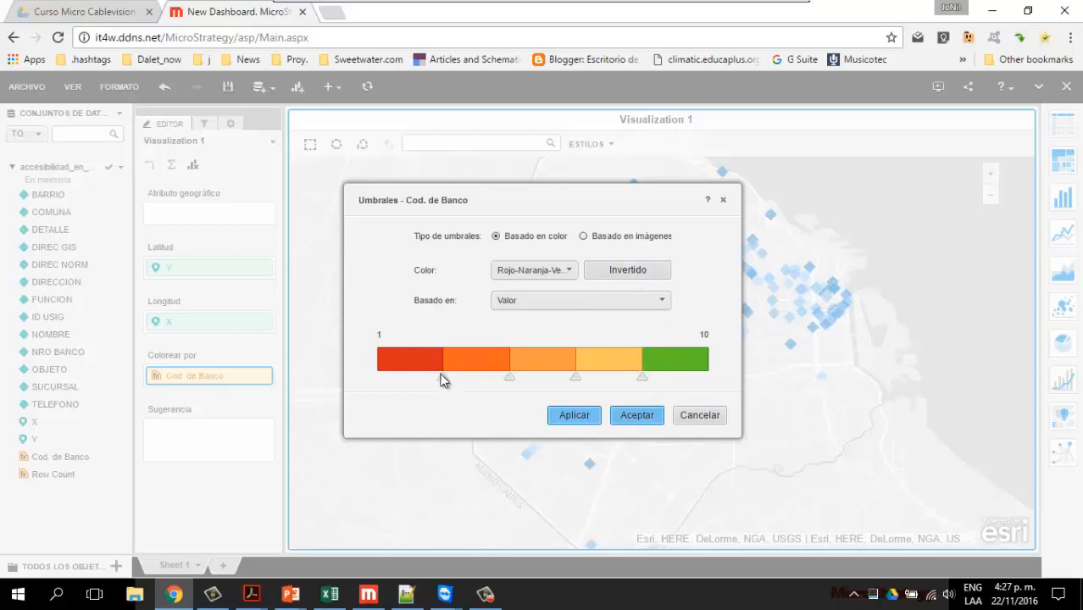
Place the first four color threshold markers of Cod. de Banco at the consecutive values 1 to 4.
left_click_drag(444, 376, 393, 379)
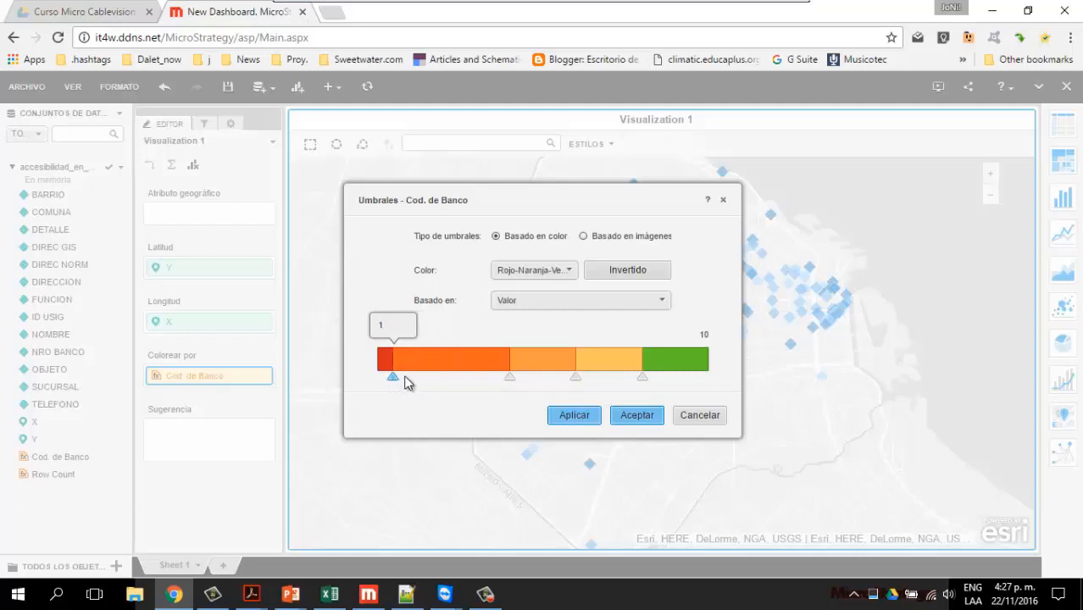
left_click(413, 375)
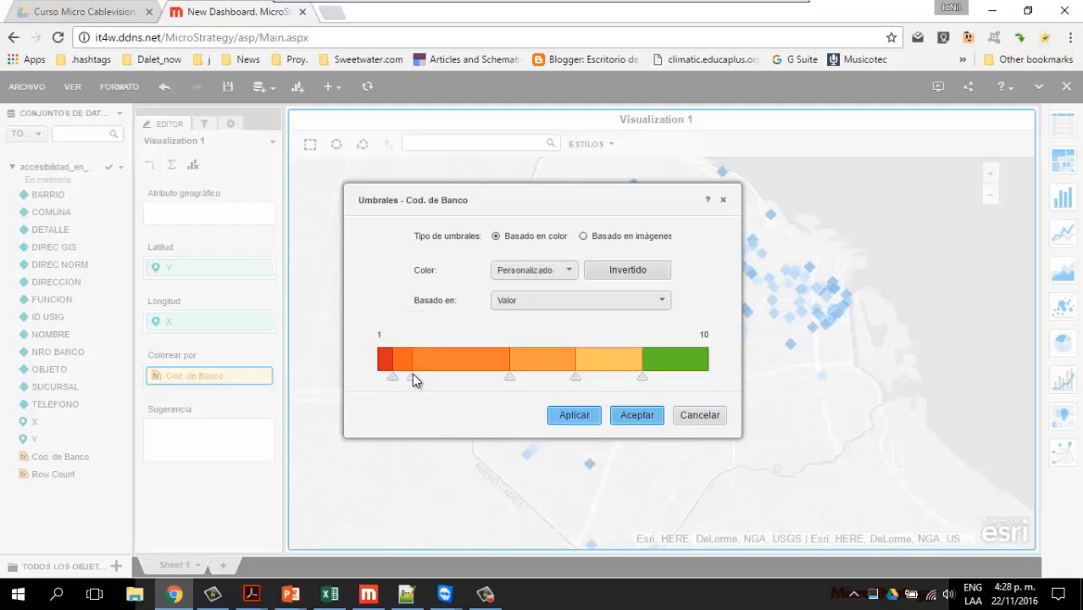
left_click_drag(426, 386, 436, 382)
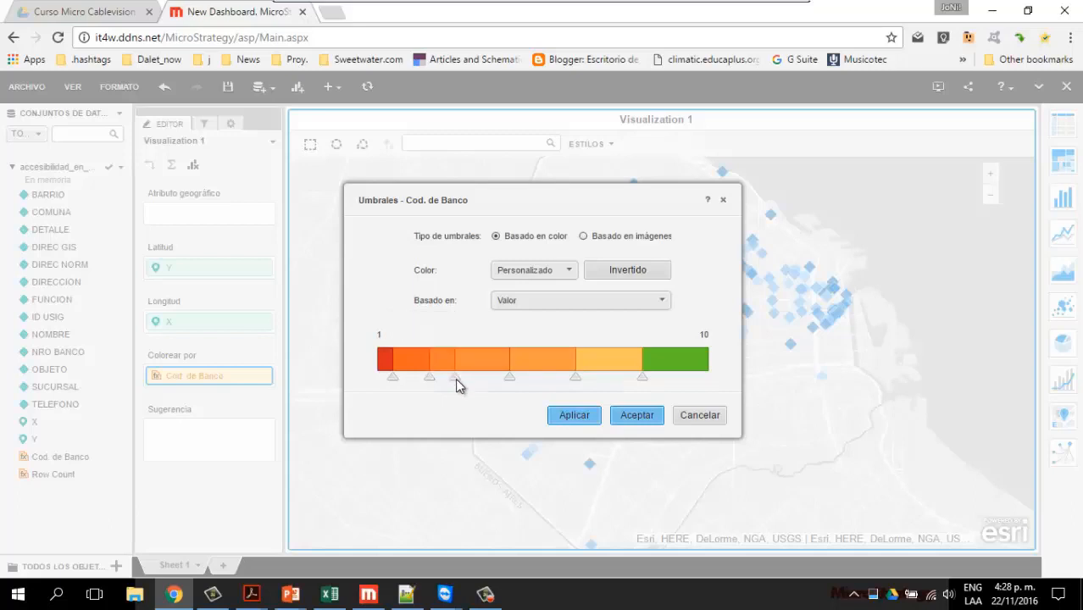
left_click(455, 379)
left_click_drag(457, 386, 472, 387)
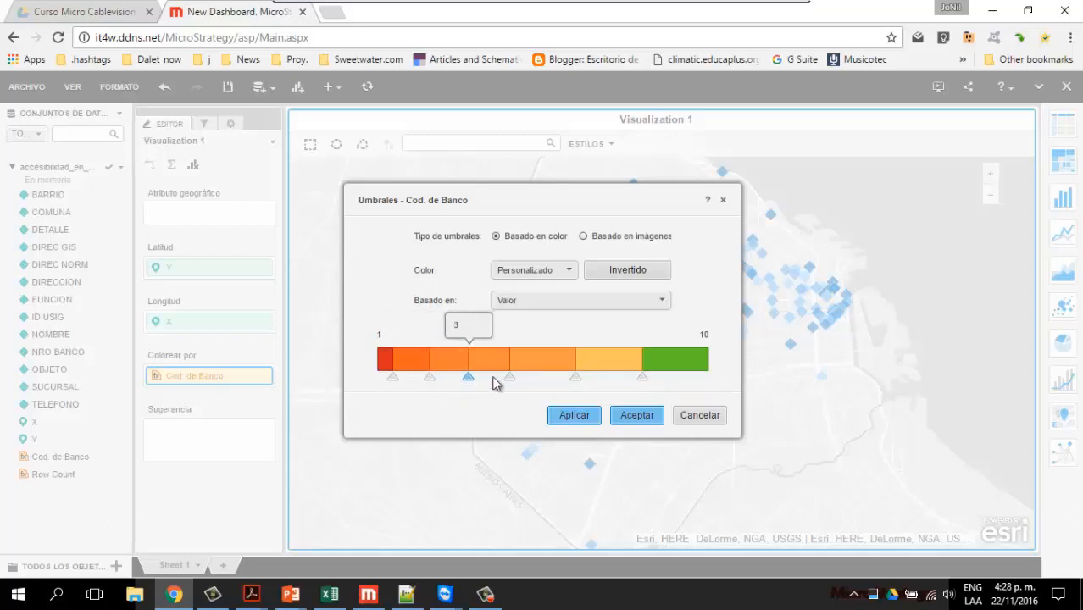
left_click(499, 381)
mouse_move(498, 382)
left_mouse_down()
mouse_move(513, 380)
mouse_move(505, 384)
left_mouse_up()
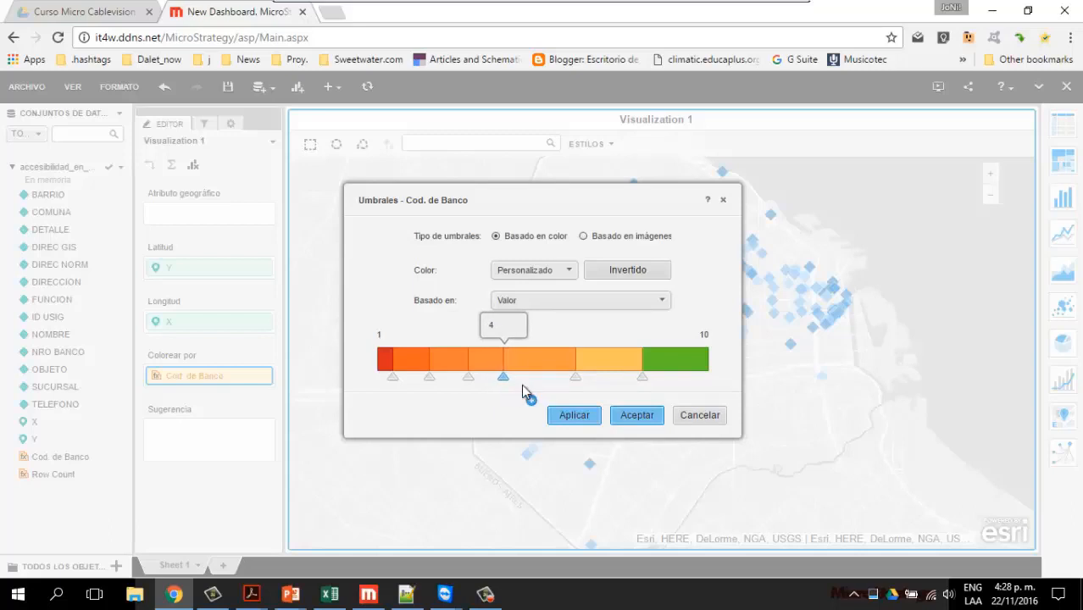
Place the remaining threshold markers at the consecutive values 5 to 9 and apply the ten color bands to the map.
left_click(579, 382)
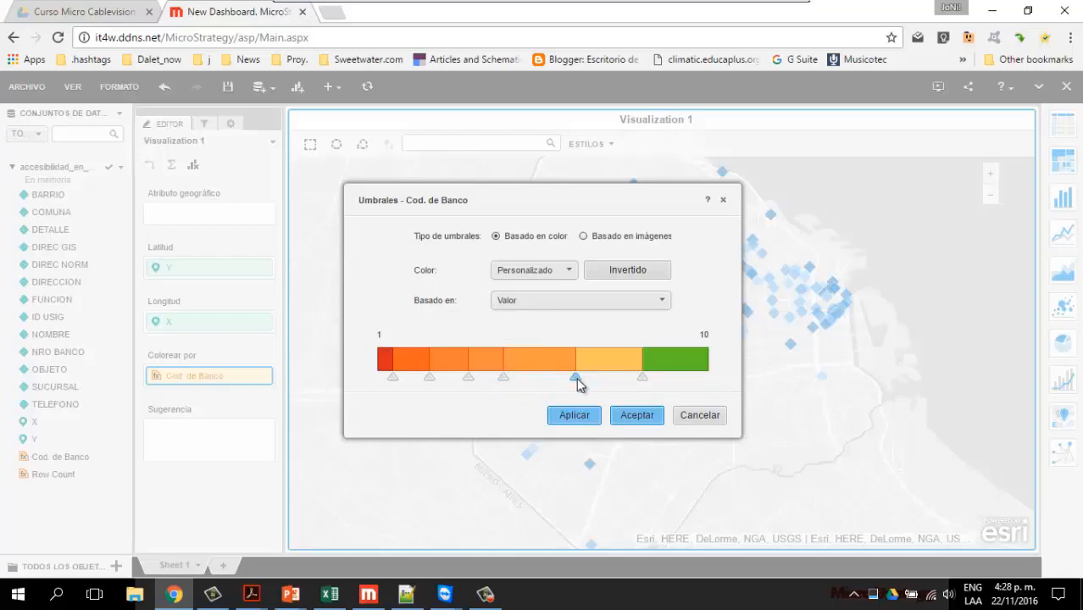
left_click_drag(575, 384, 541, 380)
left_click(581, 380)
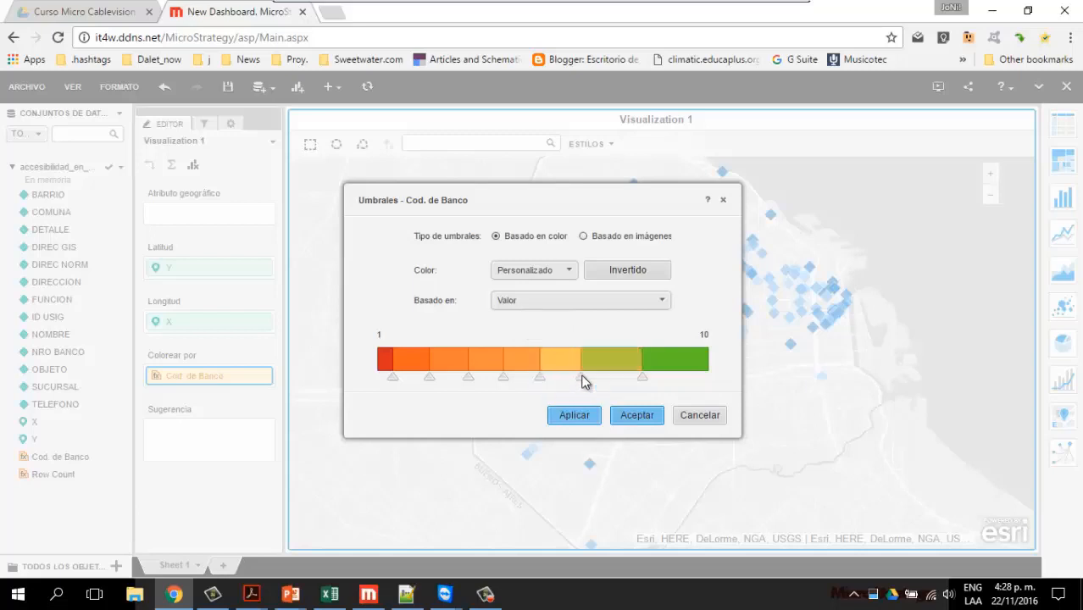
mouse_move(581, 384)
left_mouse_down()
mouse_move(596, 386)
mouse_move(582, 386)
left_mouse_up()
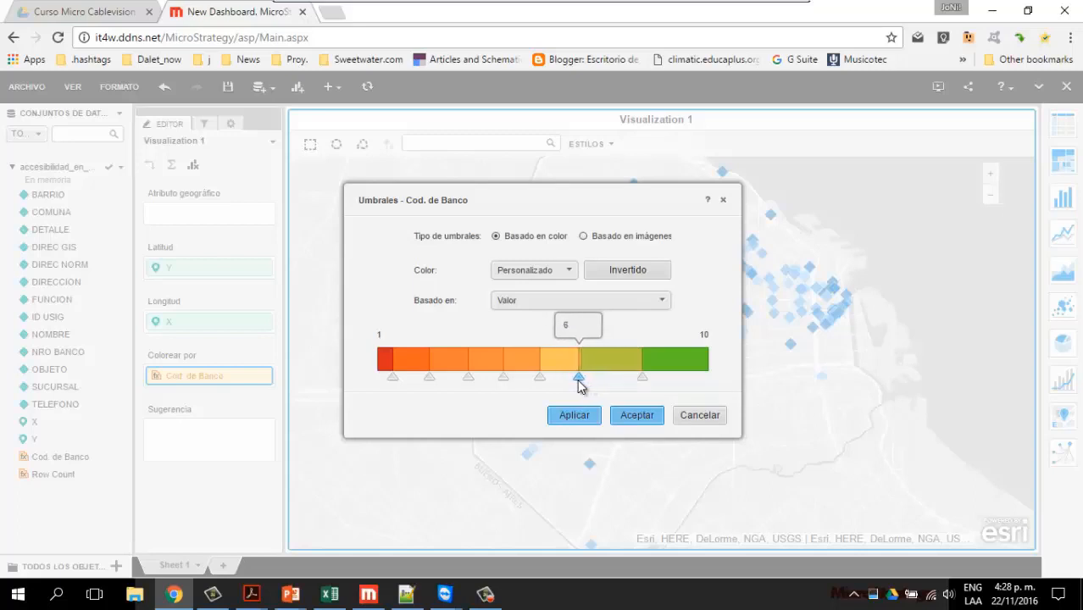
left_click(617, 378)
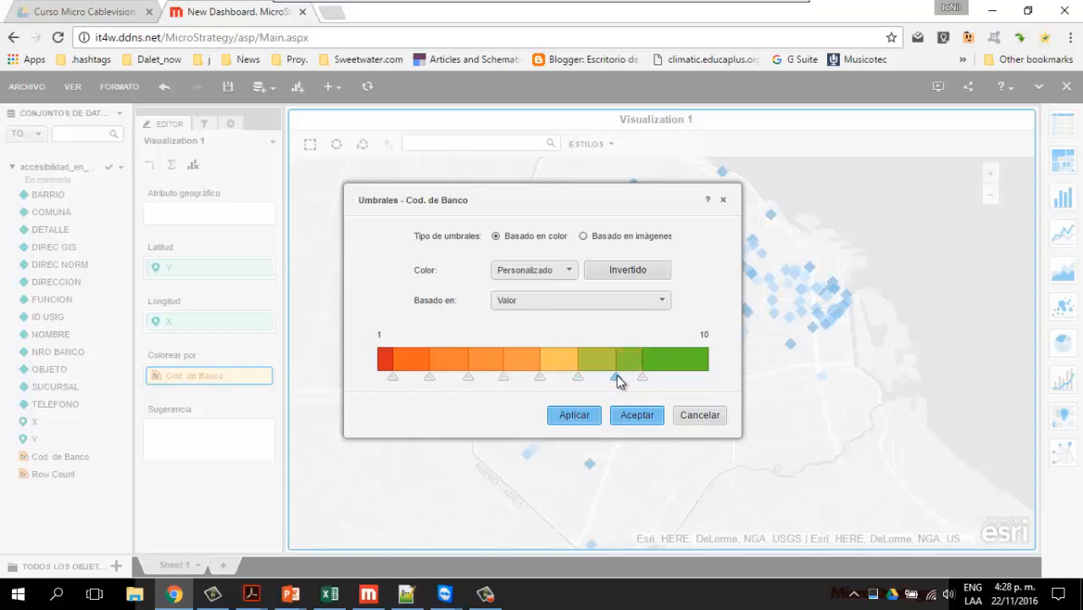
left_click_drag(619, 383, 651, 383)
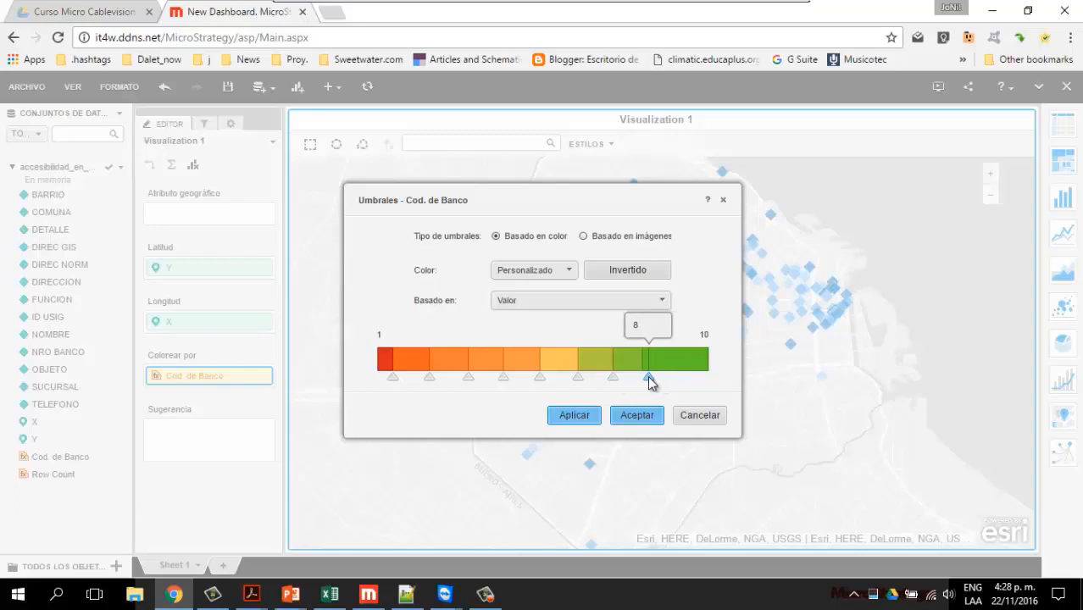
left_click(677, 380)
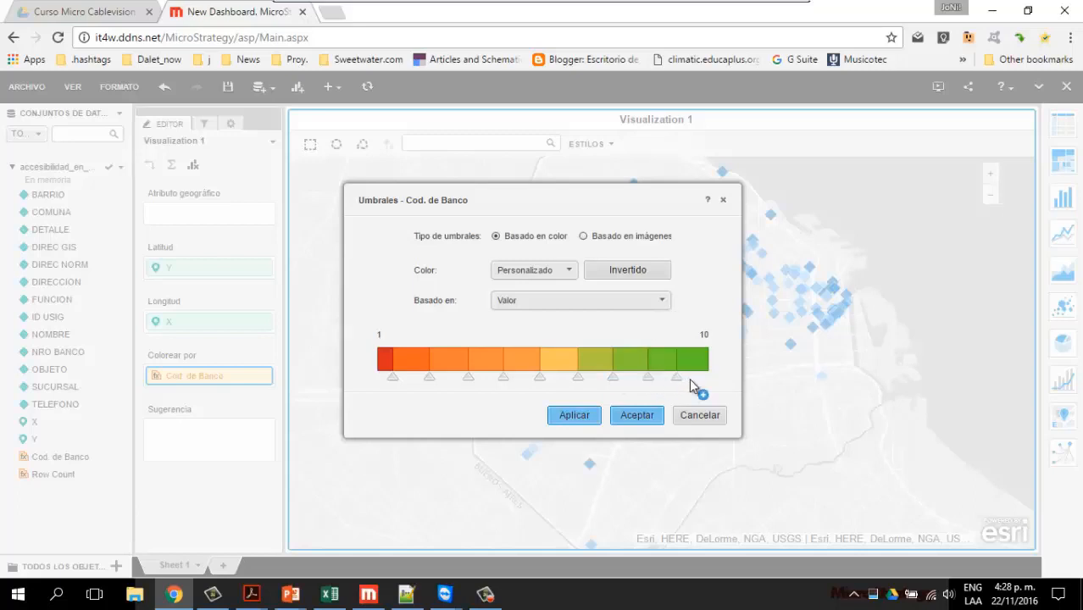
left_click_drag(682, 381, 689, 380)
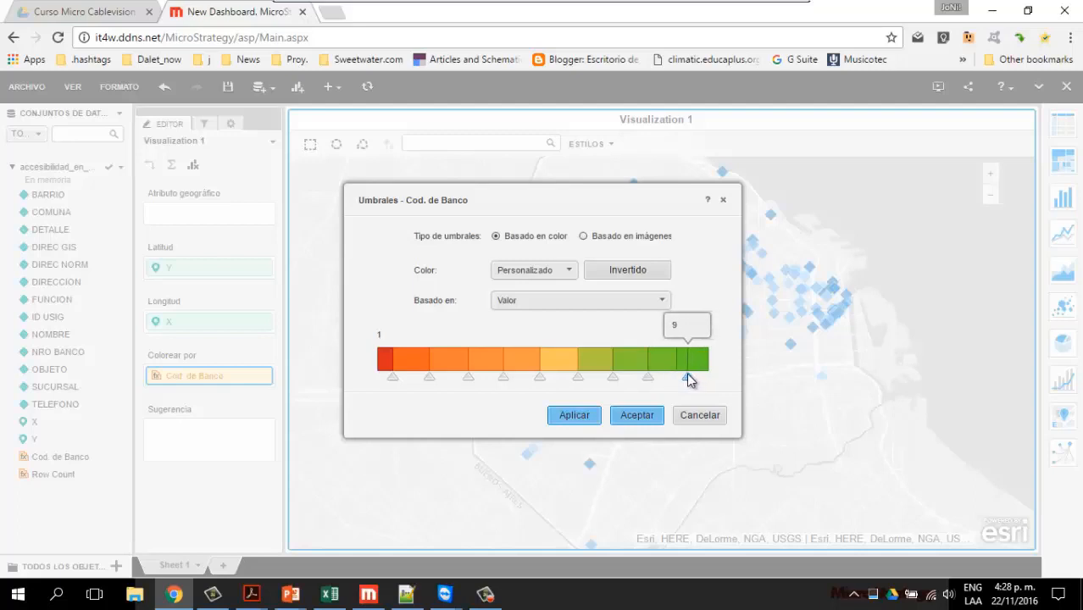
left_click(574, 415)
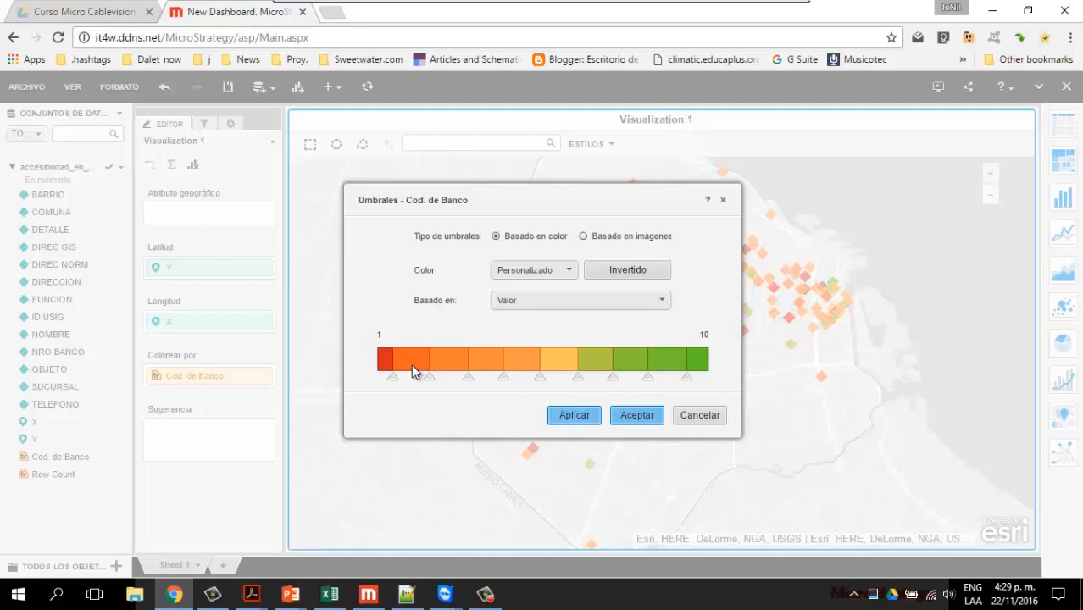
left_click(636, 415)
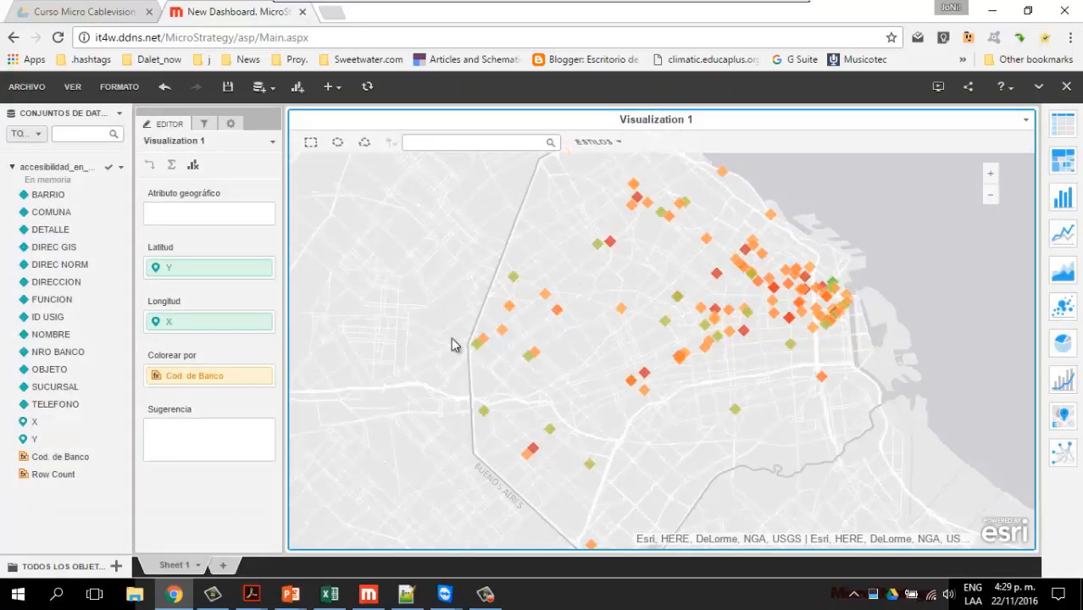
In the Cod. de Banco thresholds, color the second band dark red, the third yellow and the fourth blue.
right_click(225, 384)
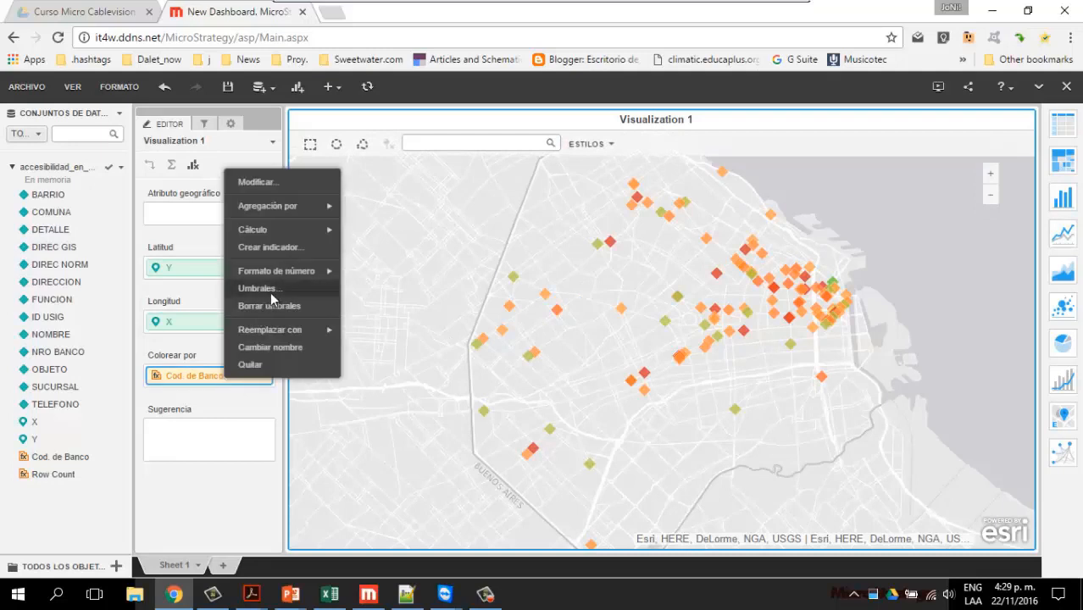
left_click(352, 288)
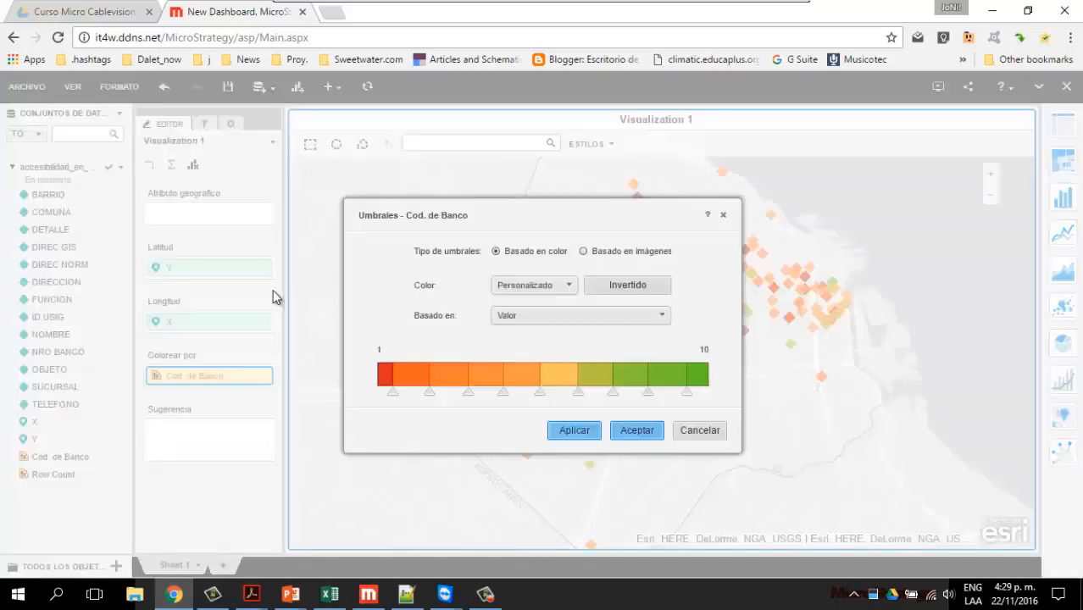
left_click(407, 378)
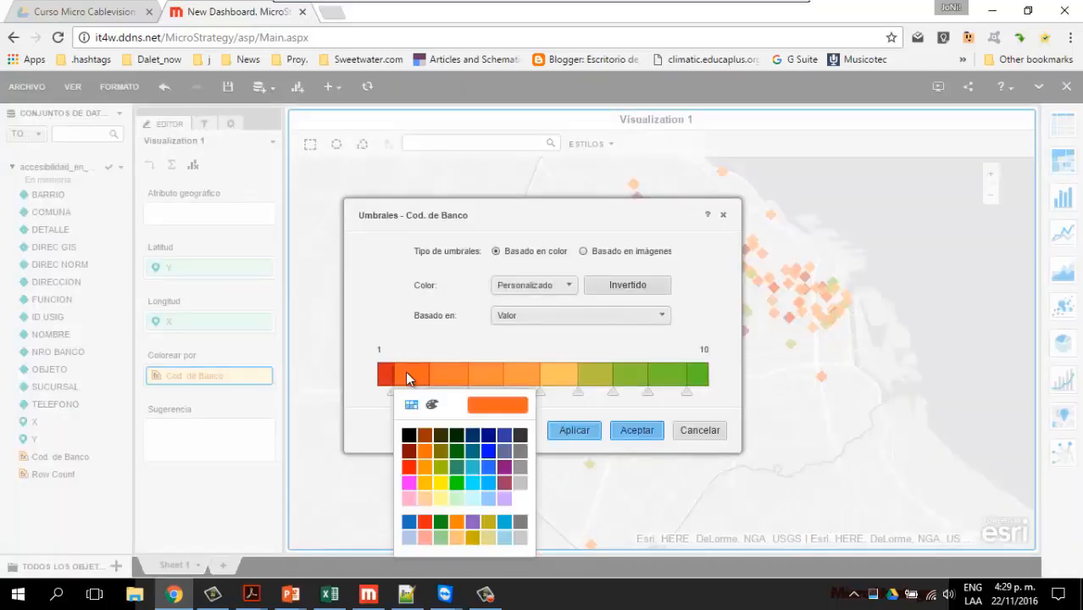
left_click(408, 452)
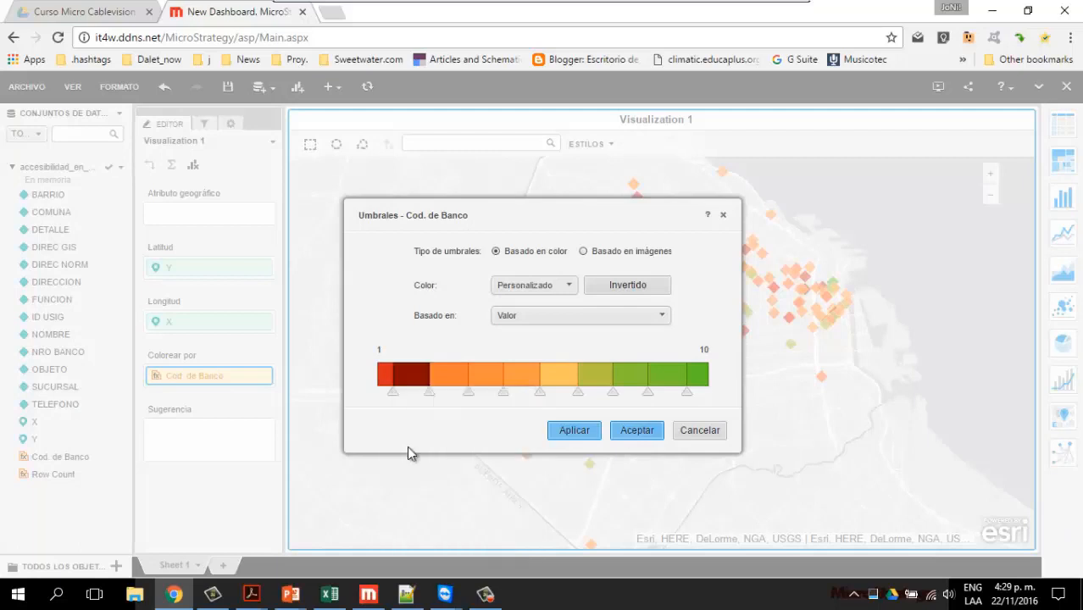
left_click(453, 380)
left_click(482, 489)
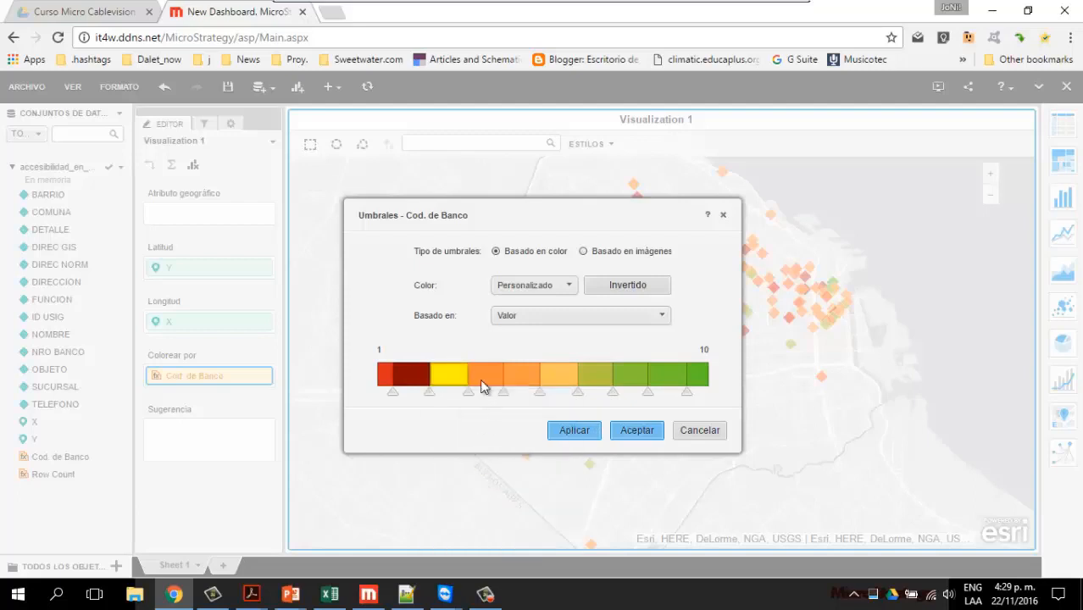
left_click(484, 380)
left_click(489, 524)
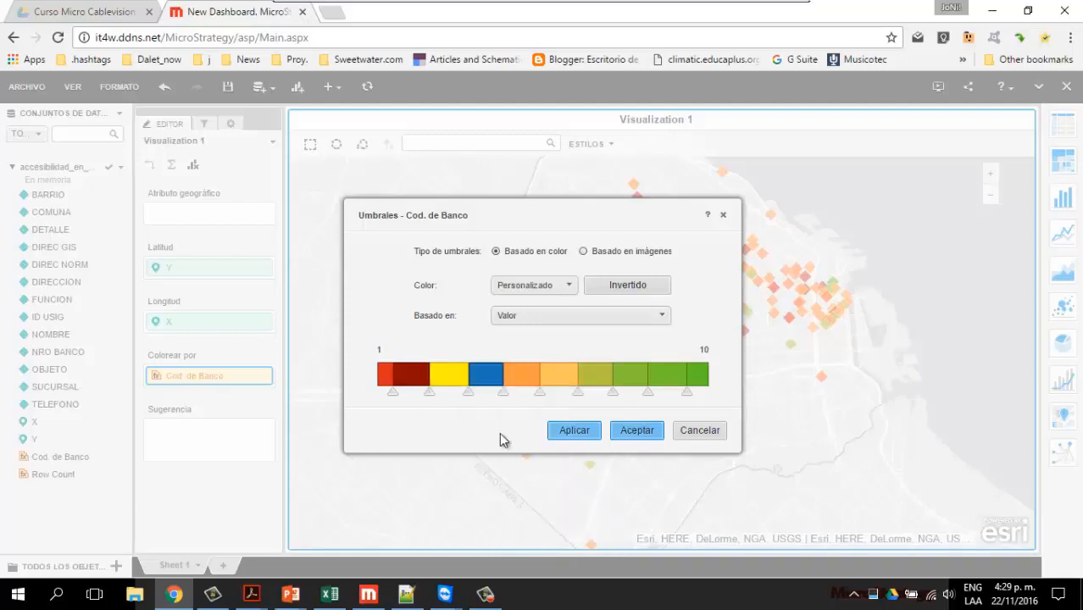
Give the fifth threshold band a custom olive green color and the sixth band a gray from the palette.
left_click(521, 379)
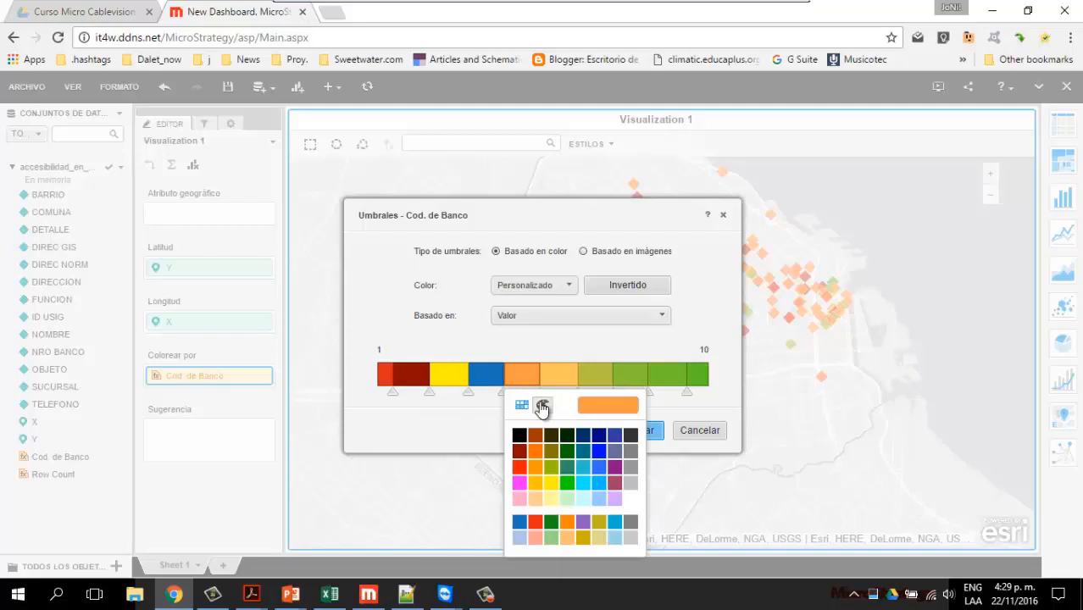
left_click(541, 407)
left_click_drag(579, 293, 578, 259)
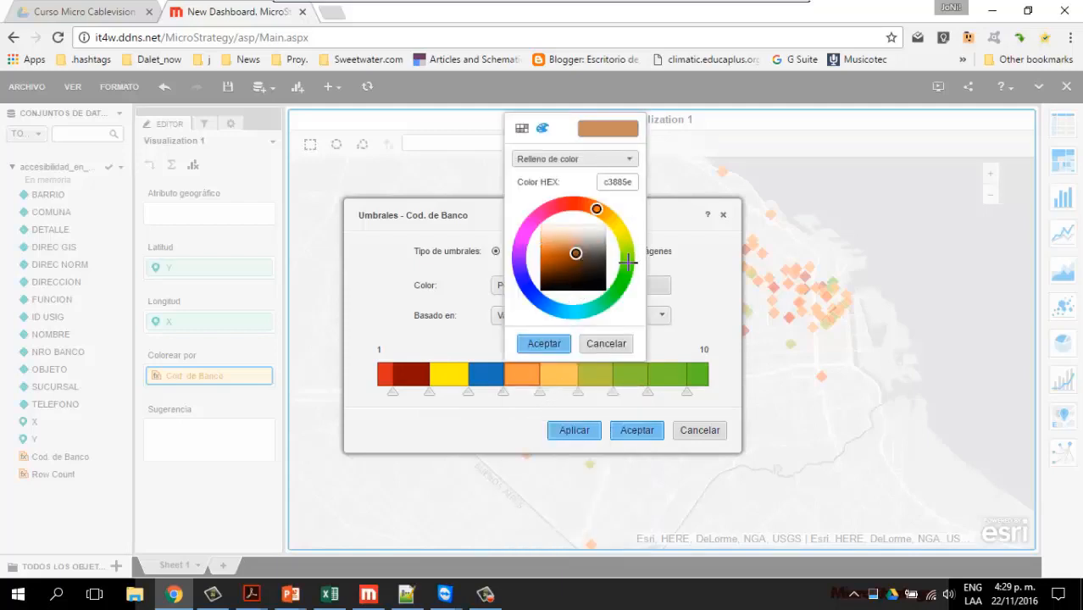
left_click(632, 258)
left_click(560, 275)
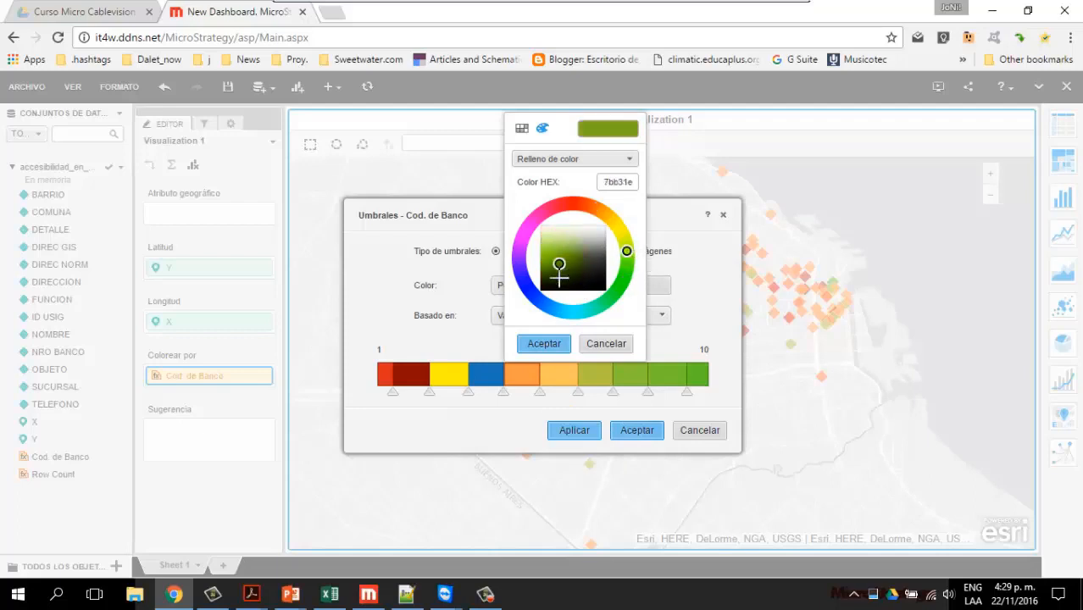
left_click(545, 341)
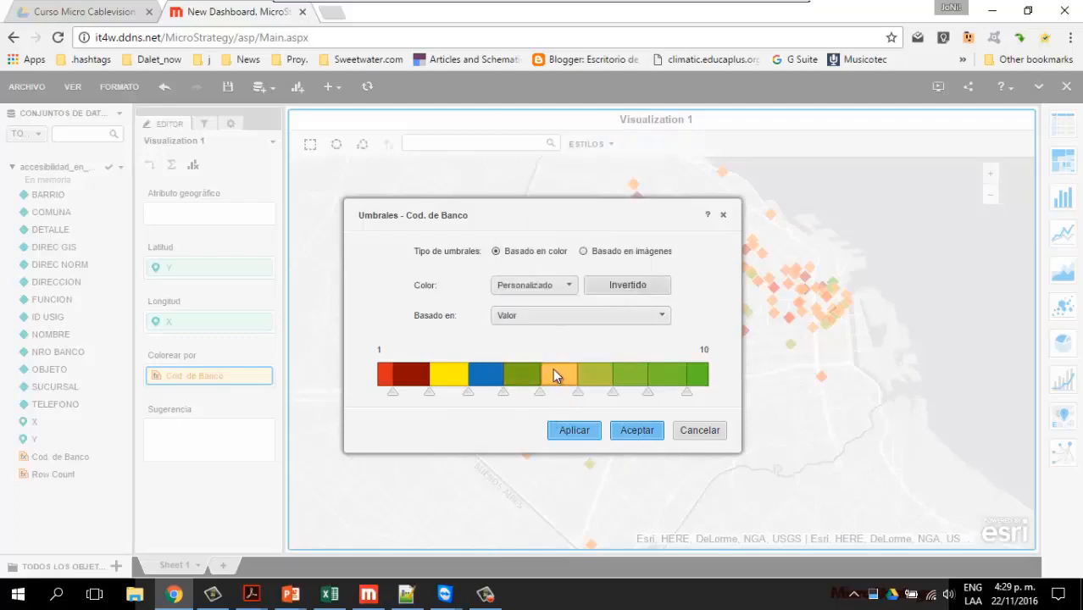
left_click(553, 369)
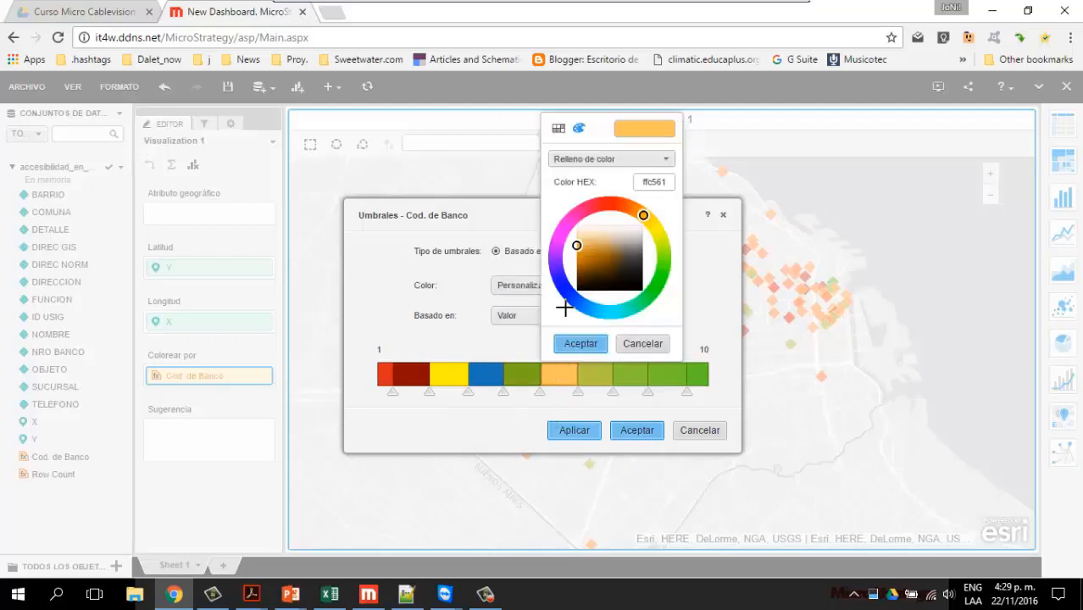
left_click(558, 128)
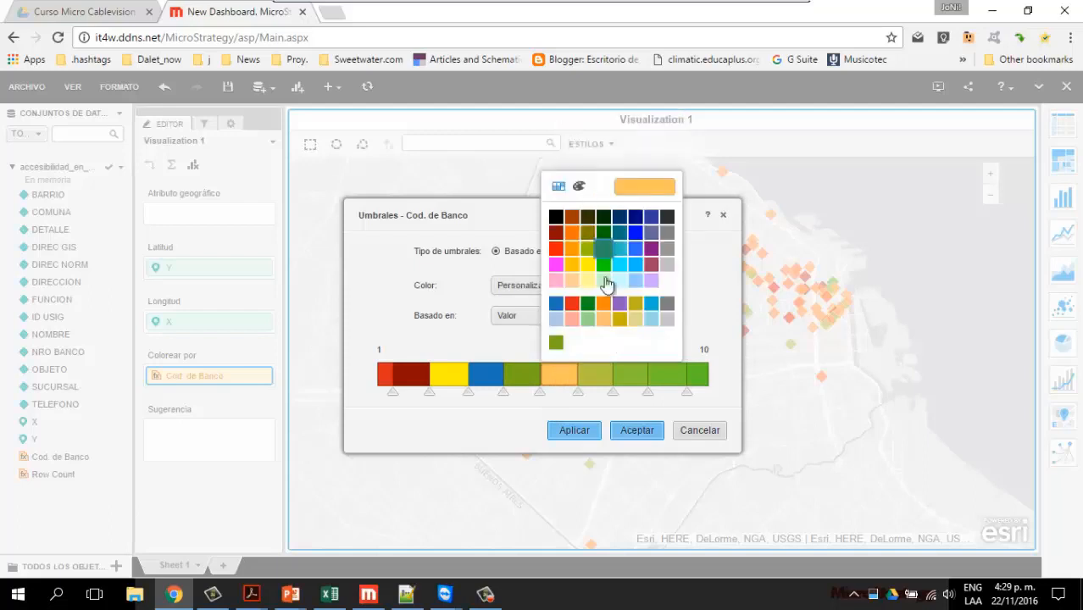
left_click(668, 248)
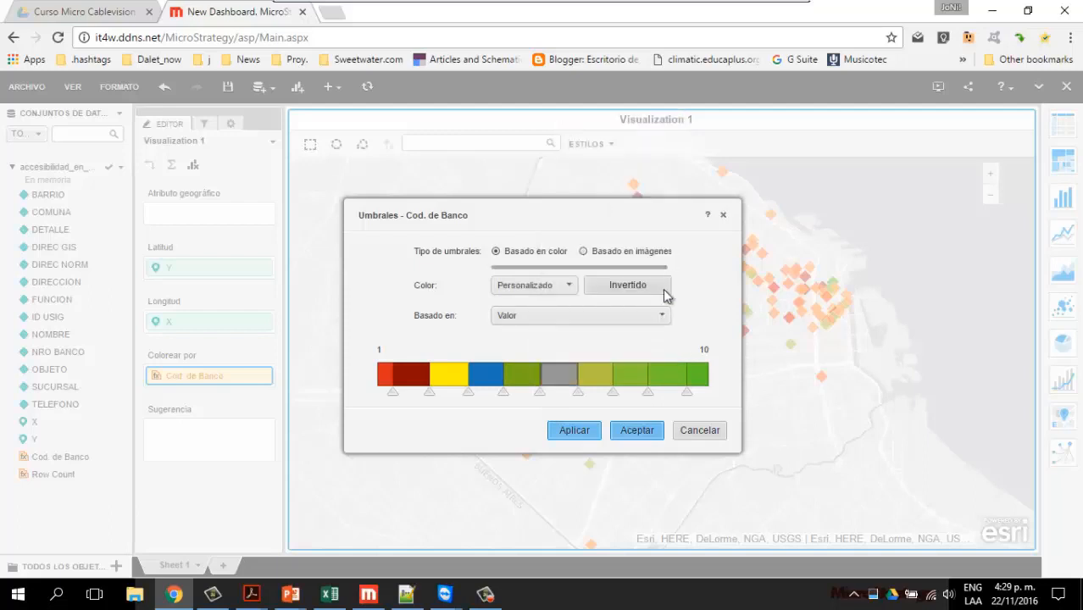
Color the seventh band dark green, the eighth mustard, the ninth light pink and the tenth dark gray, and accept the thresholds.
left_click(599, 375)
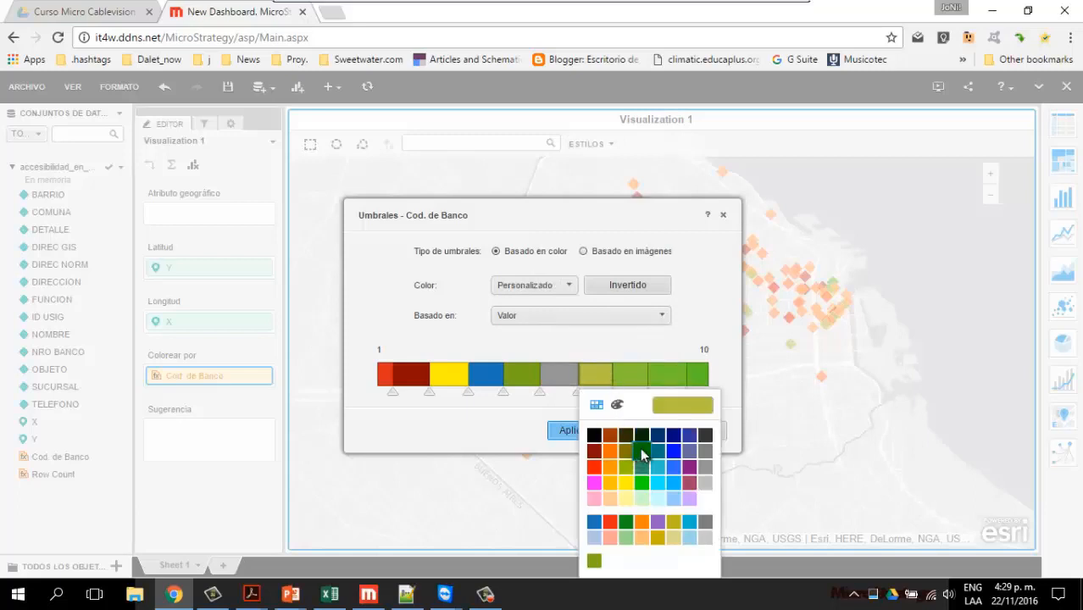
left_click(642, 451)
left_click(635, 380)
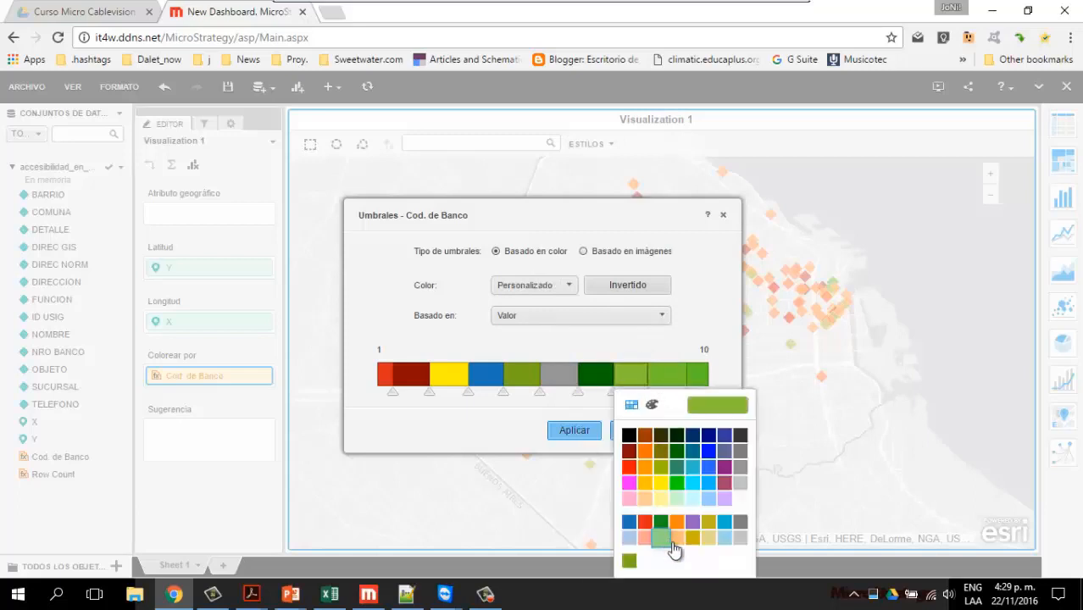
left_click(693, 538)
left_click(668, 375)
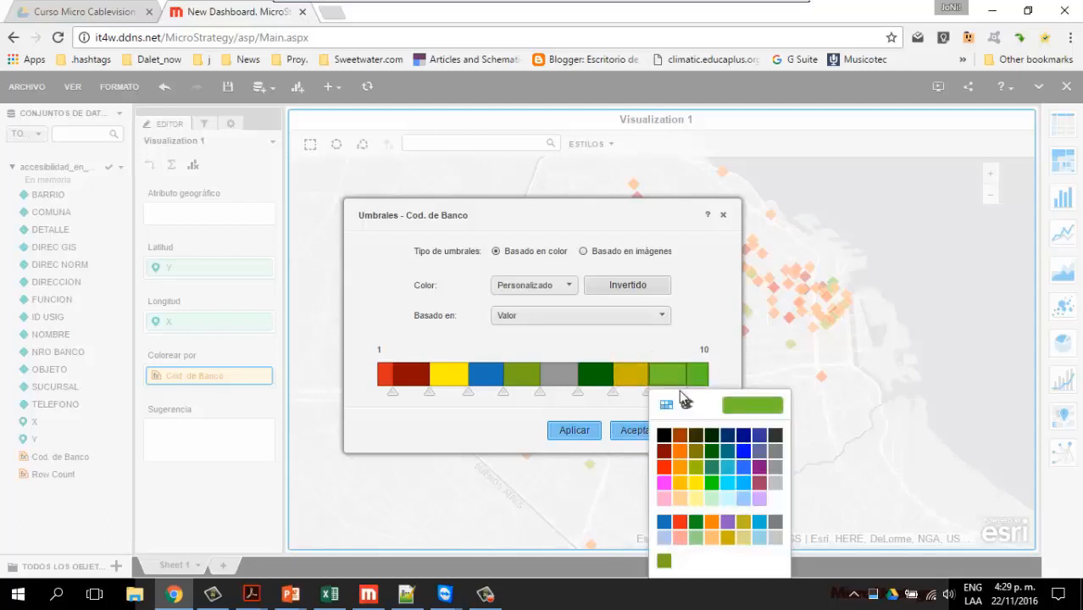
left_click(684, 541)
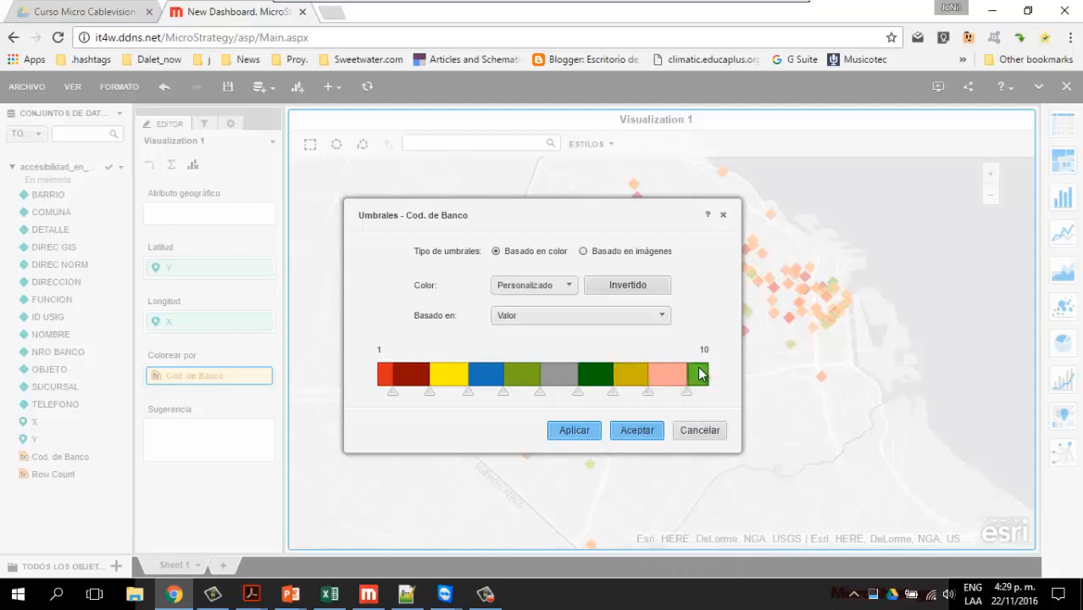
left_click(698, 374)
left_click(819, 520)
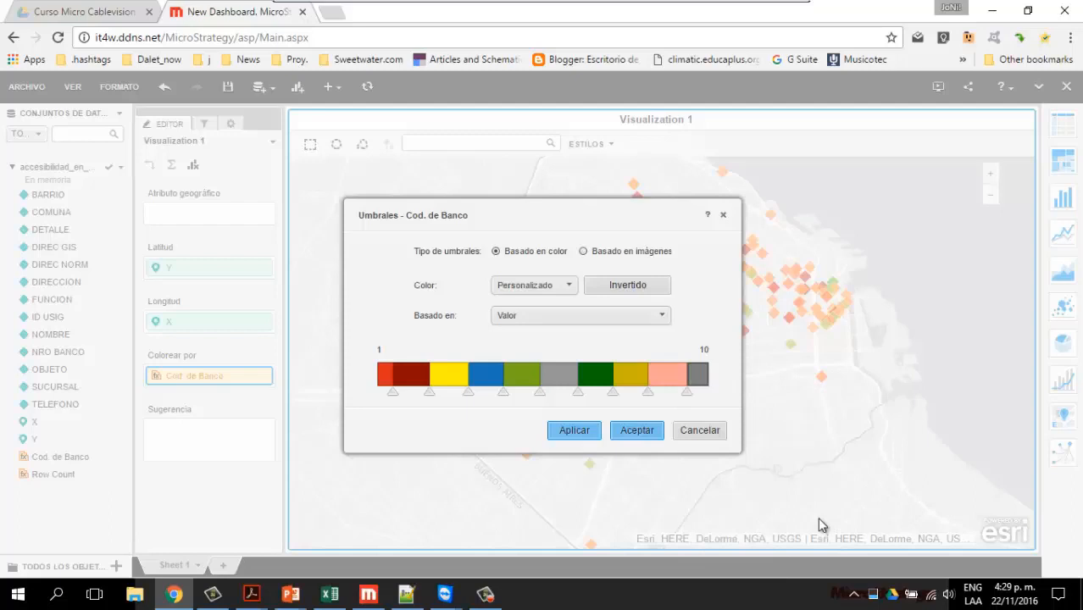
left_click(634, 430)
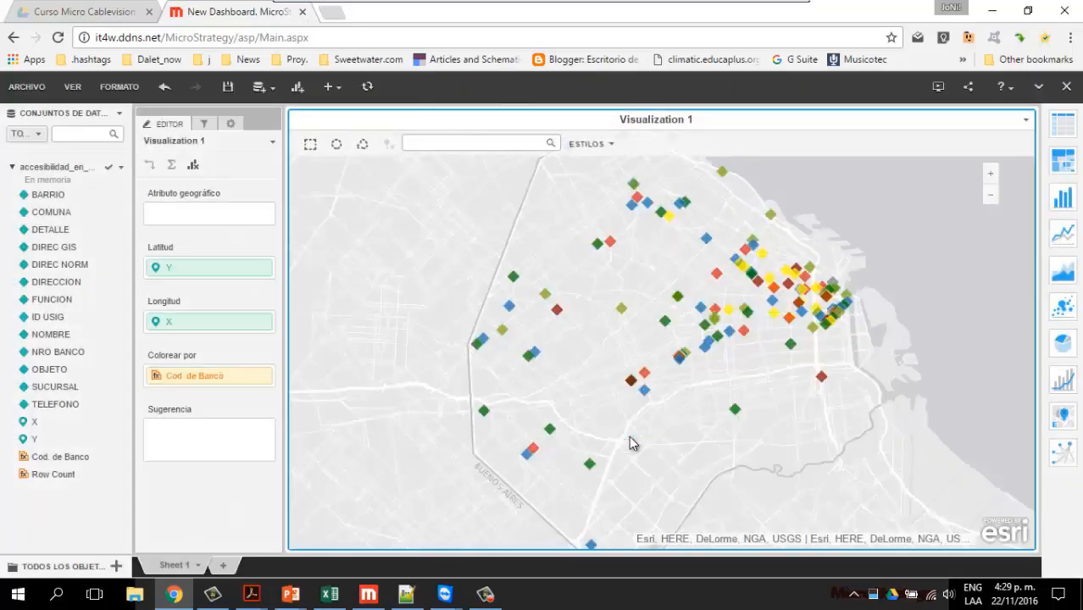
Add the NOMBRE attribute to the map's Sugerencia so the point tooltips include the bank name.
mouse_move(746, 272)
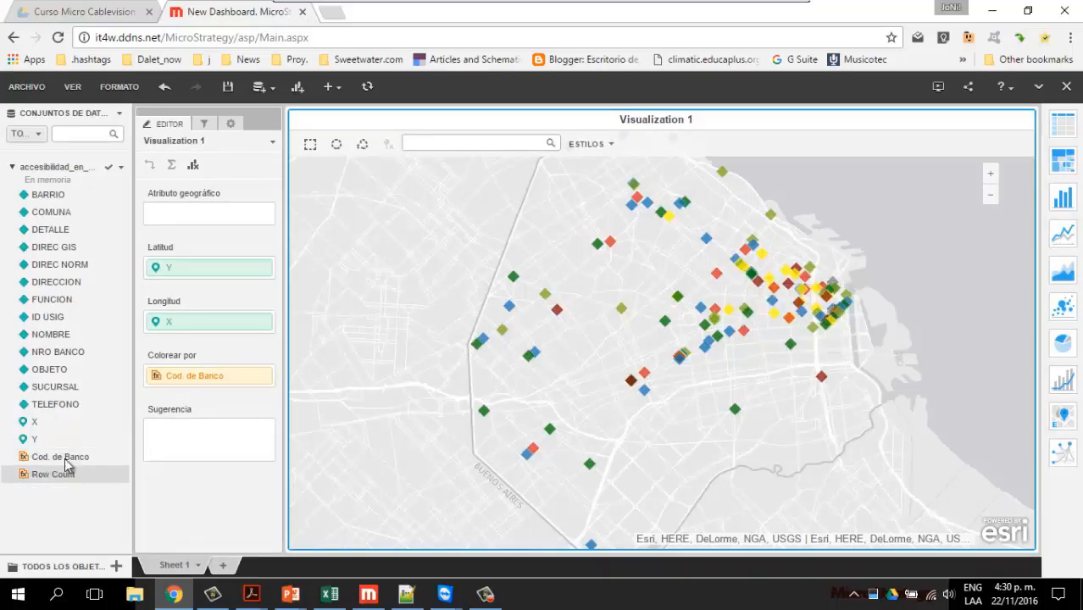
left_click(51, 335)
left_click_drag(77, 335, 200, 450)
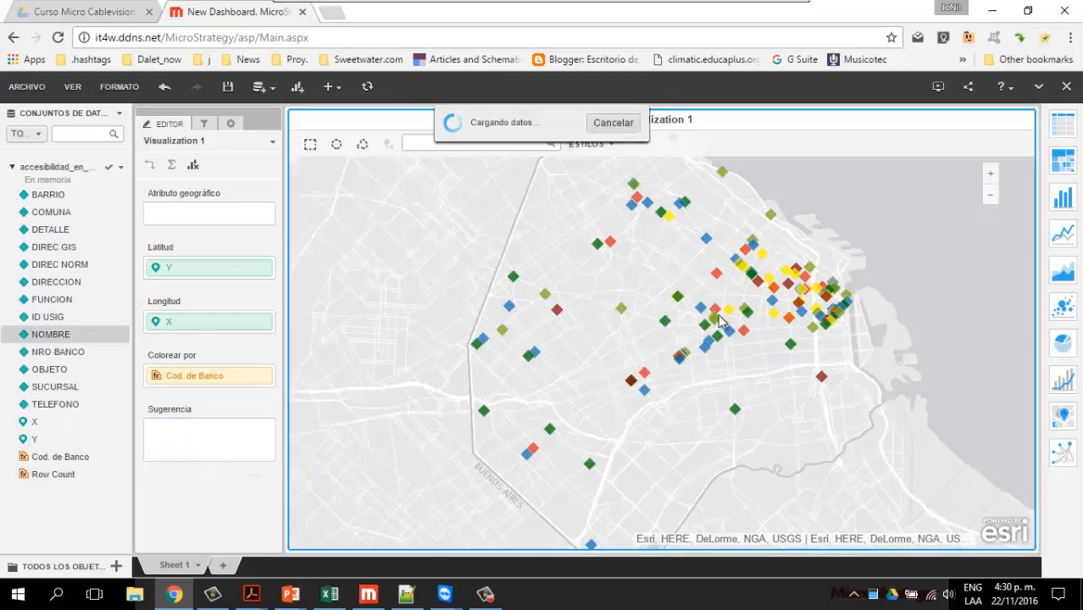
Inspect the tooltips of several colored points across the map to check the bank name shown for each.
mouse_move(712, 321)
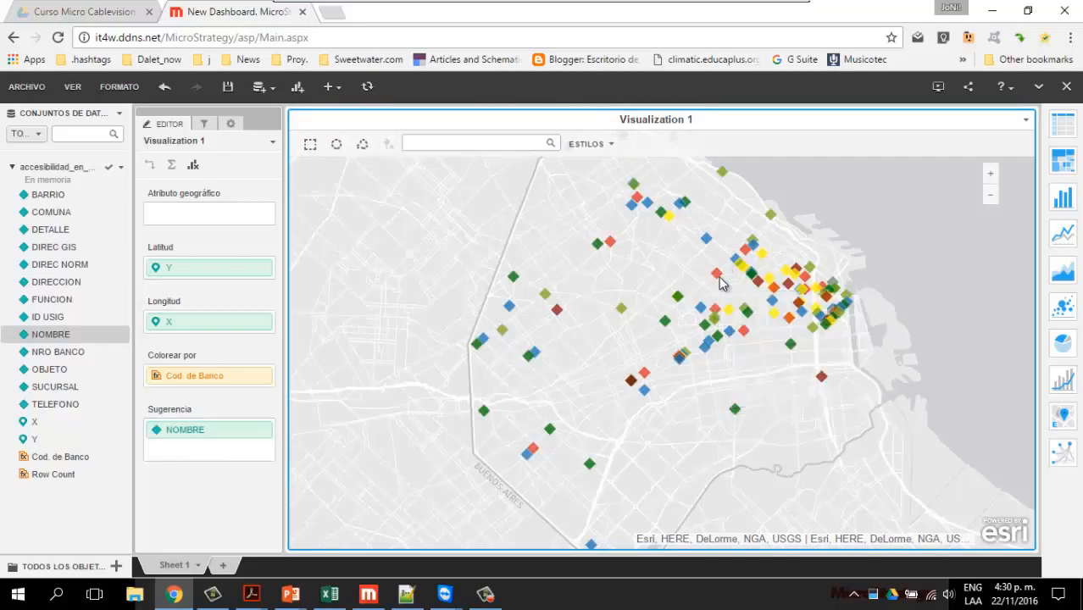
mouse_move(716, 280)
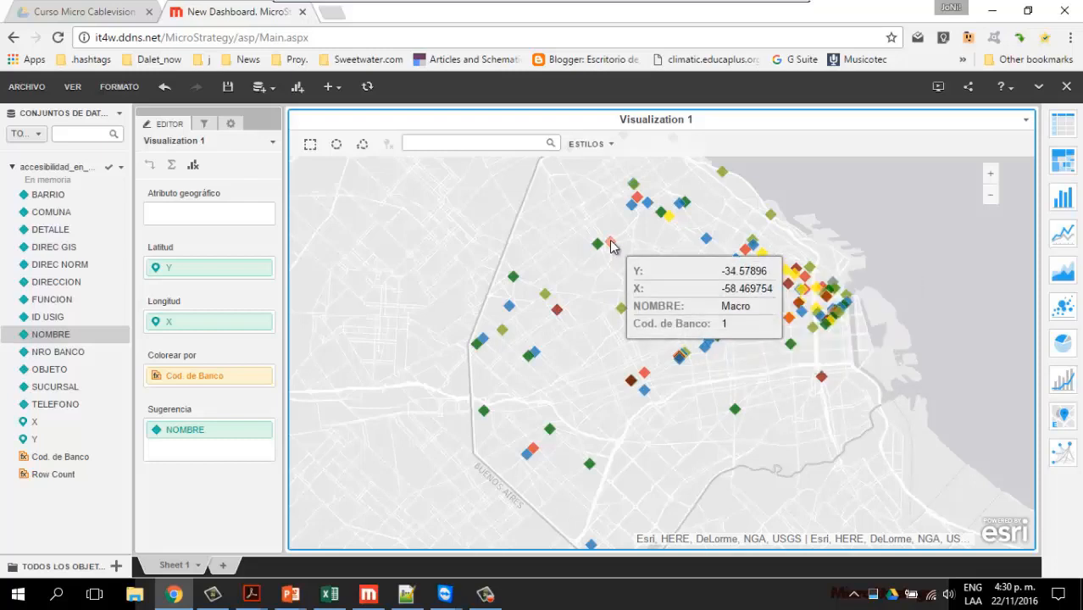
mouse_move(632, 212)
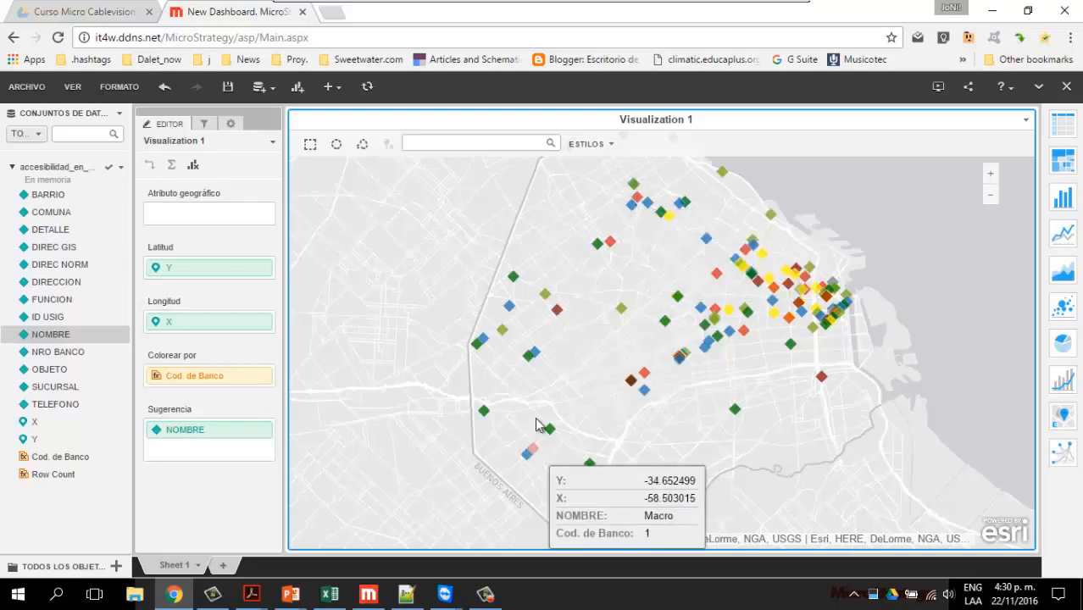
mouse_move(556, 312)
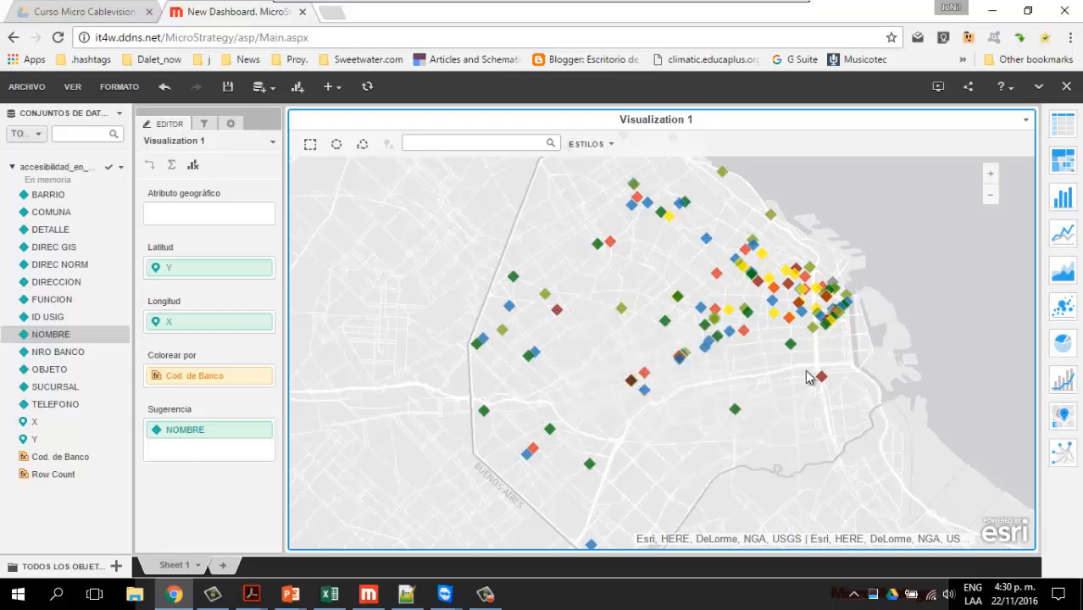
mouse_move(826, 387)
Add a second visualization to the sheet as a grid with NOMBRE, DIRECCION and DETALLE as rows, in that order.
left_click(297, 87)
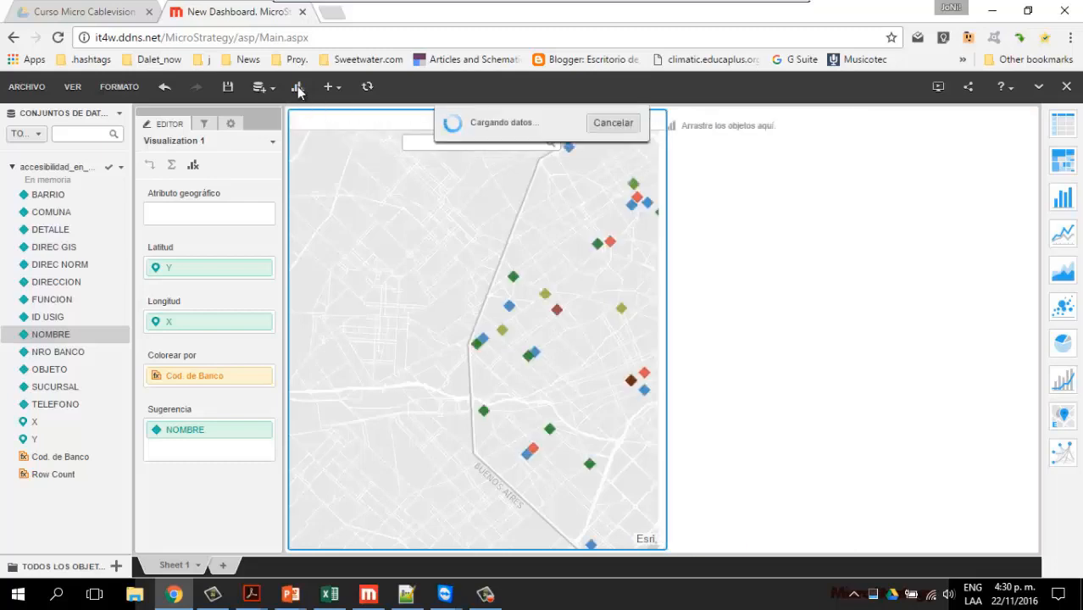
left_click(723, 130)
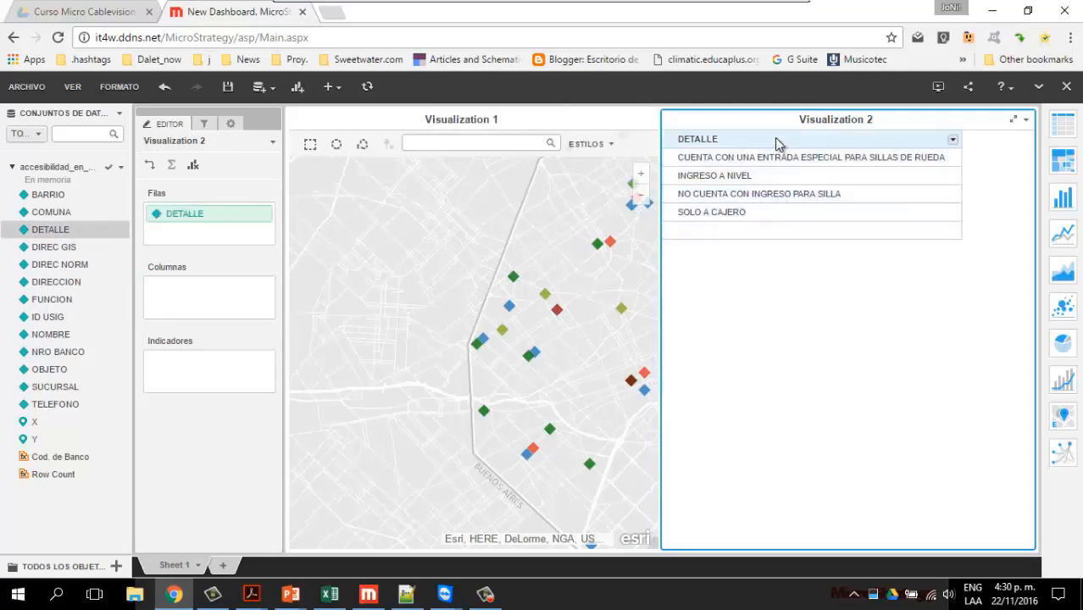
left_click_drag(56, 336, 685, 219)
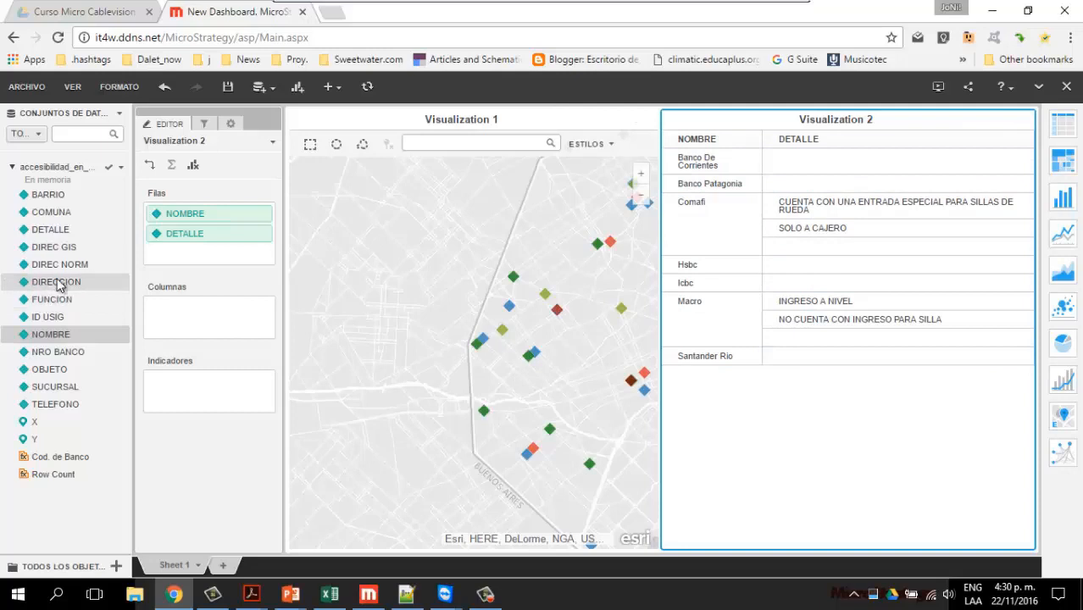
left_click_drag(149, 293, 700, 292)
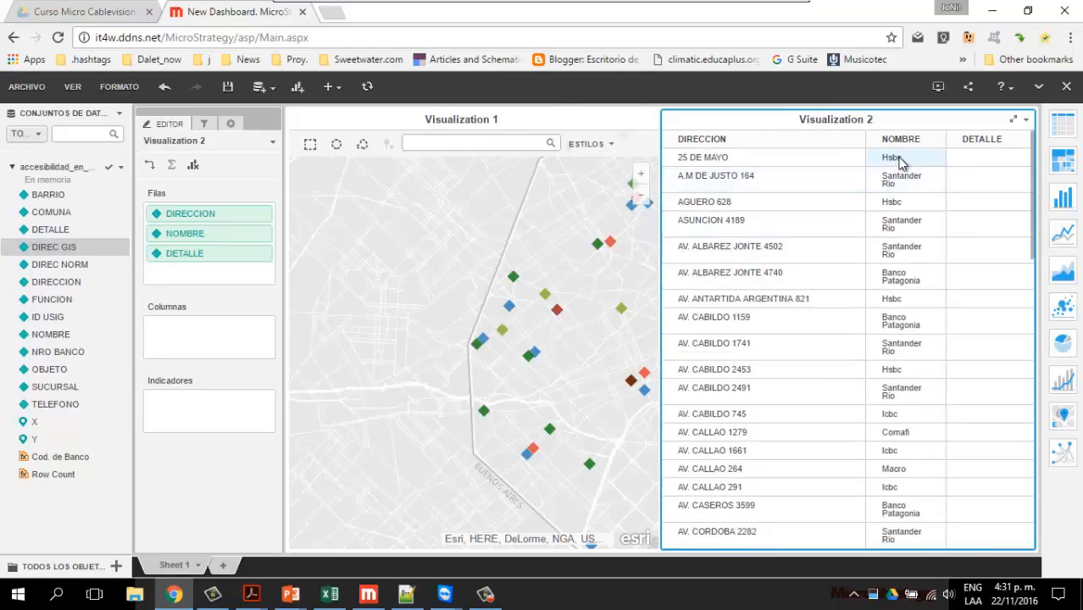
left_click_drag(901, 146, 706, 153)
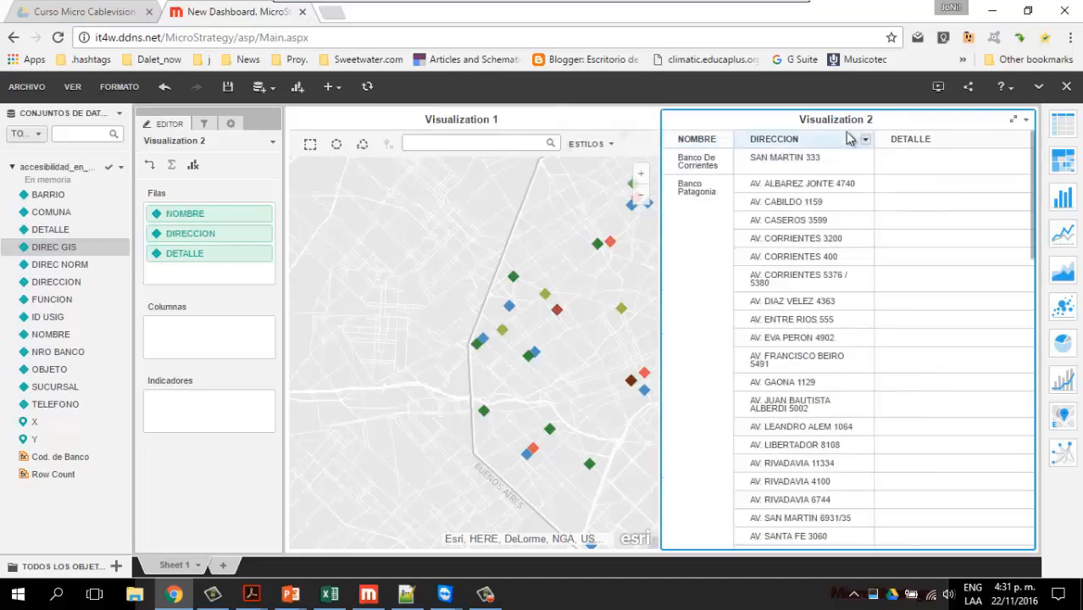
Read through the grid rows to examine which bank addresses have accessibility information in DETALLE.
scroll(915, 264, "down", 15)
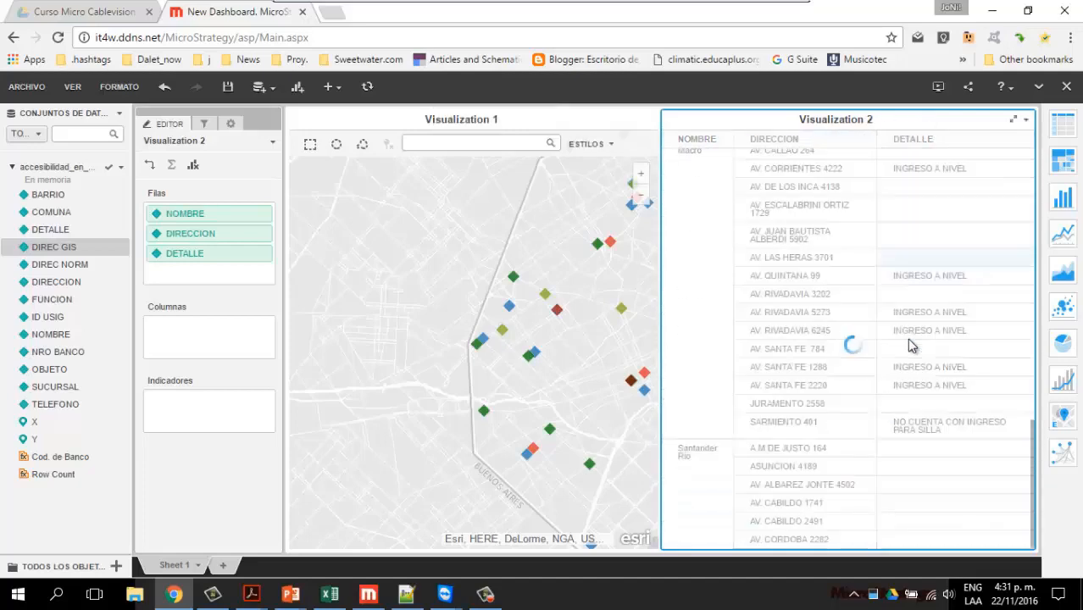
scroll(906, 338, "up", 15)
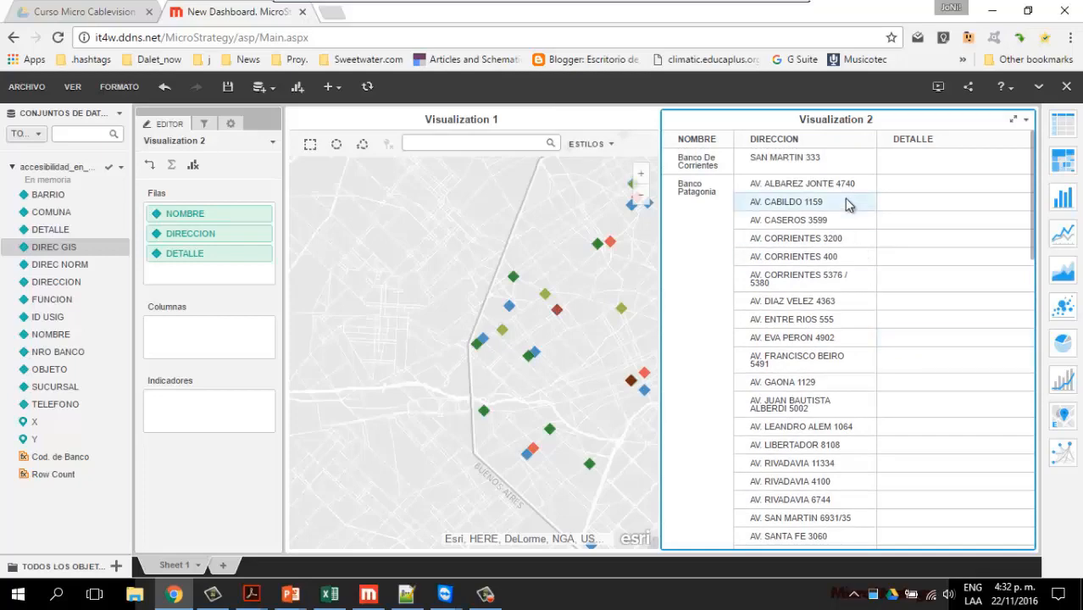
scroll(955, 309, "down", 8)
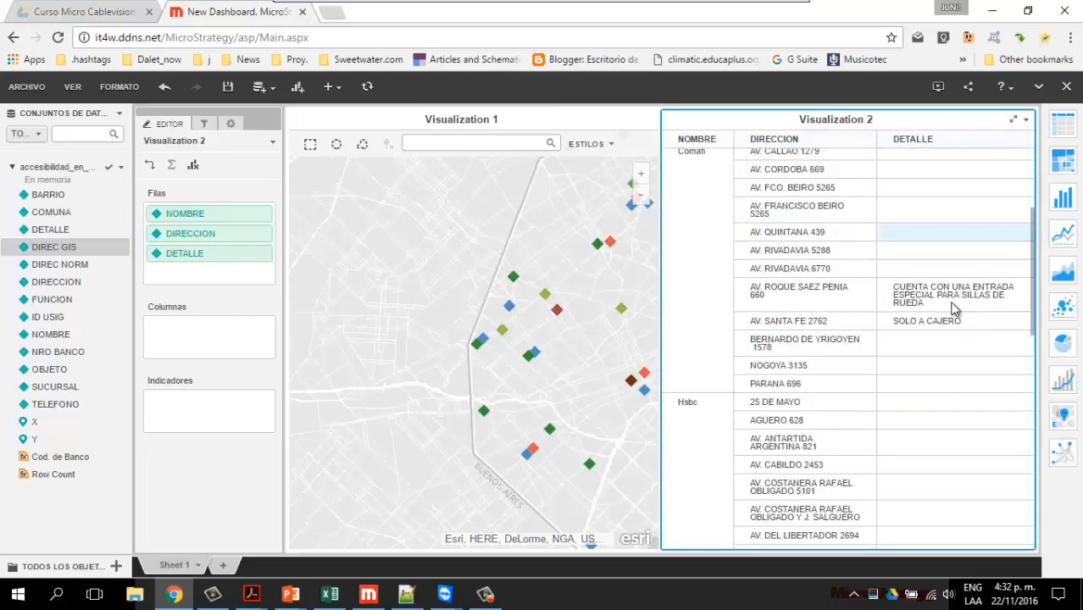
scroll(956, 309, "up", 4)
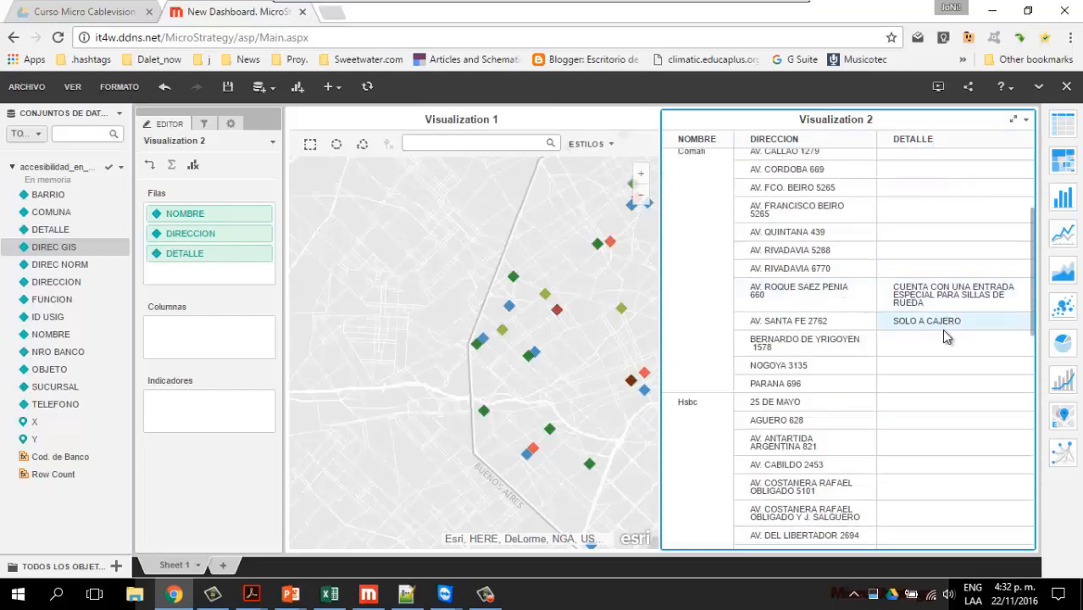
scroll(876, 312, "up", 5)
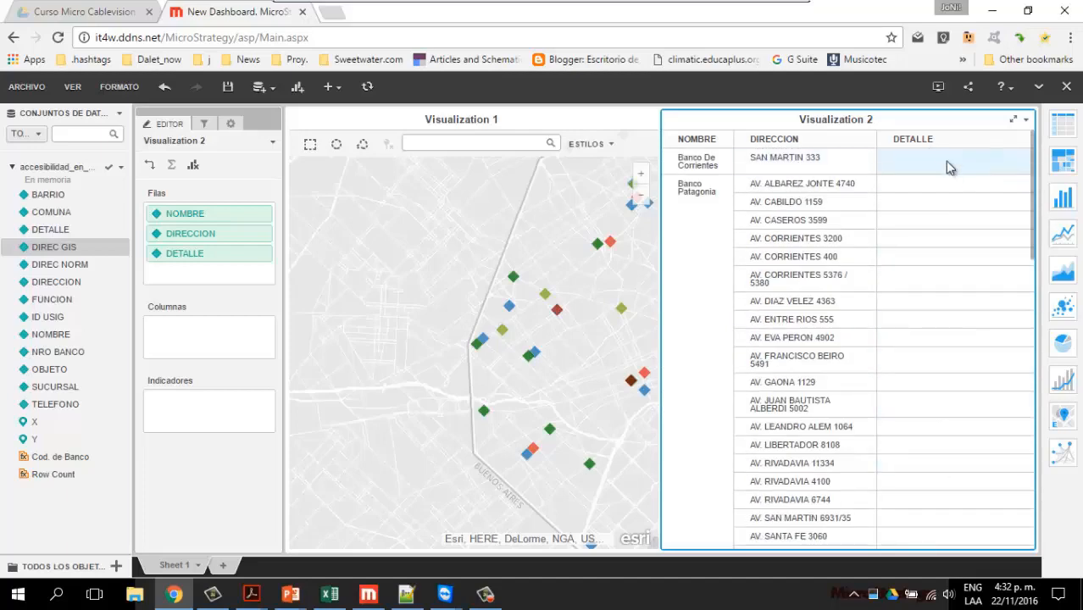
scroll(933, 304, "down", 15)
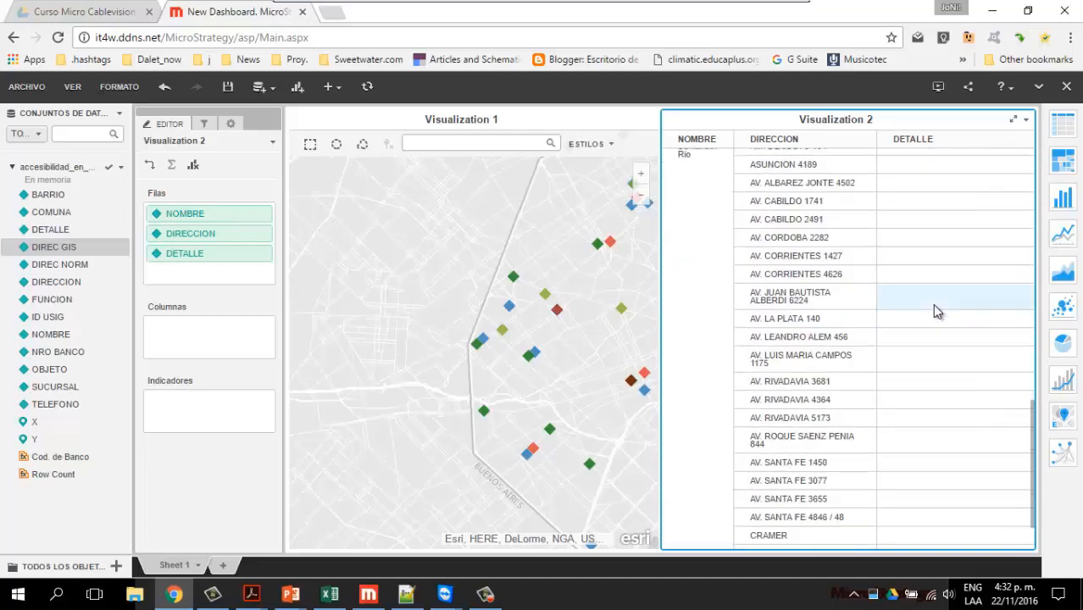
scroll(933, 304, "up", 15)
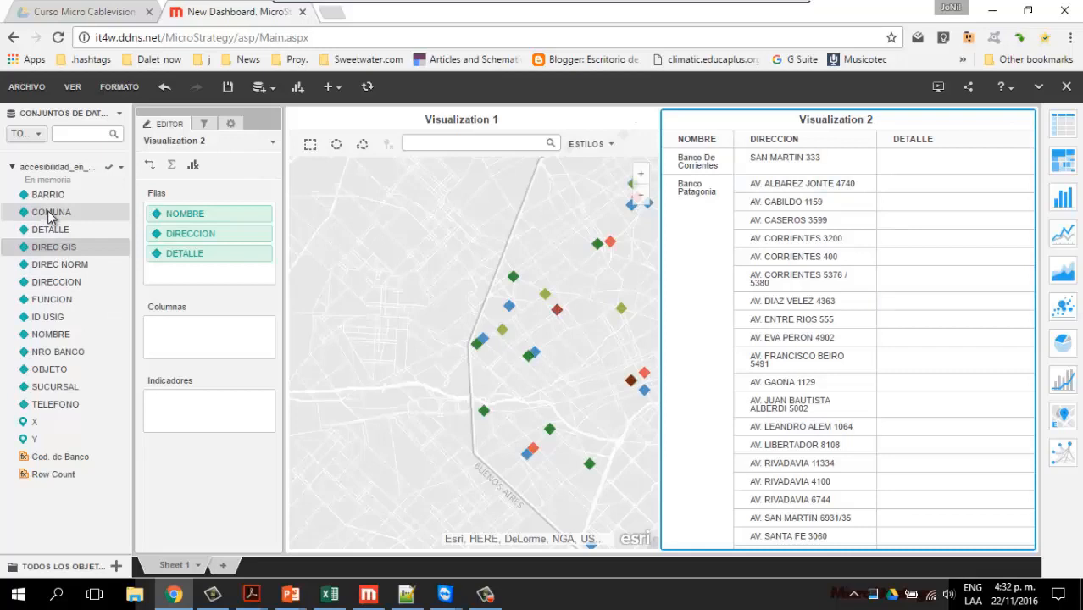
Zoom out and recenter the map in Visualization 1 so the whole city with all bank points fits.
left_click_drag(449, 205, 344, 226)
left_click_drag(564, 308, 518, 294)
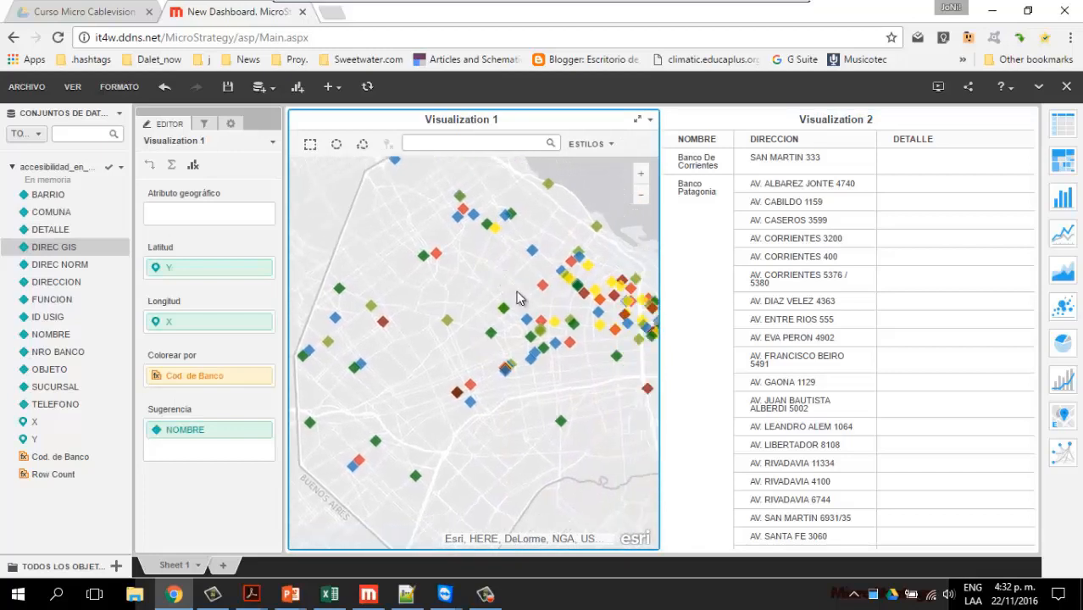
scroll(519, 298, "down", 1)
left_click_drag(491, 285, 450, 281)
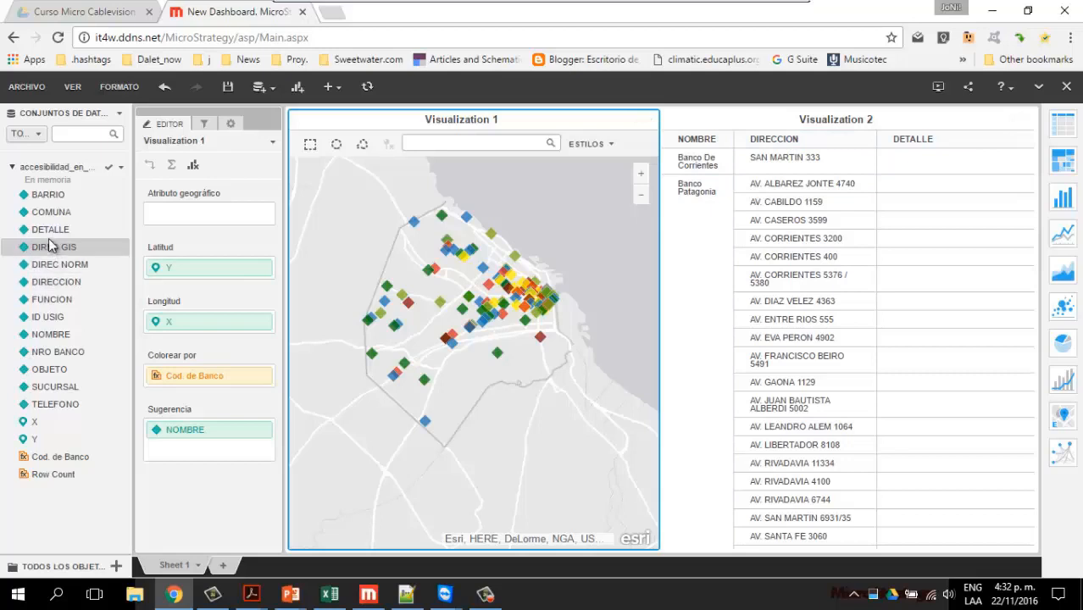
Create a new attribute from DIRECCION and begin its ID formula with the Concat function taking DIRECCION as first argument.
right_click(56, 285)
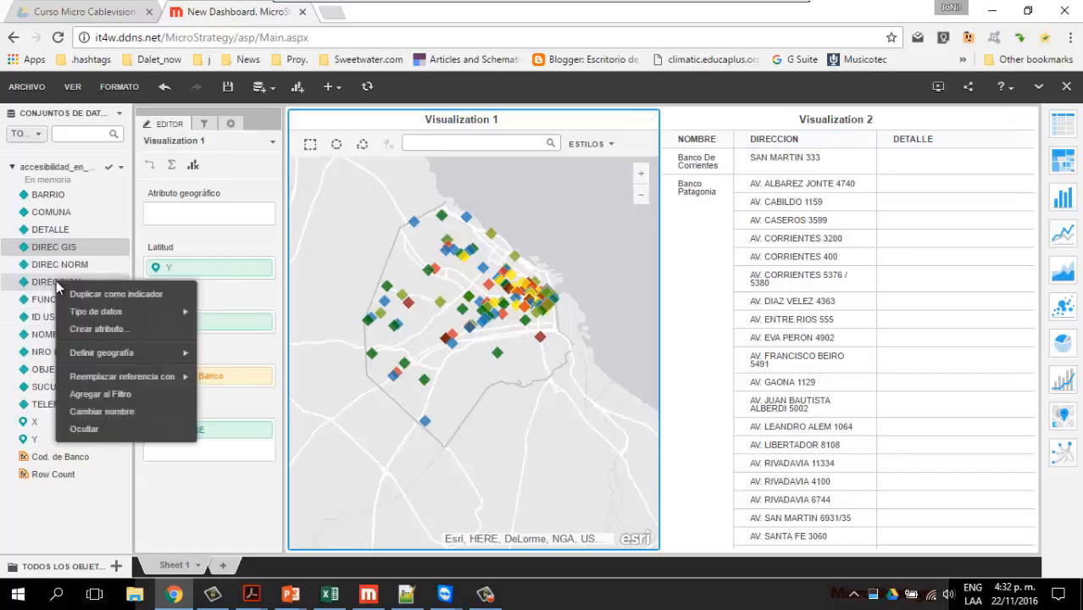
left_click(81, 328)
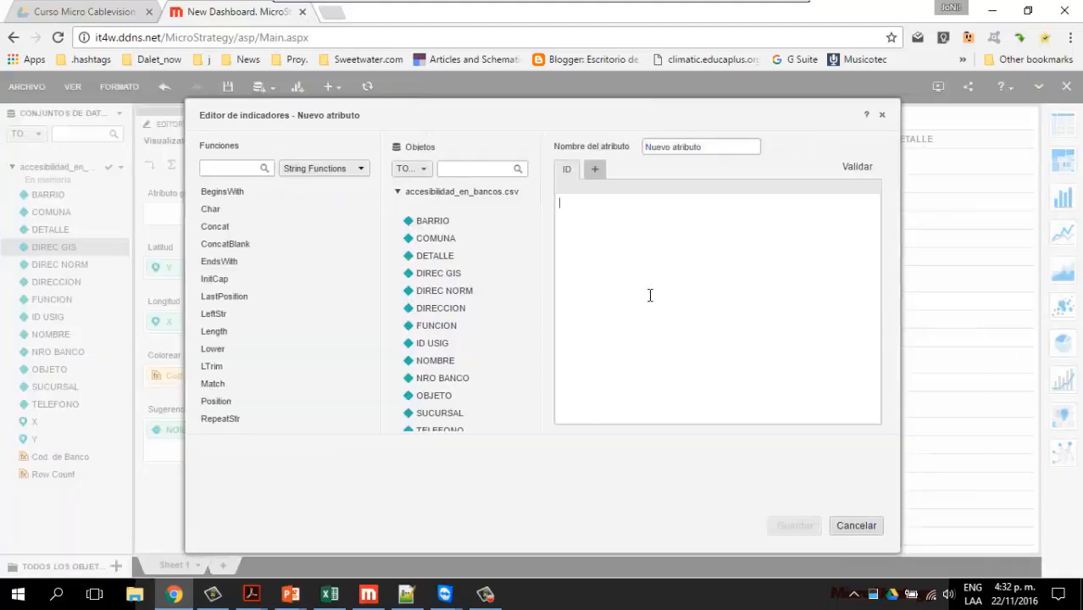
left_click(596, 170)
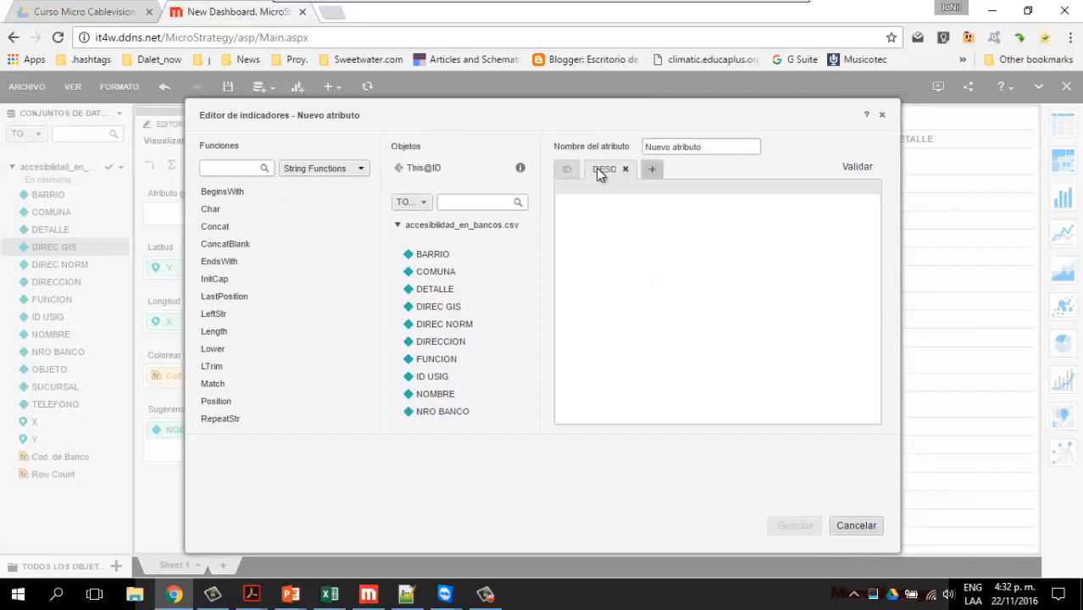
left_click(624, 171)
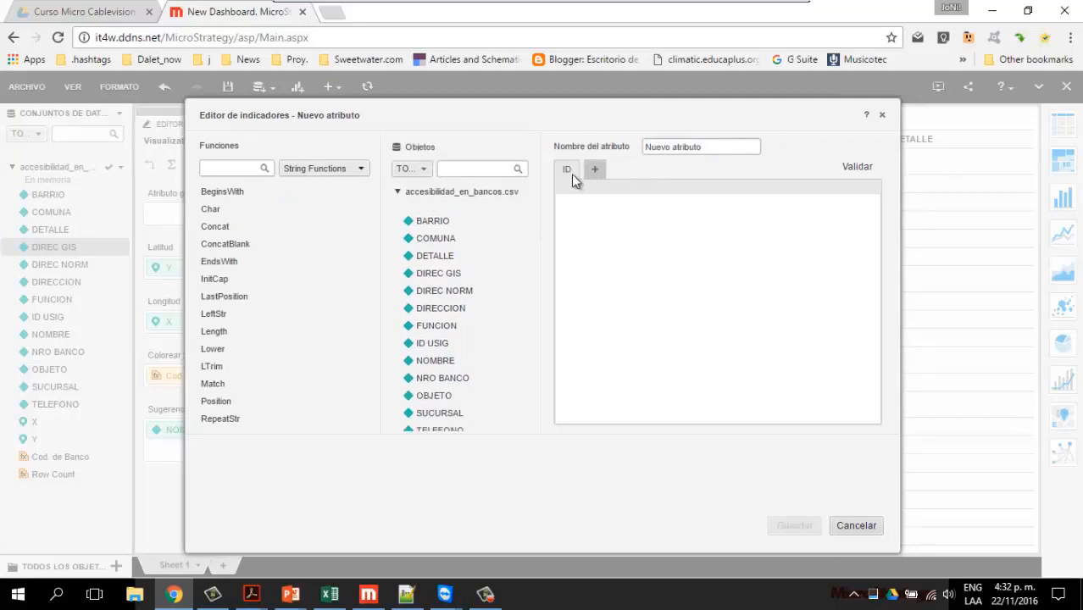
left_click(595, 230)
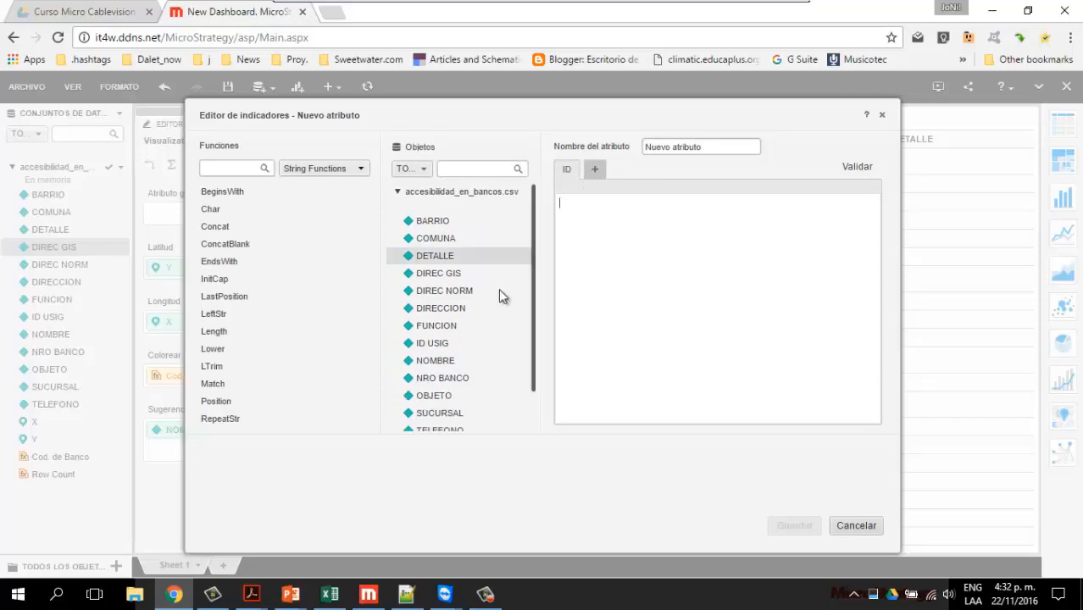
double_click(222, 229)
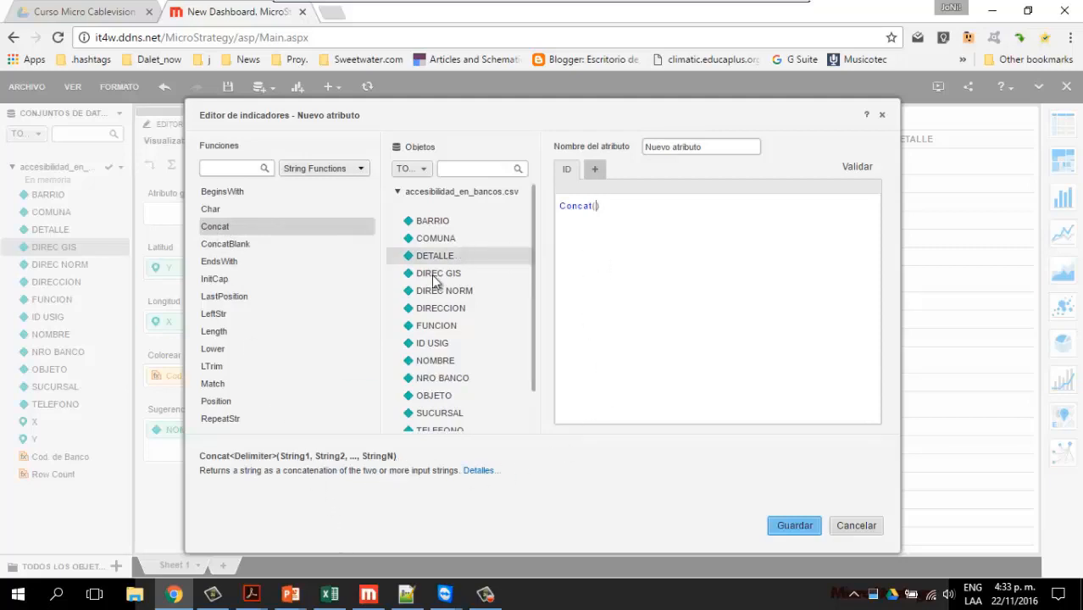
double_click(438, 312)
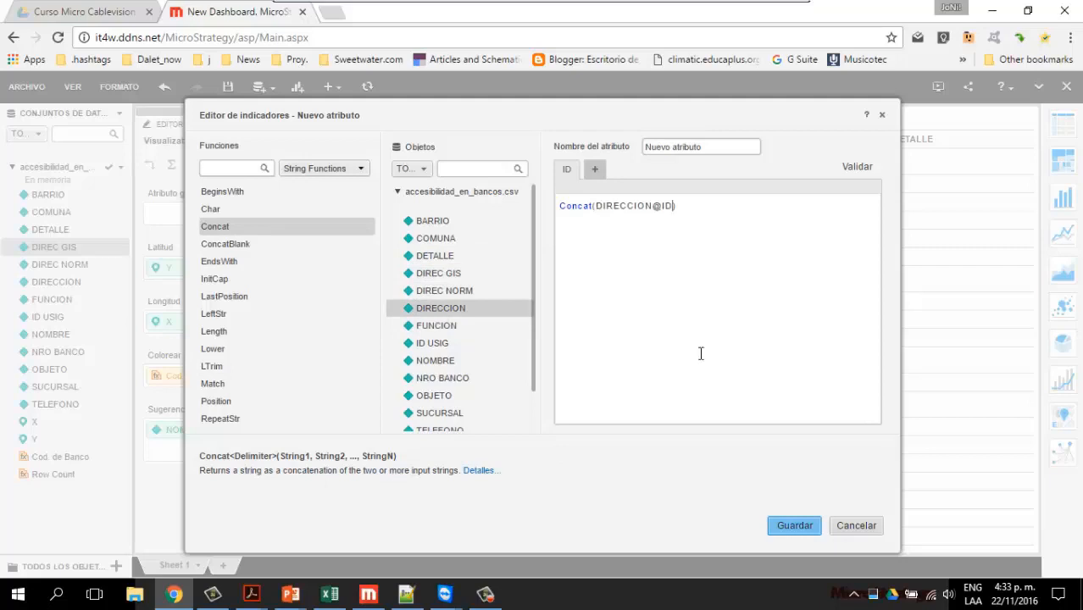
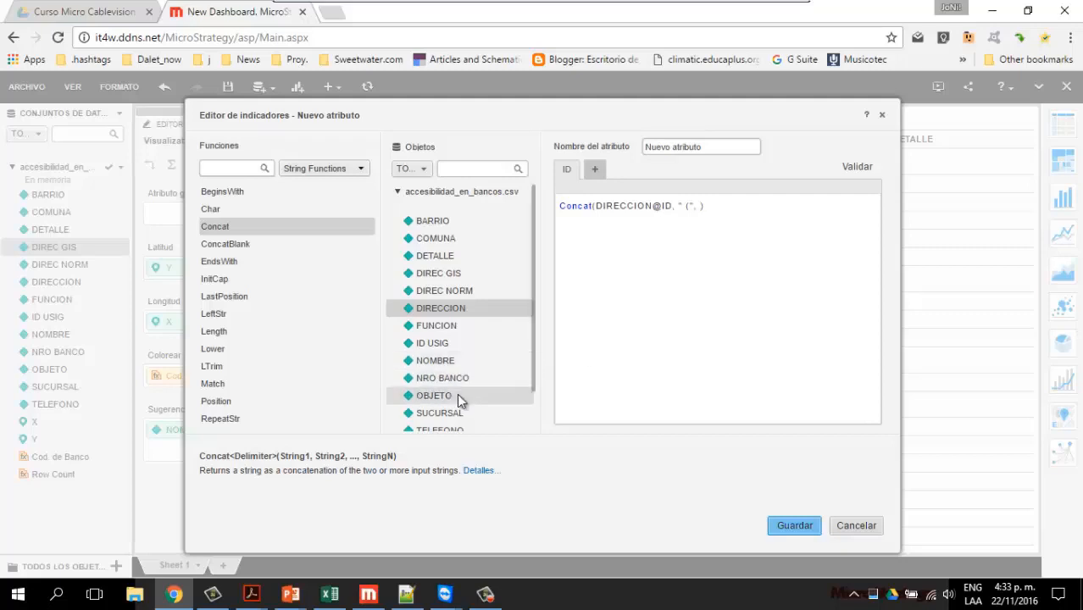
Complete the formula as Concat(DIRECCION@ID, " (", DETALLE@ID, ")") so the detail follows the address in parentheses.
double_click(435, 256)
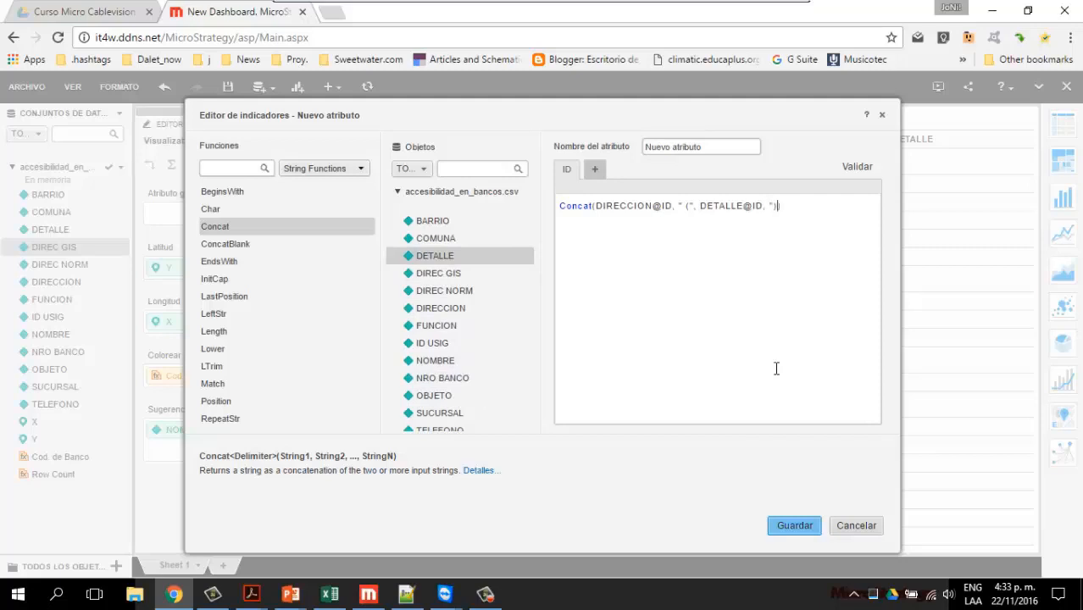
double_click(637, 210)
left_click(688, 206)
type("(")
double_click(712, 206)
left_click(775, 206)
Name the new attribute Detalles Bco., validate its formula and save it.
left_click_drag(722, 147, 623, 149)
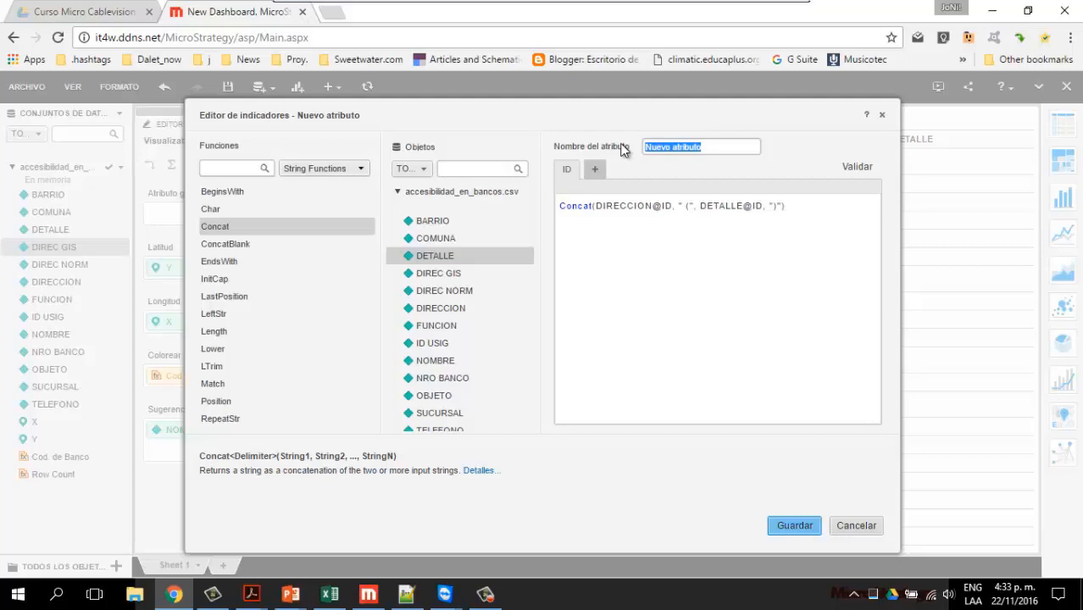
type("Del")
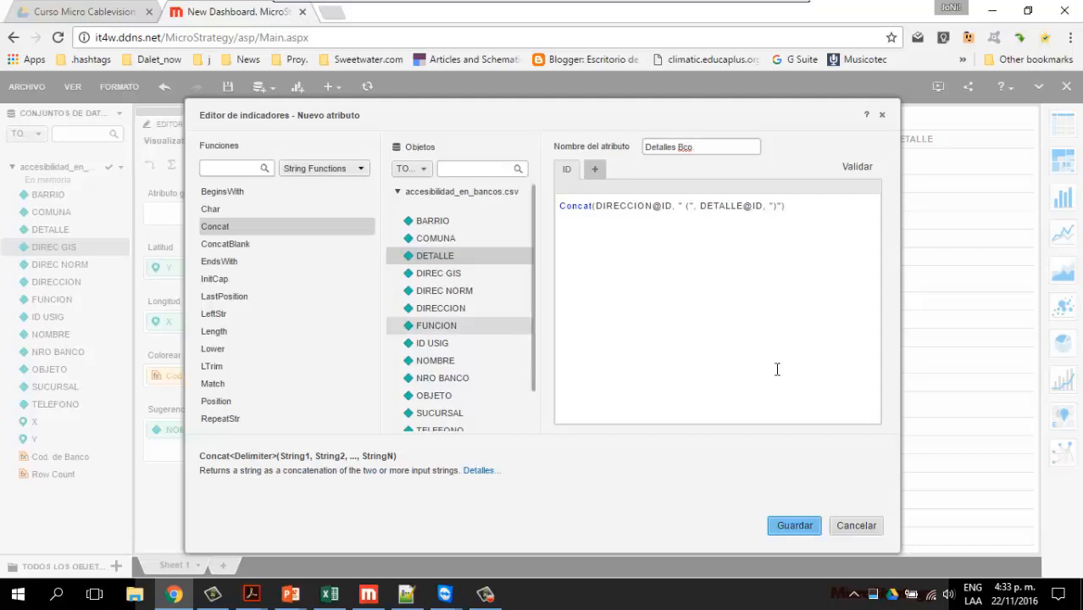
left_click(857, 167)
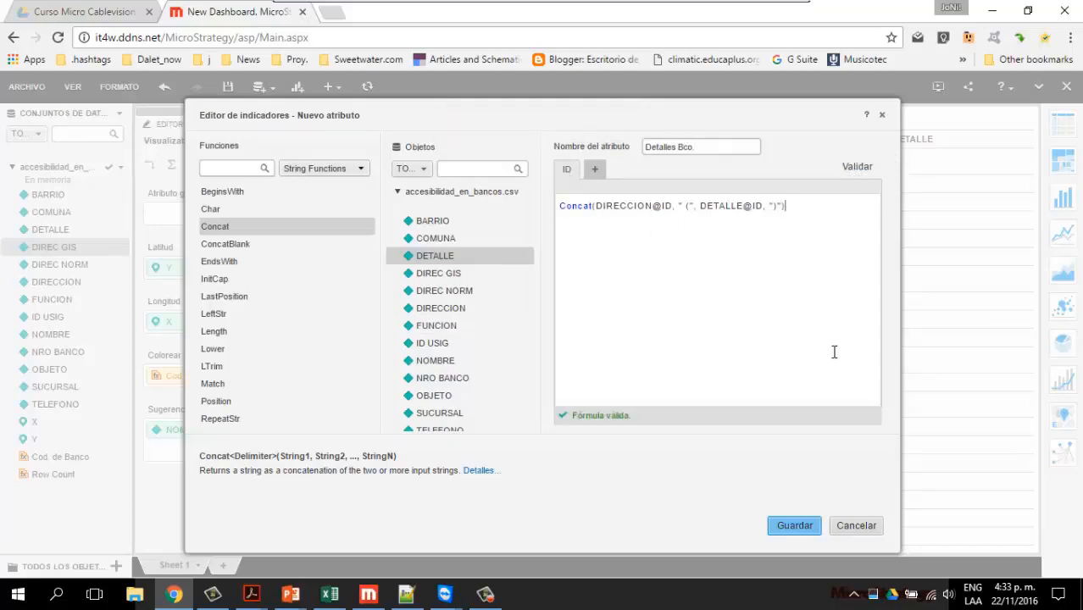
left_click(795, 526)
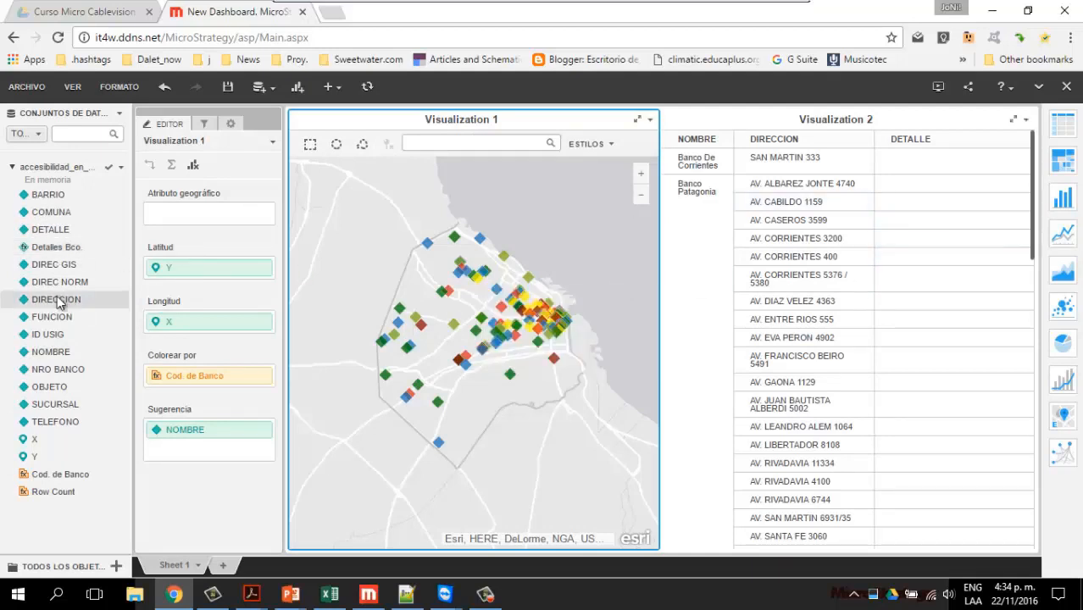
Add Detalles Bco. as the last row attribute of the Visualization 2 grid and review its values against DIRECCION and DETALLE.
left_click_drag(37, 258, 993, 173)
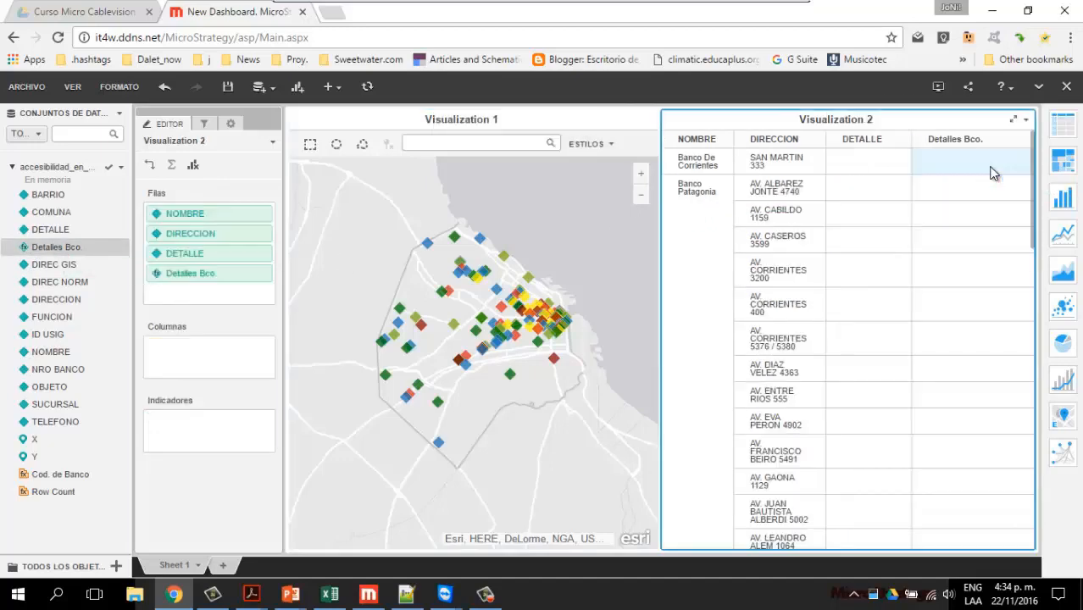
scroll(993, 173, "down", 10)
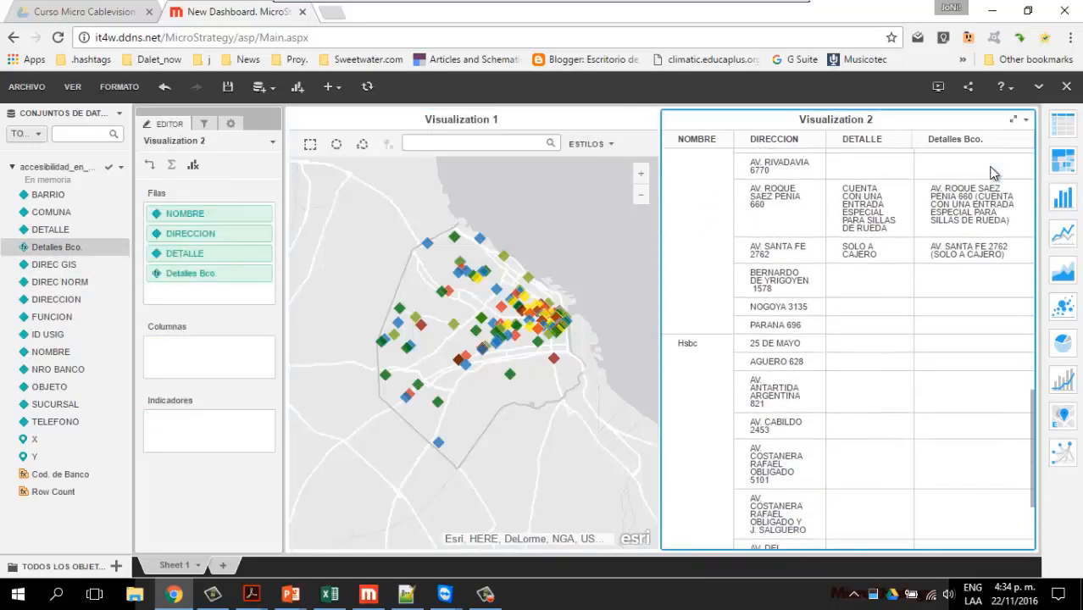
scroll(968, 249, "up", 10)
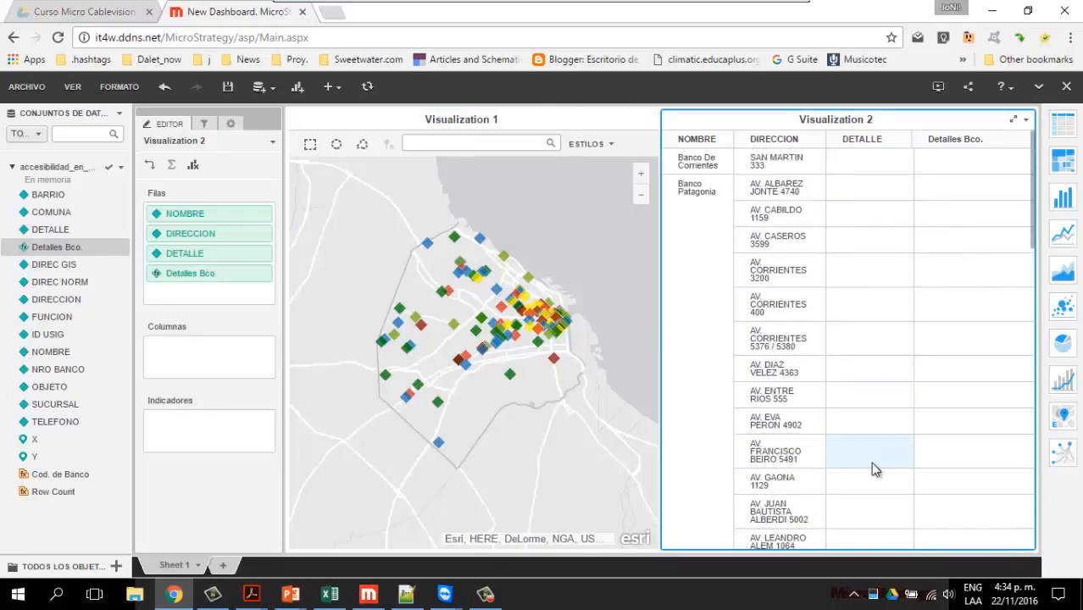
scroll(945, 290, "down", 10)
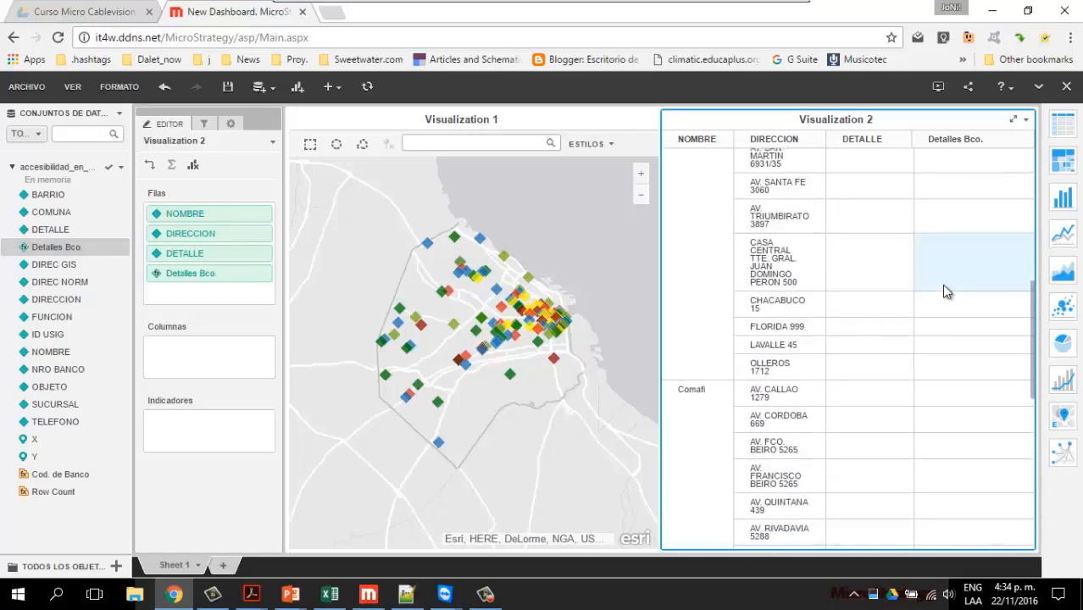
Review the Detalles Bco. values in the grid and inspect the attribute's Concat formula without changing it.
scroll(947, 291, "down", 10)
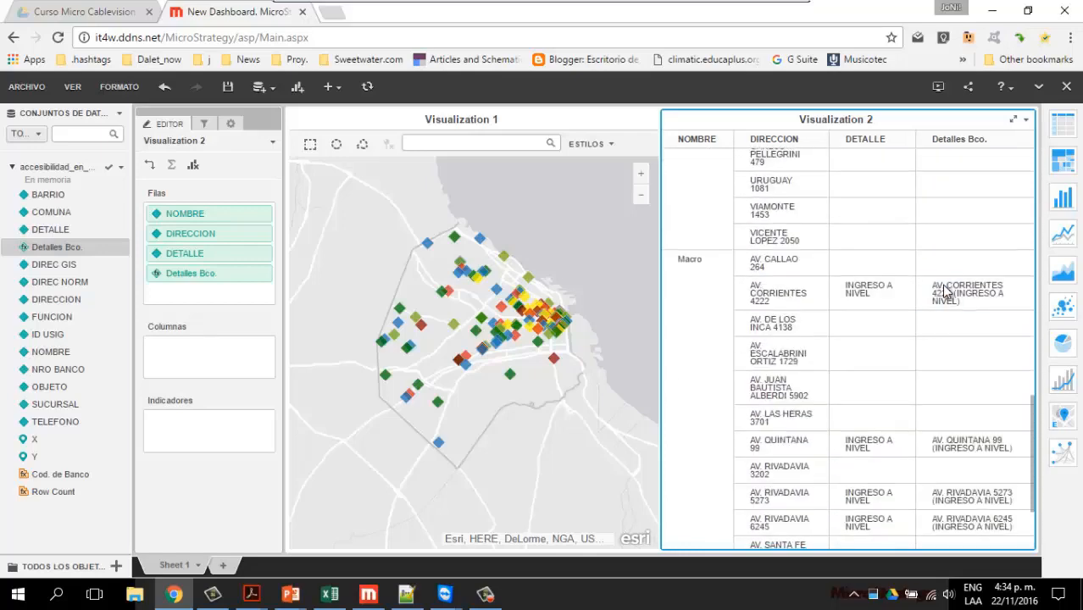
scroll(945, 288, "up", 20)
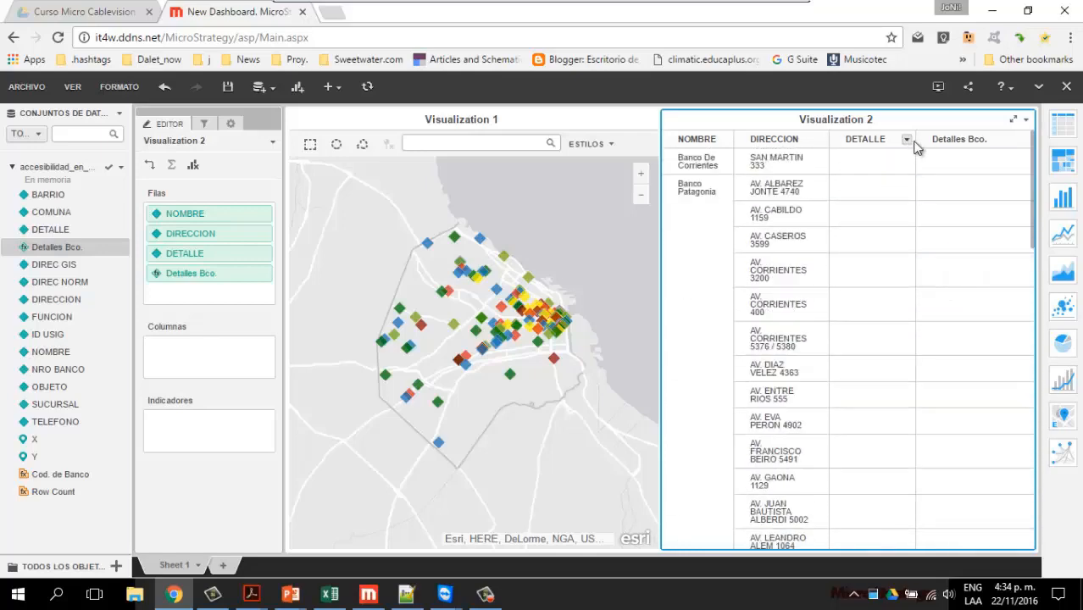
right_click(89, 245)
left_click(136, 258)
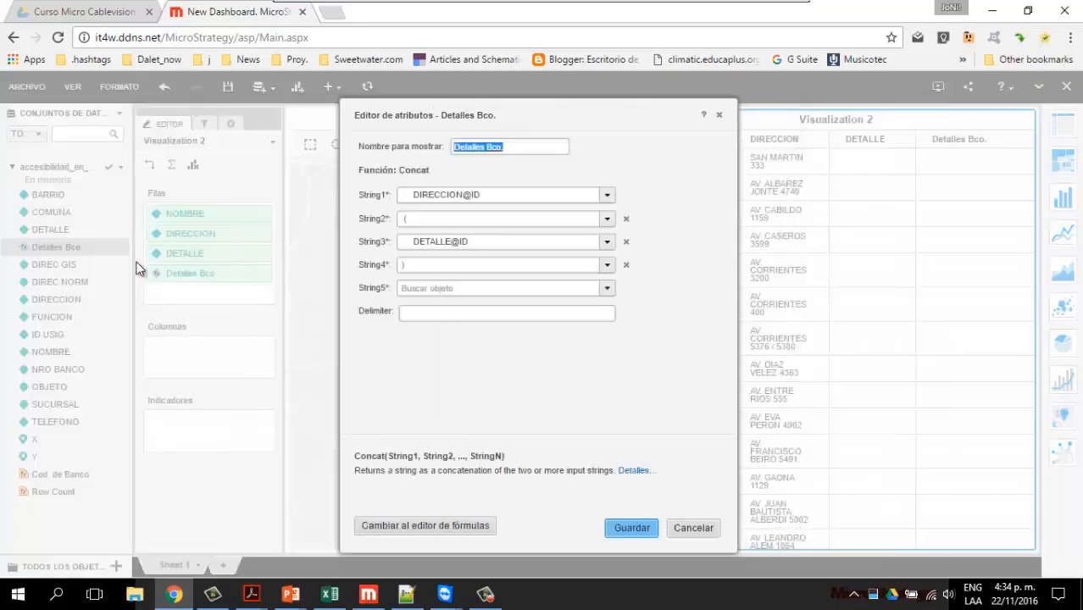
left_click(450, 523)
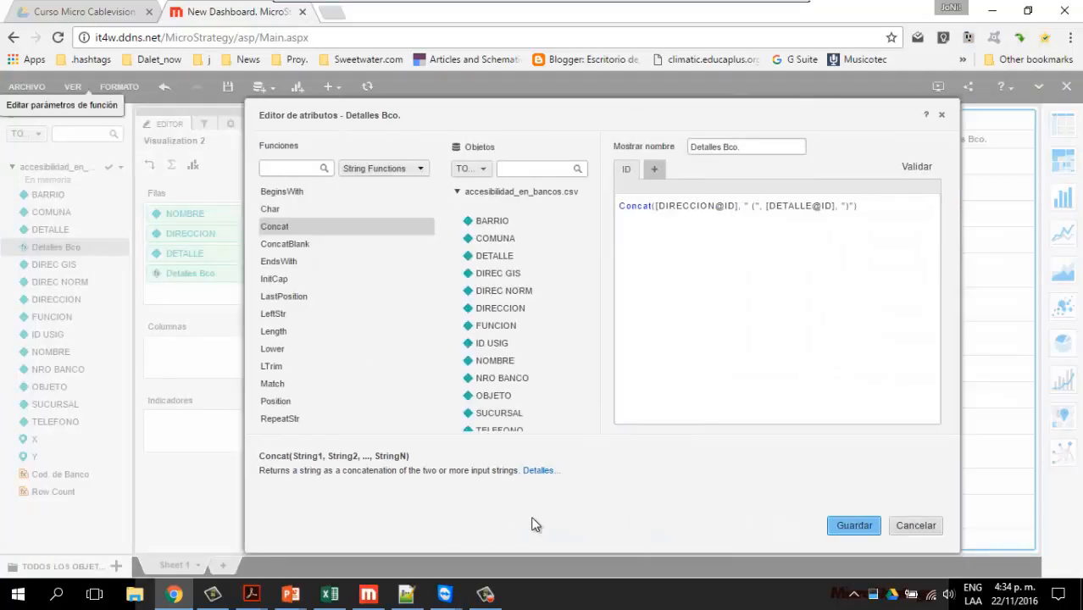
left_click(929, 530)
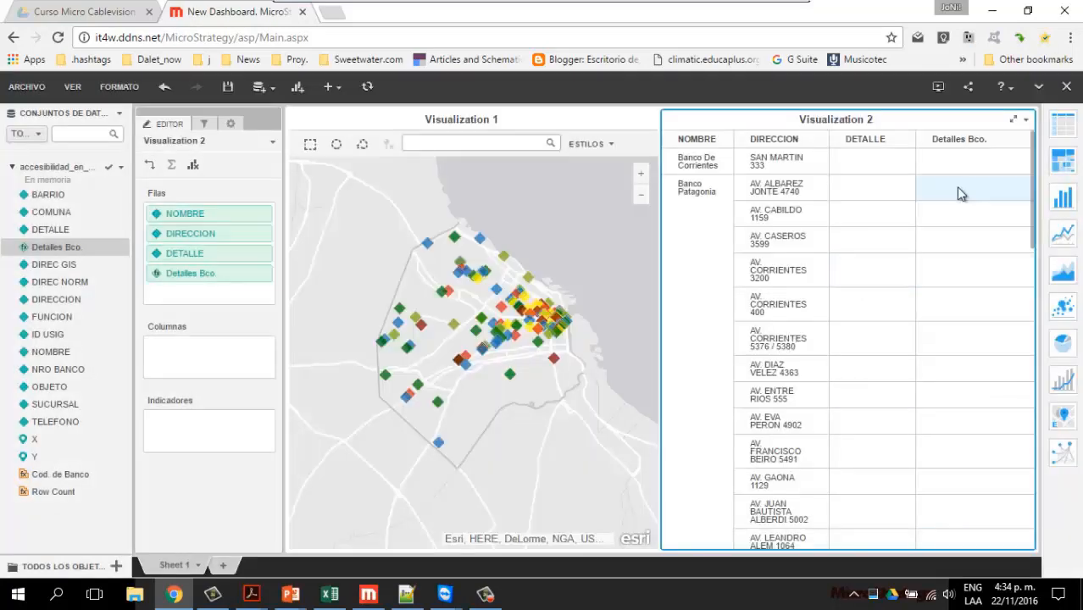
Examine the Visualization 2 grid, comparing DETALLE with Detalles Bco. for rows with and without accessibility details.
scroll(899, 417, "down", 1)
scroll(900, 420, "down", 9)
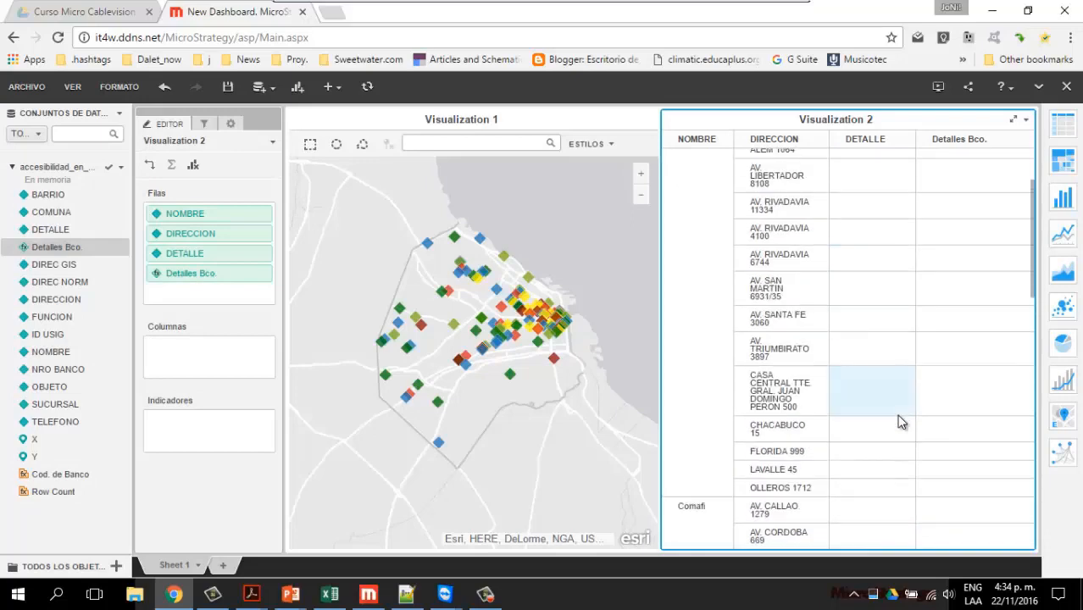
scroll(883, 397, "up", 8)
scroll(886, 394, "down", 10)
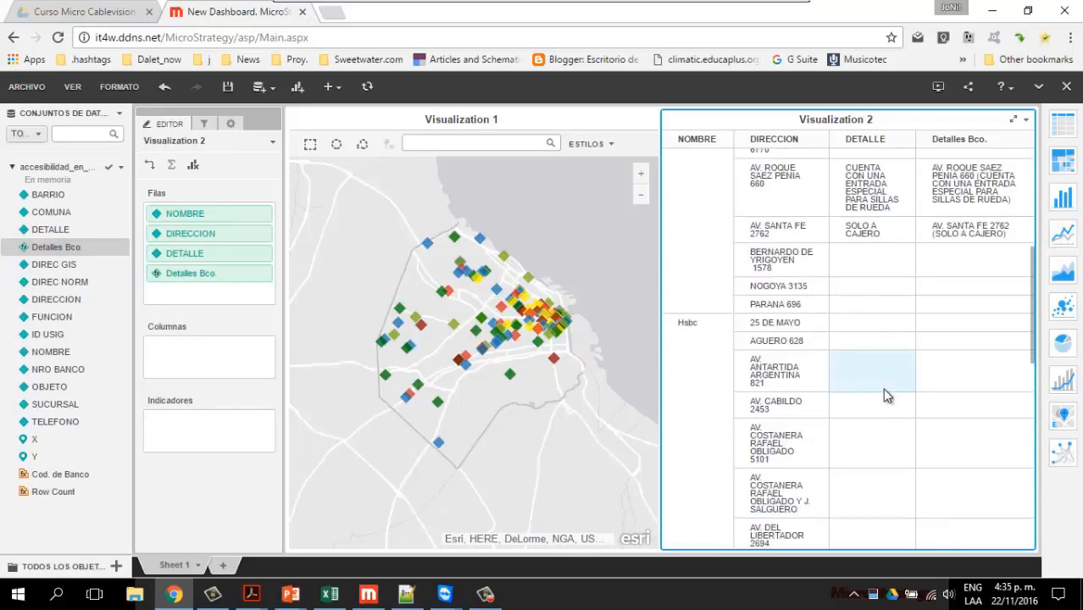
scroll(883, 387, "up", 10)
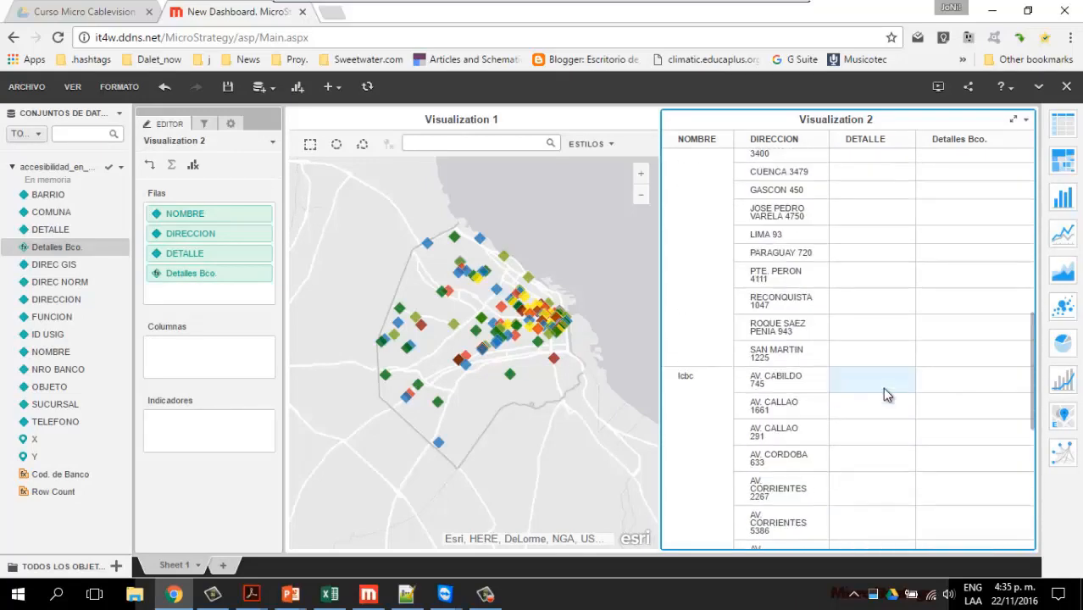
scroll(866, 269, "up", 6)
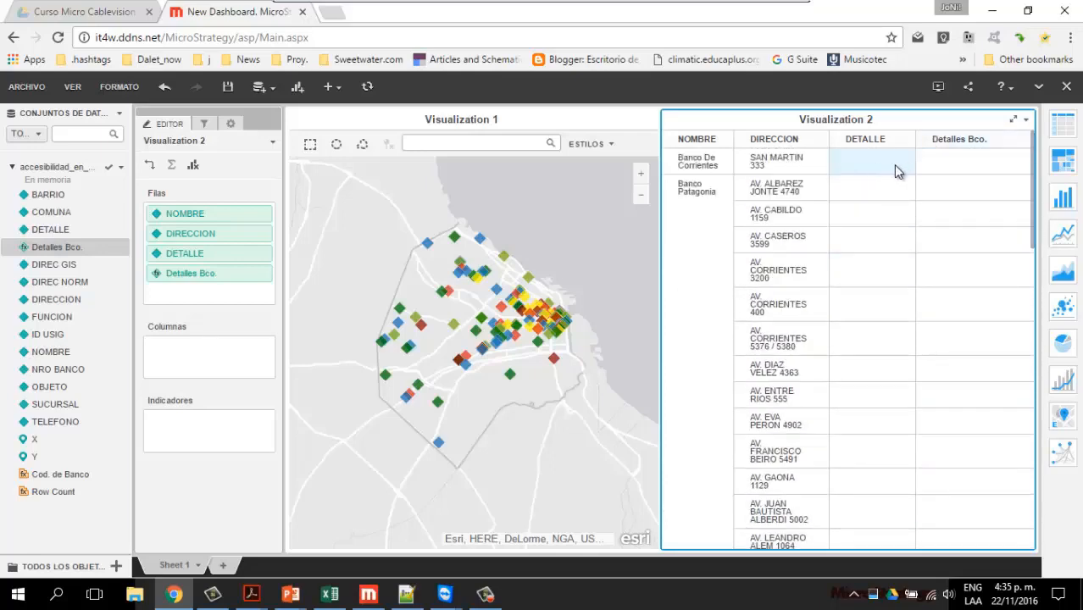
left_click(955, 158)
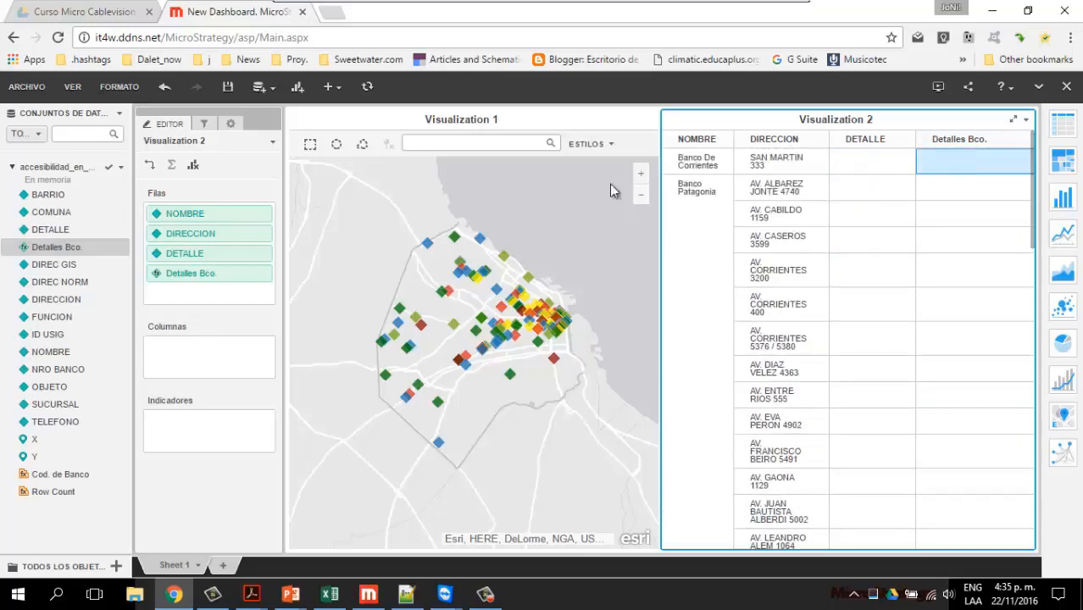
Edit the accesibilidad_en_bancos.csv dataset and reload its source file from the GCBA Data folder to transform the data.
left_click(122, 168)
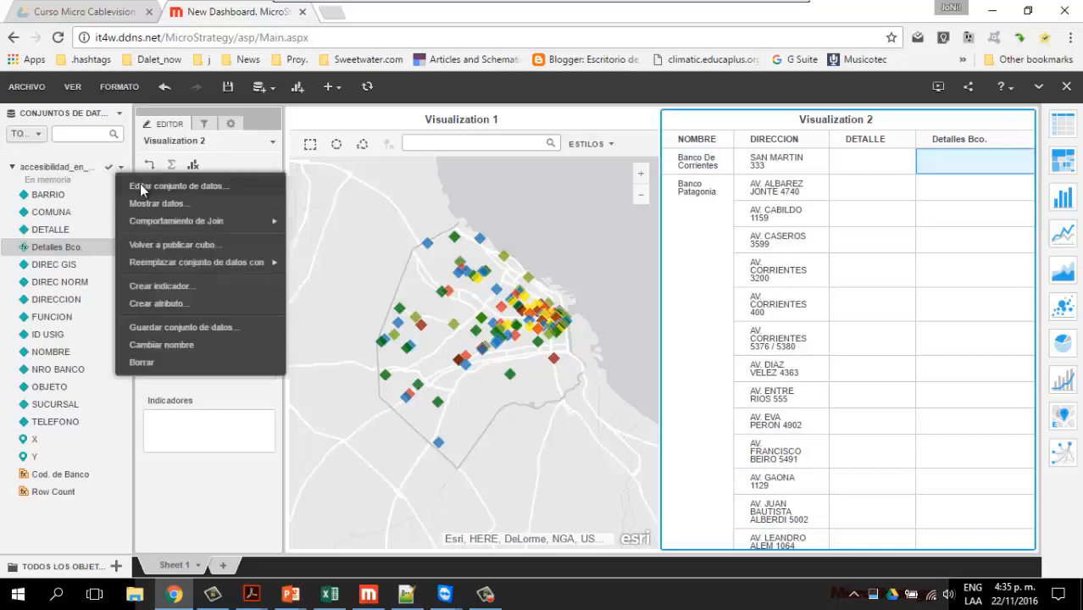
left_click(140, 186)
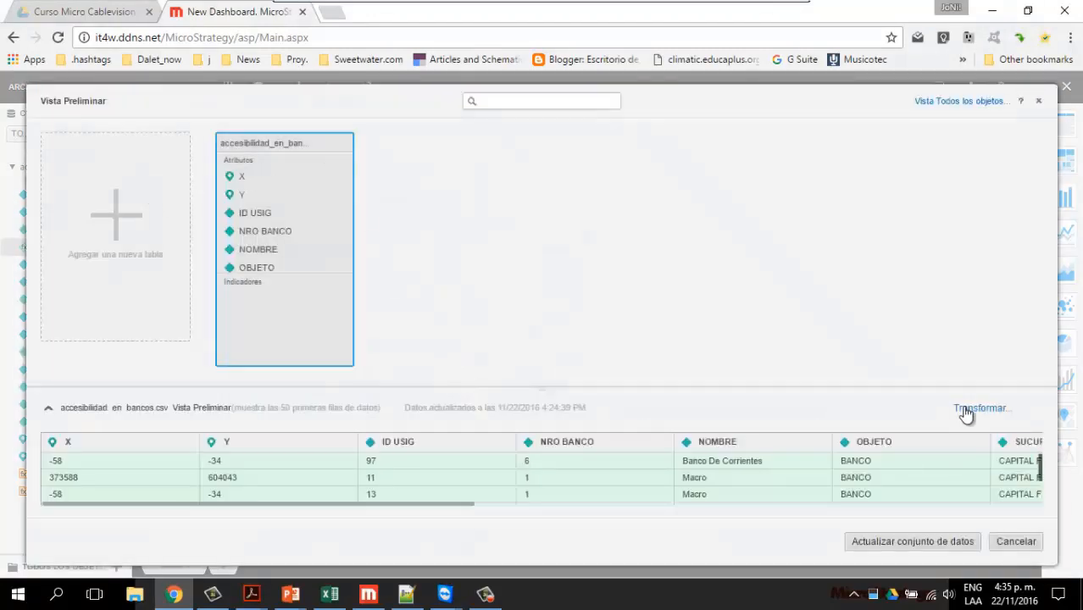
left_click(970, 410)
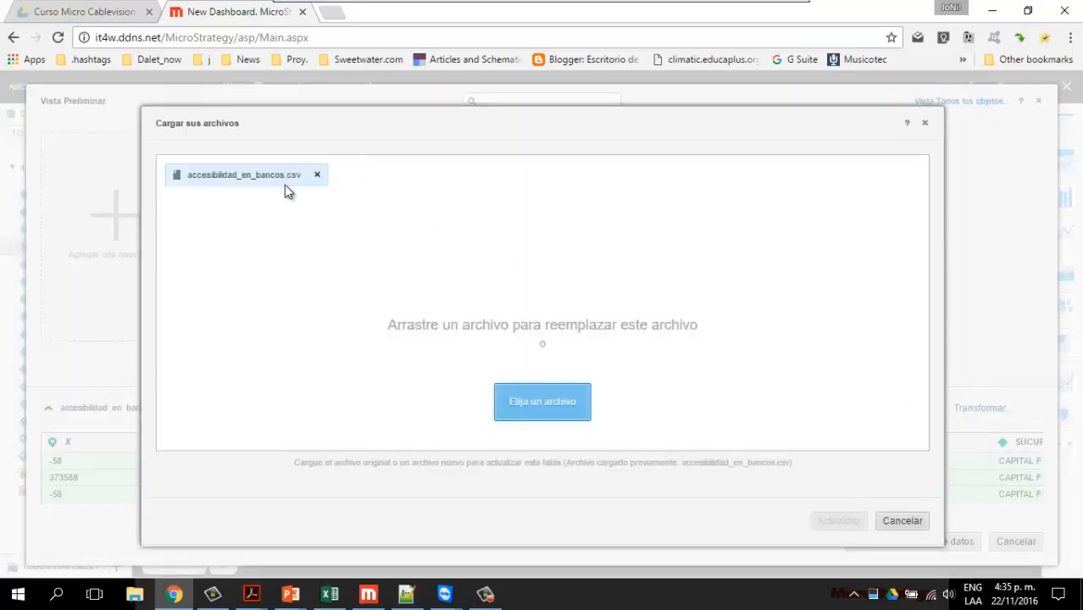
left_click(545, 396)
left_click(210, 111)
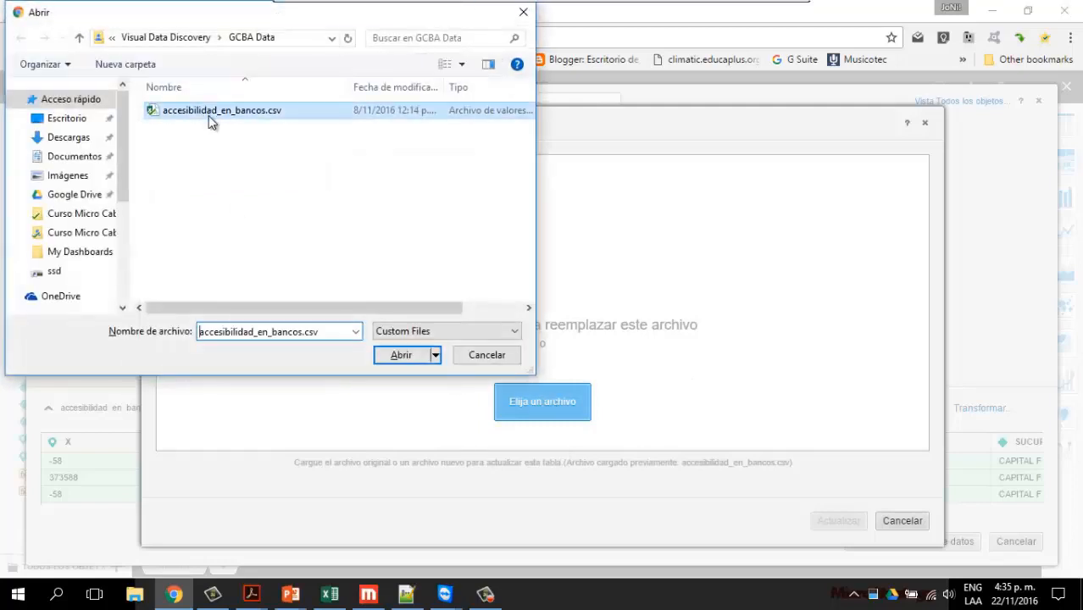
left_click(400, 356)
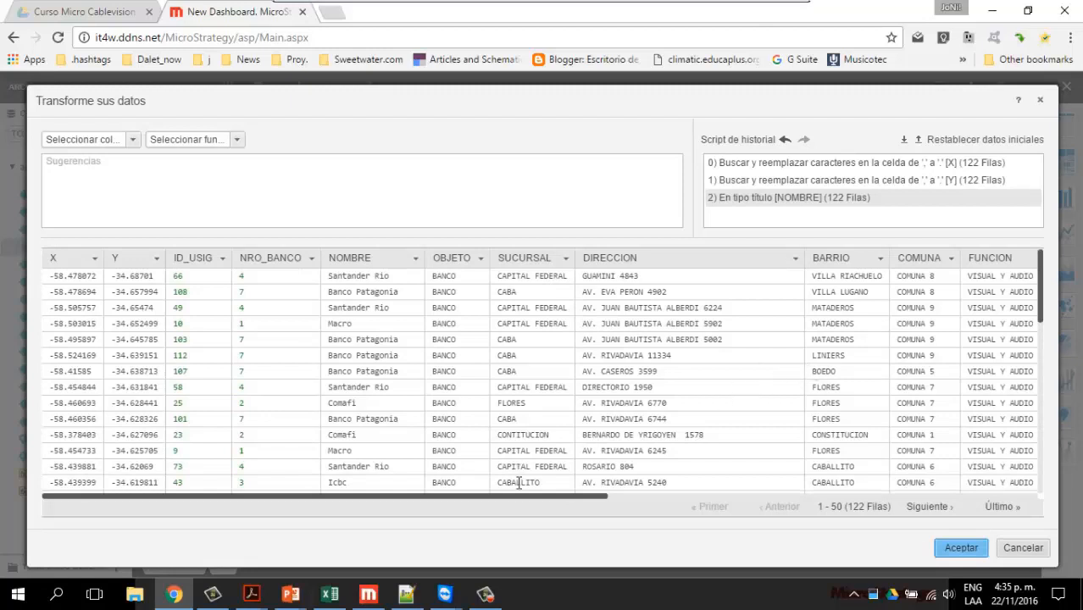
Create a text selector (Selector de texto) for the DETALLE column.
left_click_drag(555, 498, 843, 498)
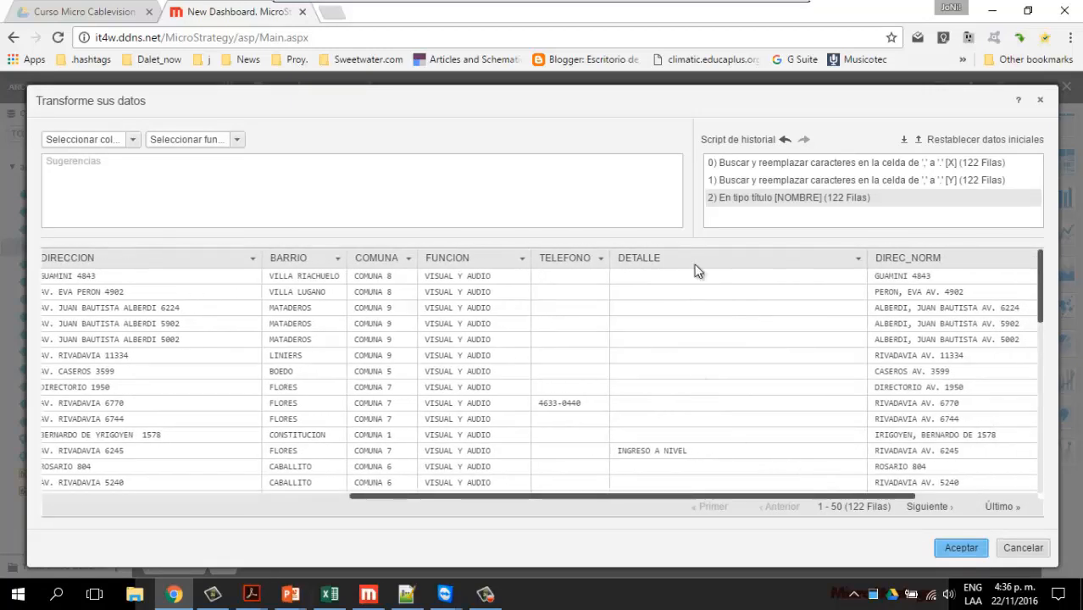
left_click(615, 262)
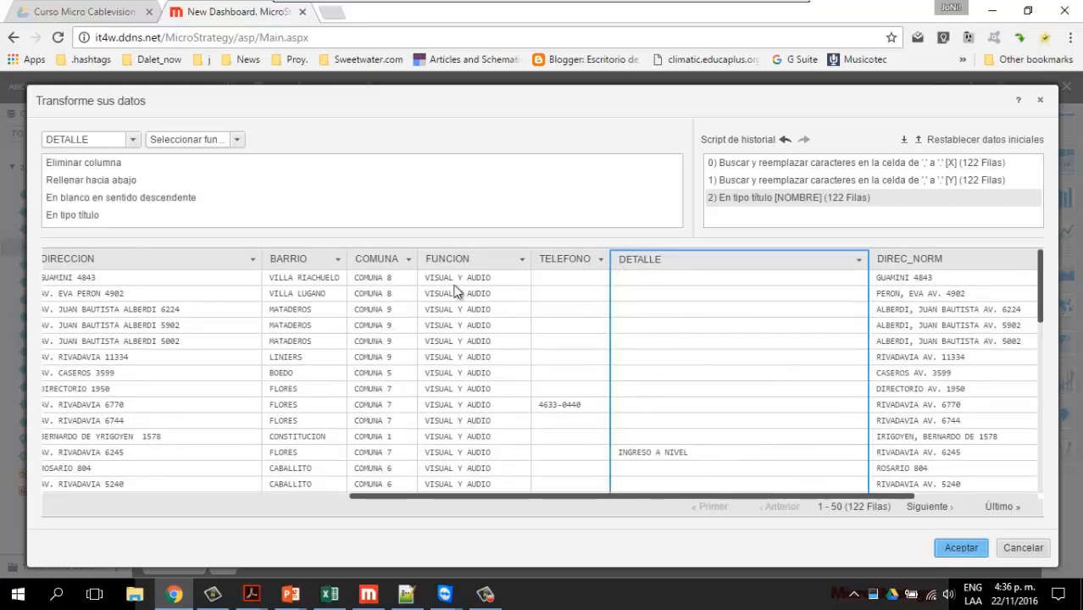
left_click(238, 141)
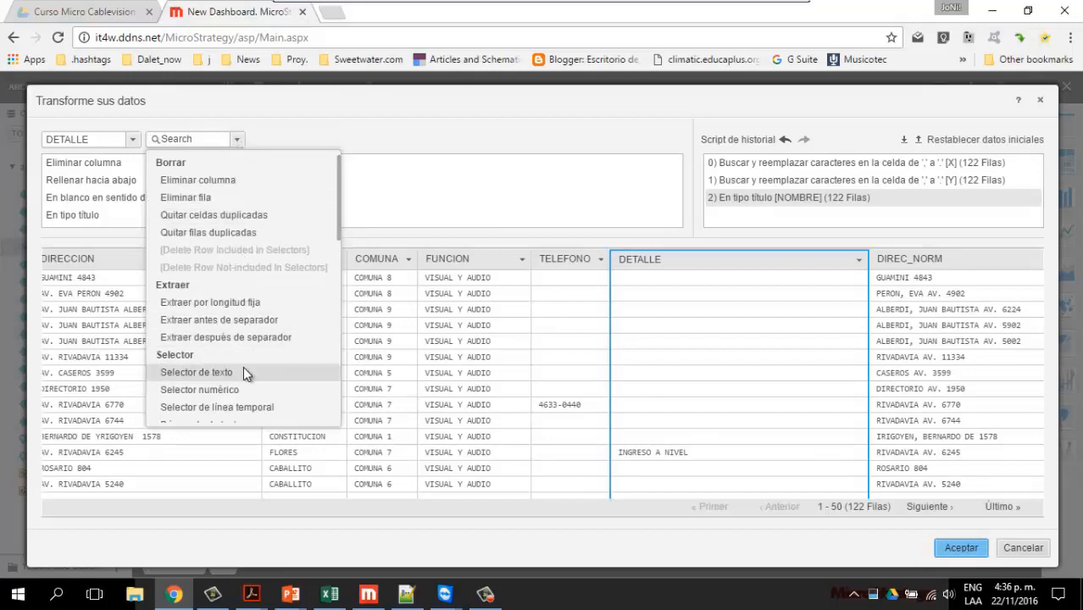
left_click(188, 372)
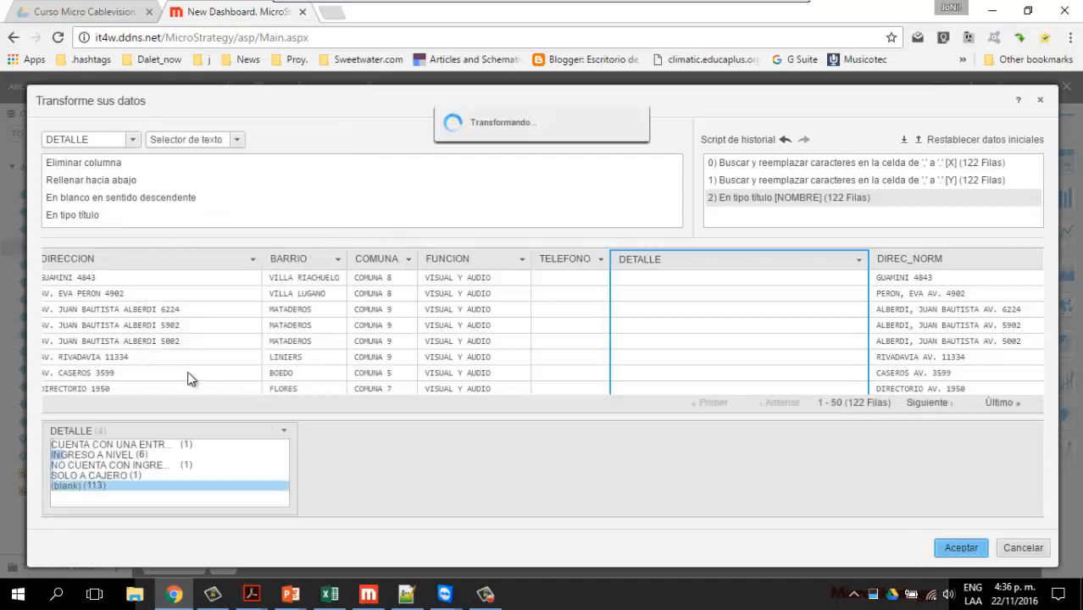
Replace all blank DETALLE values with "Sin detalles" through the column's text selector.
mouse_move(105, 486)
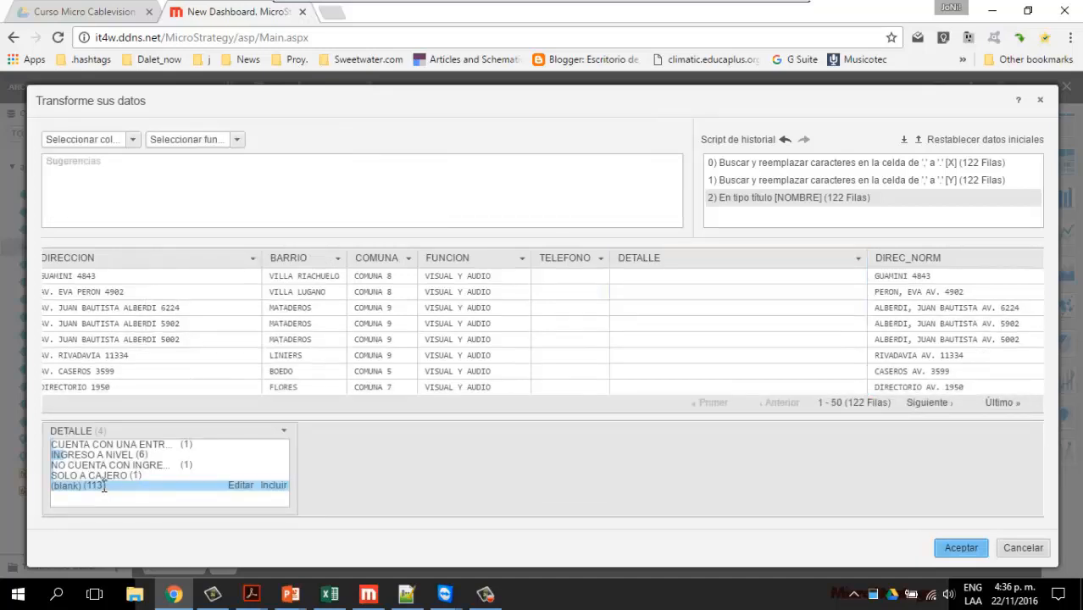
left_click(236, 485)
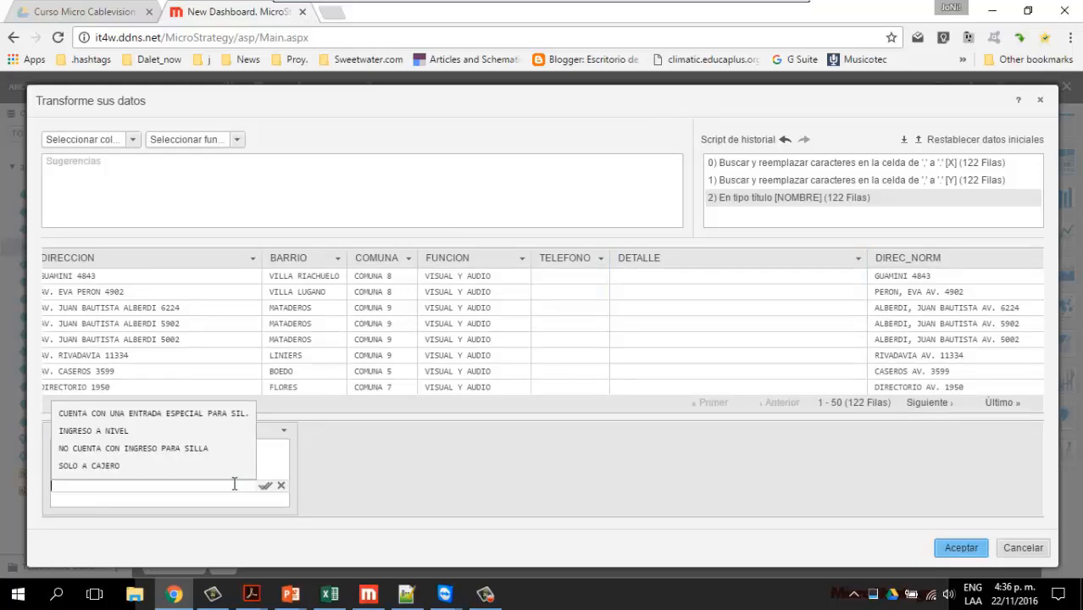
type("Sin Detalles")
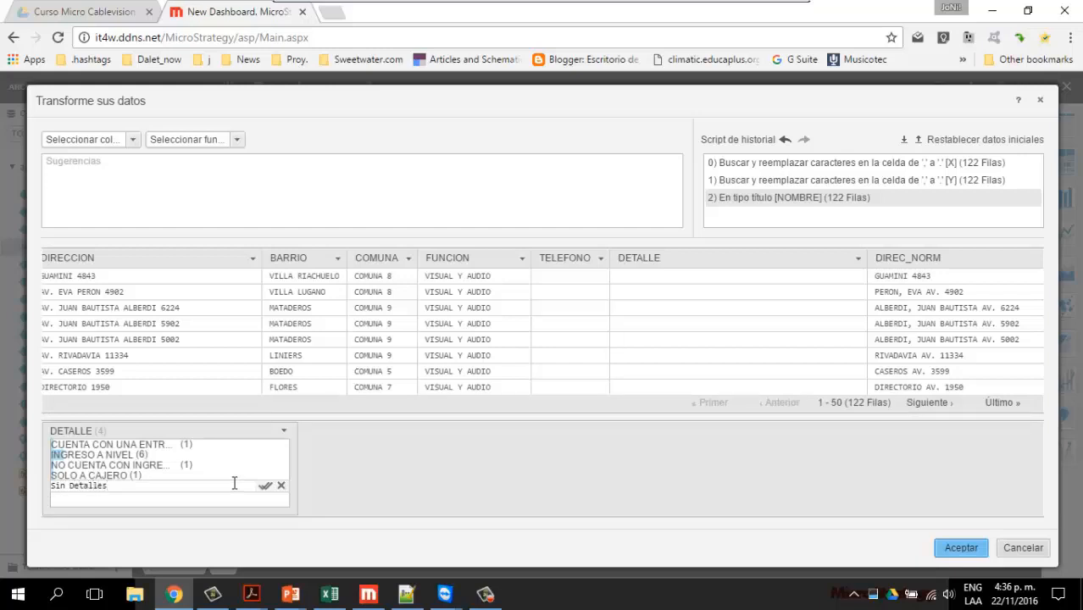
key("ctrl+shift+Left")
type("d")
key("Return")
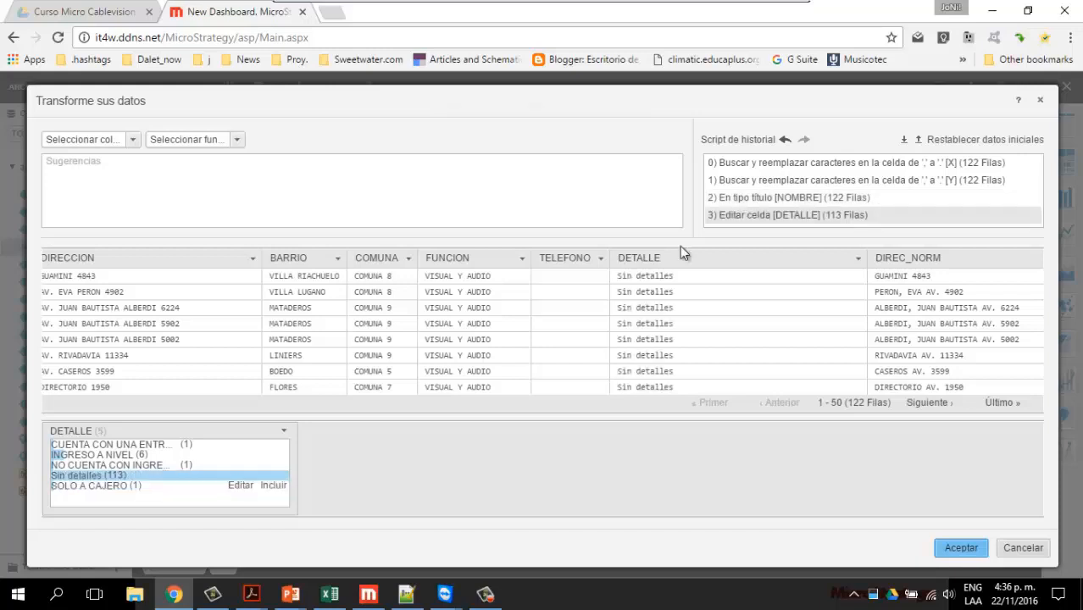
Convert the DETALLE column to lowercase (En minúsculas) and accept the data transformations.
left_click(613, 259)
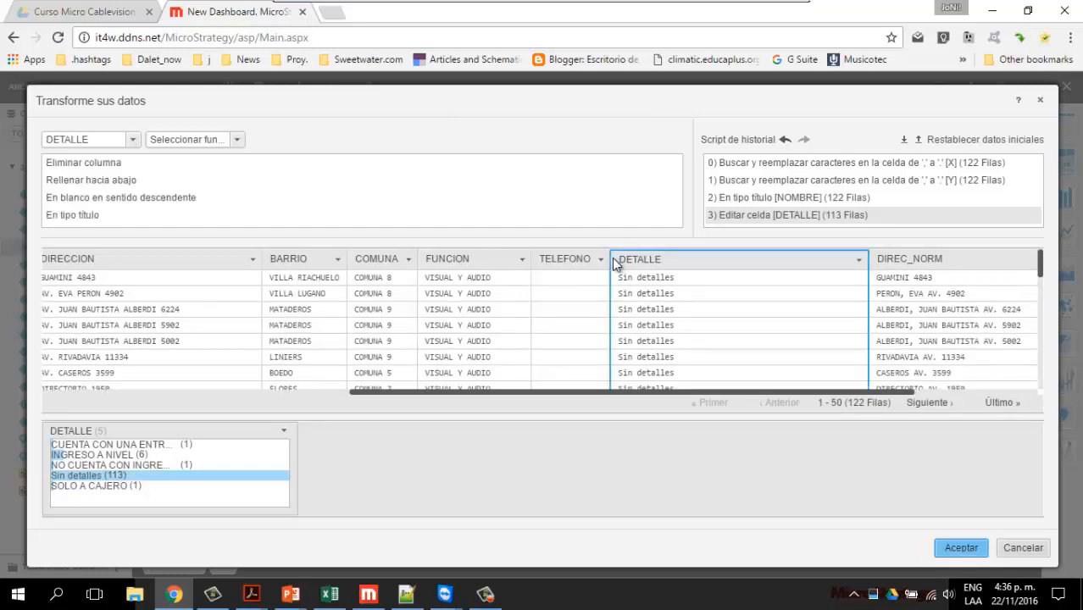
left_click(237, 141)
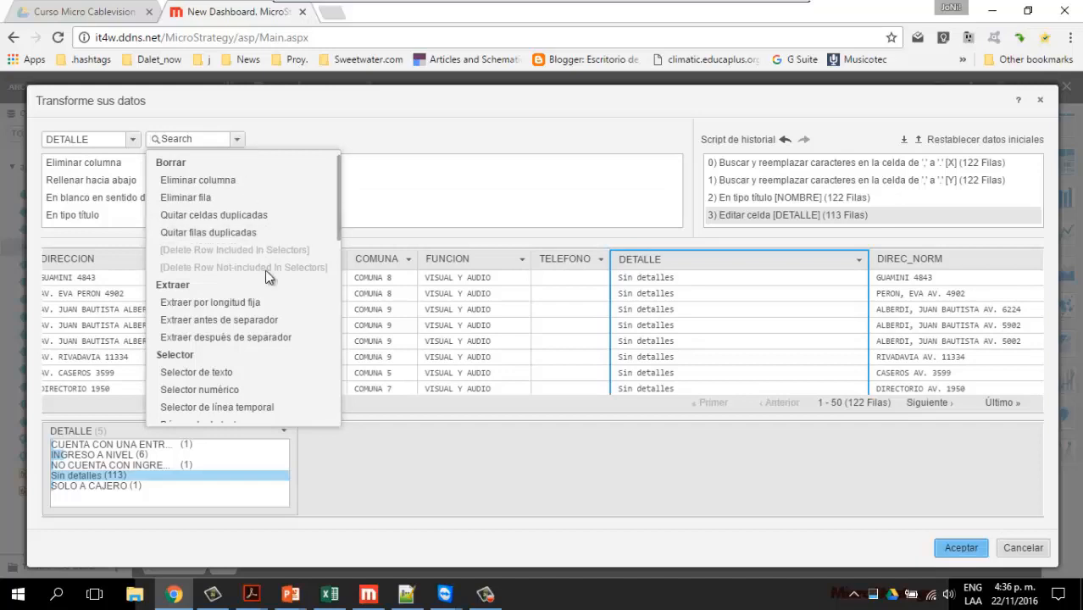
scroll(265, 278, "down", 3)
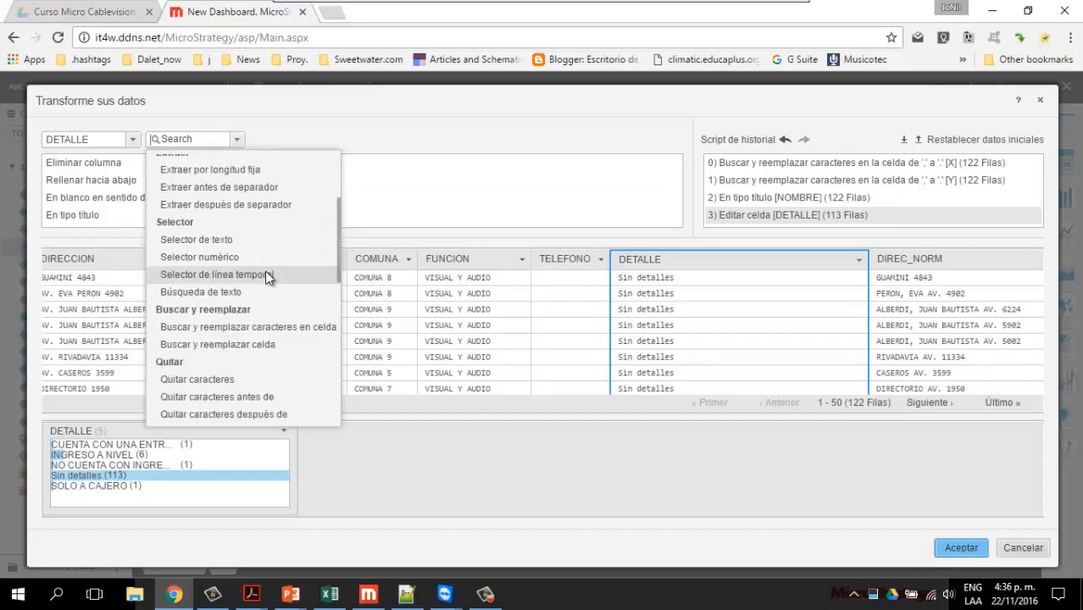
scroll(266, 278, "down", 3)
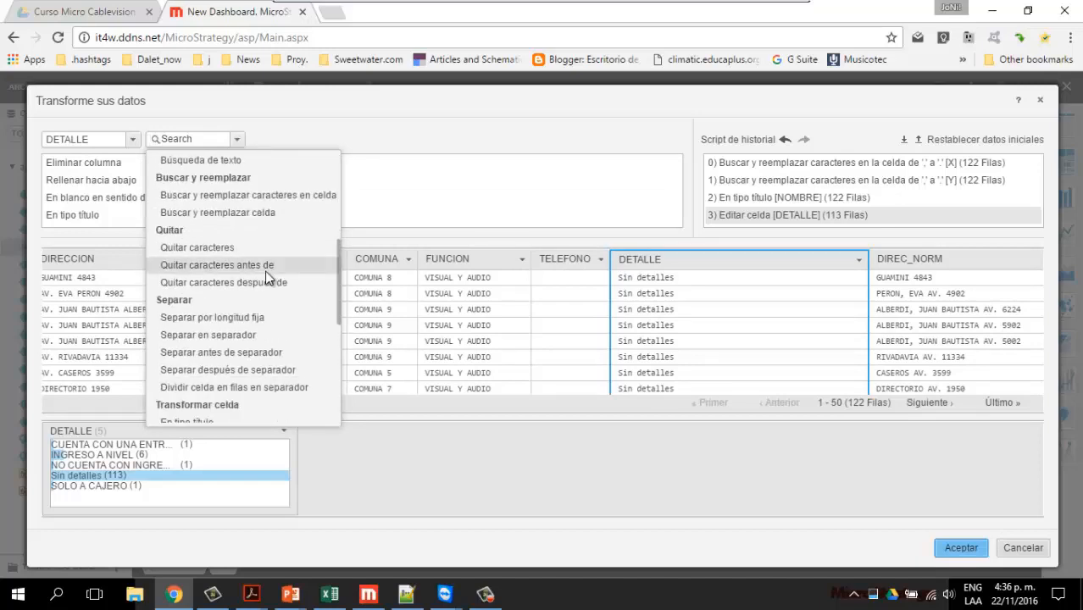
scroll(268, 276, "down", 3)
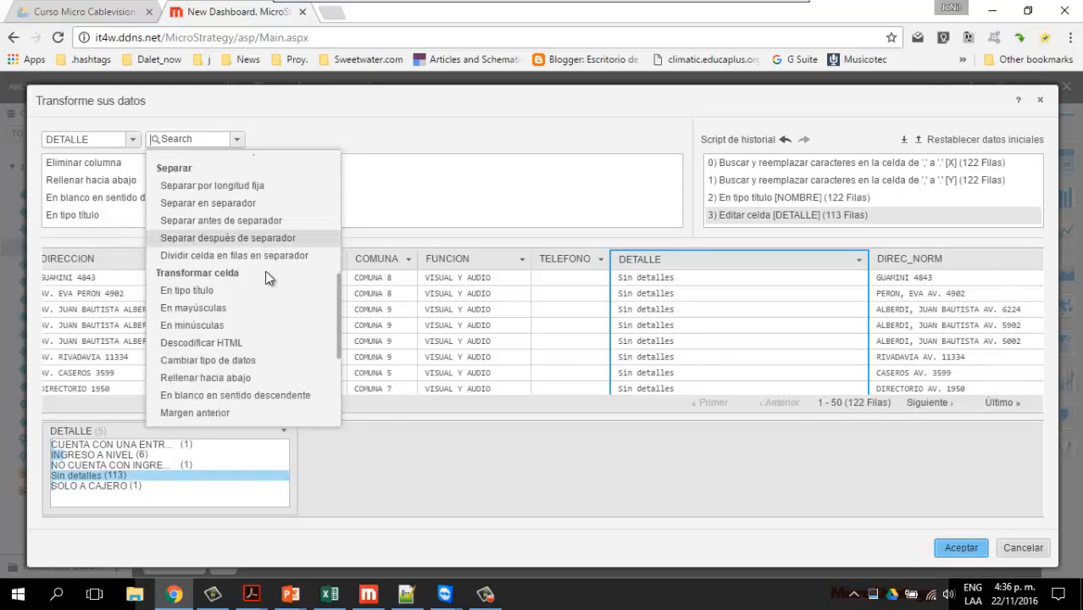
left_click(221, 322)
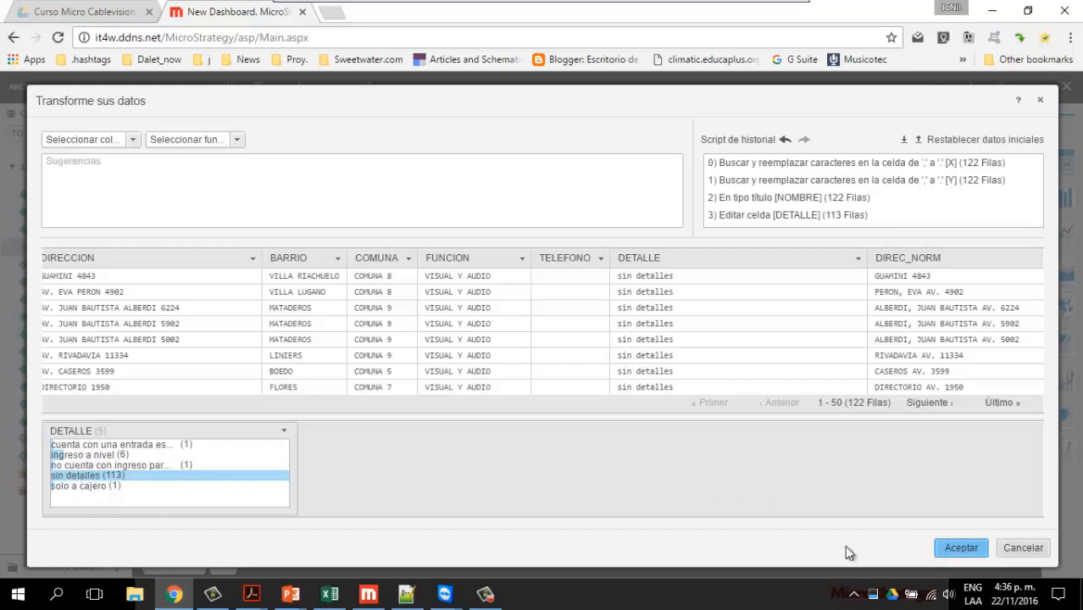
left_click(954, 549)
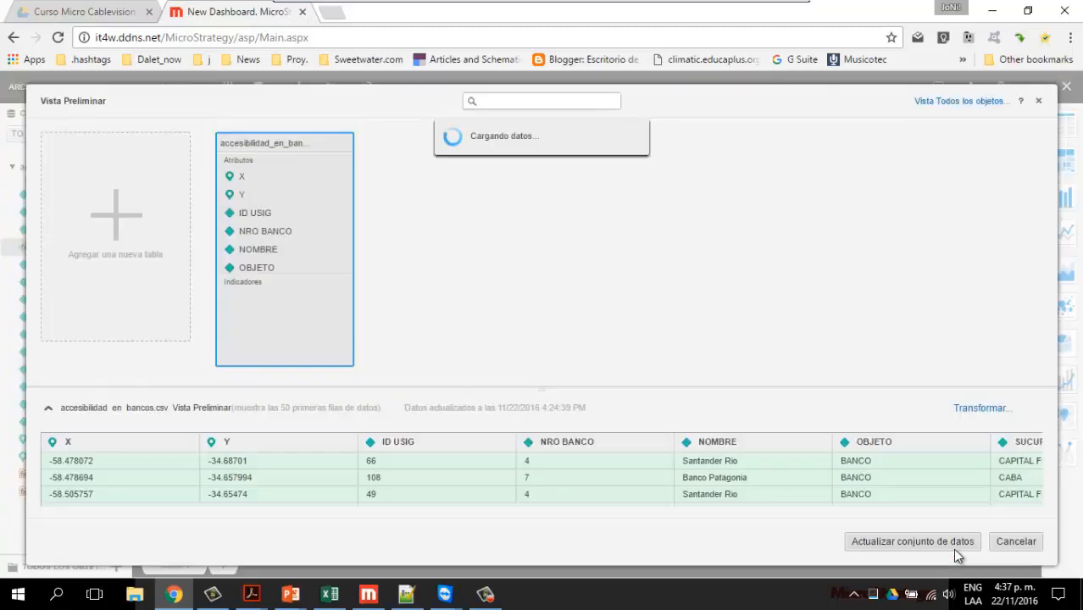
Check the DETALLE column in the dataset preview and update the dataset.
scroll(273, 228, "down", 3)
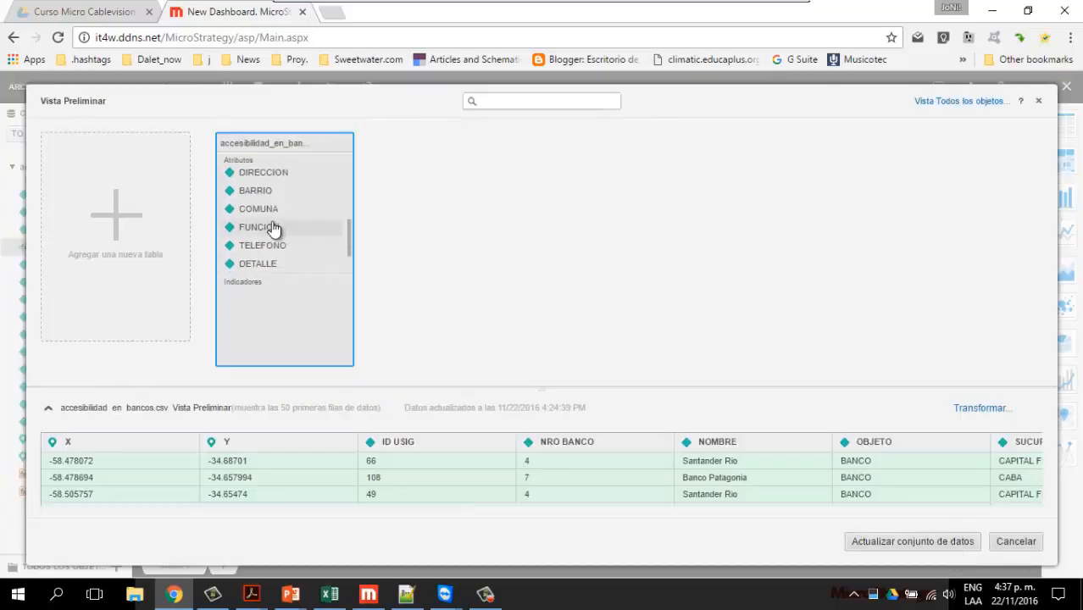
left_click(270, 263)
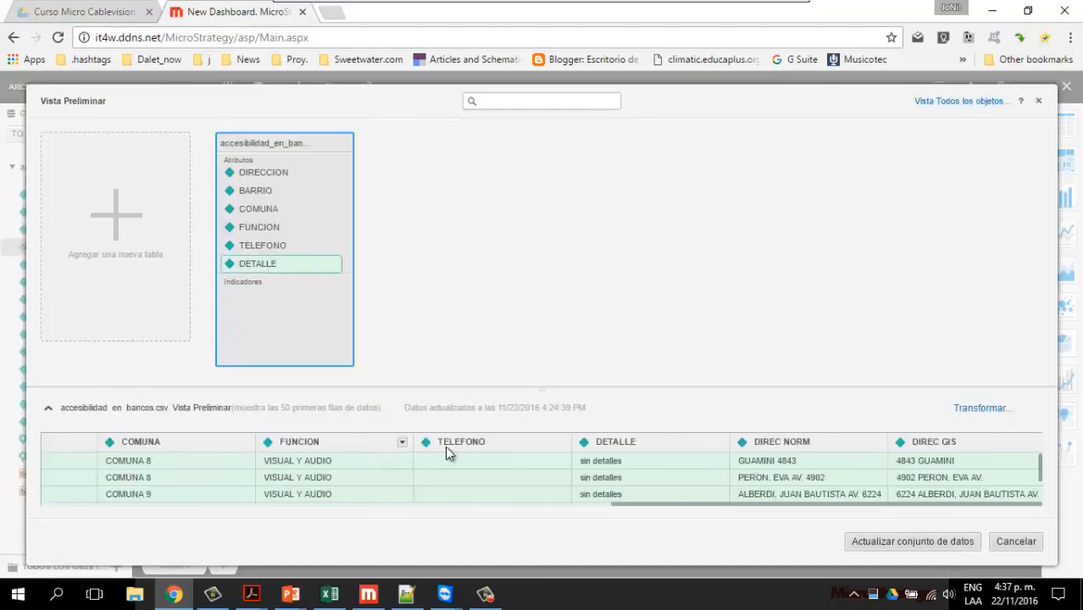
scroll(599, 470, "down", 5)
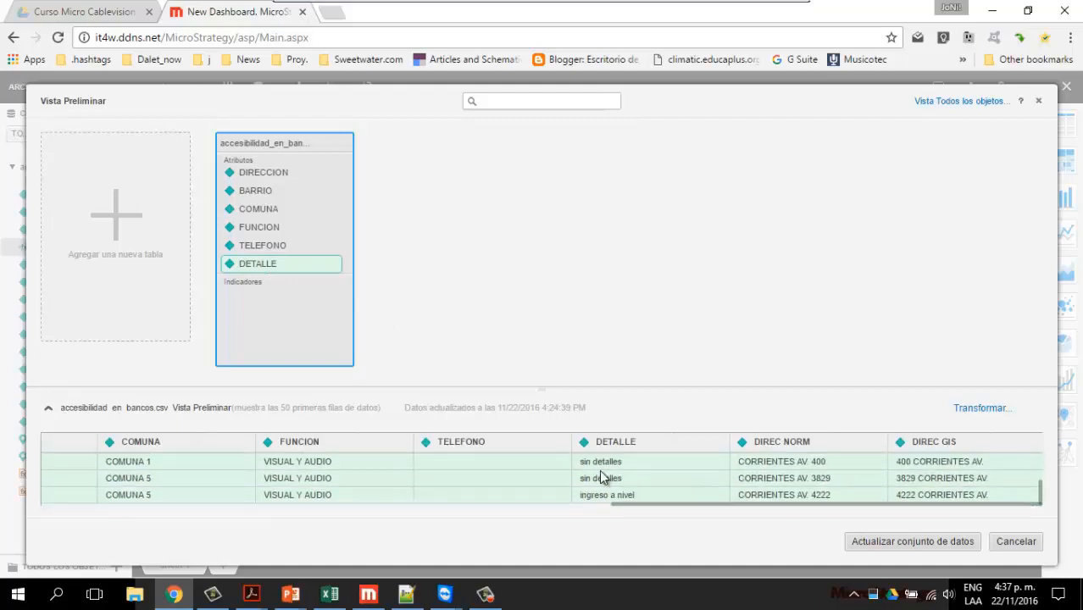
left_click(878, 541)
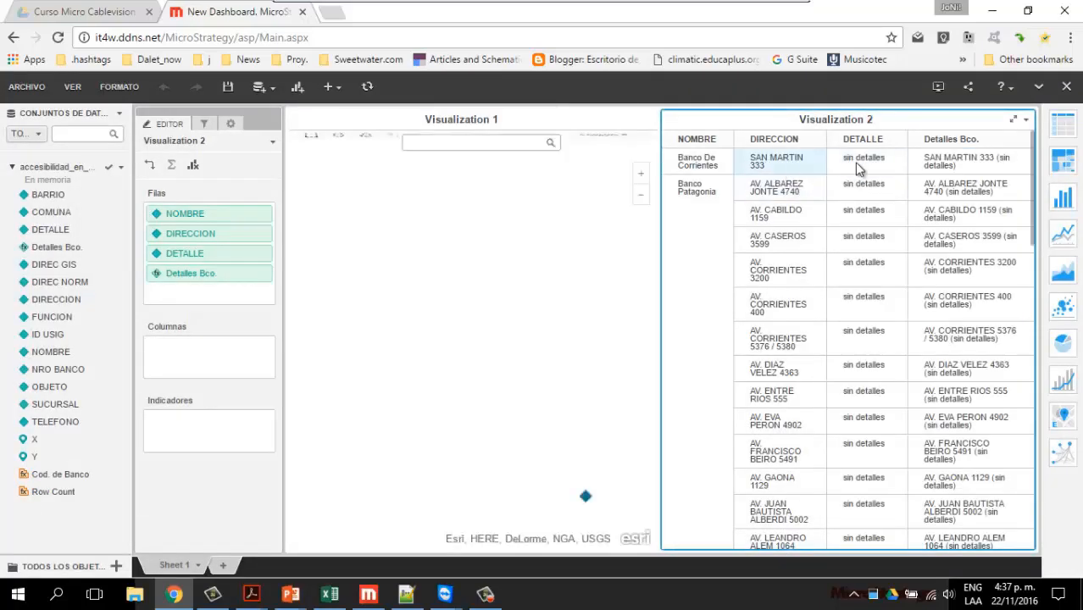
Review the refreshed DETALLE and Detalles Bco. values in the Visualization 2 grid.
left_click(844, 161)
scroll(889, 457, "down", 5)
scroll(933, 339, "up", 5)
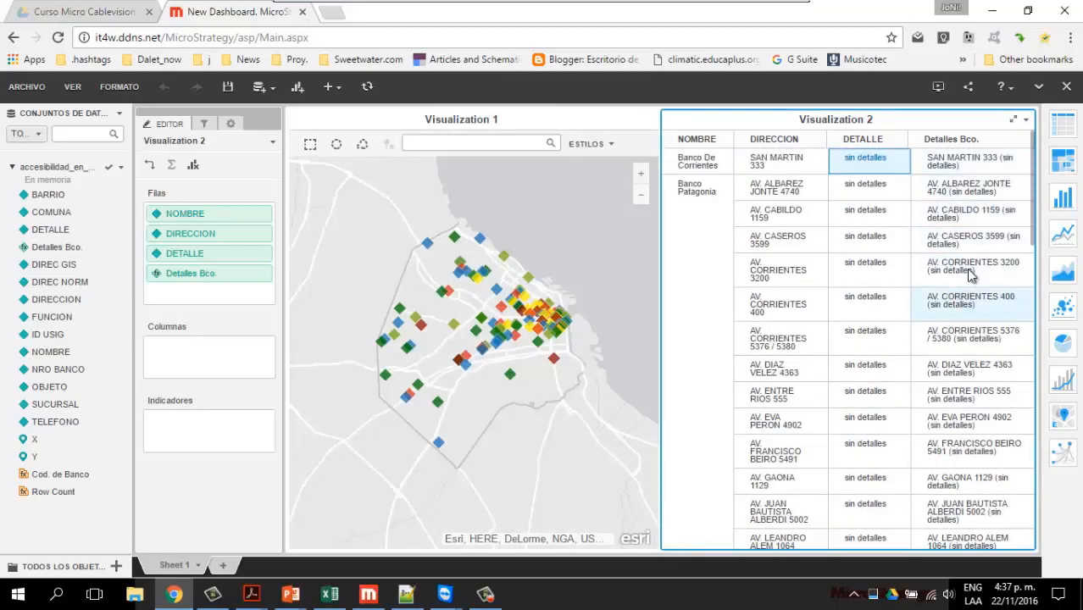
Delete the Visualization 2 grid from the dashboard.
scroll(986, 377, "down", 6)
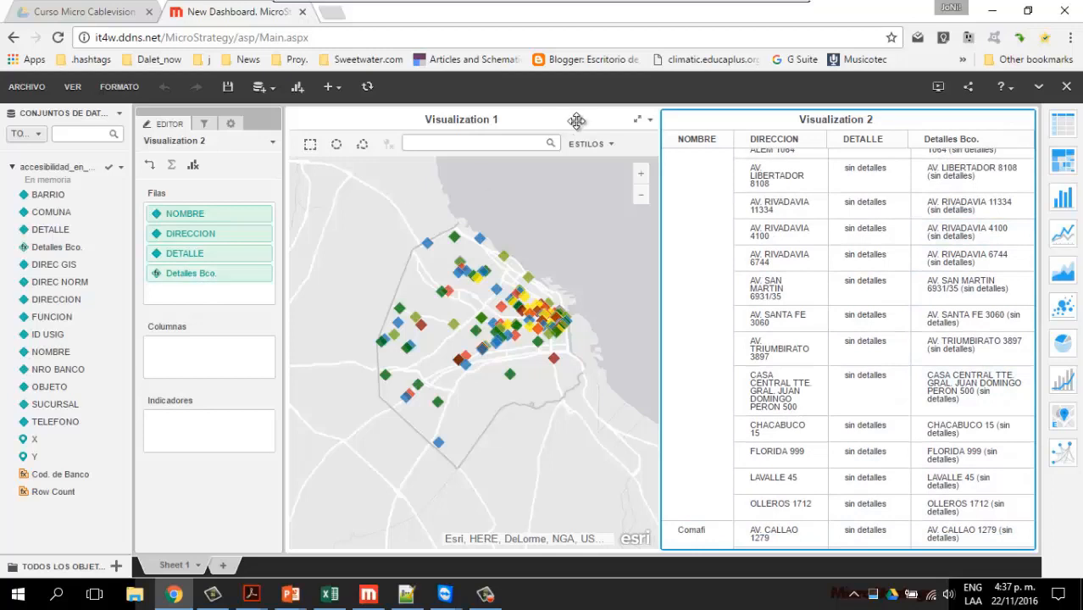
left_click(465, 117)
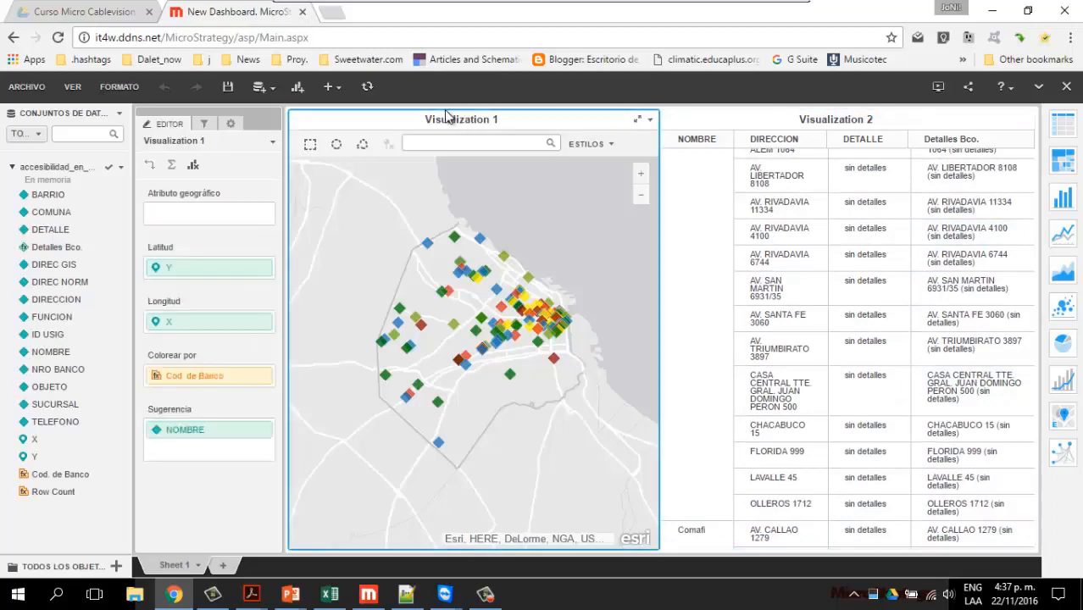
left_click(1026, 121)
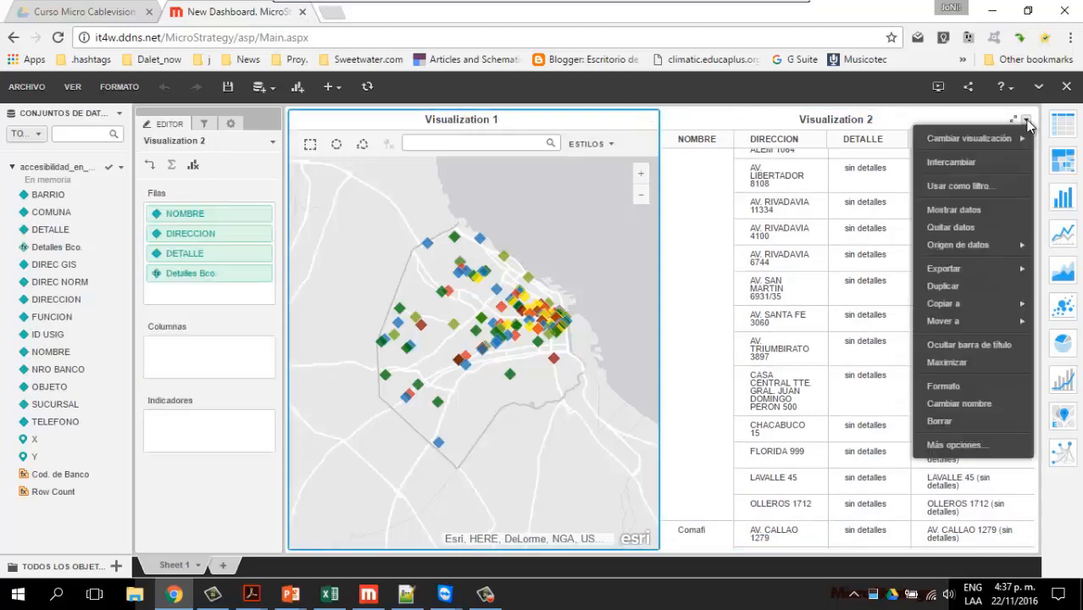
left_click(941, 422)
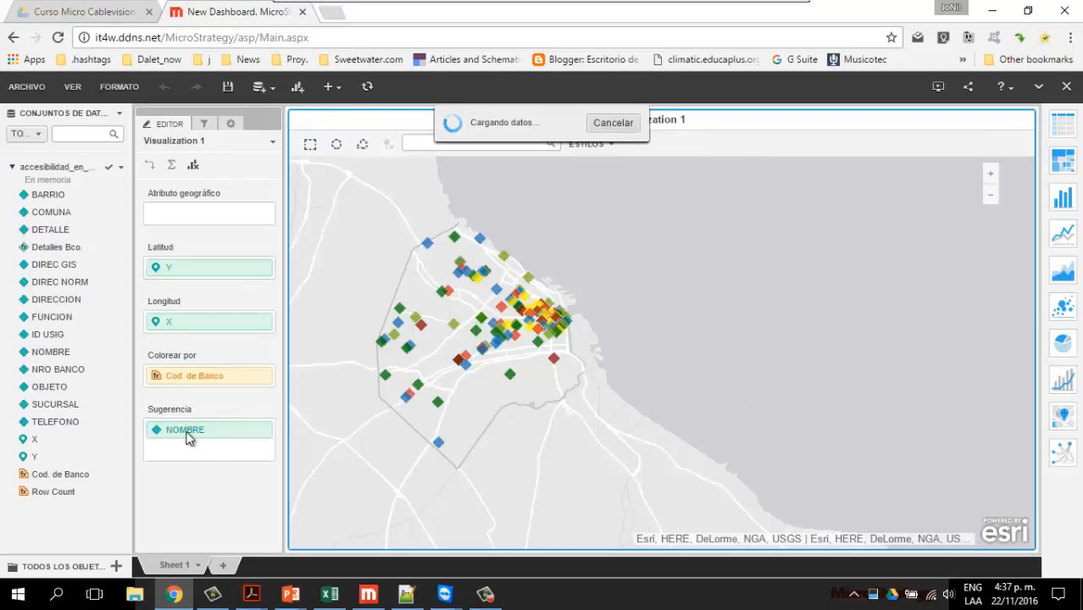
Replace NOMBRE with Detalles Bco. in the map's tooltip (Sugerencia) and check the tooltips of several bank points.
left_click_drag(61, 247, 190, 435)
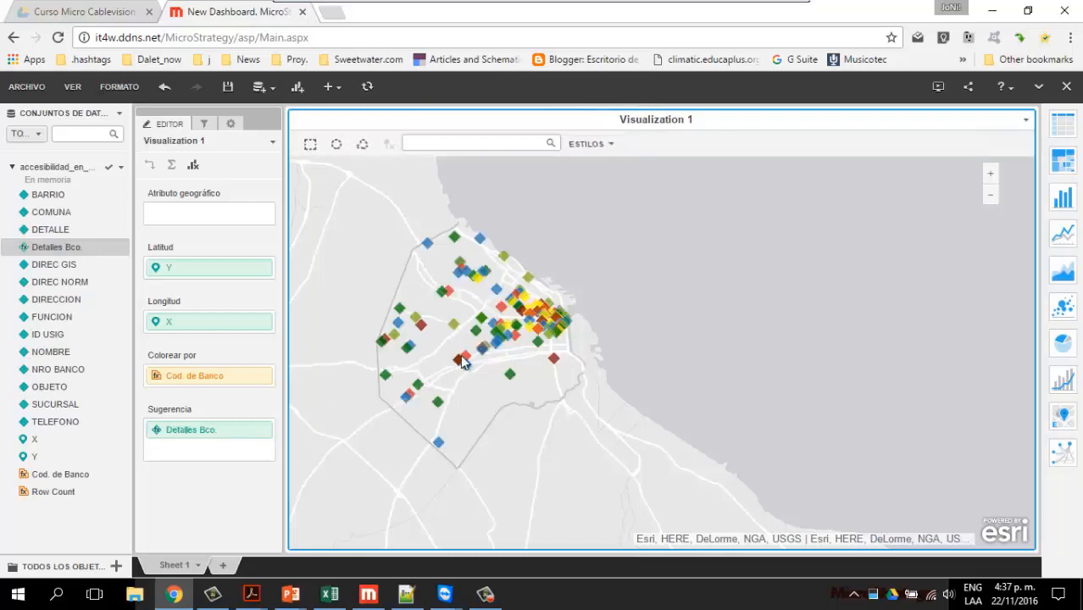
mouse_move(475, 355)
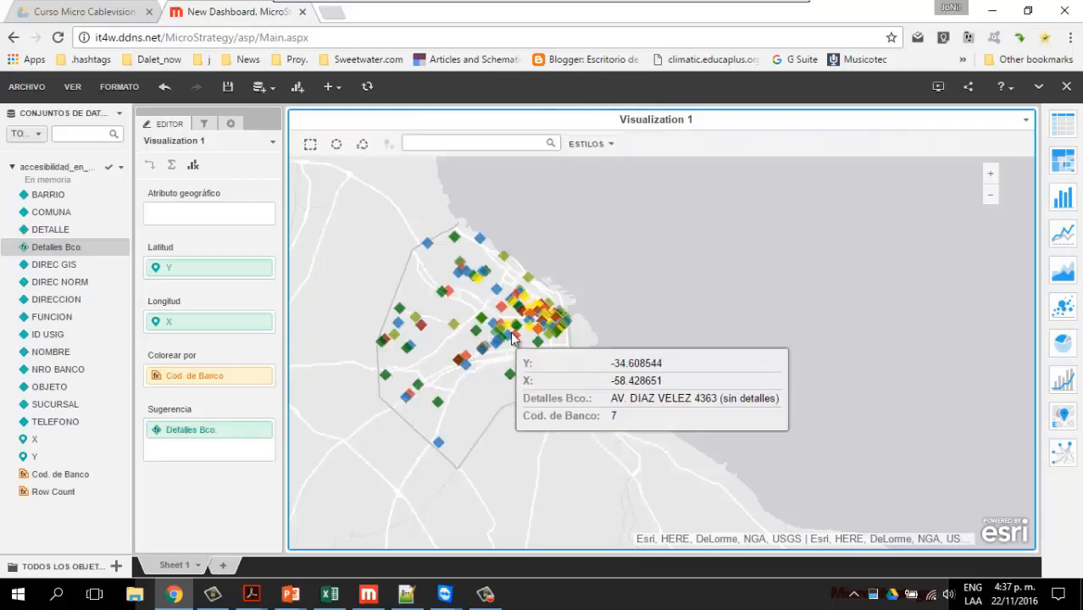
mouse_move(533, 327)
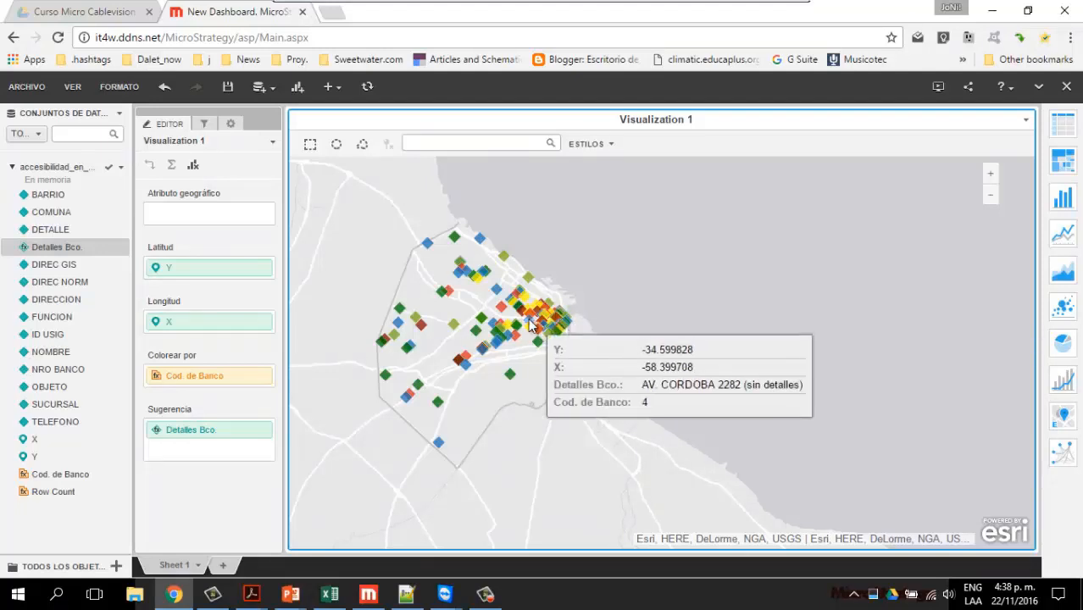
scroll(524, 320, "up", 1)
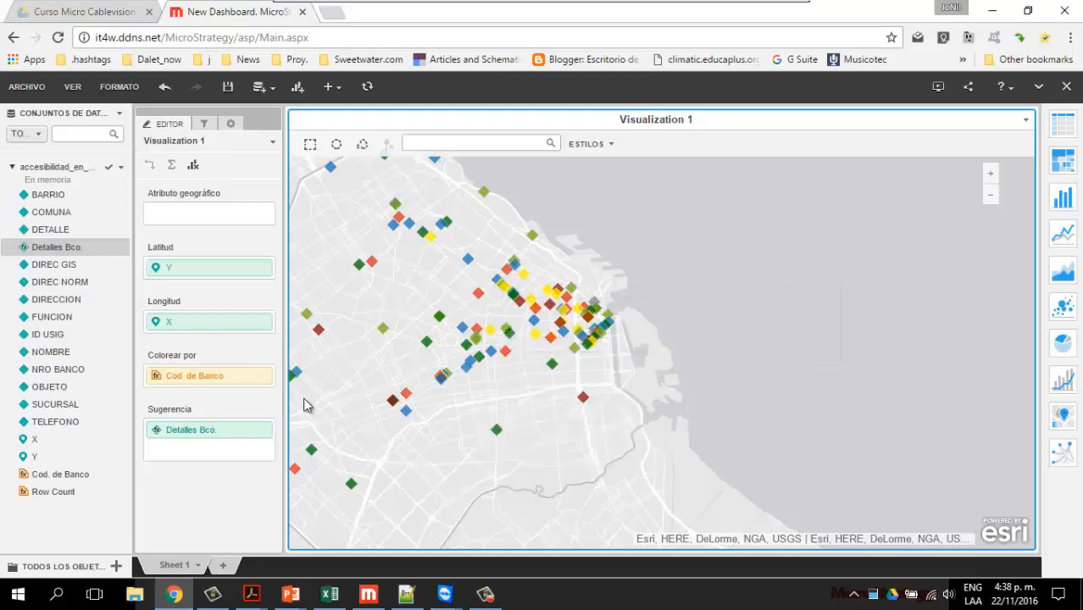
mouse_move(440, 321)
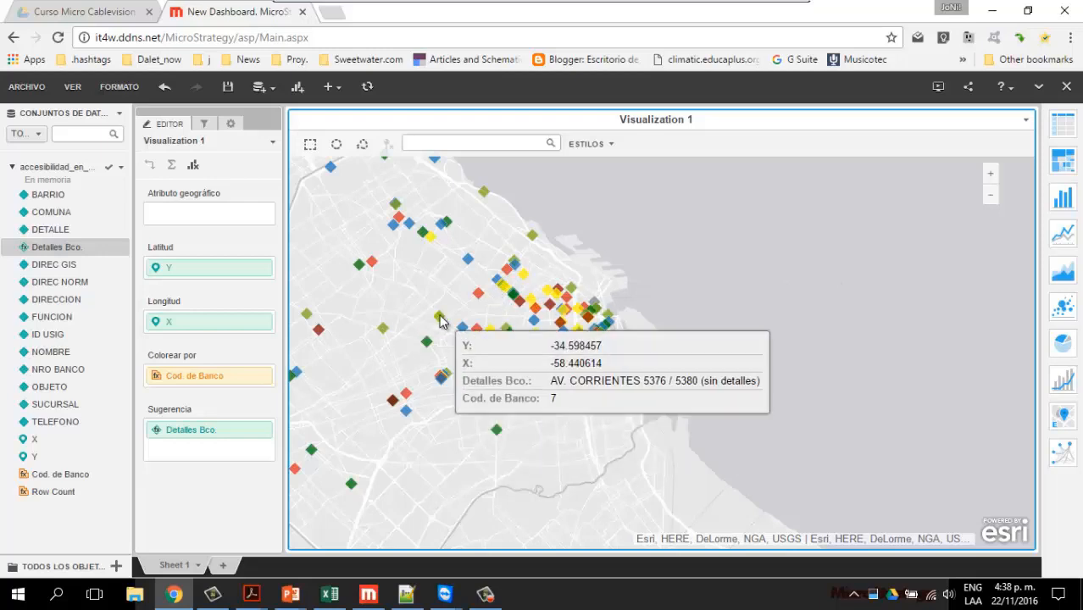
Add NOMBRE above Detalles Bco. in the map's tooltip fields.
left_click_drag(52, 359, 180, 436)
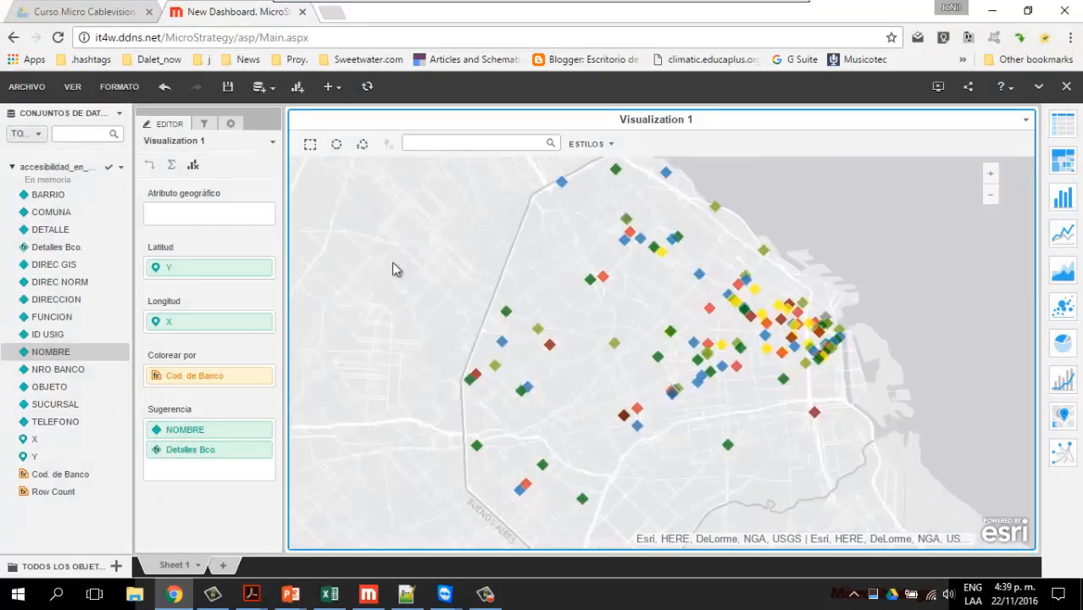
mouse_move(393, 262)
left_mouse_down()
mouse_move(409, 243)
mouse_move(414, 258)
left_mouse_up()
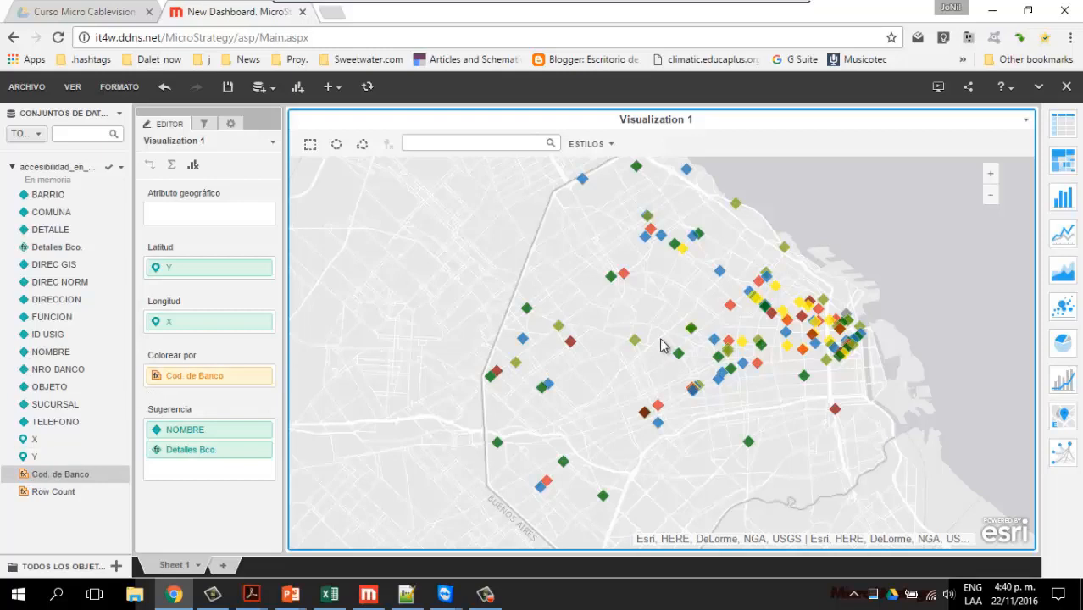
Review the Cod. de Banco color thresholds and compare them with the tooltips of bank points on the map.
right_click(188, 382)
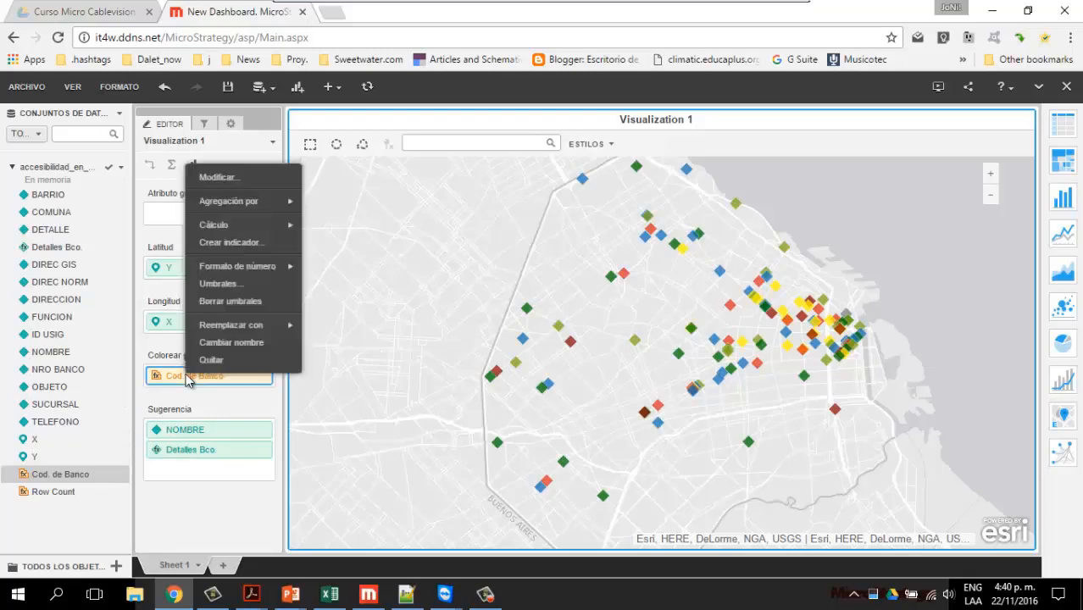
left_click(224, 284)
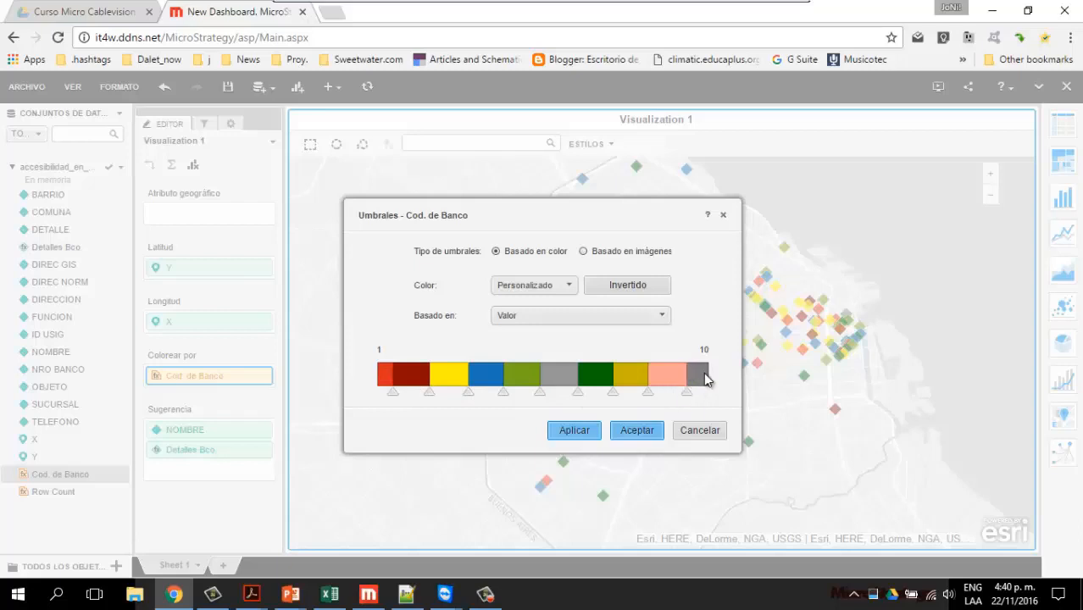
left_click(713, 434)
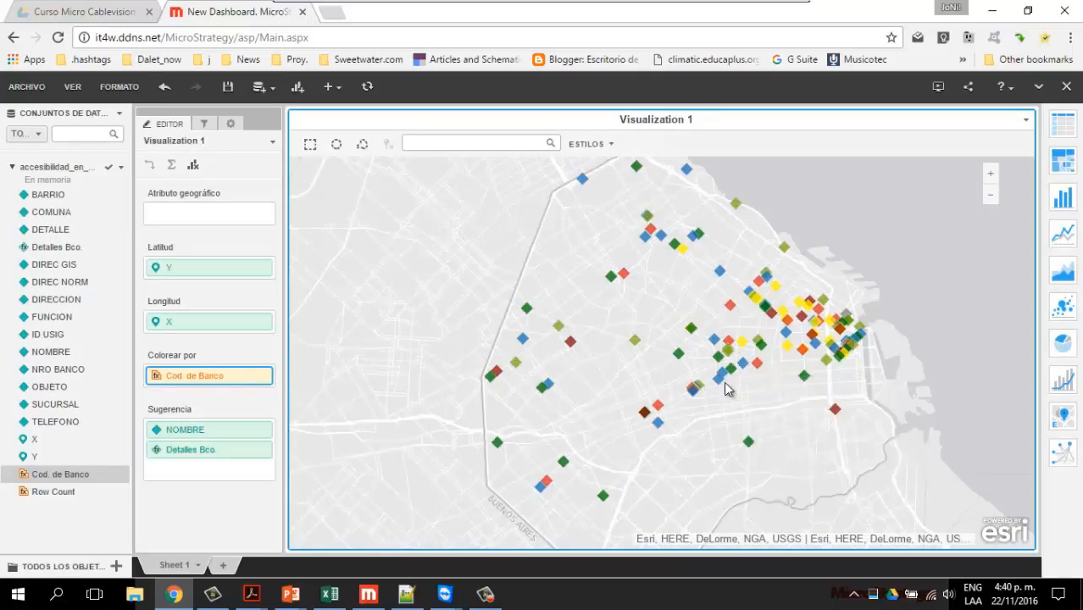
mouse_move(727, 346)
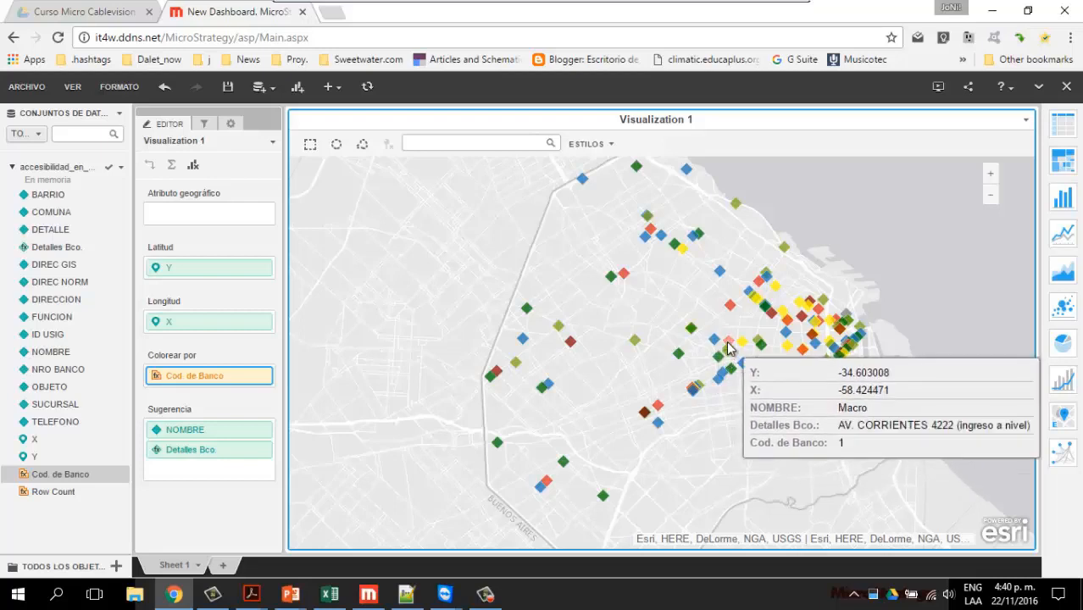
mouse_move(688, 338)
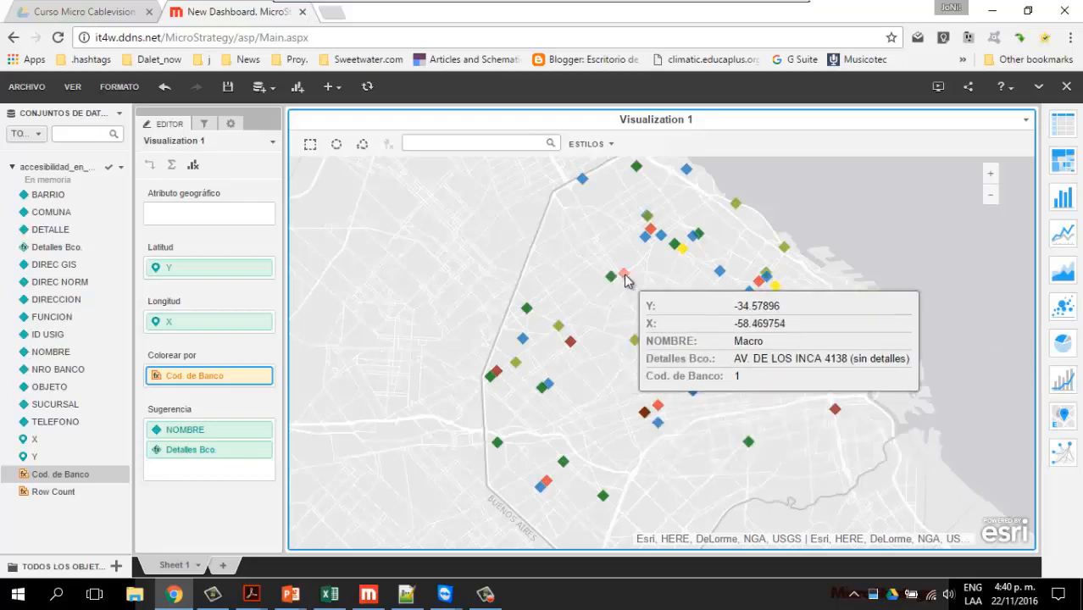
mouse_move(692, 176)
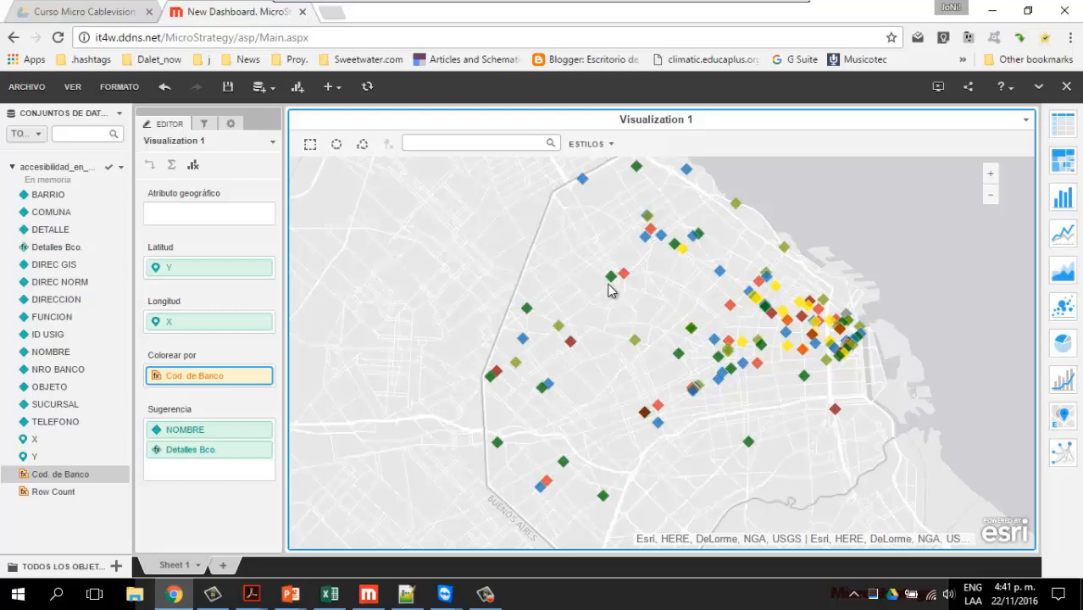
mouse_move(623, 279)
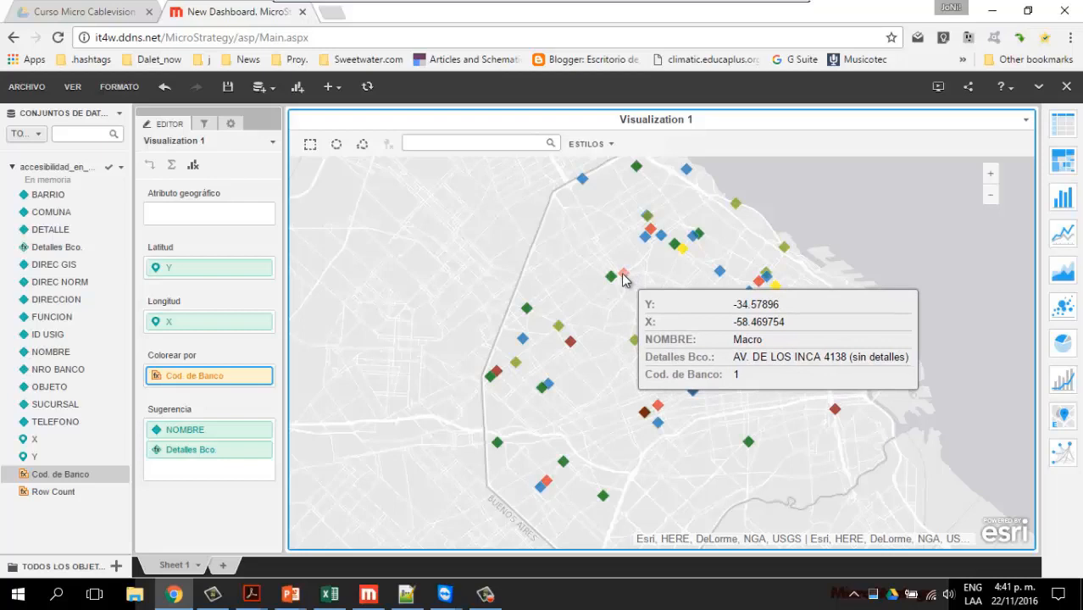
mouse_move(721, 280)
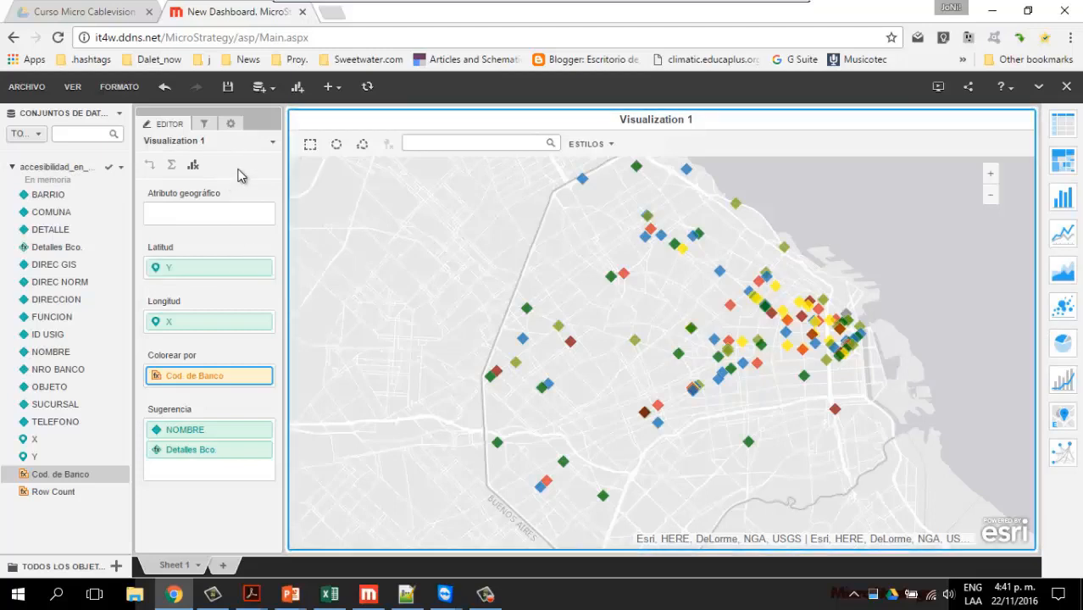
Start republishing the accesibilidad_en_bancos.csv dataset, selecting accesibilidad_en_bancos.csv from the GCBA Data folder as its data source.
left_click(122, 169)
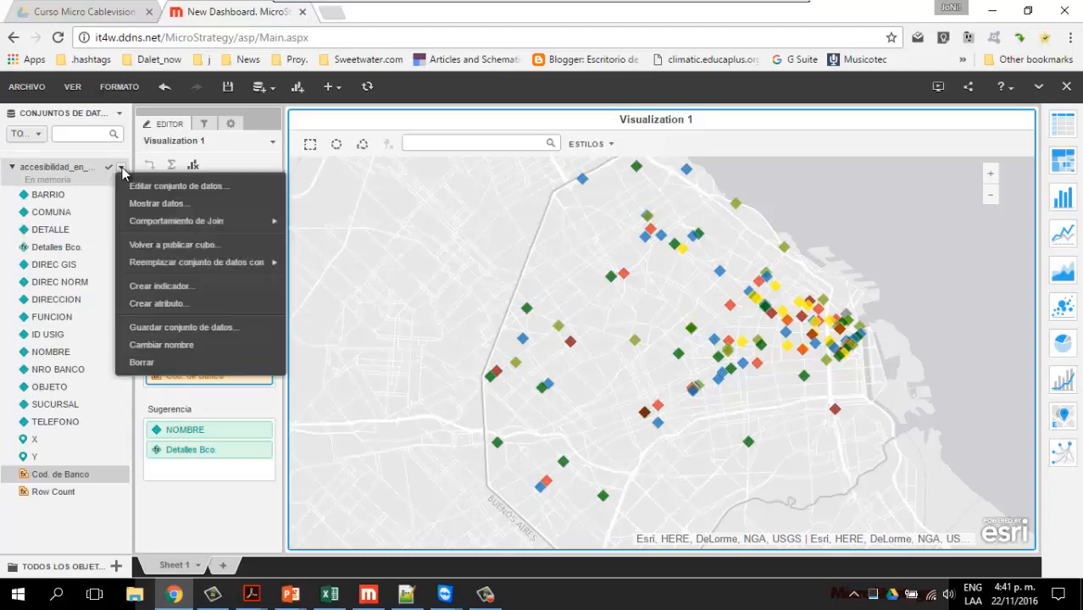
left_click(173, 244)
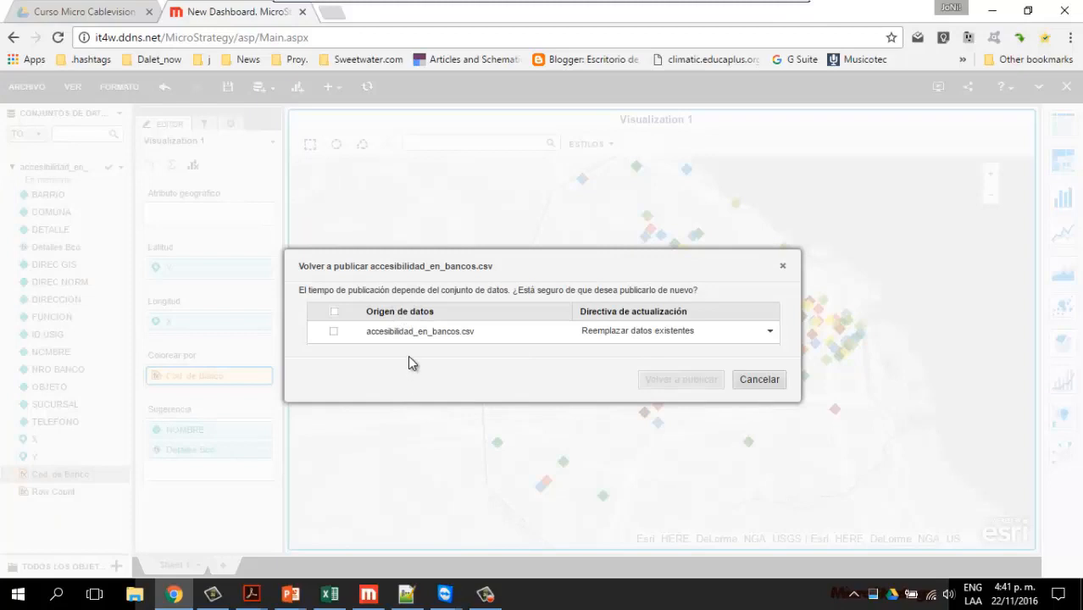
left_click(334, 333)
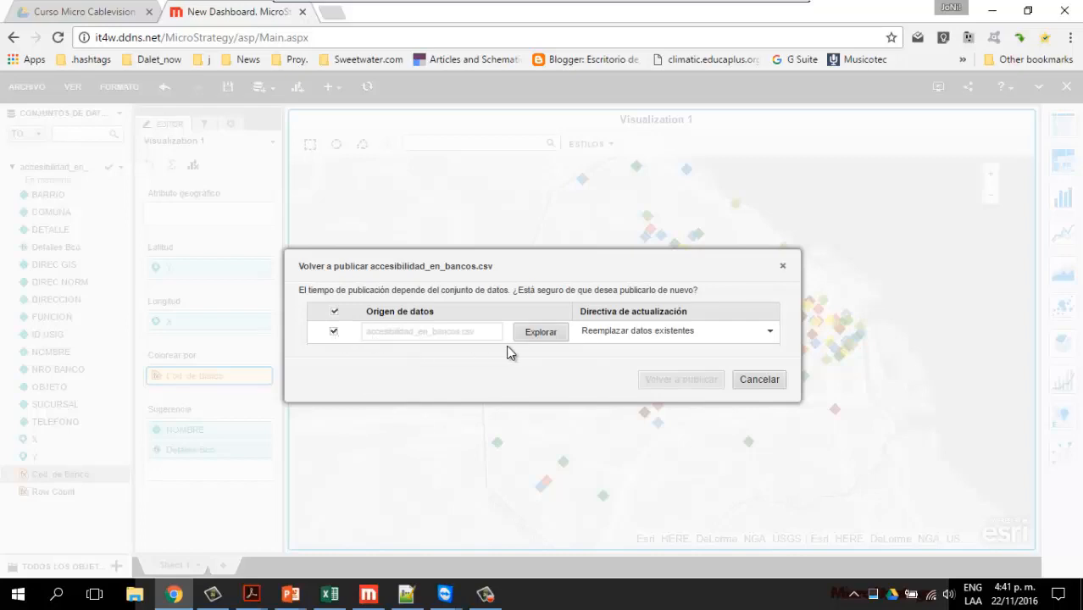
left_click(541, 334)
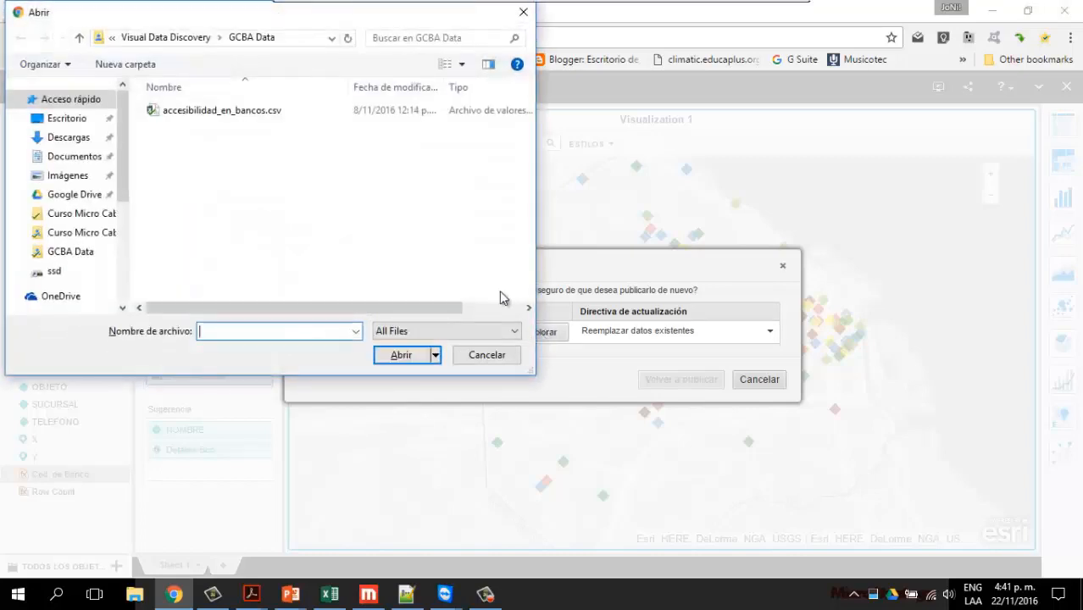
left_click(246, 118)
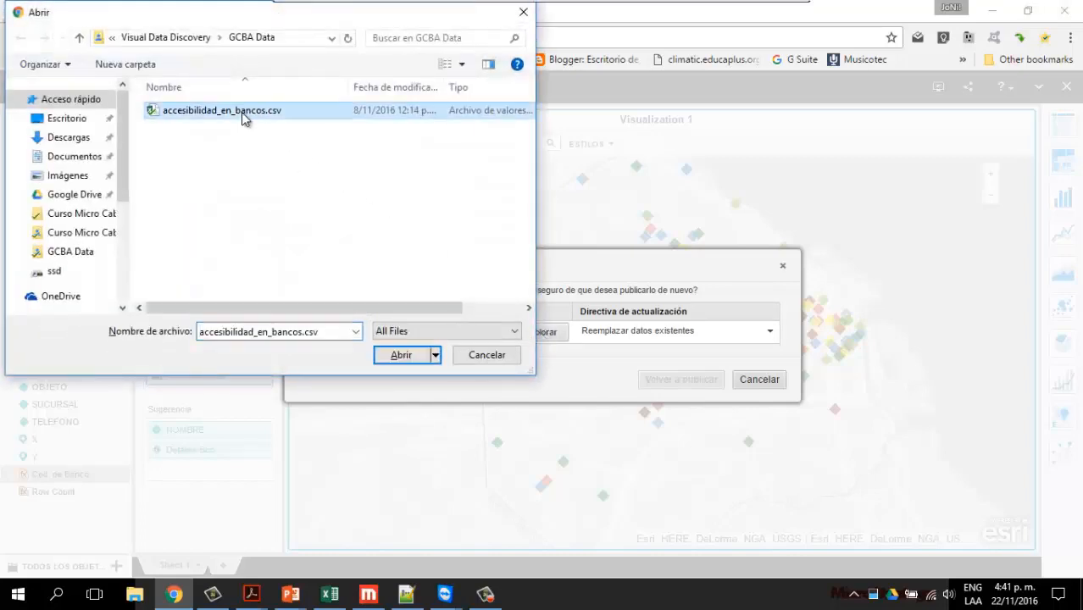
left_click(399, 356)
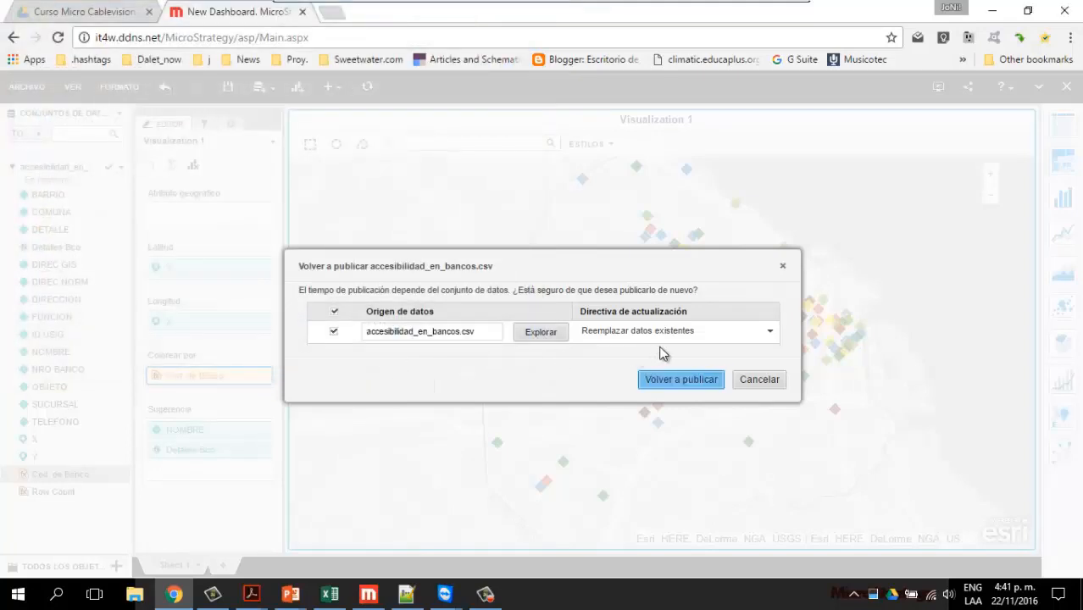
Republish the dataset with the update policy Reemplazar datos existentes and return to the map.
left_click(770, 332)
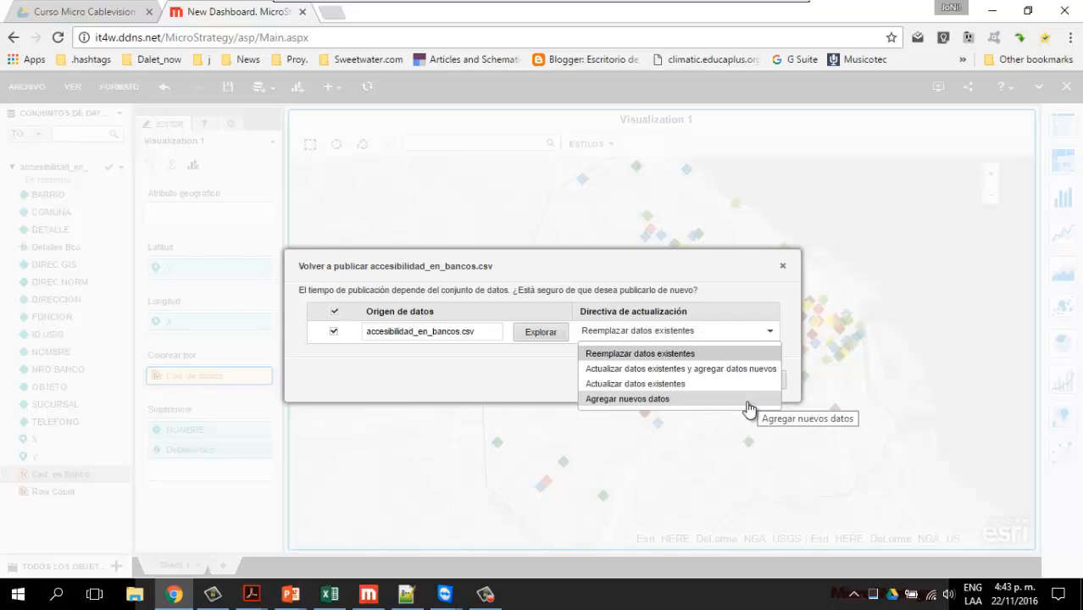
left_click(688, 355)
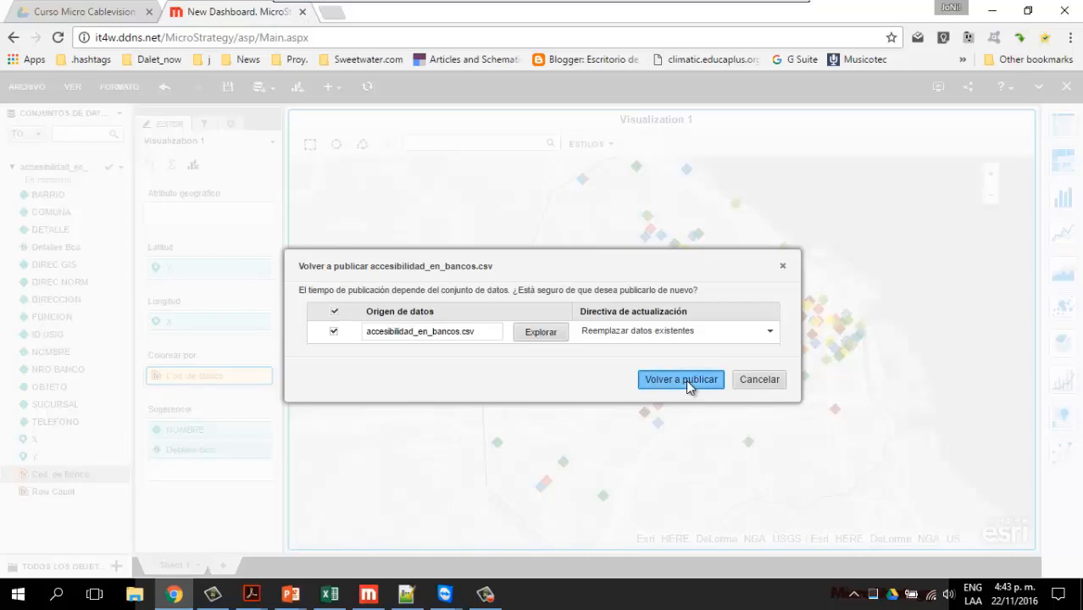
left_click(688, 383)
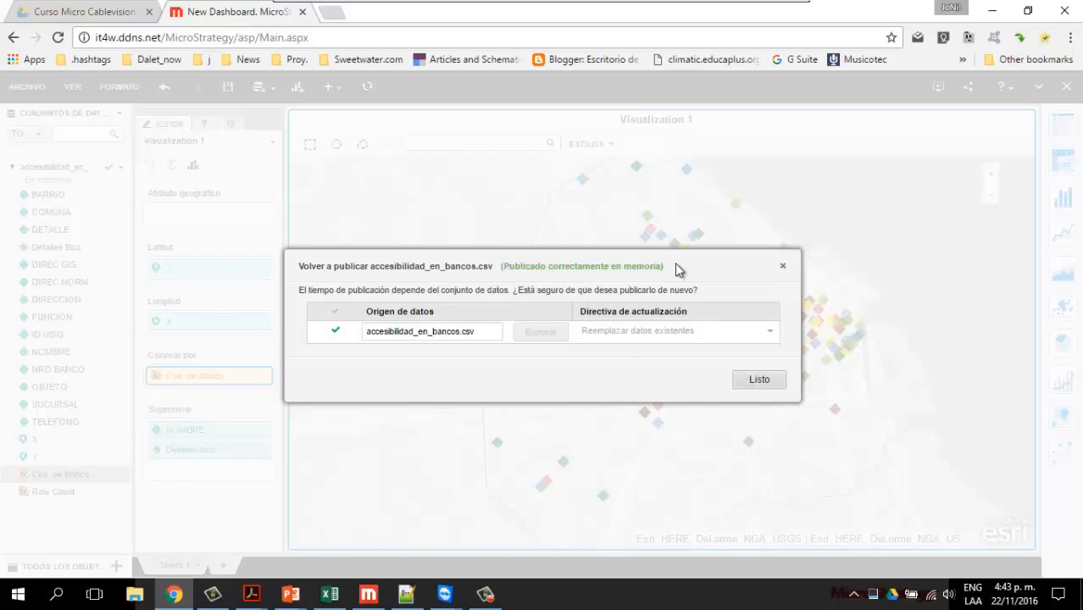
left_click(748, 384)
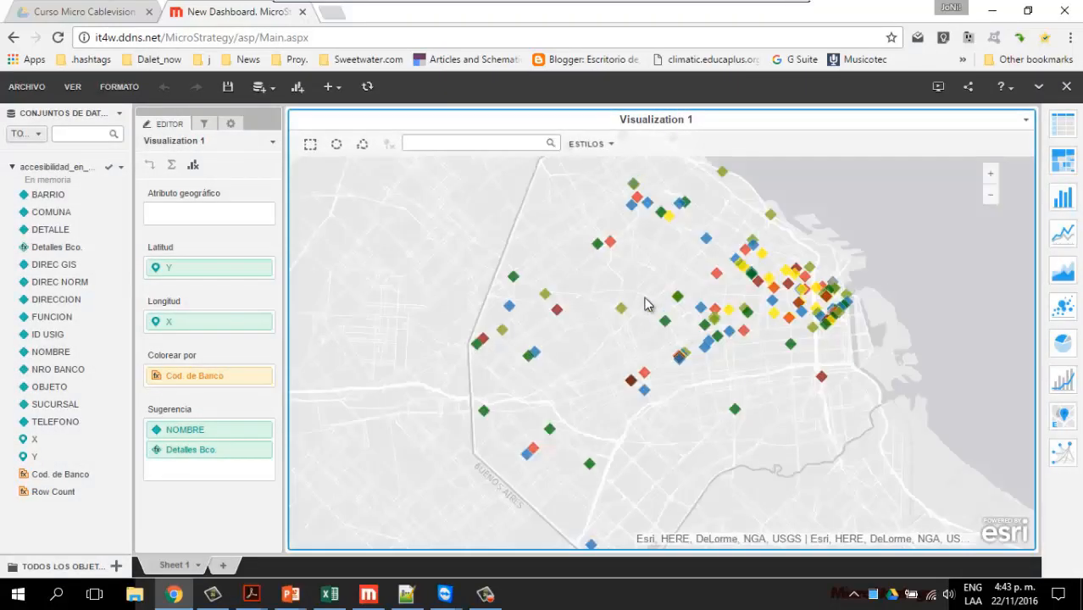
left_click_drag(649, 258, 678, 259)
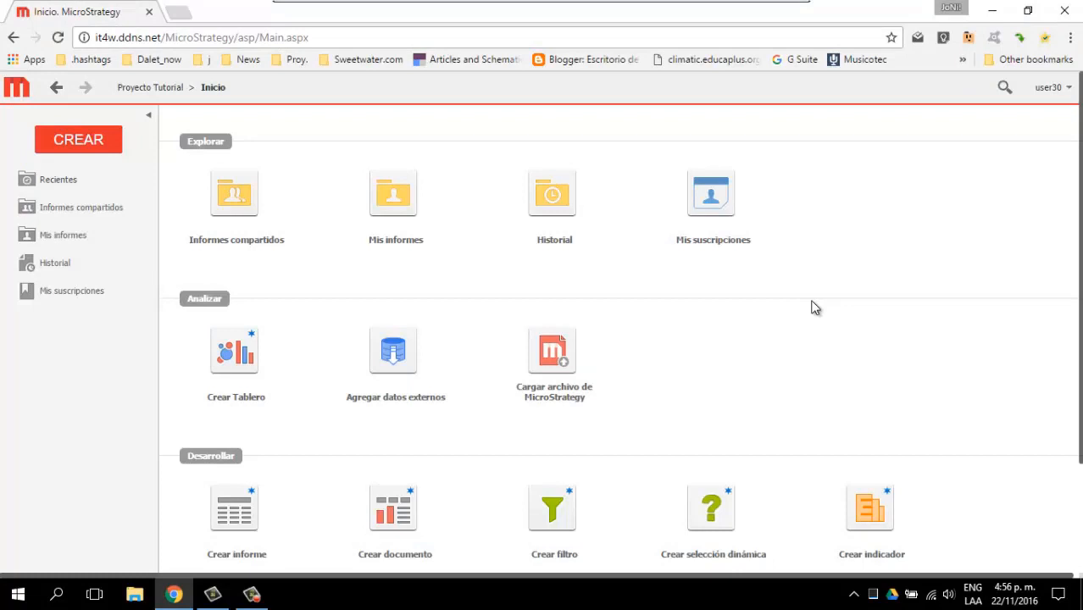
Create a new dashboard and start adding external data to it from a file on disk.
left_click(240, 356)
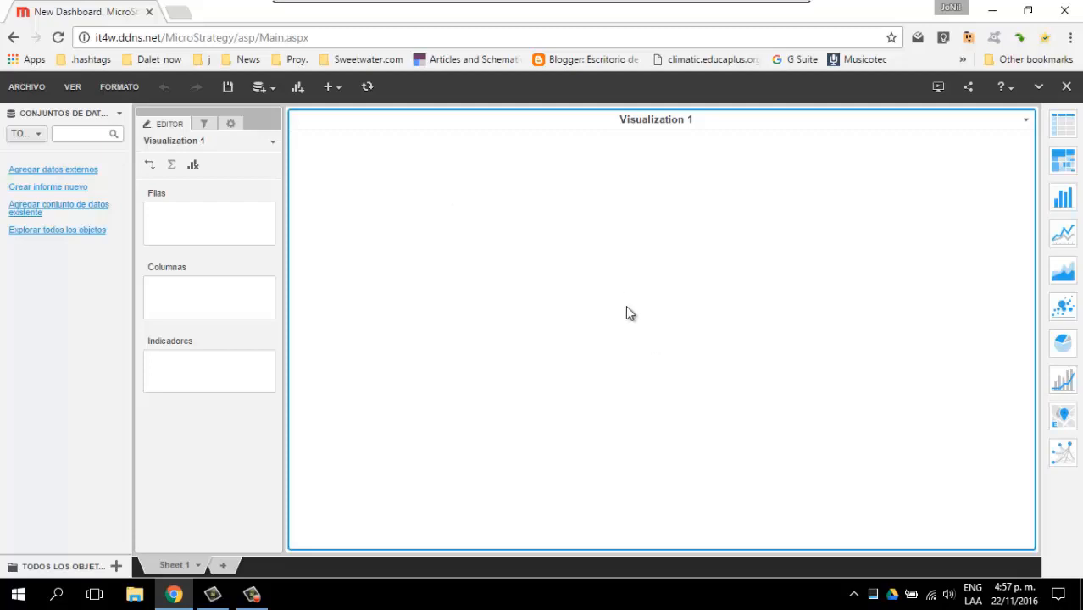
left_click(272, 90)
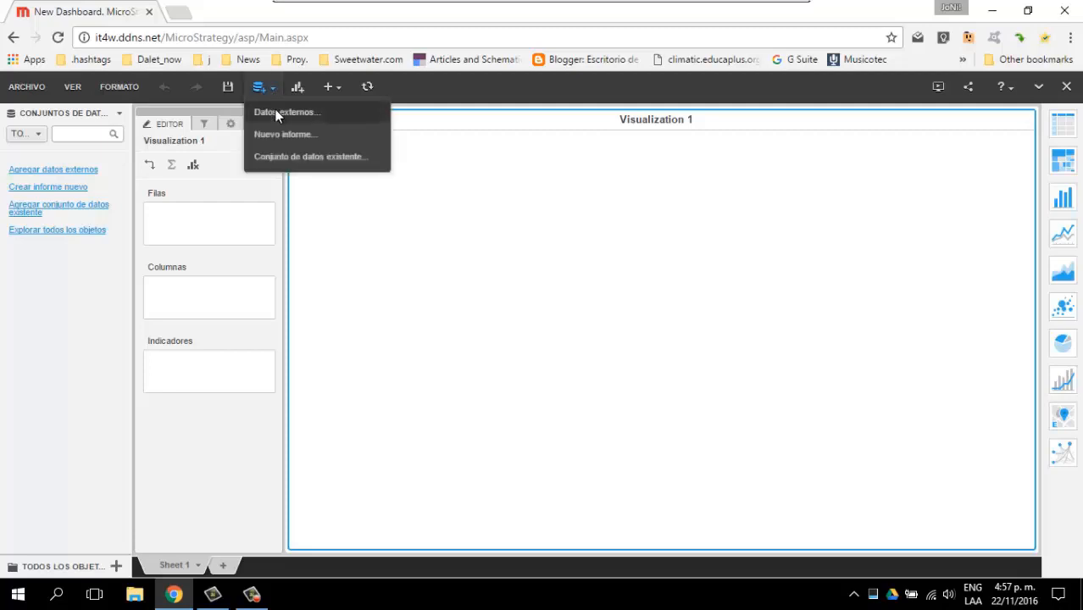
left_click(276, 114)
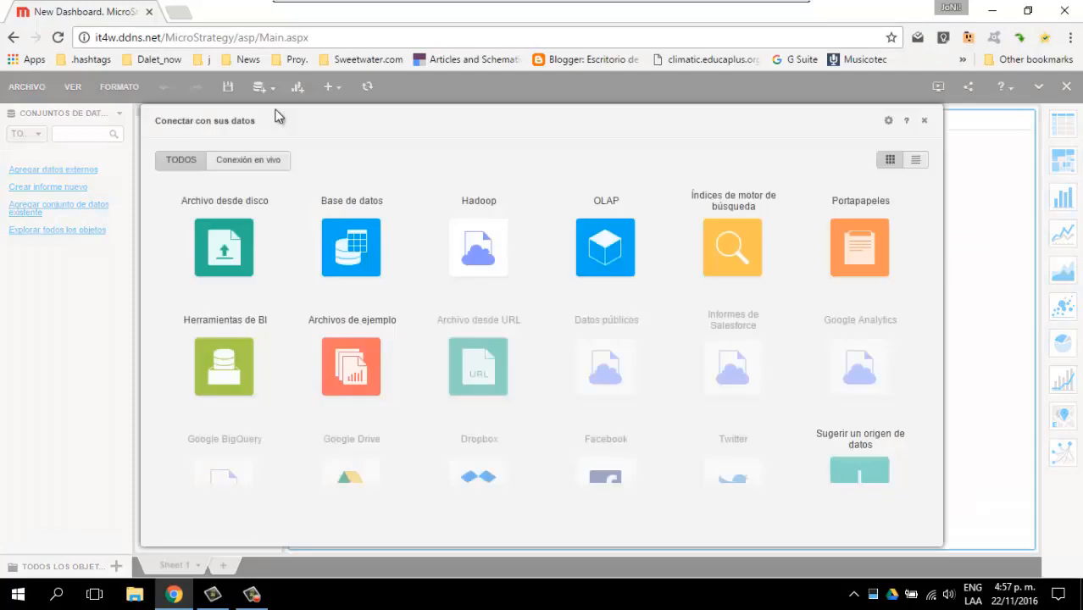
left_click(235, 243)
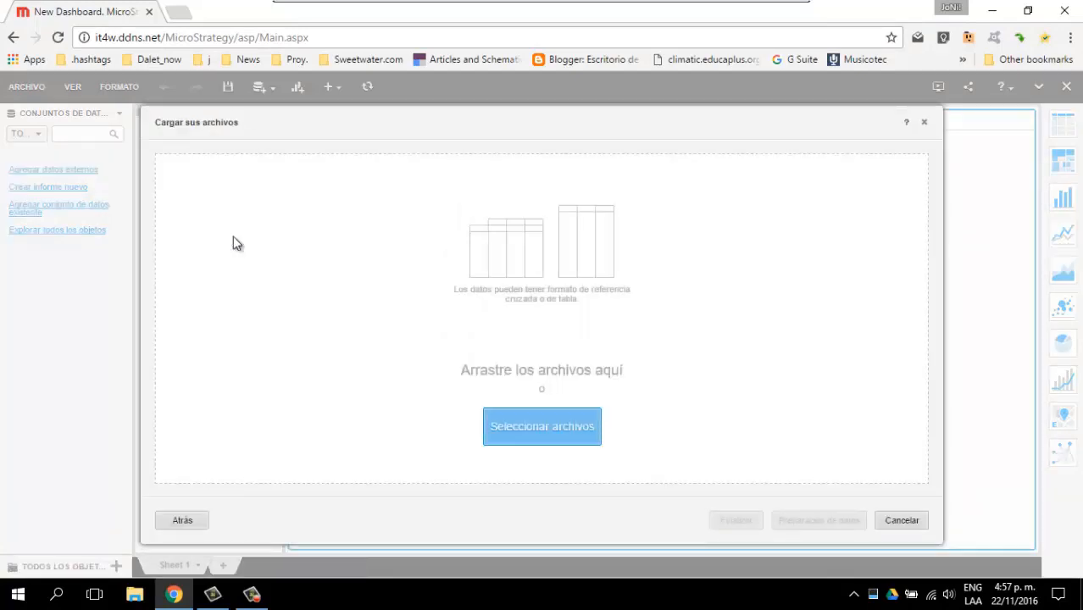
Choose Regional_Store_Performance.xlsx from the Intro To Analytics Reporting folder as the file to upload.
left_click(560, 430)
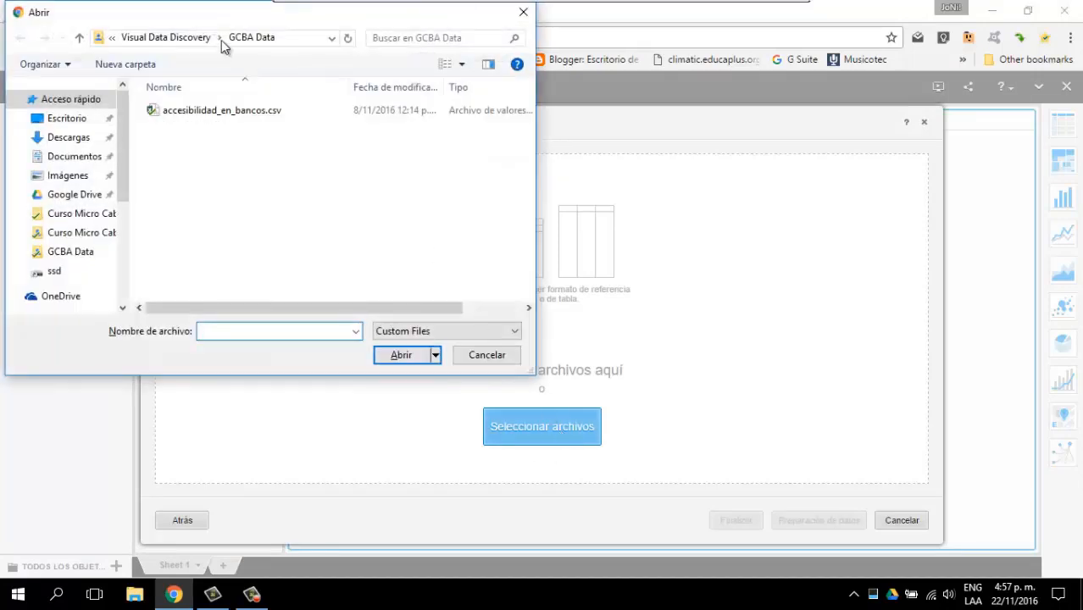
left_click(176, 39)
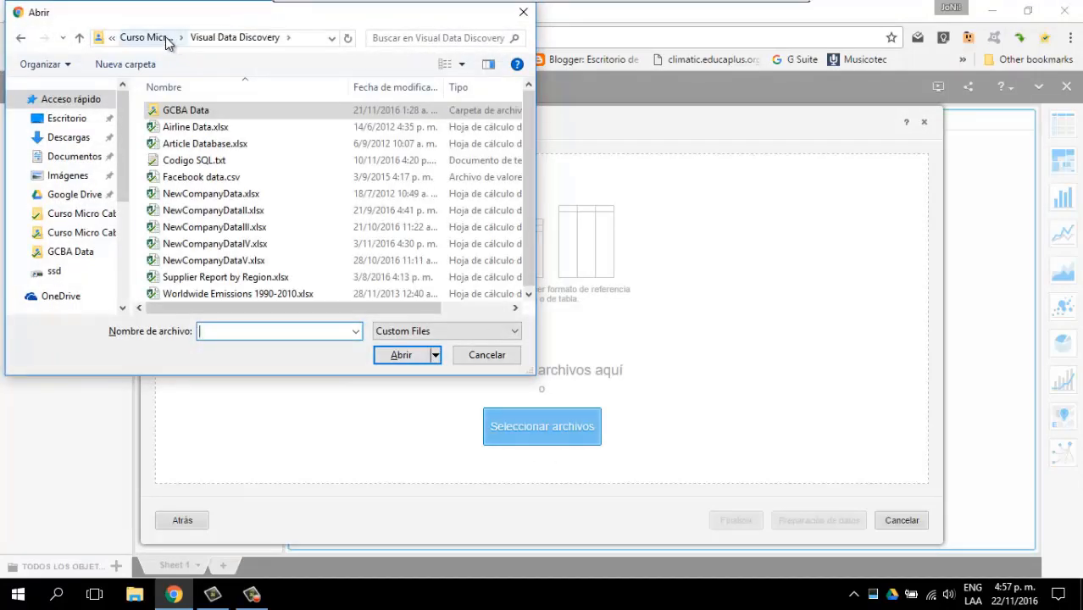
left_click(166, 39)
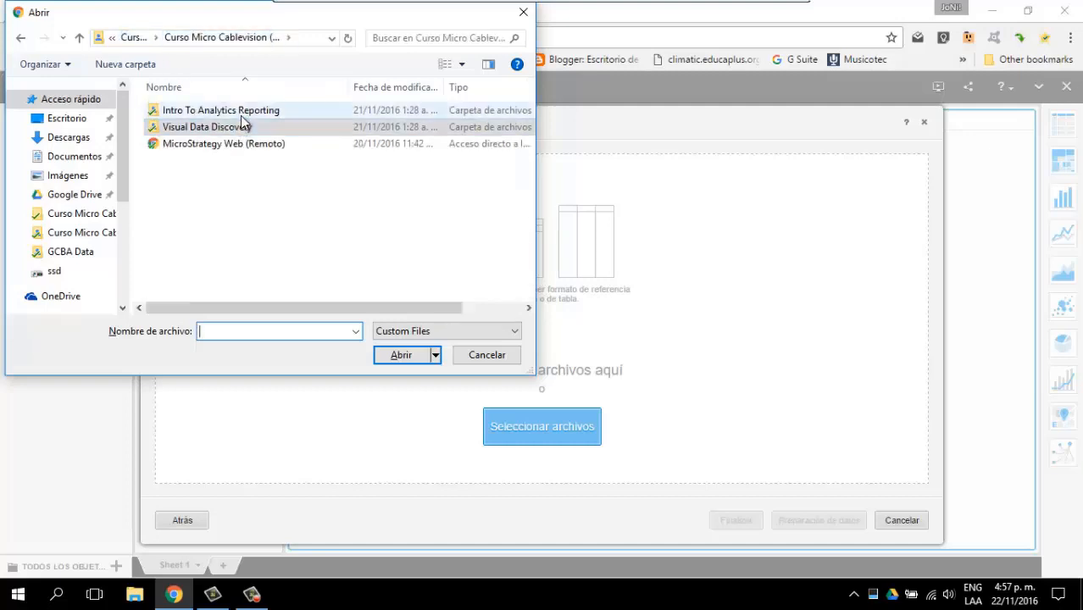
left_click(200, 115)
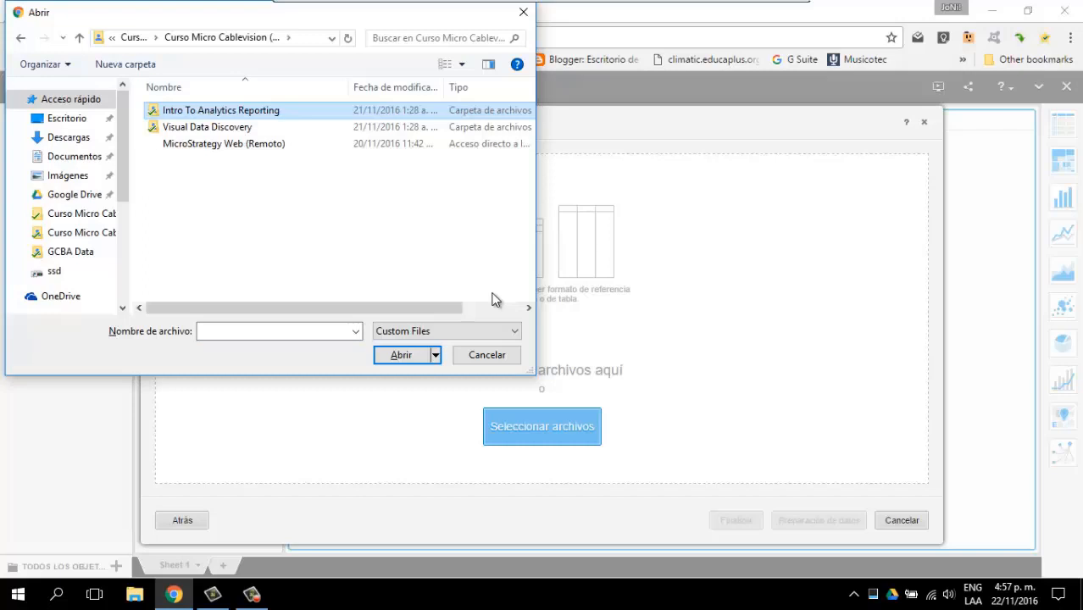
key("Return")
key("Down")
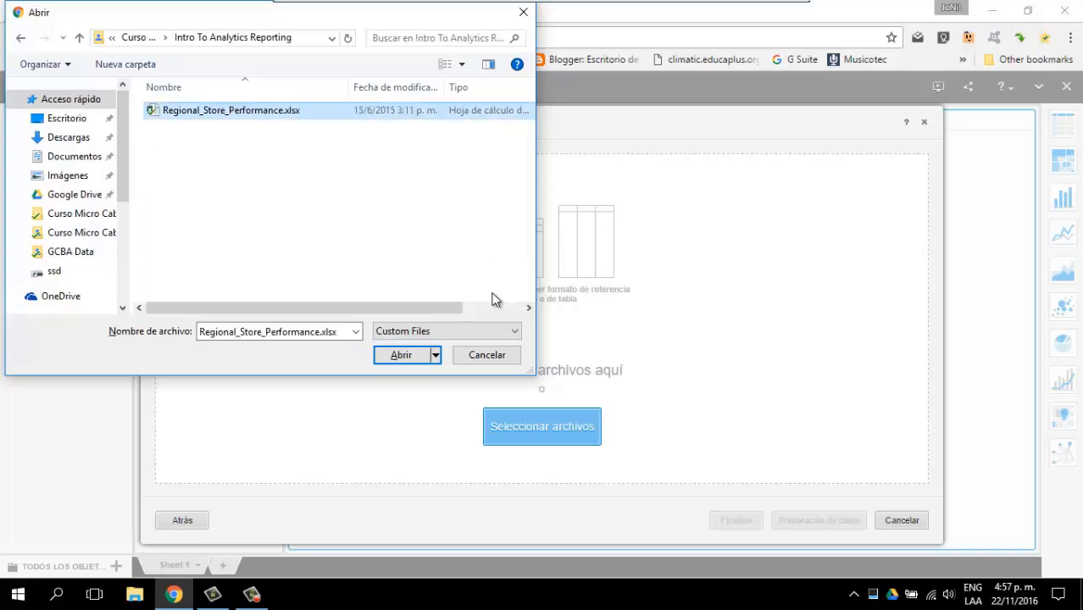
left_click(400, 356)
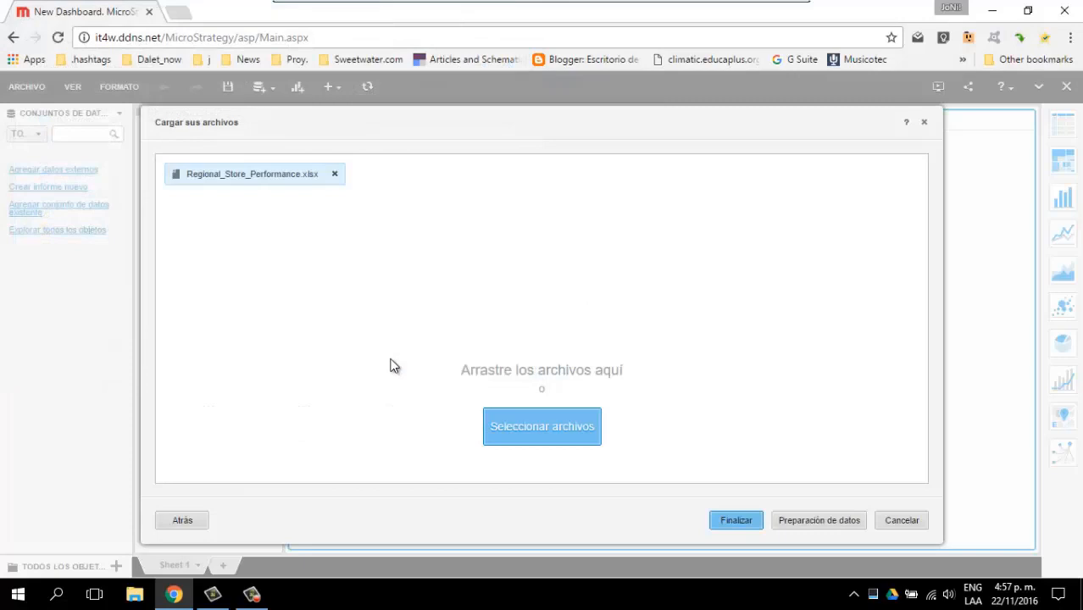
Open the uploaded workbook in data preparation, selecting Sheet1 instead of 3 Locations.
left_click(799, 526)
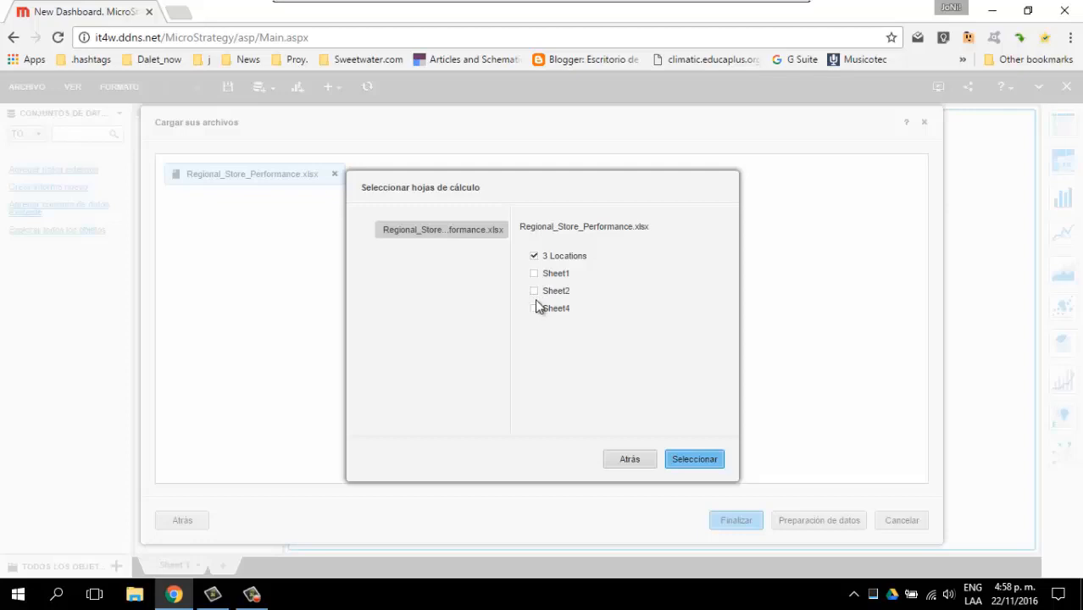
left_click(534, 256)
left_click(534, 274)
left_click(692, 460)
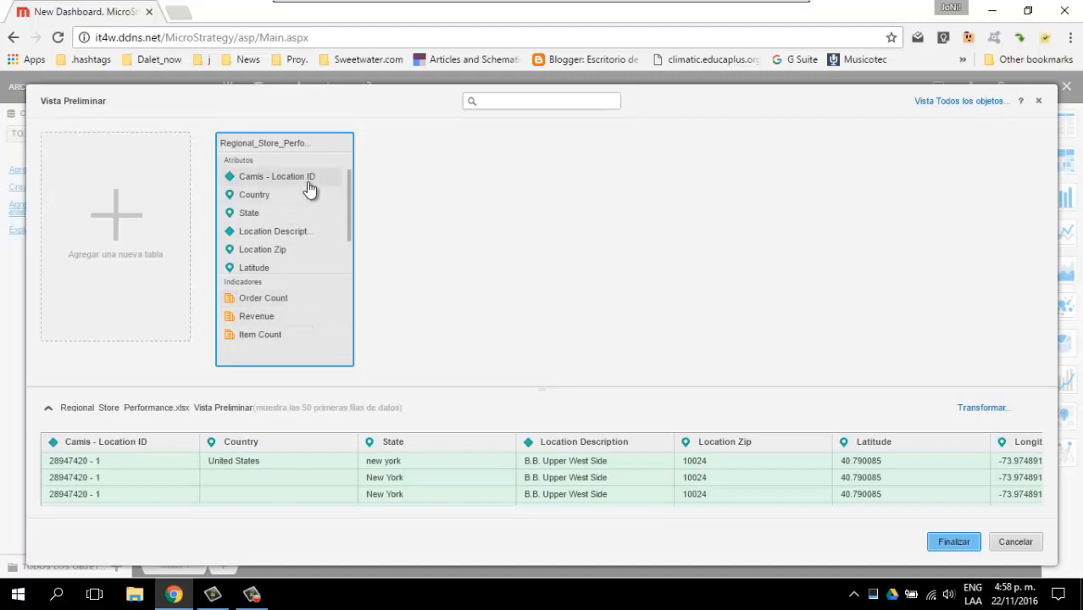
Review the attributes and metrics assigned to the Regional_Store_Performance table in the preview, from Camis - Location ID through Calendar Date.
scroll(281, 185, "down", 1)
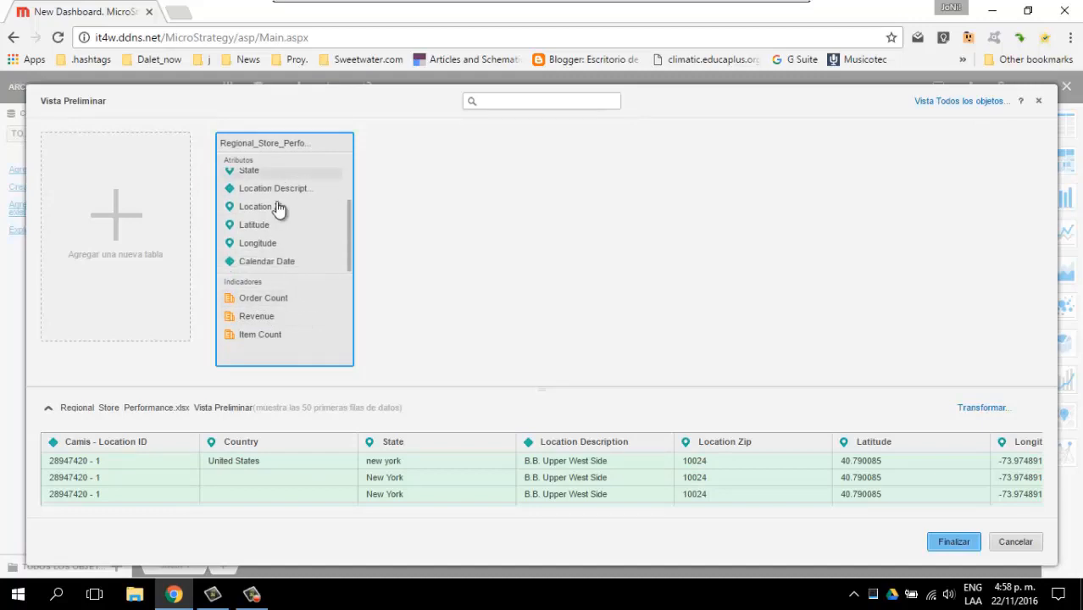
scroll(278, 262, "up", 1)
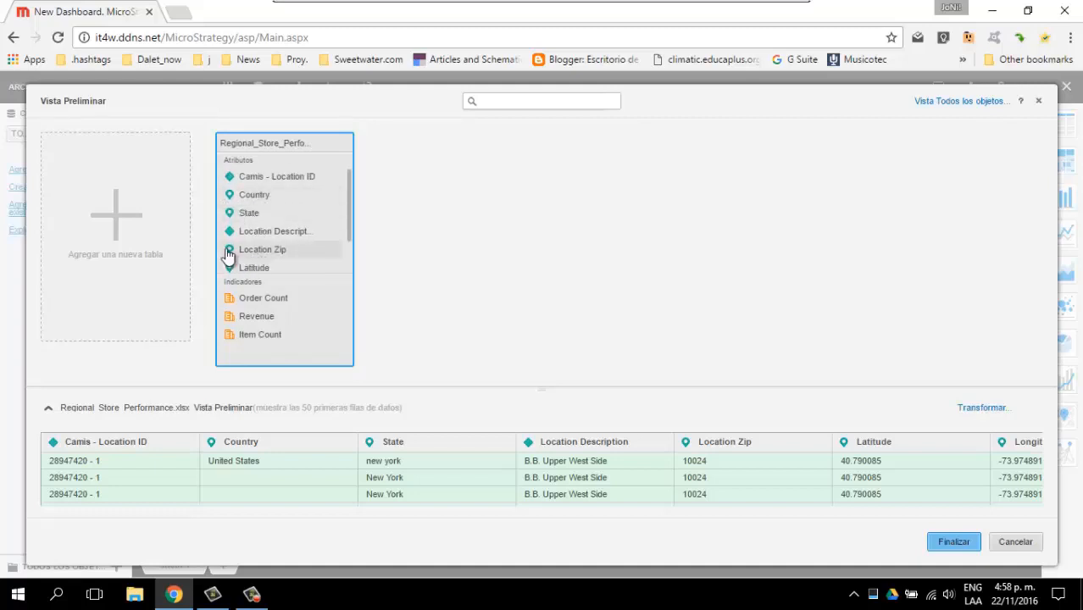
scroll(288, 258, "down", 1)
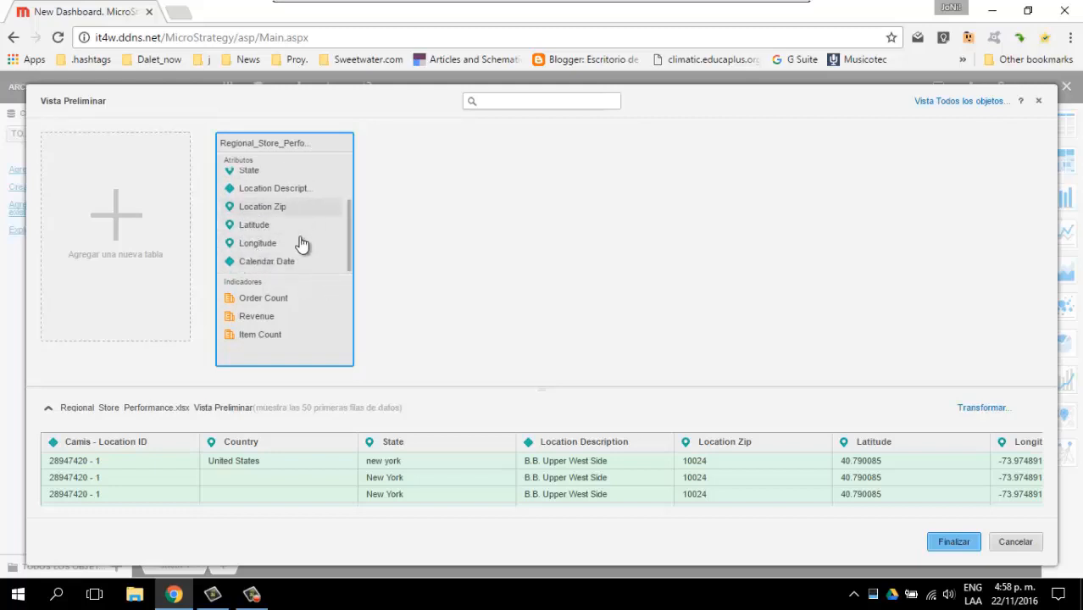
scroll(302, 234, "up", 1)
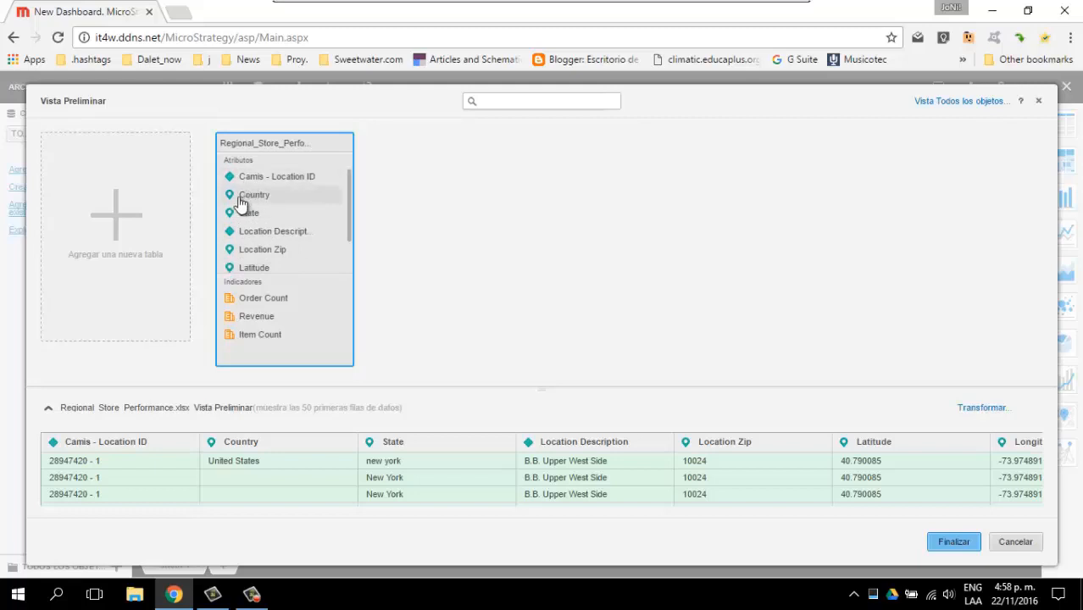
scroll(304, 212, "down", 1)
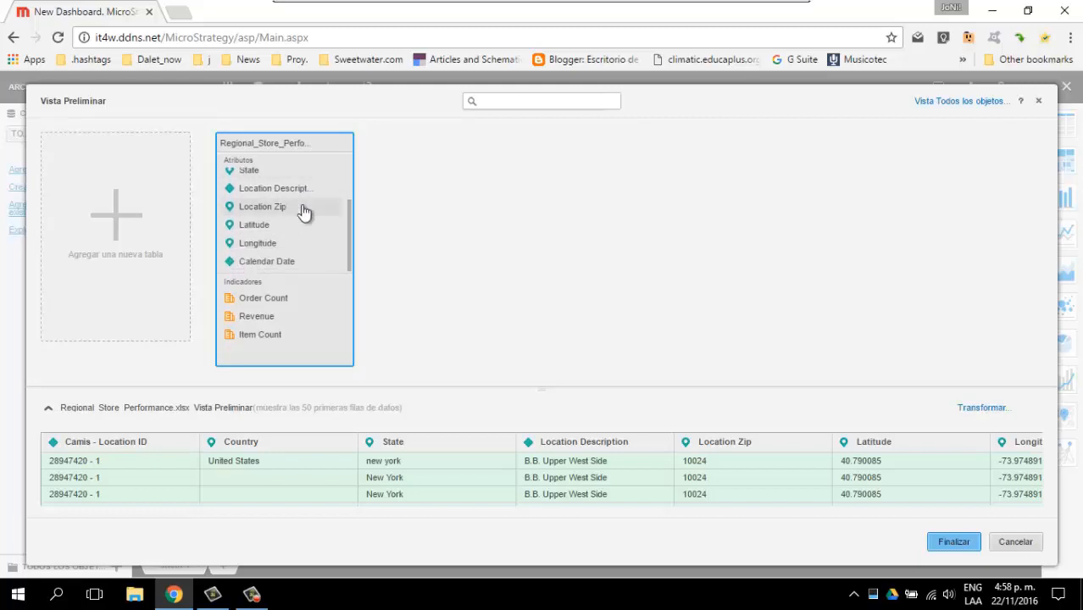
scroll(311, 268, "up", 1)
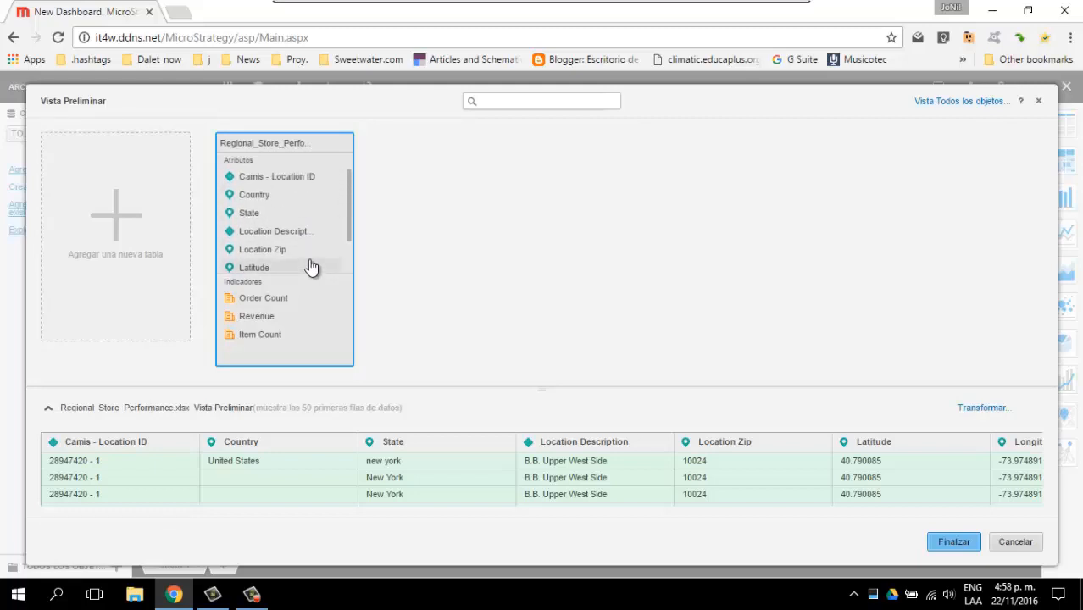
scroll(312, 266, "down", 1)
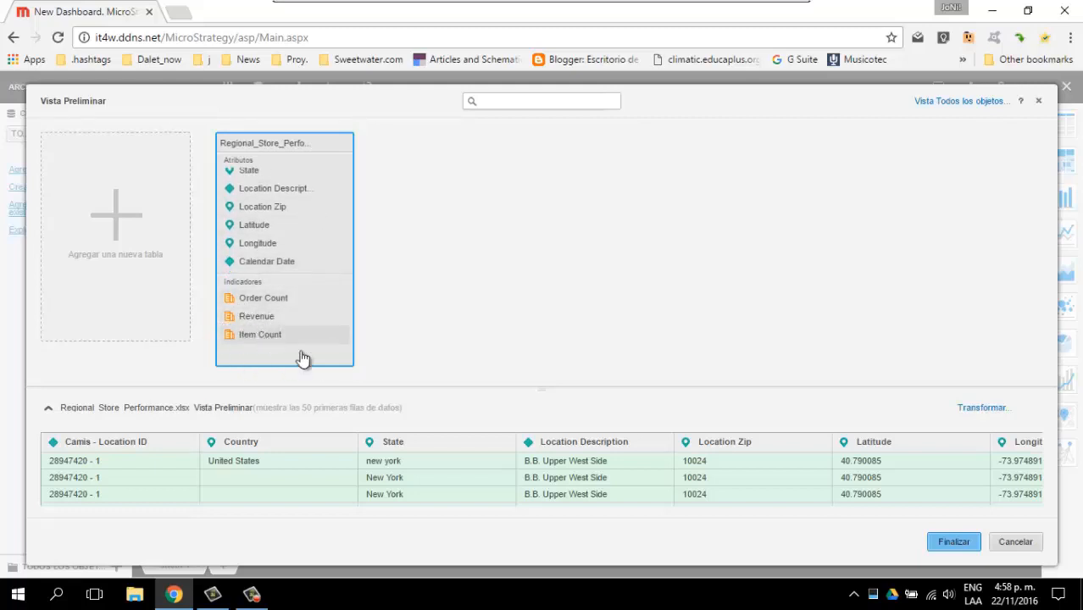
scroll(317, 250, "up", 1)
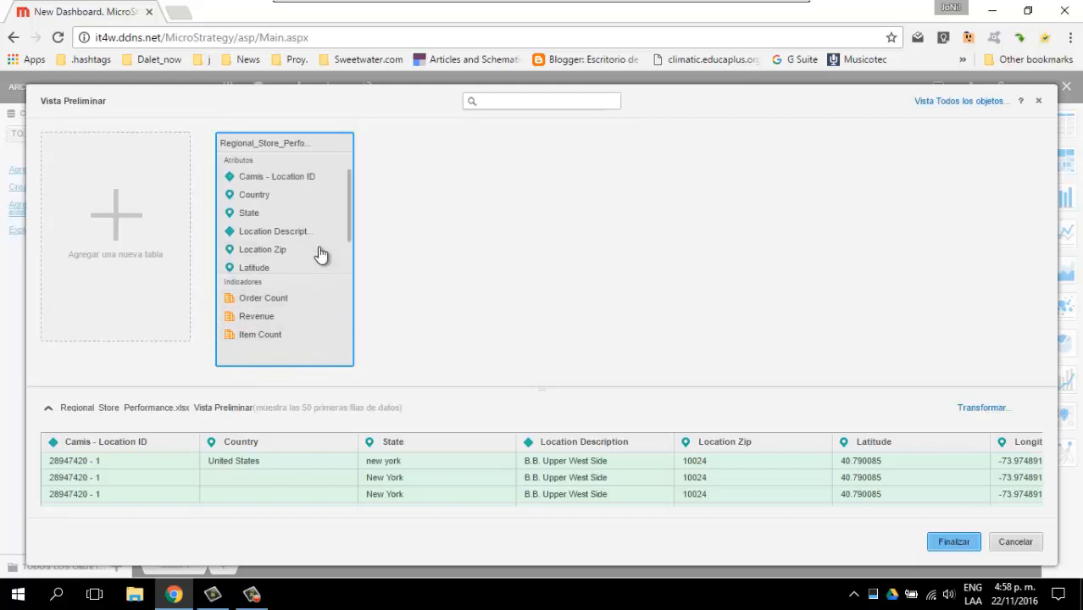
scroll(321, 251, "down", 1)
scroll(322, 253, "down", 1)
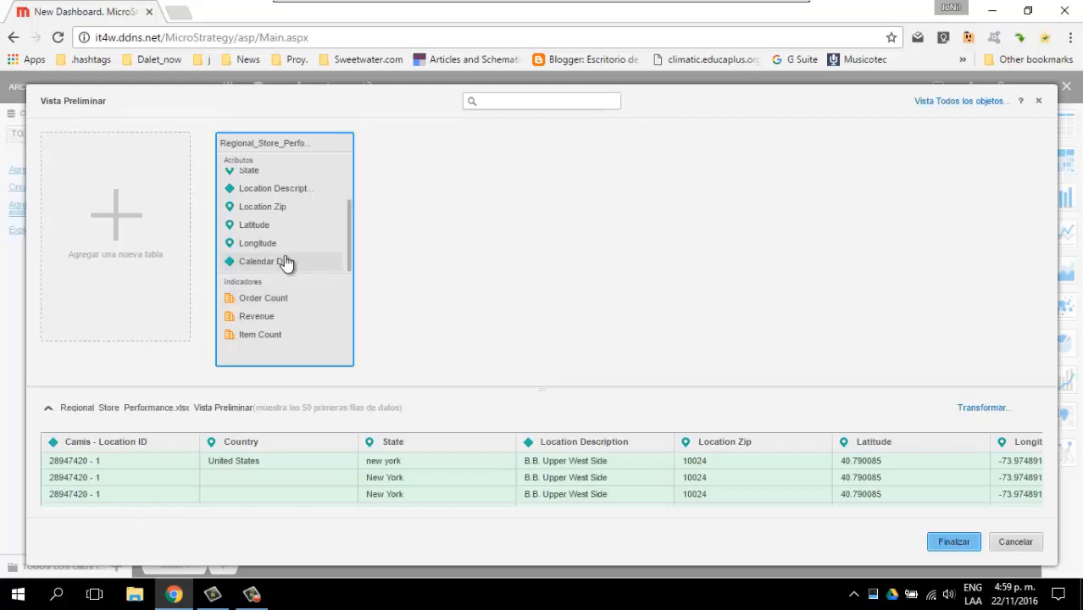
scroll(303, 252, "up", 2)
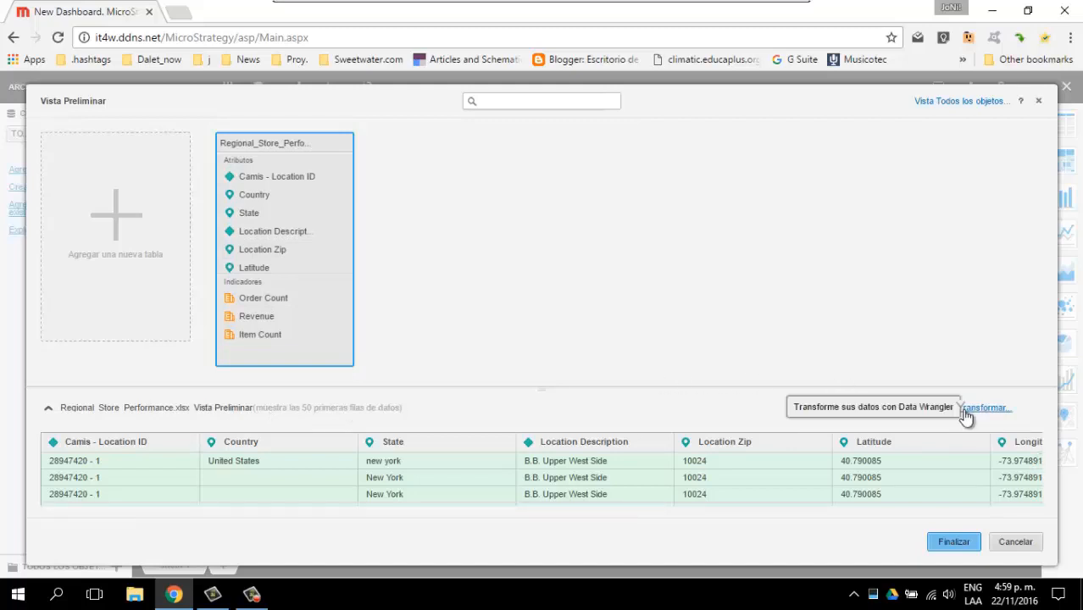
Open the data transformation for the table and split the Camis - Location ID column at the "-" separator.
left_click(982, 410)
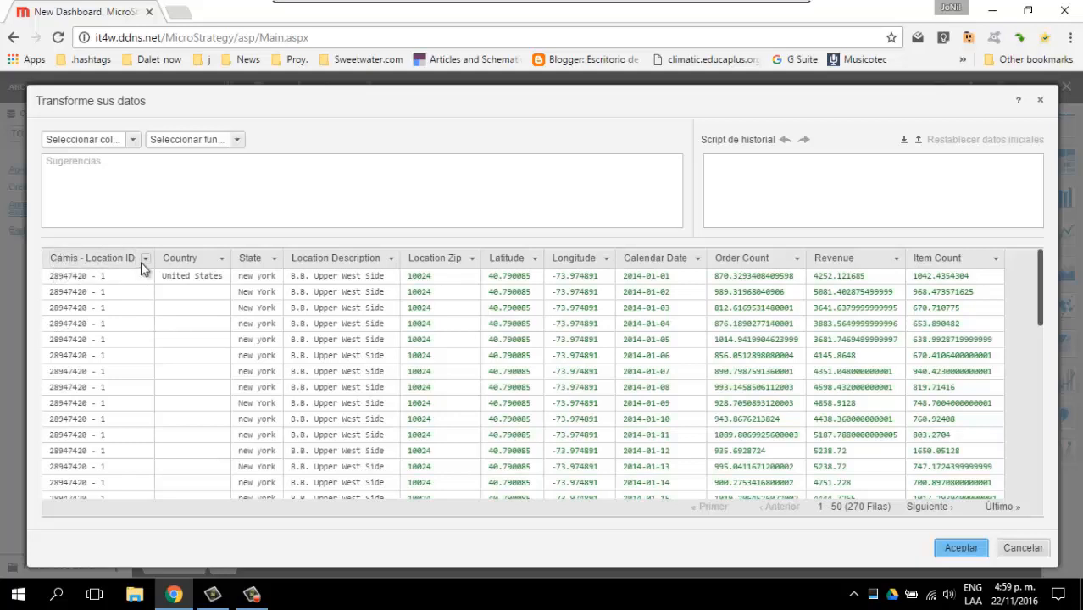
left_click(94, 309)
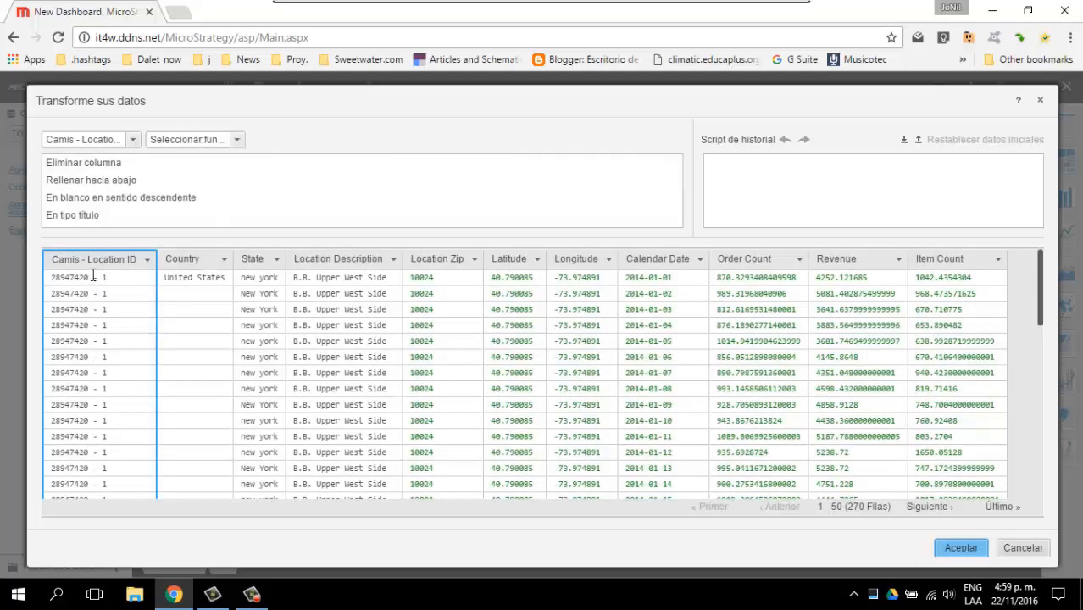
left_click_drag(93, 276, 97, 276)
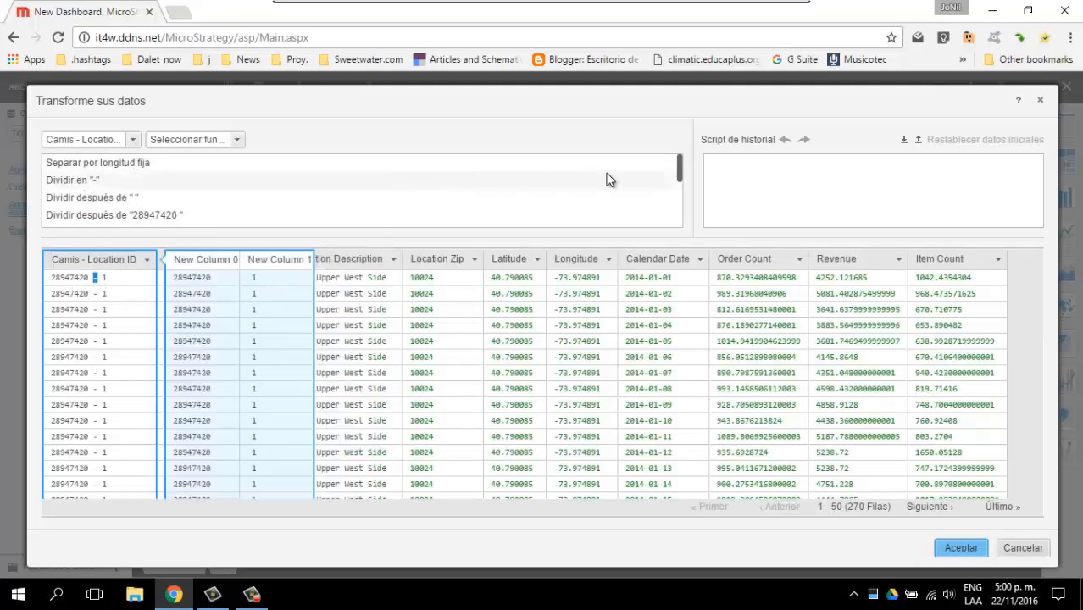
scroll(412, 195, "down", 5)
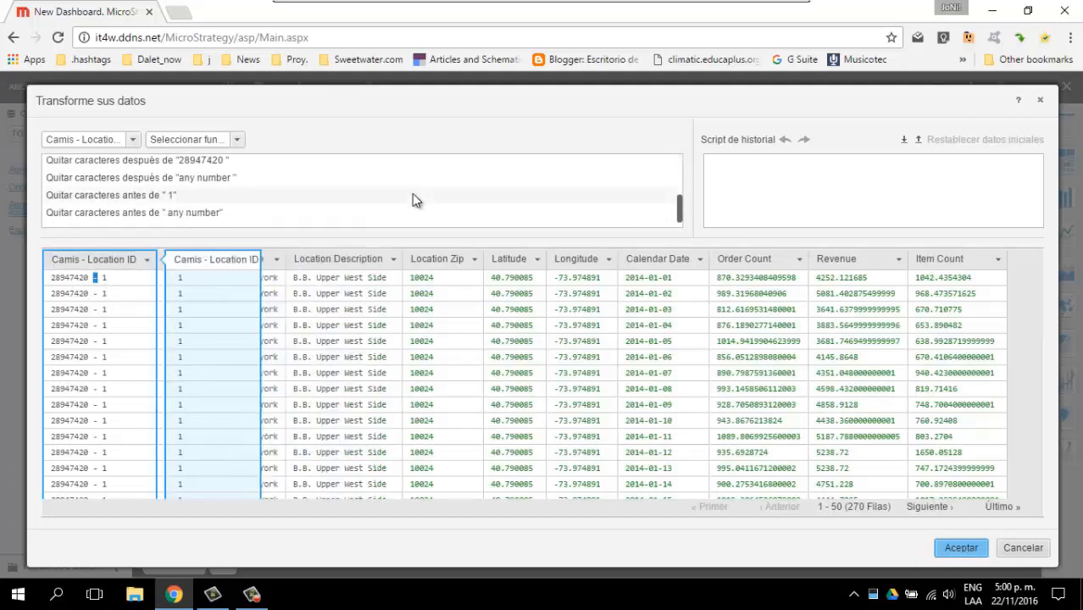
scroll(412, 200, "down", 2)
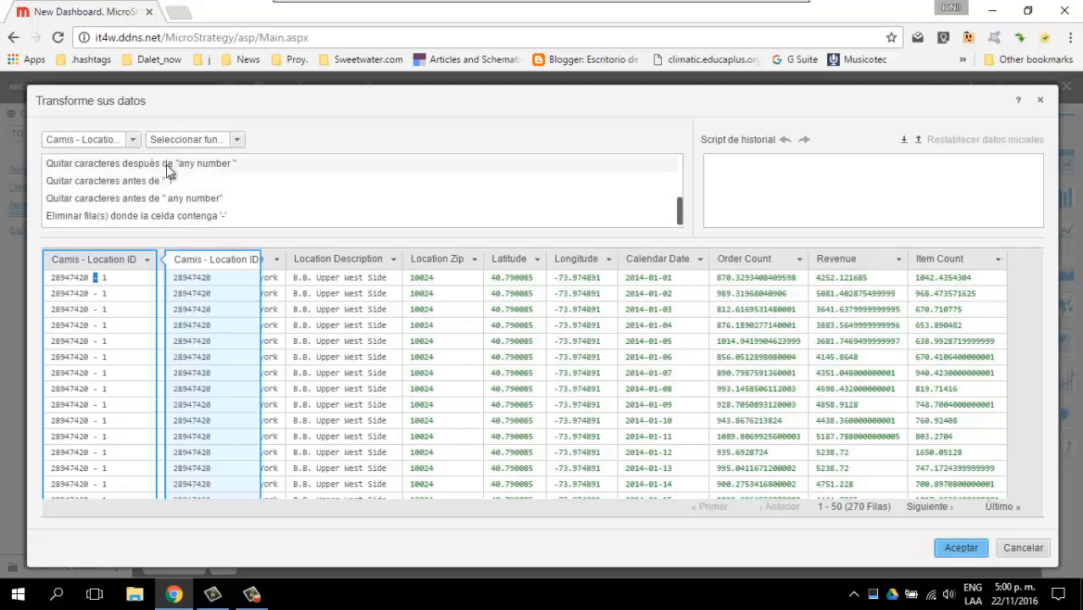
scroll(348, 201, "up", 5)
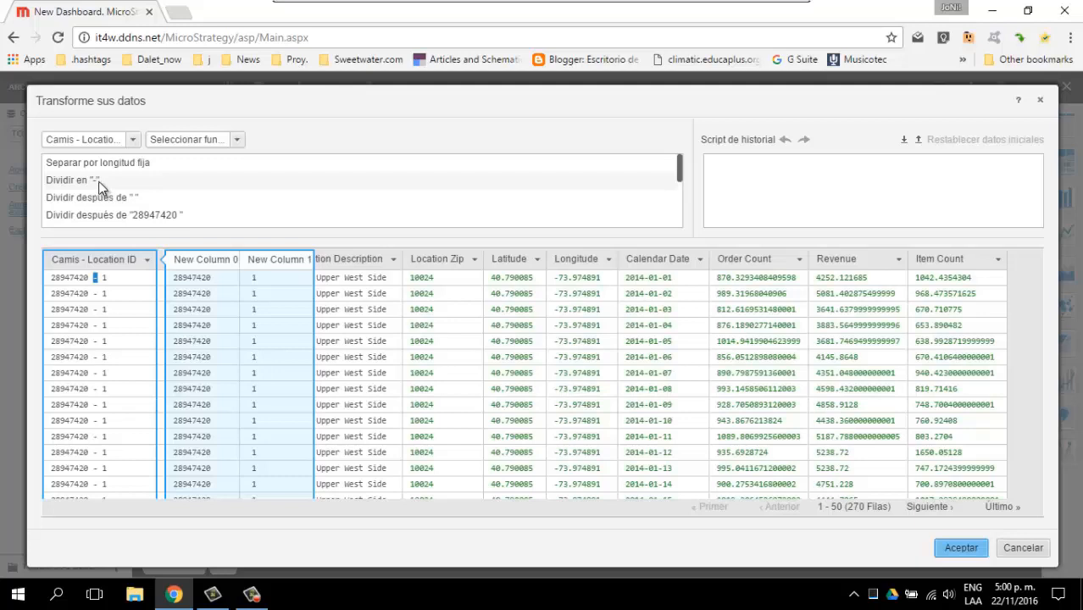
left_click(98, 182)
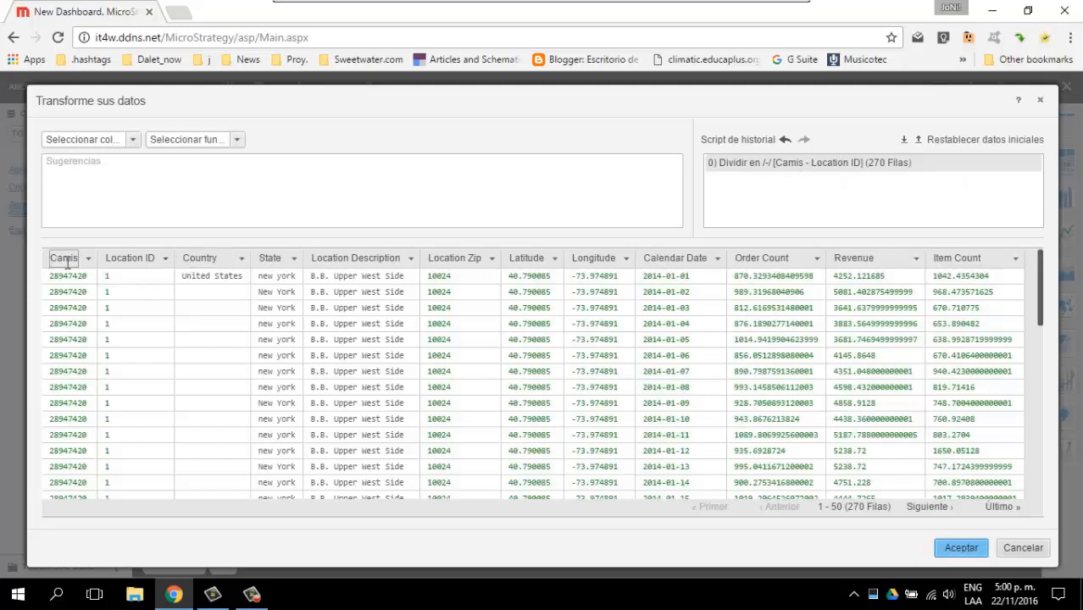
Fill the empty cells of the Country column downward with Rellenar hacia abajo.
left_click(210, 278)
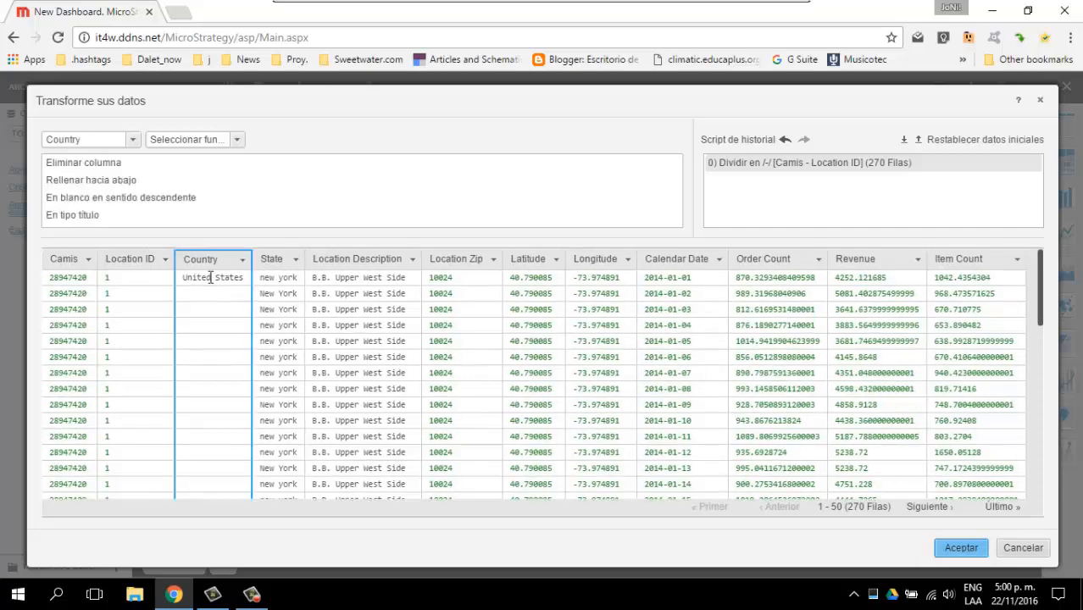
scroll(220, 343, "down", 4)
scroll(219, 342, "down", 2)
scroll(218, 340, "up", 6)
left_click(82, 183)
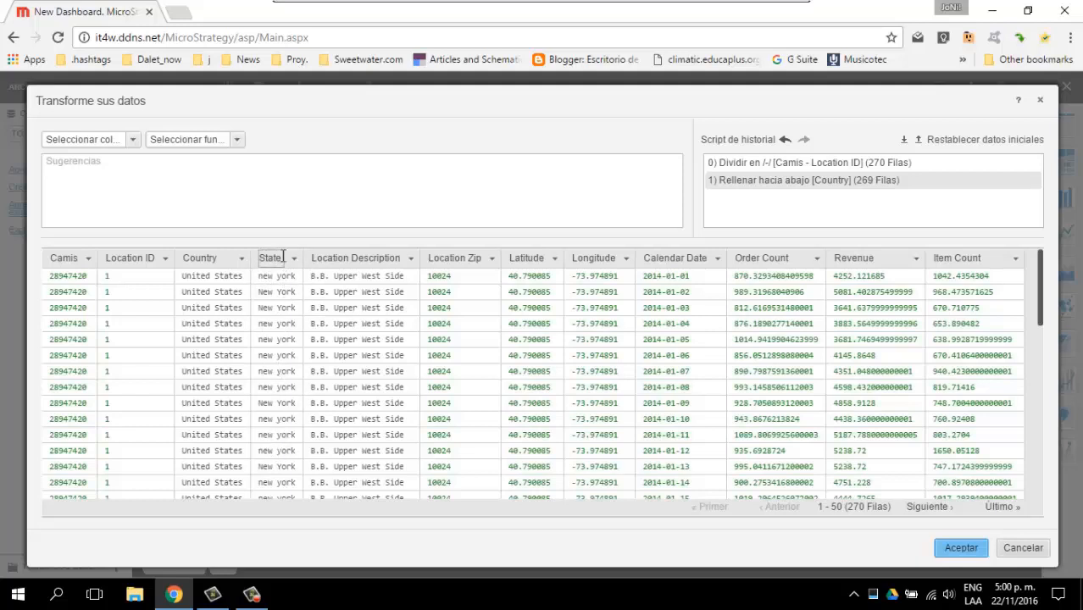
Convert the values of the State column to title case with the En tipo título function.
left_click(255, 265)
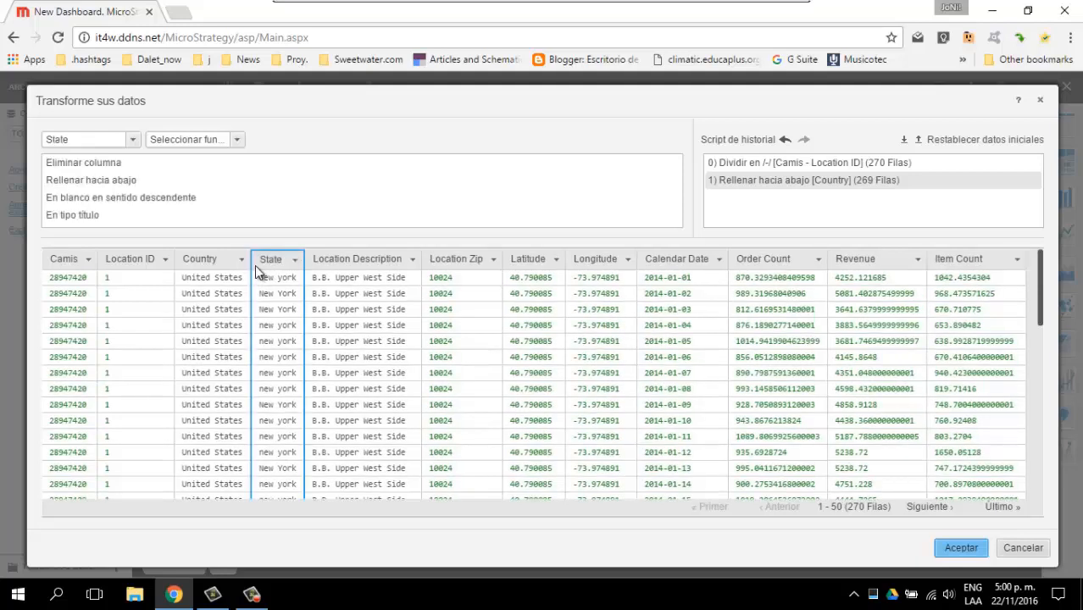
left_click(241, 141)
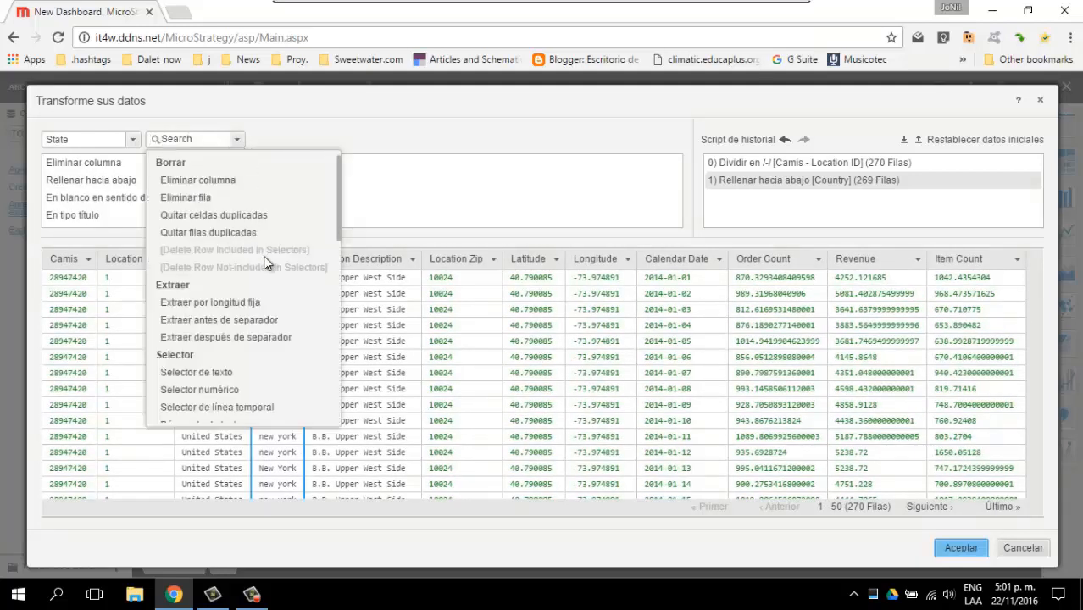
scroll(265, 263, "down", 2)
scroll(265, 263, "down", 3)
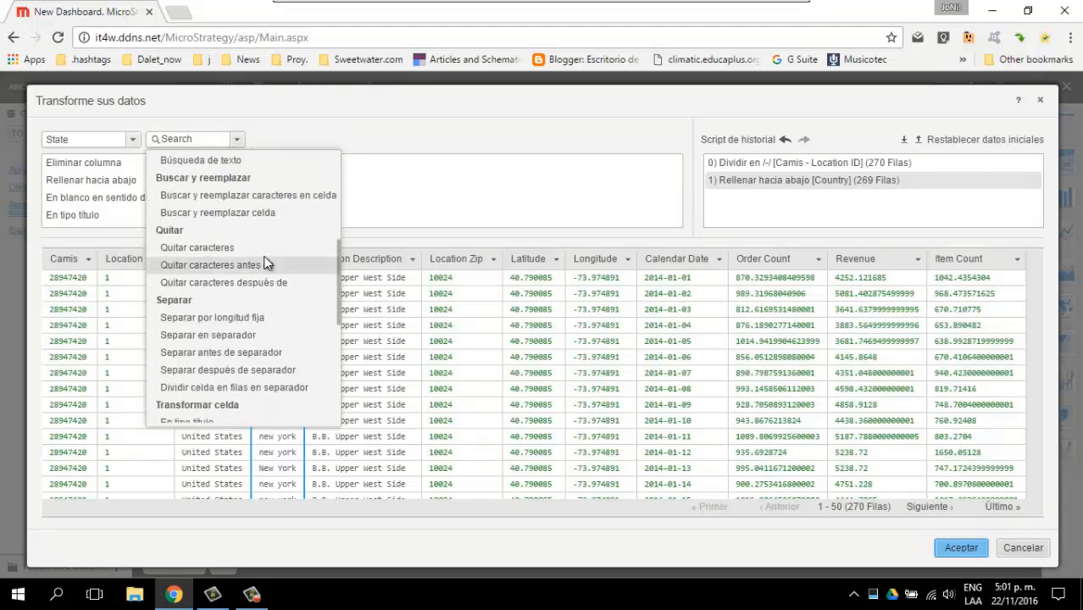
scroll(266, 263, "down", 3)
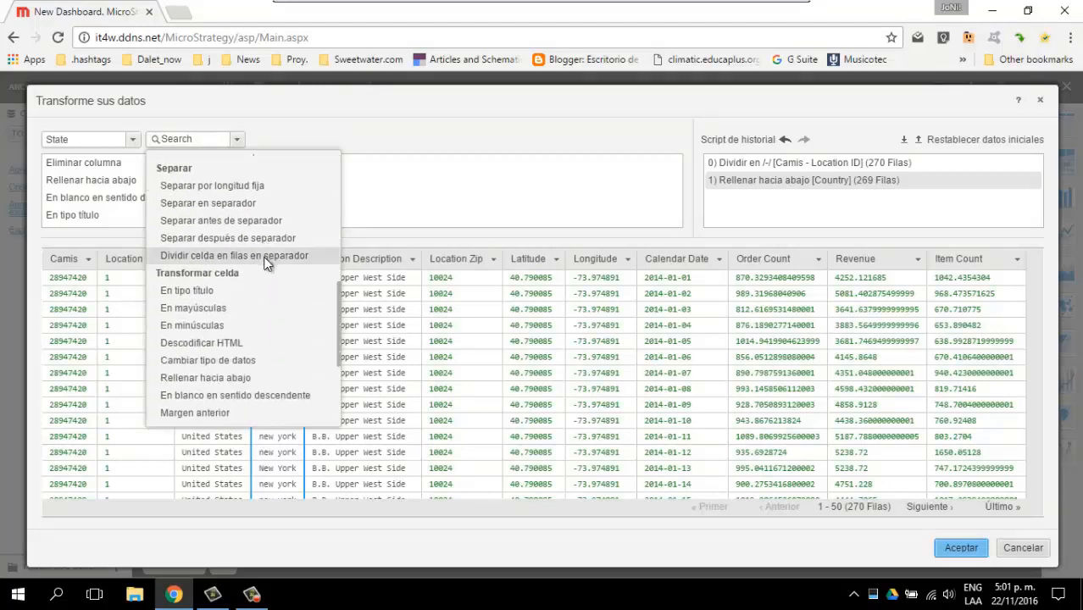
left_click(203, 292)
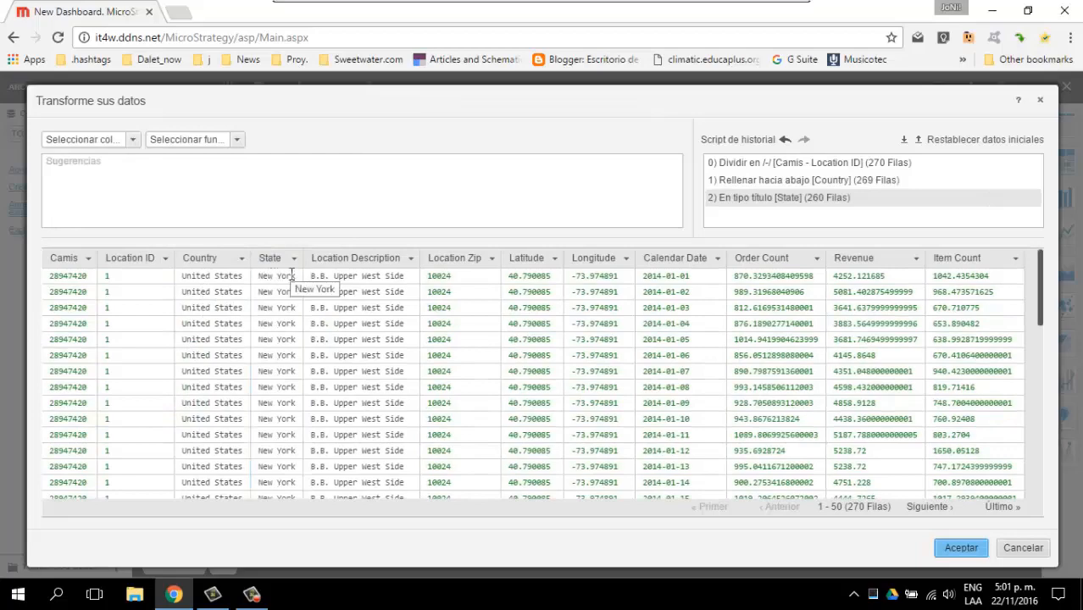
Check the cleaned rows, accept the transformations and finalize the import of the Regional_Store_Performance table.
scroll(407, 301, "down", 2)
scroll(407, 308, "down", 8)
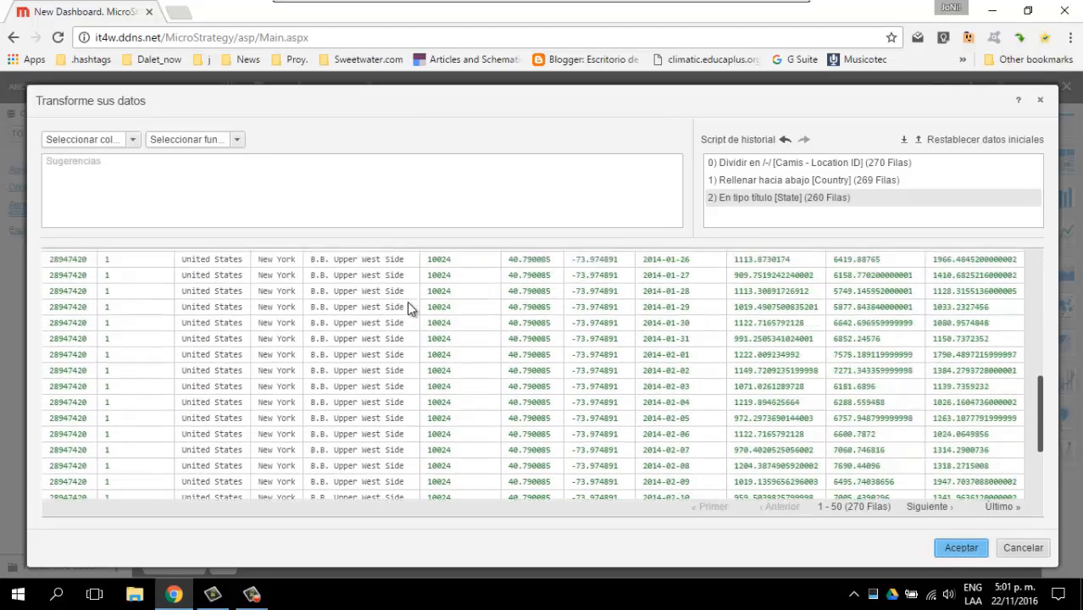
scroll(407, 307, "up", 10)
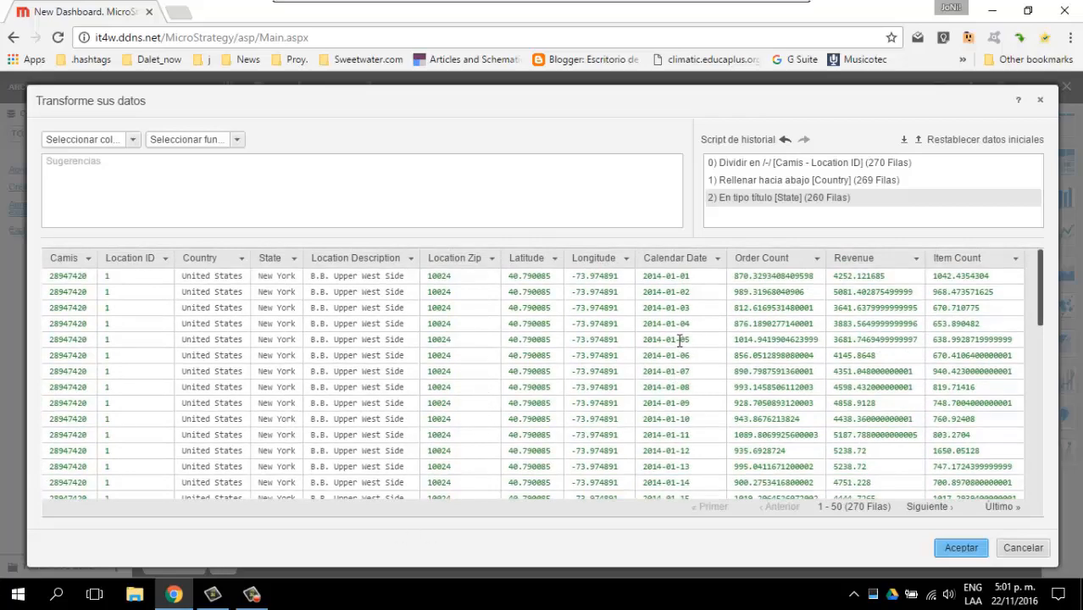
scroll(679, 340, "down", 10)
scroll(678, 344, "up", 10)
left_click(960, 549)
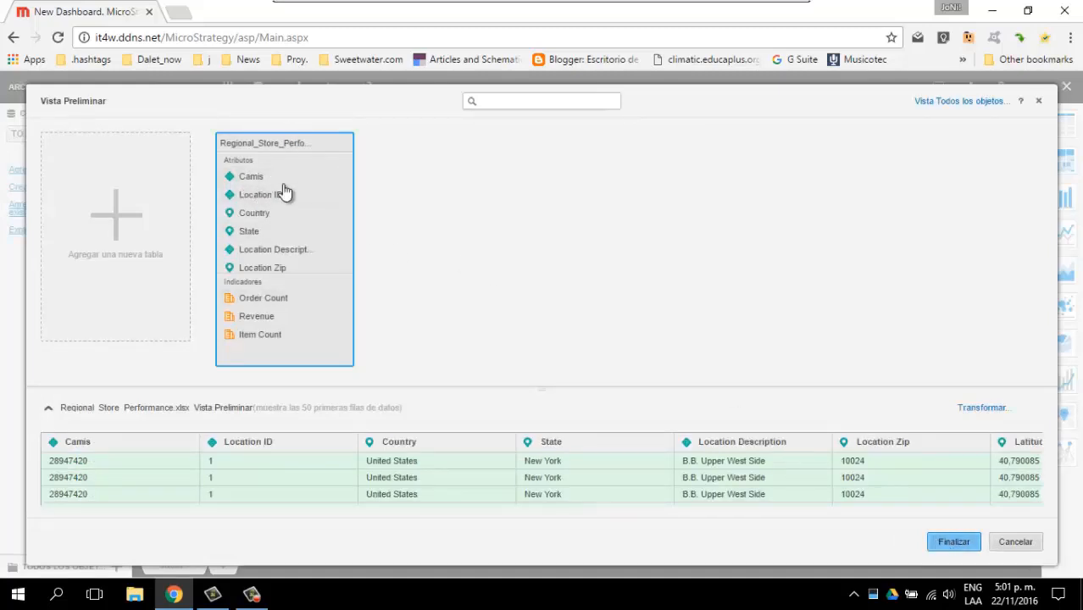
scroll(309, 256, "down", 3)
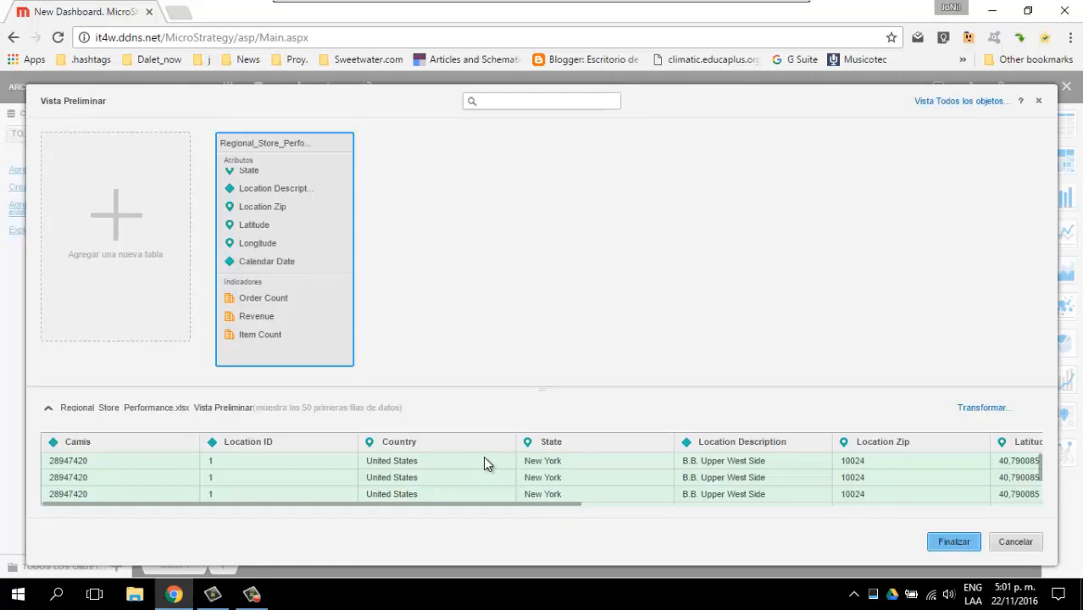
left_click_drag(495, 505, 431, 496)
left_click(954, 542)
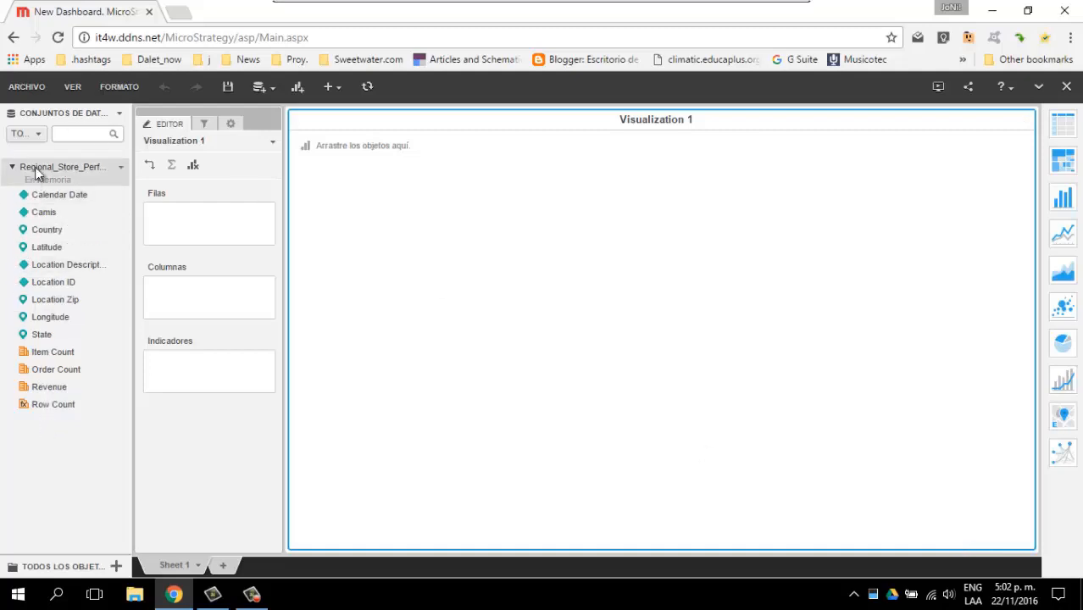
Make Visualization 1 an Esri map that plots the stores by the Latitude and Longitude attributes.
left_click(1063, 413)
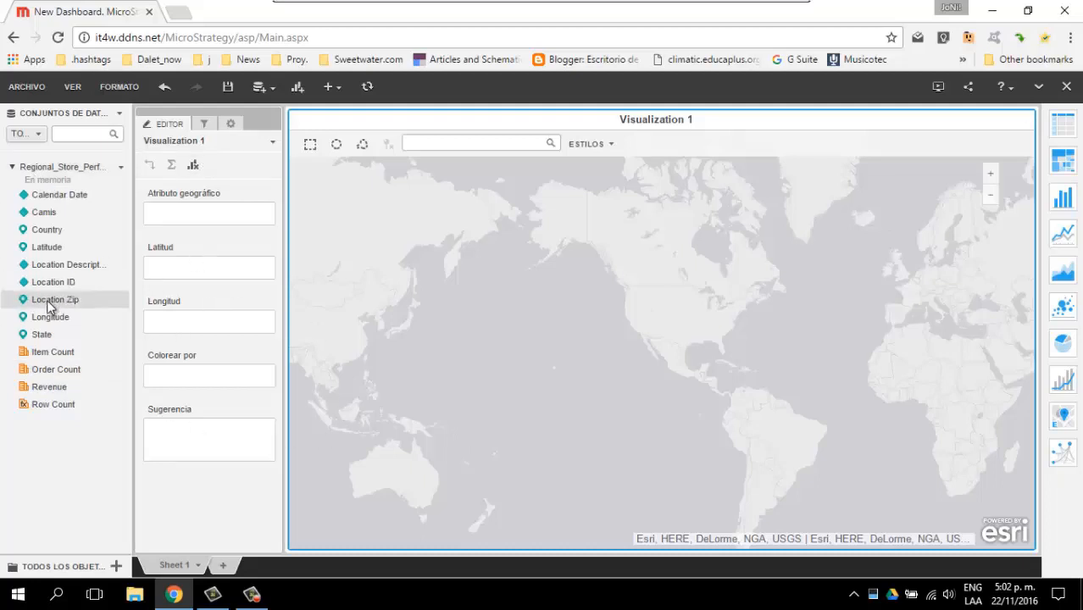
double_click(42, 250)
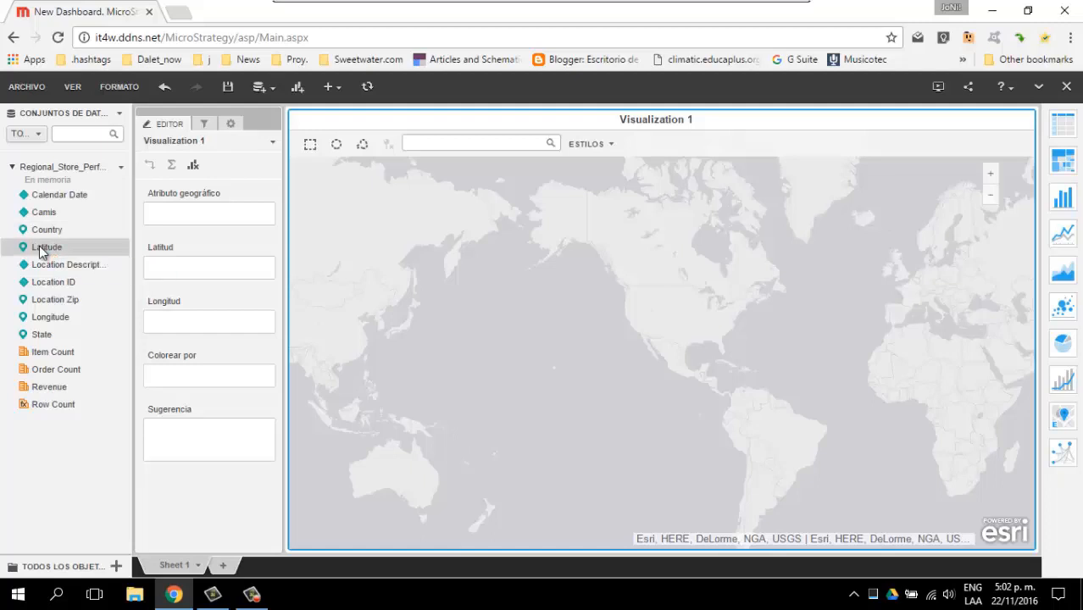
double_click(60, 327)
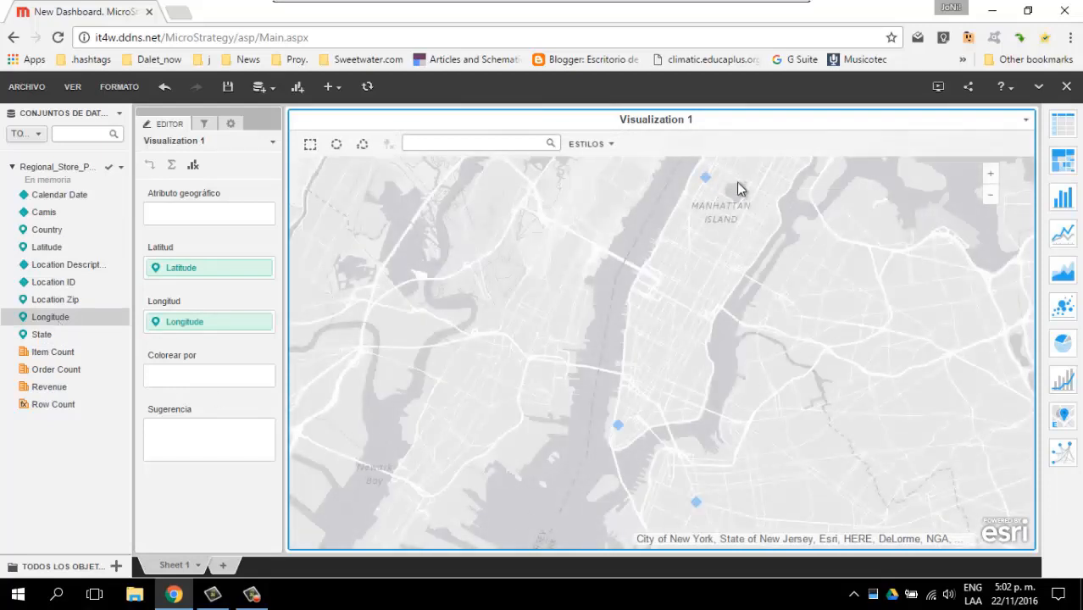
mouse_move(705, 183)
mouse_move(699, 509)
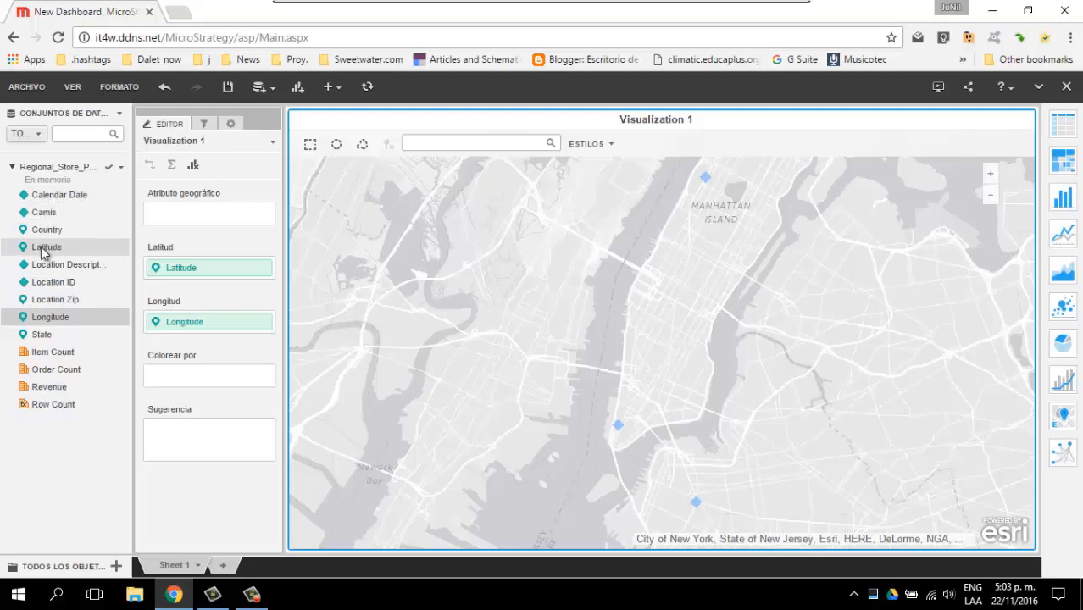
Try State as the map's Sugerencia attribute, check a store marker, and remove it again.
left_click_drag(46, 340, 178, 449)
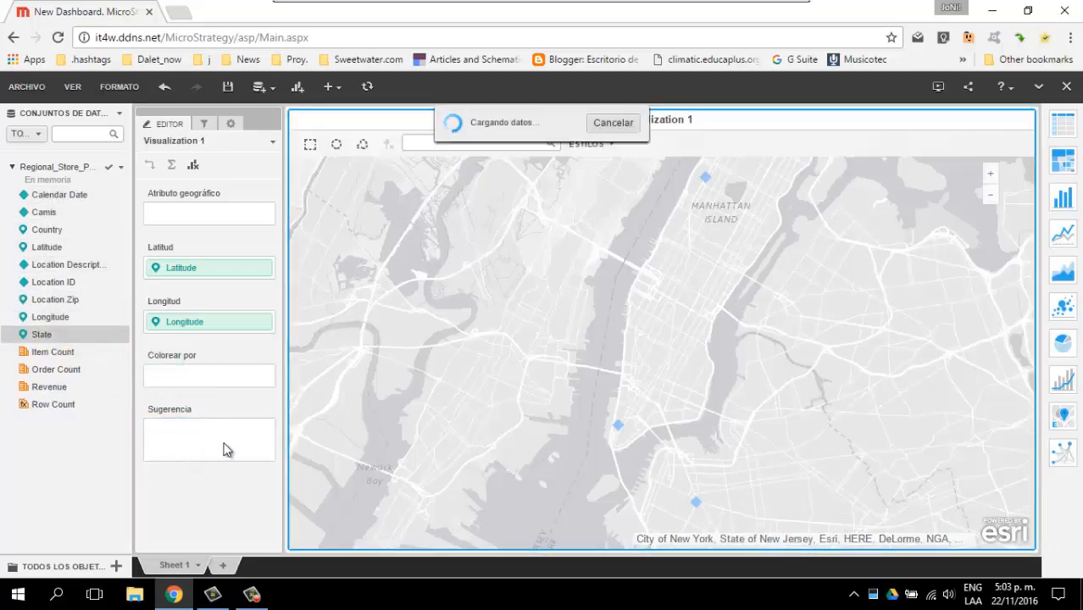
mouse_move(695, 507)
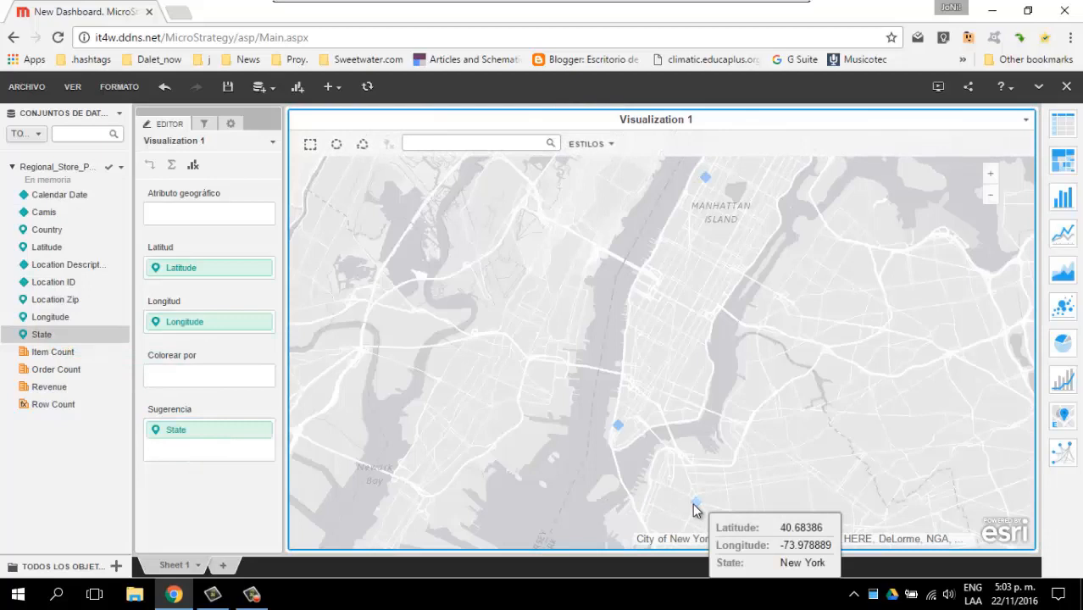
left_click_drag(205, 431, 54, 331)
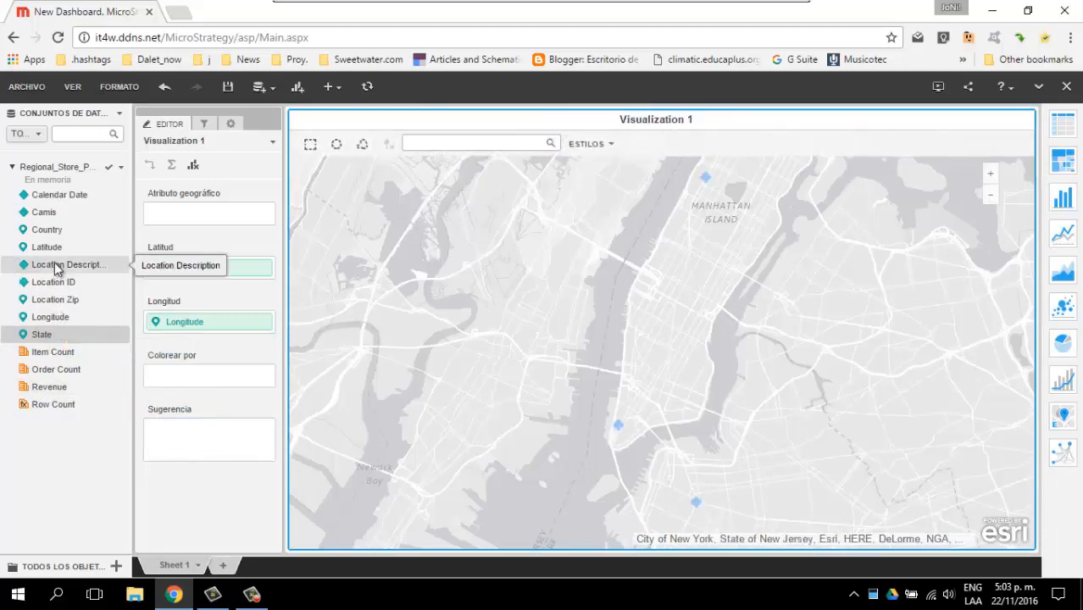
Add Location Description to the map's Sugerencia and check it on the store markers.
left_click_drag(56, 269, 213, 448)
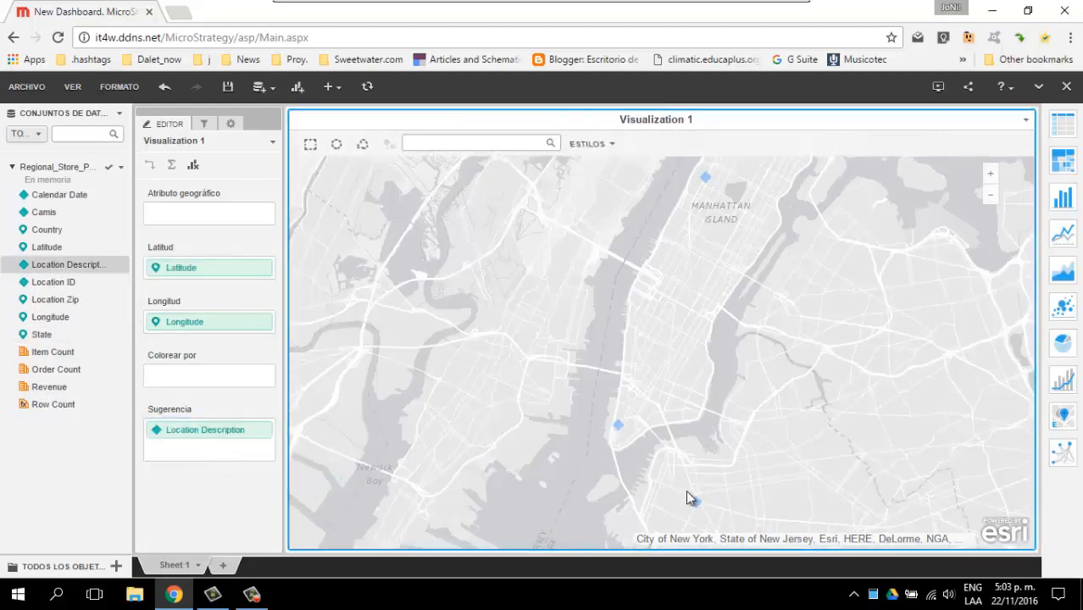
mouse_move(699, 509)
mouse_move(618, 428)
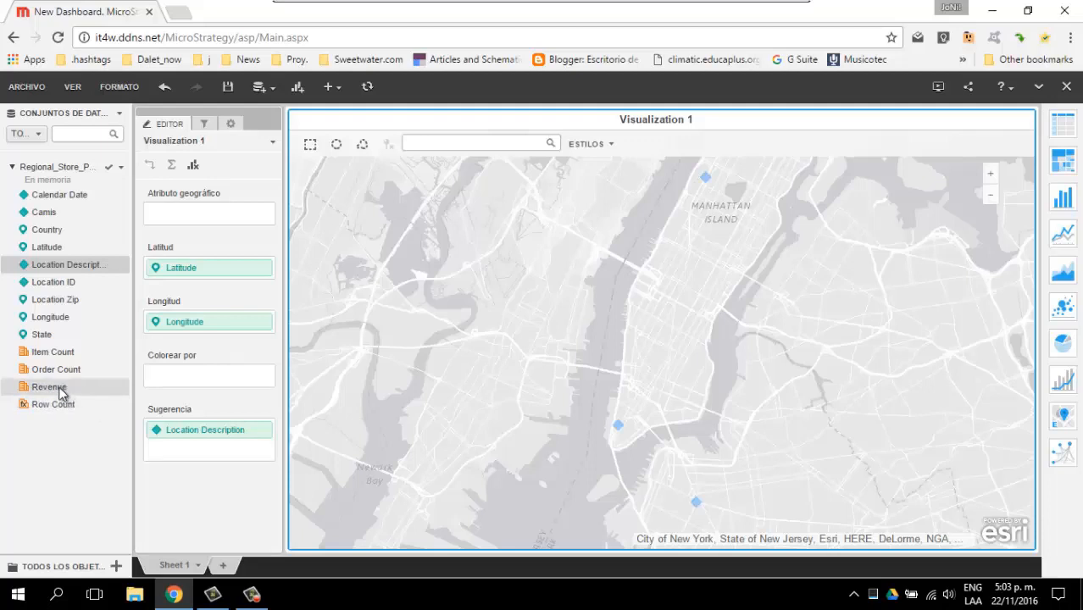
Color the map markers by Revenue, using the Rojo-Amarillo-Verde color scheme for its thresholds.
left_click_drag(59, 390, 187, 377)
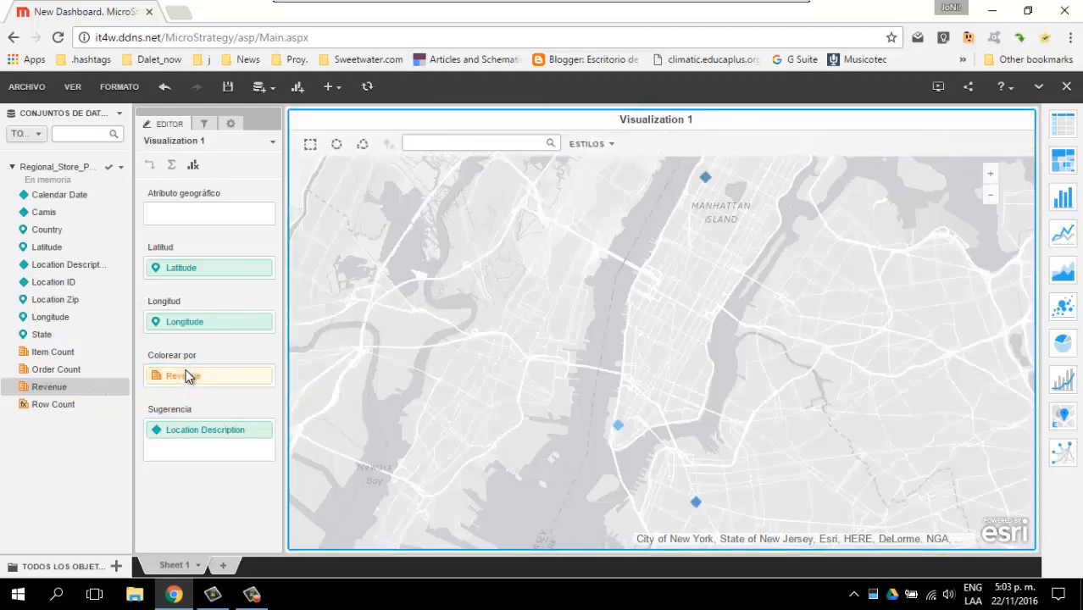
right_click(240, 379)
left_click(288, 473)
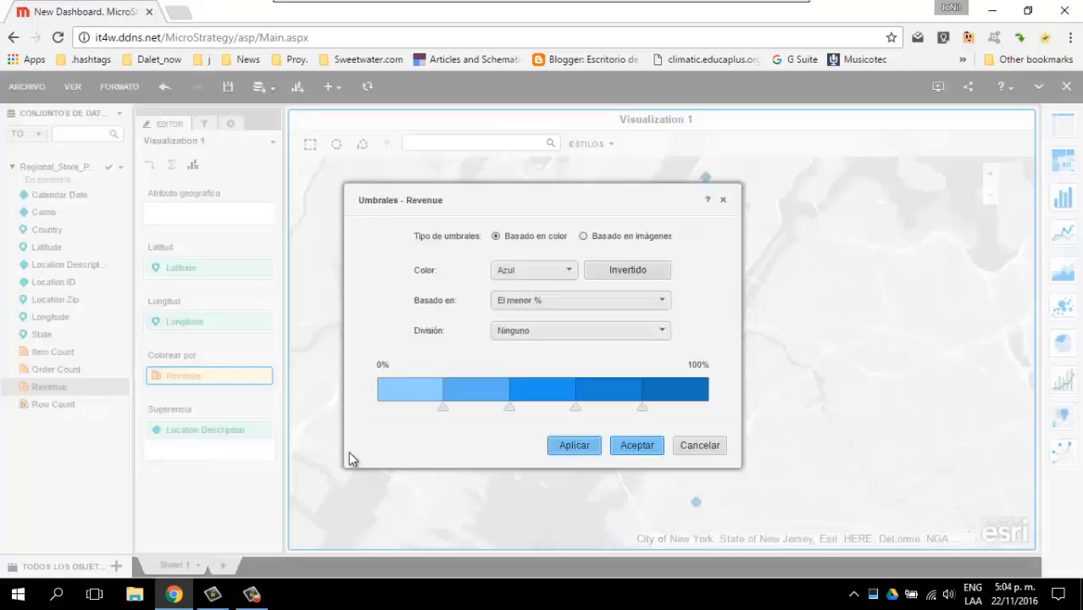
left_click(571, 271)
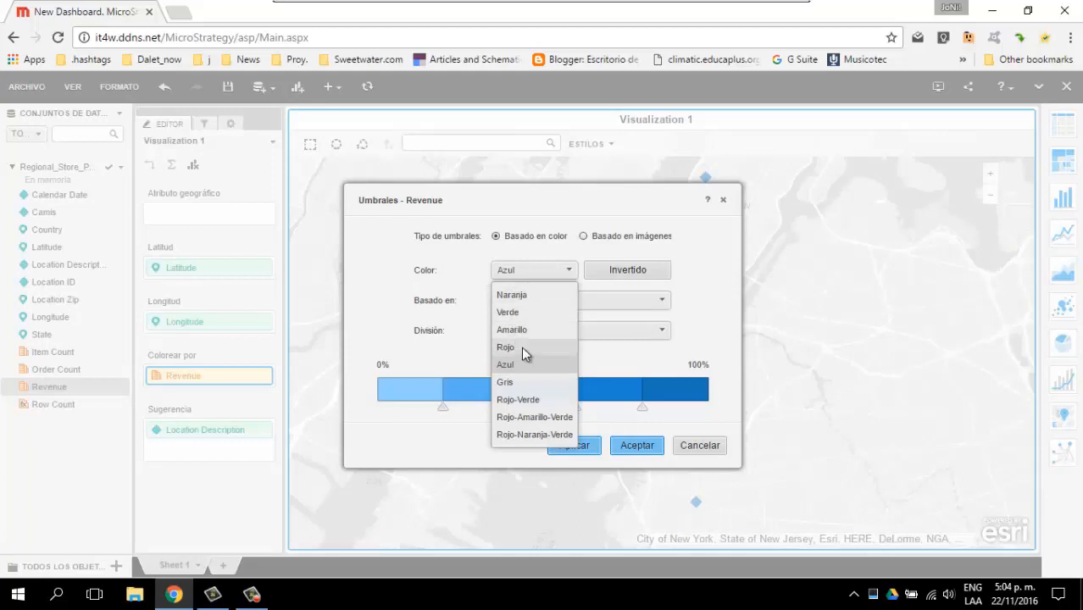
left_click(524, 417)
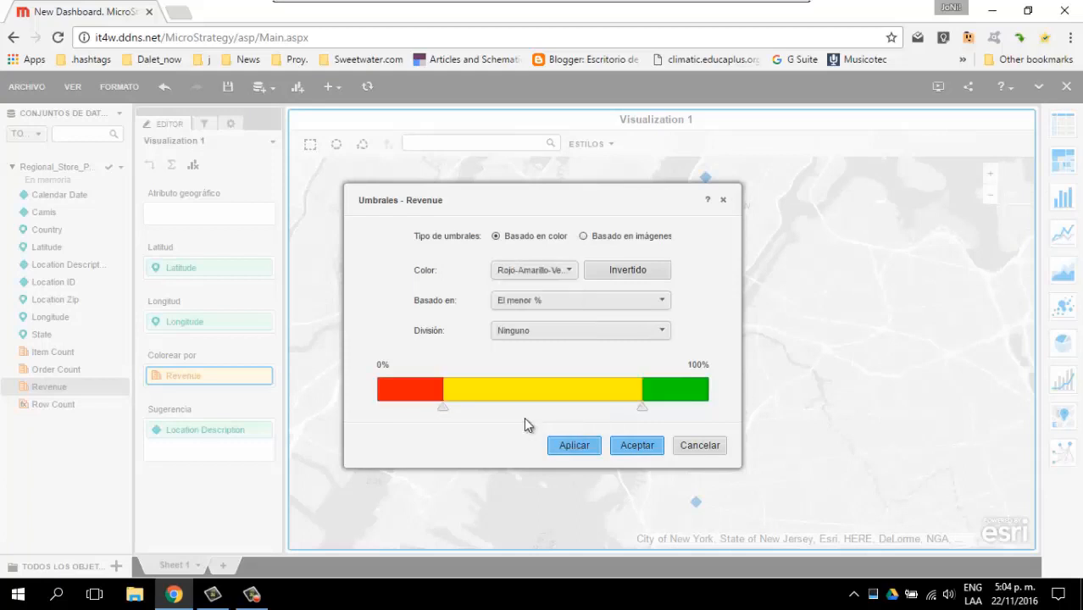
left_click(636, 445)
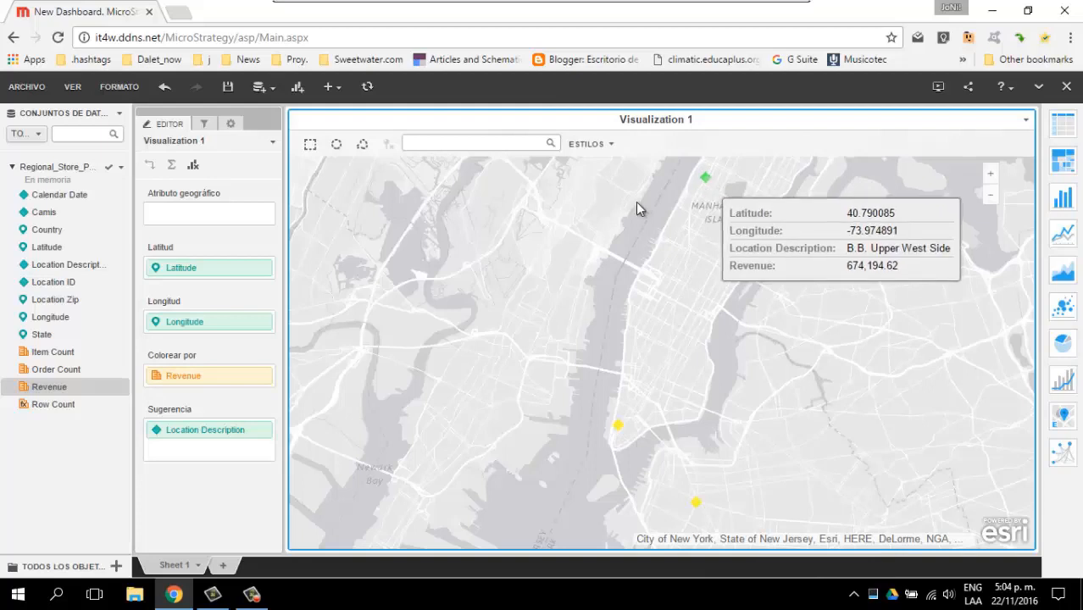
Set the number format of the Revenue metric to Moneda and check it on the store markers.
right_click(49, 392)
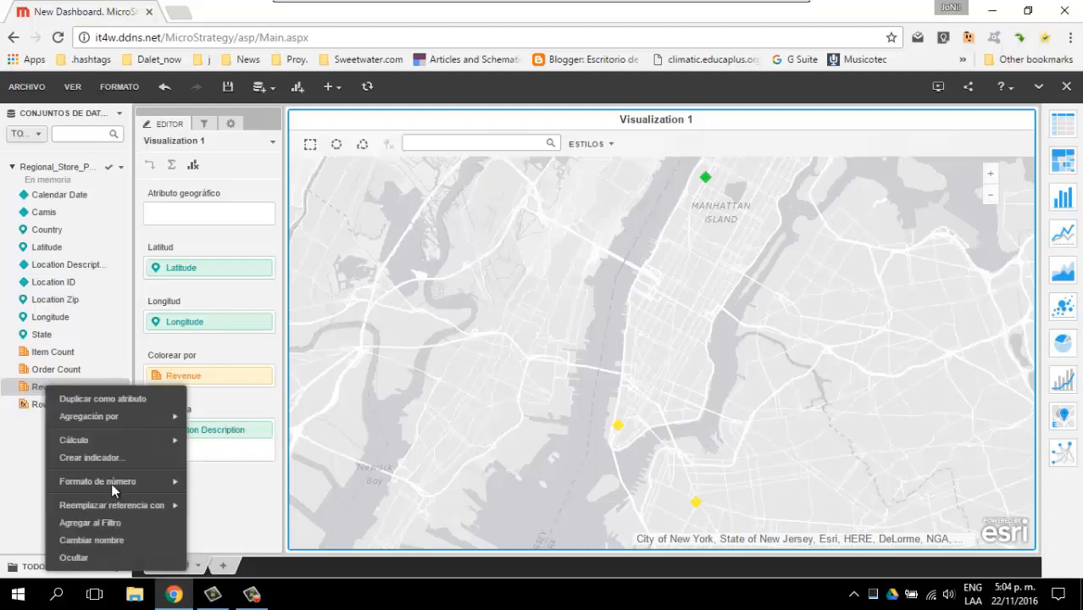
mouse_move(113, 481)
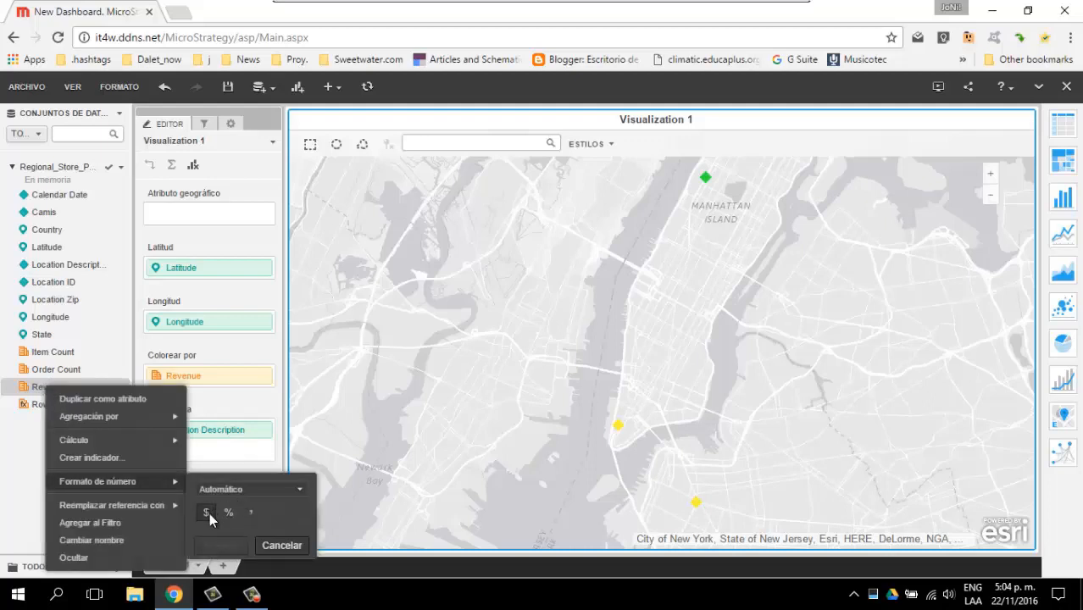
left_click(206, 513)
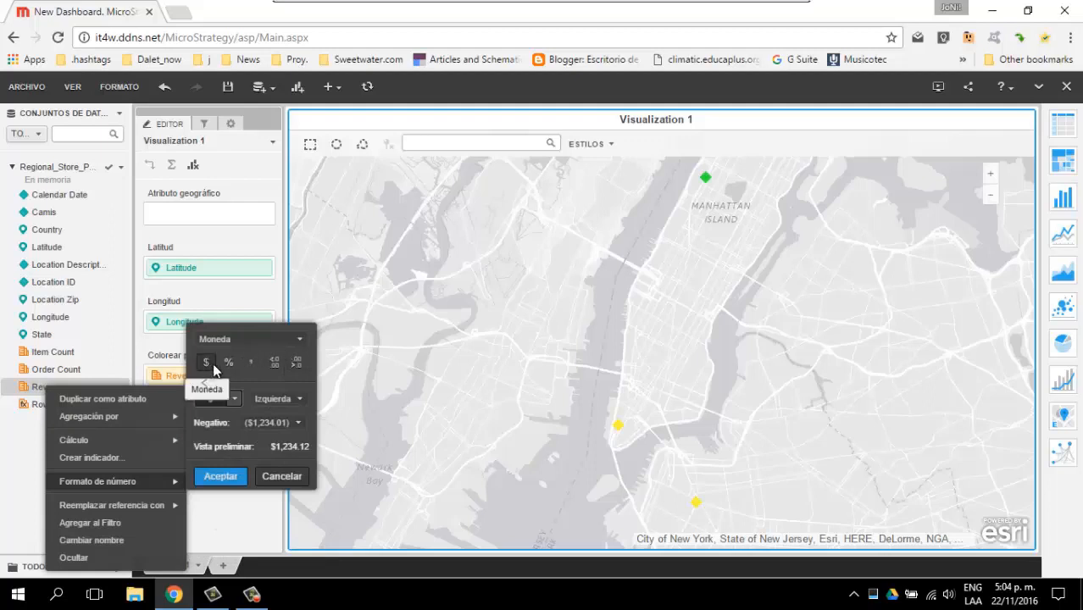
left_click(218, 475)
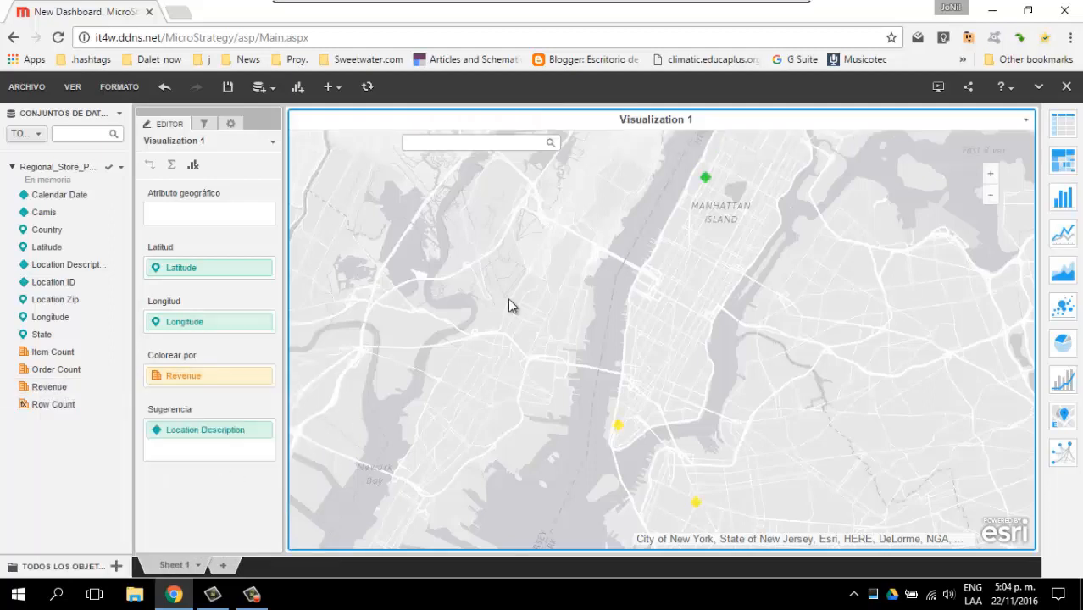
mouse_move(711, 185)
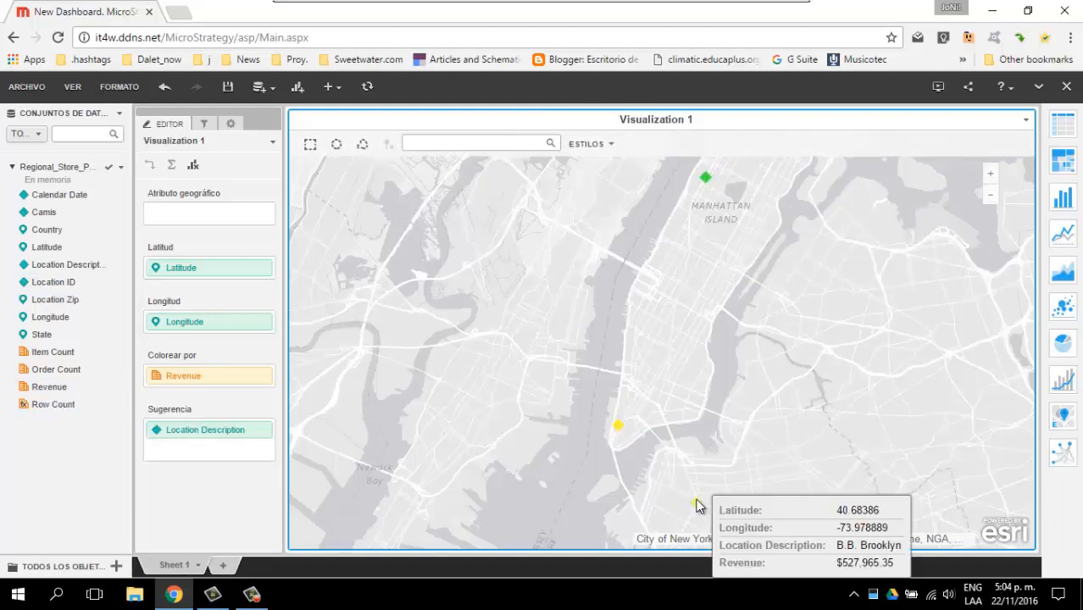
mouse_move(619, 434)
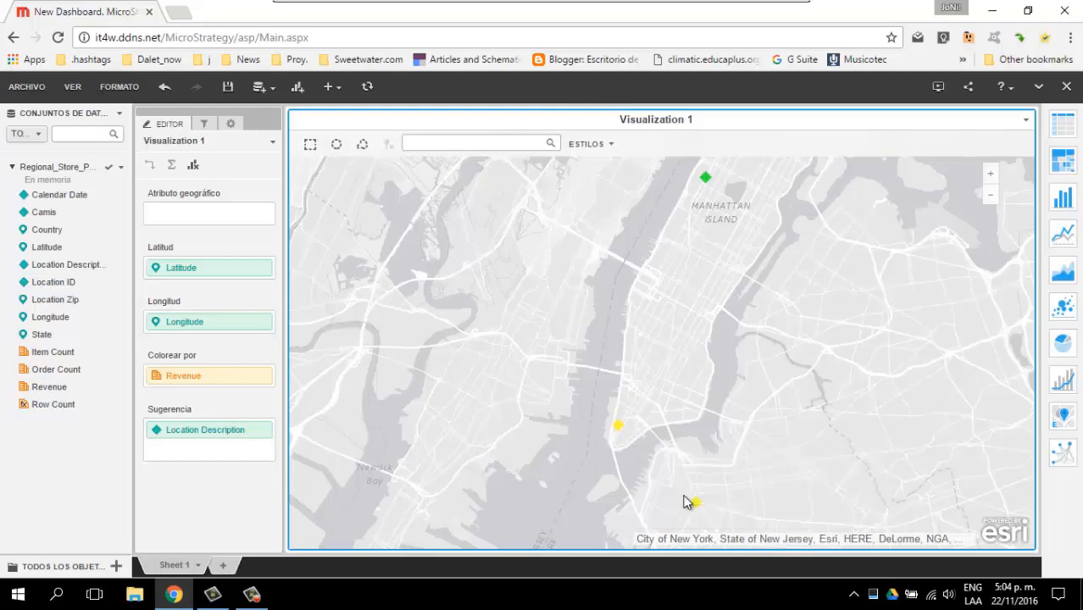
mouse_move(701, 500)
Set the map's marker type to Burbujas and show the legend, then return to the visualization editor.
left_click(232, 127)
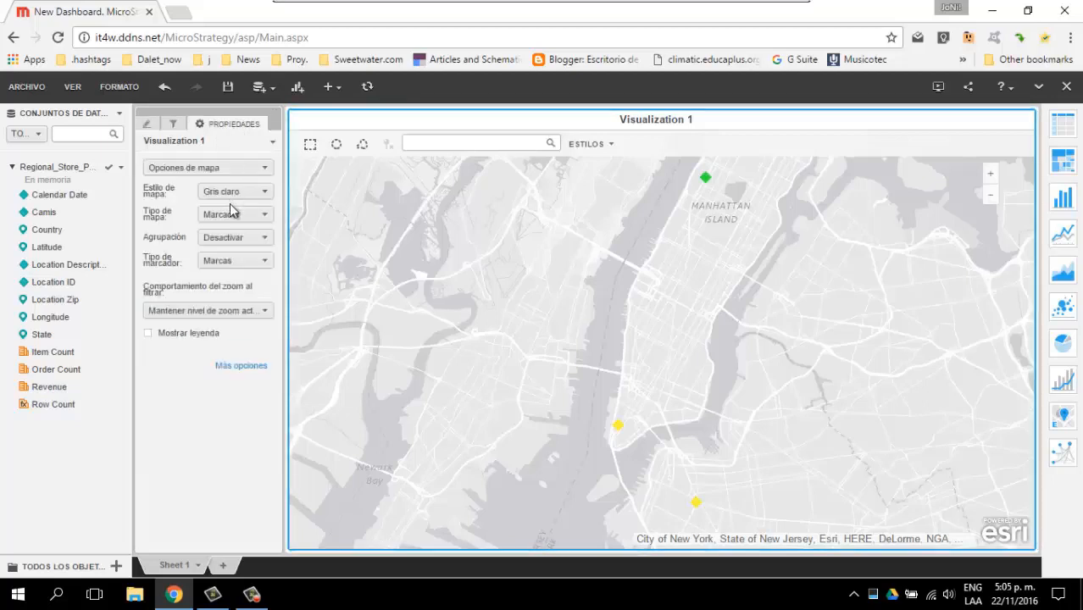
left_click(226, 263)
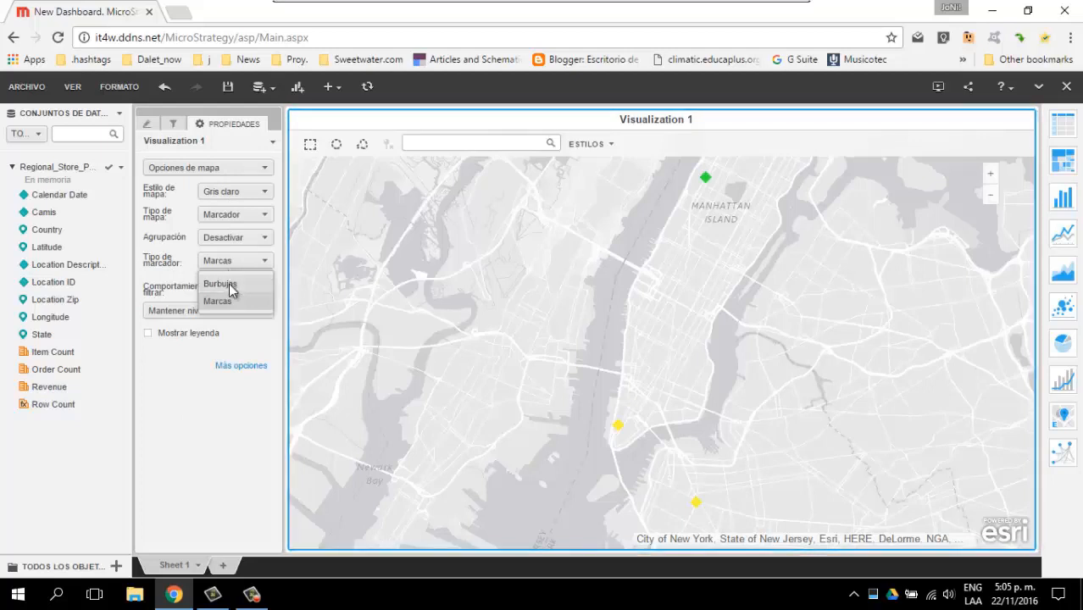
left_click(229, 283)
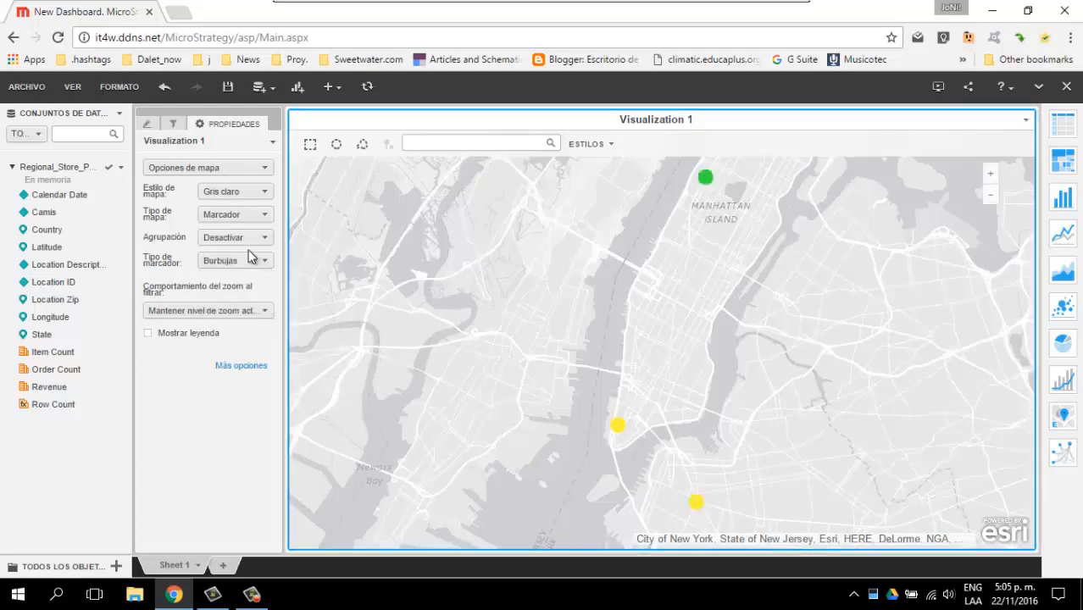
left_click(149, 334)
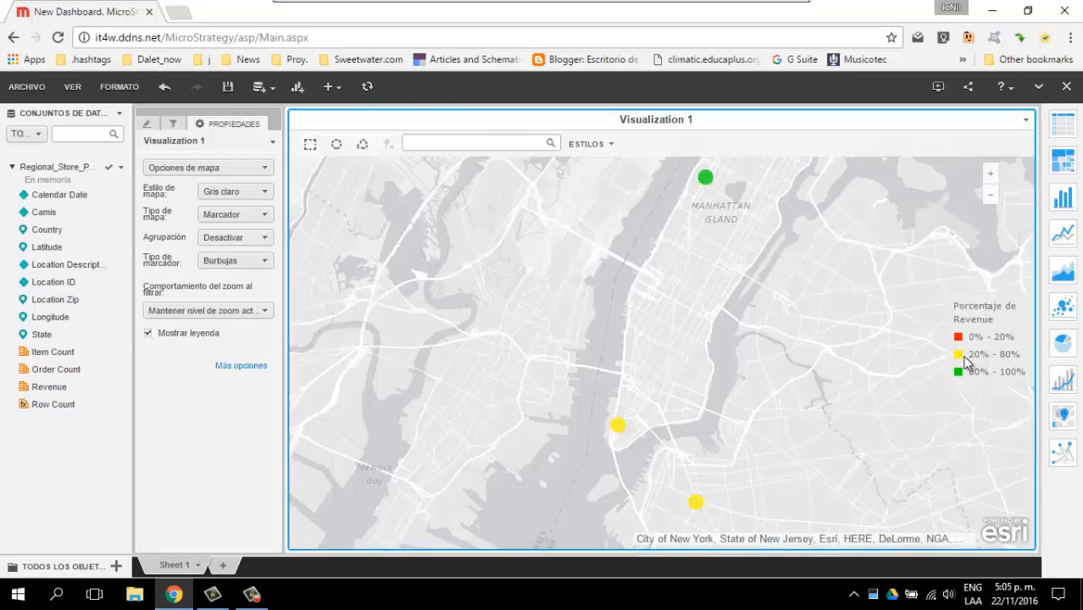
left_click(148, 124)
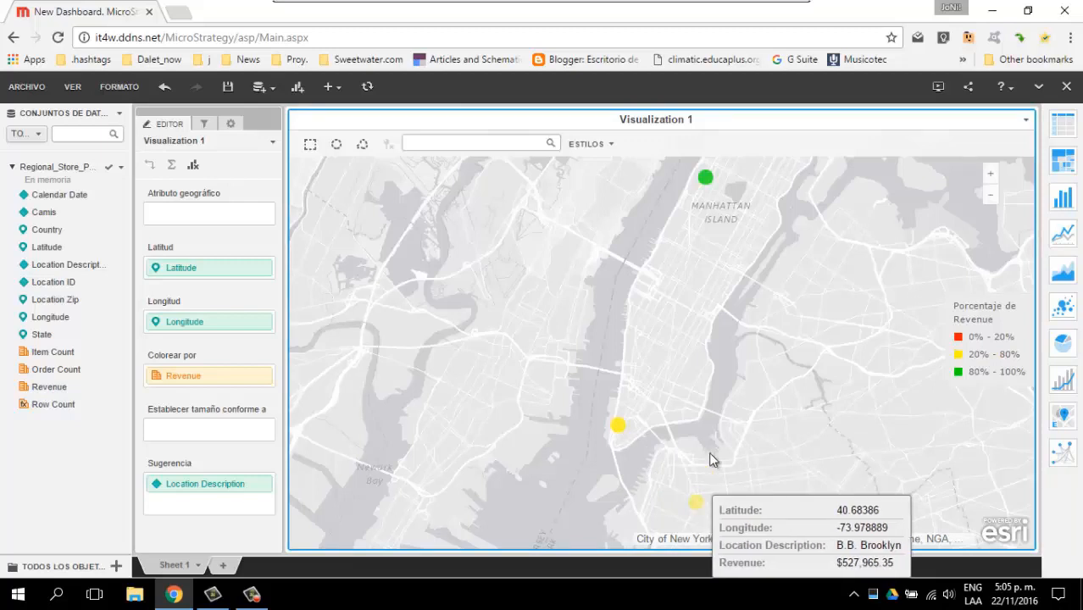
Color the map markers by Order Count instead of Revenue, using the Rojo-Amarillo-Verde color scheme for its thresholds.
mouse_move(709, 181)
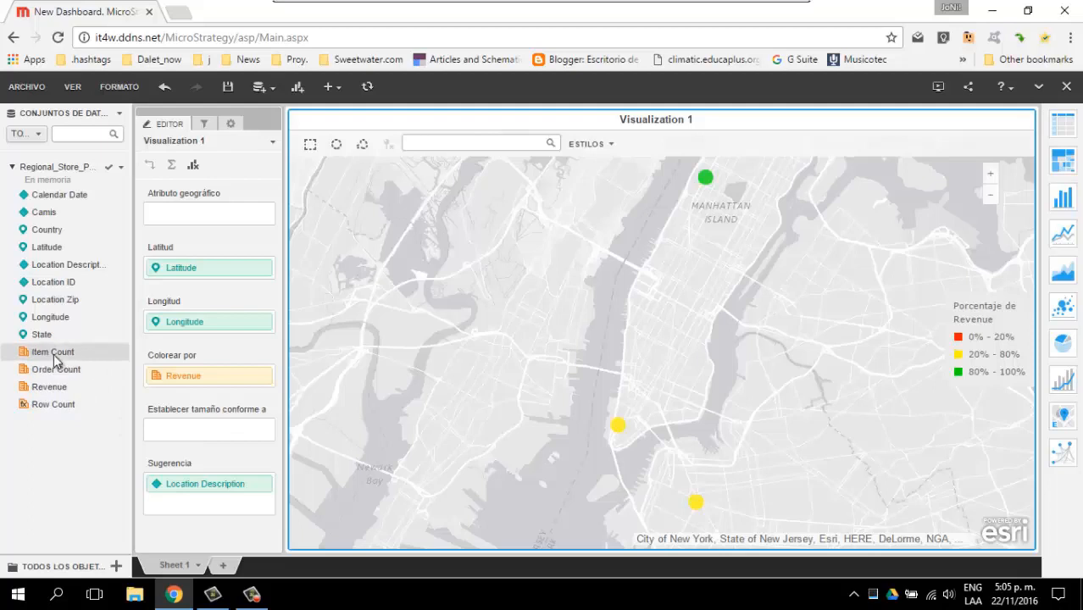
left_click_drag(51, 376, 176, 380)
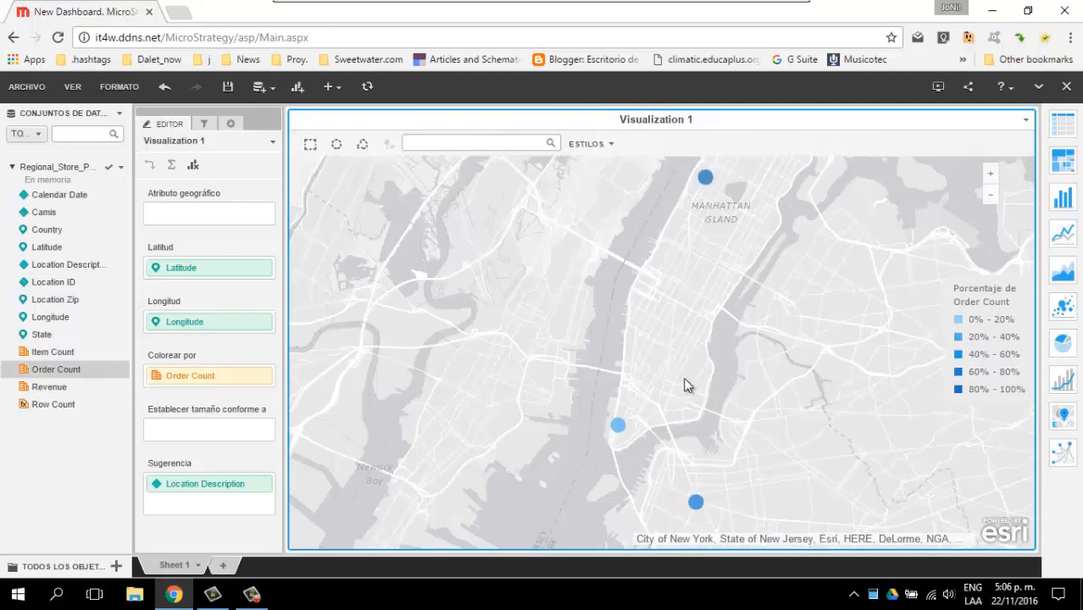
right_click(252, 382)
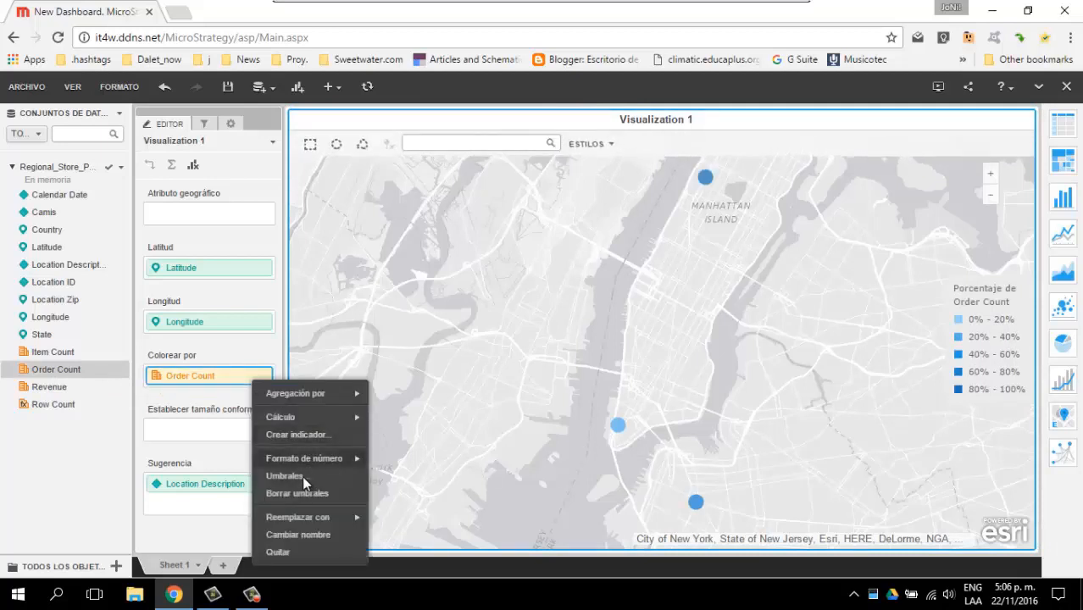
left_click(300, 480)
left_click(533, 237)
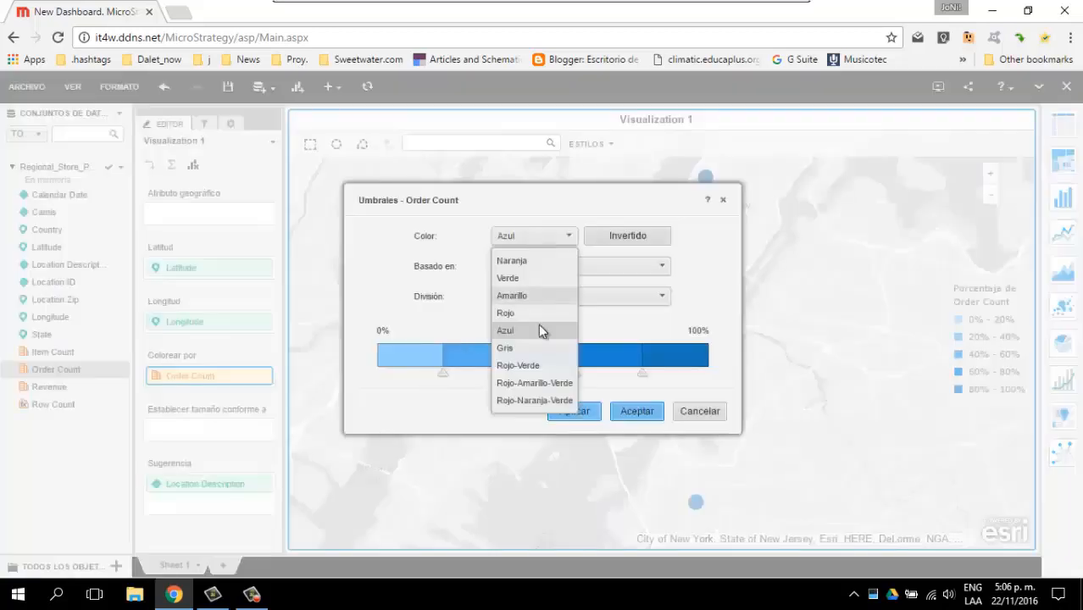
left_click(530, 383)
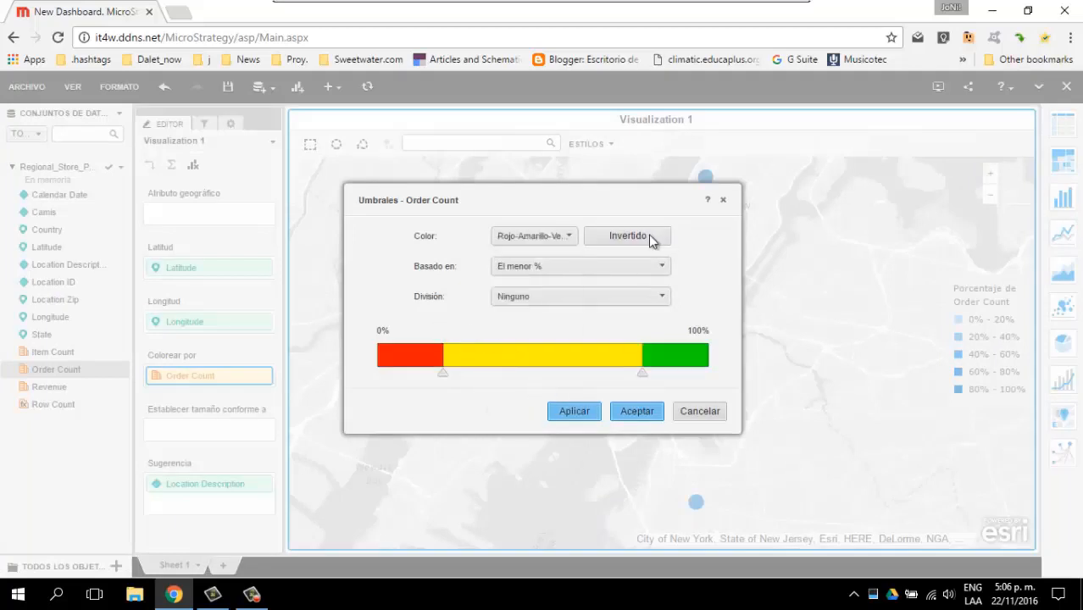
left_click(637, 412)
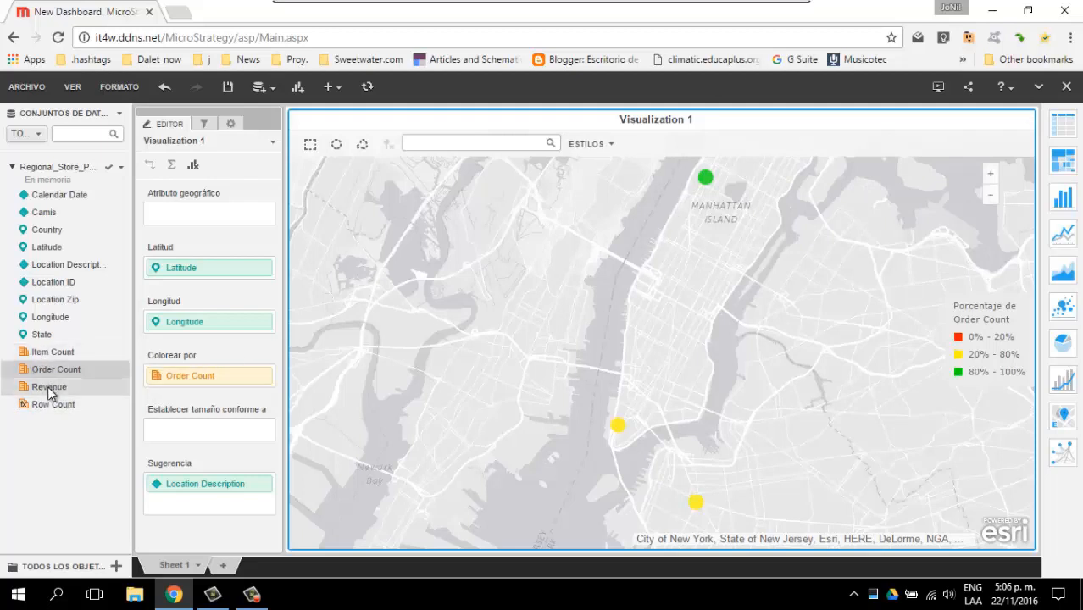
Size the map bubbles by Revenue and check the values on the Lower Manhattan and Brooklyn store markers.
left_click_drag(49, 391, 208, 443)
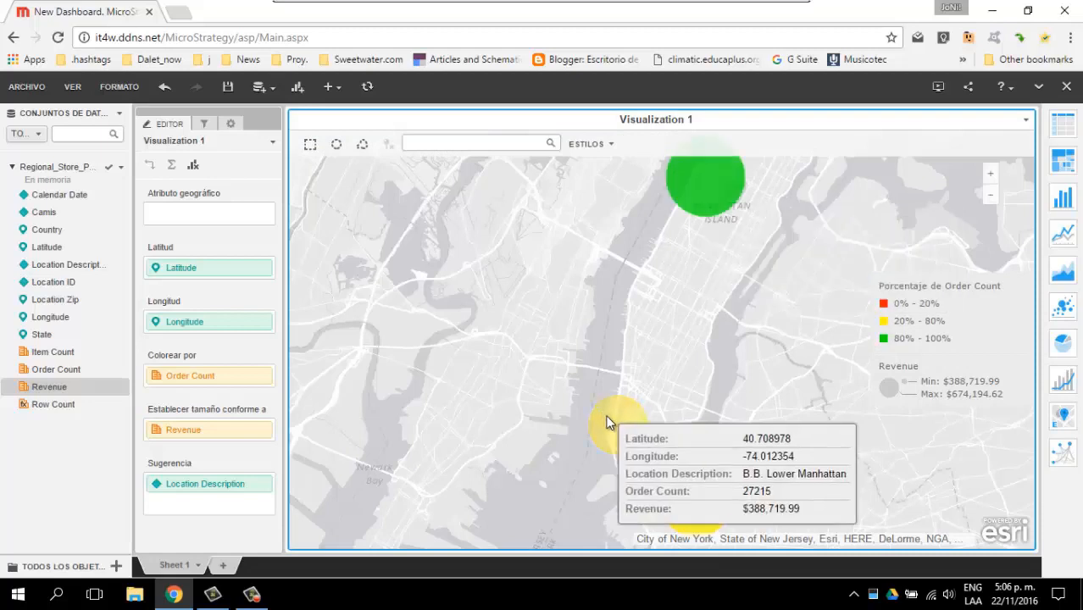
mouse_move(711, 481)
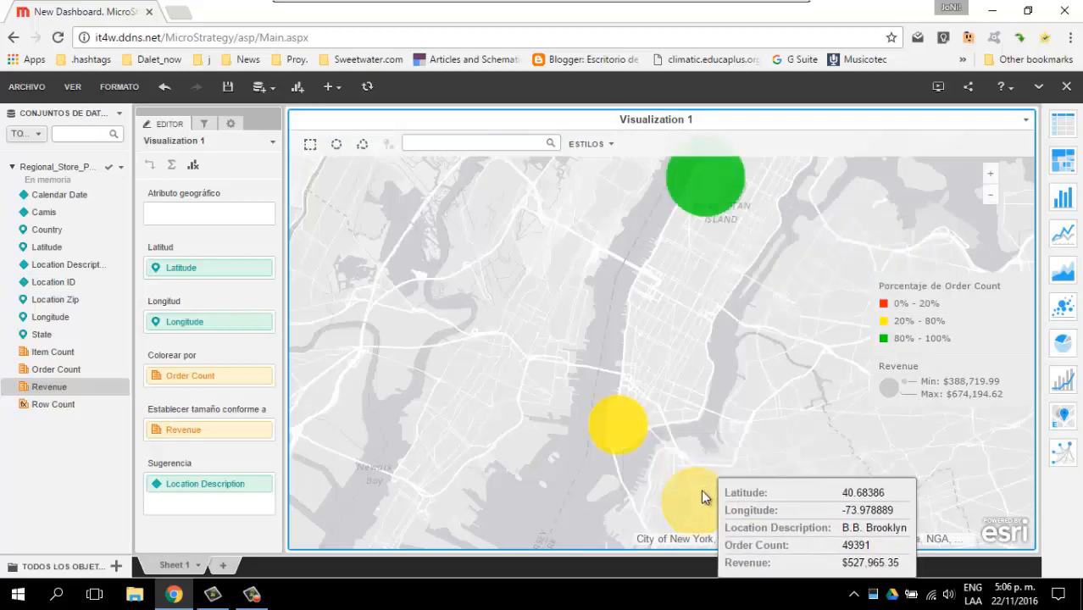
mouse_move(665, 438)
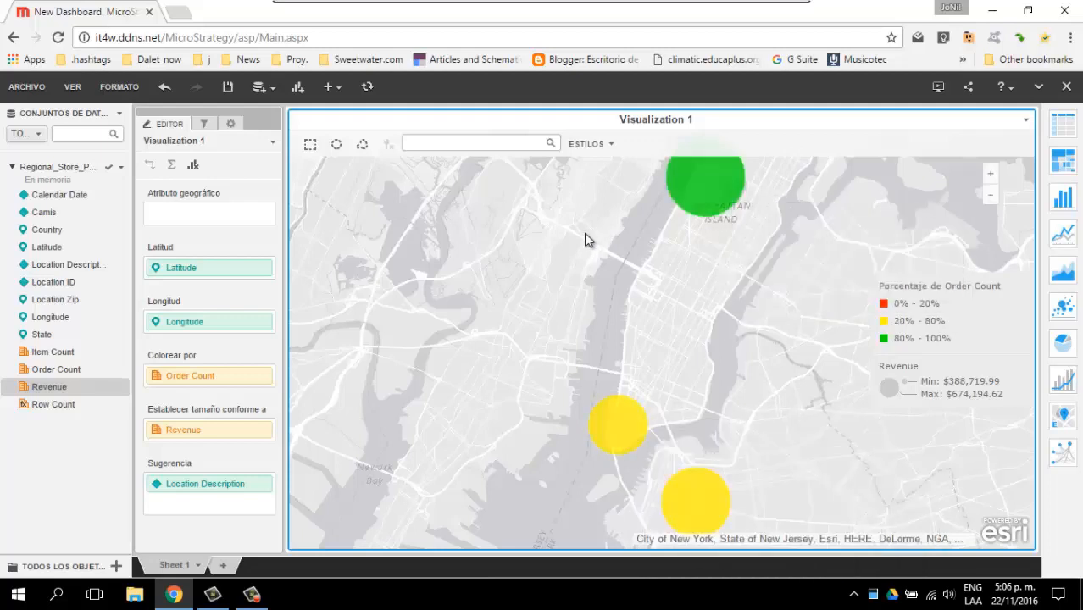
Switch the map's style to the colored street map and frame all the store bubbles.
scroll(569, 255, "down", 1)
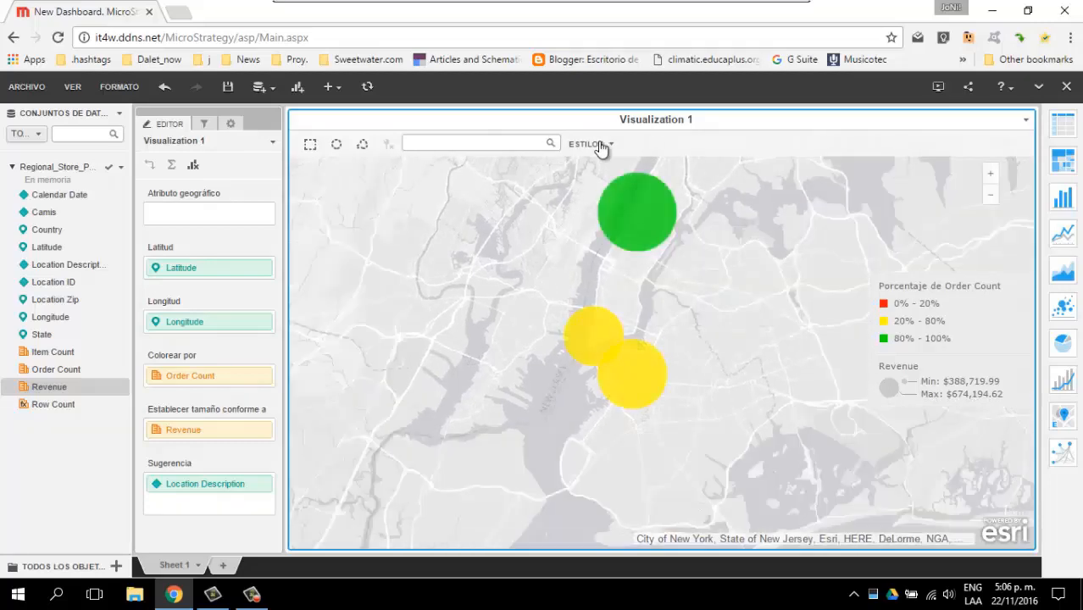
left_click(593, 144)
left_click(603, 179)
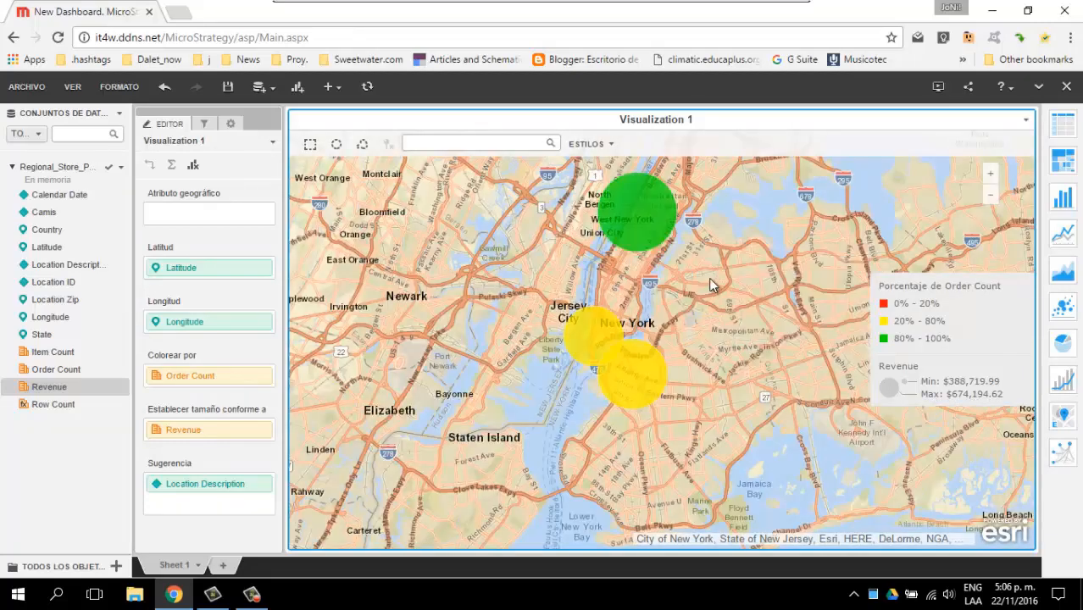
scroll(740, 321, "up", 1)
left_click_drag(635, 234, 663, 332)
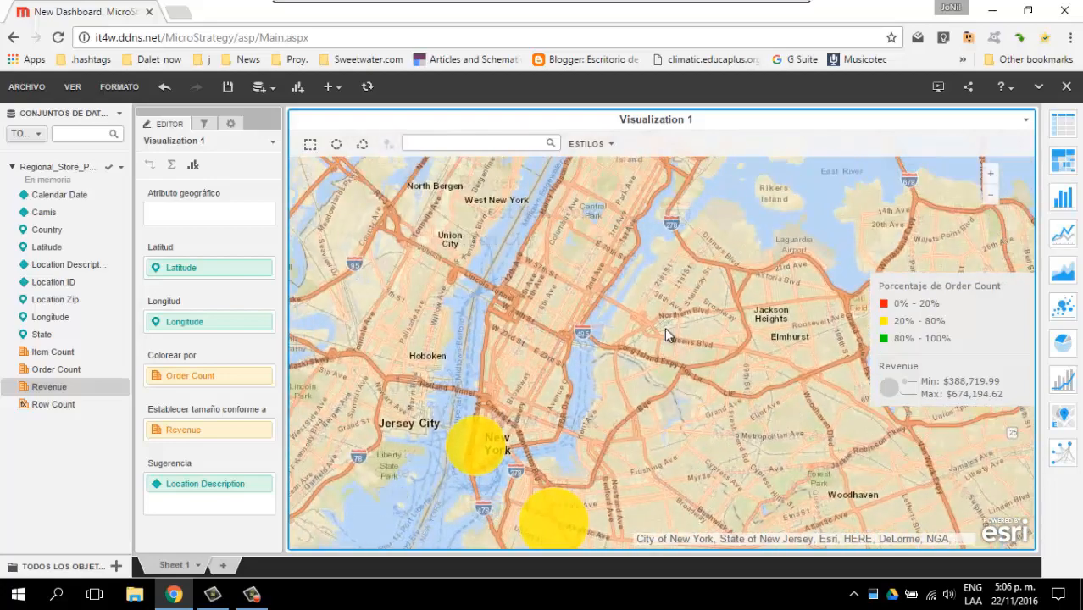
scroll(646, 327, "down", 1)
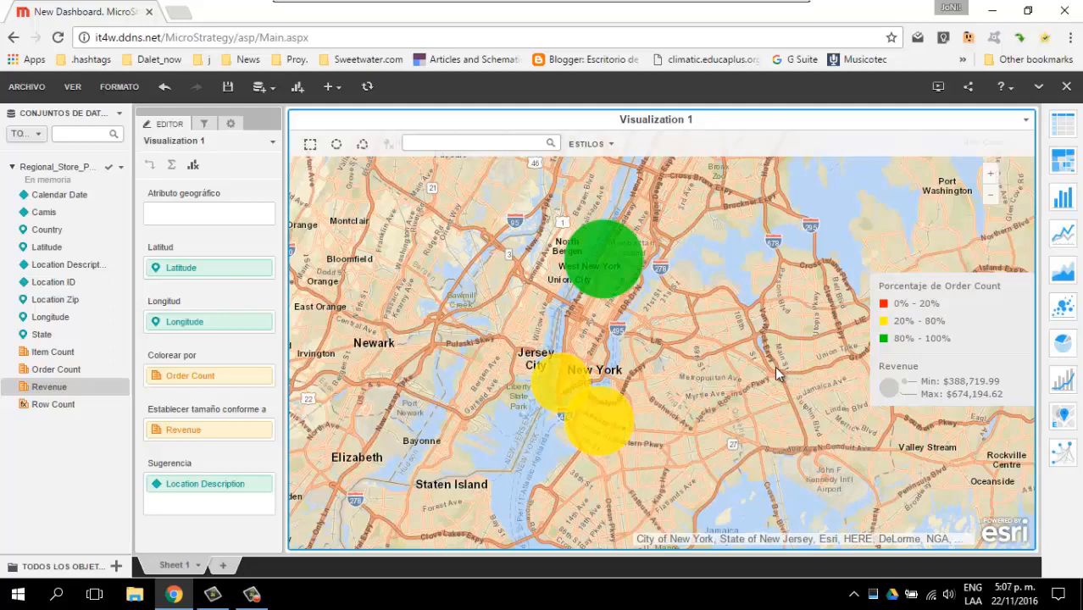
Add a second visualization beside the map and make it a line chart with Calendar Date on the horizontal axis.
left_click(297, 88)
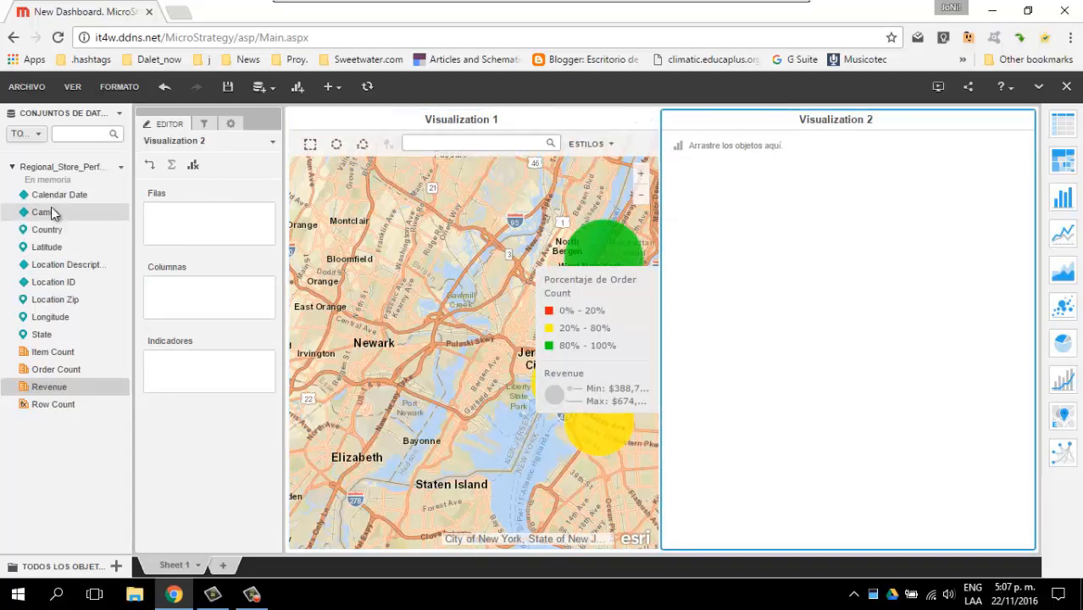
left_click_drag(57, 198, 190, 303)
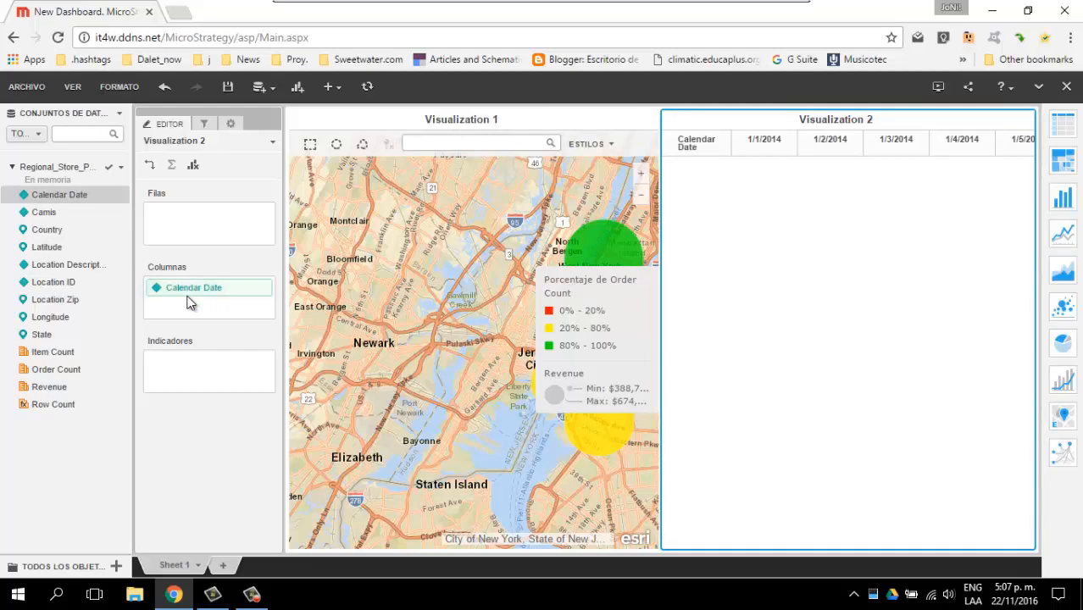
left_click(1066, 241)
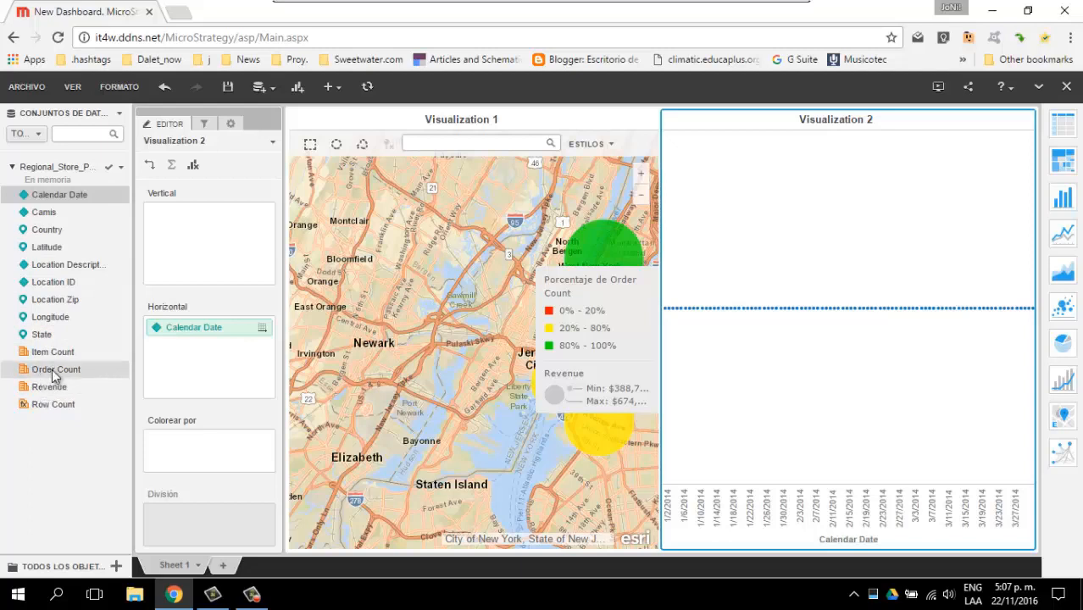
Plot Item Count, Order Count and Revenue on the line chart's vertical axis.
left_click_drag(56, 352, 217, 244)
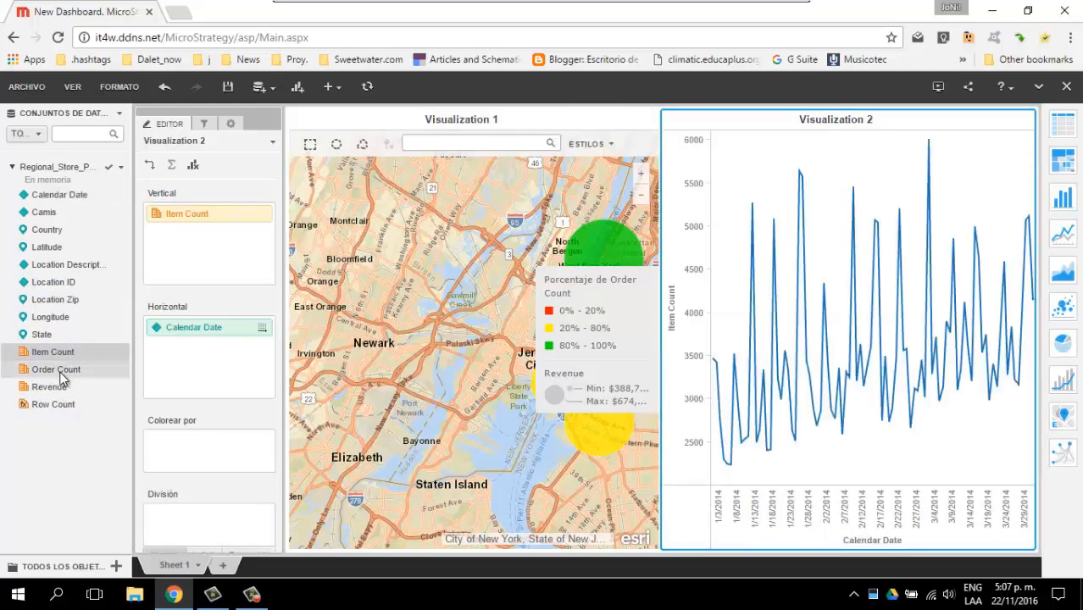
left_click_drag(61, 379, 194, 270)
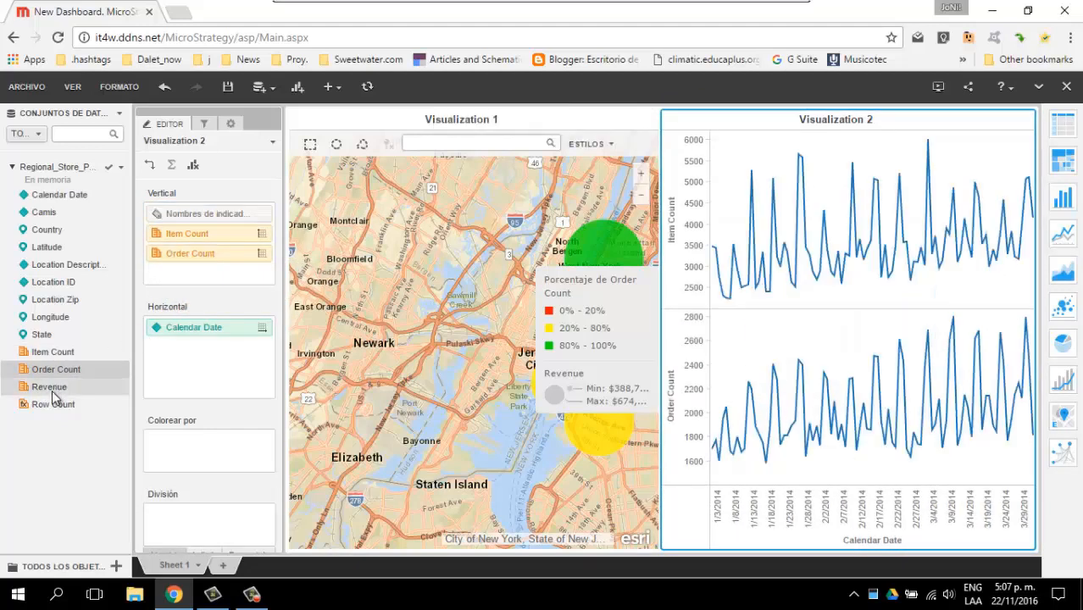
left_click_drag(52, 397, 204, 272)
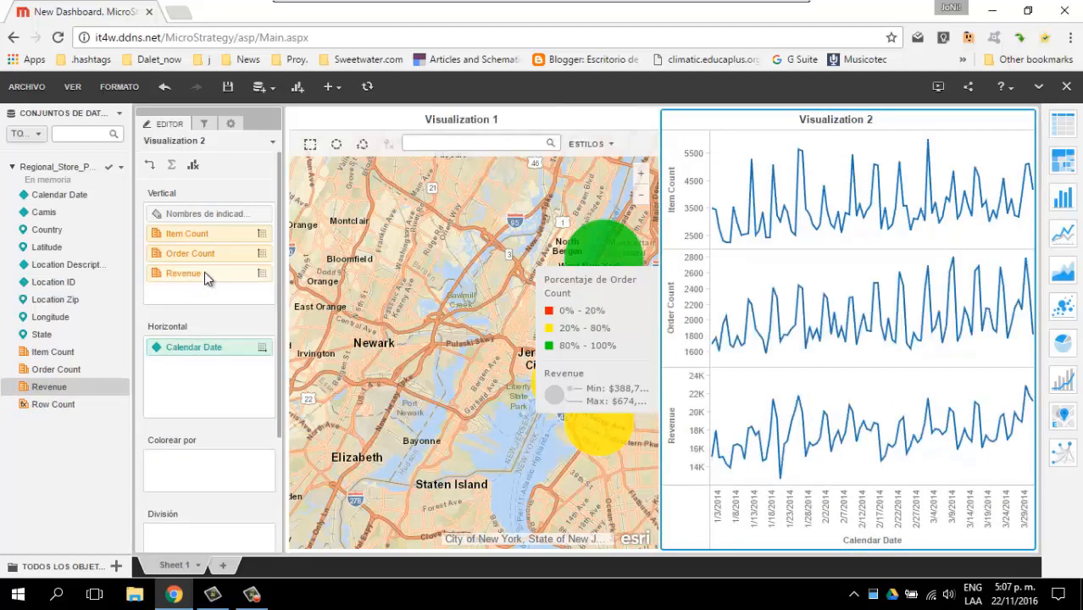
Break the line chart down by Location Description, moving that attribute from División to Colorear por.
scroll(178, 480, "down", 2)
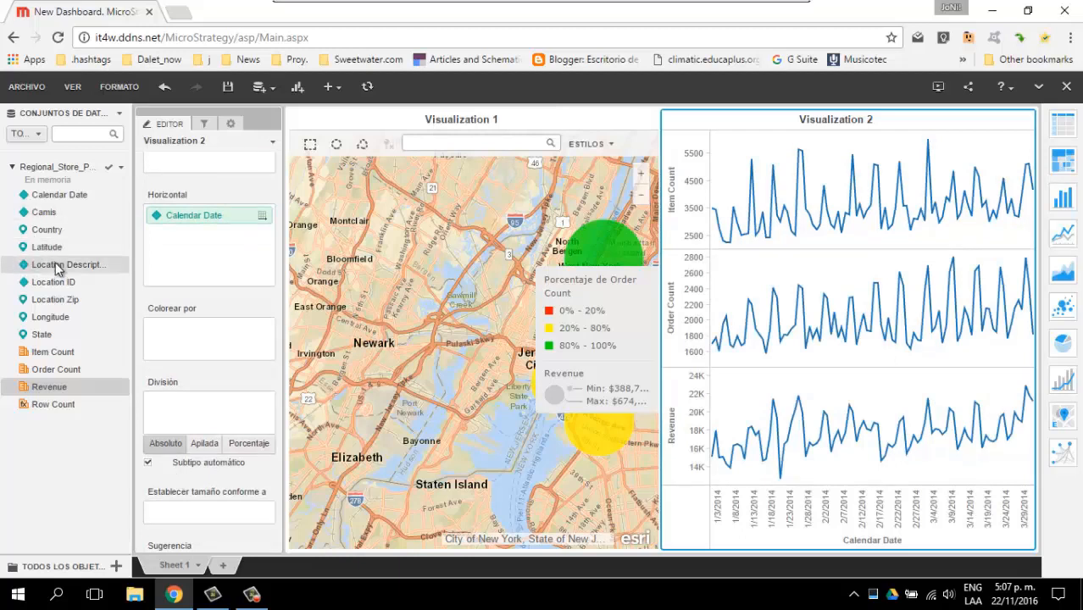
left_click_drag(60, 274, 193, 408)
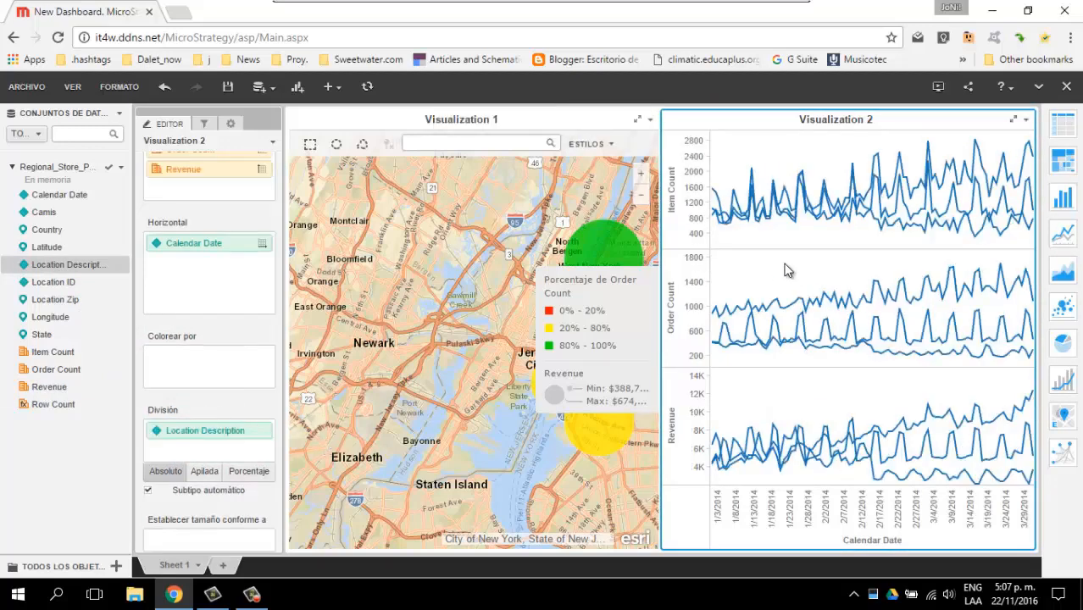
scroll(250, 340, "up", 2)
scroll(231, 350, "down", 2)
scroll(229, 349, "down", 1)
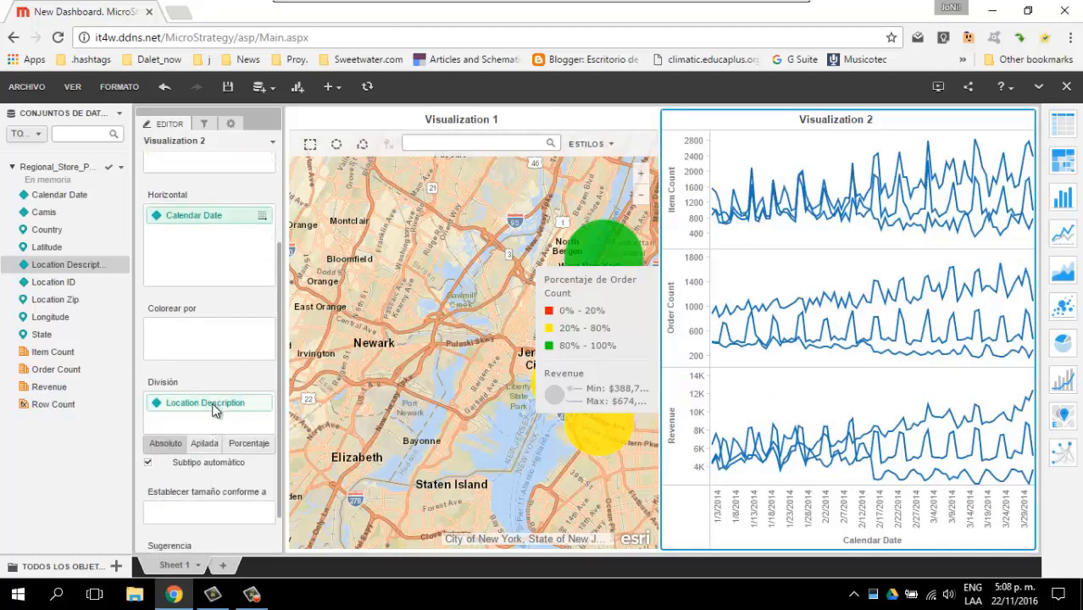
left_click_drag(213, 411, 196, 339)
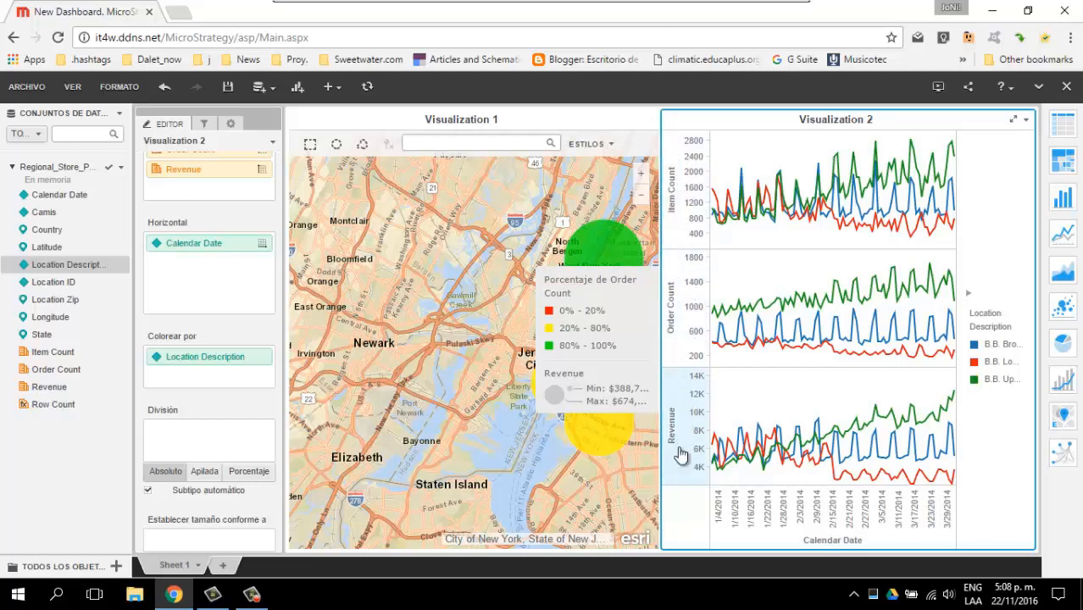
Compare the stores' trend lines with the map's tooltip and recenter the map on the store bubbles.
mouse_move(893, 432)
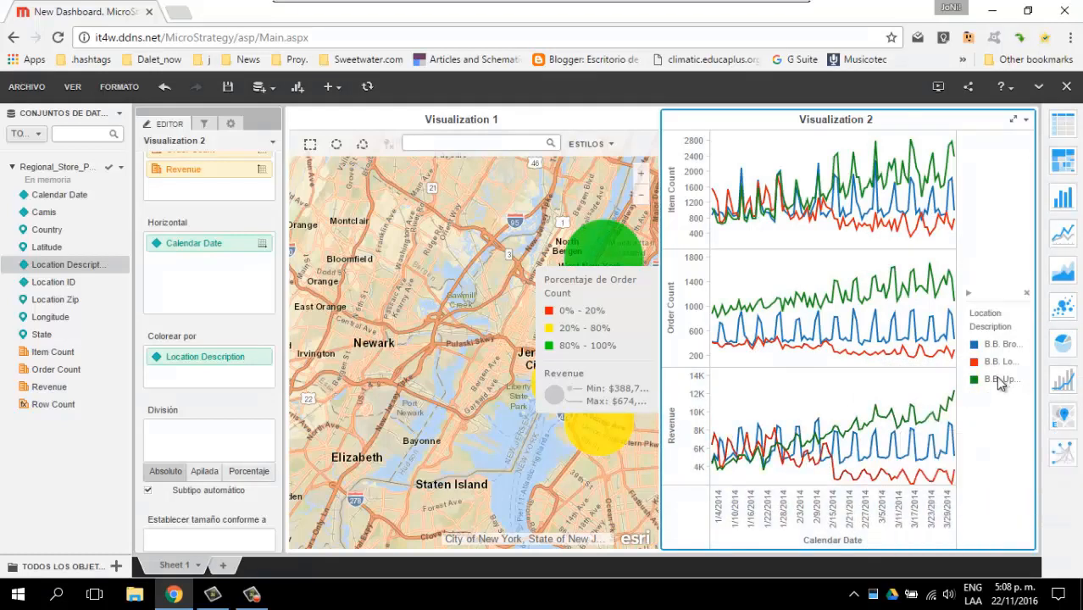
mouse_move(607, 245)
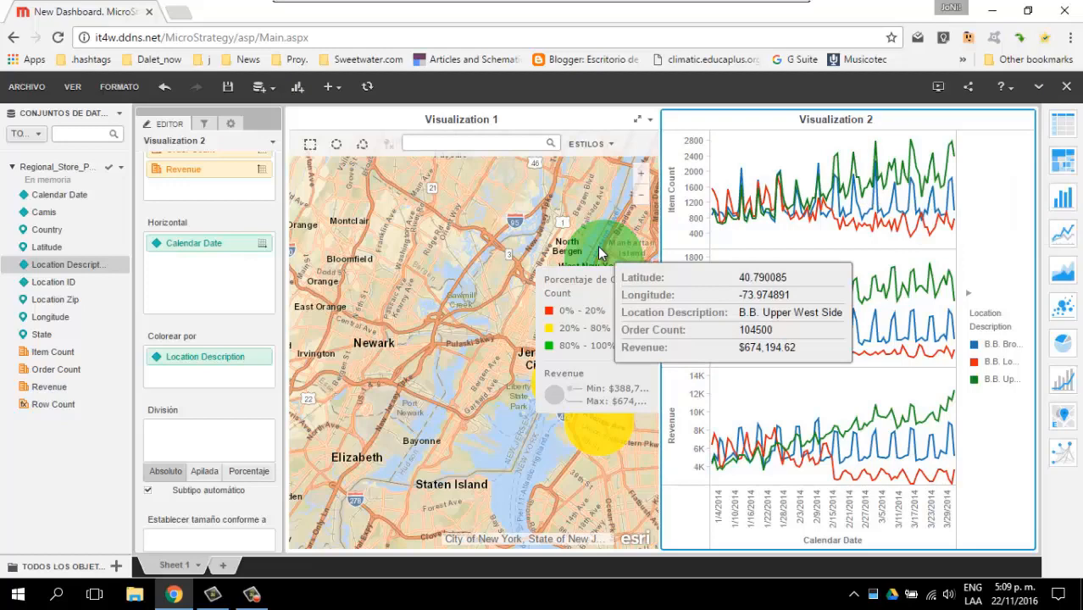
left_click_drag(457, 287, 325, 241)
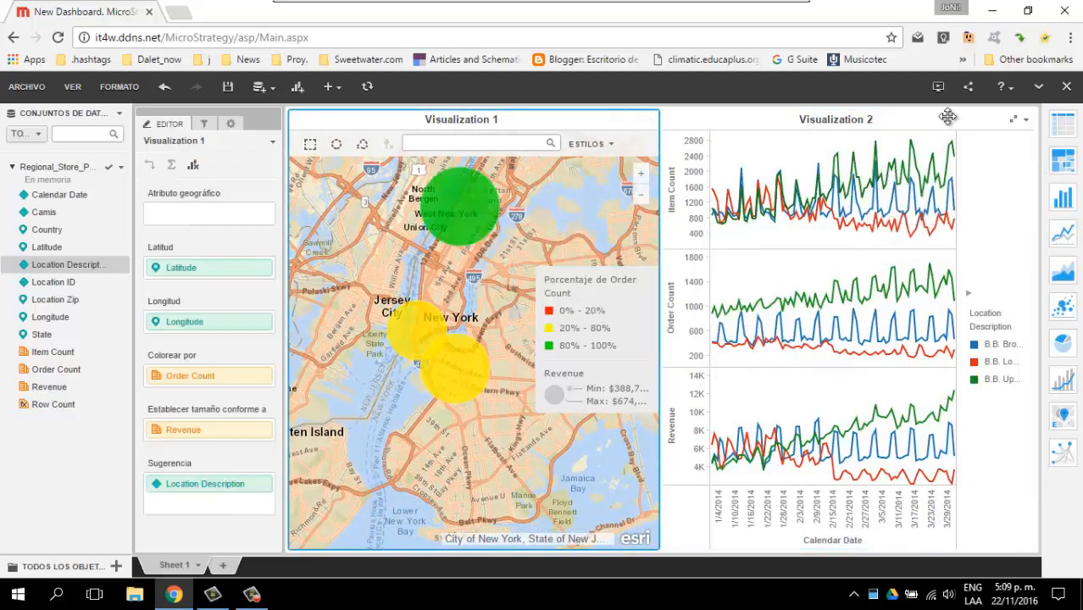
left_click(948, 117)
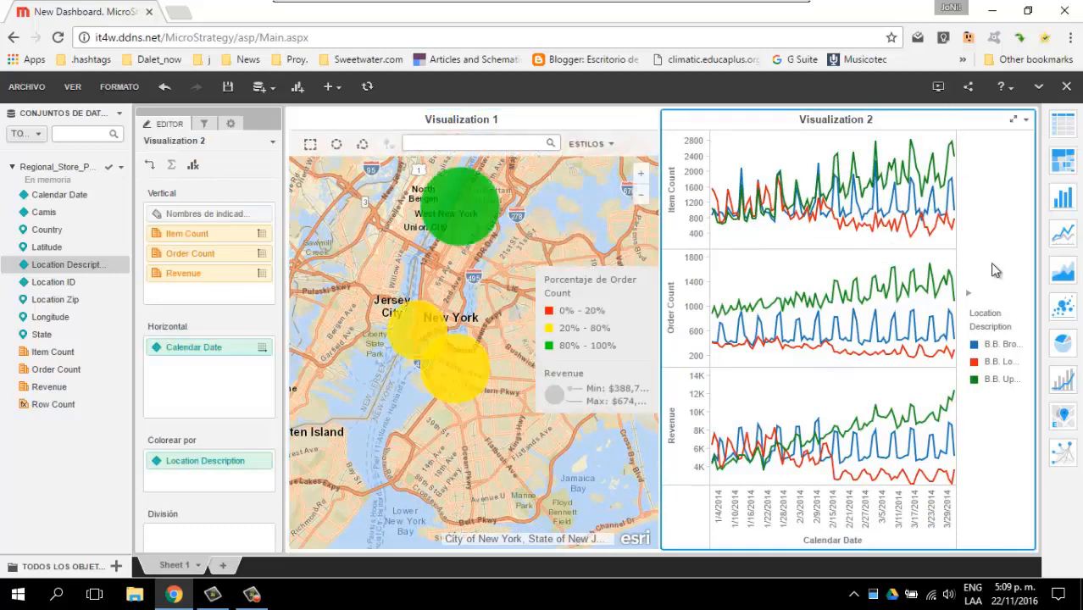
Add a third visualization as a bubble chart and maximize it.
left_click(296, 86)
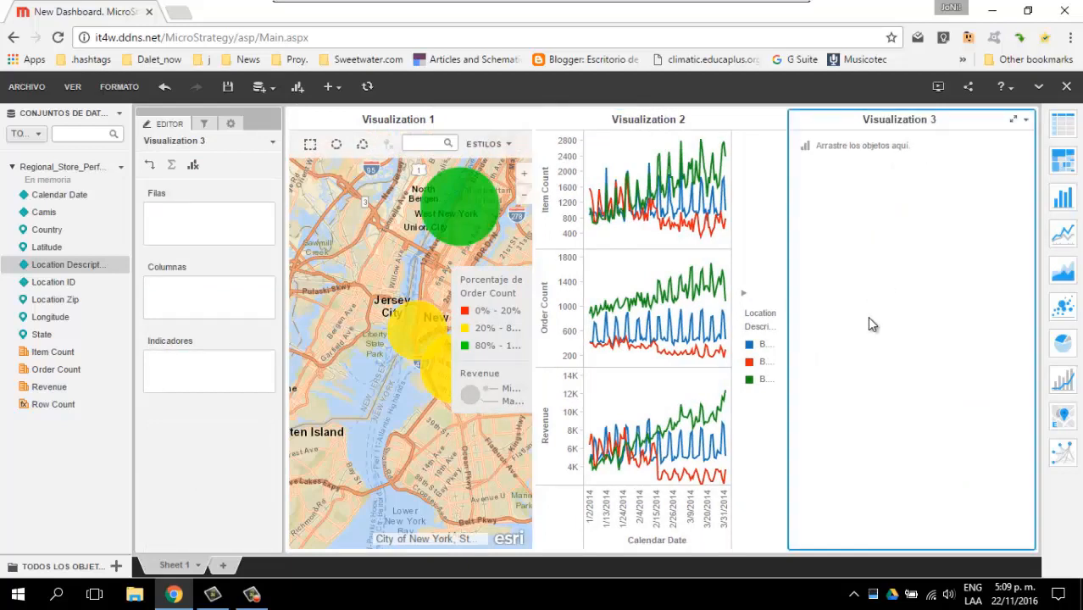
left_click(1065, 312)
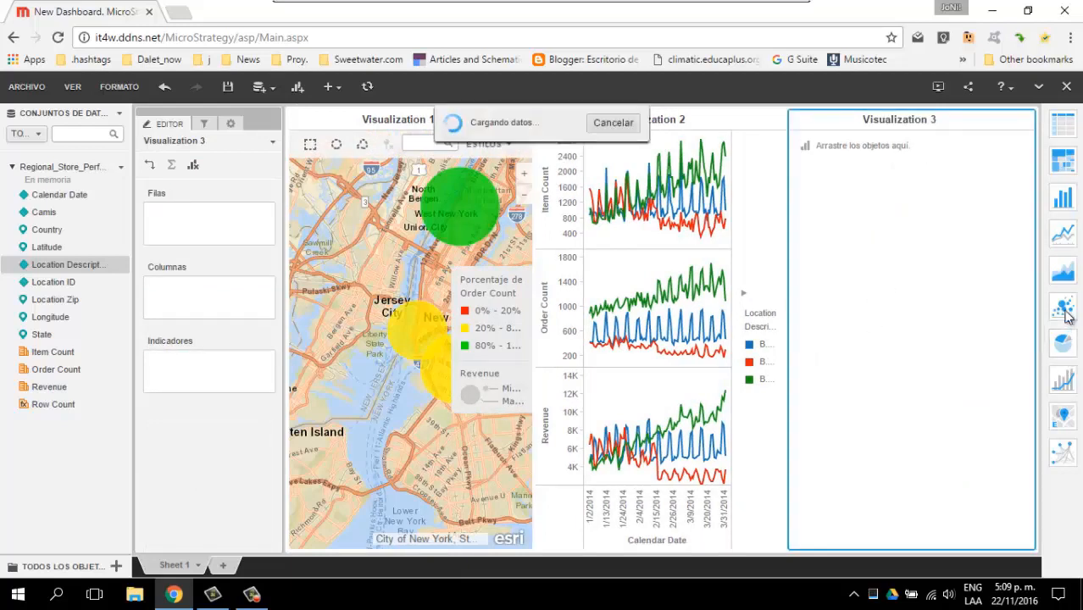
left_click(1014, 119)
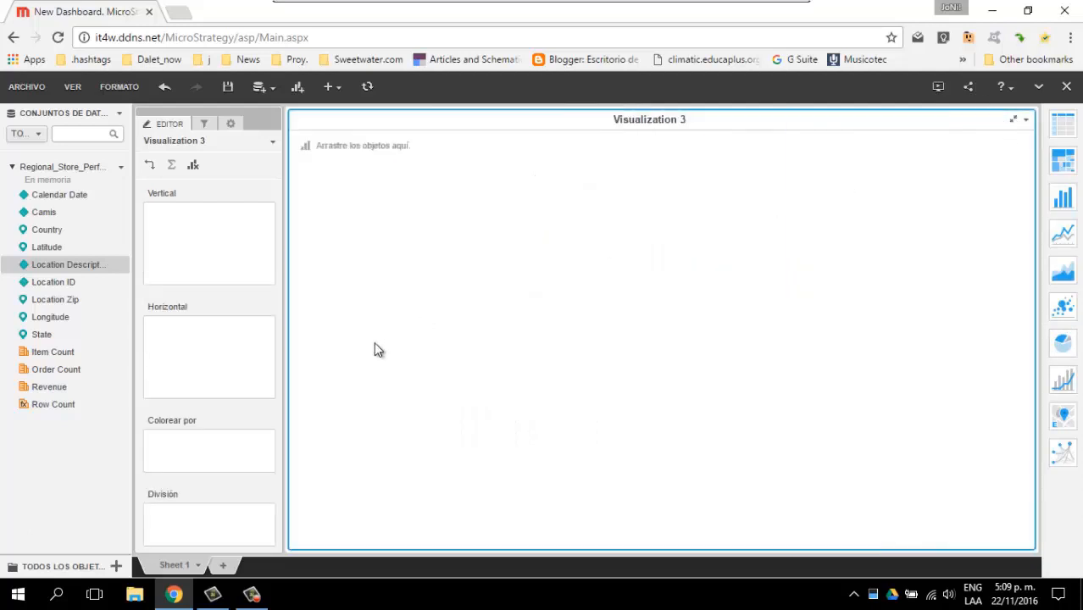
left_click(1015, 121)
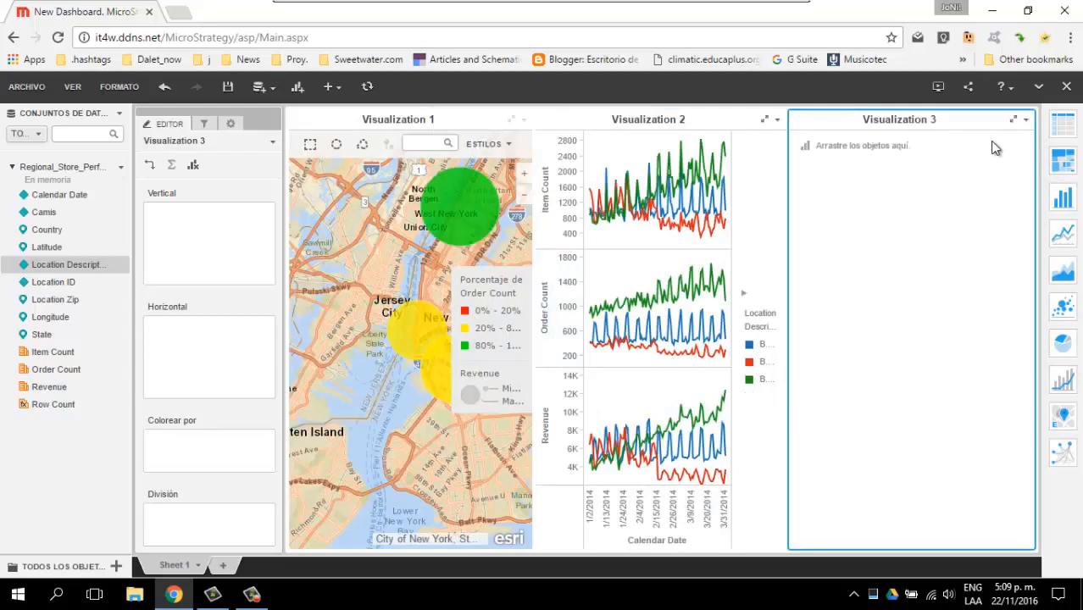
left_click(1016, 121)
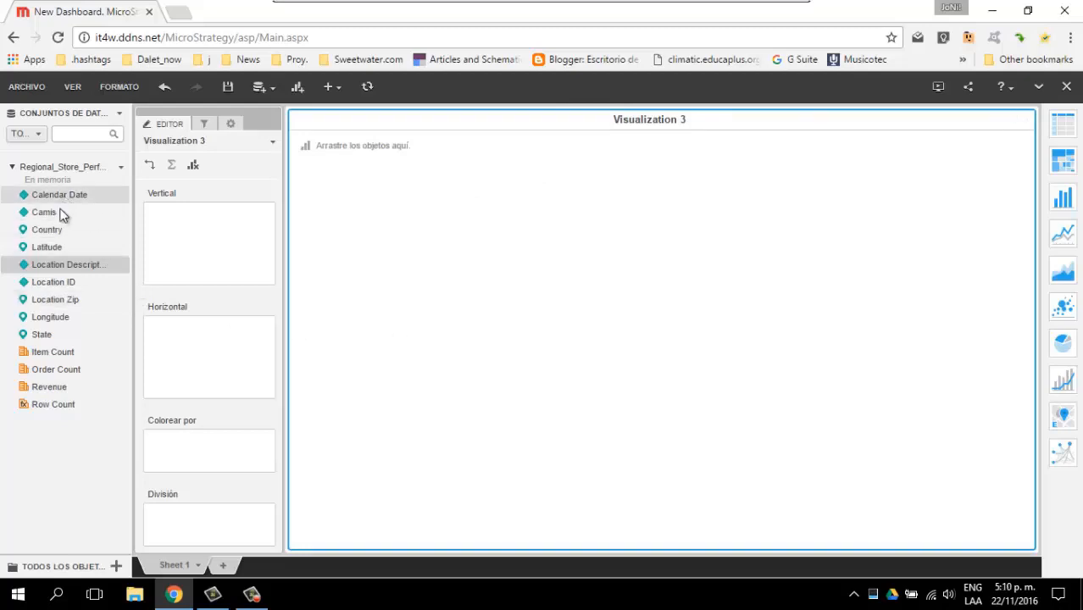
Put Item Count on the bubble chart's vertical axis and Order Count on the horizontal axis, and color it by Location Description.
left_click_drag(52, 351, 184, 241)
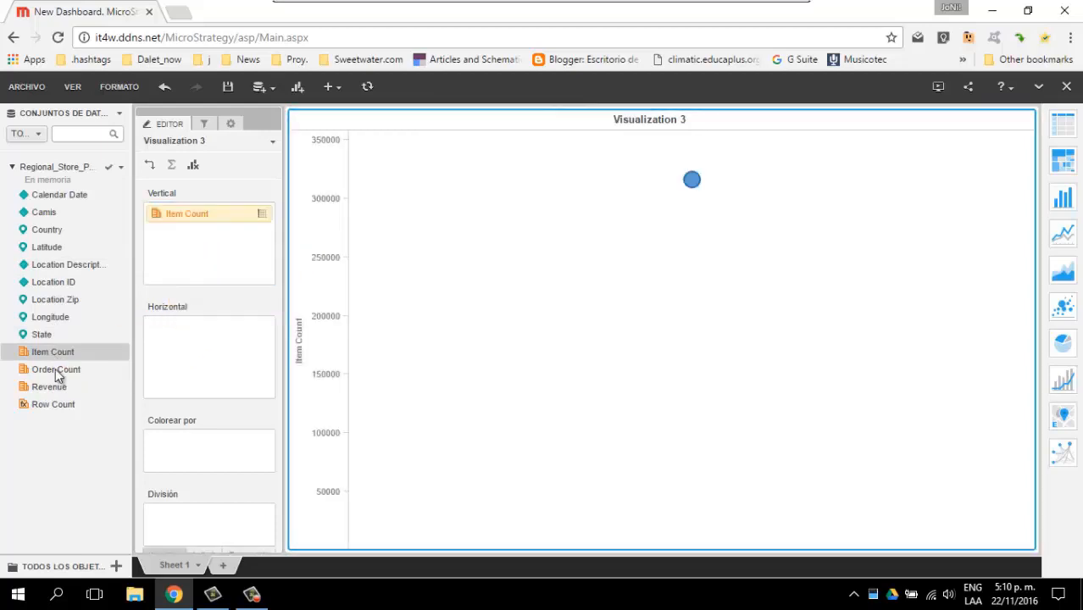
left_click_drag(57, 376, 227, 361)
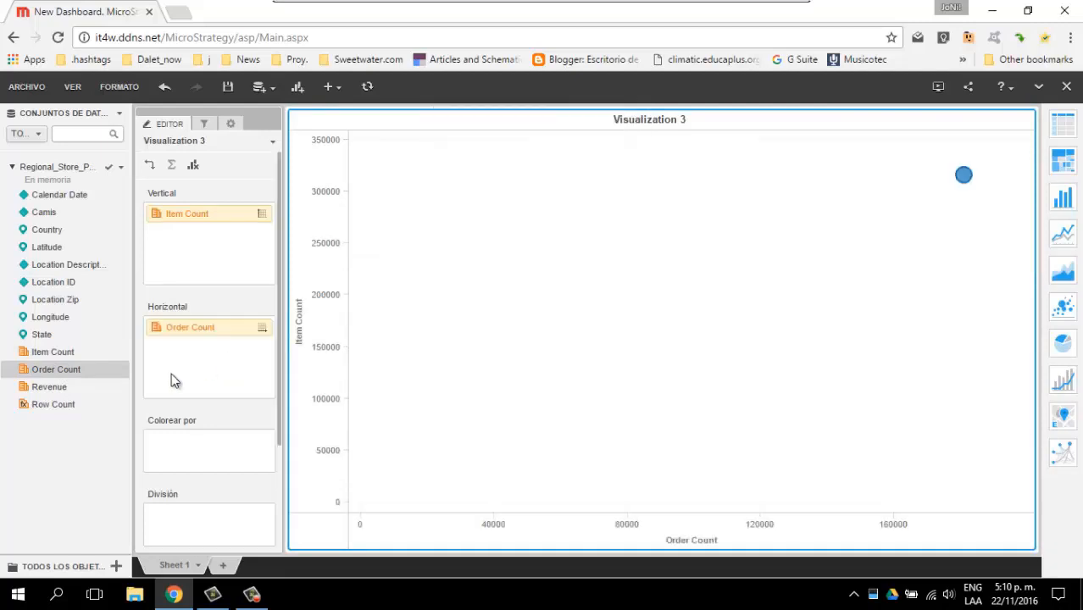
left_click_drag(68, 270, 170, 458)
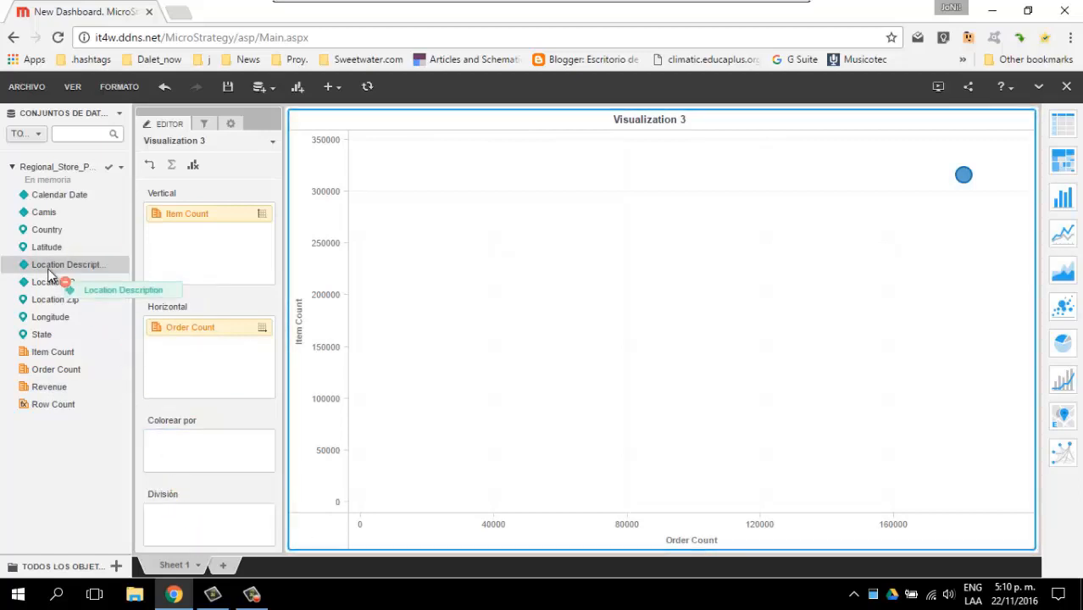
Divide the bubble chart by Calendar Date and color the bubbles by Location Description.
left_click_drag(60, 195, 201, 537)
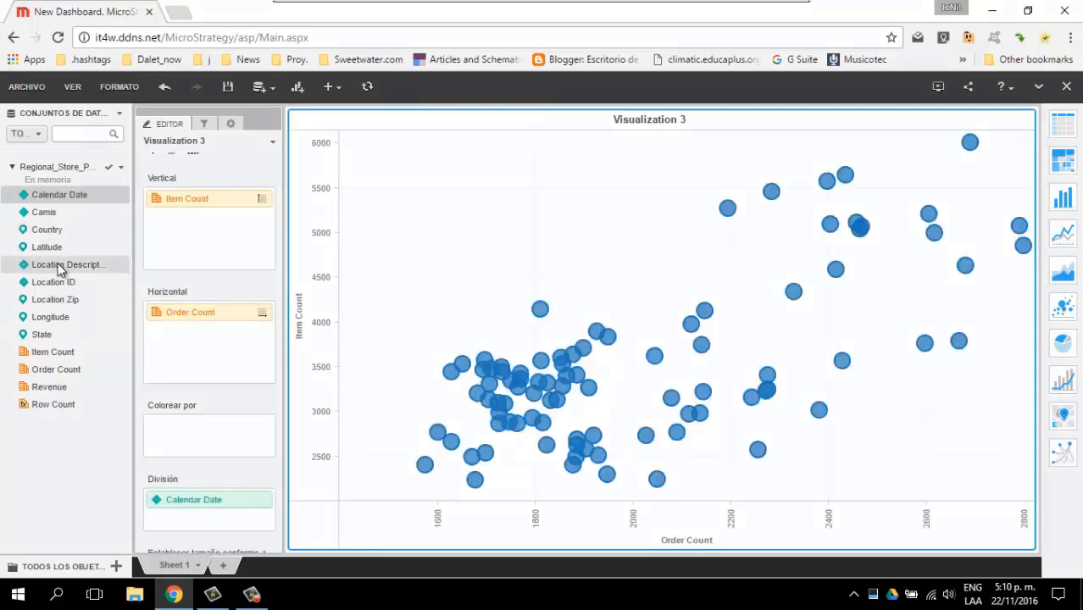
left_click_drag(59, 270, 212, 433)
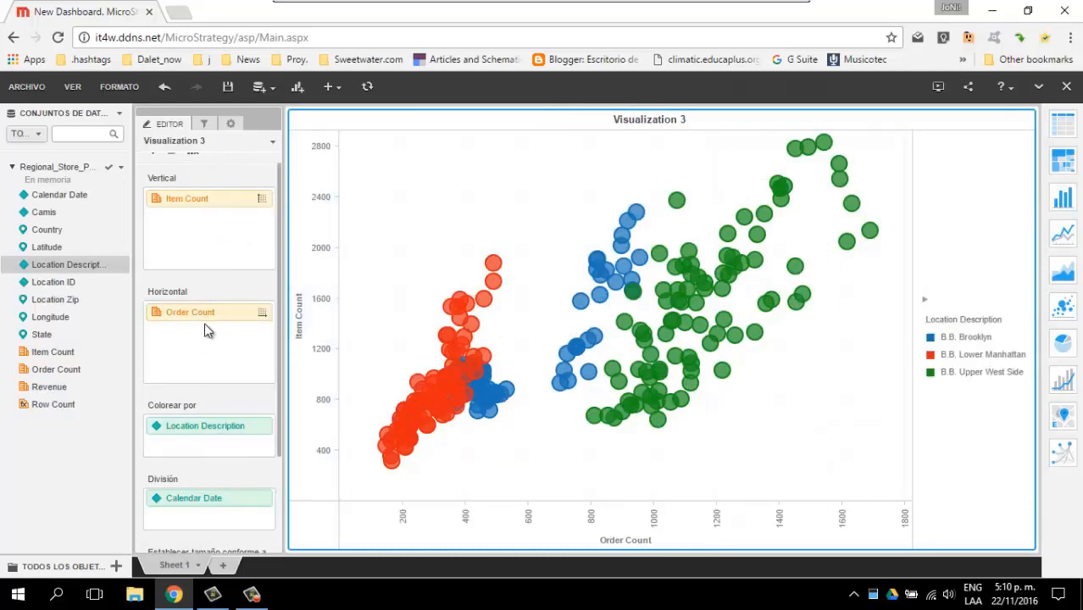
scroll(223, 227, "up", 1)
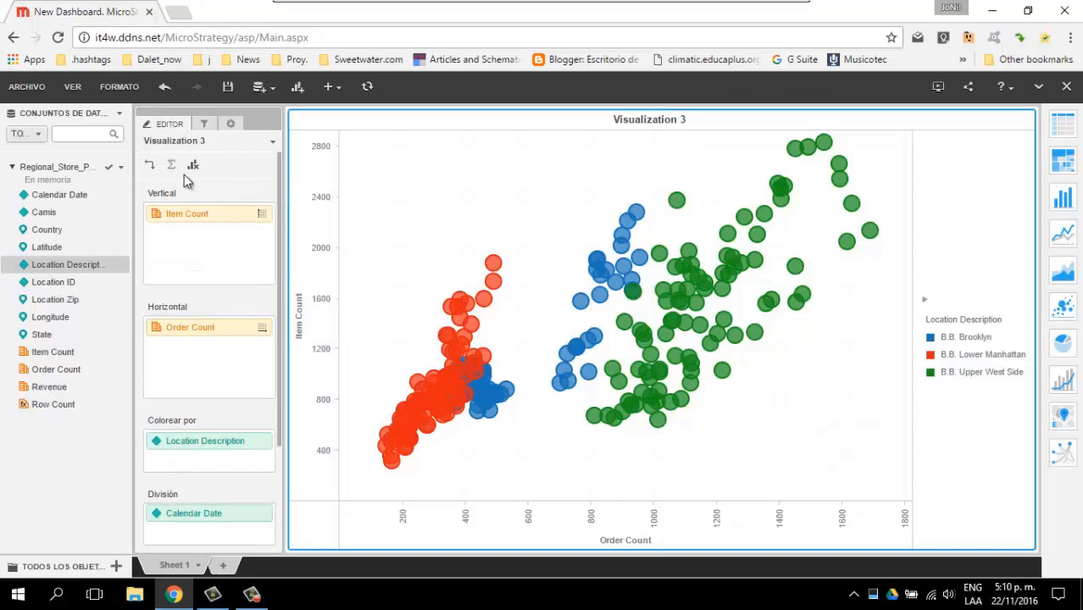
Swap the bubble chart's axes, placing Order Count vertically and Item Count horizontally, and inspect individual bubbles.
left_click(150, 166)
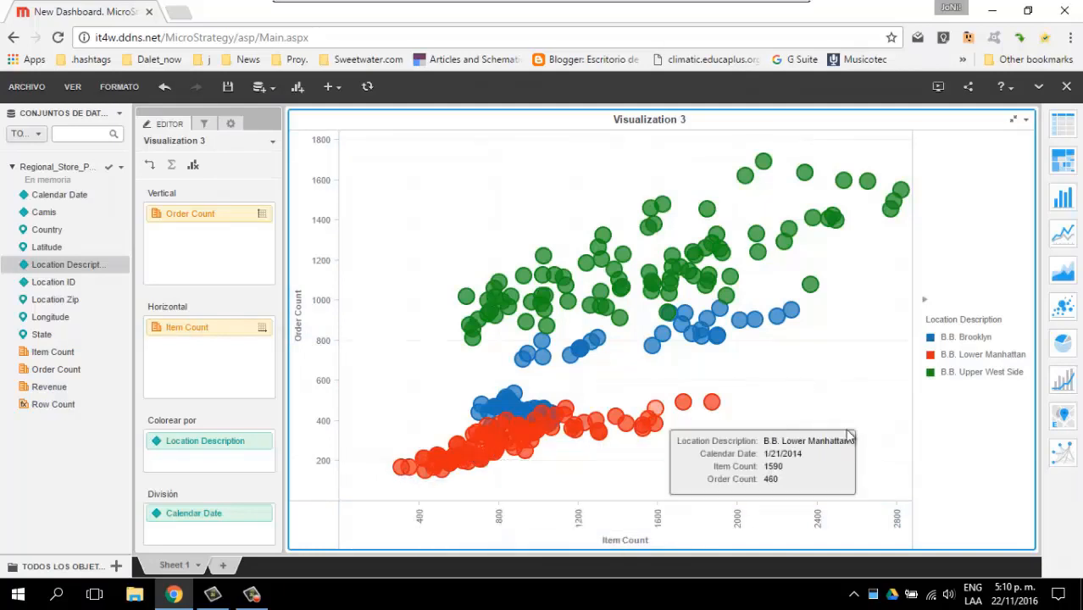
mouse_move(713, 405)
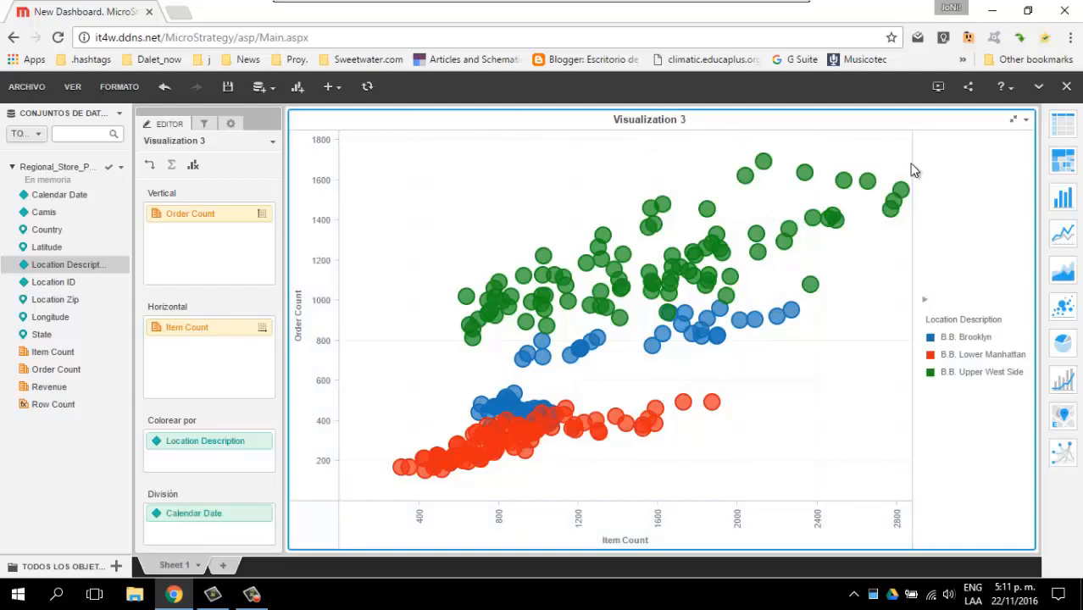
mouse_move(906, 190)
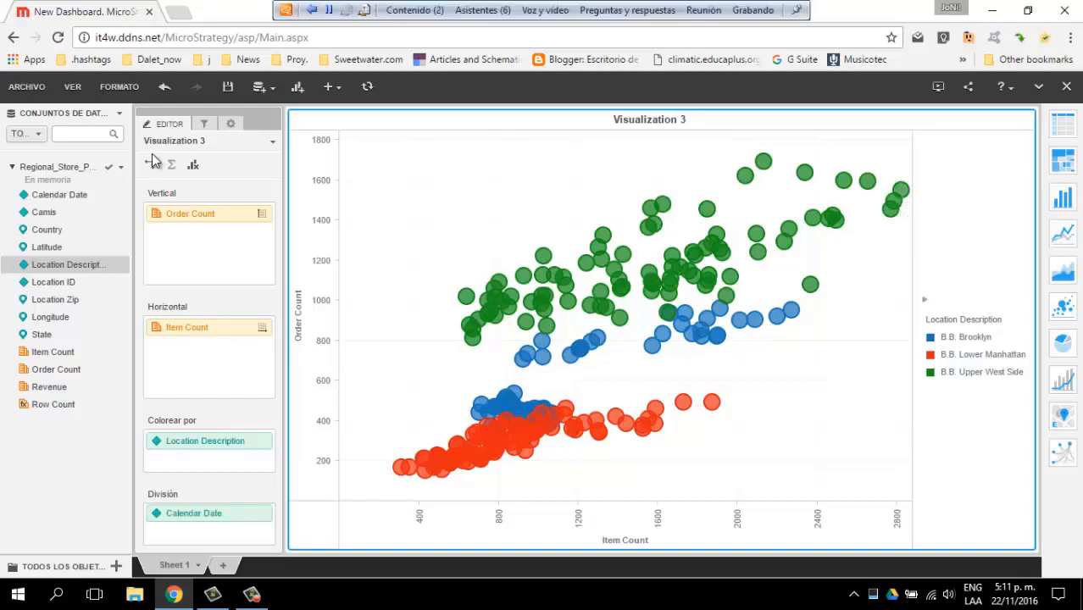
Size the bubble chart's bubbles by Revenue and inspect the large Upper West Side bubble.
mouse_move(574, 409)
scroll(192, 353, "down", 2)
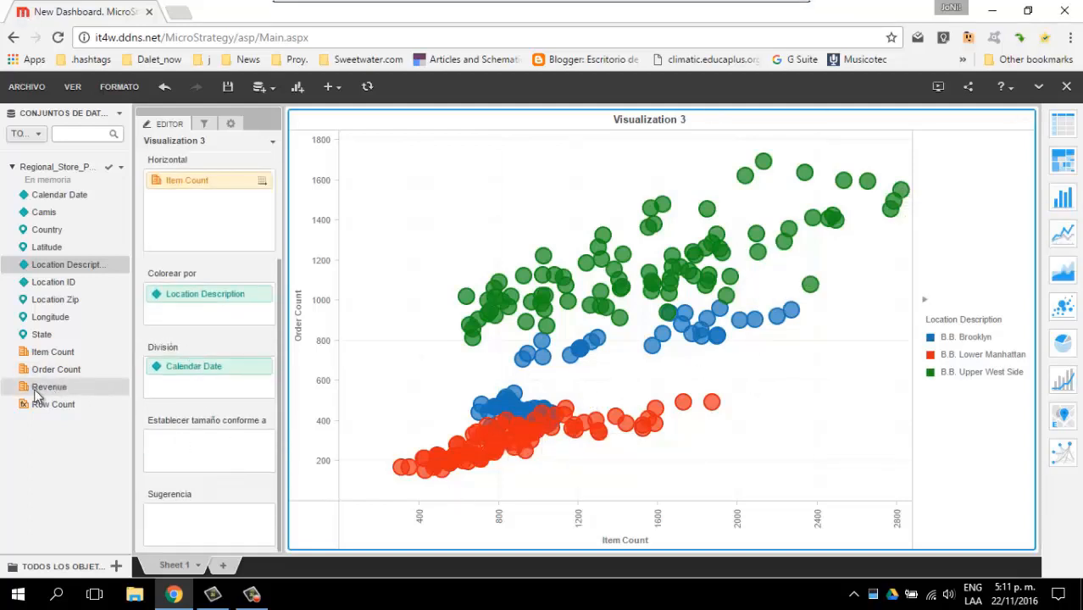
left_click_drag(51, 390, 220, 444)
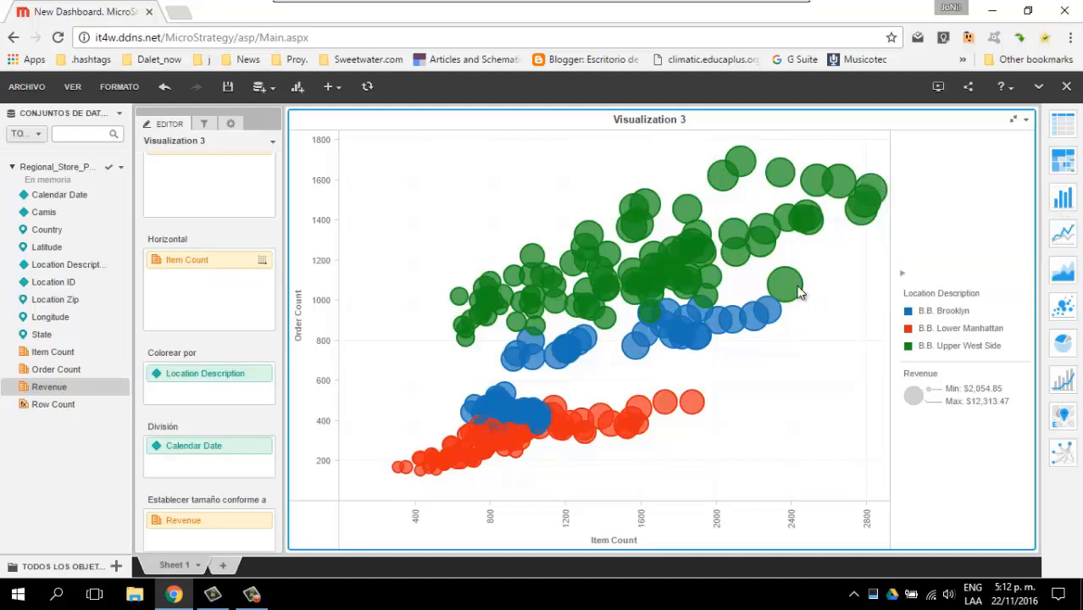
mouse_move(788, 290)
Restore the bubble chart to the dashboard layout and place it above the line chart, beside the map.
left_click(1014, 120)
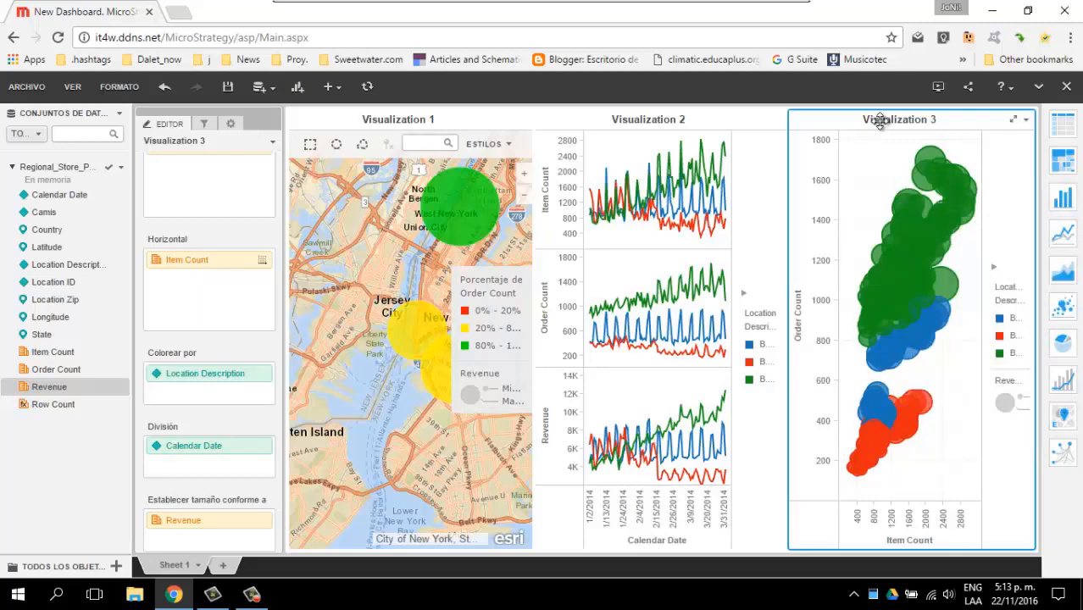
left_click_drag(711, 381, 840, 133)
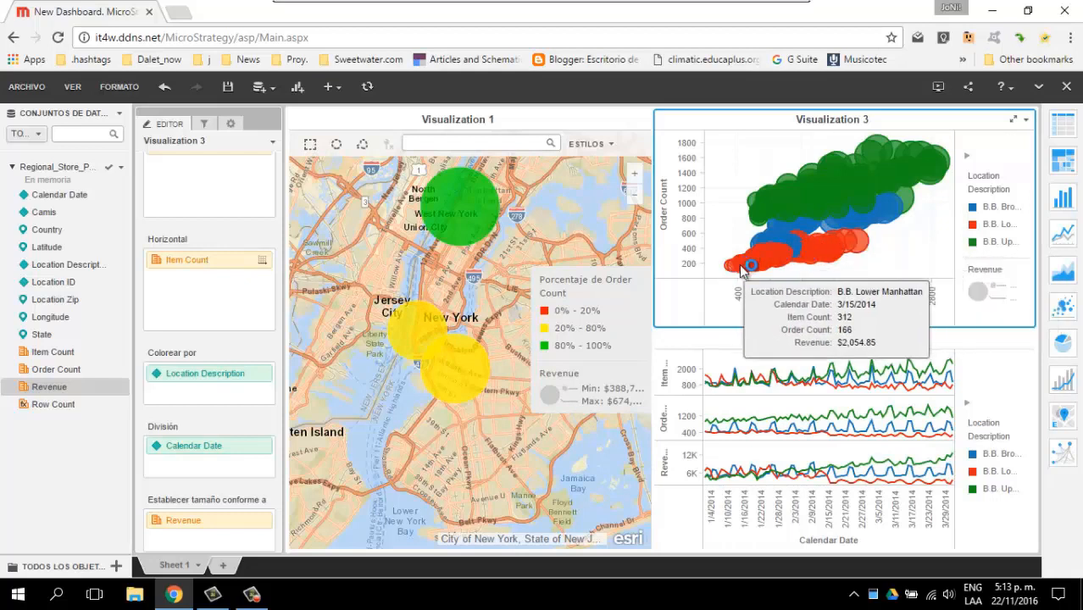
Review the map's field assignments and check the store details in its tooltip.
left_click(356, 322)
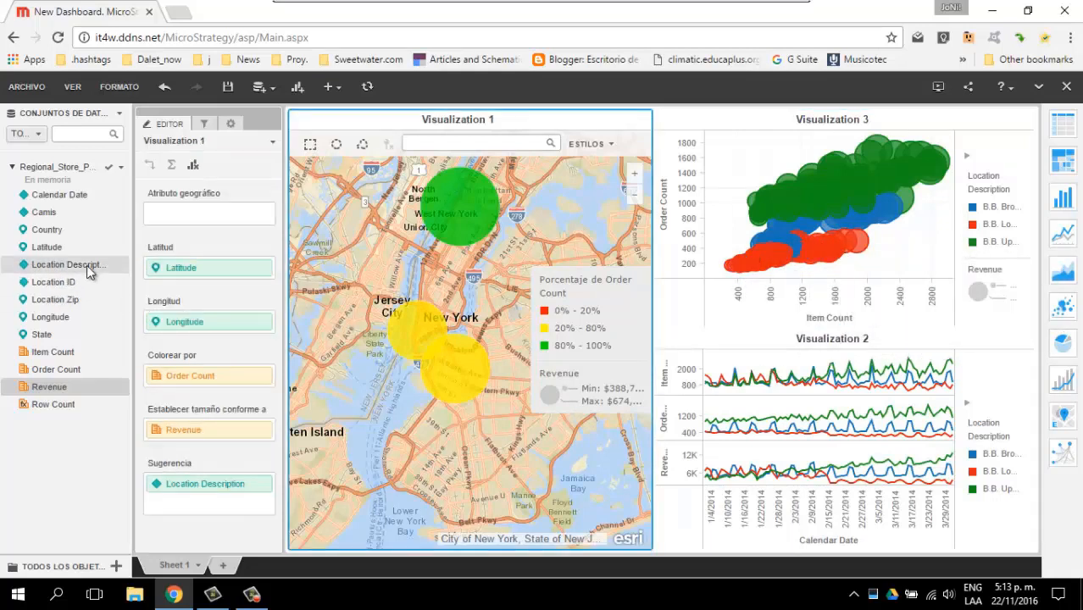
left_click_drag(112, 306, 181, 377)
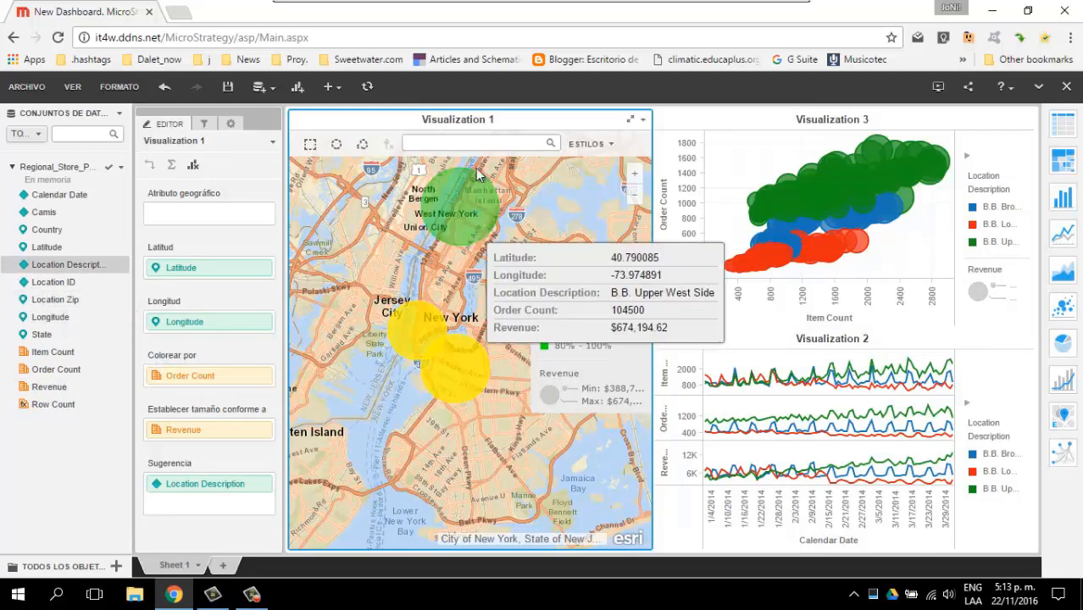
left_click(782, 121)
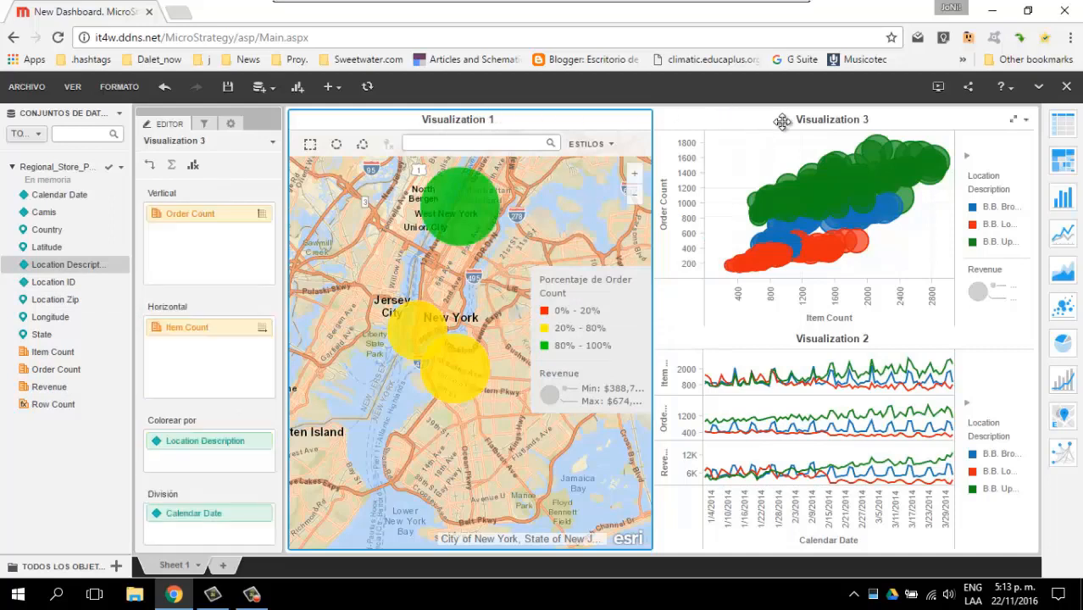
Rename the map visualization as "Mapa de Ventas".
double_click(500, 120)
type("Mapa ")
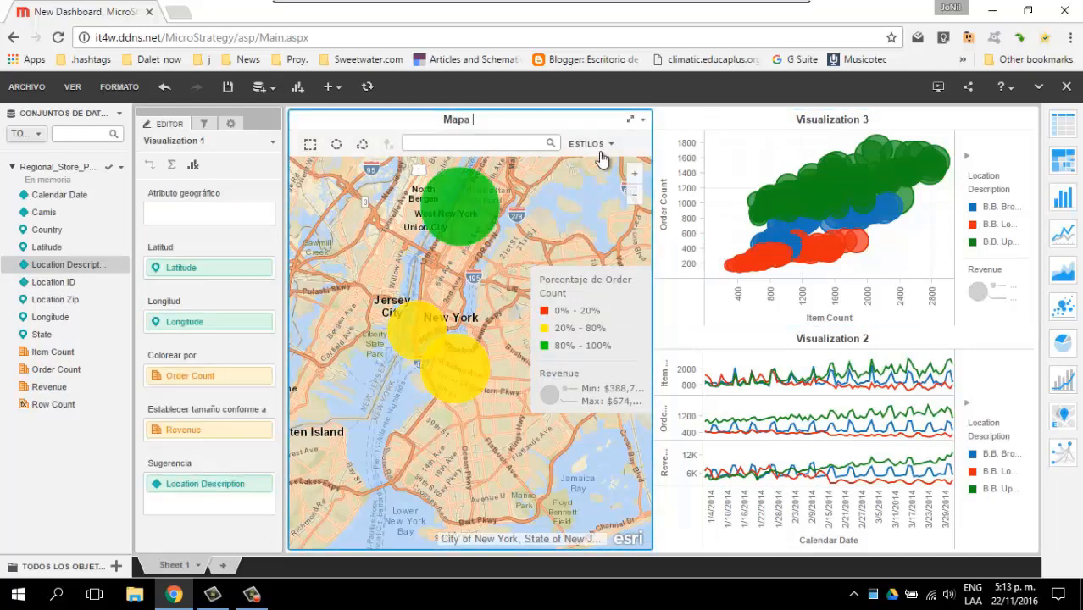
type("de Ventas")
key("Return")
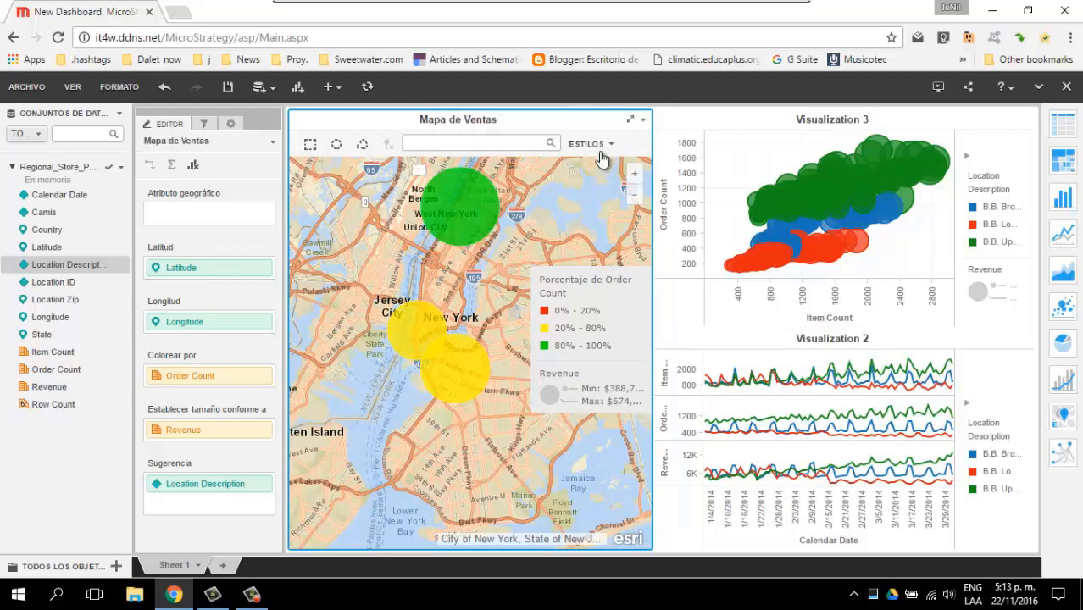
Title the bubble chart "Analisis de ventas" and the line chart "Evolutivo de Ventas".
double_click(833, 120)
type("Analisis de ventas")
key("Return")
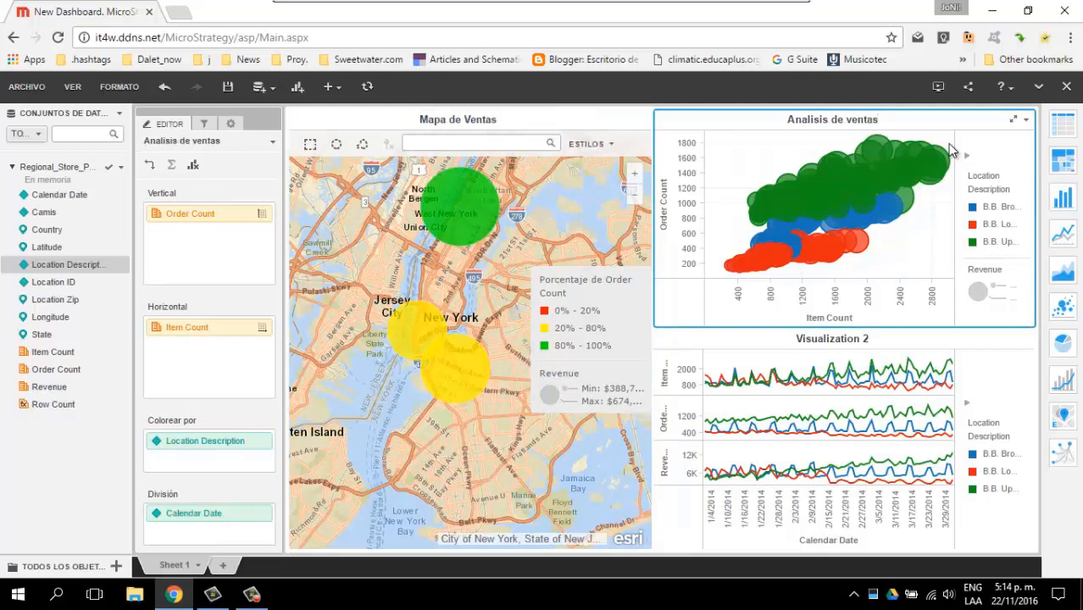
double_click(882, 339)
type("Evolutivo de Ventas")
key("Return")
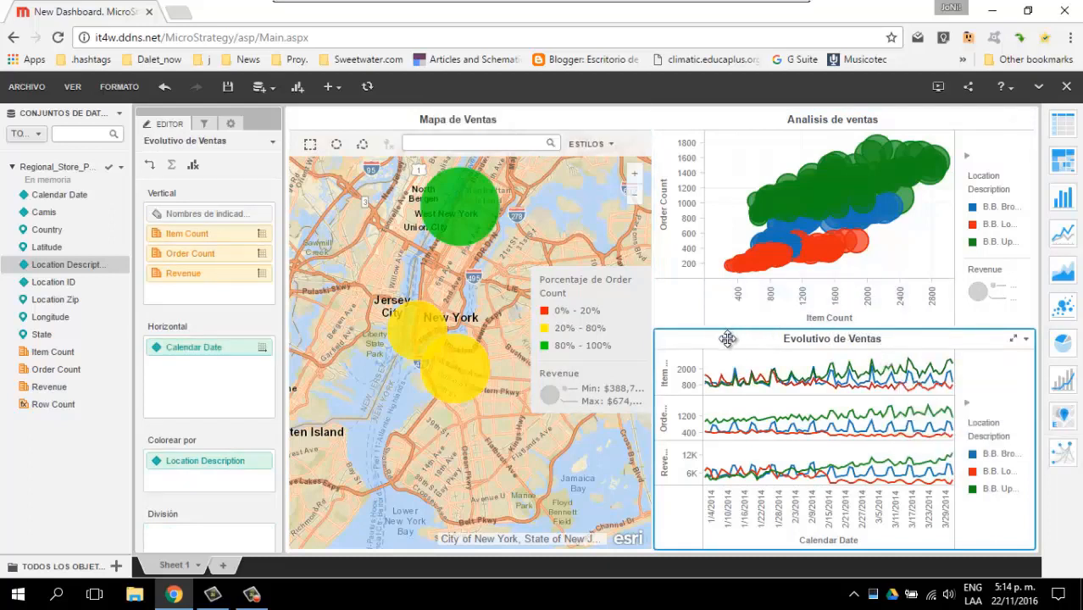
Examine the Evolutivo de Ventas chart maximized, restore it, and check the details of the other visualizations.
left_click(1015, 340)
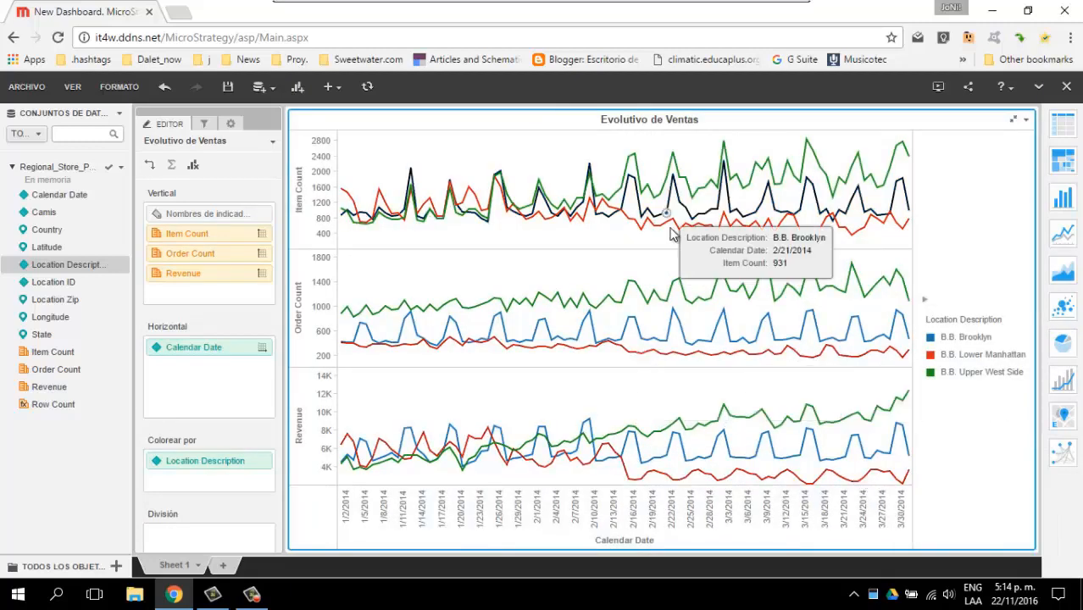
left_click(1020, 121)
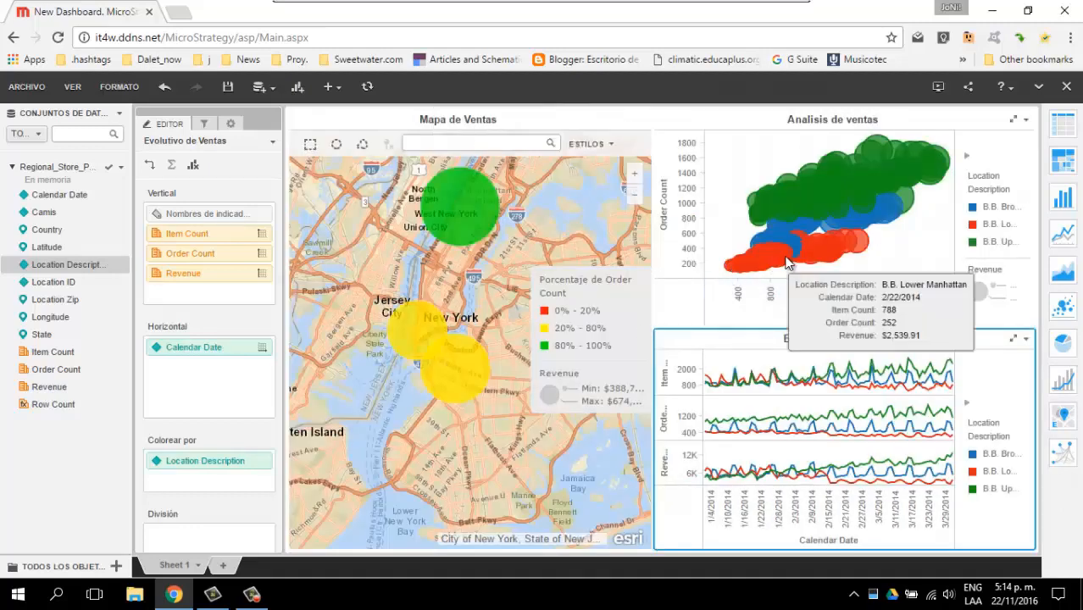
mouse_move(455, 208)
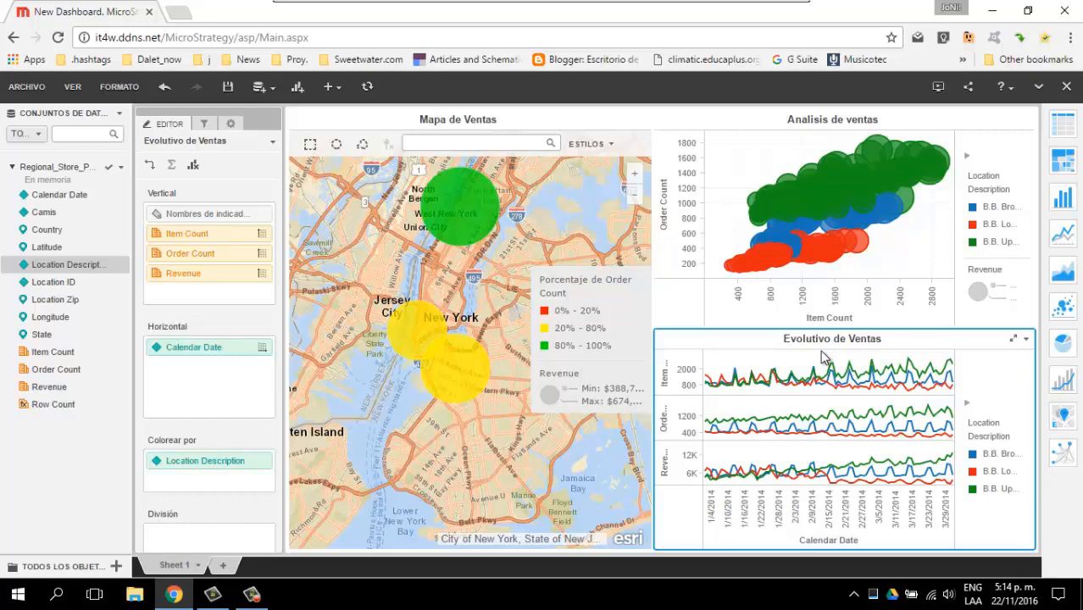
Create the time attributes Mes and Día de la semana from Calendar Date.
left_click(82, 196)
right_click(82, 196)
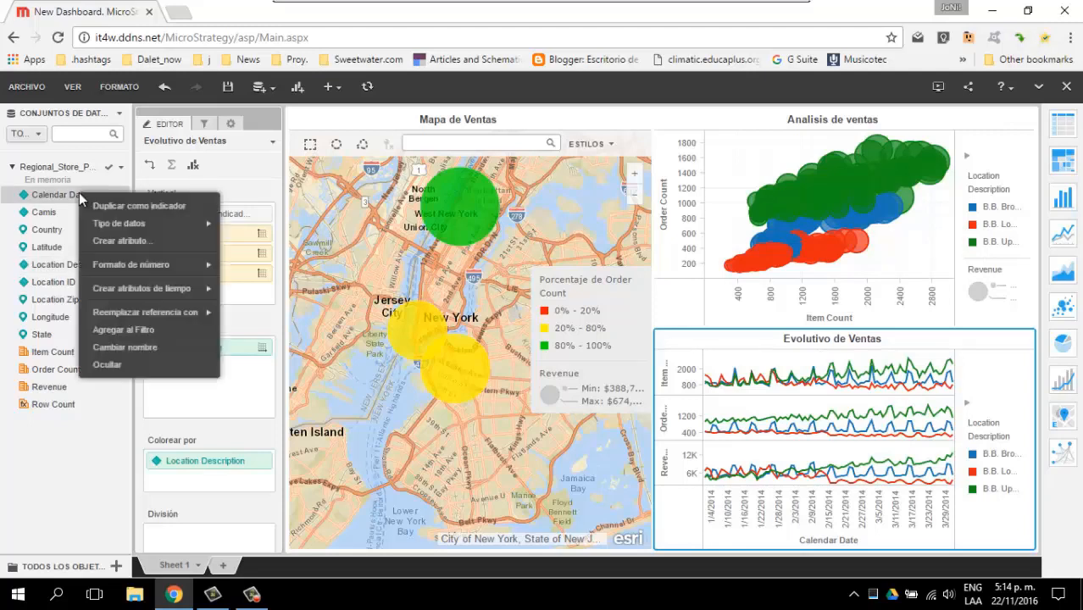
mouse_move(121, 222)
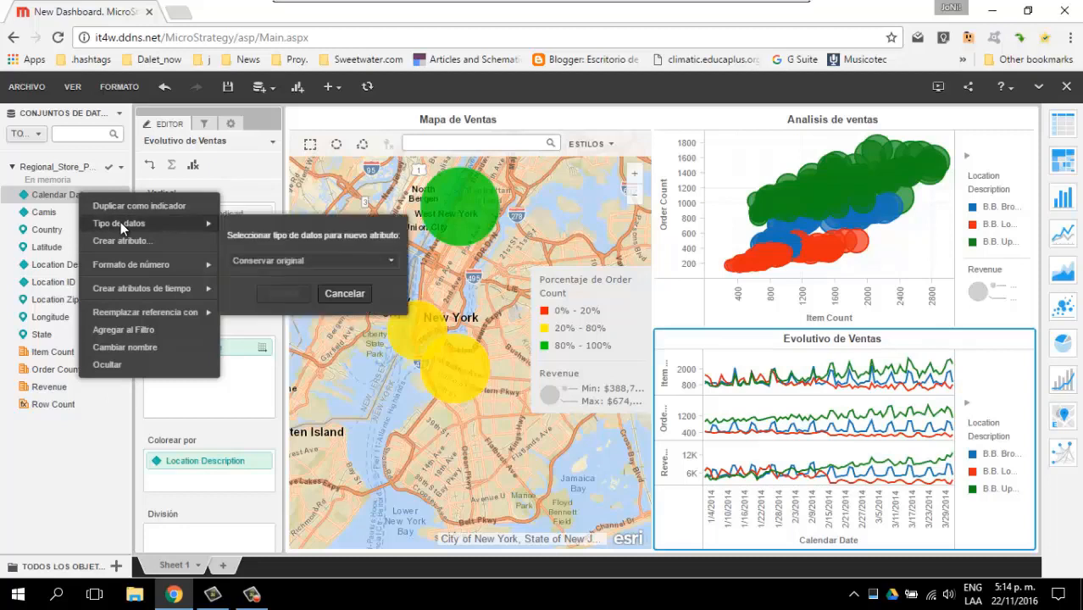
mouse_move(136, 290)
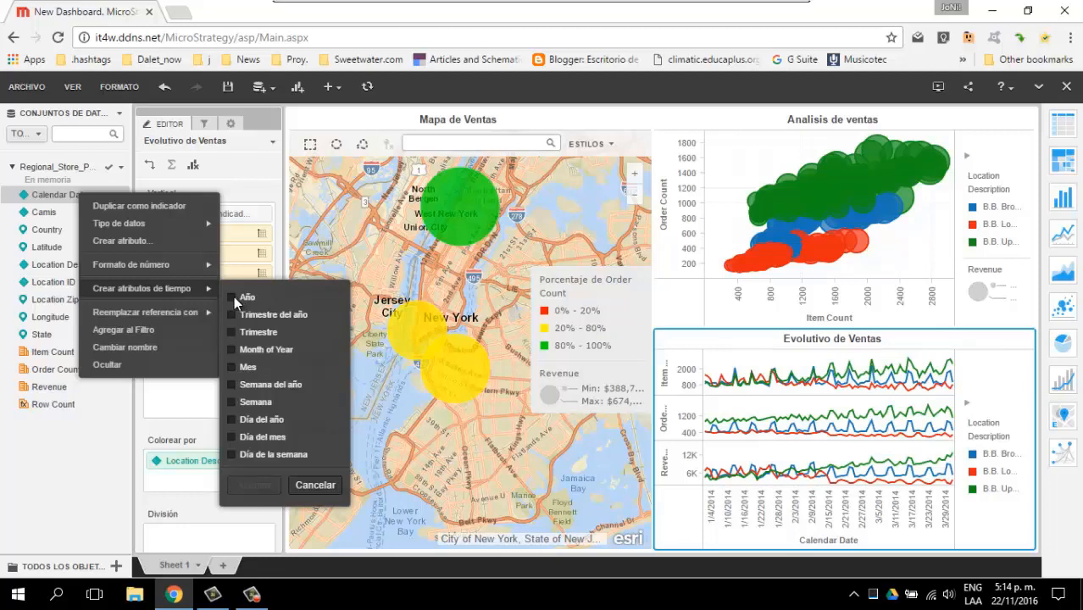
left_click(232, 367)
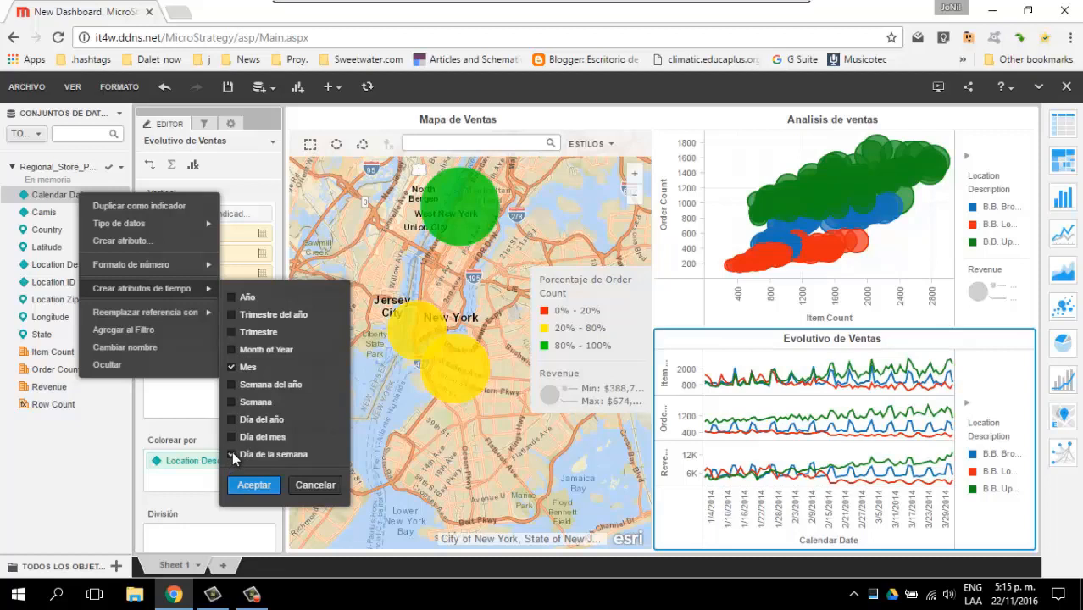
left_click(268, 488)
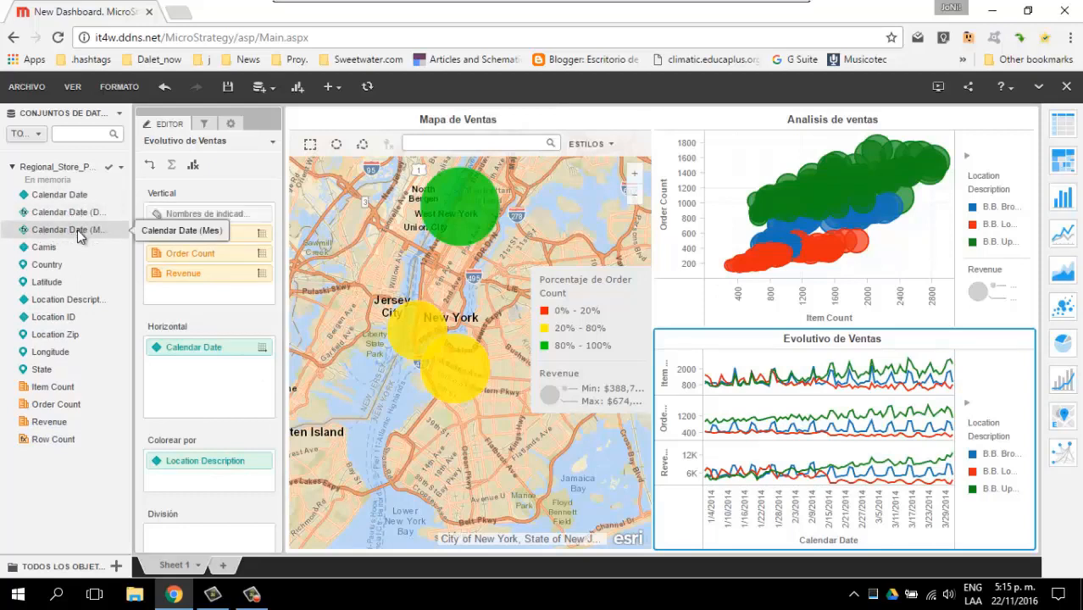
Add Calendar Date (Mes) as a filter for Sheet 1.
left_click(204, 125)
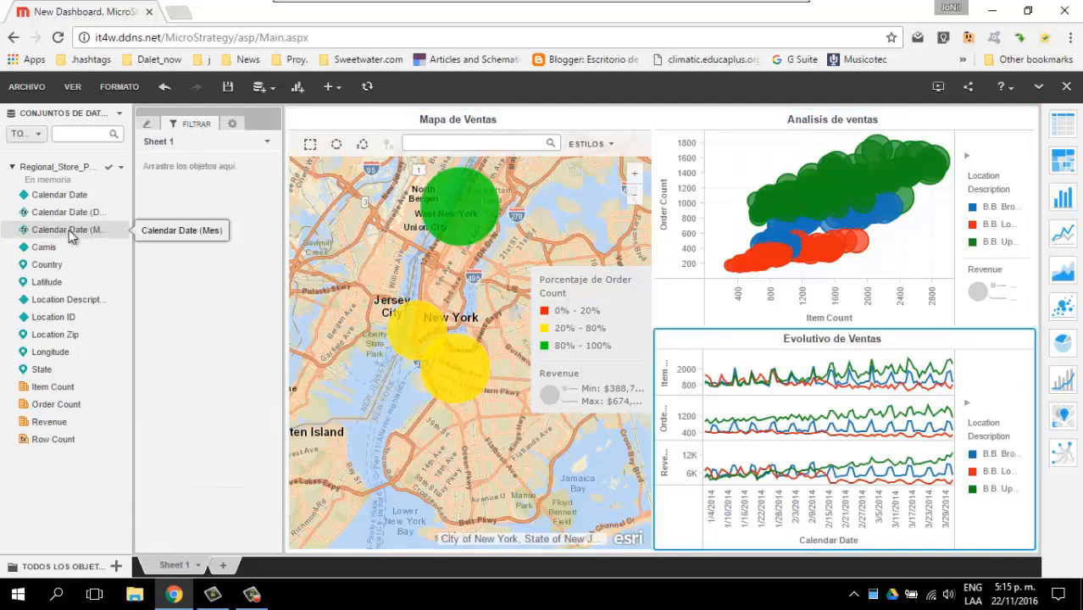
left_click_drag(71, 236, 197, 204)
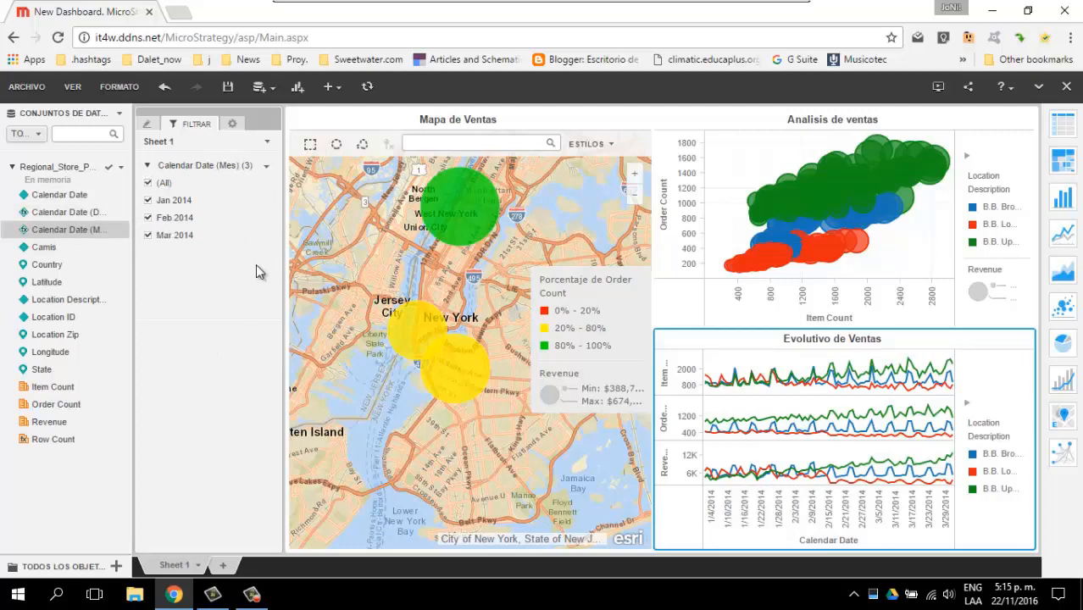
left_click(268, 142)
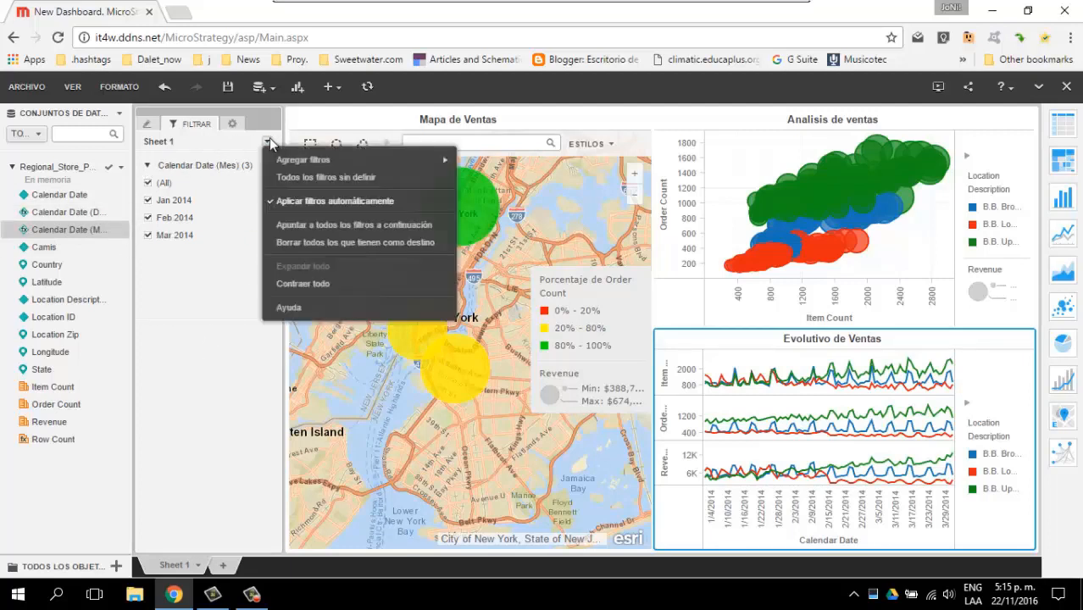
left_click(210, 144)
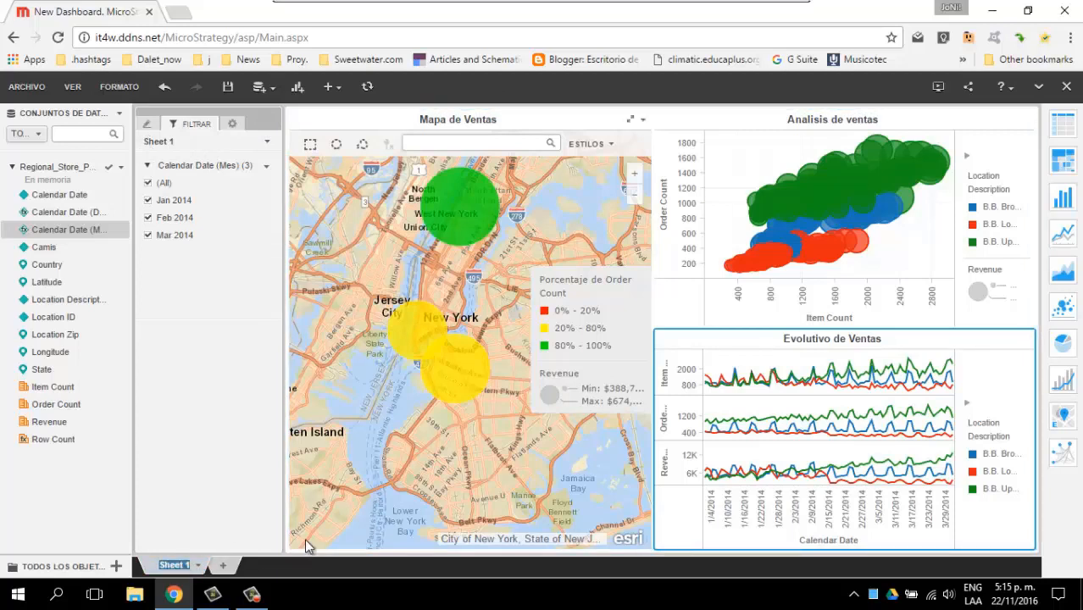
Rename Sheet 1 as "Resumen de Ventas".
type("Hoja")
key("BackSpace")
key("BackSpace")
key("BackSpace")
key("BackSpace")
type("Resumen de Ventas")
key("Return")
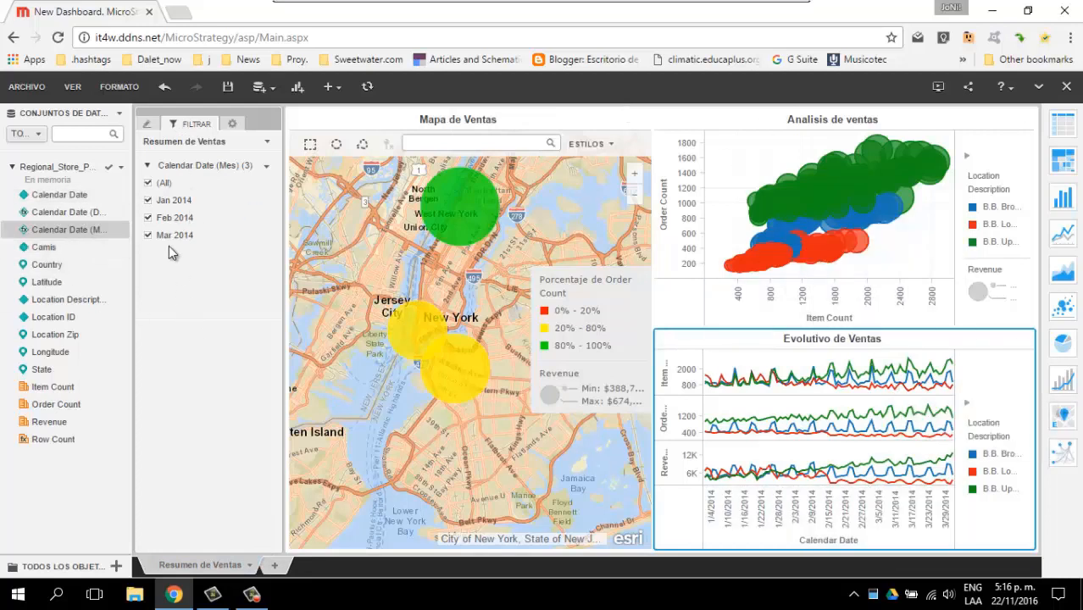
Filter the sheet to Jan 2014 only and compare the stores' figures in the bubble chart and on the map.
left_click(150, 184)
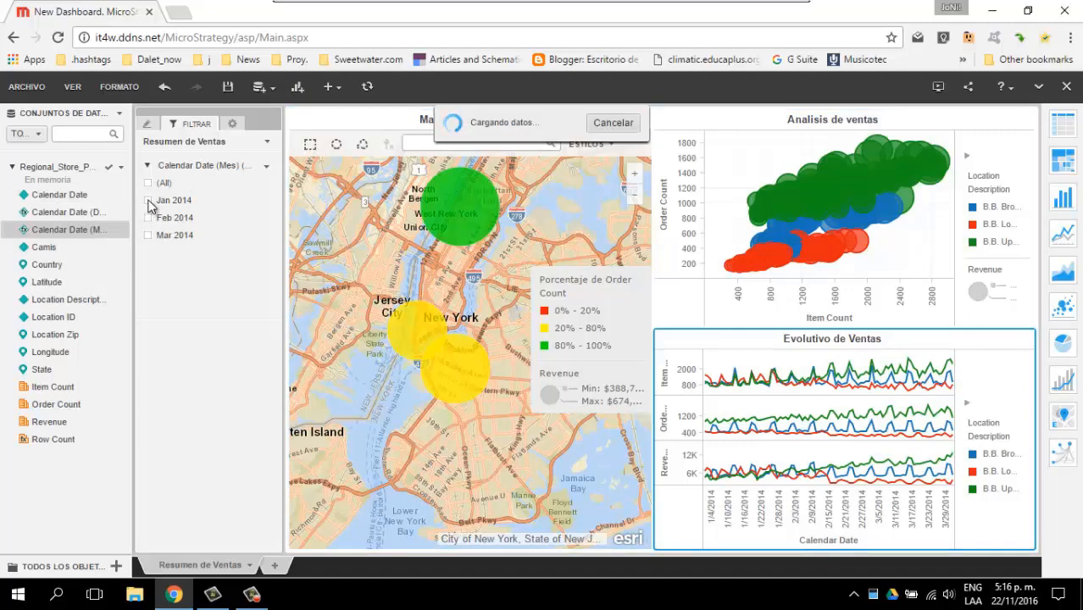
left_click(149, 202)
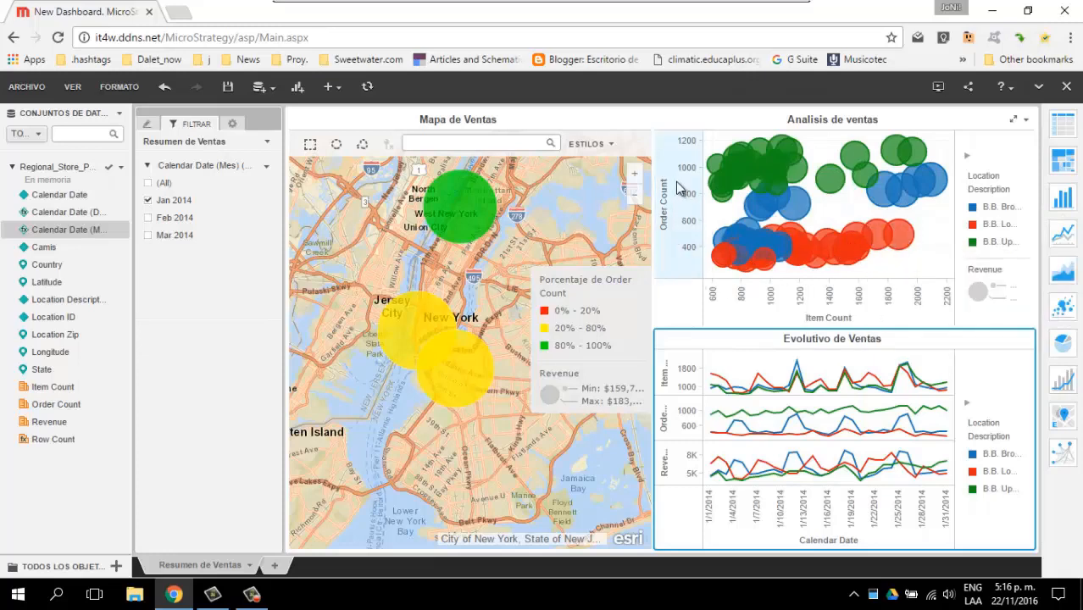
mouse_move(905, 152)
mouse_move(835, 164)
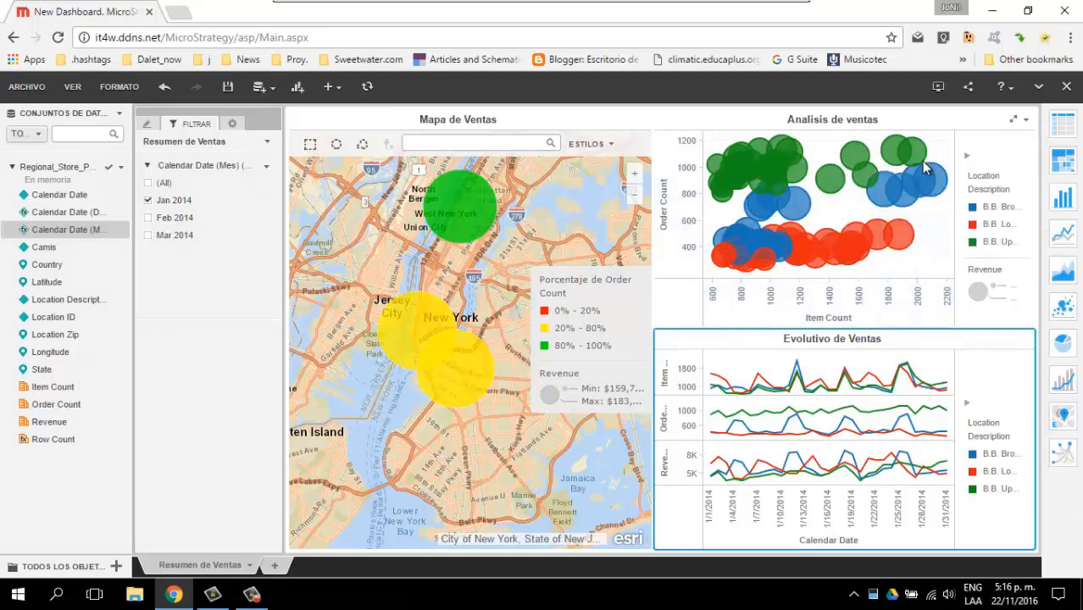
mouse_move(918, 154)
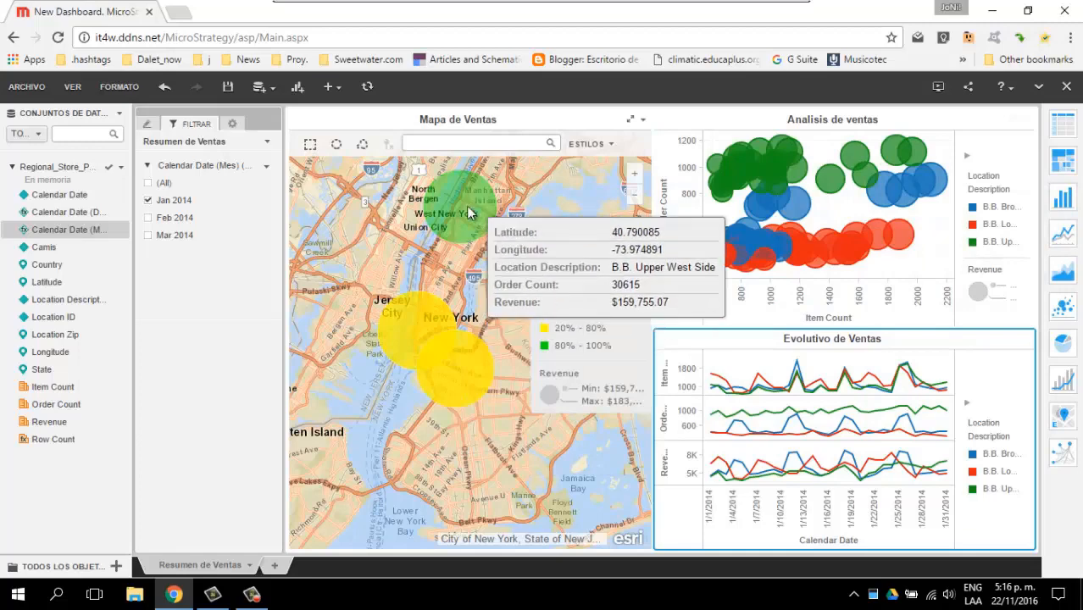
mouse_move(405, 327)
mouse_move(453, 222)
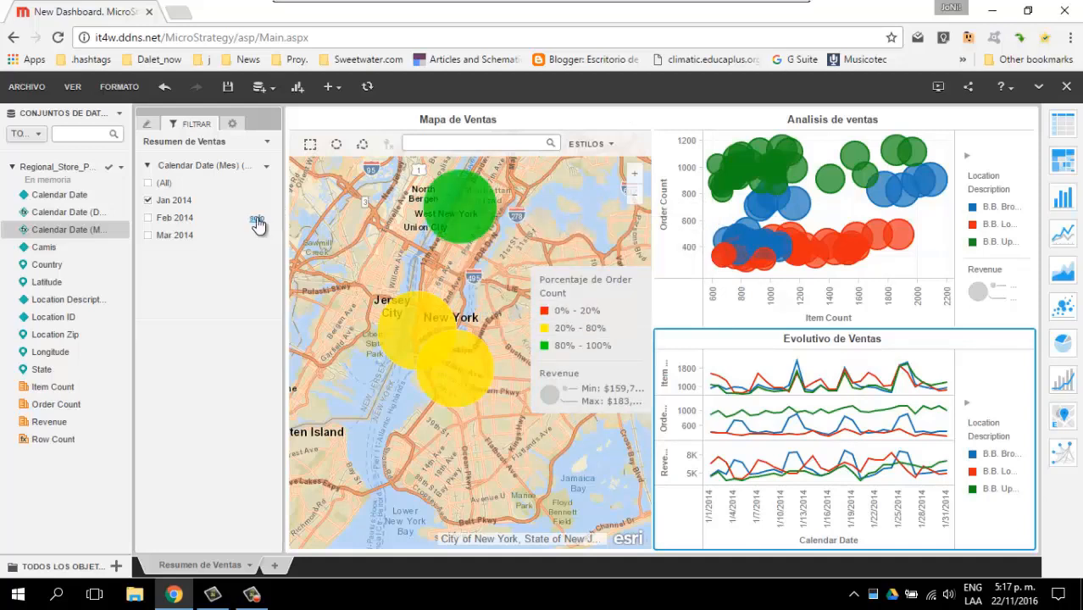
Filter the sheet to Feb 2014 only, compare the stores, repeat for Mar 2014, and reselect all months.
left_click(257, 220)
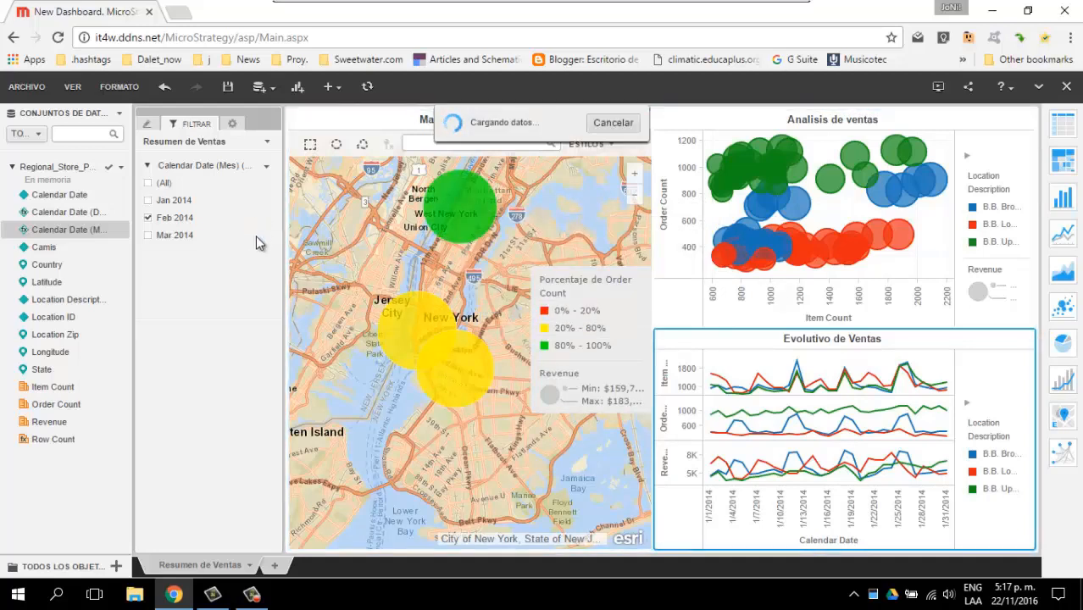
mouse_move(258, 240)
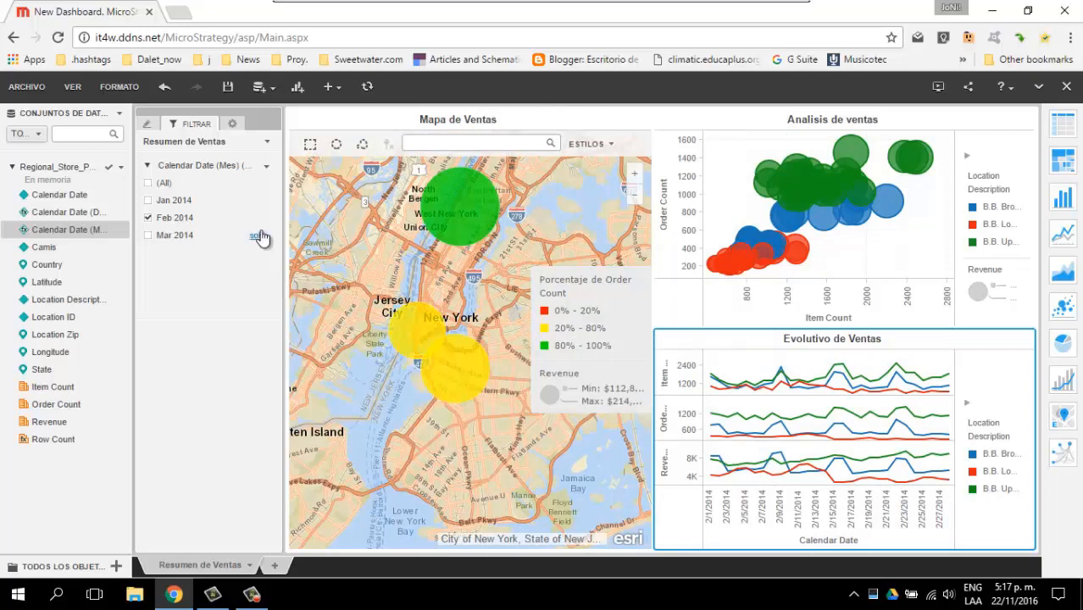
left_click(258, 236)
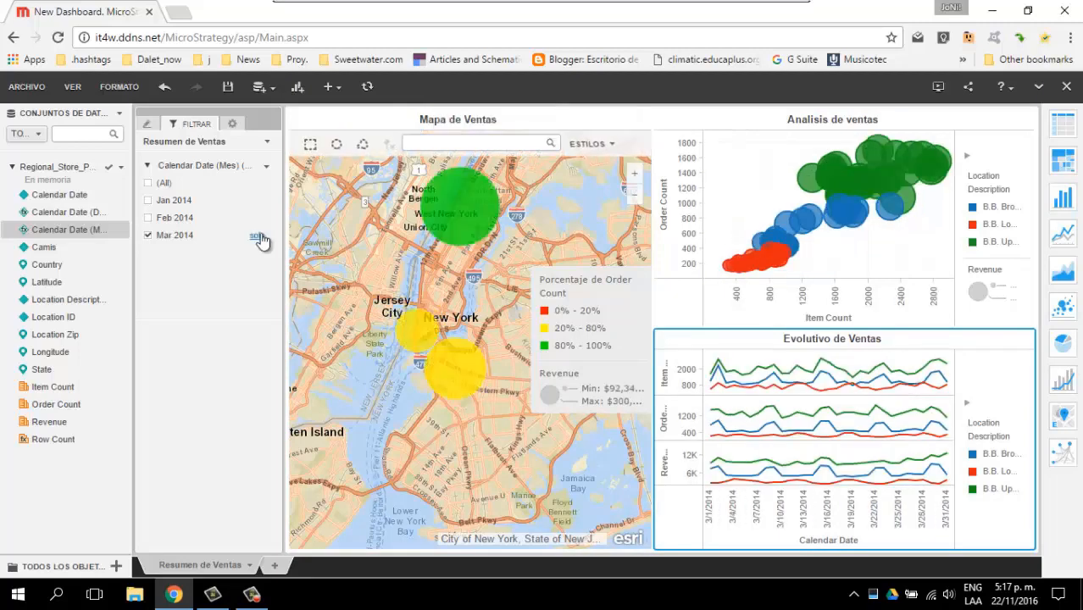
mouse_move(414, 326)
left_click(148, 183)
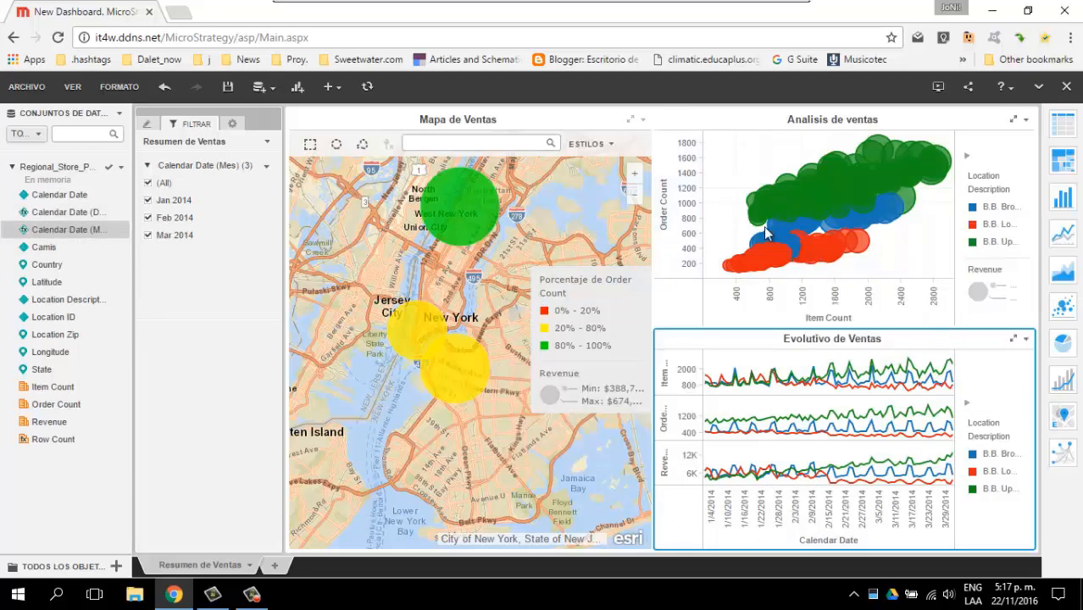
Insert a second panel in the Resumen de Ventas sheet and name the panels "Pág. 1" and "Pág. 2".
left_click(250, 565)
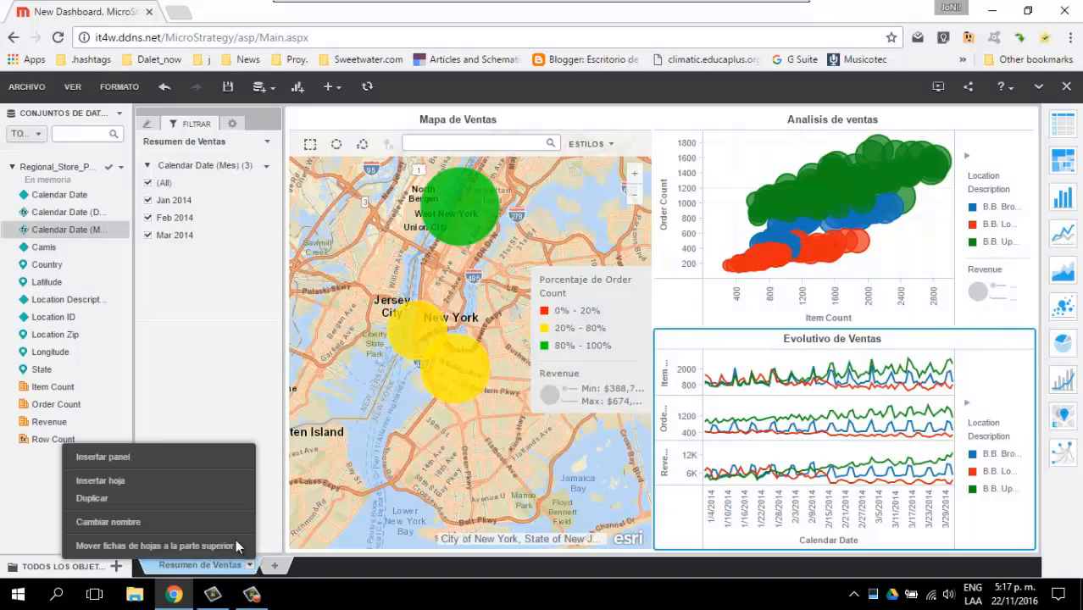
left_click(150, 458)
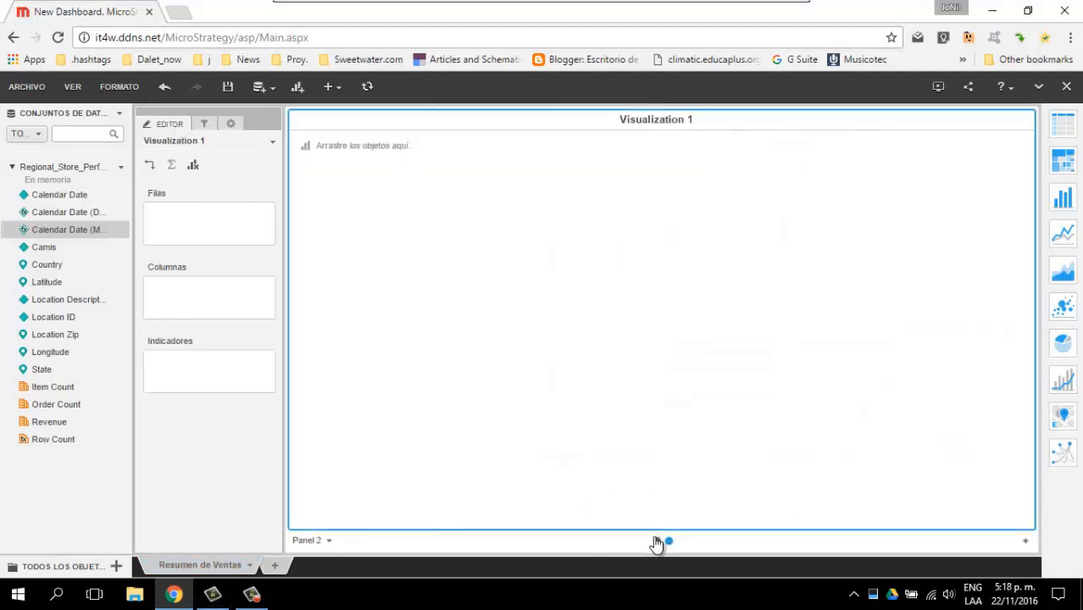
left_click(657, 541)
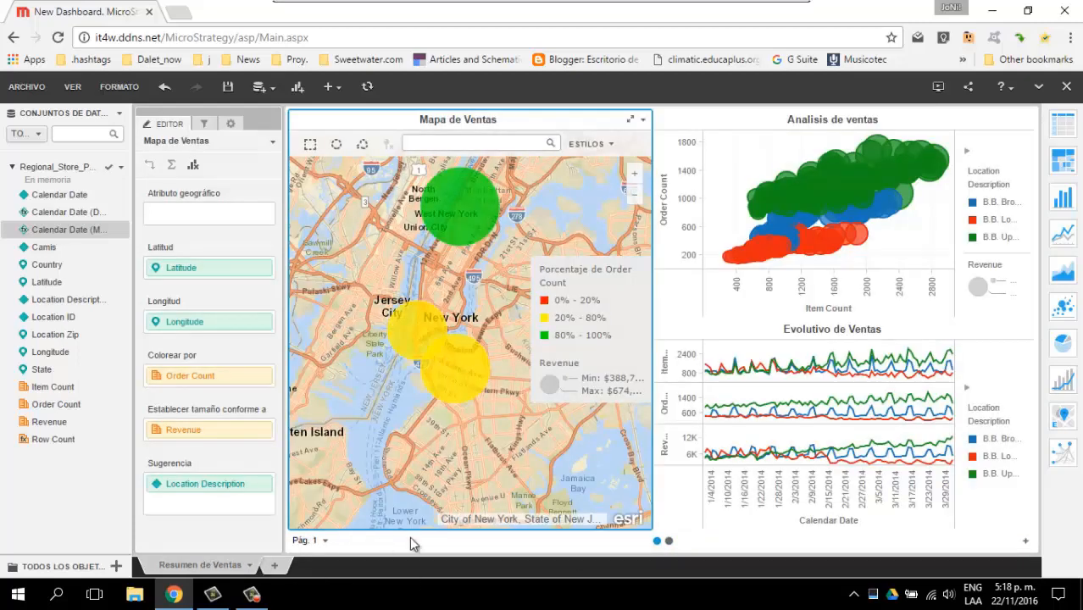
left_click(668, 542)
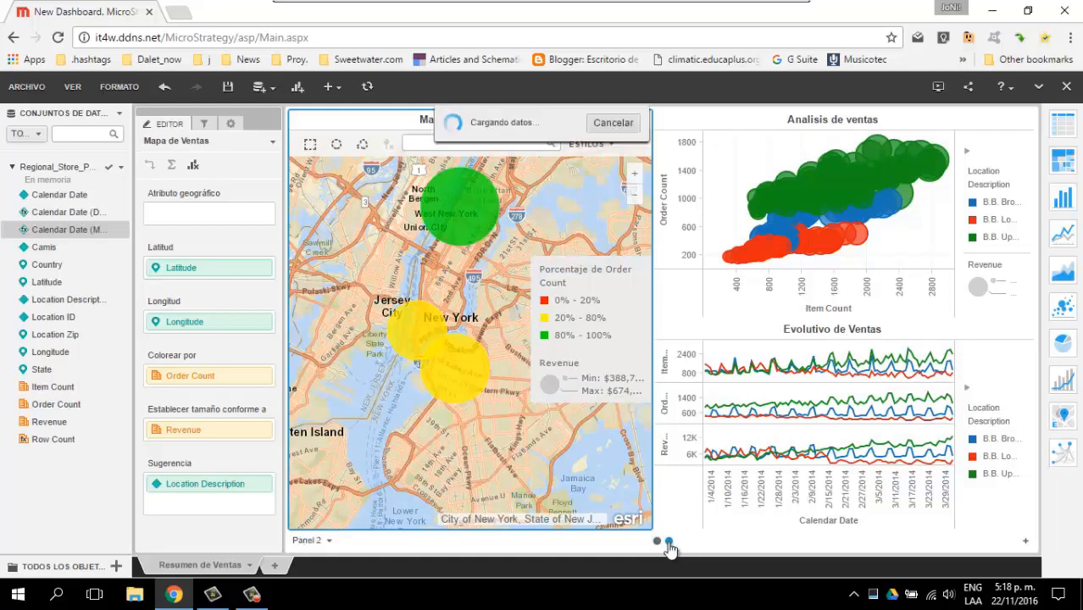
double_click(306, 540)
type("Pág.")
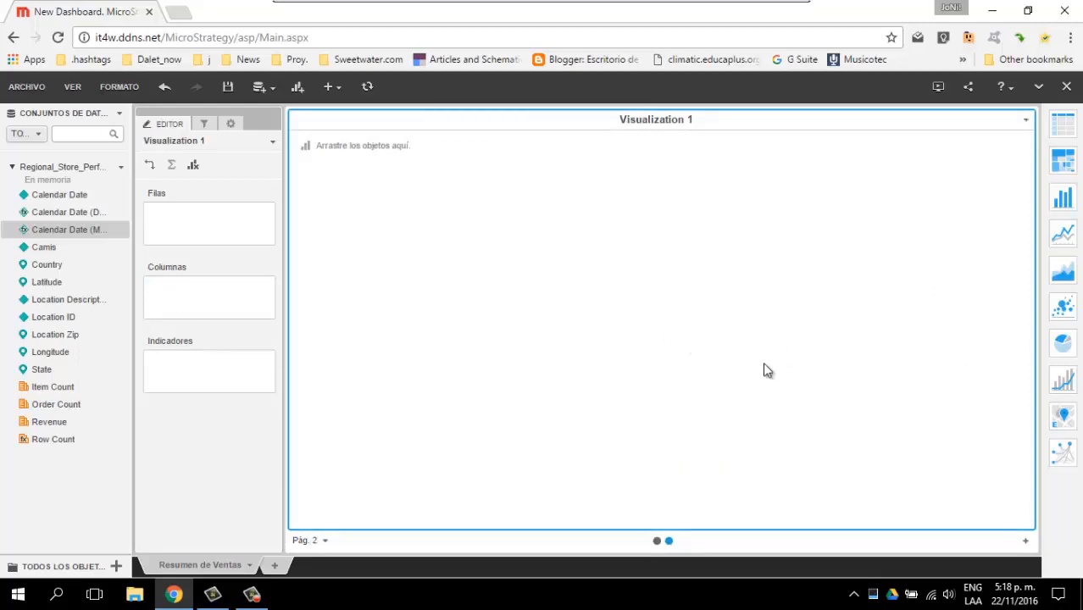
Create a bar chart on Pág. 2 with Order Count on the vertical axis and Calendar Date (Día de la semana) on the horizontal axis.
left_click(1065, 200)
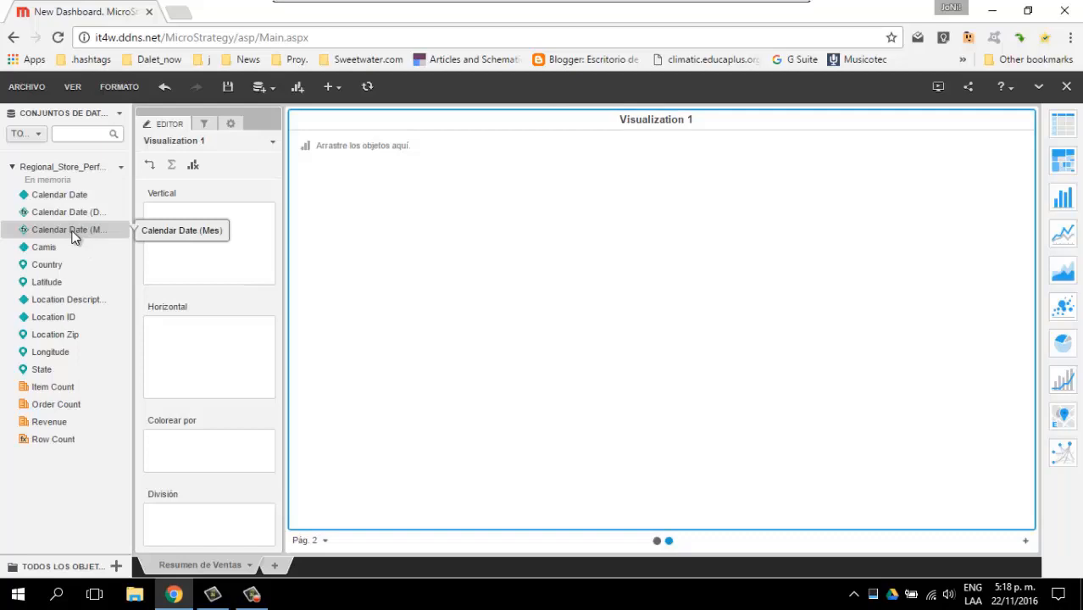
left_click_drag(89, 213, 227, 366)
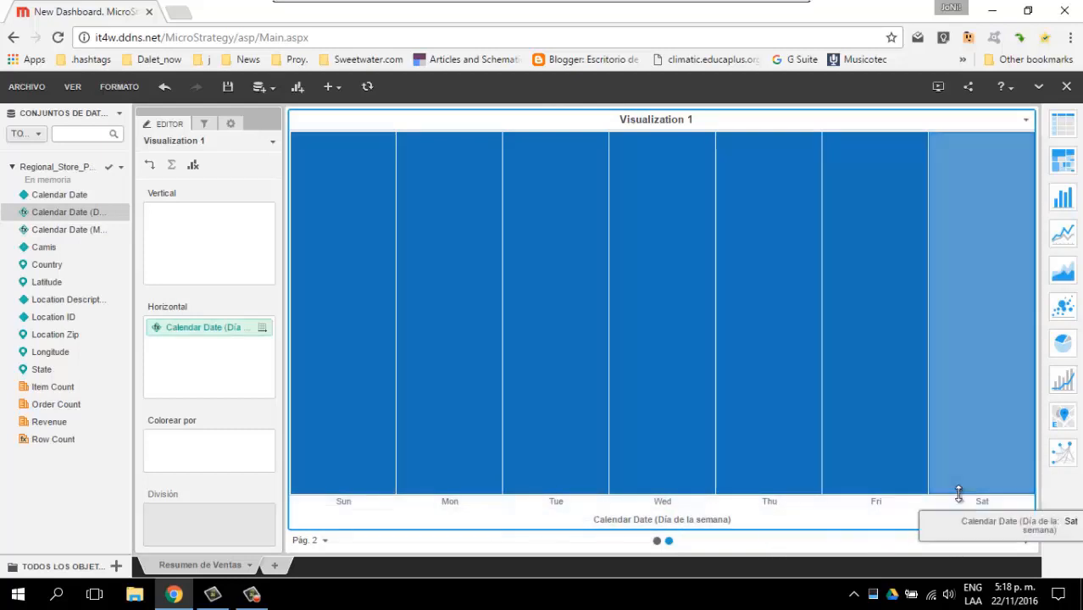
left_click_drag(71, 386, 217, 270)
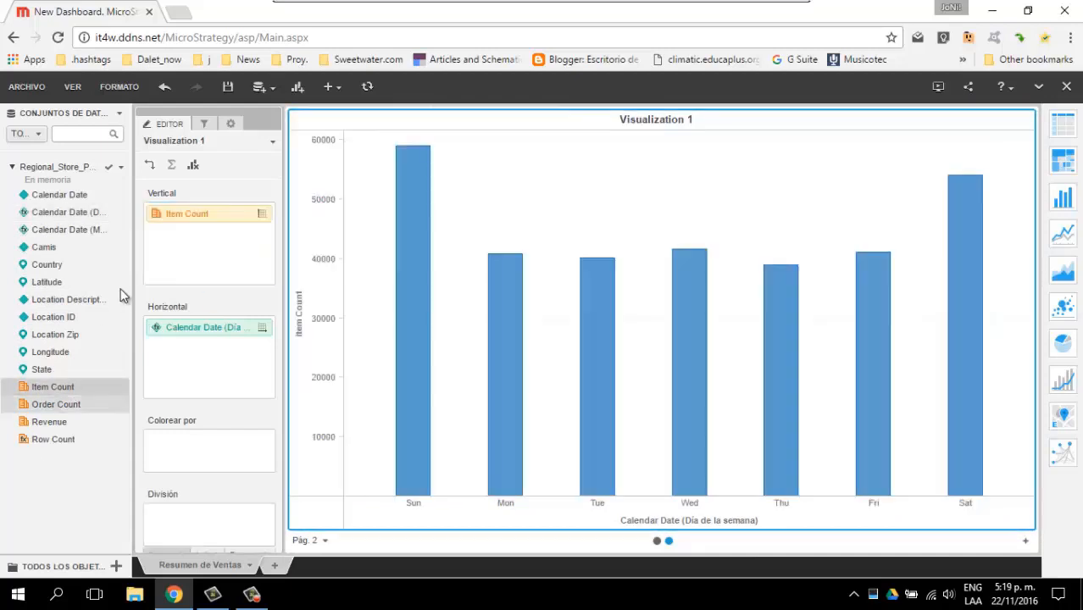
left_click_drag(56, 405, 177, 213)
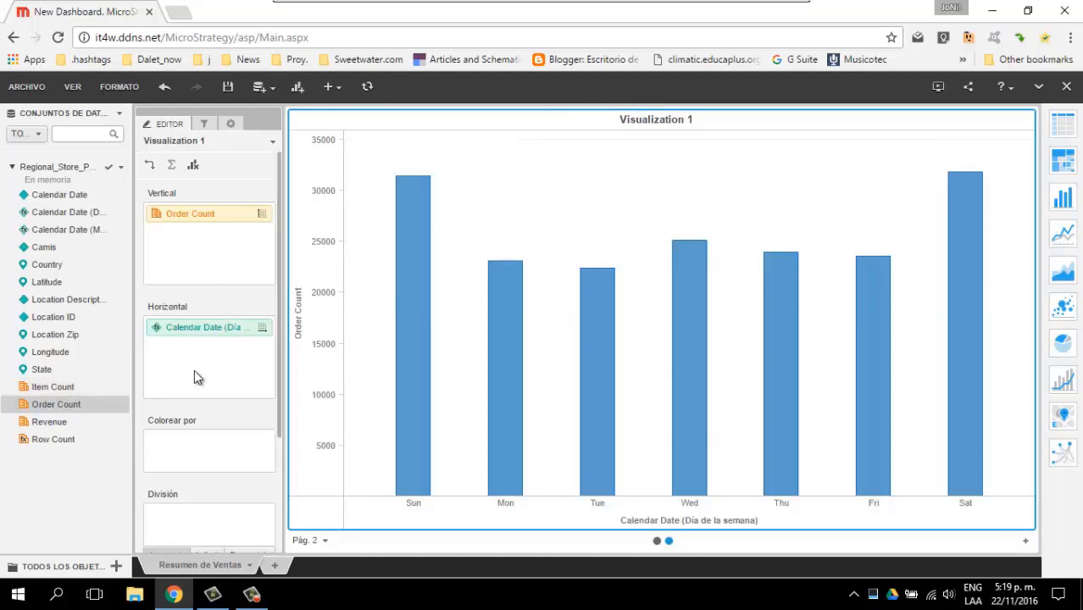
Size the bars by Revenue and color them by Location Description.
scroll(194, 377, "down", 2)
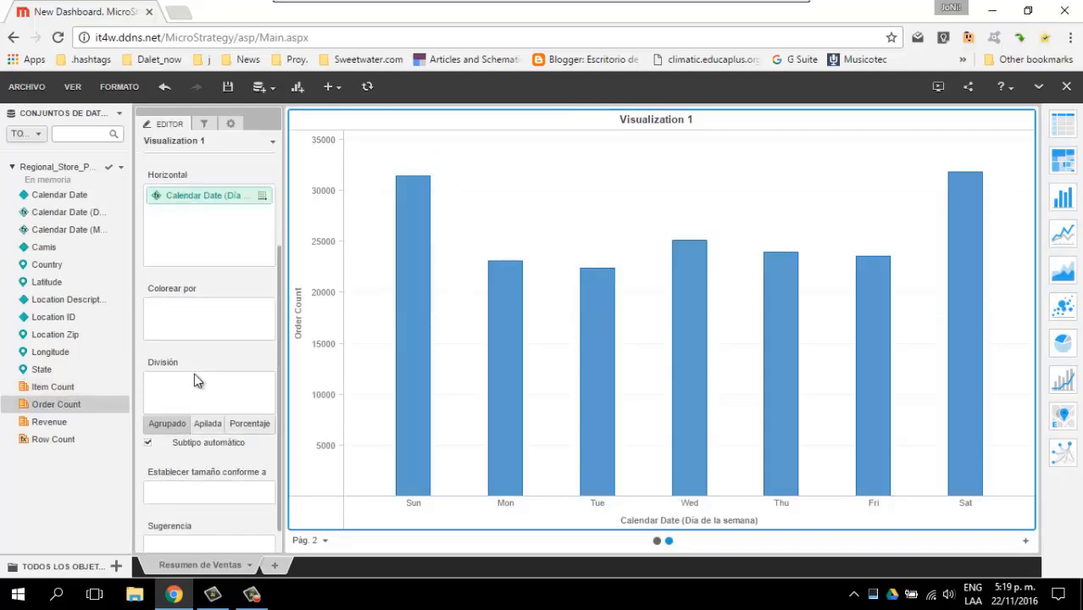
scroll(194, 380, "down", 1)
left_click_drag(73, 428, 212, 464)
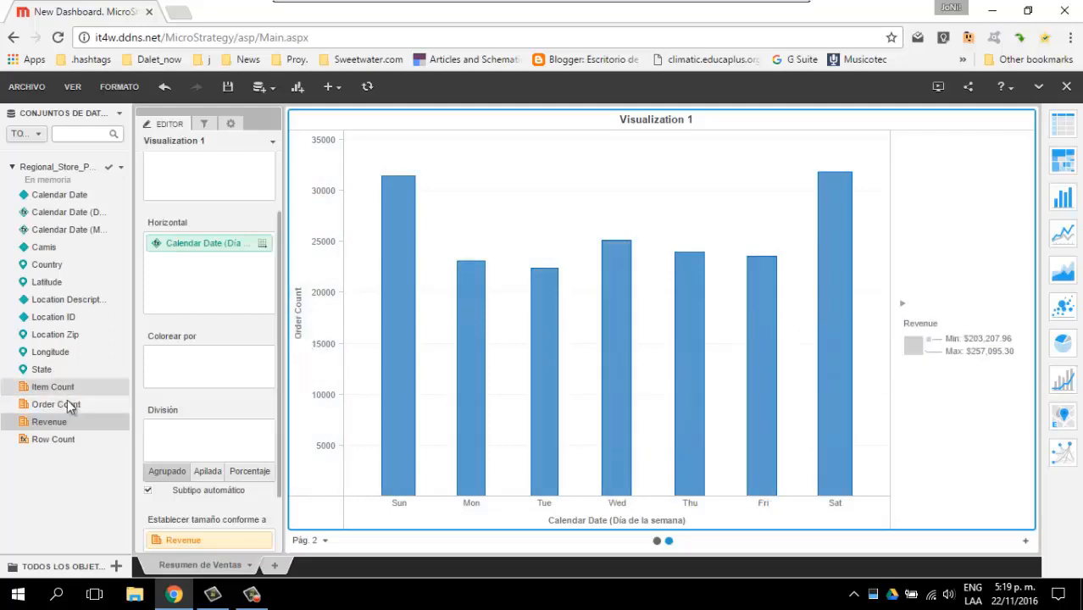
left_click_drag(59, 300, 185, 440)
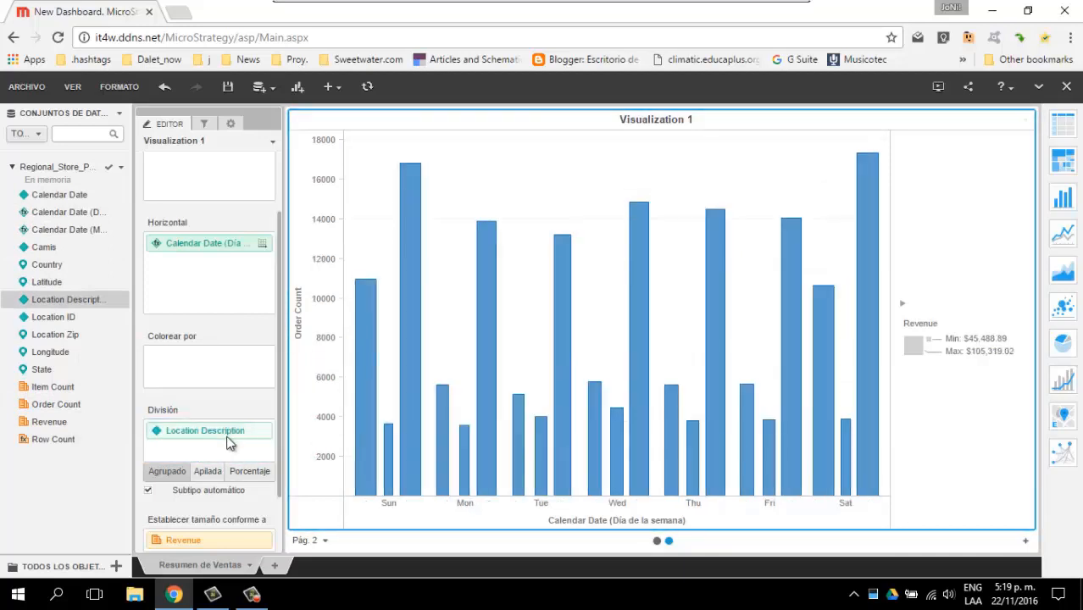
left_click_drag(212, 431, 220, 369)
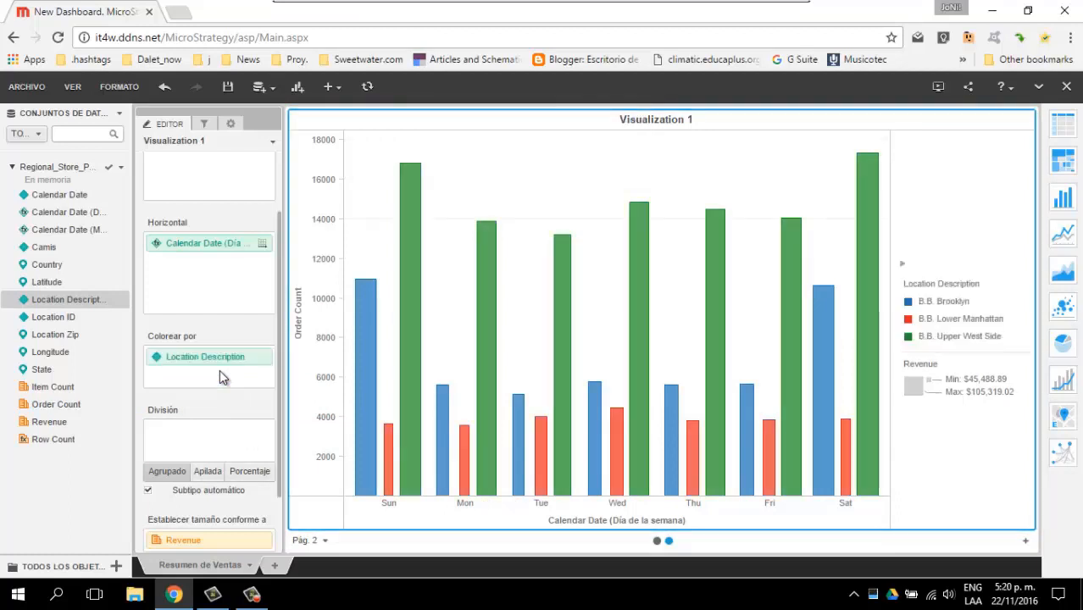
Examine each store's order count and revenue by day of the week in the bar chart.
mouse_move(379, 439)
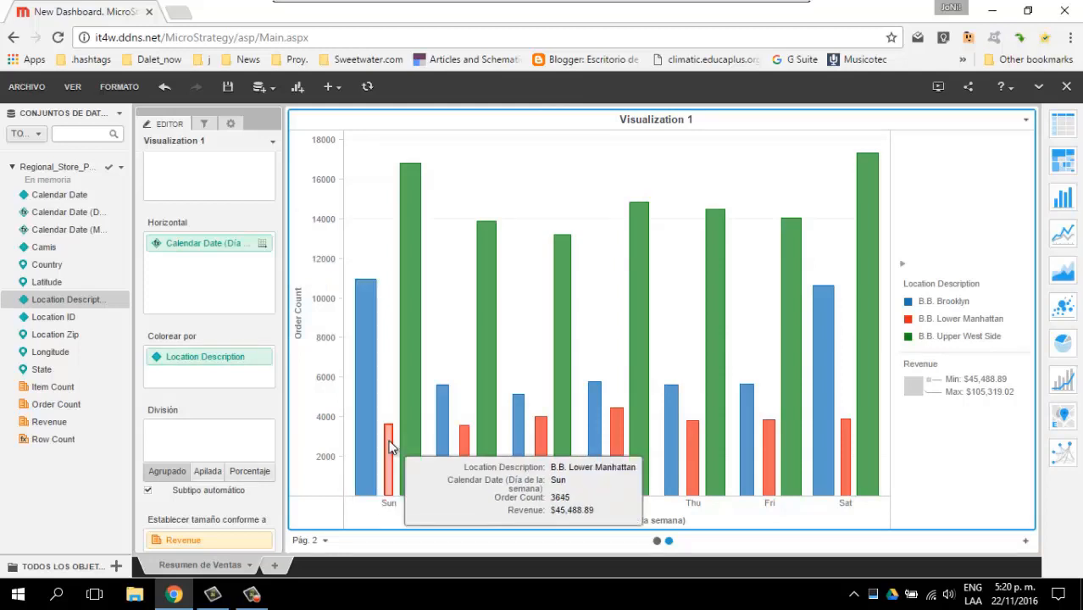
mouse_move(415, 429)
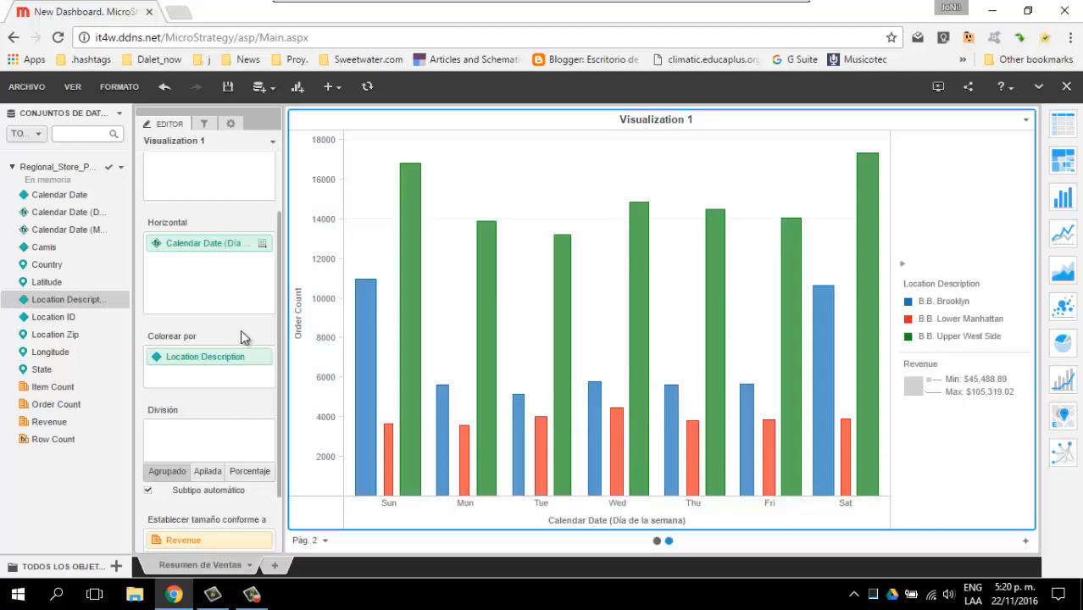
scroll(241, 330, "up", 2)
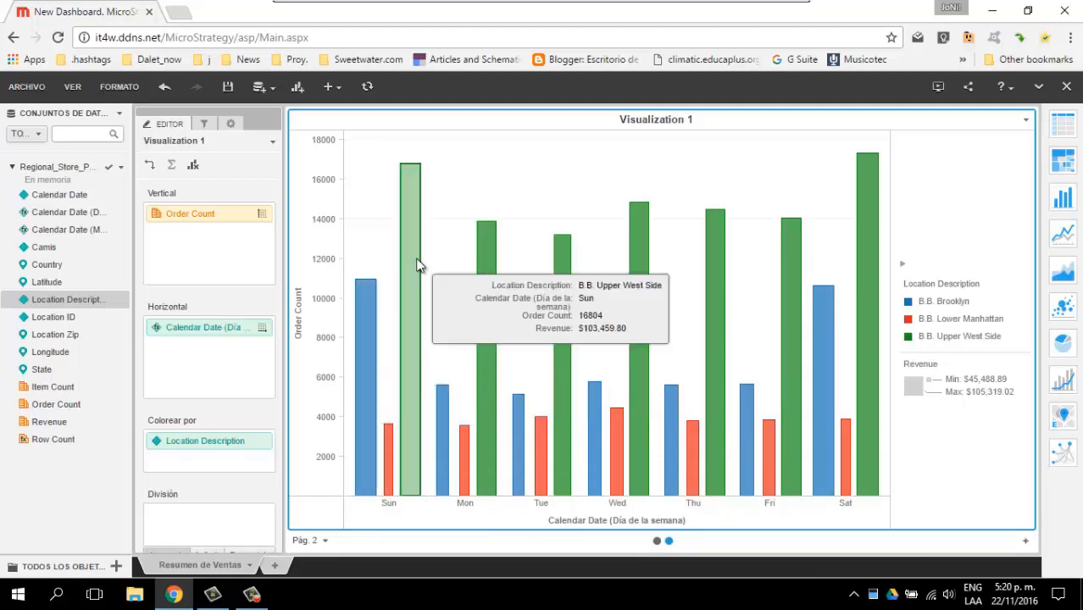
mouse_move(362, 335)
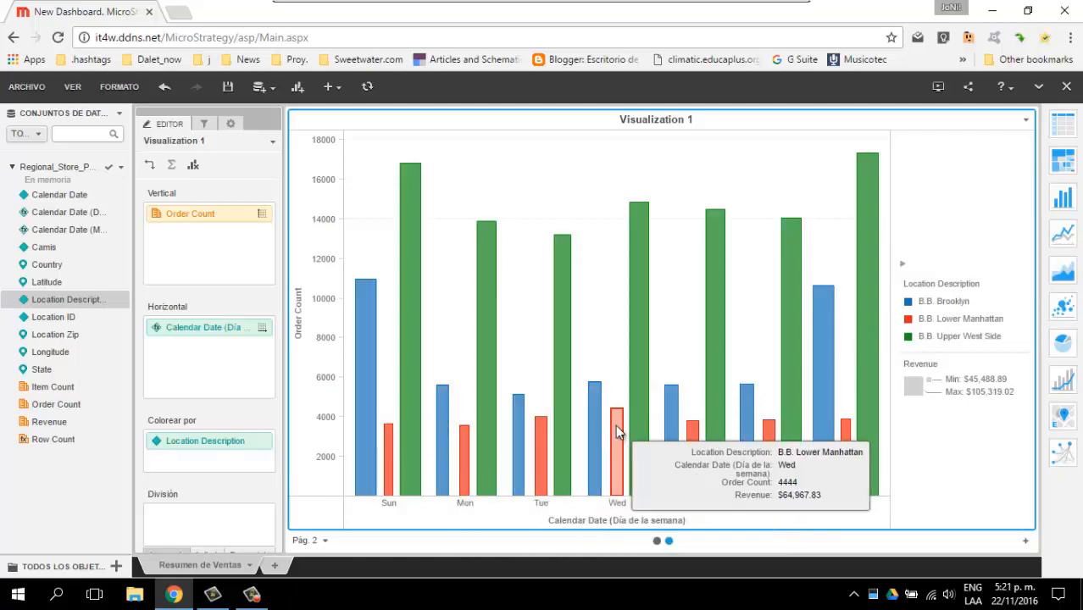
Compare the stores' weekday bars for Jan, Feb and Mar 2014 one month at a time, and restore all months in the filter.
left_click(204, 124)
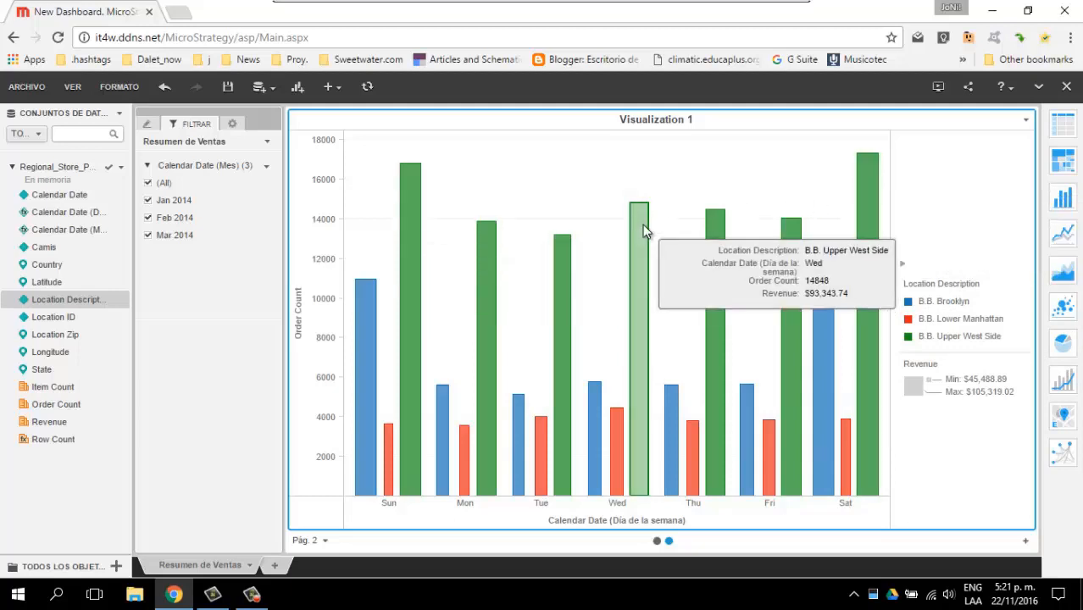
mouse_move(598, 398)
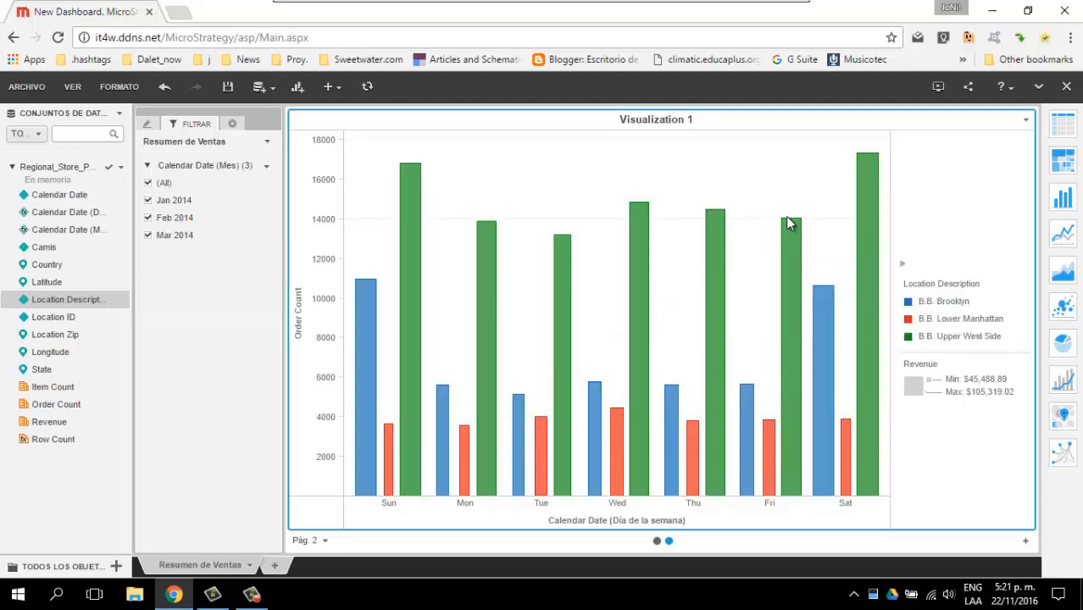
mouse_move(416, 217)
left_click(257, 202)
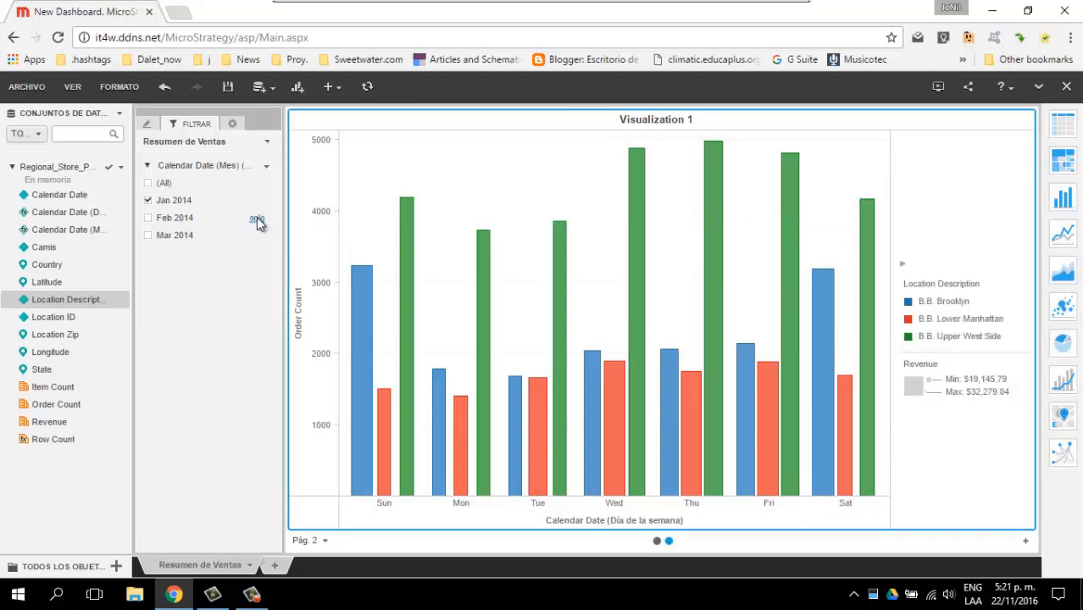
left_click(257, 218)
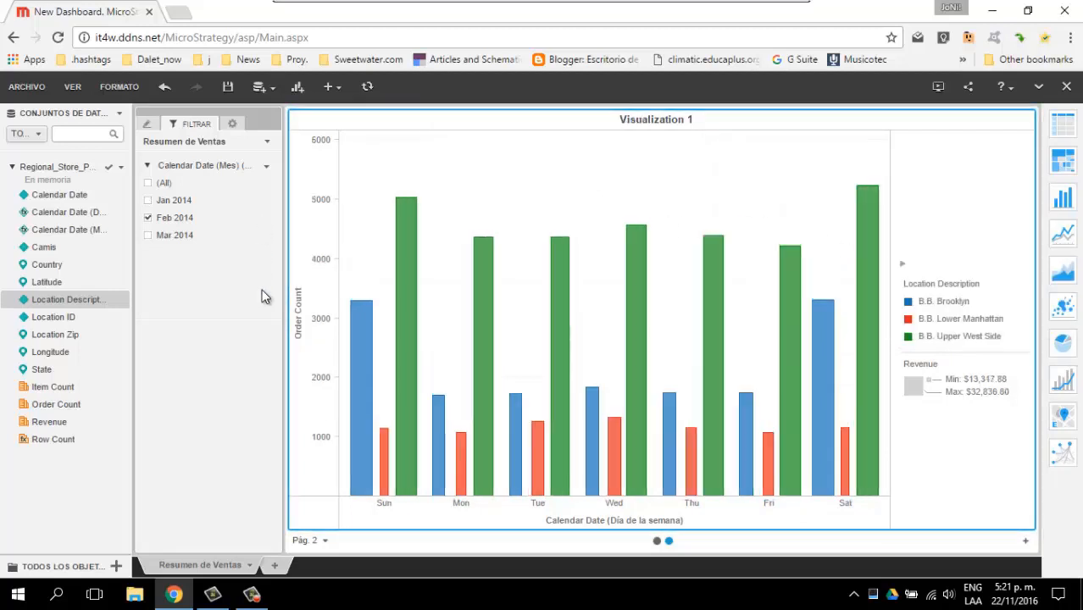
left_click(257, 236)
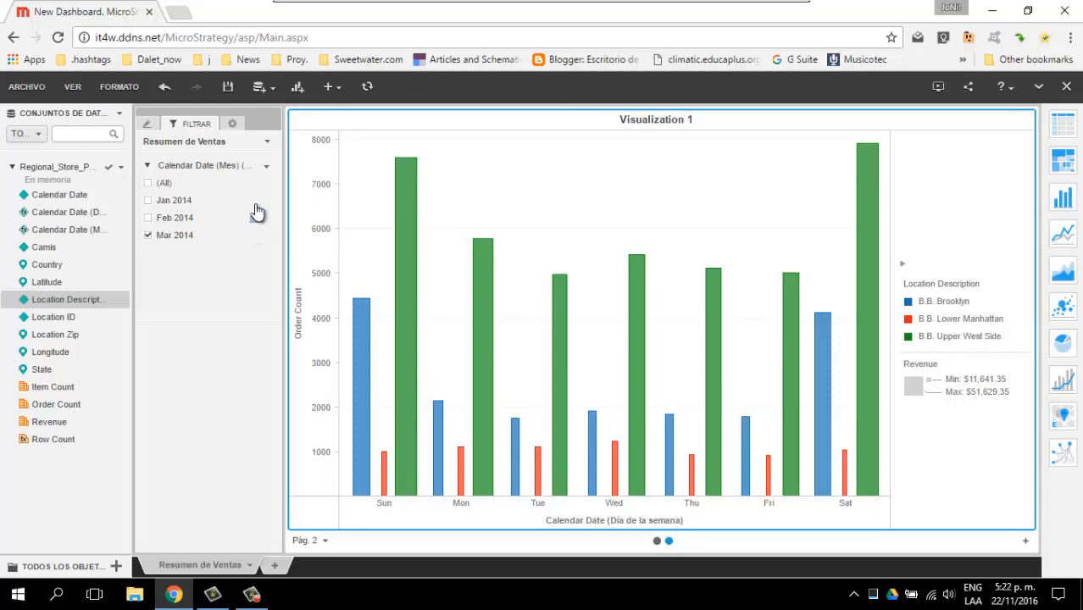
left_click(148, 183)
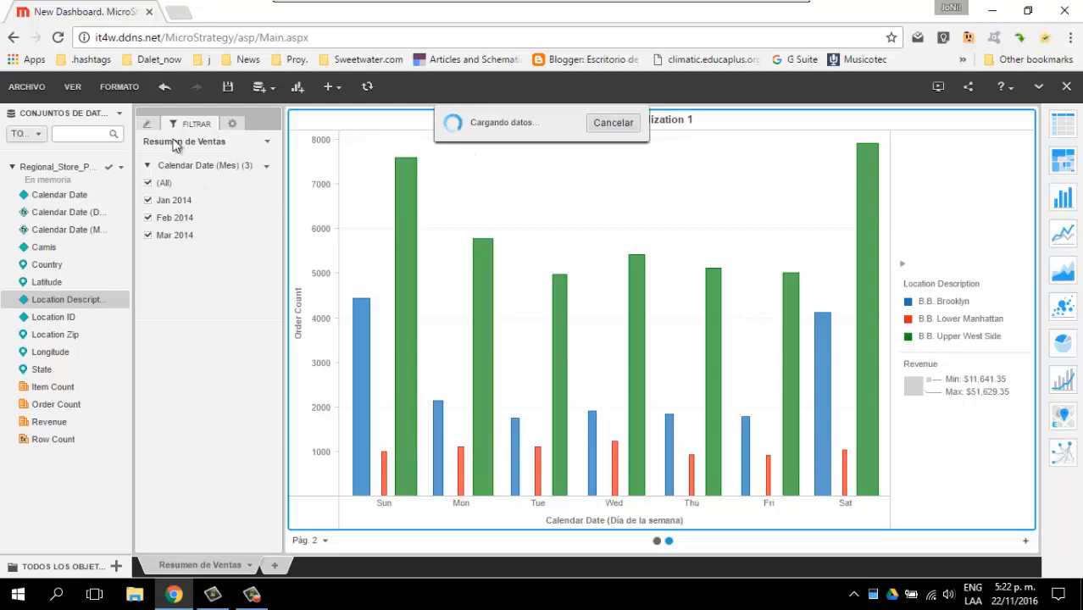
Show the visualization editor again and return to the Pág. 1 panel.
left_click(147, 124)
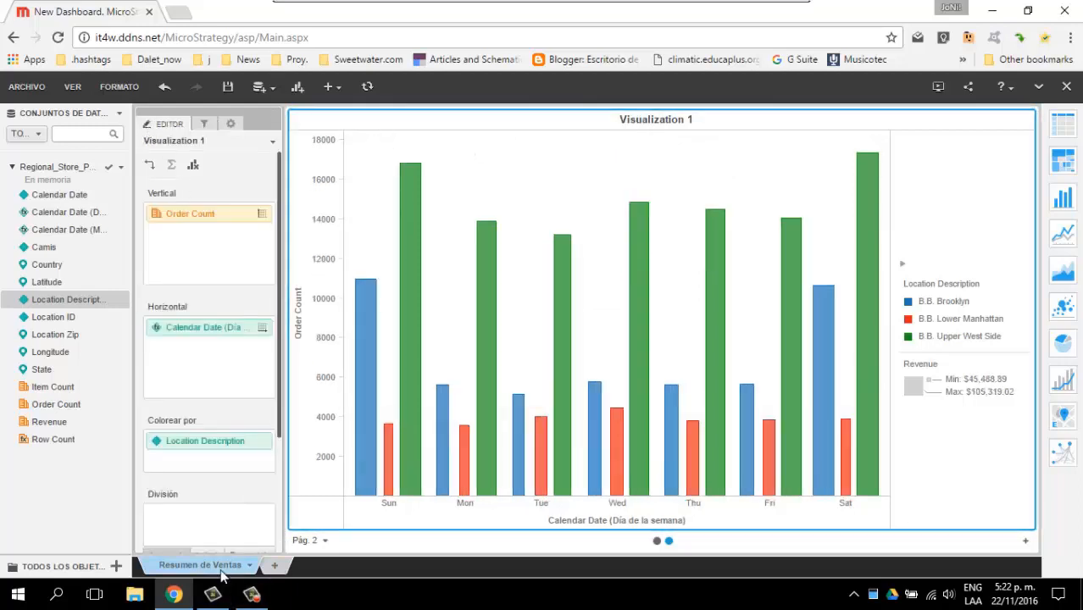
left_click(657, 543)
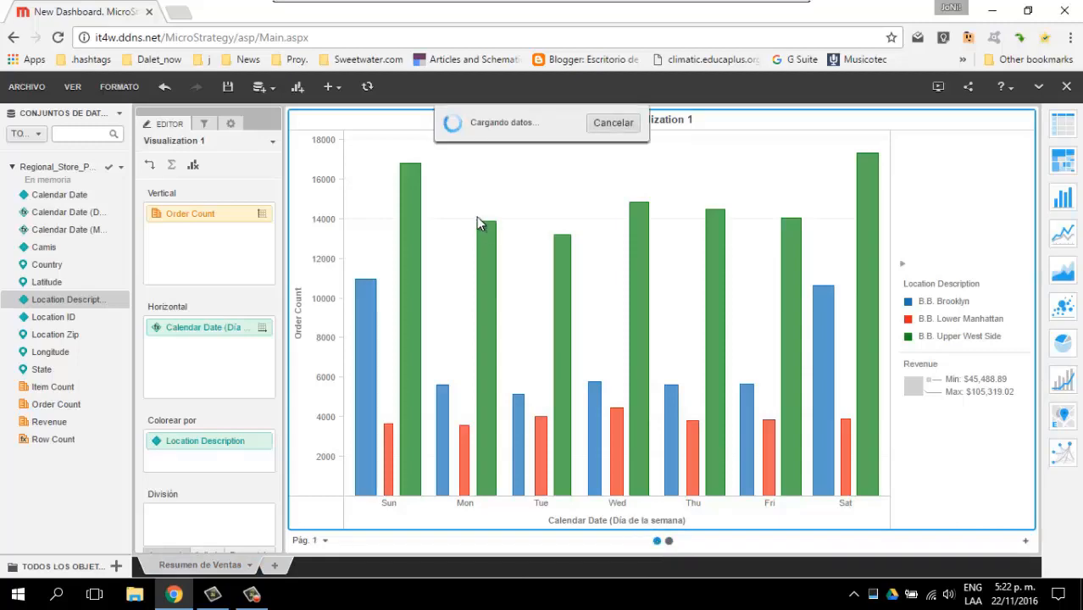